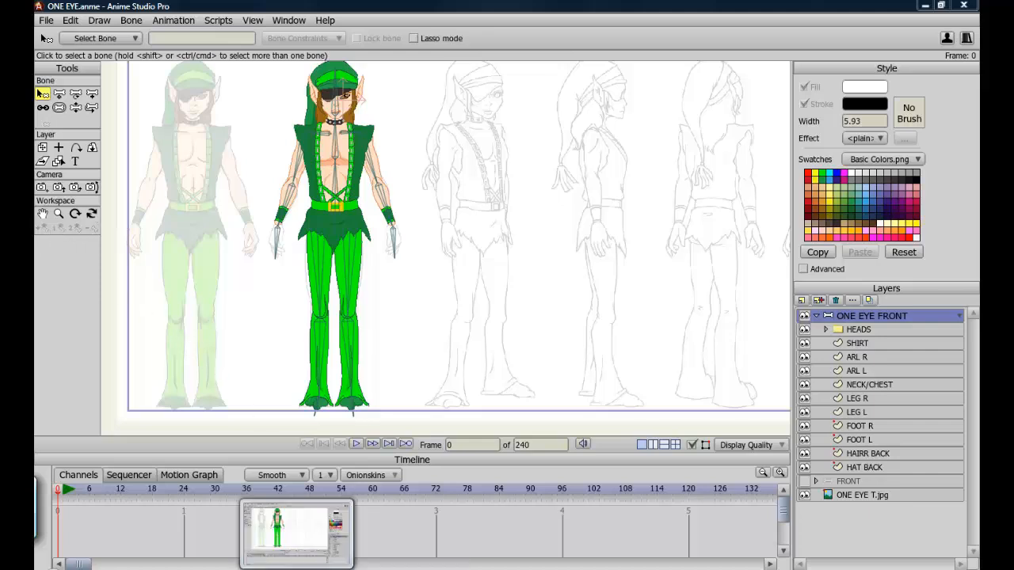
Switch to the browser and scroll through the script list on AnimeStudioScripts.com.
left_click(191, 569)
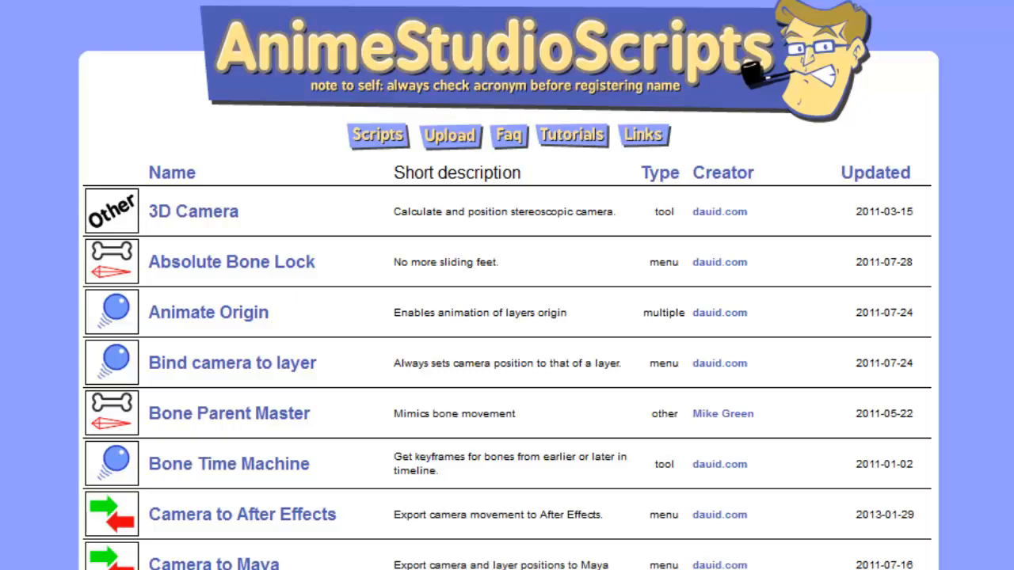
scroll(507, 317, "down", 10)
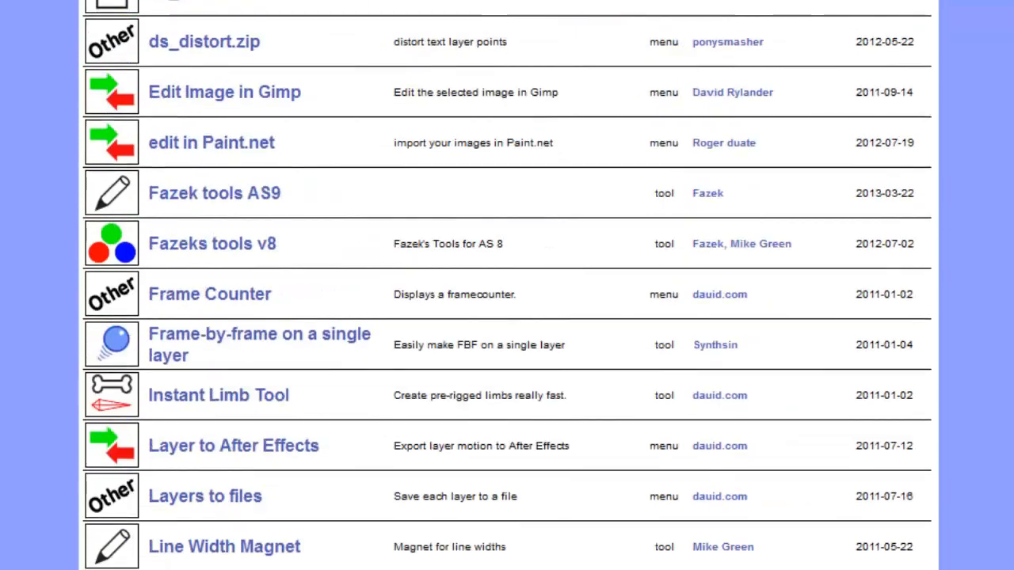
scroll(507, 317, "down", 11)
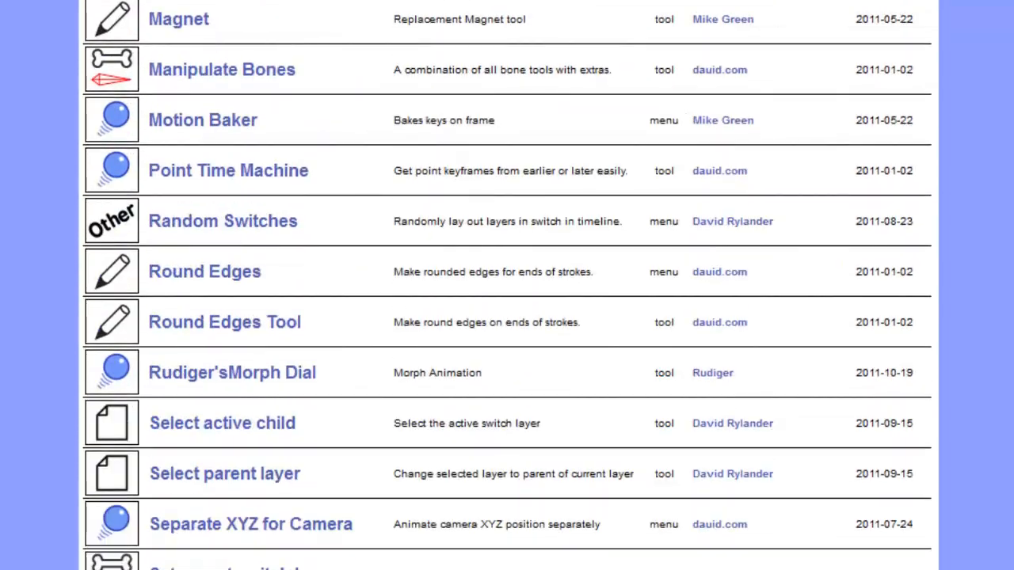
scroll(283, 483, "down", 3)
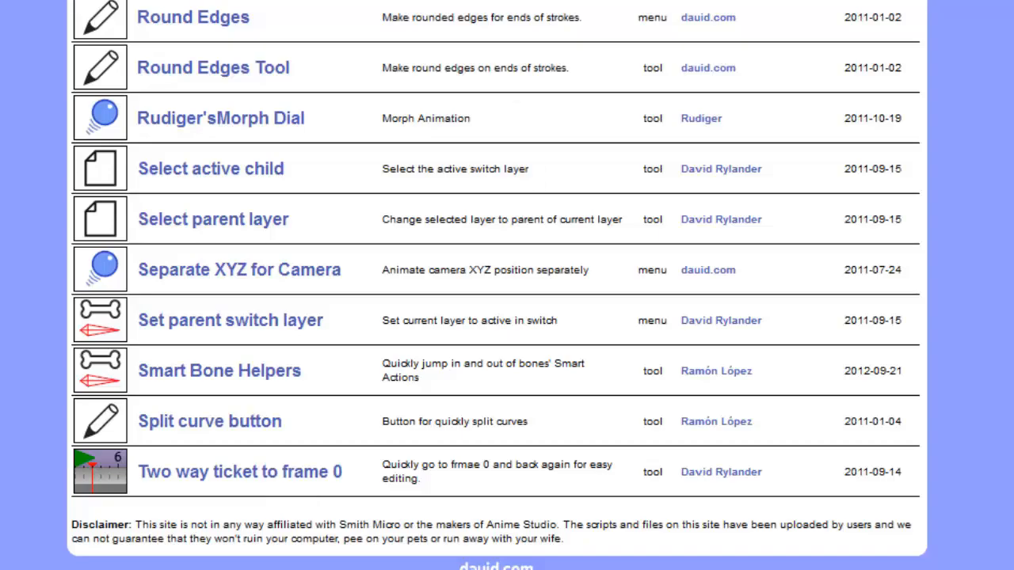
scroll(210, 61, "up", 10)
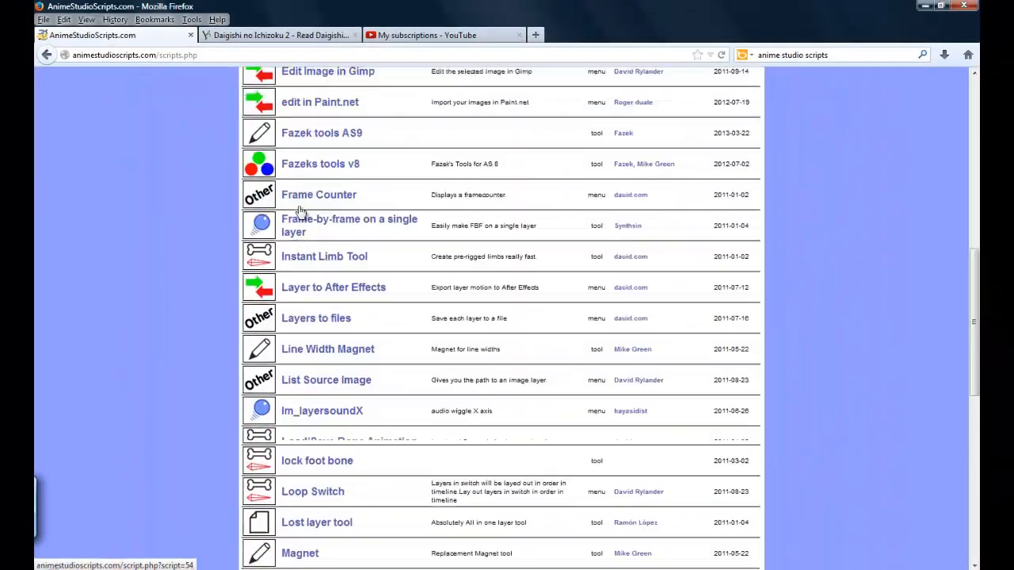
scroll(300, 210, "up", 5)
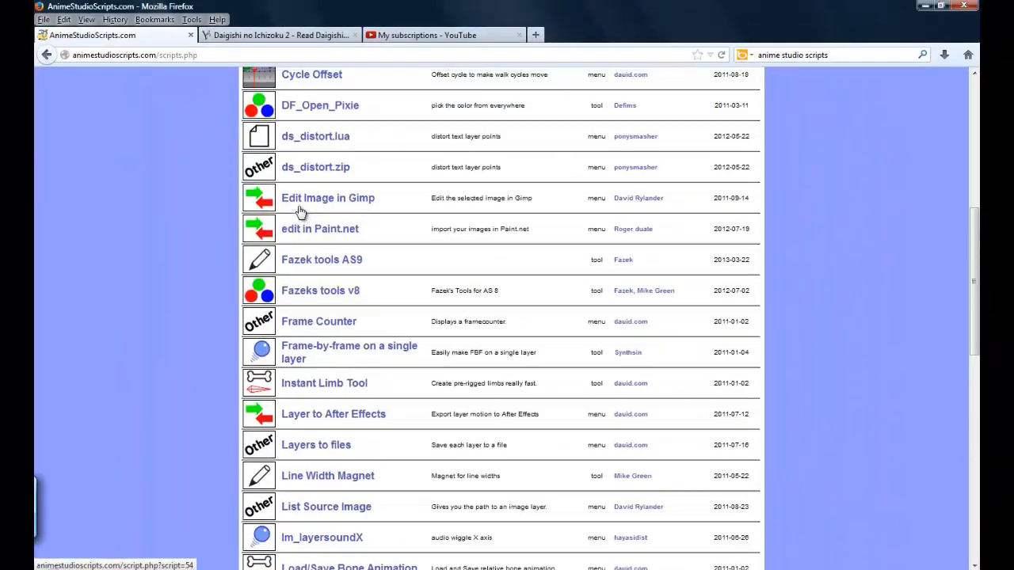
scroll(300, 210, "up", 5)
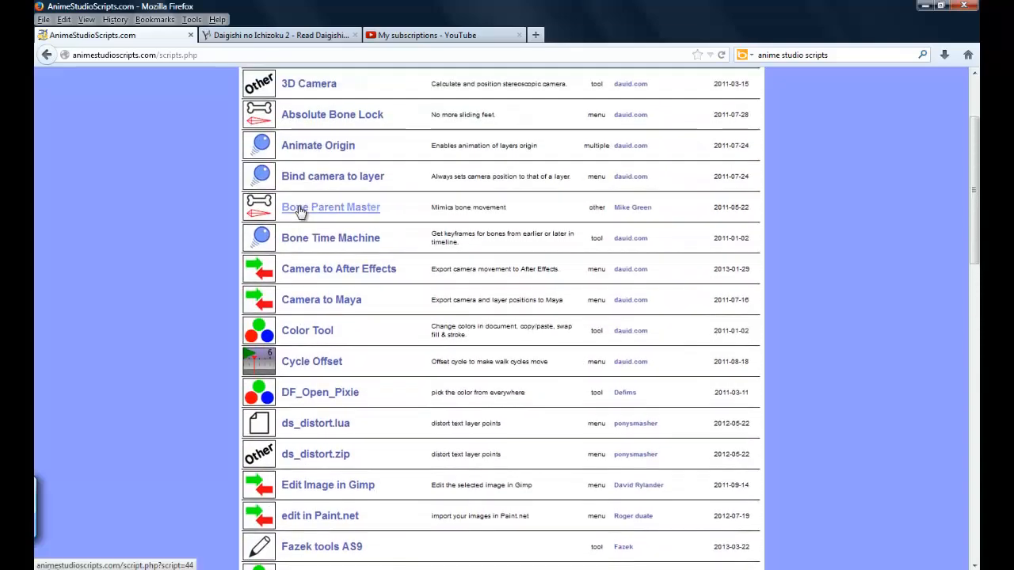
scroll(300, 212, "up", 3)
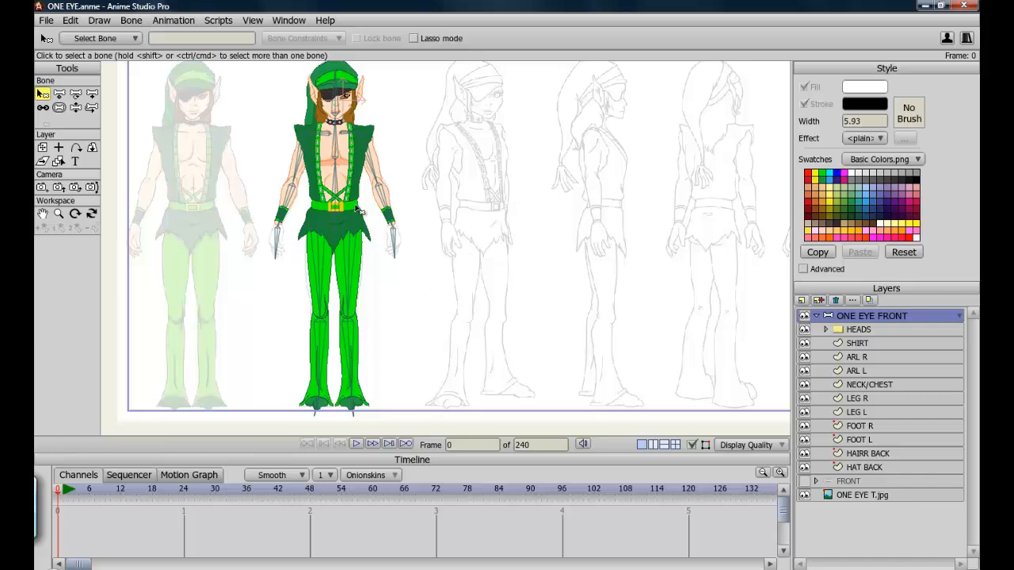
Open the Actions window and inspect the upper left leg bone's constraints.
left_click(288, 26)
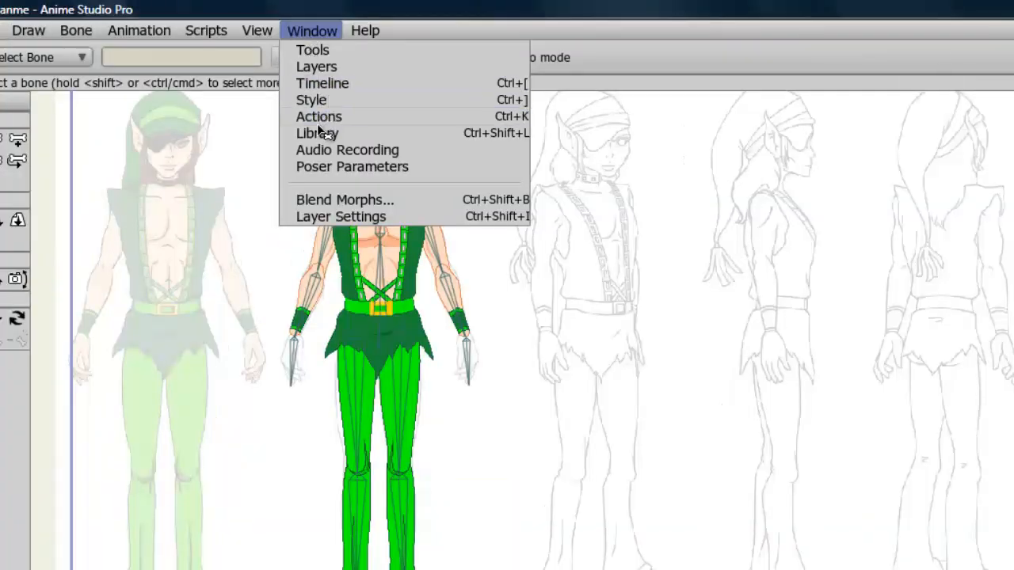
left_click(318, 118)
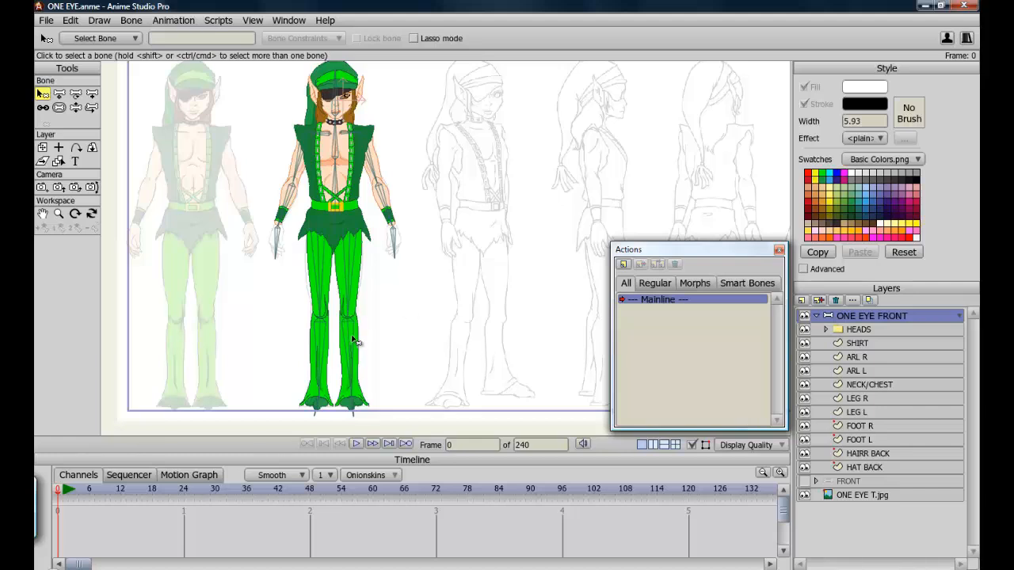
left_click(353, 270)
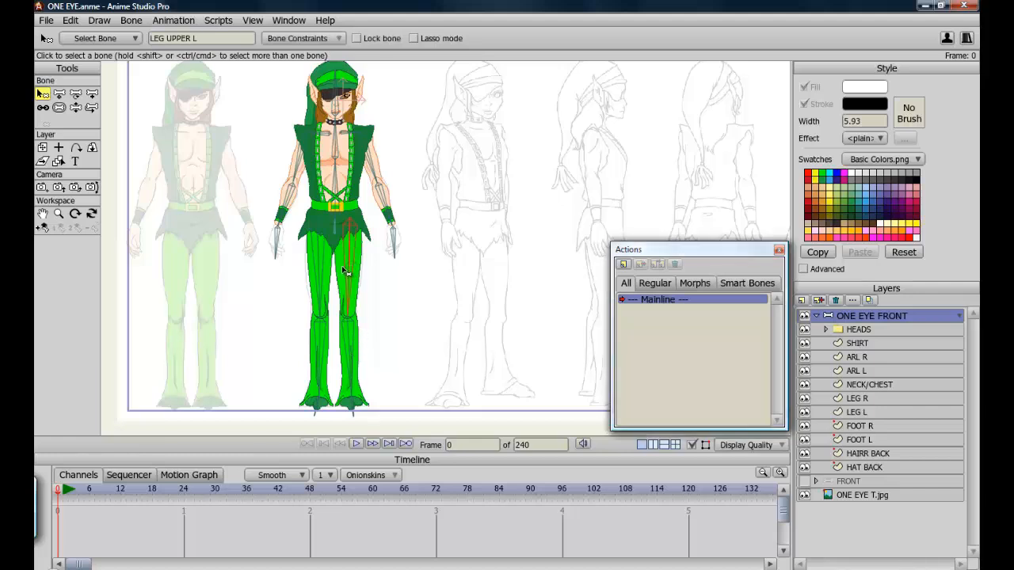
left_click(341, 40)
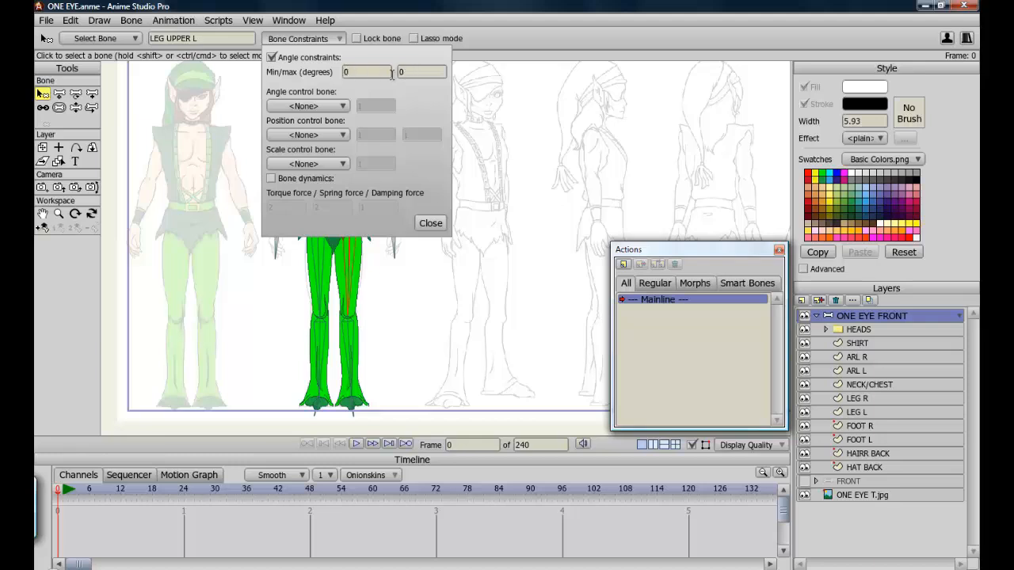
left_click(430, 222)
Select the LEG LOWER L bone and add a smart bone action for it.
left_click(353, 356)
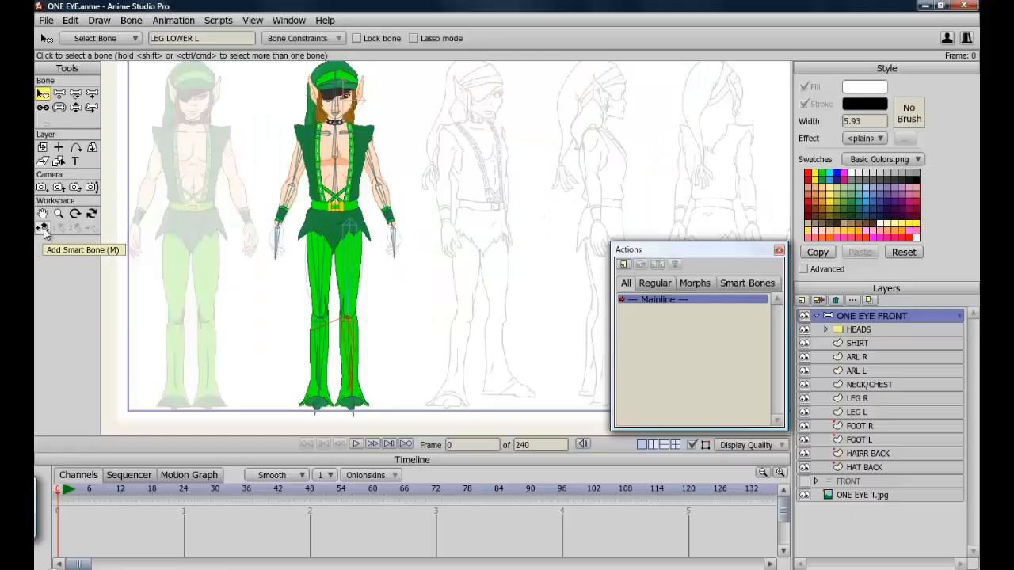
left_click(43, 228)
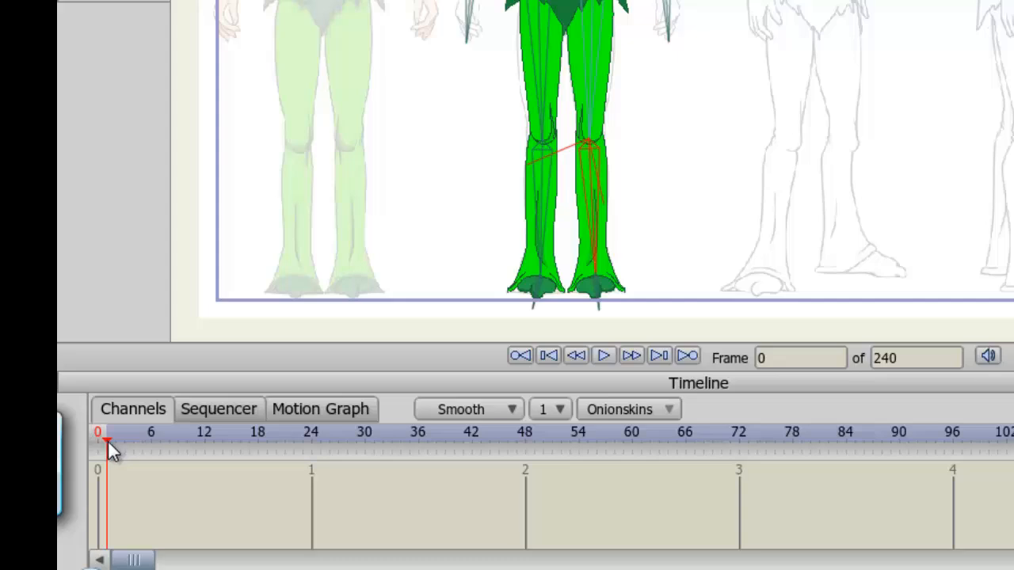
At frame 48, bend the lower left leg sideways with the Manipulate Bones tool.
left_click(528, 434)
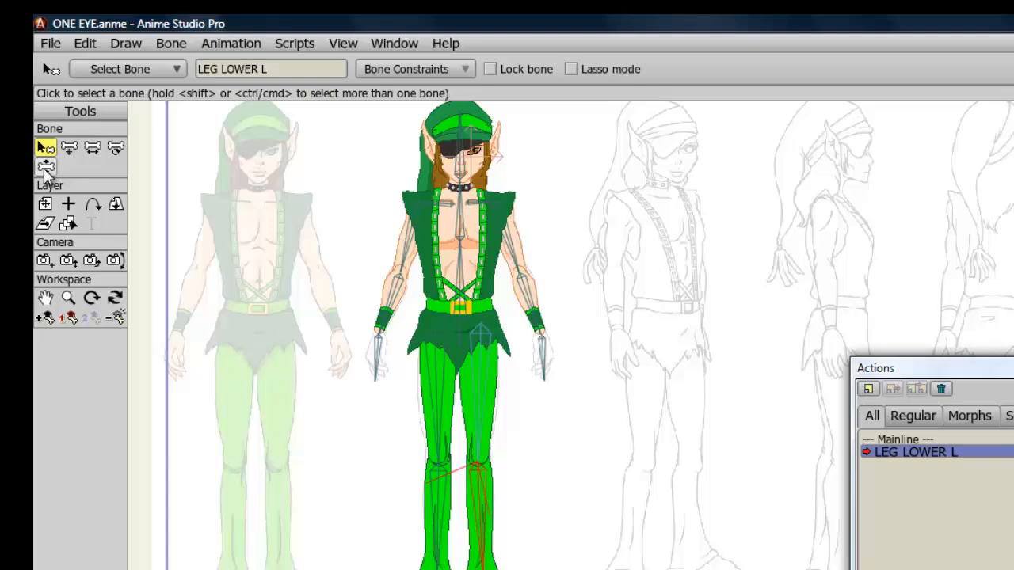
left_click(48, 206)
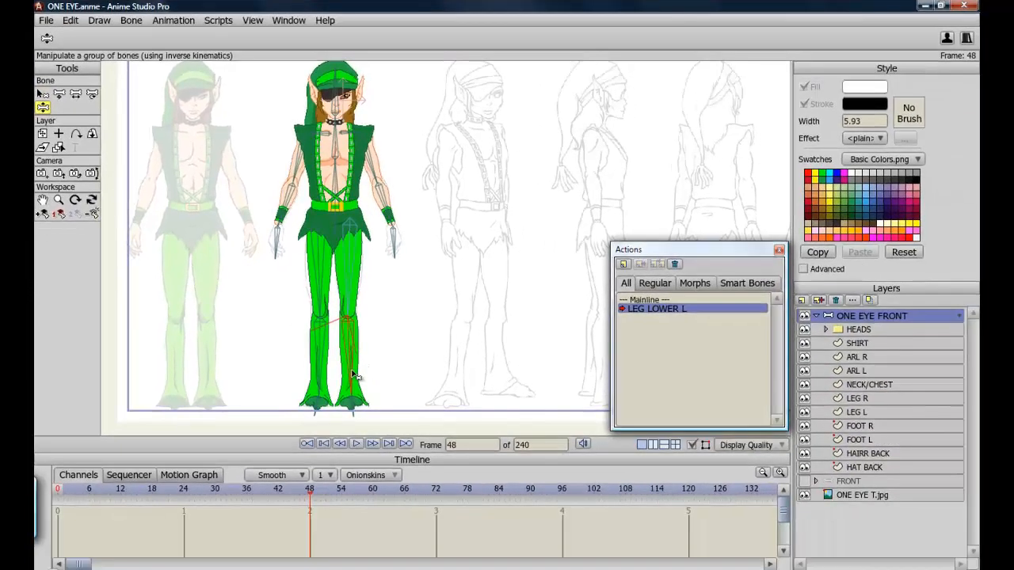
left_click_drag(353, 375, 254, 292)
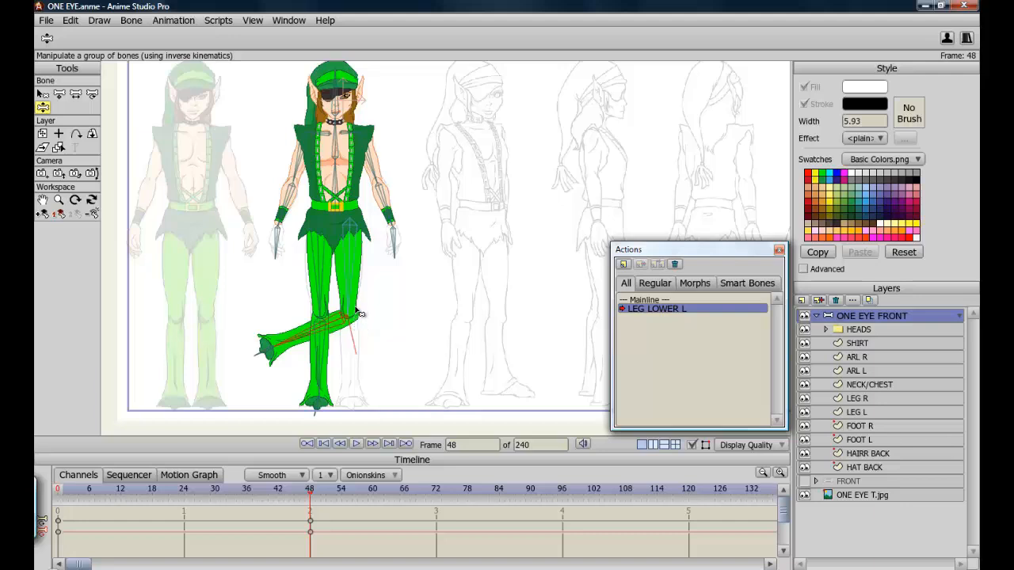
Zoom in on the bent left knee, then select the LEG L layer and hide it.
left_click(42, 201)
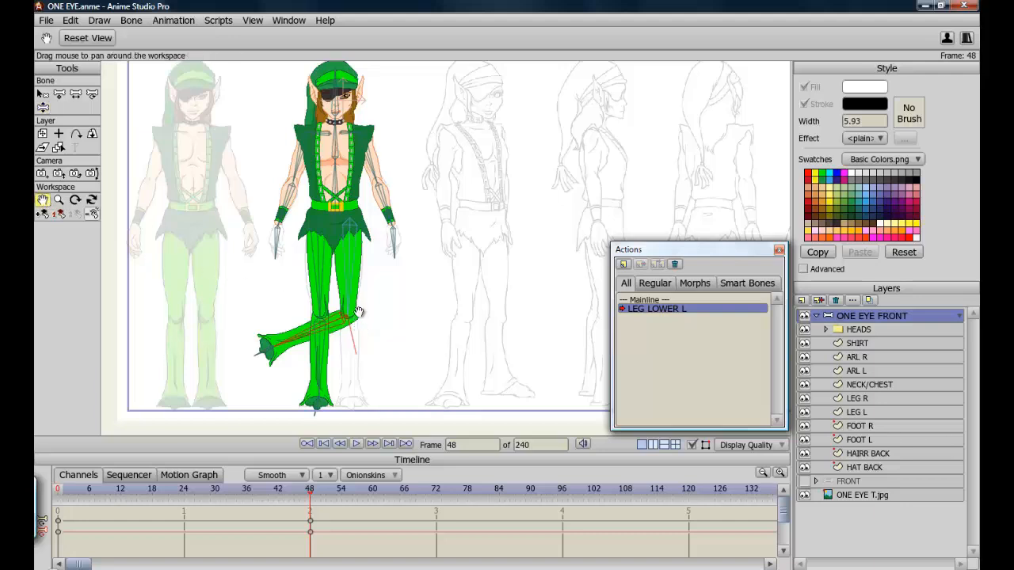
left_click_drag(373, 315, 372, 314)
scroll(372, 313, "up", 5)
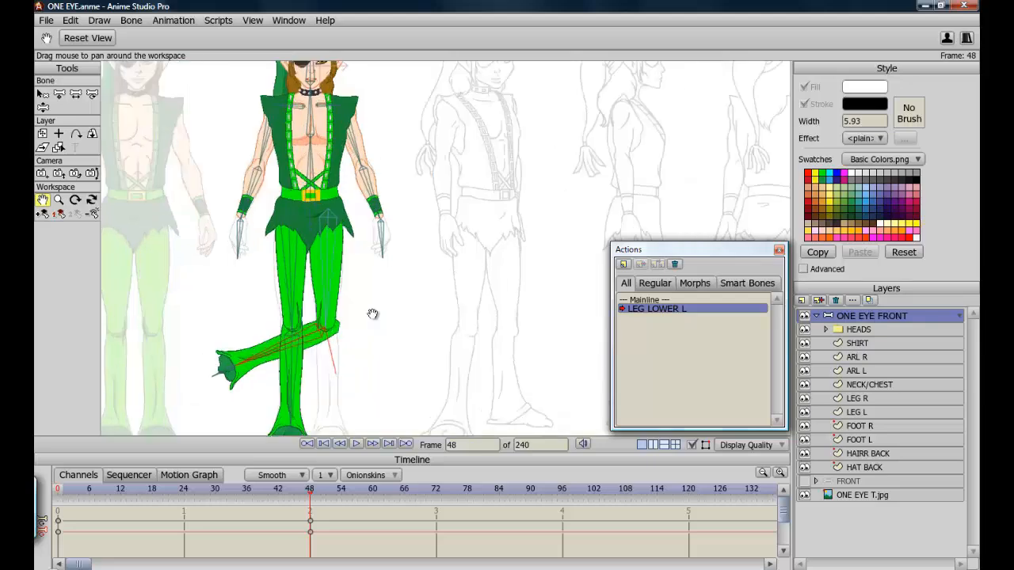
left_click_drag(305, 361, 363, 267)
scroll(365, 269, "up", 5)
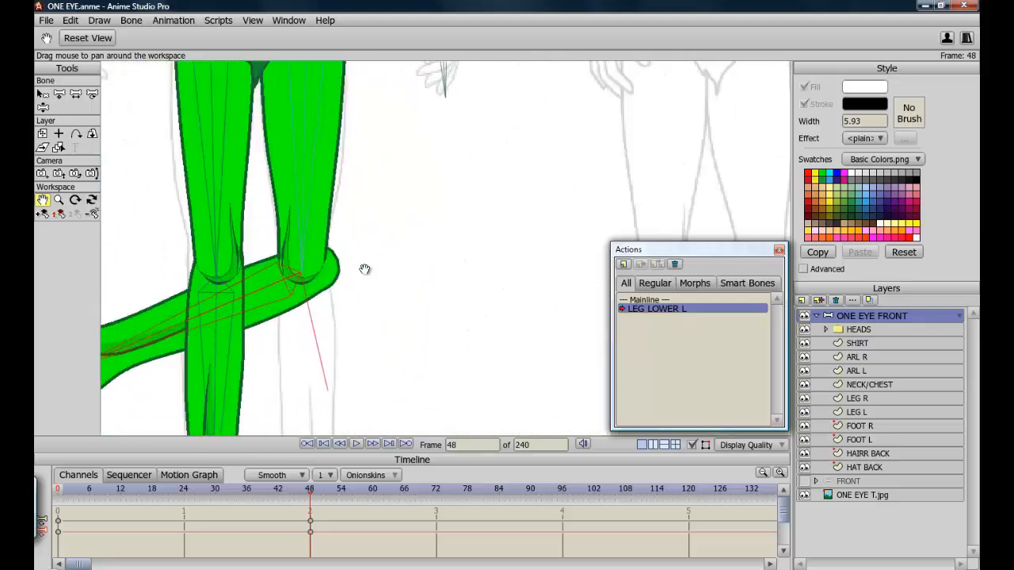
left_click_drag(343, 347, 476, 304)
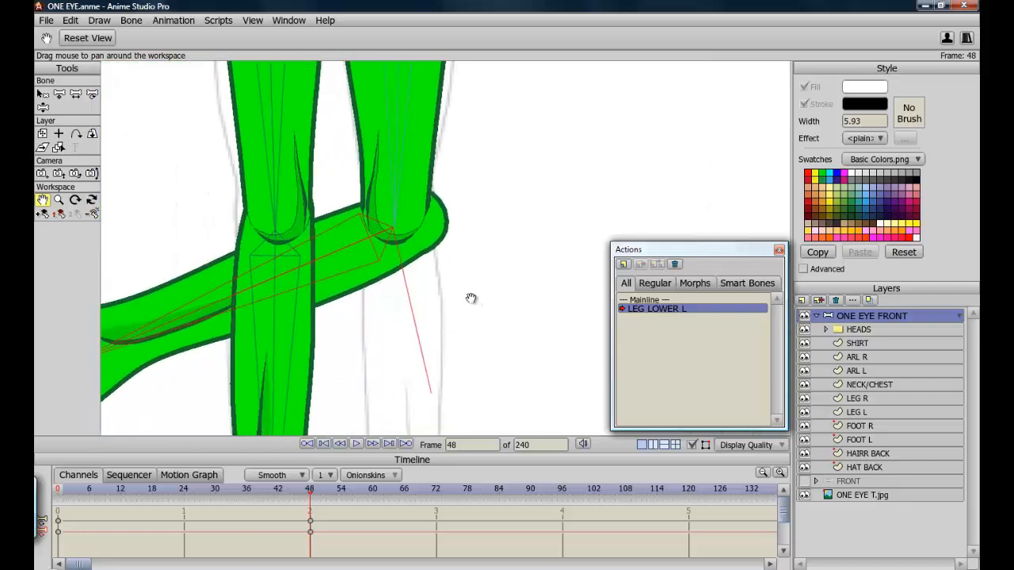
left_click(867, 413)
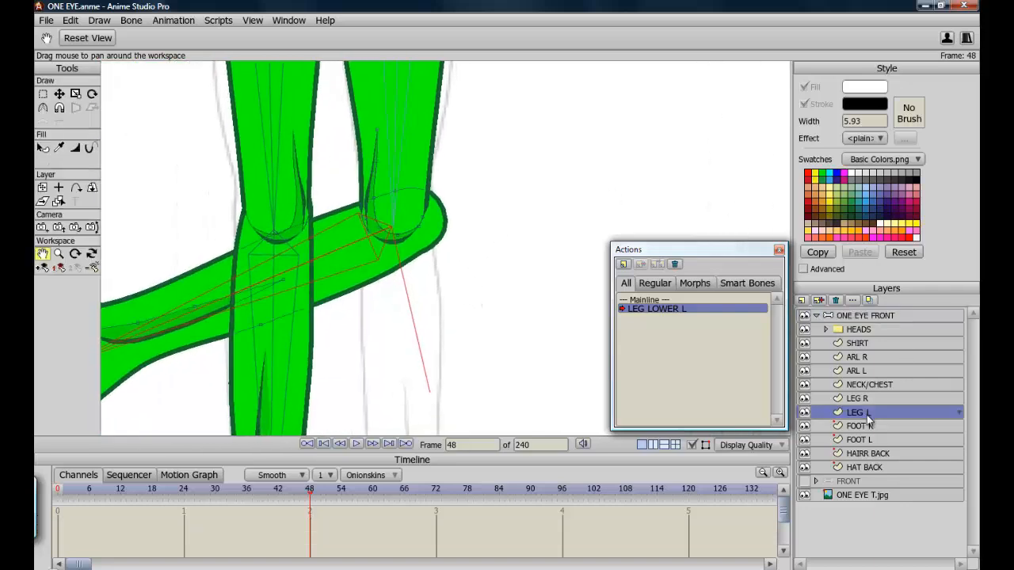
left_click(805, 413)
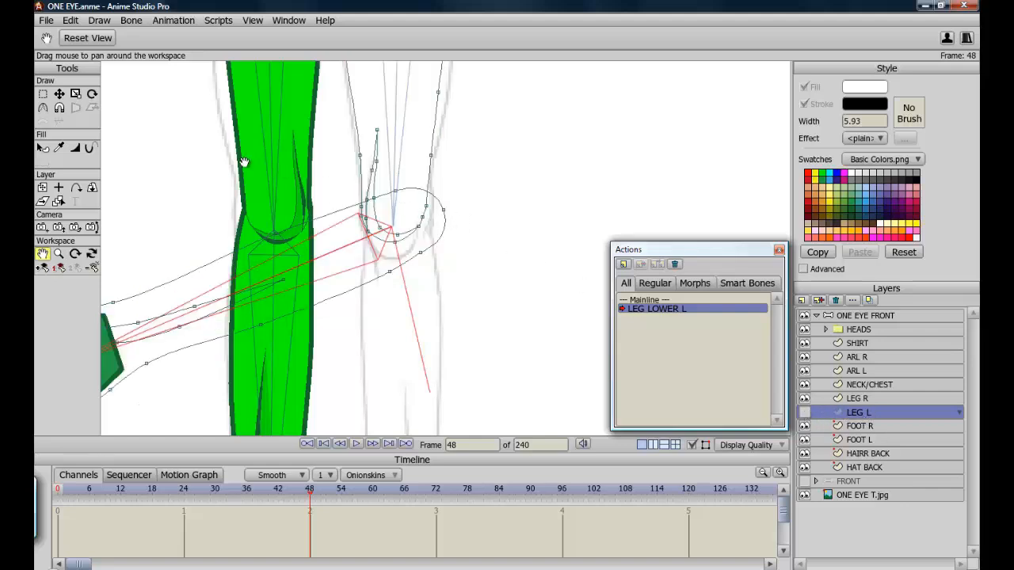
Move the LEG L knee outline points inward with the Transform Points tool.
left_click(59, 94)
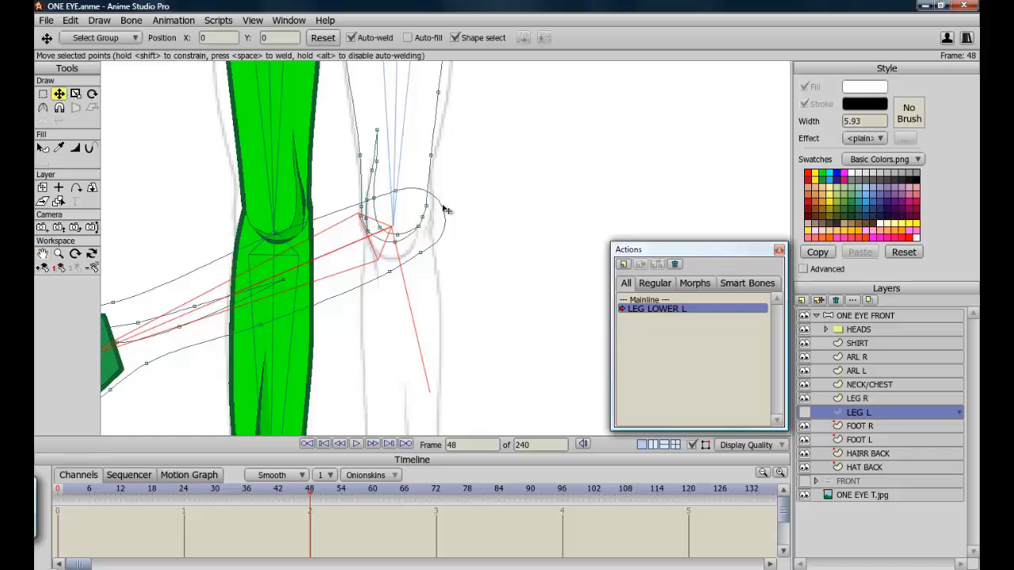
left_click_drag(446, 216, 395, 187)
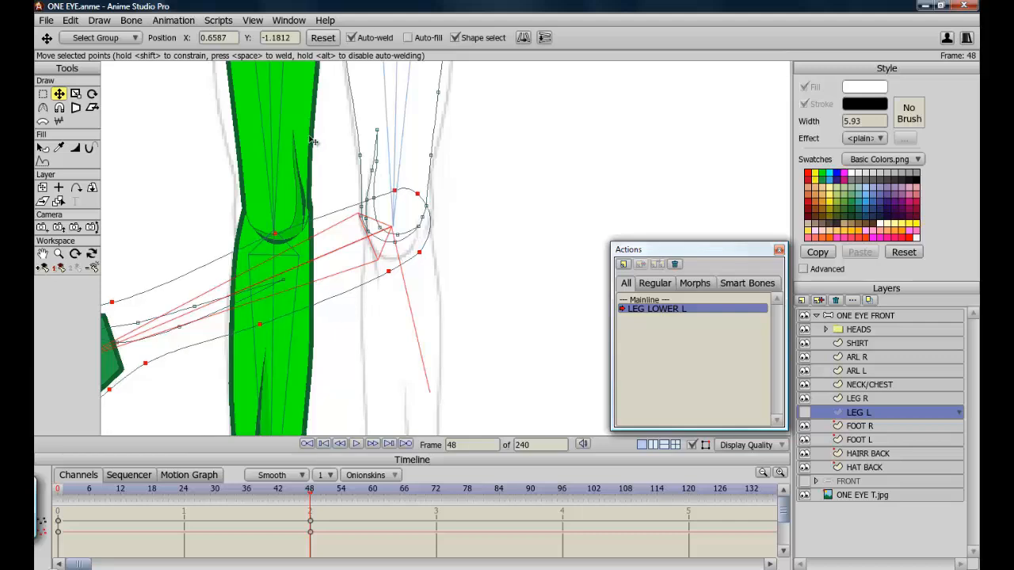
key("ctrl+z")
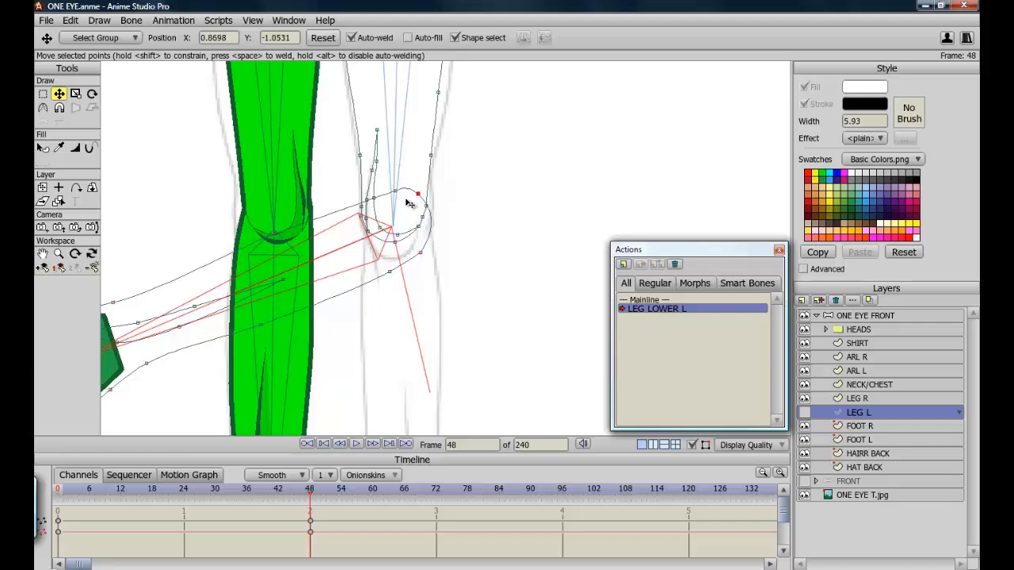
left_click_drag(396, 191, 372, 182)
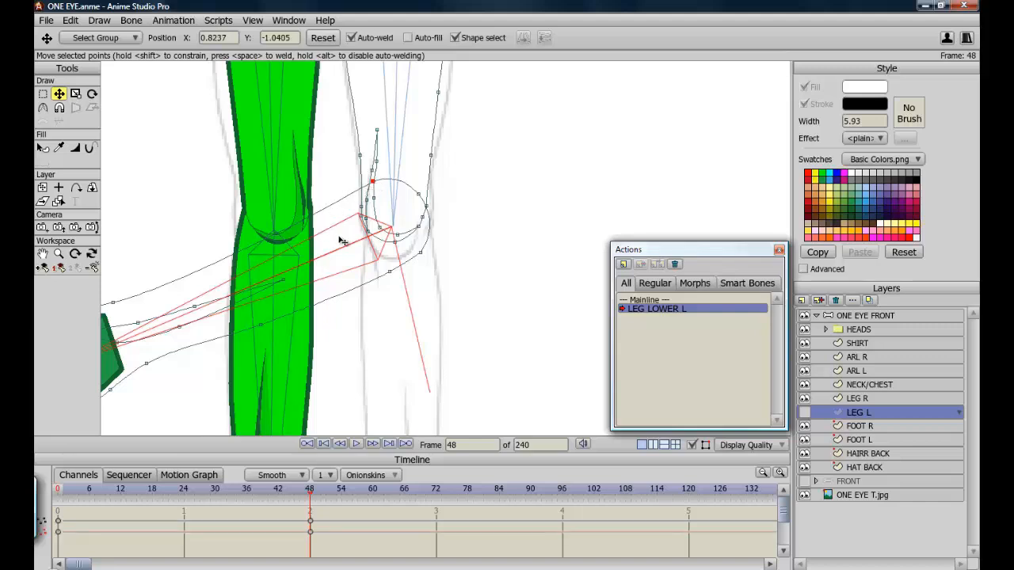
Toggle the LEG L layer's visibility to compare, then nudge another knee point.
left_click(806, 412)
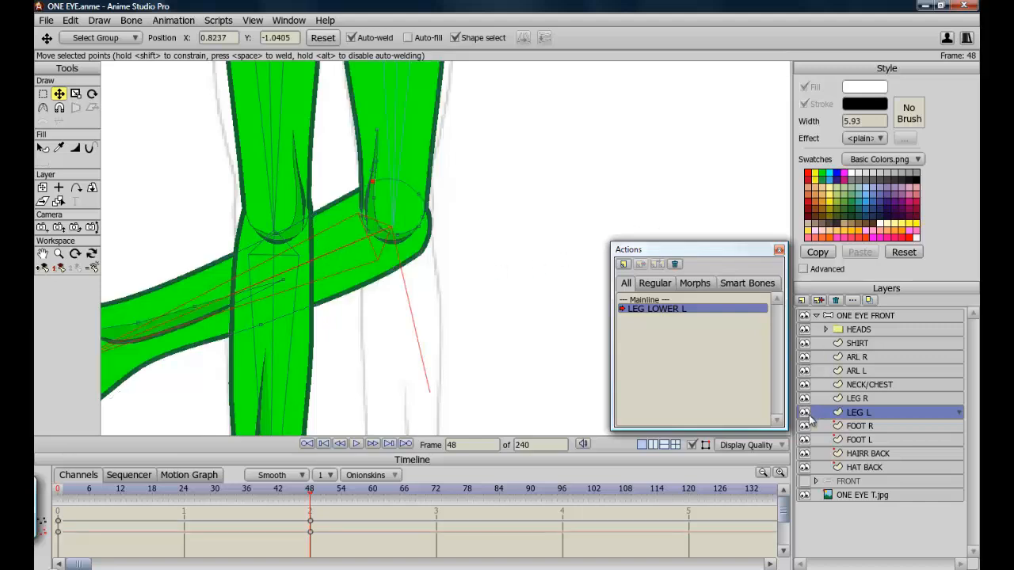
left_click(805, 412)
mouse_move(419, 233)
left_mouse_down()
mouse_move(407, 256)
mouse_move(405, 239)
left_mouse_up()
left_click(262, 325)
Reshape the lower leg outline points near the ankle so they follow the bent leg.
left_click(43, 253)
left_click_drag(287, 383, 443, 330)
left_click(60, 94)
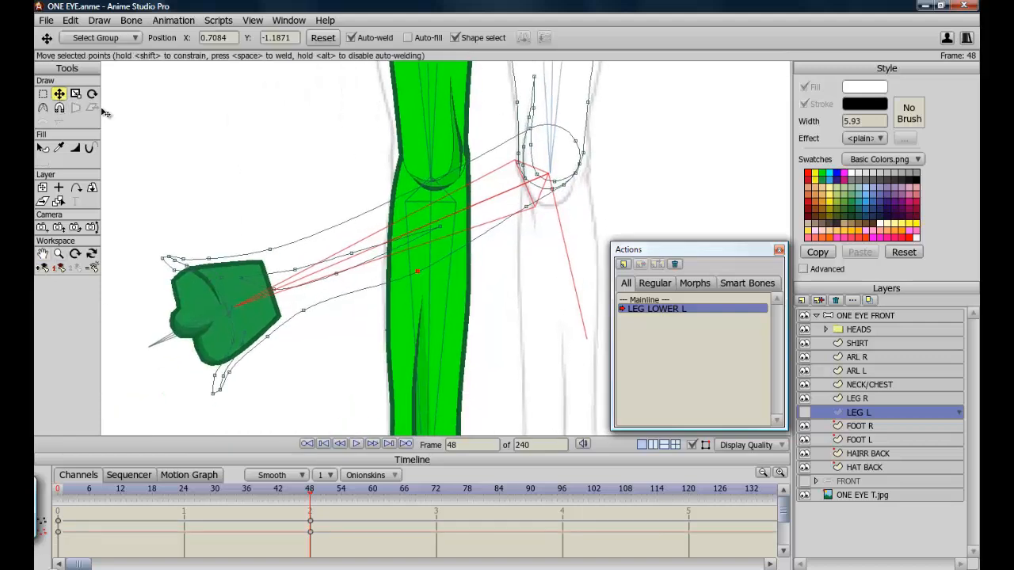
left_click(232, 385)
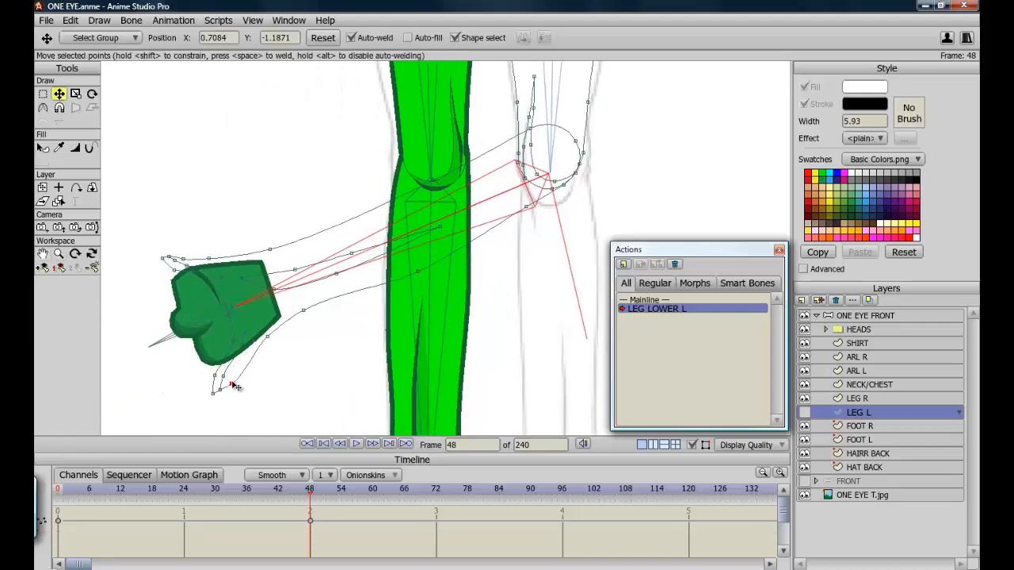
left_click_drag(233, 386, 270, 359)
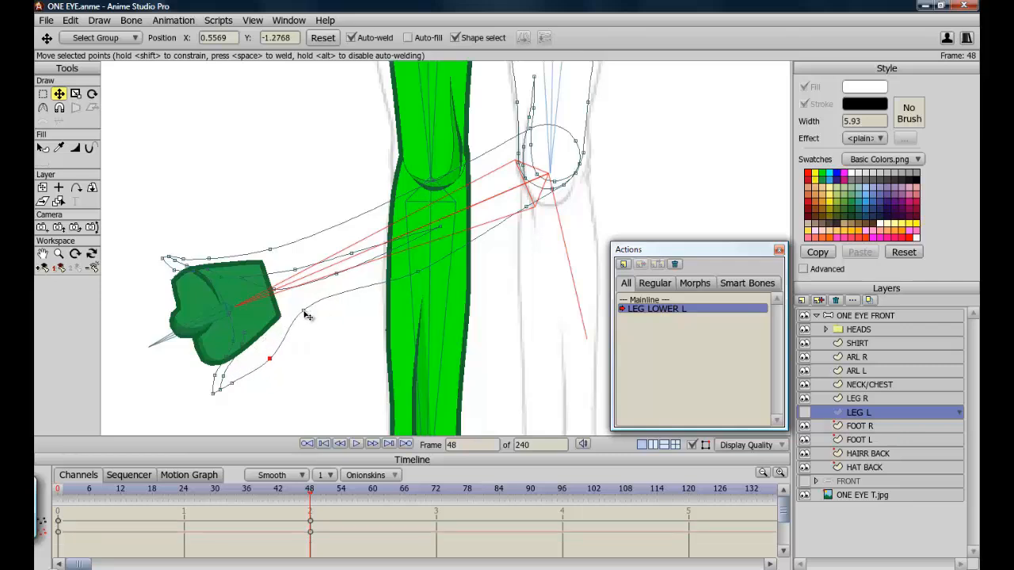
left_click_drag(305, 312, 318, 330)
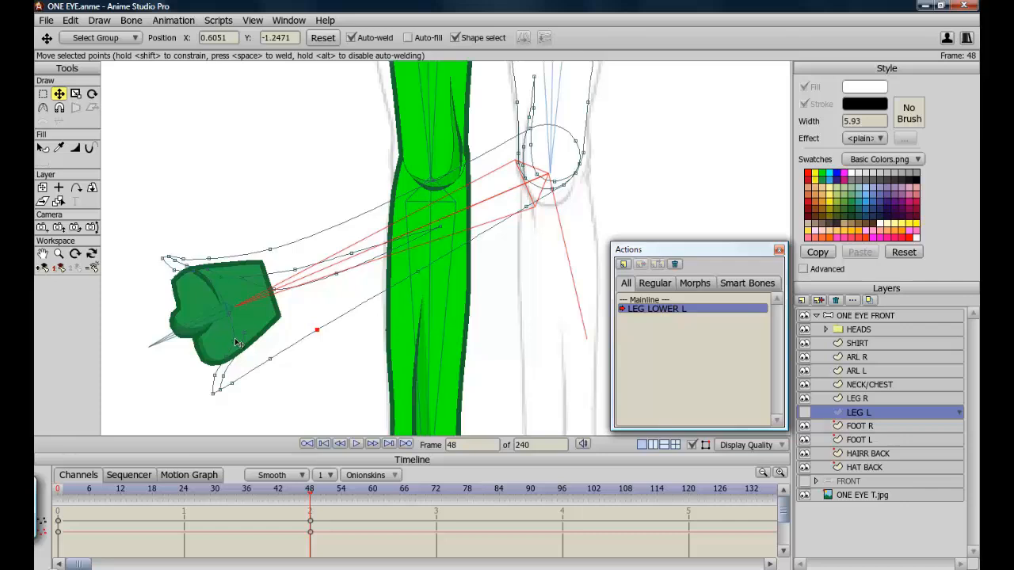
left_click(176, 269)
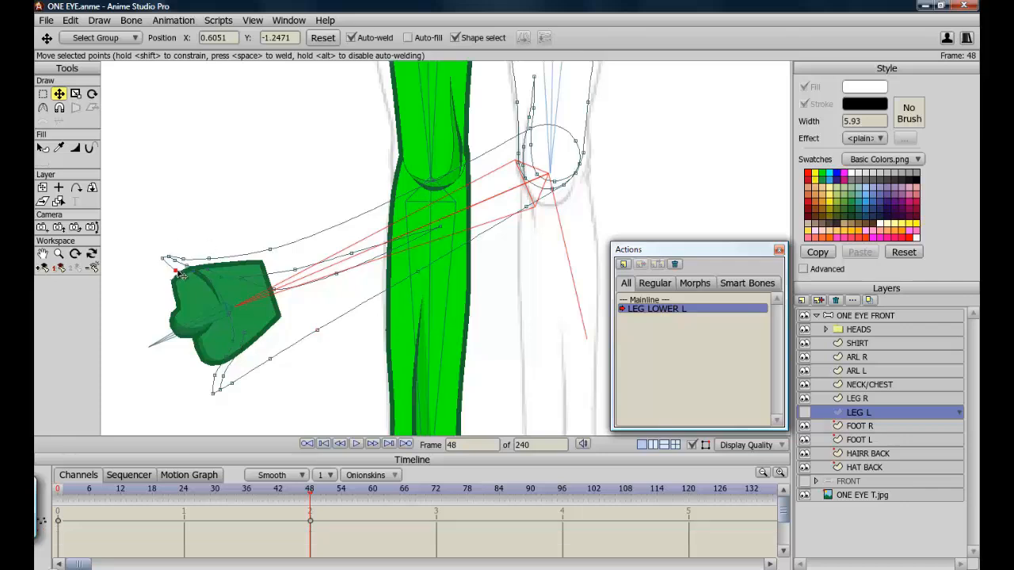
mouse_move(181, 274)
left_mouse_down()
mouse_move(169, 258)
mouse_move(187, 262)
left_mouse_up()
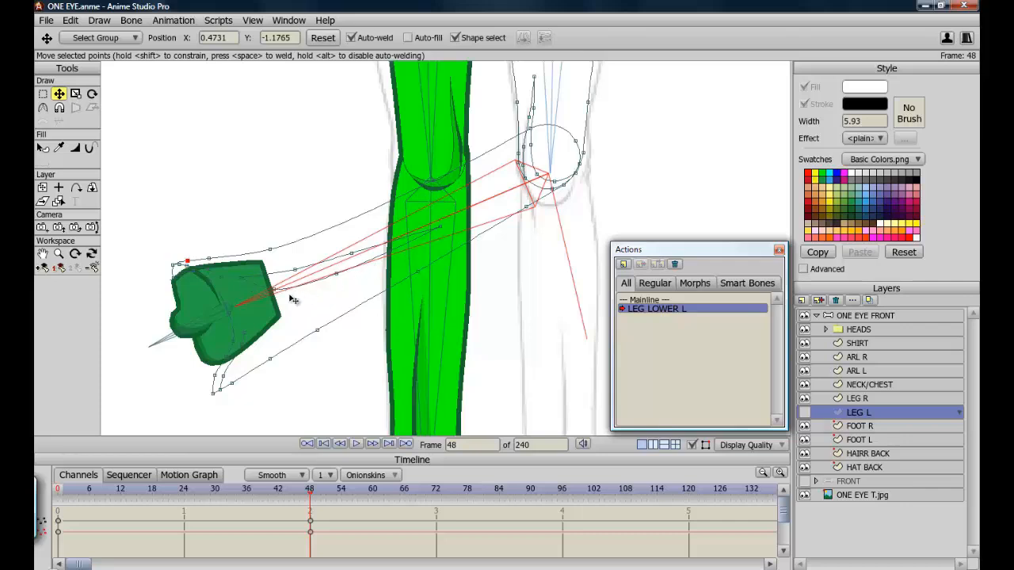
left_click_drag(337, 275, 352, 291)
left_click_drag(275, 292, 288, 312)
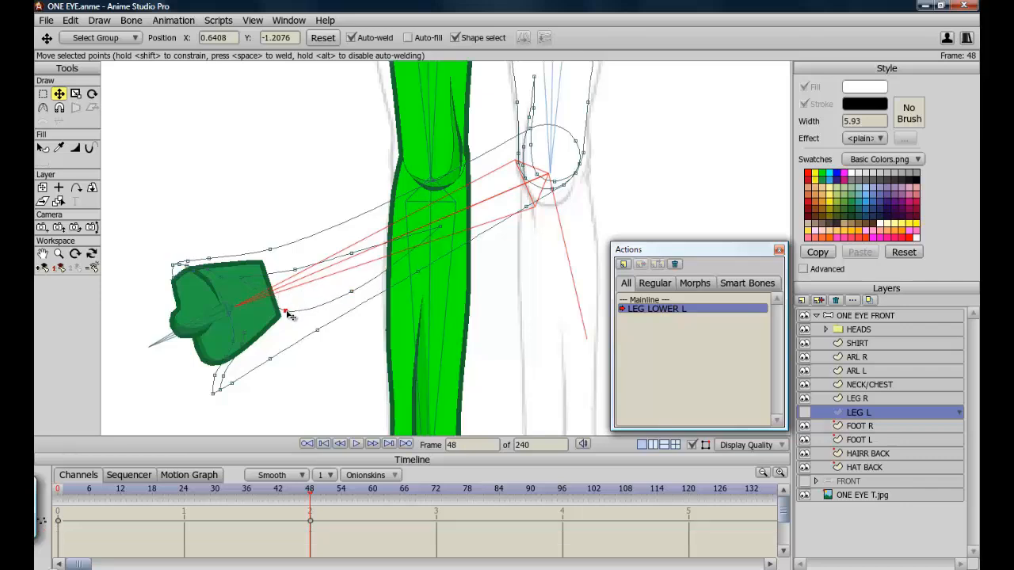
Drag an ankle-end outline point outward, toggle the LEG L layer on and off to compare, and hide FOOT R.
left_click_drag(246, 281, 303, 299)
left_click(804, 413)
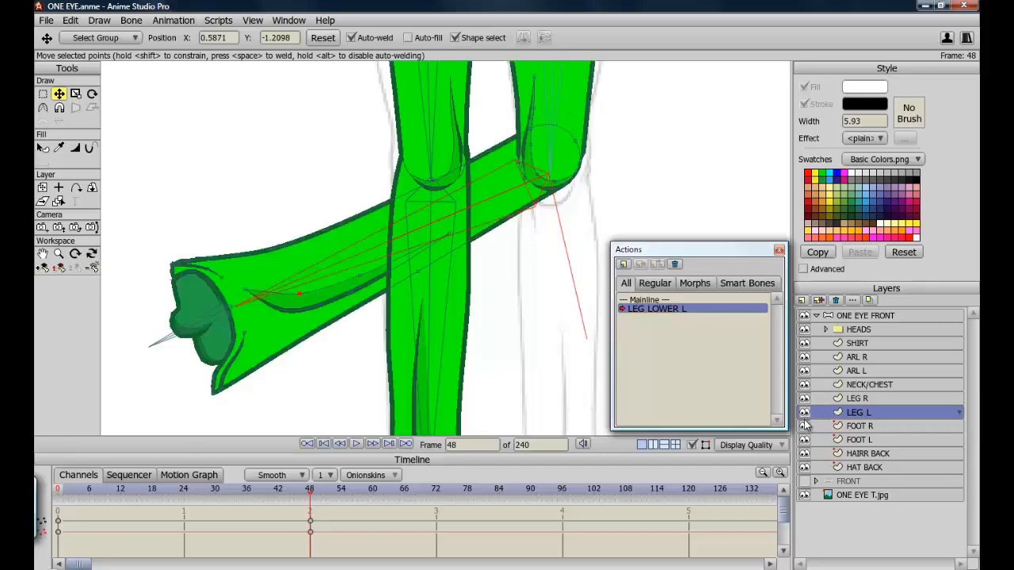
left_click(805, 427)
left_click(805, 427)
left_click(805, 427)
left_click(805, 413)
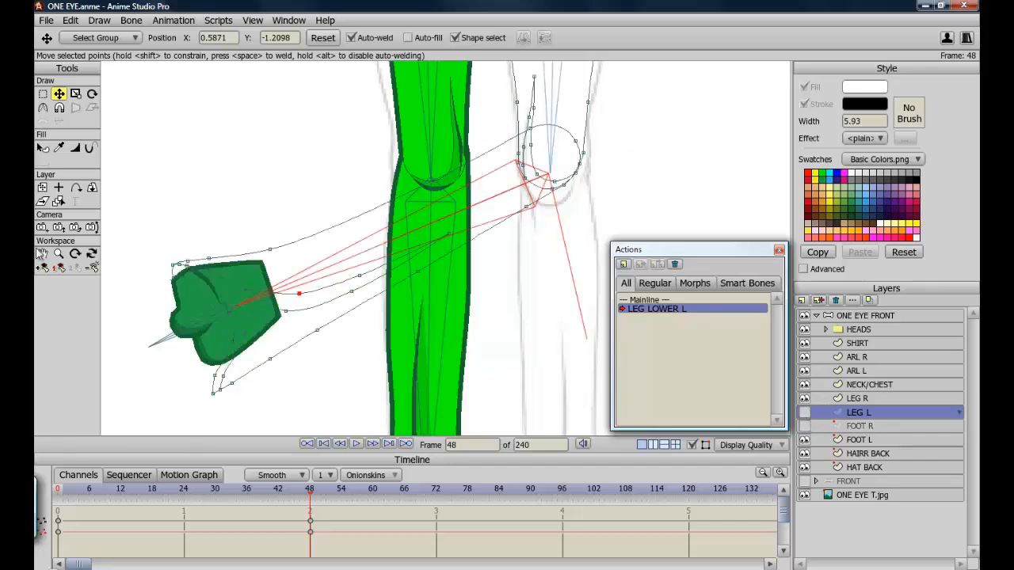
Zoom in on the knee and pull the knee outline points outward to wrap around the knee circle.
left_click(42, 254)
left_click_drag(558, 237, 495, 338)
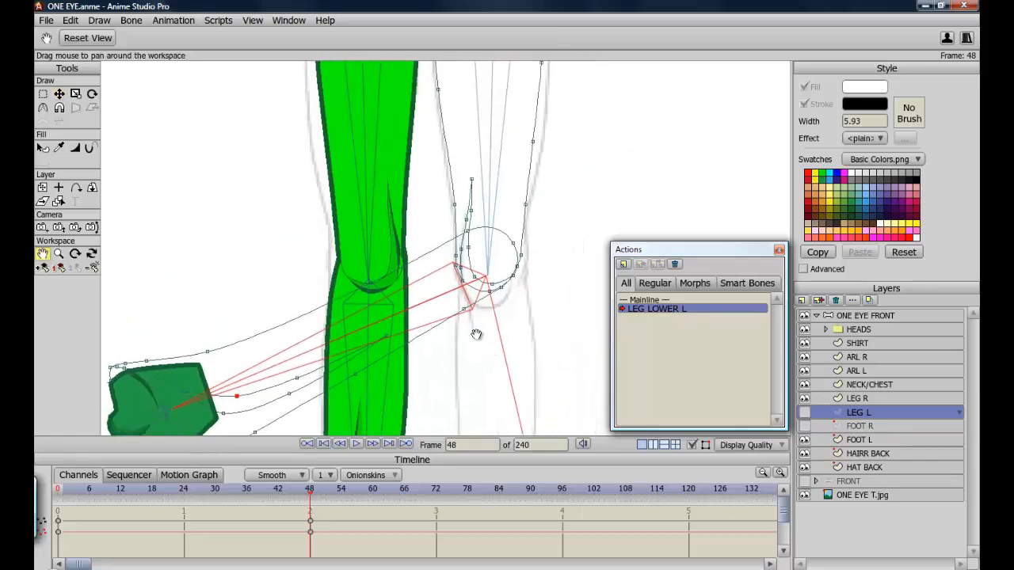
scroll(409, 328, "up", 6)
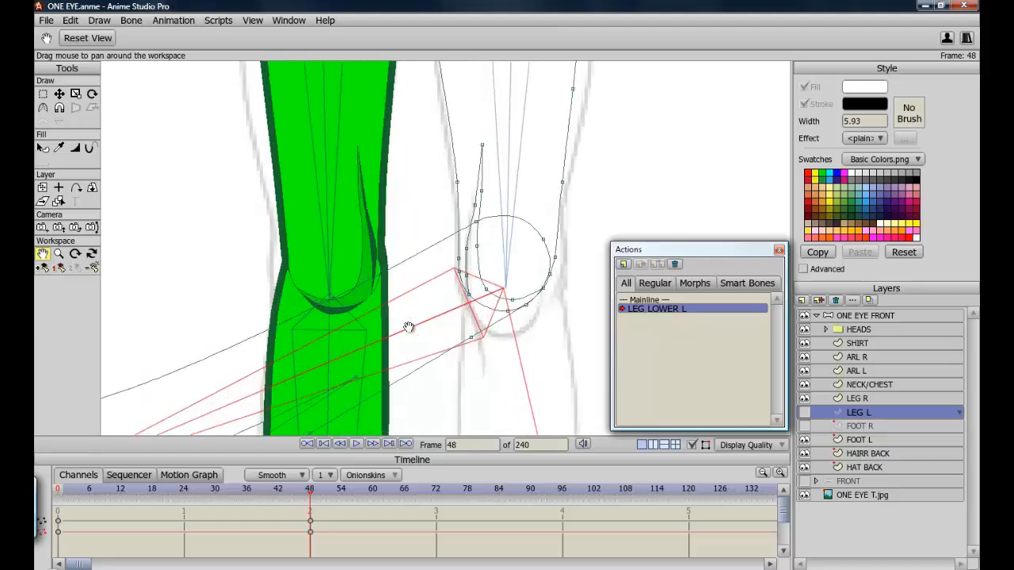
left_click_drag(570, 356, 446, 357)
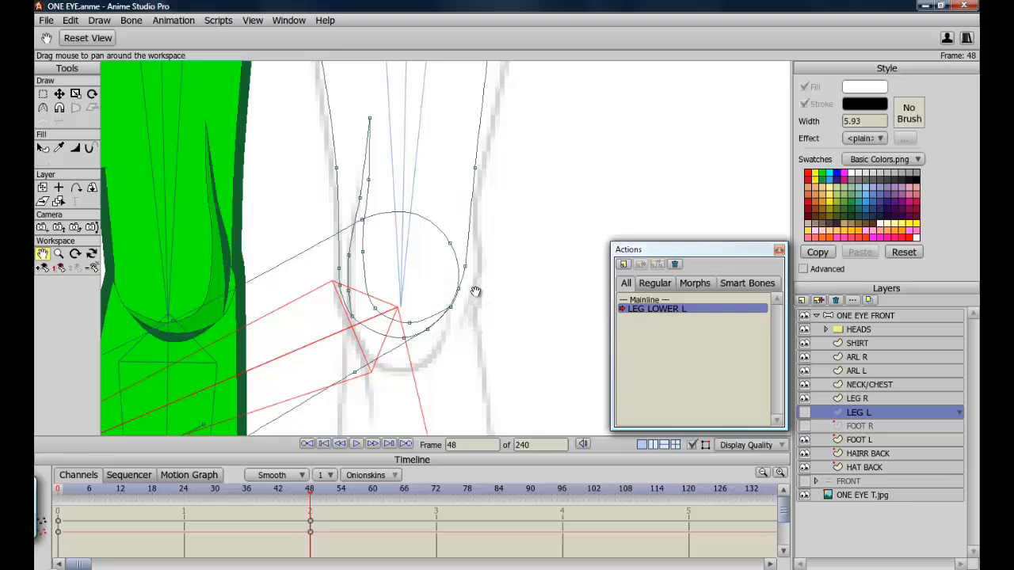
left_click(58, 94)
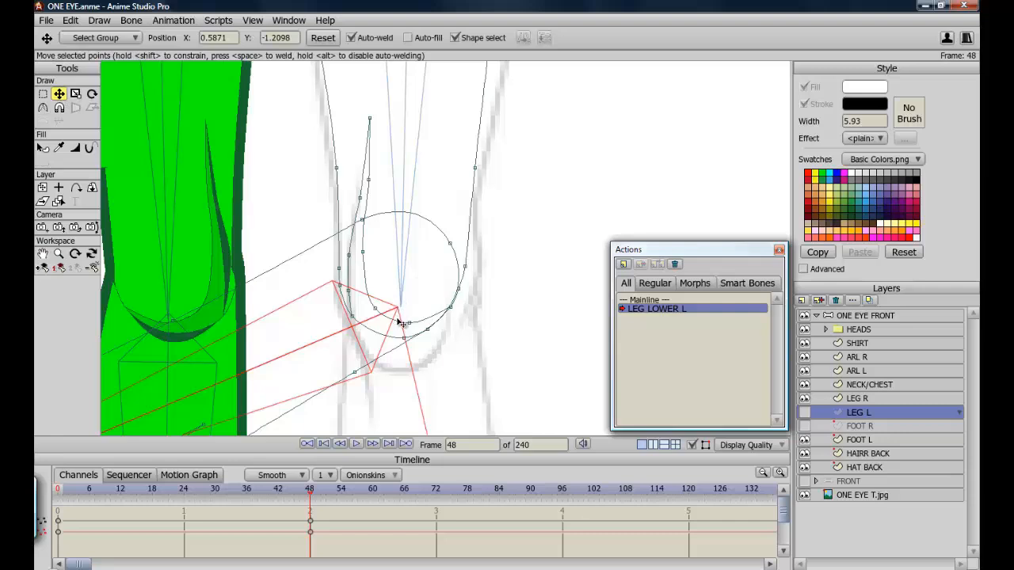
left_click_drag(459, 289, 458, 309)
left_click_drag(405, 338, 414, 339)
left_click_drag(353, 317, 400, 339)
left_click_drag(371, 119, 427, 131)
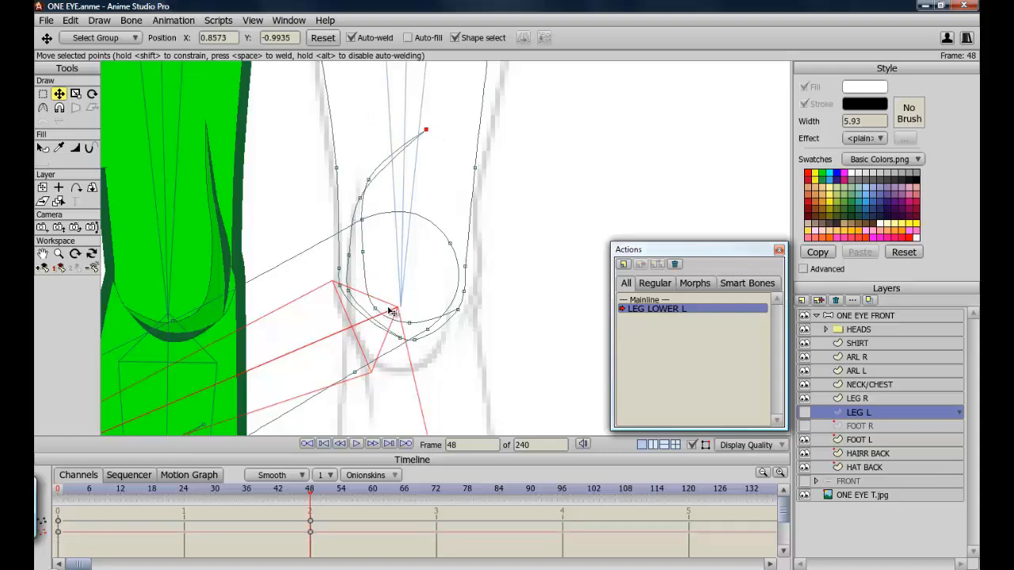
Continue reshaping the inner knee outline points so the contour curves smoothly around the bent knee.
left_click_drag(391, 312, 437, 318)
left_click_drag(366, 255, 415, 273)
left_click_drag(370, 181, 418, 217)
left_click_drag(426, 309, 439, 318)
left_click_drag(359, 200, 381, 205)
left_click_drag(349, 255, 393, 263)
left_click_drag(385, 203, 406, 203)
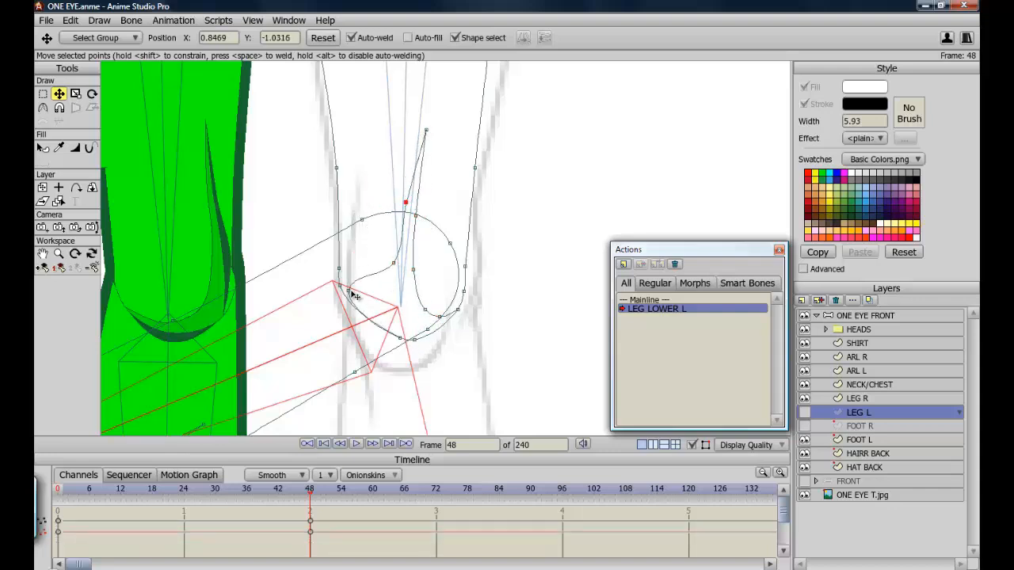
mouse_move(349, 291)
left_mouse_down()
mouse_move(398, 304)
mouse_move(408, 338)
mouse_move(433, 329)
mouse_move(359, 296)
left_mouse_up()
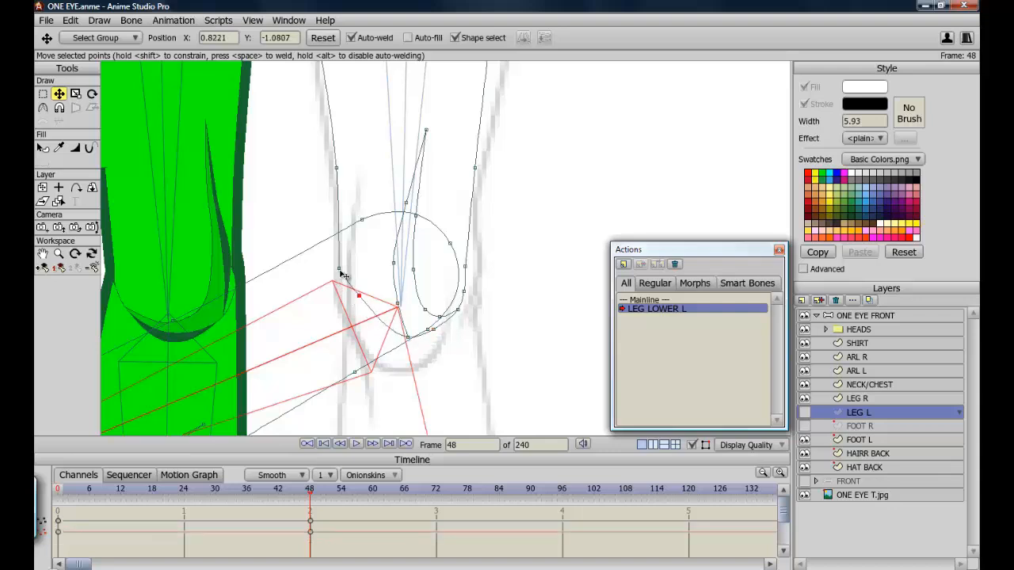
left_click_drag(336, 167, 330, 168)
Show the LEG L layer, select and nudge the outer knee points, then zoom back out.
left_click(804, 412)
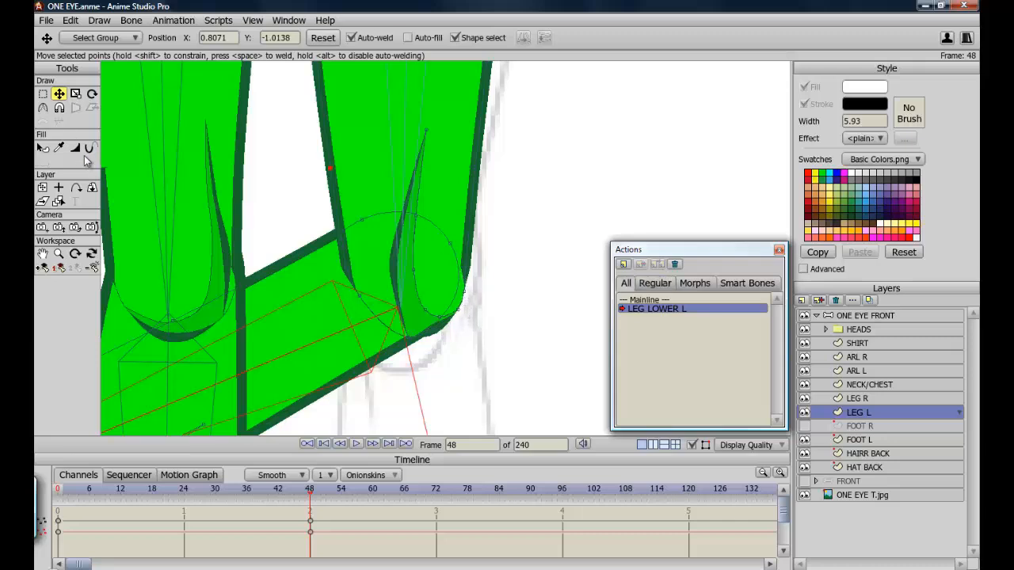
left_click(43, 94)
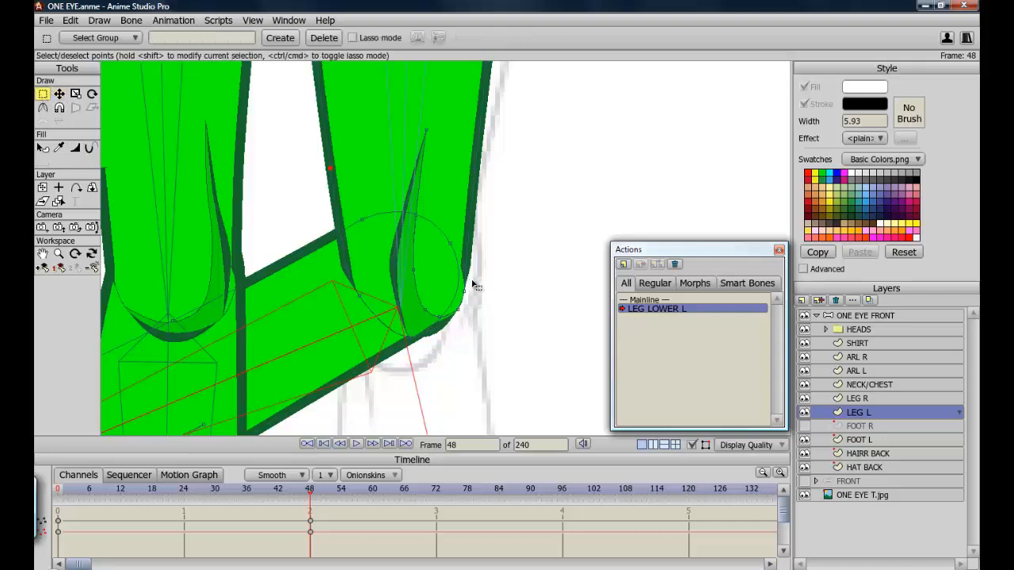
mouse_move(473, 281)
left_mouse_down()
mouse_move(450, 317)
mouse_move(493, 309)
left_mouse_up()
left_click(76, 148)
left_click(59, 94)
left_click(406, 334)
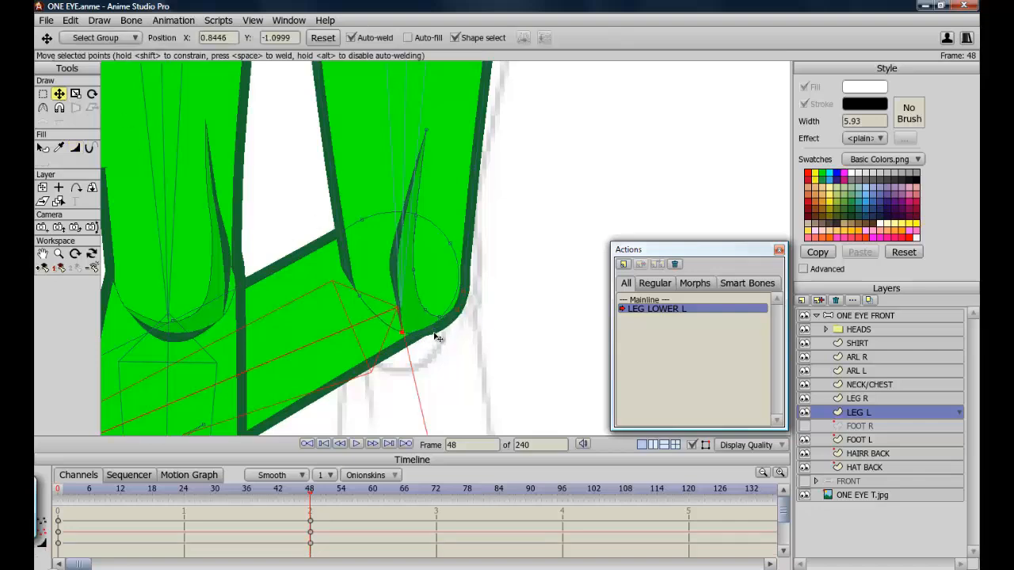
left_click_drag(438, 337, 465, 332)
left_click_drag(470, 270, 470, 267)
scroll(449, 251, "down", 4)
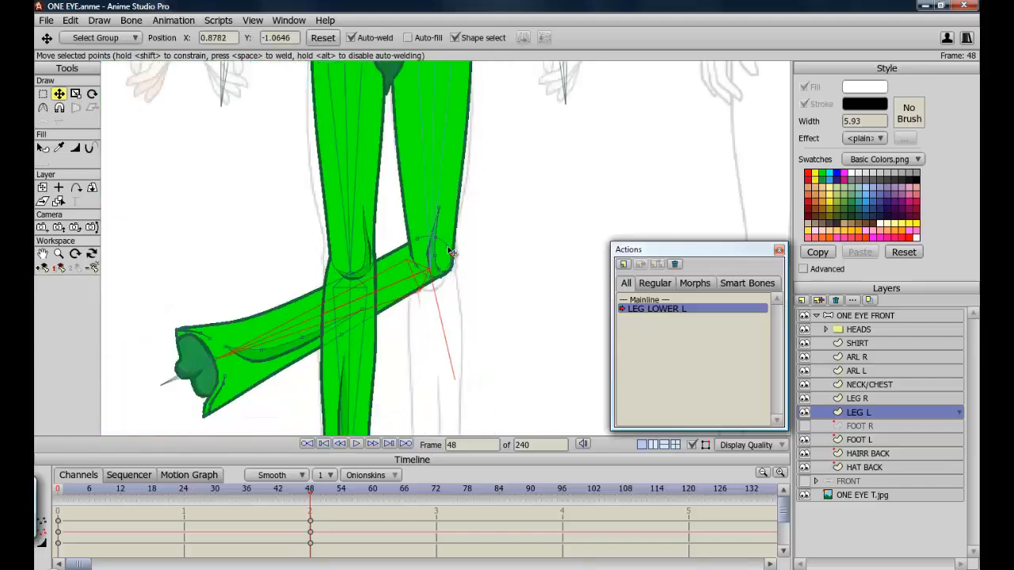
scroll(449, 251, "down", 1)
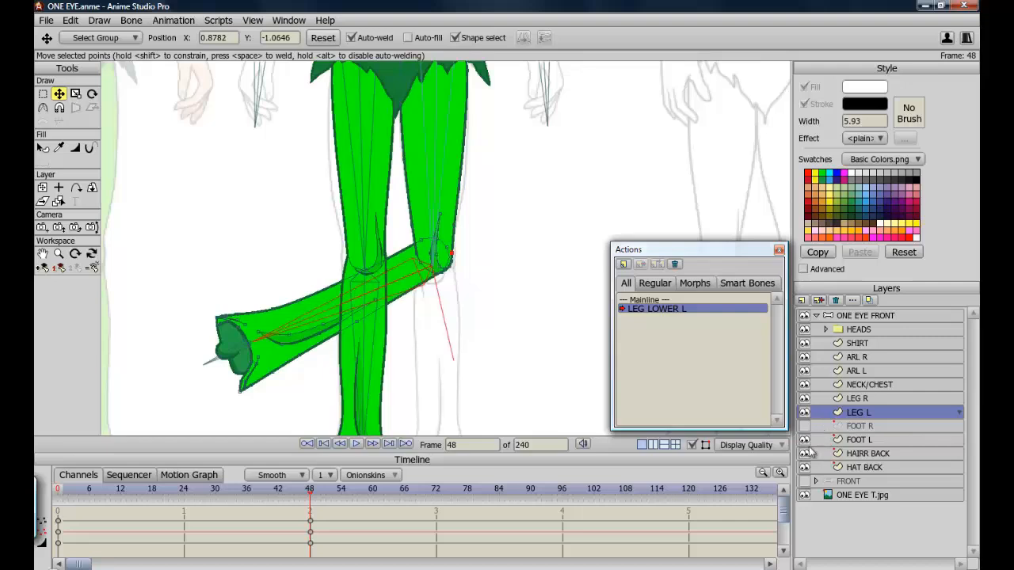
Hide the LEG R layer and adjust the lower leg outline points near the ankle.
left_click(805, 399)
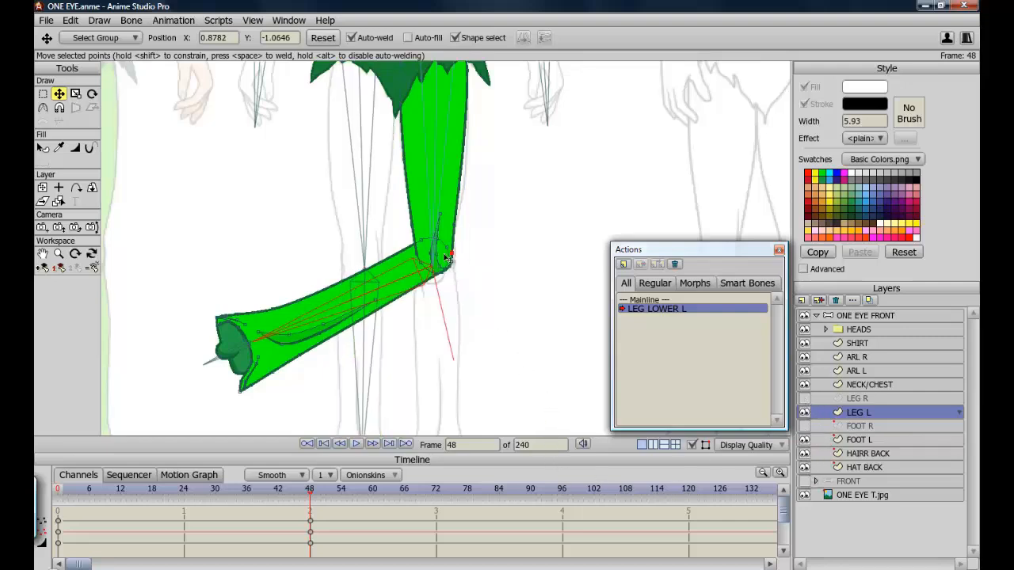
left_click(245, 391)
left_click_drag(246, 391, 251, 379)
left_click_drag(270, 309, 404, 265)
scroll(165, 294, "up", 2)
left_click(43, 253)
scroll(404, 265, "up", 4)
With LEG L hidden, refine the ankle-end outline points against FOOT L, then show LEG L again.
left_click(805, 412)
key("t")
left_click(237, 316)
left_click(260, 318)
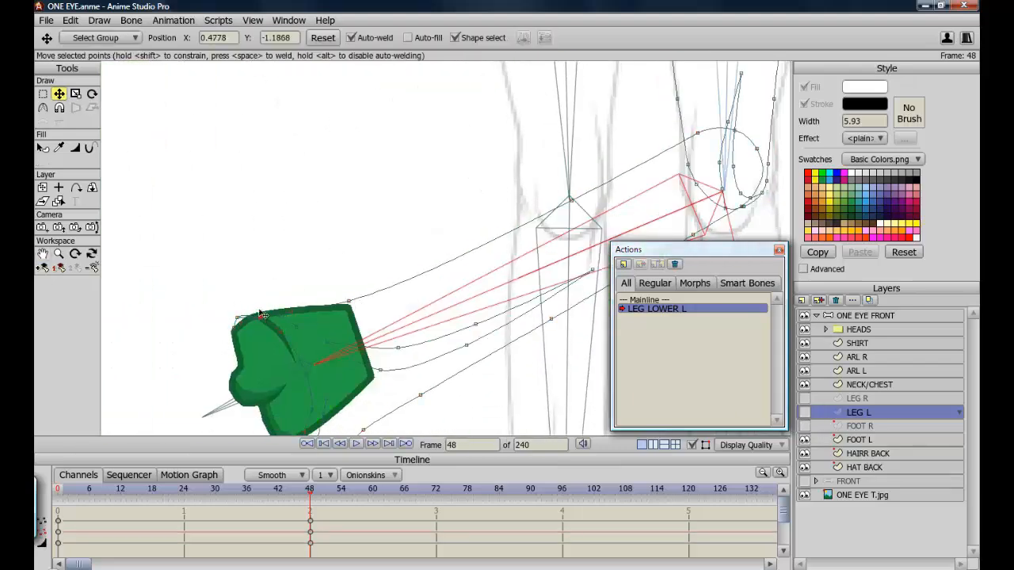
left_click(256, 308)
left_click(805, 440)
left_click(279, 317)
left_click_drag(278, 317, 293, 331)
left_click_drag(297, 327, 310, 354)
left_click_drag(259, 319, 259, 321)
left_click(805, 440)
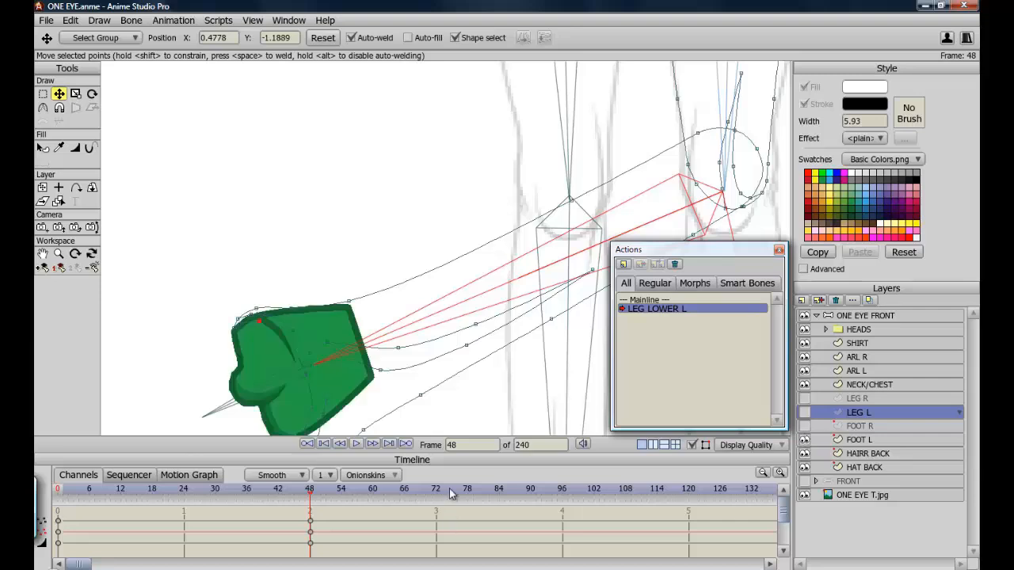
left_click(805, 412)
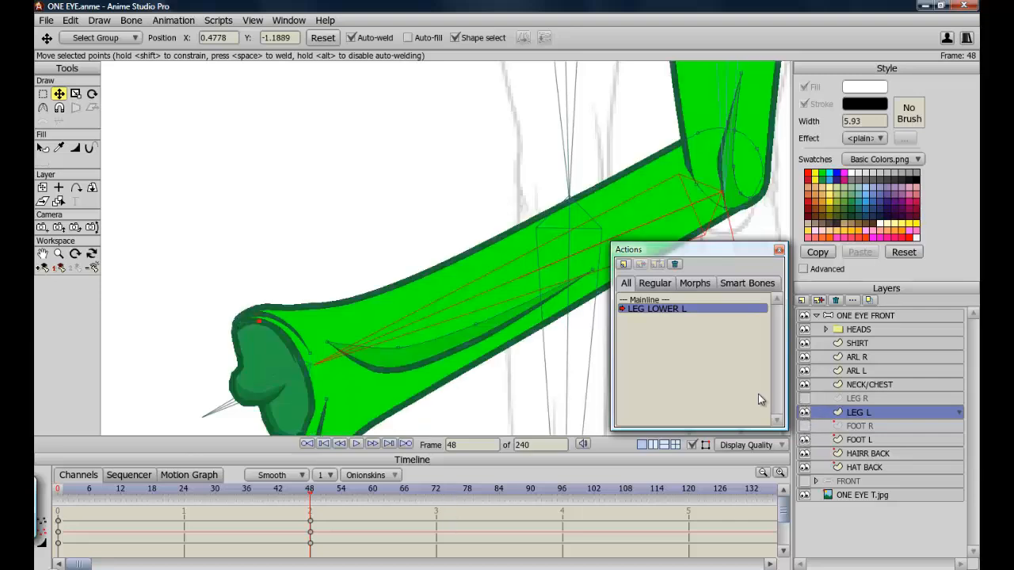
Reset the view and scrub to frame 24 to check the corrected leg mid-bend.
key("ctrl+r")
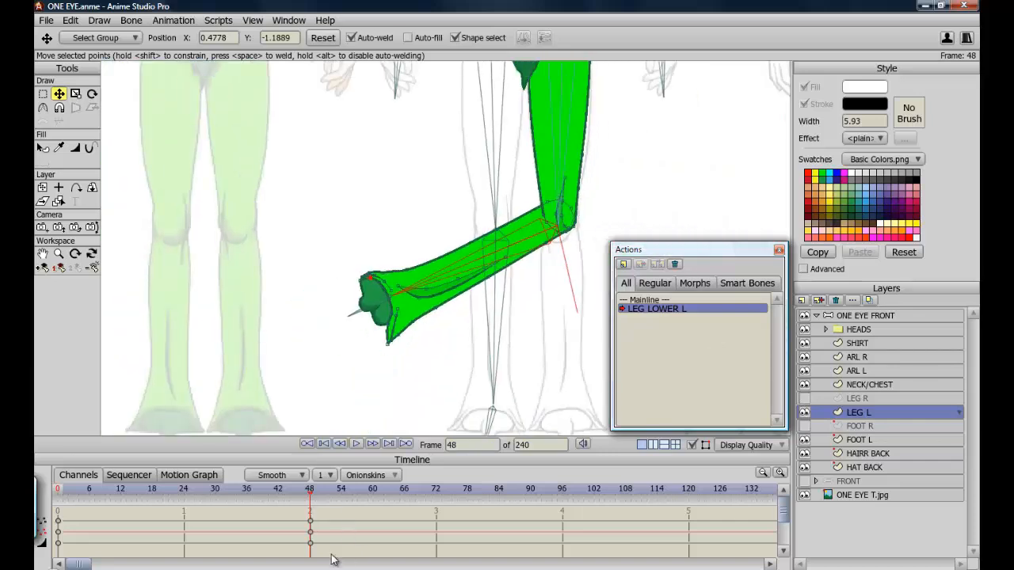
left_click(184, 491)
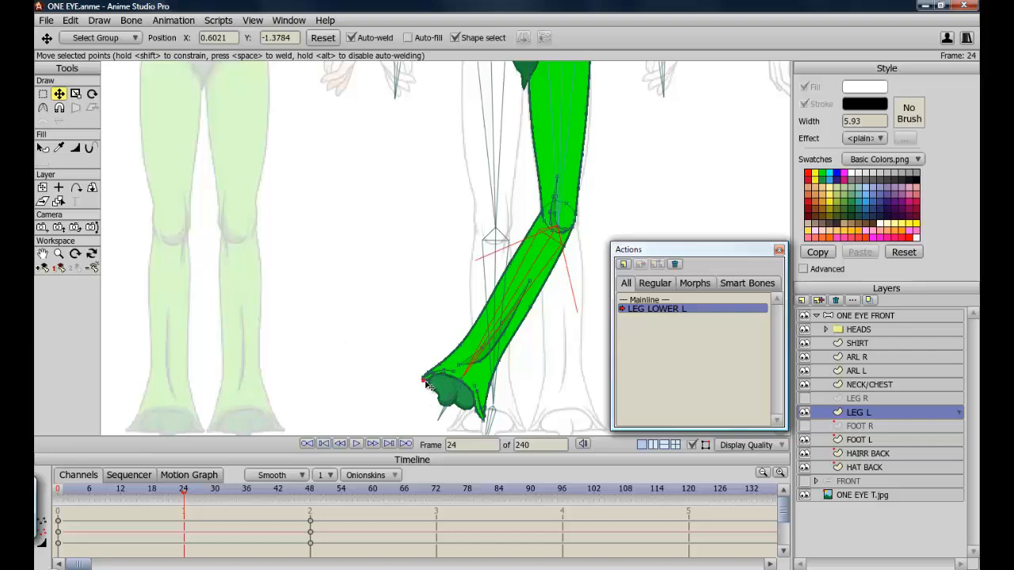
left_click_drag(427, 384, 423, 387)
Return to the Mainline action at frame 0 and pan to the left leg.
double_click(647, 300)
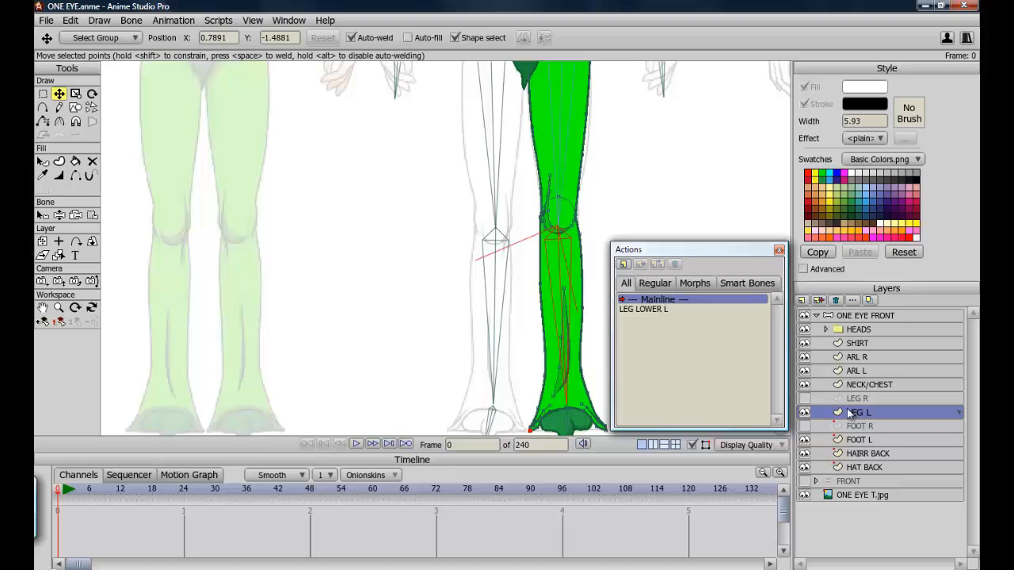
left_click(44, 311)
left_click_drag(362, 245, 328, 335)
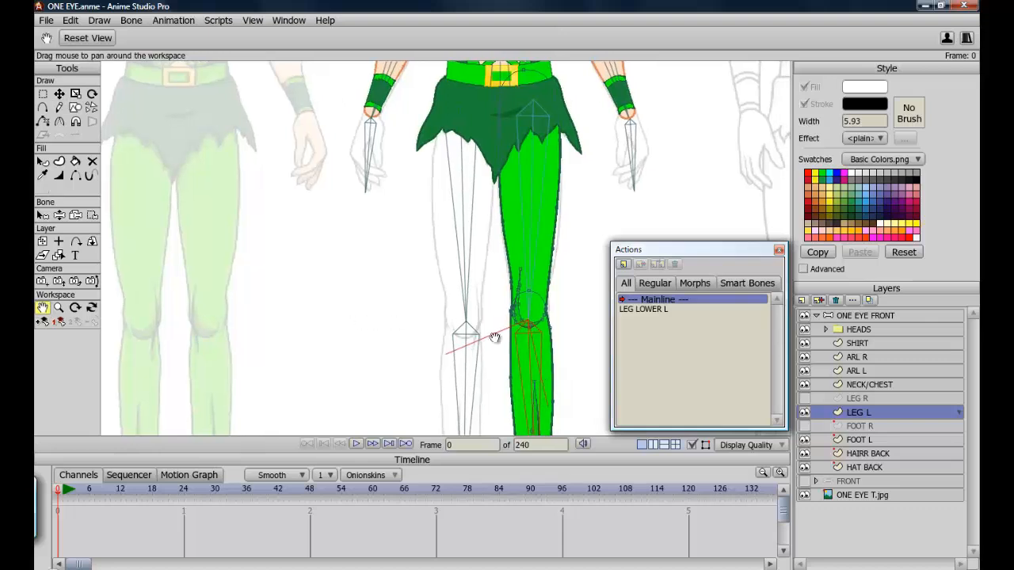
left_click_drag(366, 278, 347, 217)
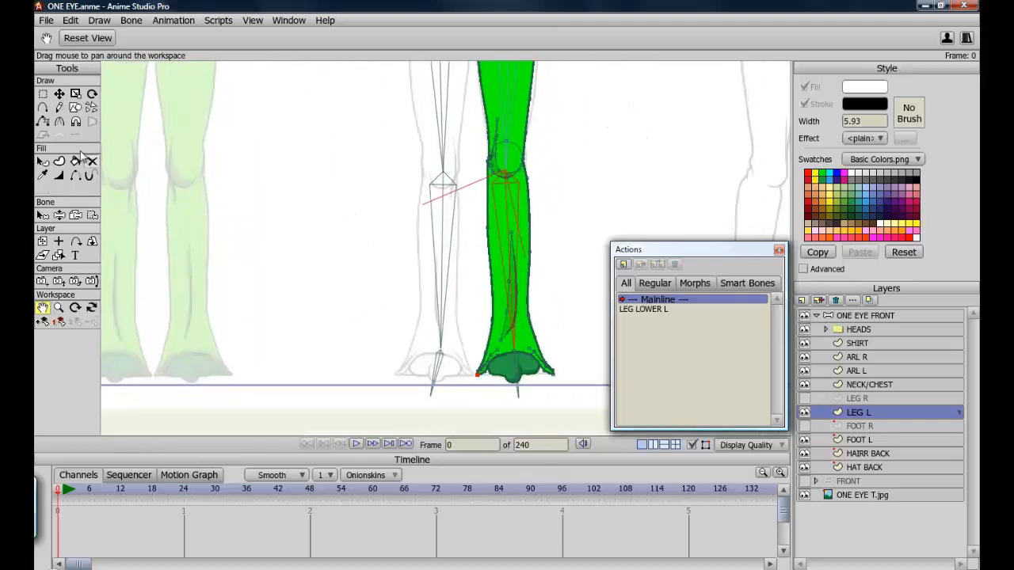
left_click(60, 215)
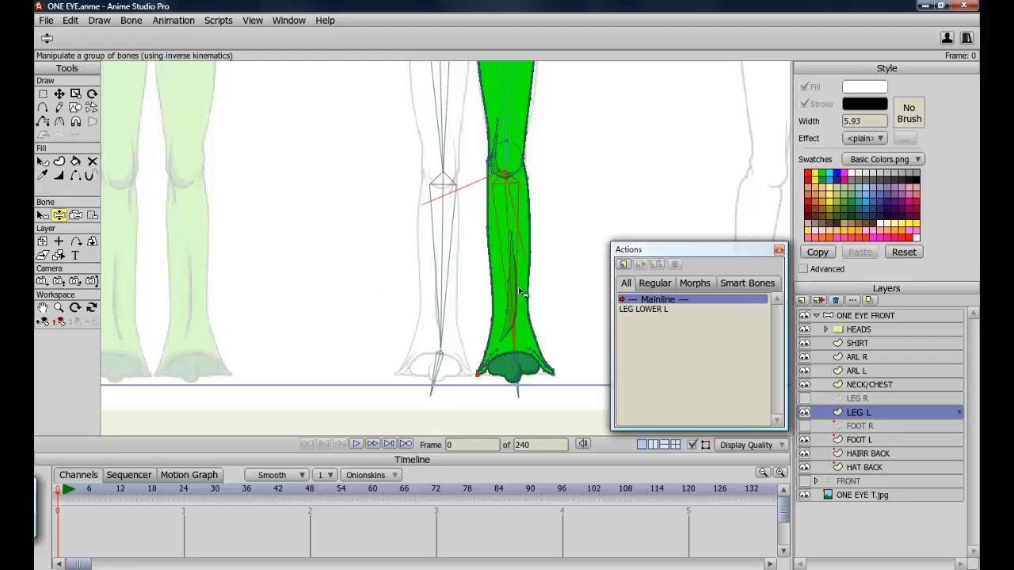
left_click_drag(511, 290, 544, 218)
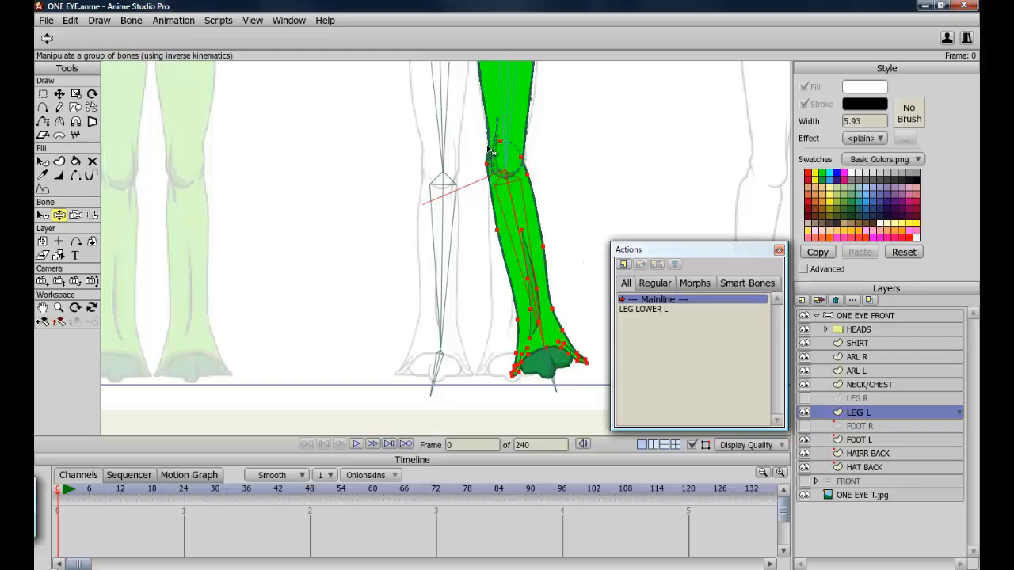
left_click(42, 95)
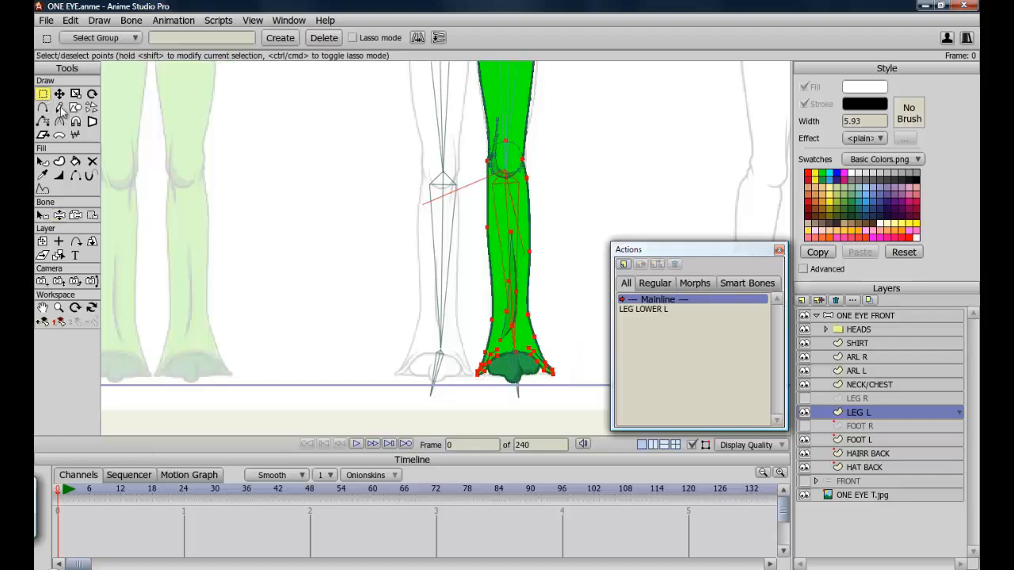
Select the ONE EYE FRONT bone layer and, at frame 48 in the LEG LOWER L 2 action, bend the lower left leg.
left_click(864, 317)
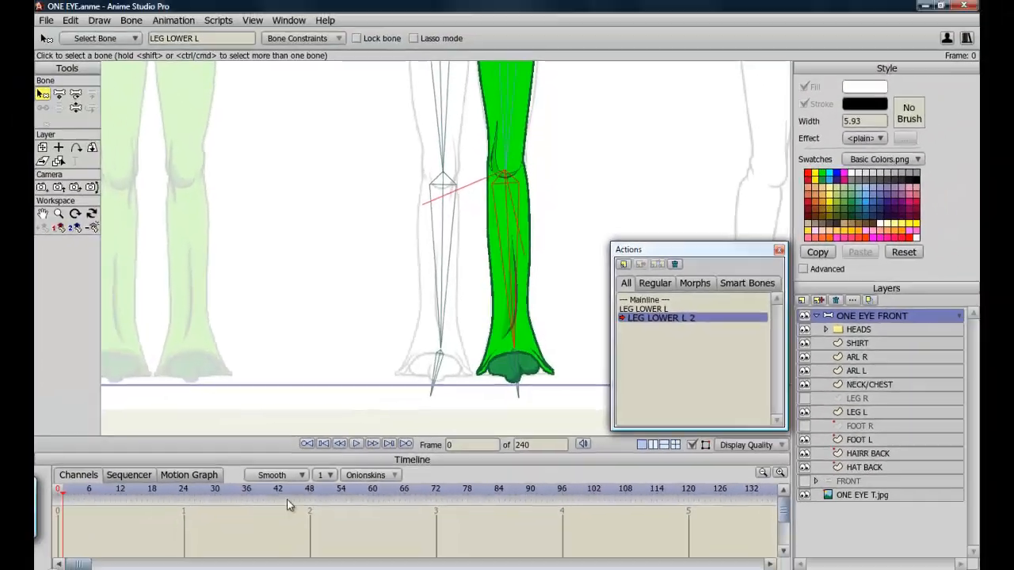
left_click(311, 493)
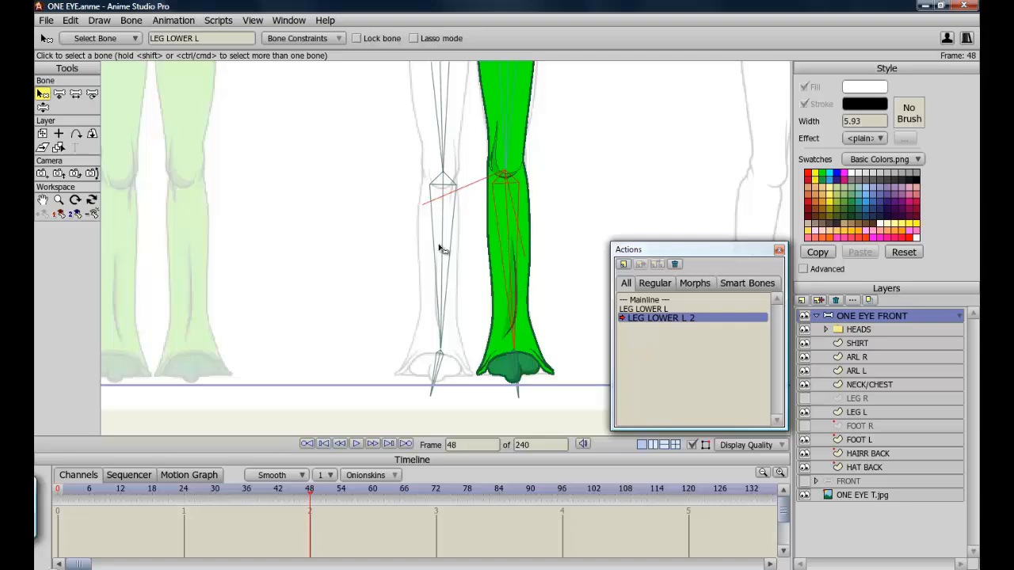
left_click(43, 106)
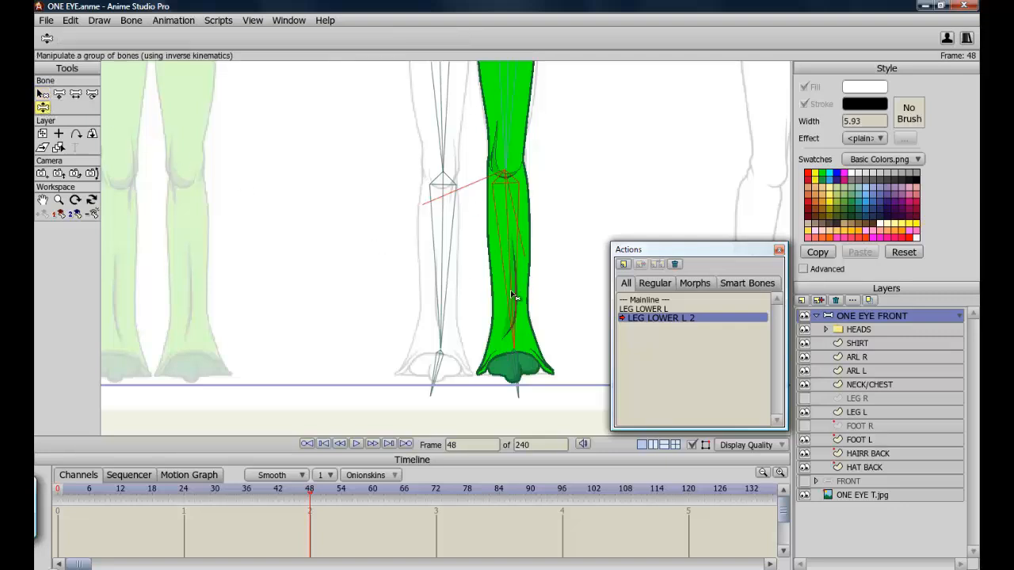
left_click_drag(513, 294, 556, 293)
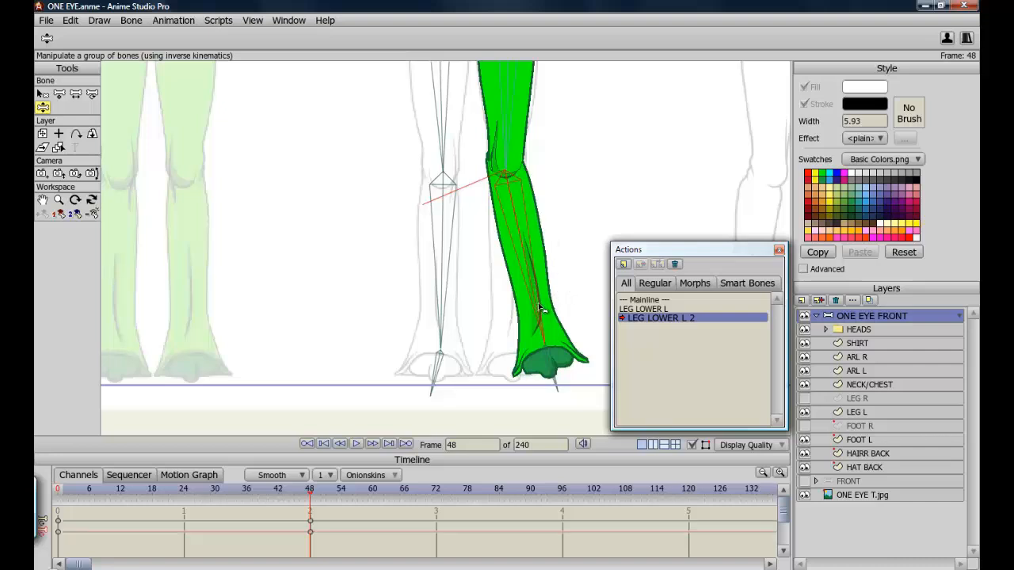
Zoom in on the bent knee, toggle LEG L visibility, and select the LEG L layer.
left_click(42, 199)
left_click_drag(455, 197, 402, 268)
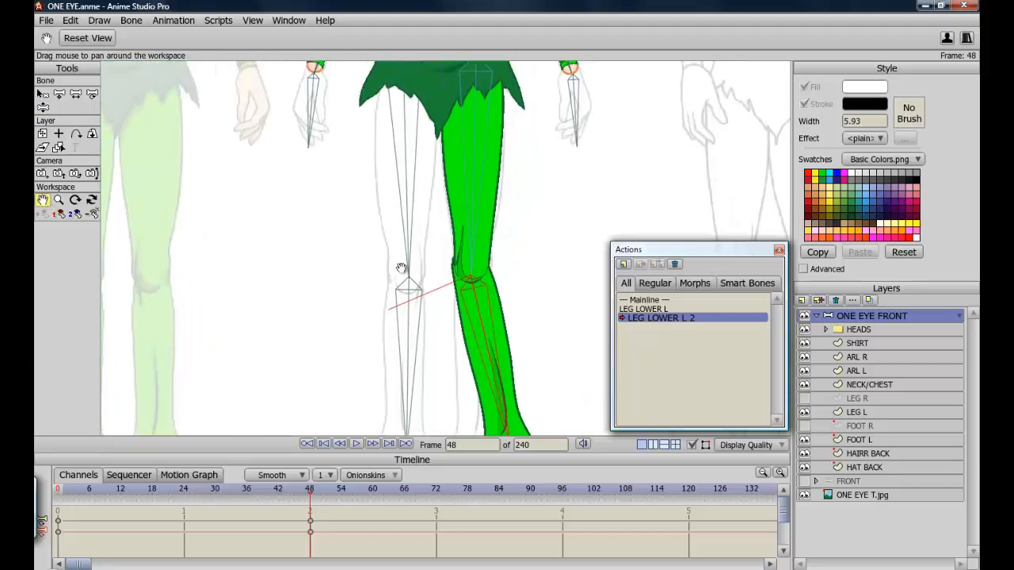
scroll(402, 268, "up", 5)
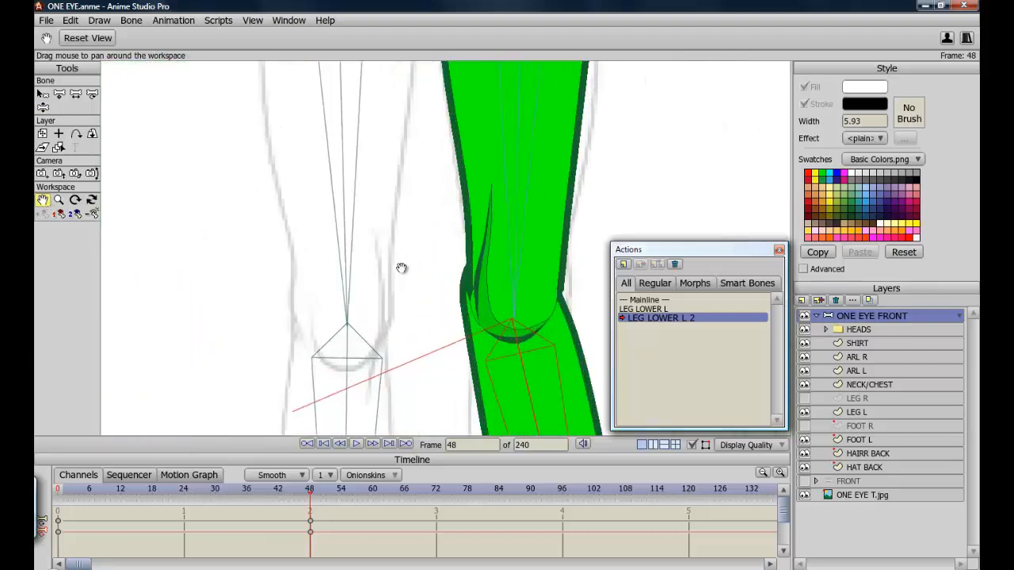
left_click_drag(409, 312, 258, 299)
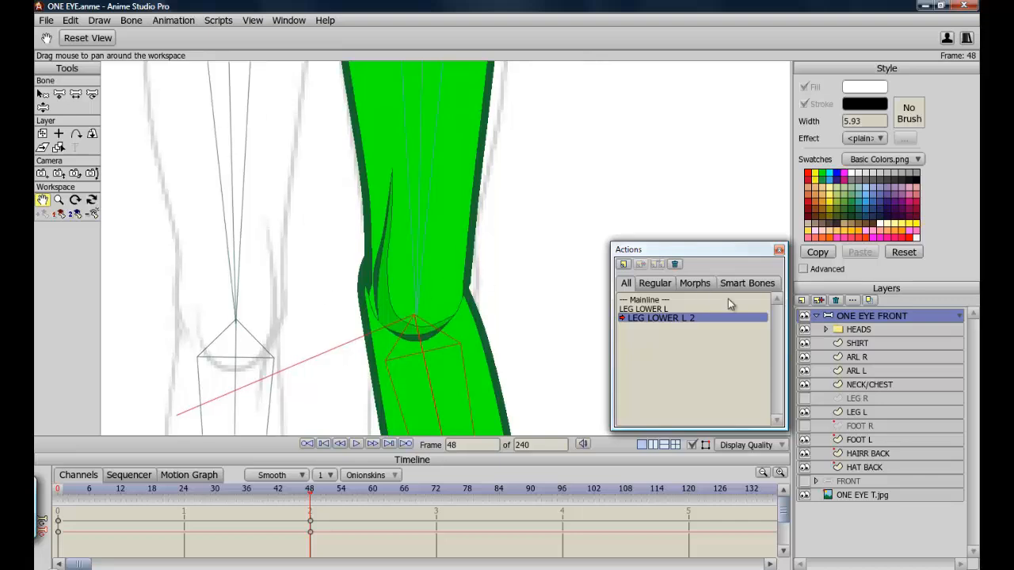
left_click(805, 412)
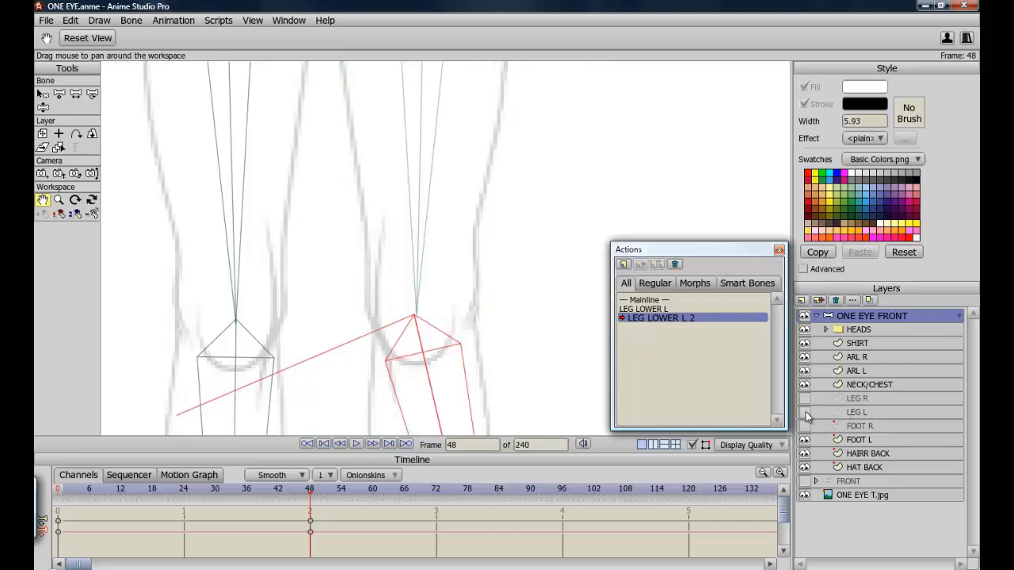
left_click(805, 413)
left_click(847, 418)
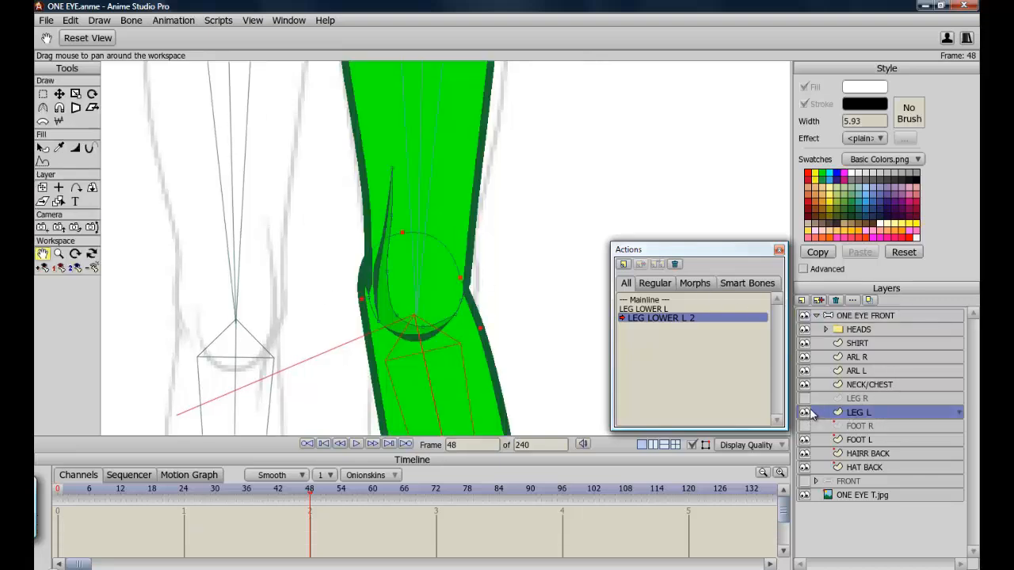
Show the LEG L outline and move the knee's curve points at frame 48 to reshape the bent knee.
left_click(803, 412)
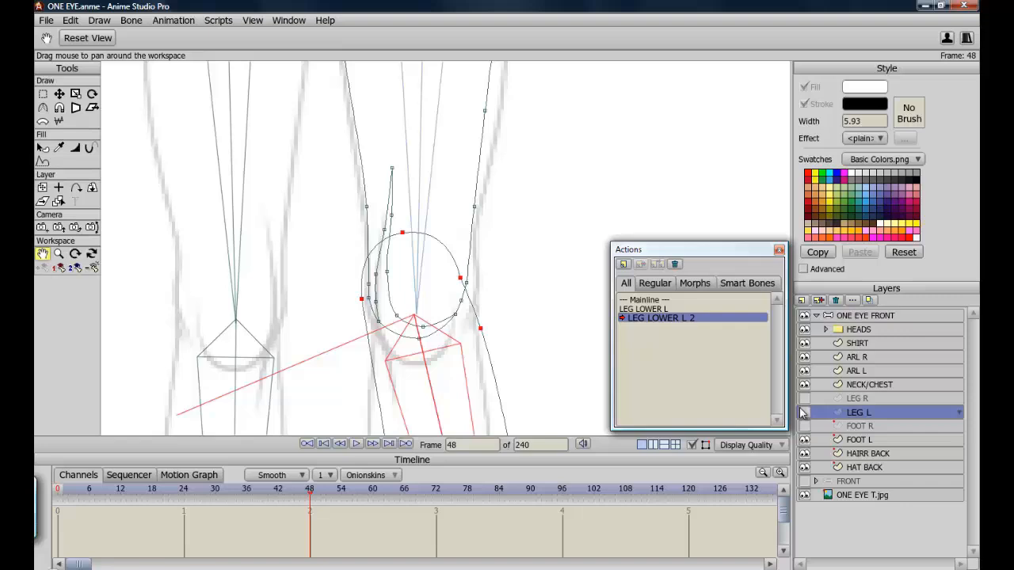
left_click(59, 93)
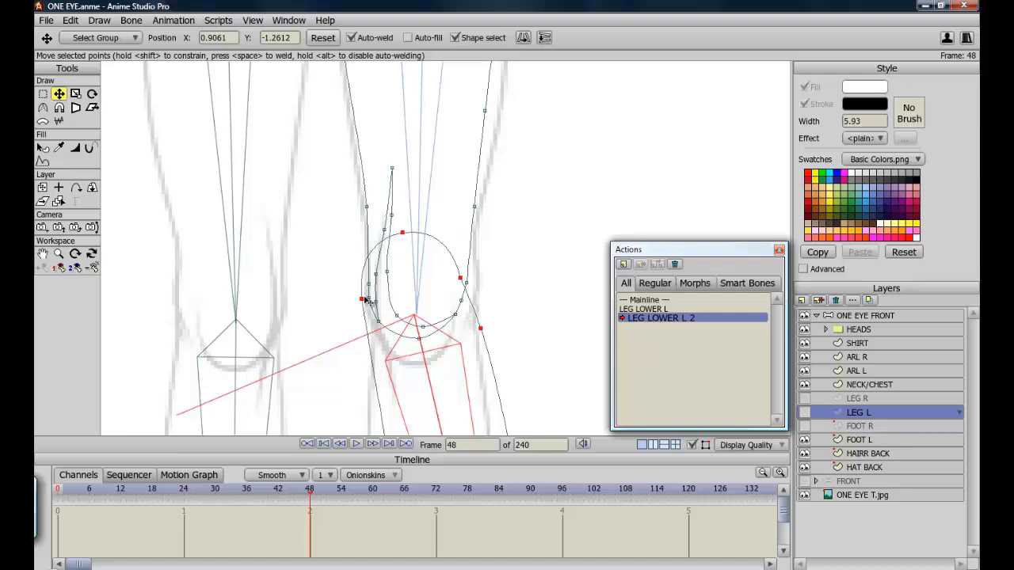
left_click_drag(361, 298, 373, 298)
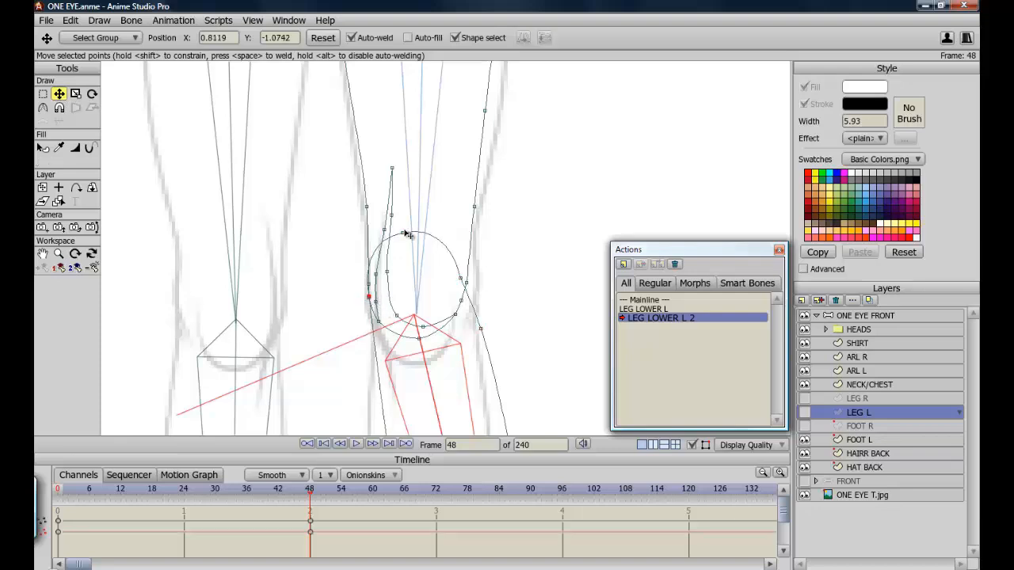
left_click_drag(404, 233, 412, 231)
left_click(463, 279)
Thin the stroke width at the inner and outer knee points with the Line Width tool.
key("w")
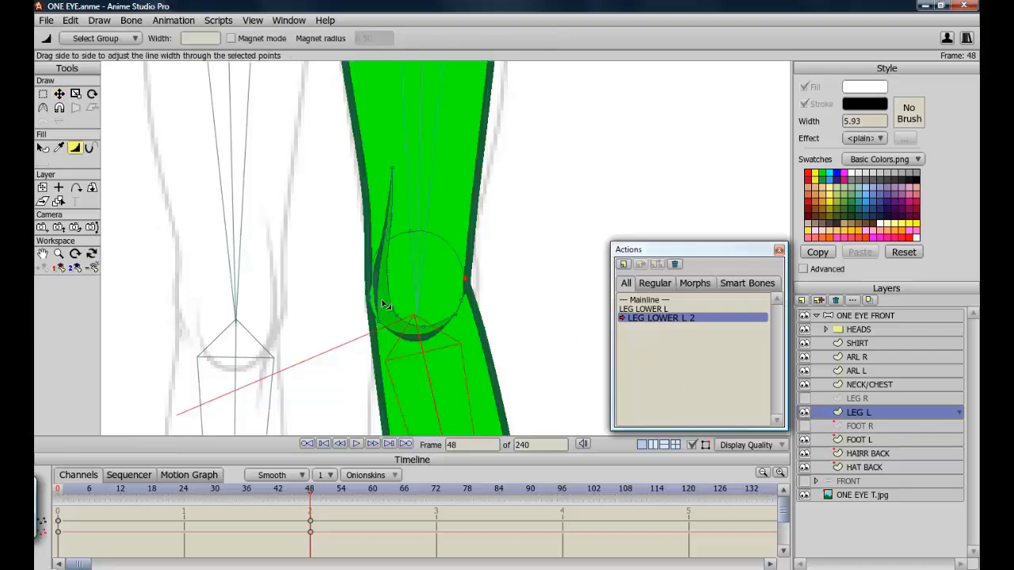
left_click_drag(376, 303, 387, 303)
left_click_drag(473, 304, 464, 304)
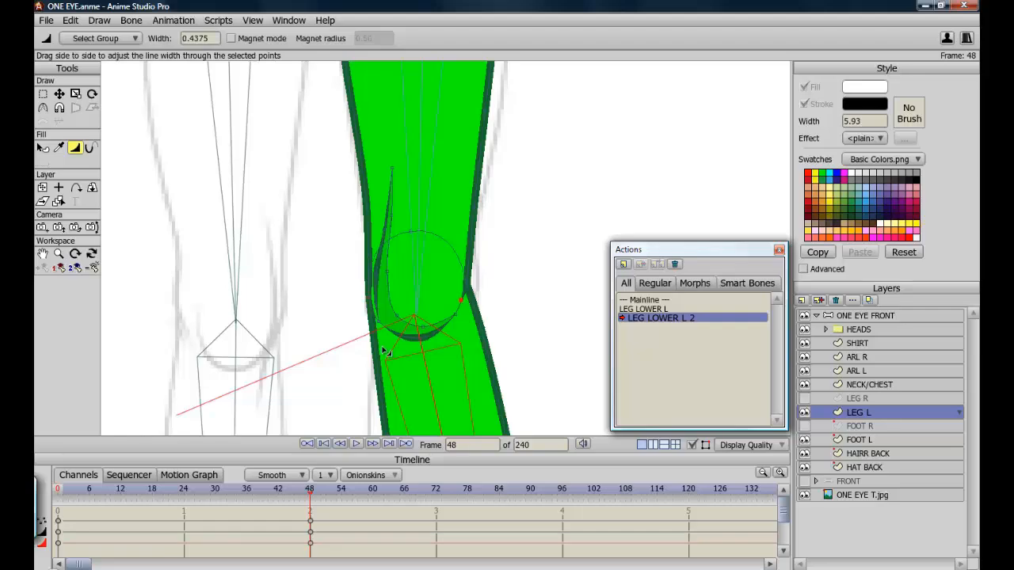
Move the ankle and foot outline points of the left leg at frame 48 to fit the bent lower leg.
scroll(386, 353, "down", 5)
right_click(302, 353)
left_click_drag(303, 353, 310, 203)
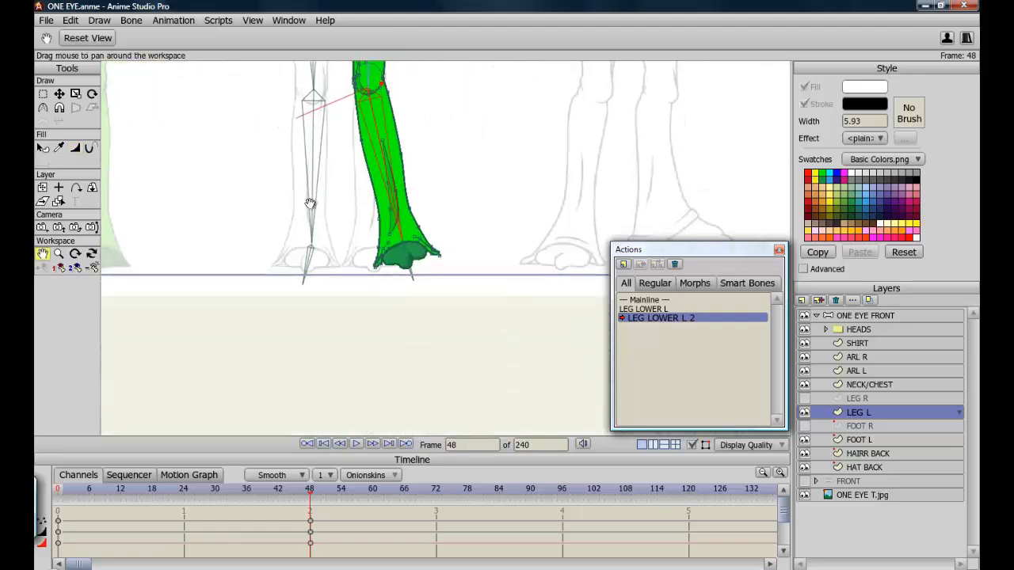
scroll(310, 204, "up", 5)
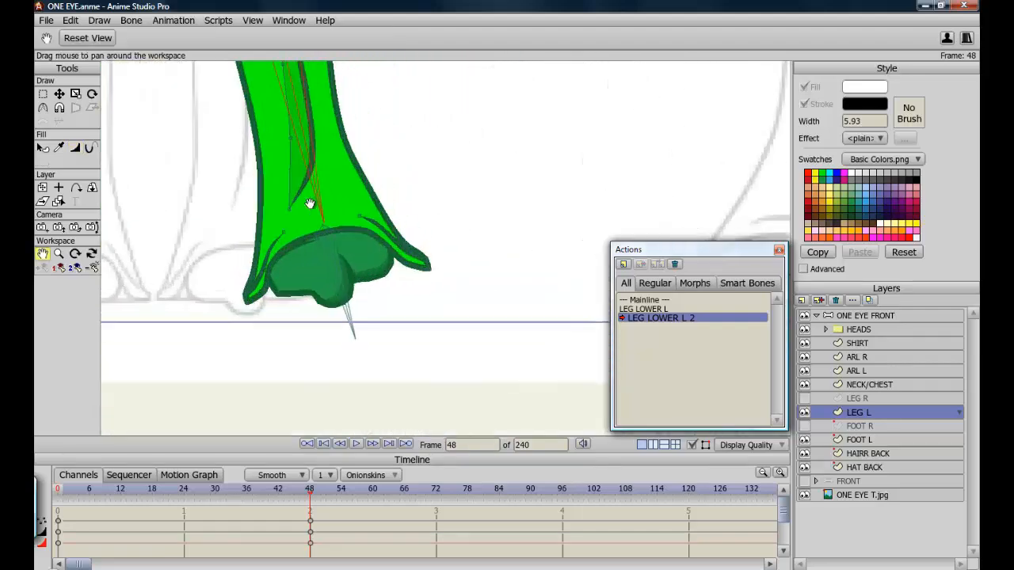
left_click(803, 412)
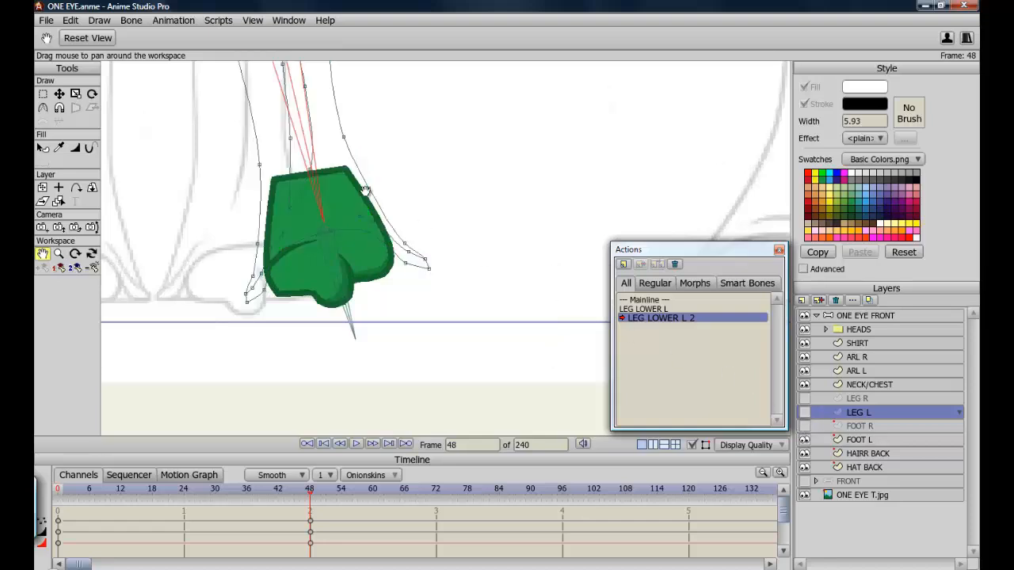
left_click(59, 93)
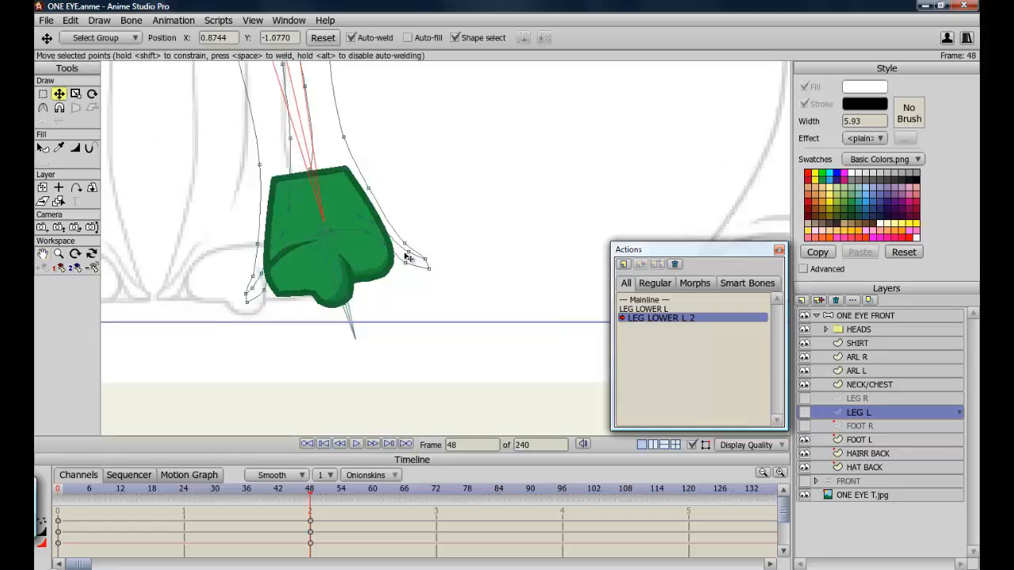
left_click_drag(429, 268, 403, 252)
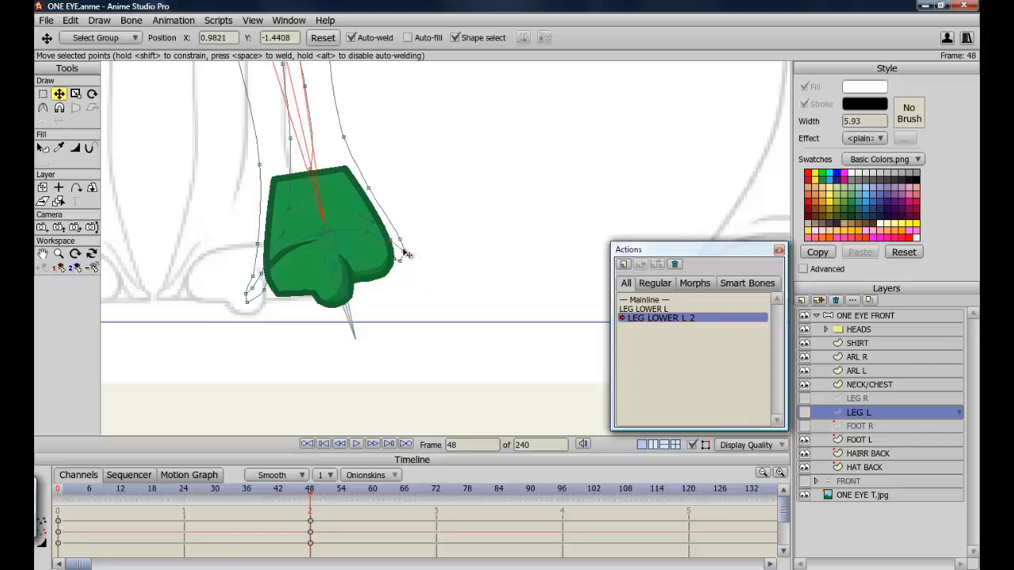
left_click(234, 302)
left_click_drag(234, 300, 229, 299)
mouse_move(246, 294)
left_mouse_down()
mouse_move(236, 293)
mouse_move(247, 278)
left_mouse_up()
left_click_drag(258, 244, 252, 247)
left_click_drag(259, 165, 258, 167)
left_click(230, 298)
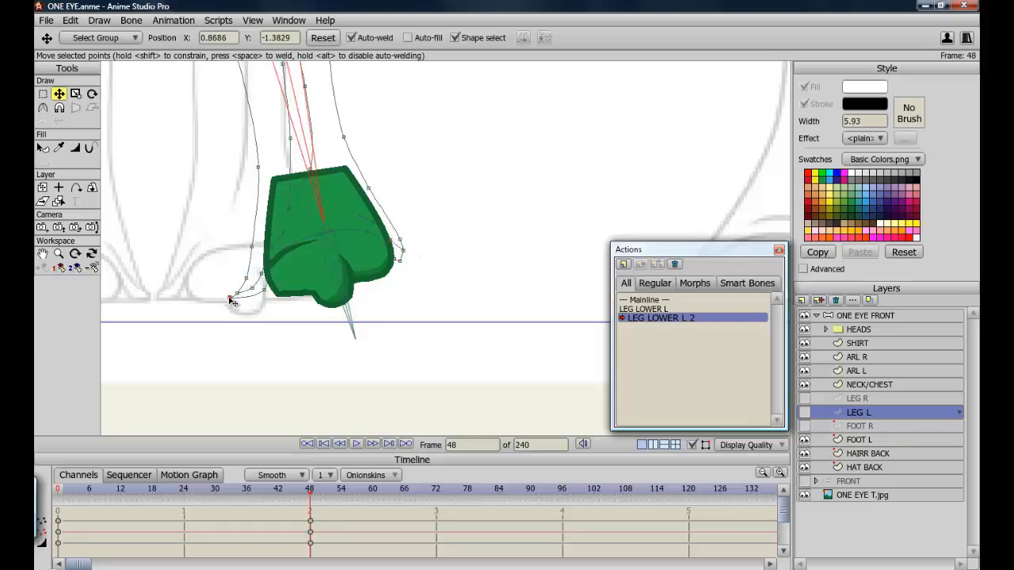
left_click(264, 290)
scroll(740, 286, "down", 2)
left_click(805, 413)
scroll(337, 326, "down", 3)
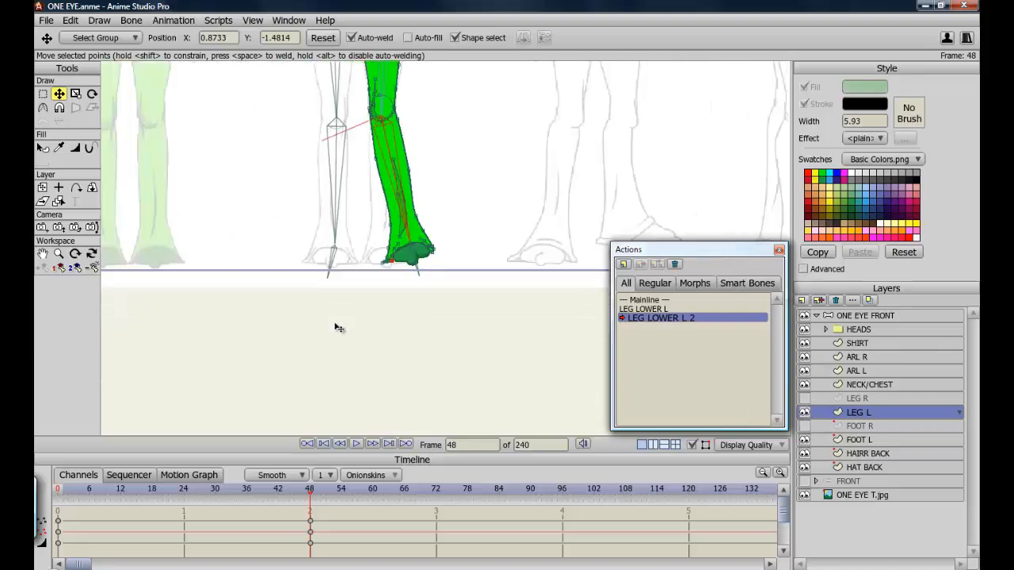
Reset the view, go to frame 24, and pan along the left leg to examine its in-between shape.
left_click(58, 253)
left_click(87, 38)
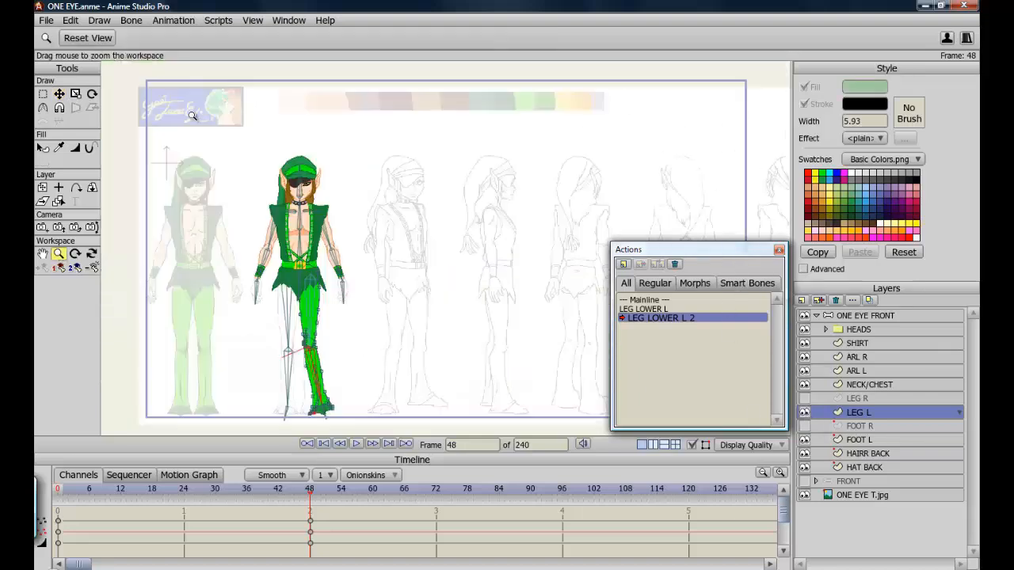
left_click(184, 493)
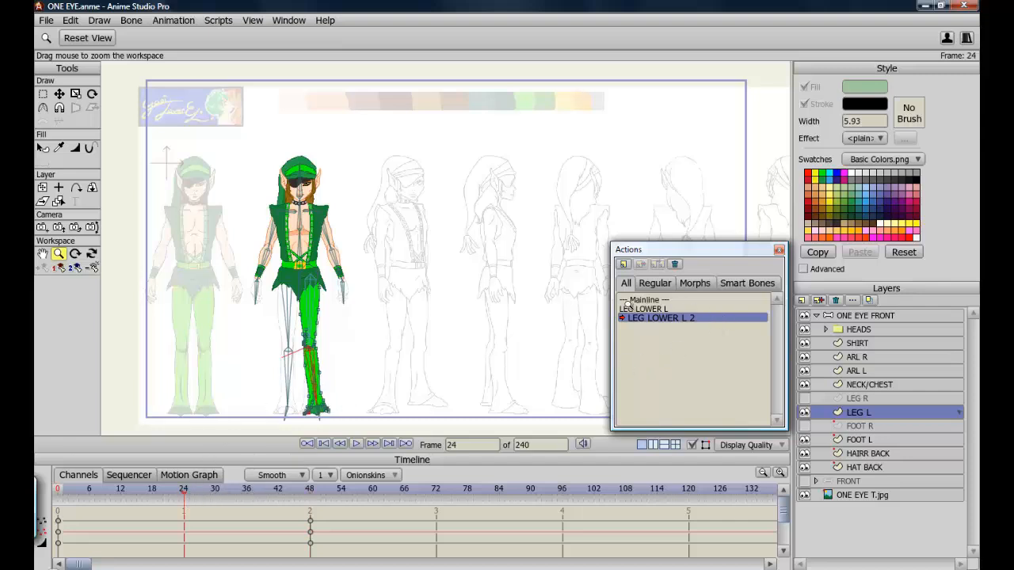
left_click(42, 254)
left_click_drag(393, 356, 399, 244)
scroll(400, 244, "up", 6)
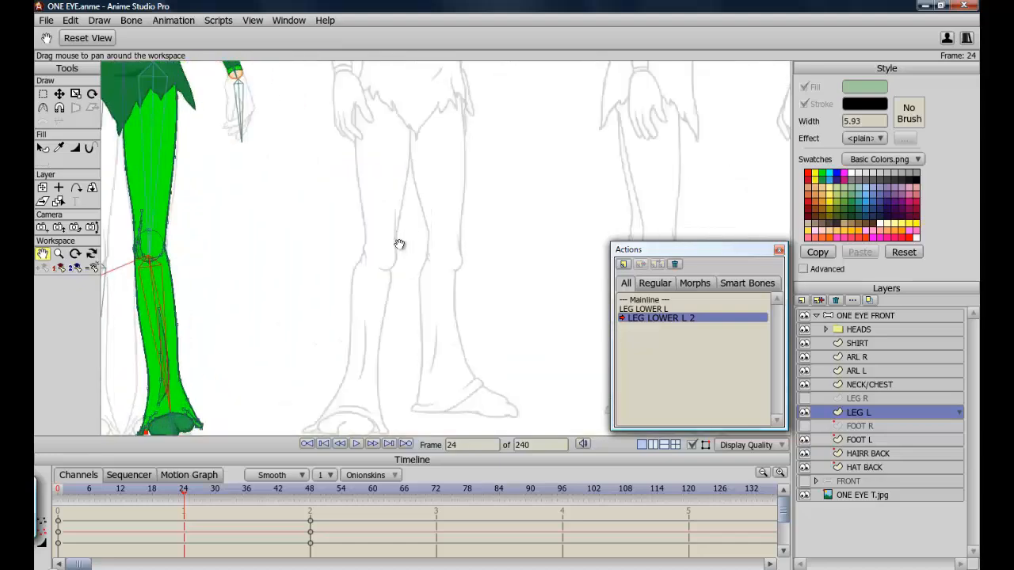
left_click_drag(276, 291, 398, 265)
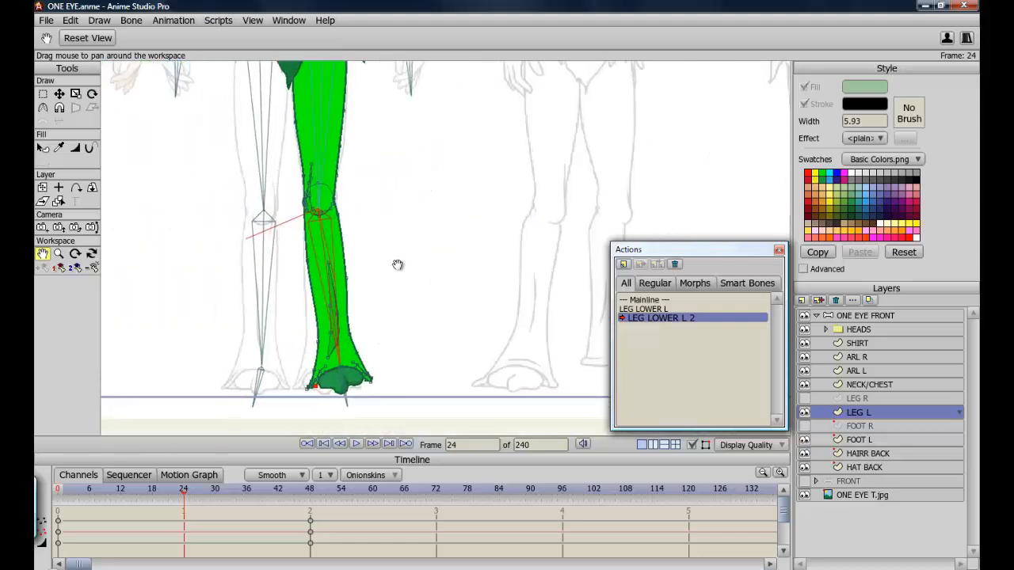
scroll(398, 265, "up", 4)
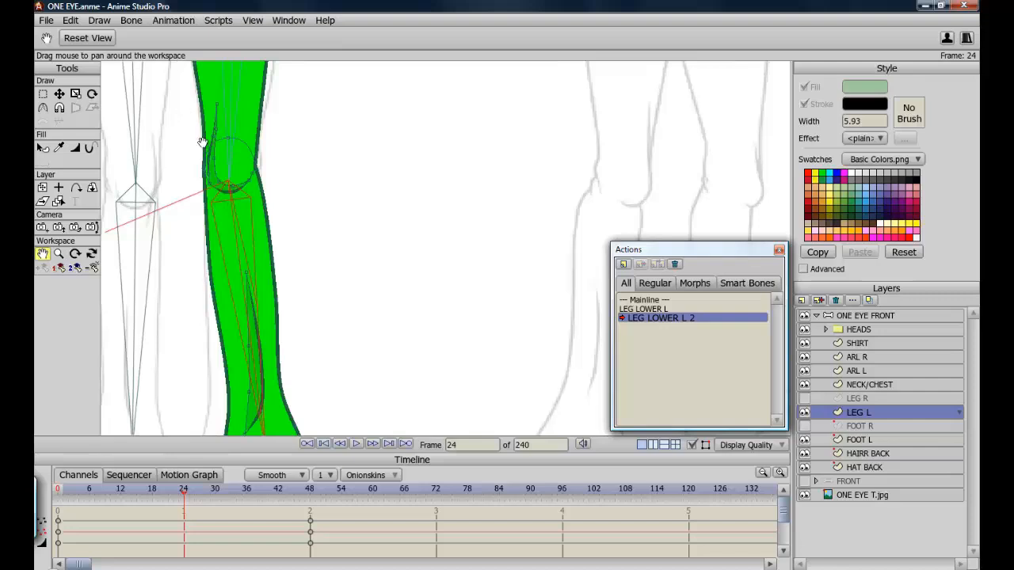
left_click_drag(390, 372, 423, 215)
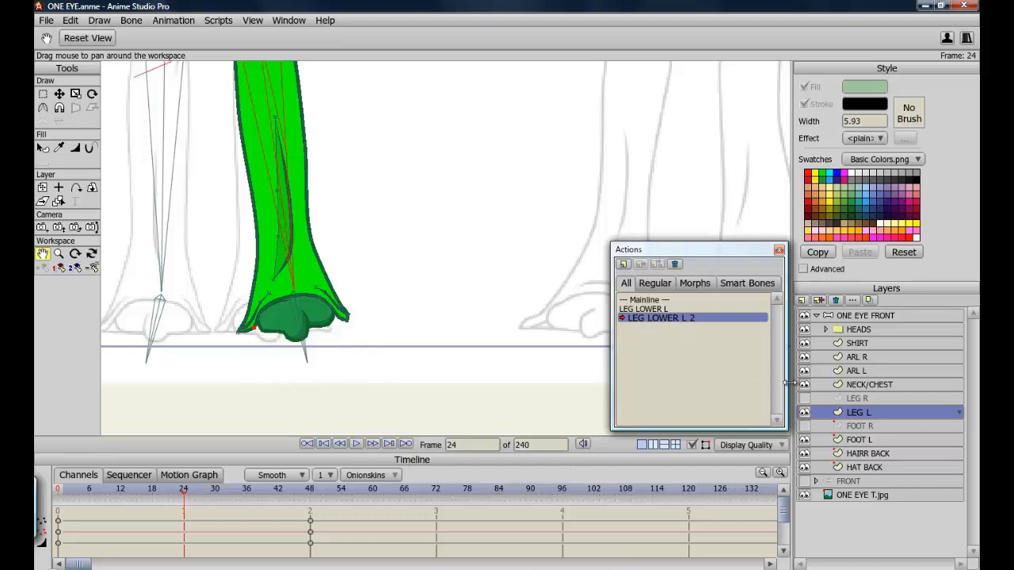
Activate the Mainline action and reselect the ONE EYE FRONT bone layer.
left_click(655, 300)
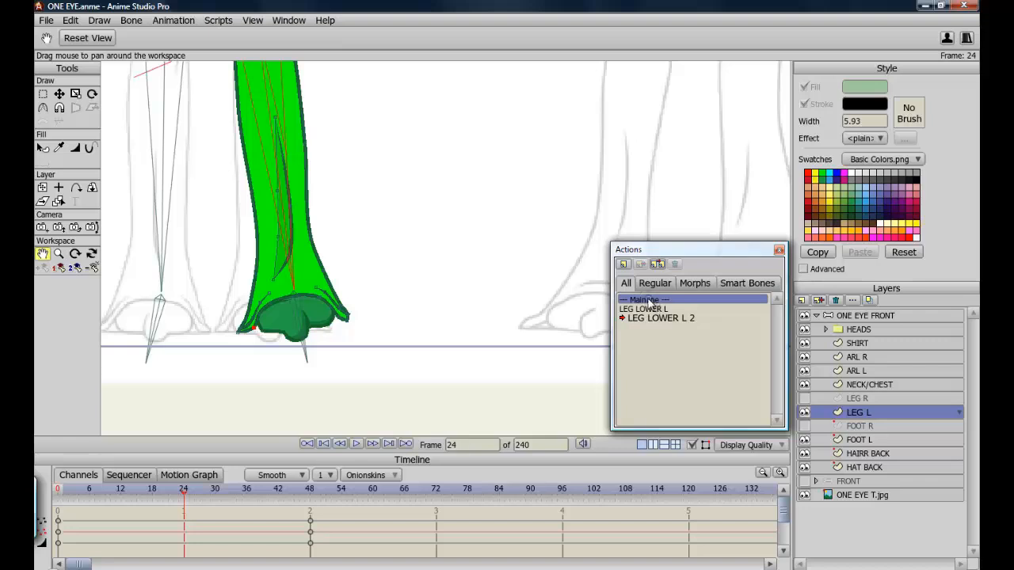
double_click(648, 301)
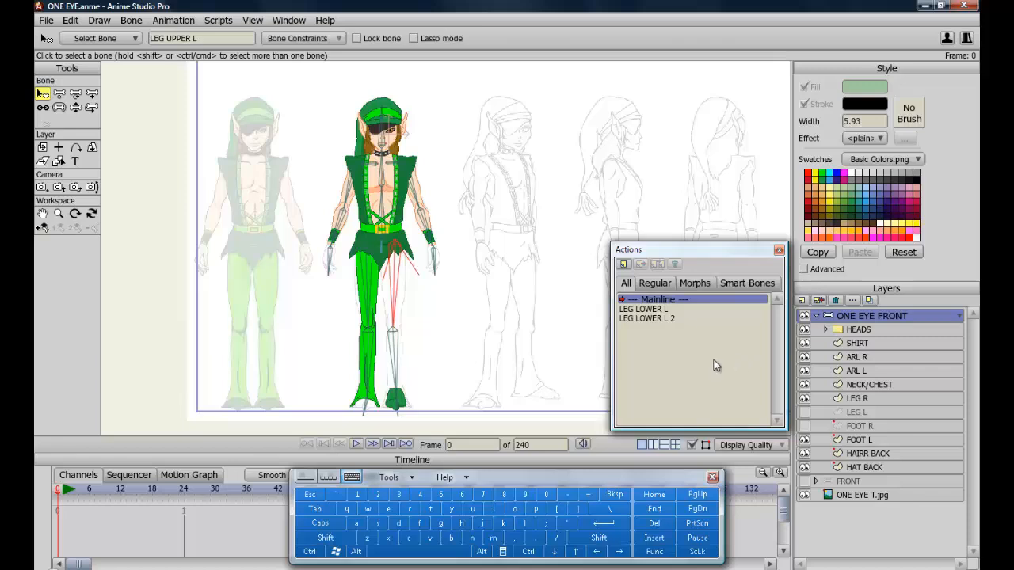
left_click(805, 413)
left_click(860, 413)
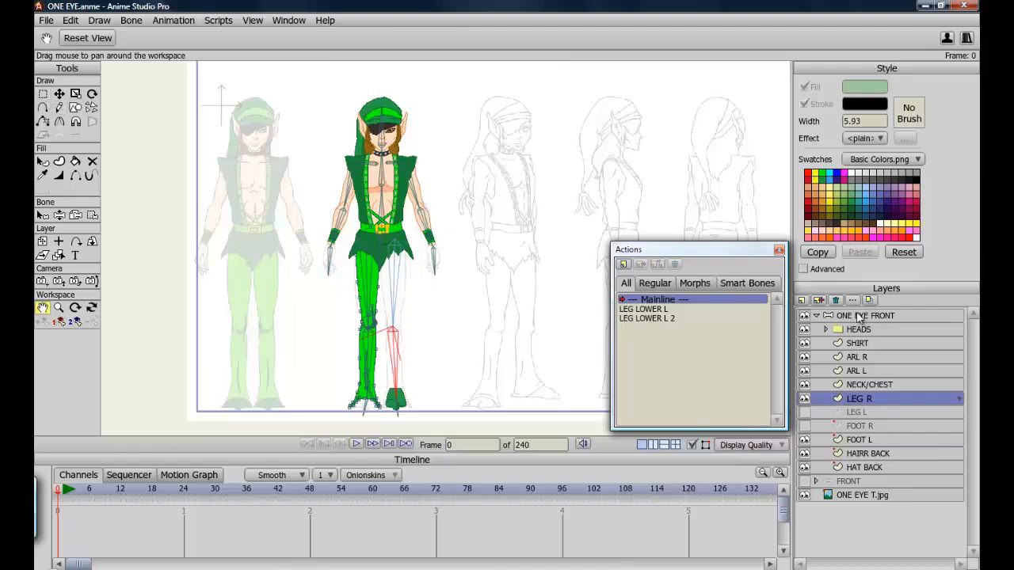
left_click(860, 317)
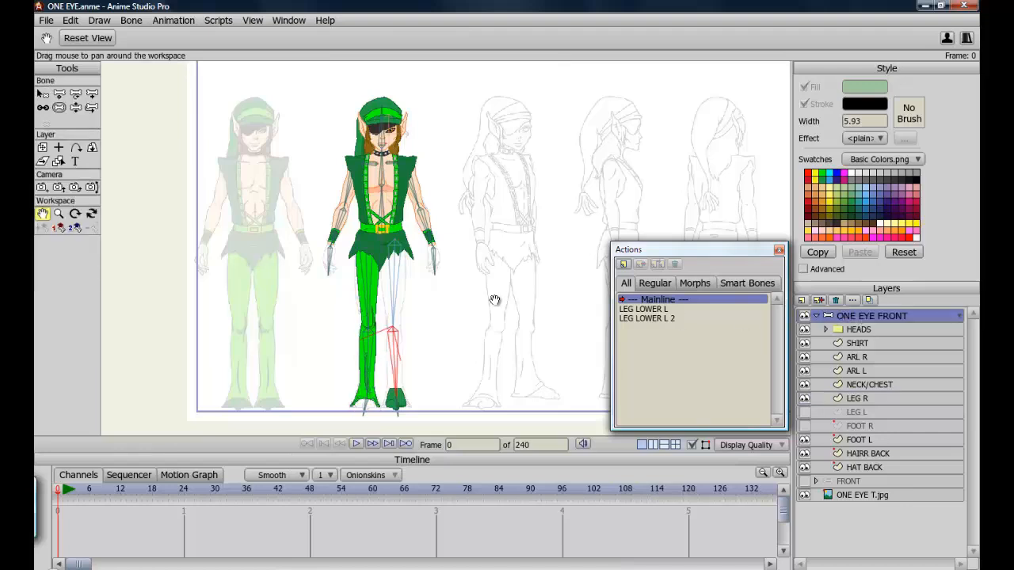
Select the LEG UPPER L bone and set its angle constraints to a minimum of -15 and maximum of 35 degrees.
left_click(43, 94)
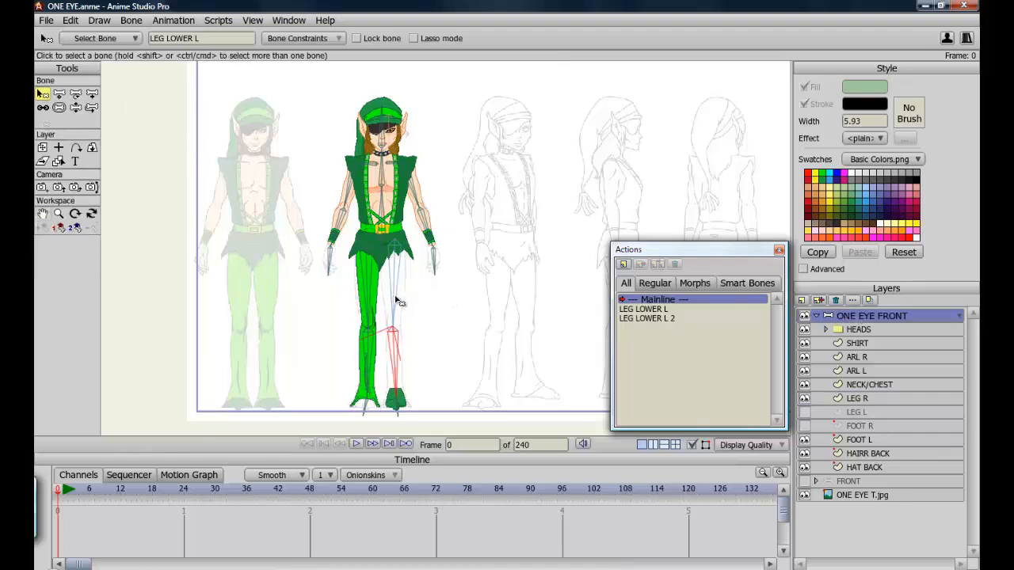
left_click(396, 259)
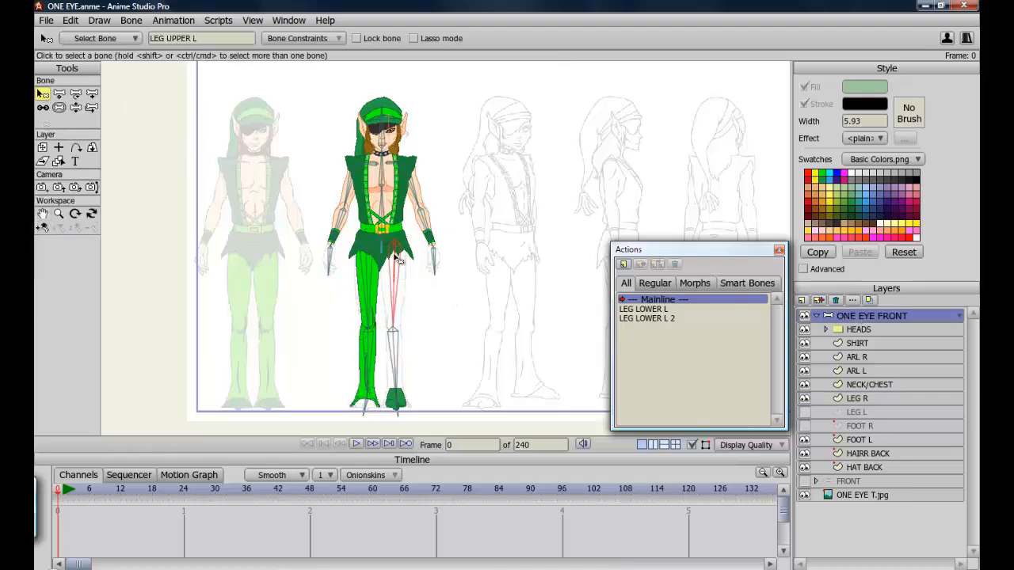
left_click(309, 38)
left_click(375, 280)
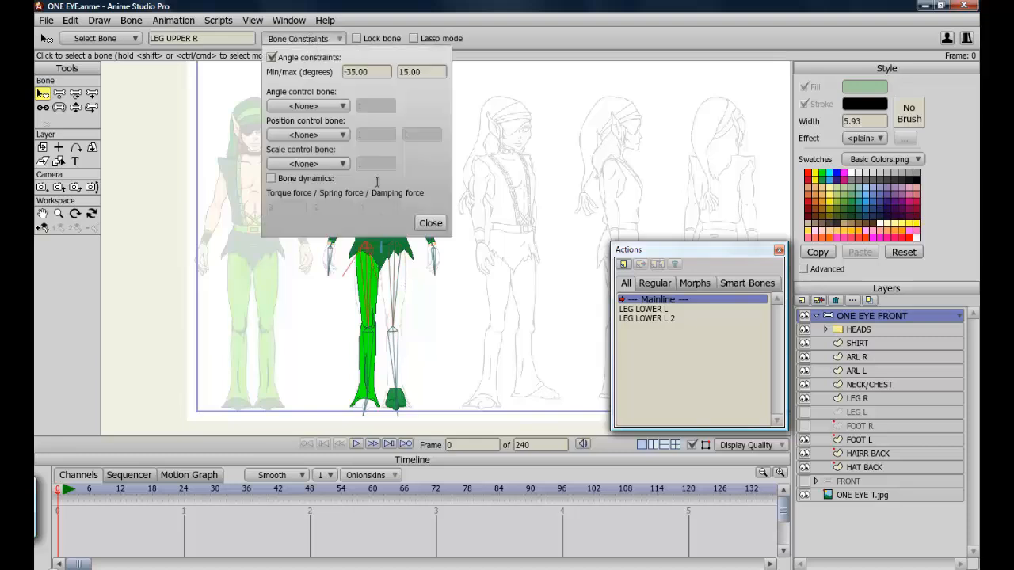
left_click(397, 285)
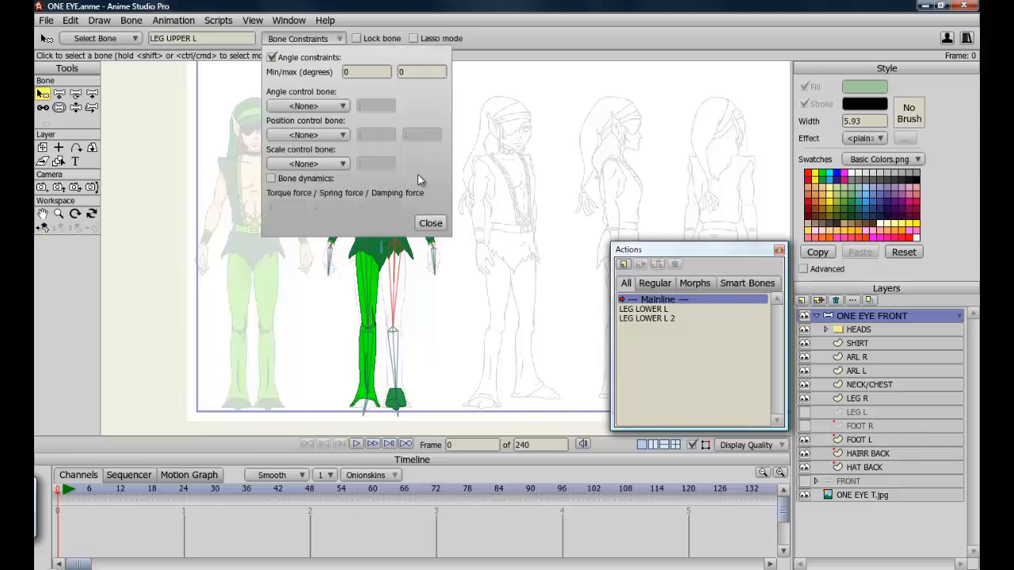
left_click(345, 71)
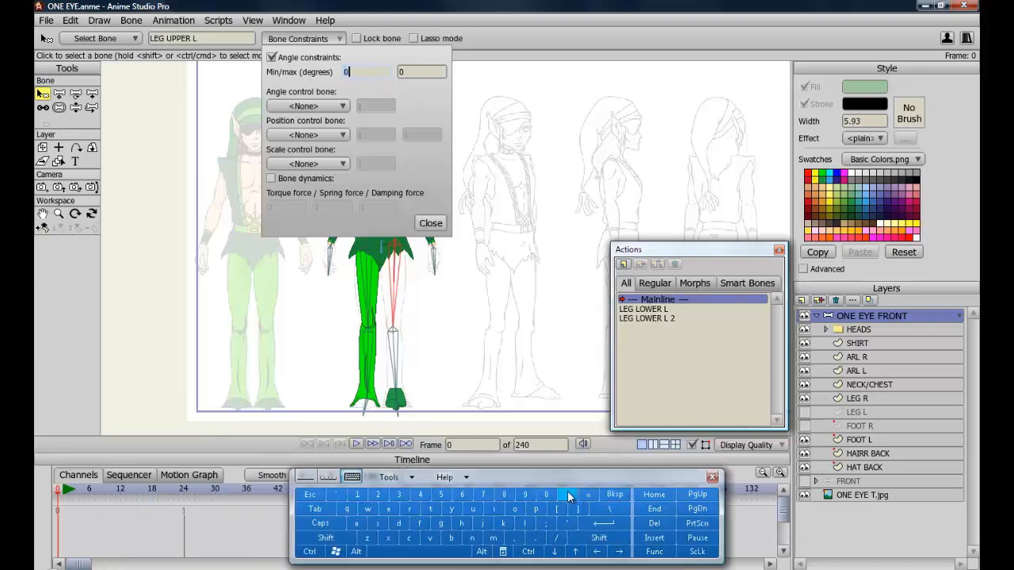
left_click(568, 494)
left_click(441, 494)
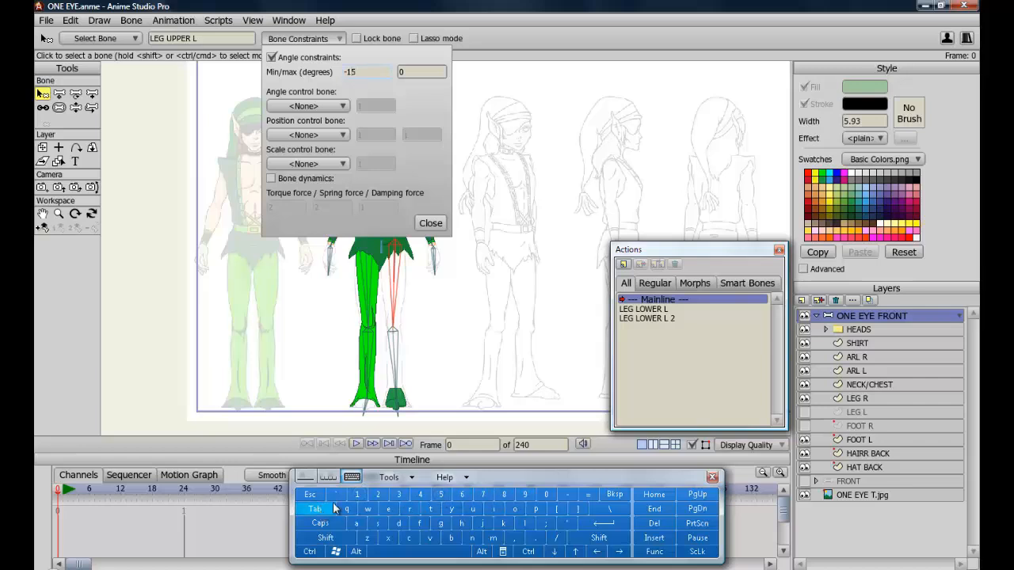
left_click(314, 509)
left_click(400, 494)
left_click(441, 494)
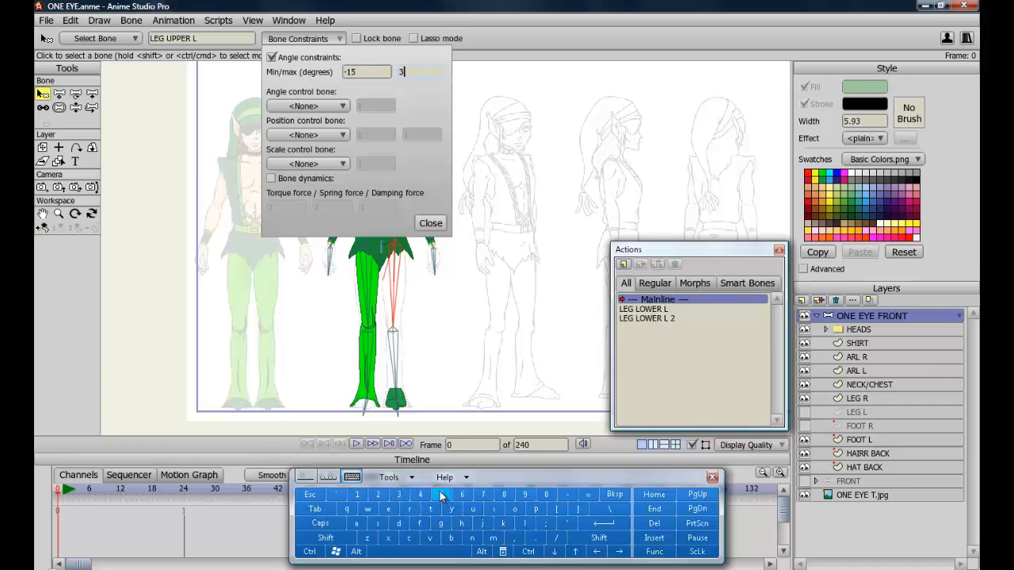
left_click(611, 519)
left_click(430, 223)
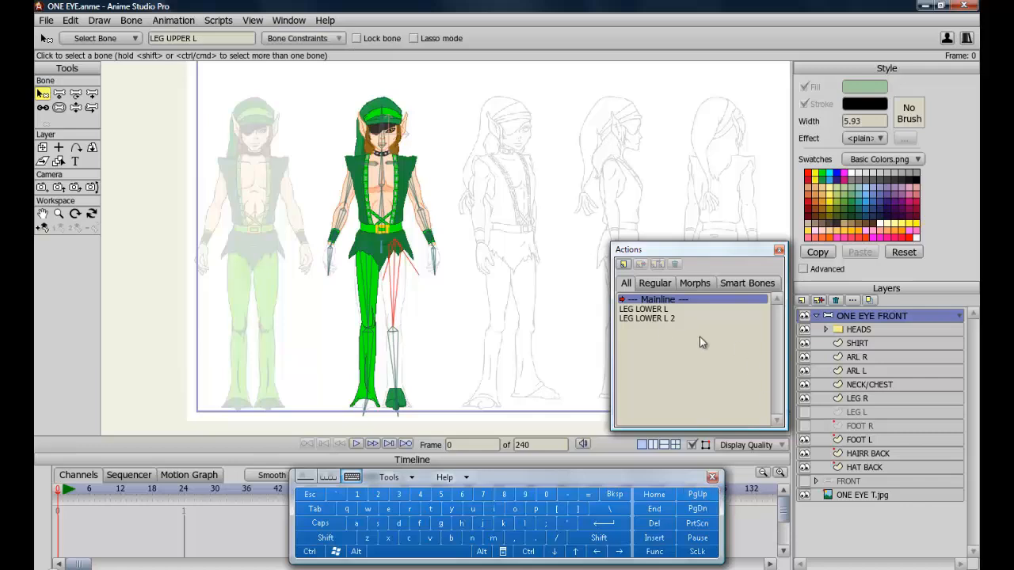
In the new LEG UPPER L action at frame 48, raise the left leg outward with the Manipulate Bones tool.
left_click(859, 412)
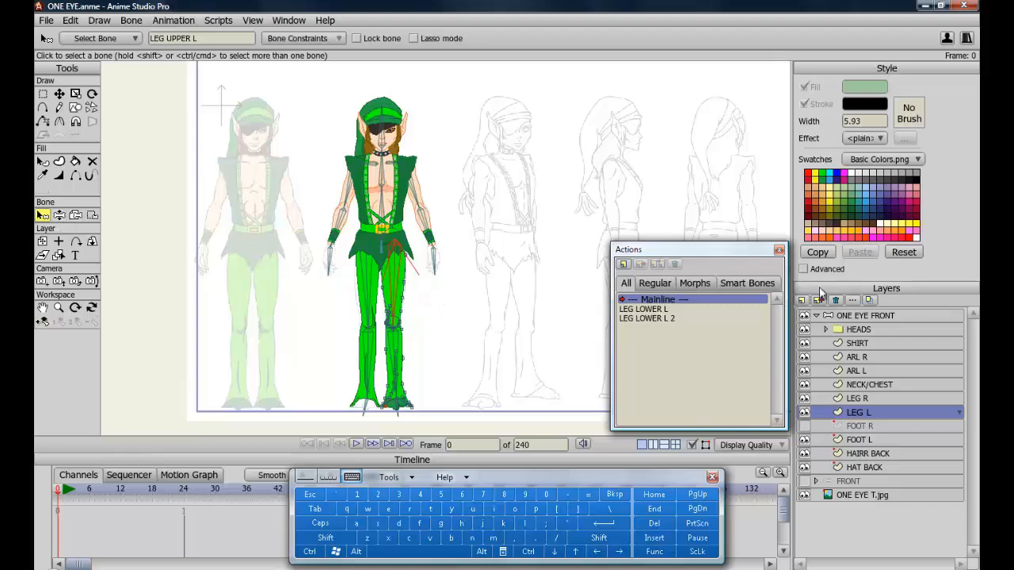
left_click(856, 317)
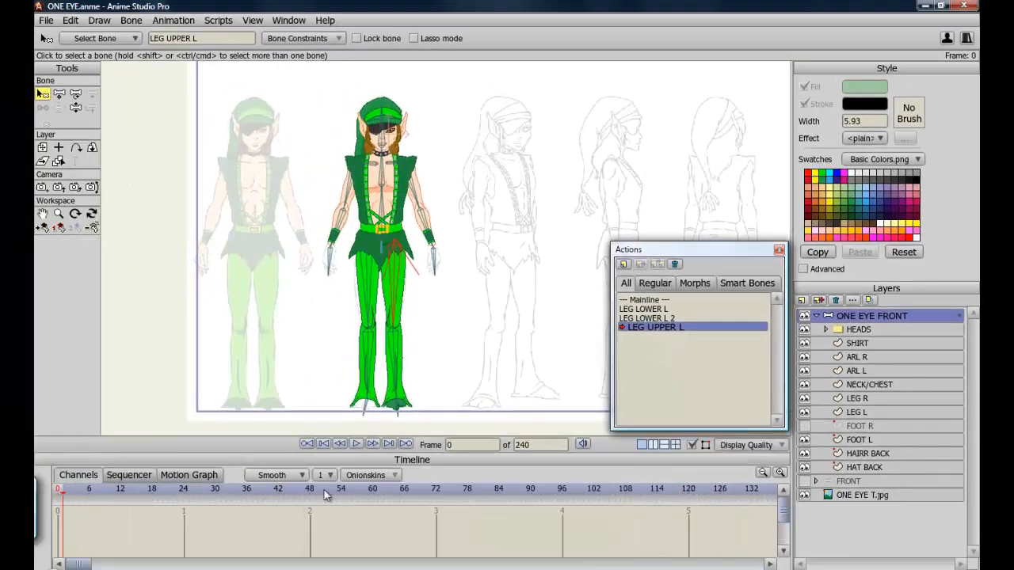
left_click(311, 492)
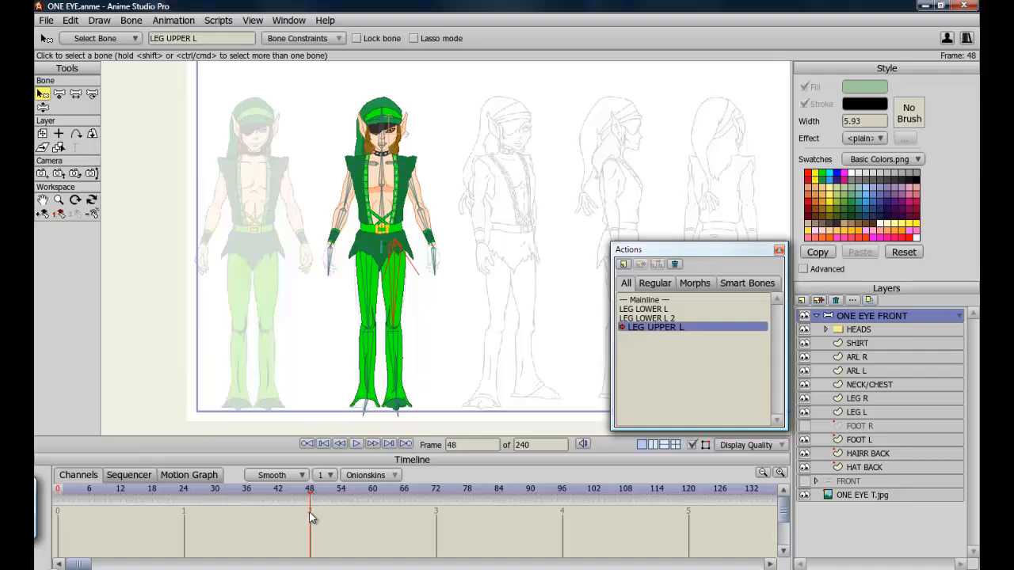
left_click(42, 107)
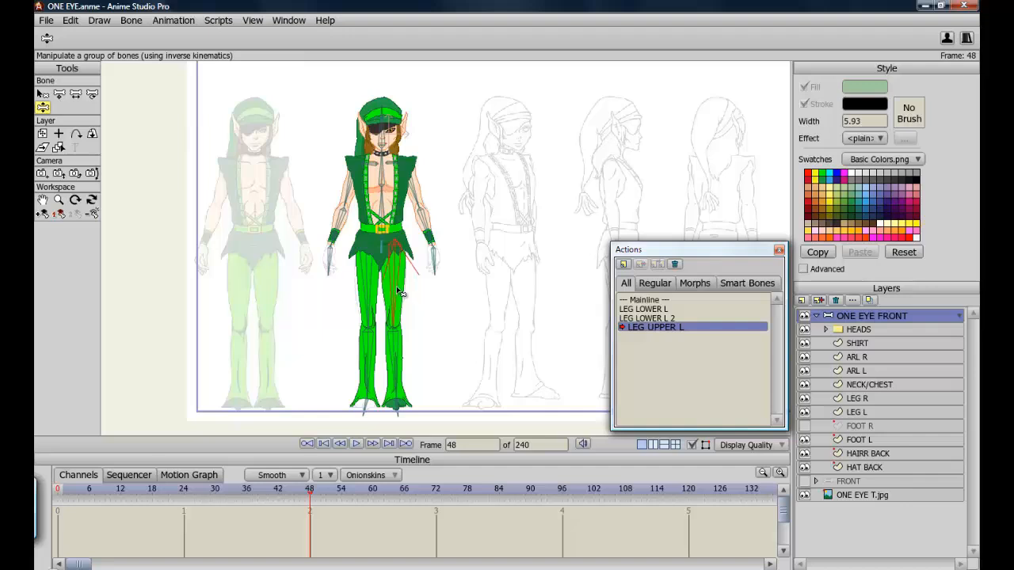
left_click_drag(398, 292, 444, 272)
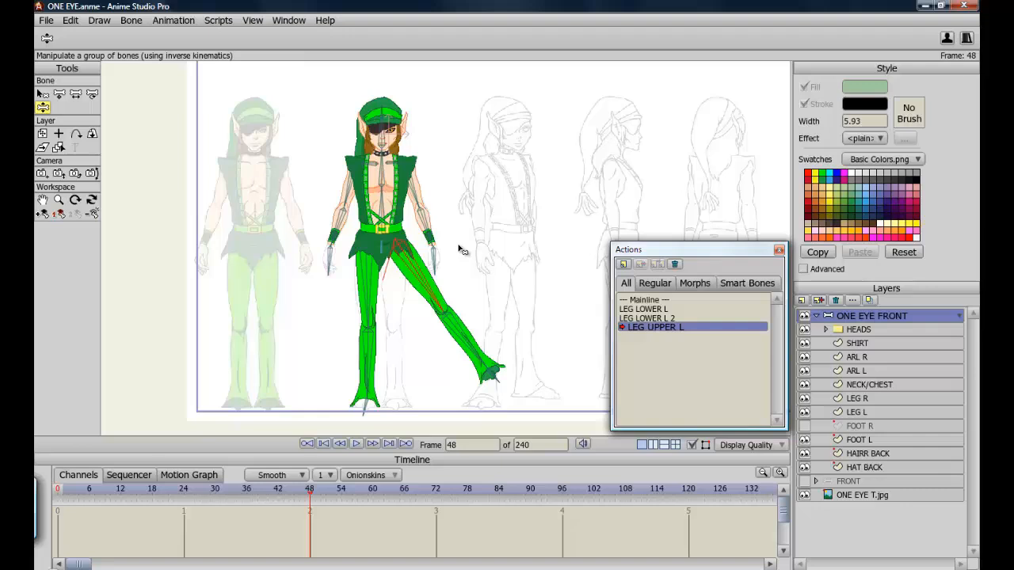
Swing the raised left leg down and back up to test how the hip deforms.
left_click_drag(441, 273, 348, 278)
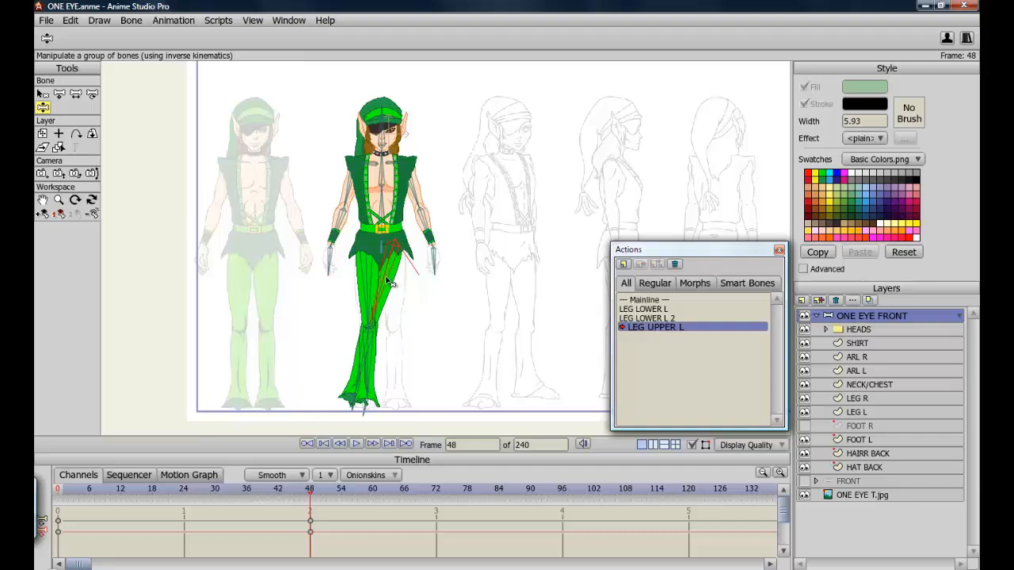
left_click_drag(388, 283, 462, 247)
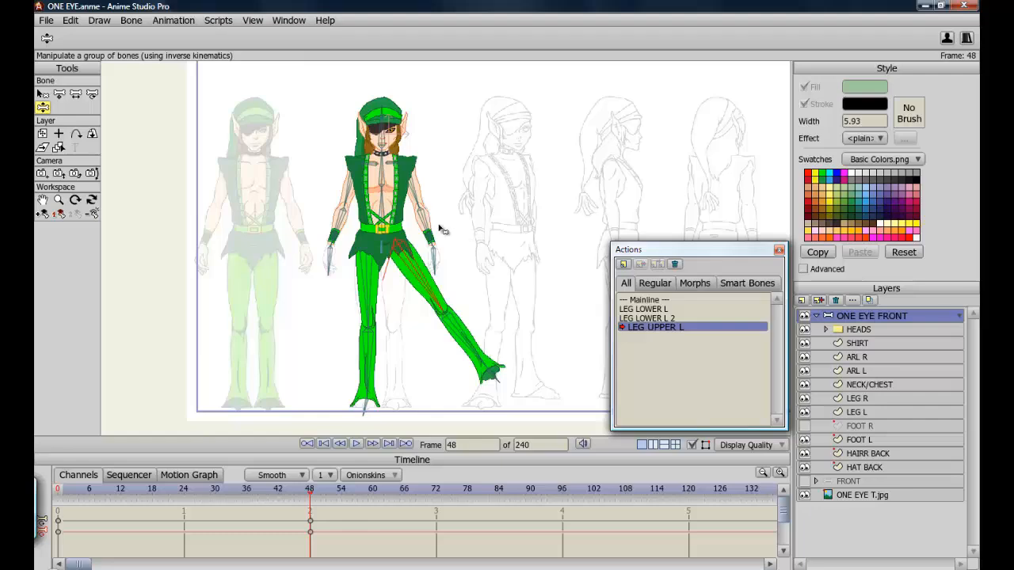
scroll(441, 230, "up", 5)
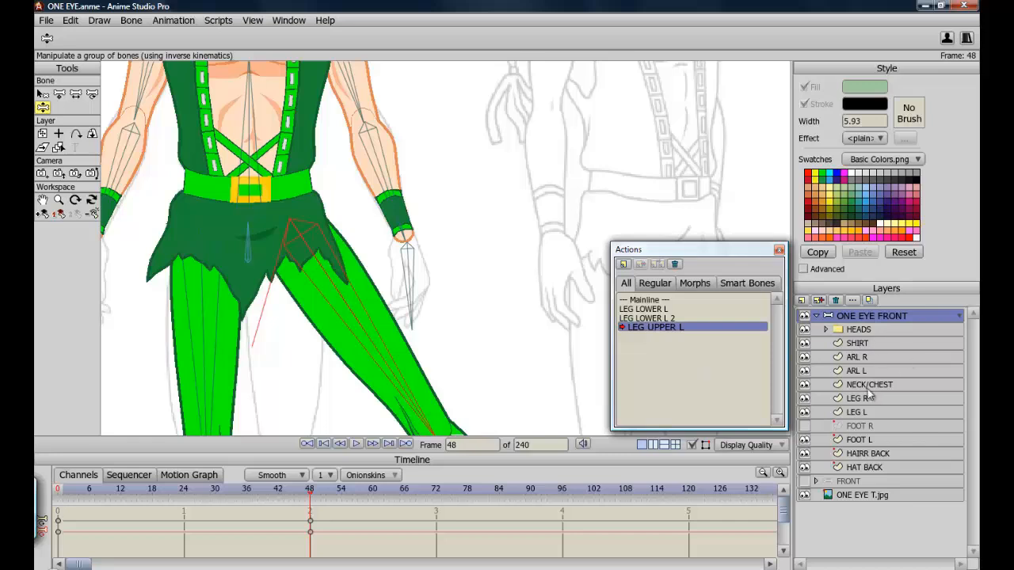
Hide the SHIRT layer and move its points around the left hip with Transform Points.
left_click(857, 346)
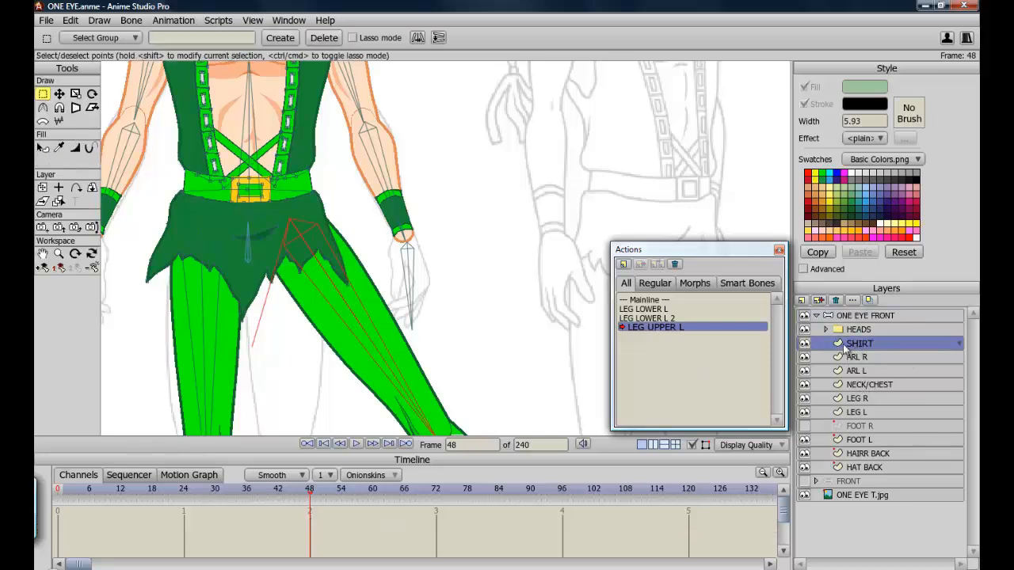
left_click(805, 345)
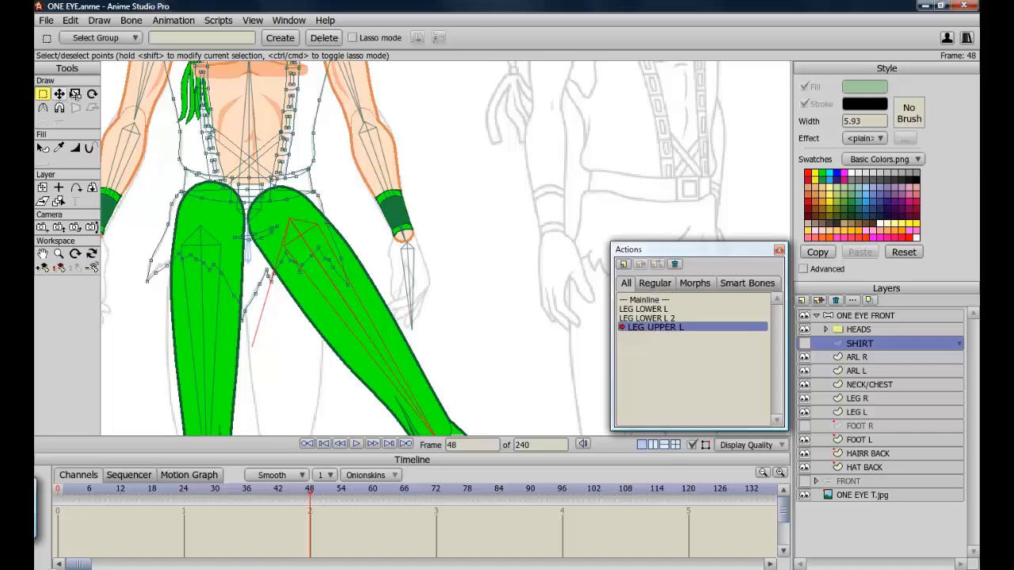
left_click(61, 95)
left_click_drag(348, 282, 374, 274)
left_click_drag(342, 259, 334, 220)
left_click_drag(337, 268, 353, 256)
left_click_drag(306, 261, 325, 270)
left_click_drag(374, 275, 369, 265)
left_click_drag(286, 252, 295, 250)
left_click_drag(282, 260, 287, 262)
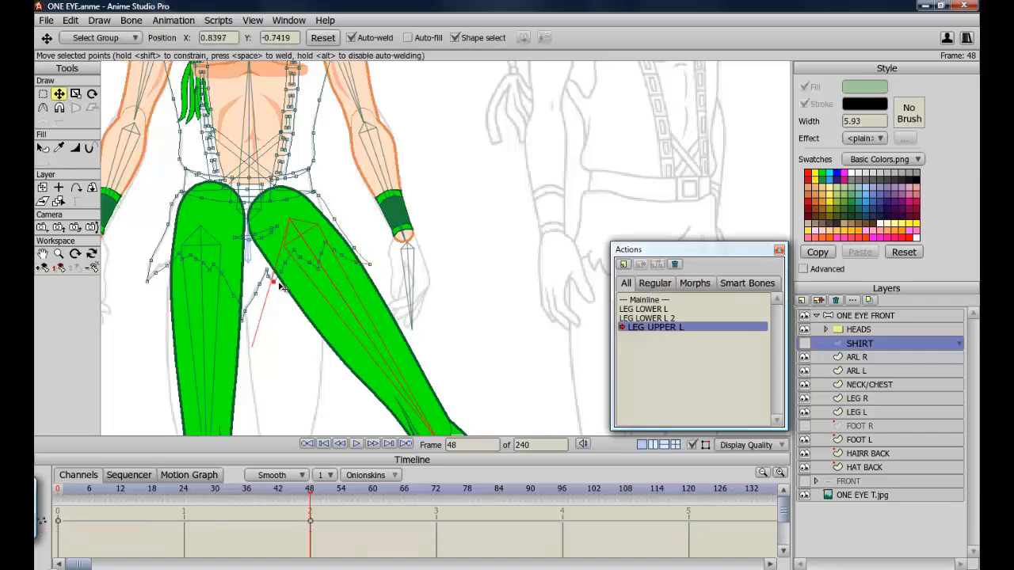
Refine the shirt's lower points along the top of the left thigh.
left_click_drag(243, 320, 255, 322)
left_click_drag(147, 281, 156, 285)
left_click(190, 255)
left_click_drag(153, 270, 229, 277)
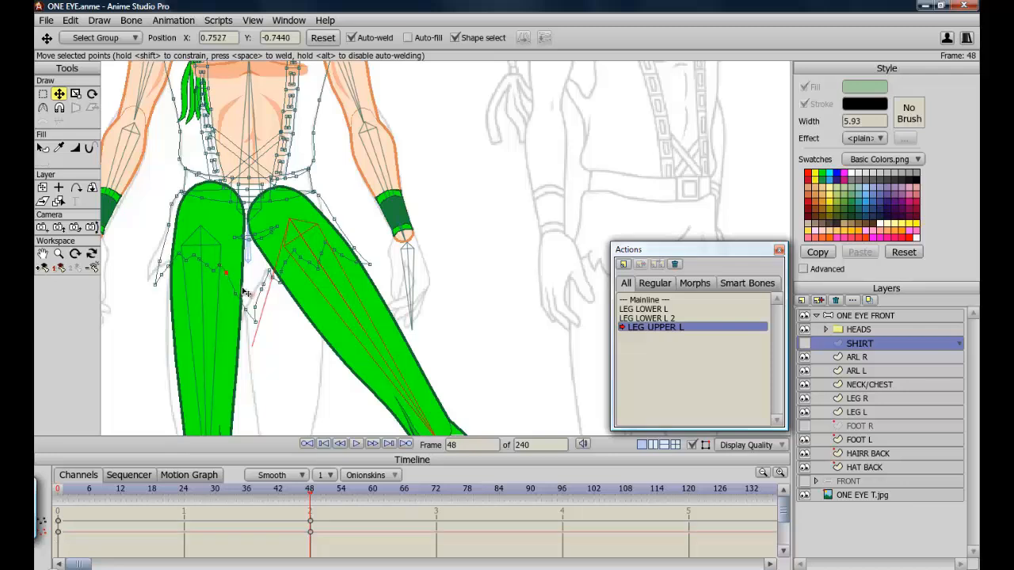
left_click(241, 294)
left_click_drag(253, 312, 263, 322)
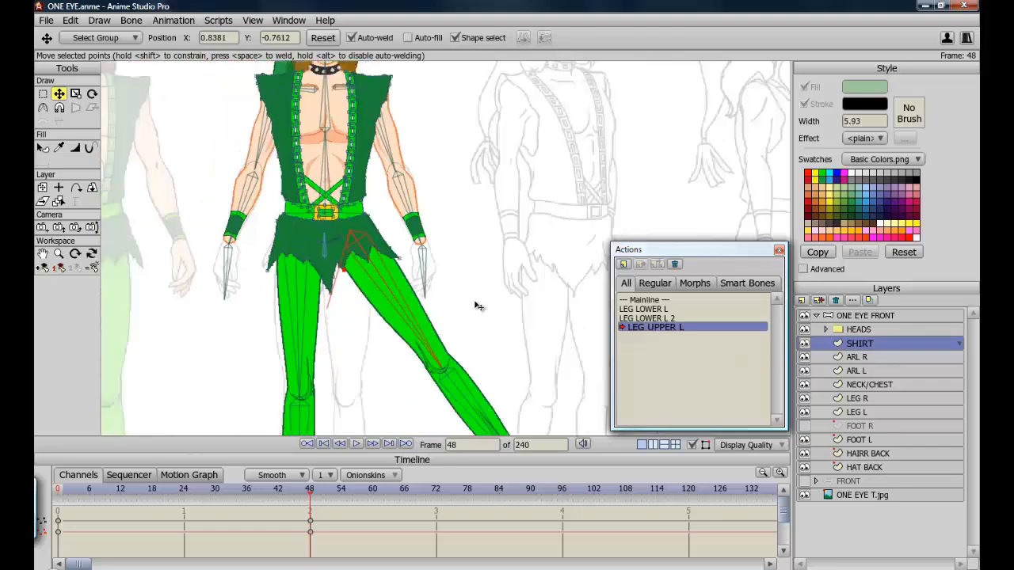
Scrub to frame 24 to check the in-between leg shape, then reactivate the Mainline action.
scroll(477, 305, "down", 5)
scroll(477, 305, "up", 1)
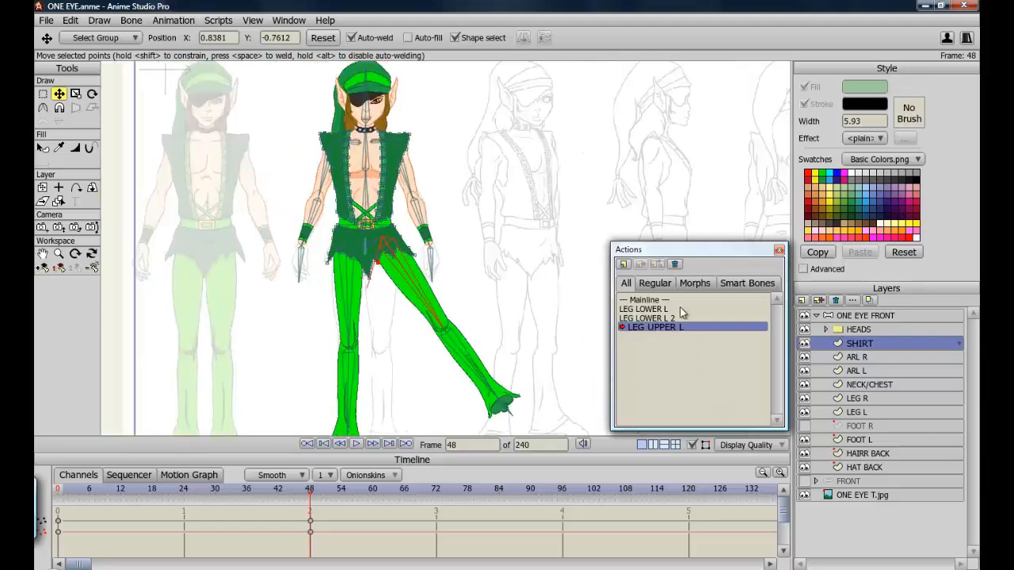
left_click(184, 492)
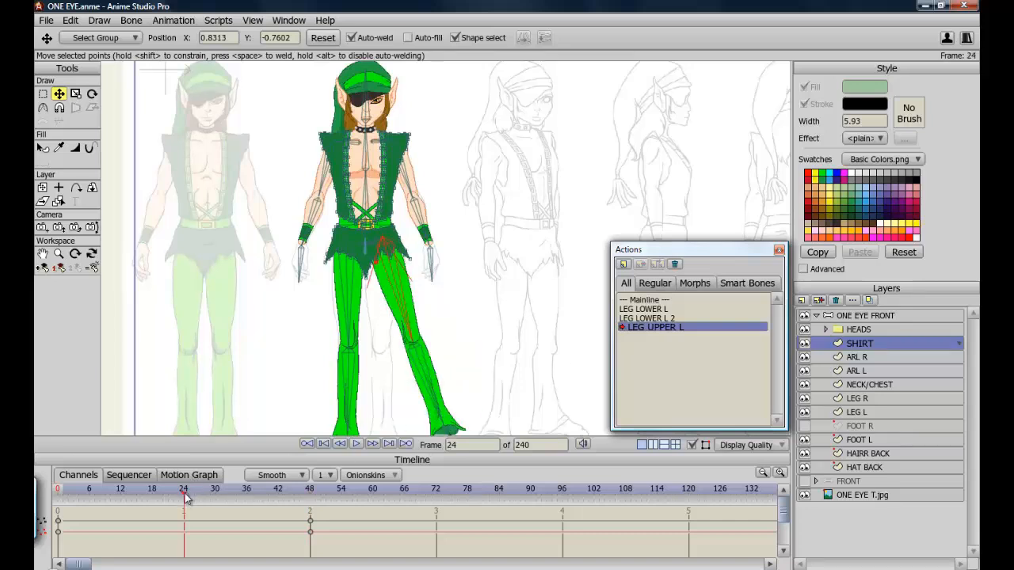
mouse_move(184, 492)
left_mouse_down()
mouse_move(104, 493)
mouse_move(339, 490)
mouse_move(186, 497)
left_mouse_up()
left_click(652, 301)
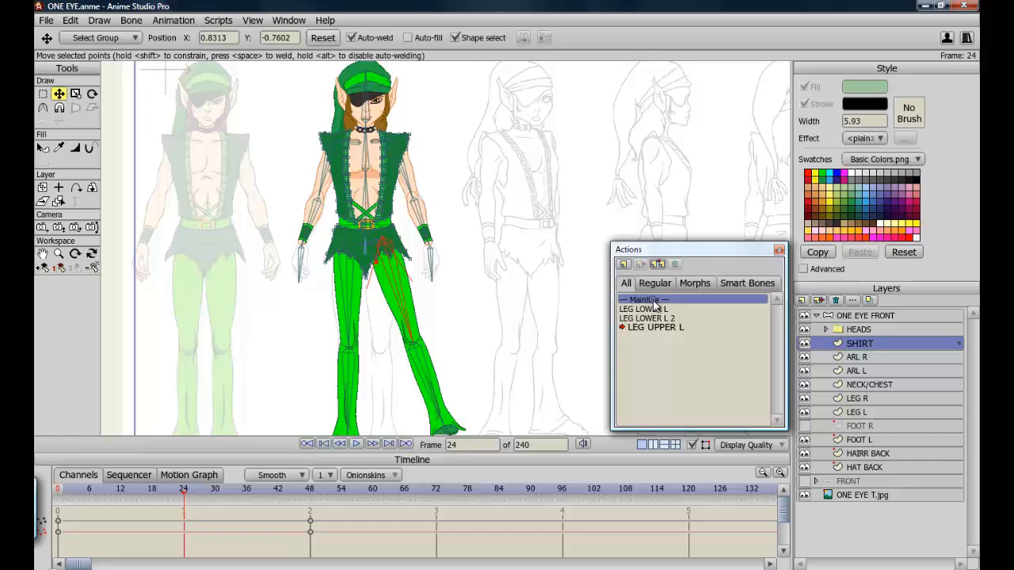
double_click(653, 301)
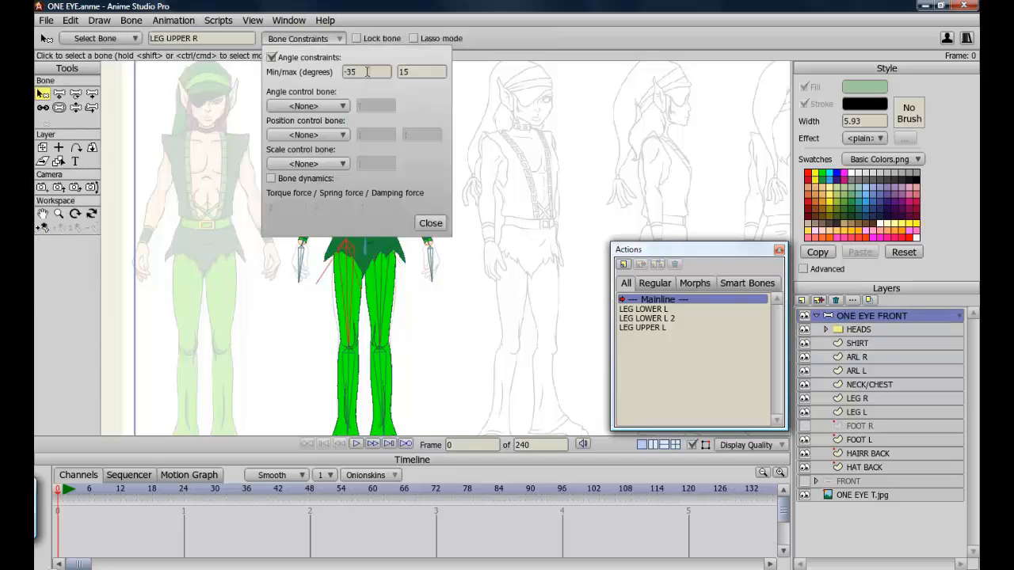
In the LEG LOWER R action, select the LEG R layer, show FOOT R, and reshape the bent right knee and shin points.
left_click(657, 340)
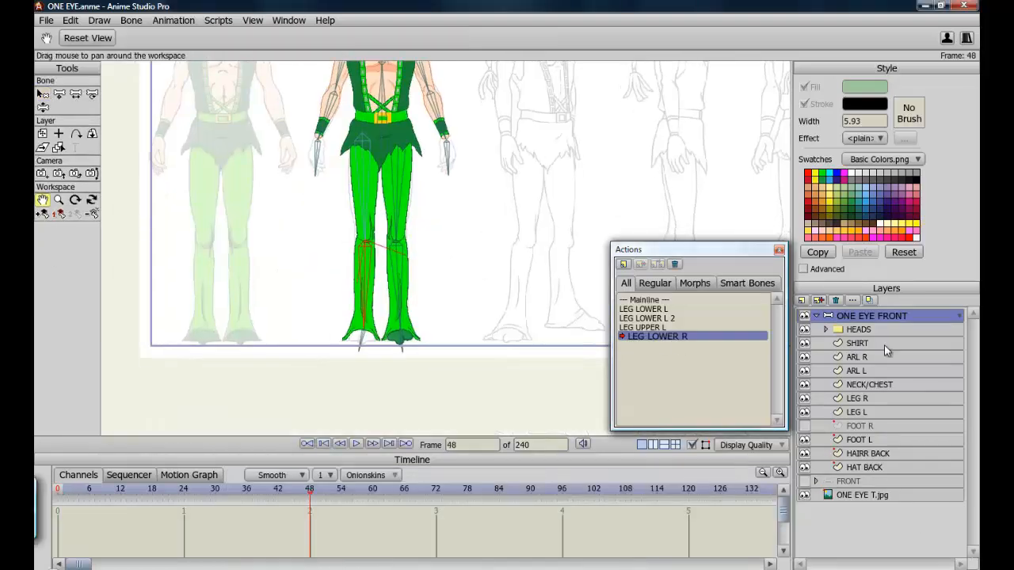
left_click(805, 400)
left_click(805, 400)
left_click(805, 426)
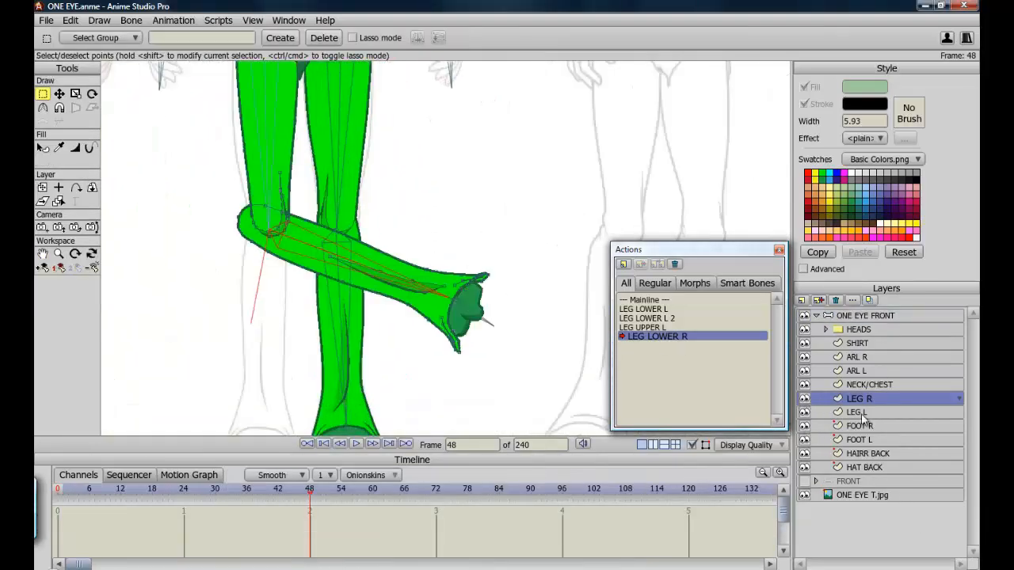
key("t")
left_click_drag(265, 206, 275, 203)
left_click(805, 399)
left_click_drag(269, 252, 275, 246)
left_click_drag(274, 204, 282, 198)
left_click_drag(276, 246, 280, 242)
left_click_drag(408, 305, 414, 324)
left_click_drag(458, 351, 433, 336)
Refine the right knee's curve points in the LEG R layer with the layer hidden for reference.
scroll(460, 237, "up", 4)
left_click_drag(530, 304, 502, 310)
left_click_drag(402, 339, 393, 365)
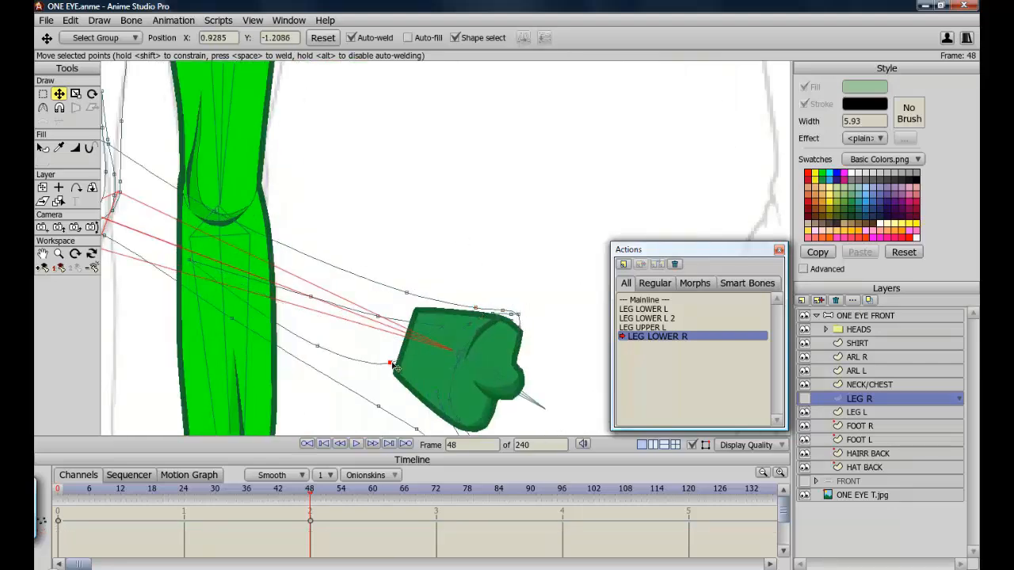
left_click_drag(328, 321, 307, 334)
left_click_drag(120, 119, 222, 179)
left_click_drag(301, 352, 296, 362)
left_click_drag(241, 318, 244, 333)
left_click_drag(271, 333, 259, 334)
left_click_drag(275, 343, 274, 349)
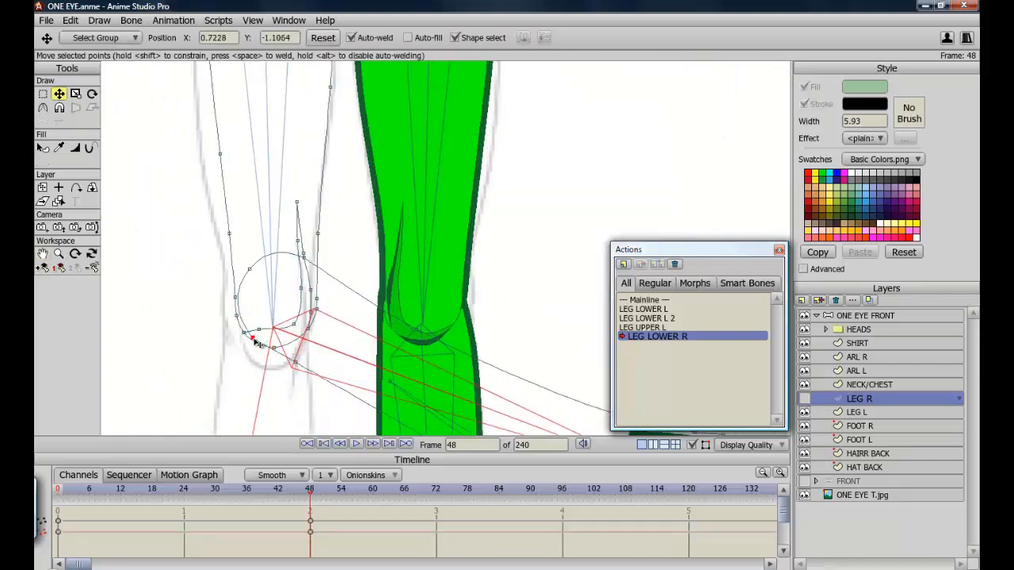
left_click_drag(297, 202, 268, 211)
left_click_drag(301, 288, 273, 317)
left_click_drag(298, 240, 271, 267)
mouse_move(310, 290)
left_mouse_down()
mouse_move(267, 331)
mouse_move(280, 345)
mouse_move(252, 329)
mouse_move(314, 302)
left_mouse_up()
Show the LEG R layer again, adjust the right foot points, and scrub toward frame 48 to review the bend.
left_click(804, 398)
left_click(75, 148)
left_click(60, 94)
left_click(805, 399)
left_click(804, 399)
scroll(428, 341, "down", 5)
left_click_drag(474, 306, 520, 309)
left_click_drag(556, 414, 554, 408)
left_click_drag(561, 359, 557, 357)
left_click_drag(248, 493, 310, 500)
Reactivate the Mainline action, select the right upper leg bone, and enable its angle constraints.
double_click(656, 301)
left_click(870, 316)
left_click(43, 93)
left_click(363, 167)
left_click(305, 39)
left_click(272, 58)
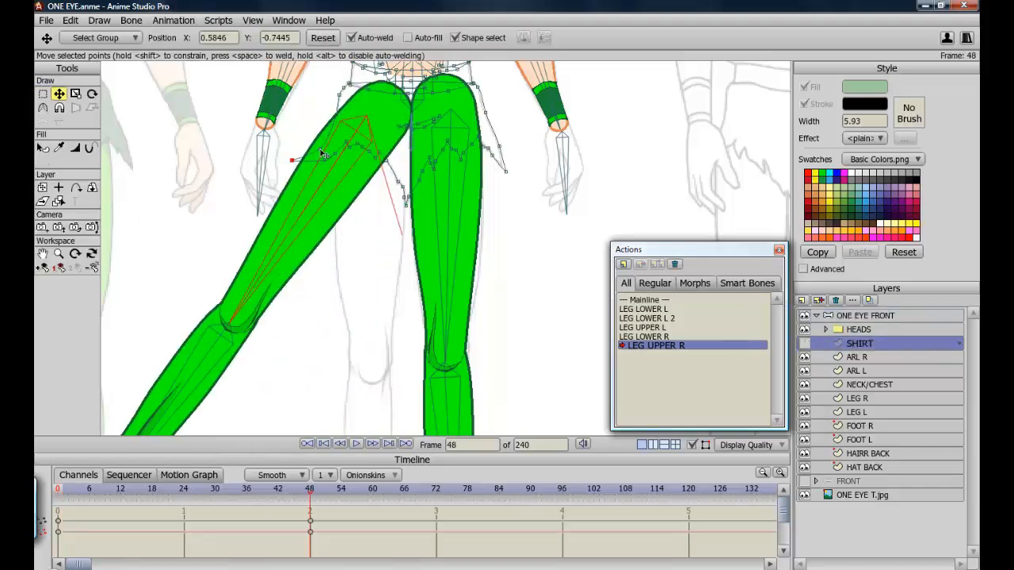
In the LEG UPPER R action, shift the shirt's right-hip points, show the SHIRT layer, and review frames 24 to 48.
left_click_drag(372, 147, 463, 186)
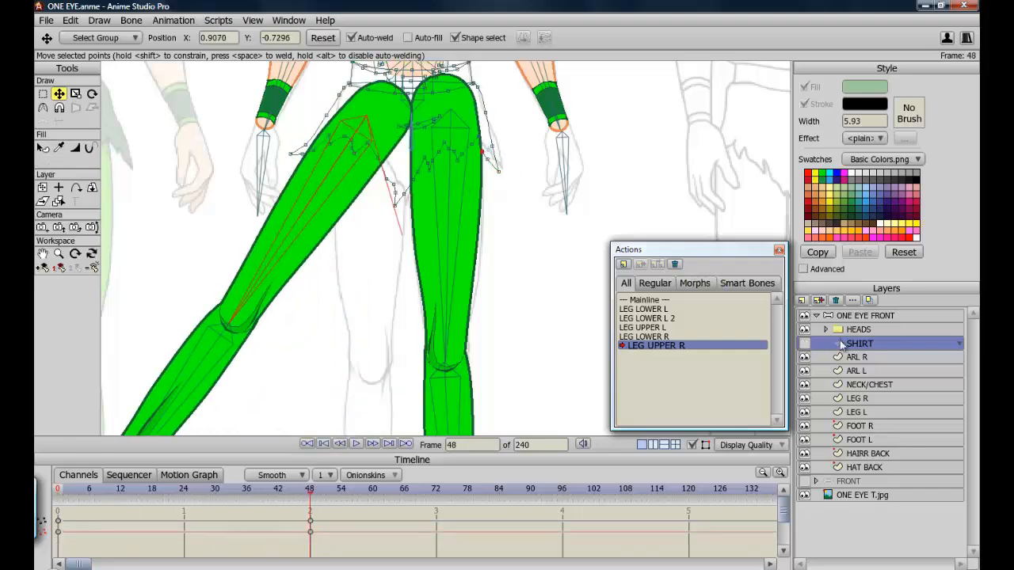
left_click(804, 343)
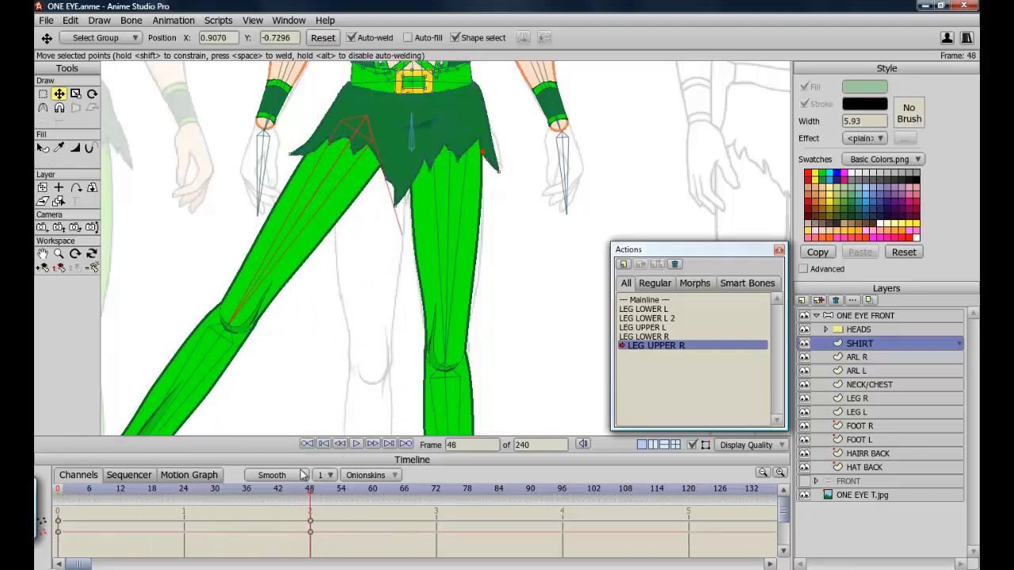
left_click(184, 488)
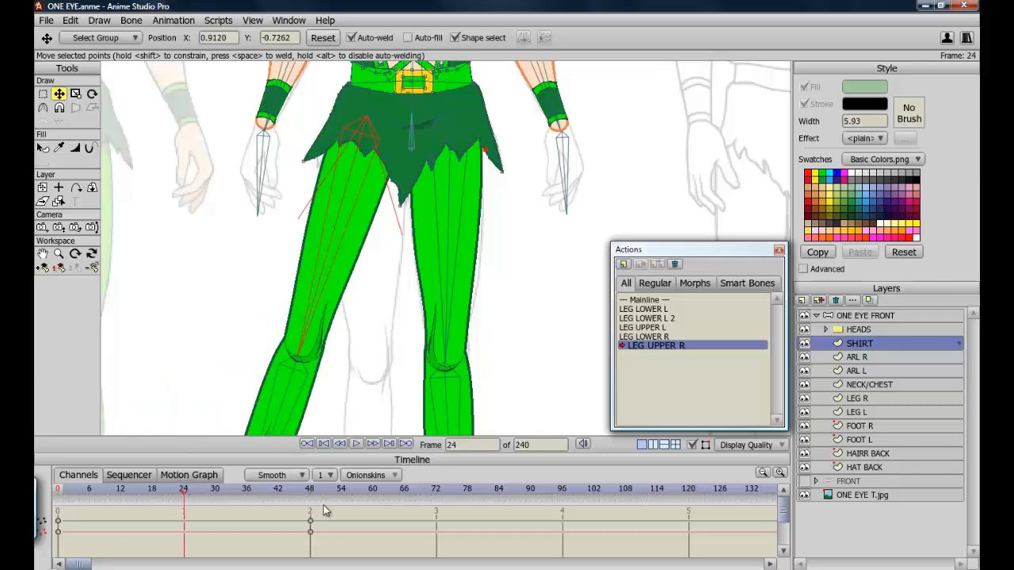
left_click_drag(293, 493, 229, 496)
mouse_move(301, 492)
left_mouse_down()
mouse_move(83, 484)
mouse_move(309, 491)
left_mouse_up()
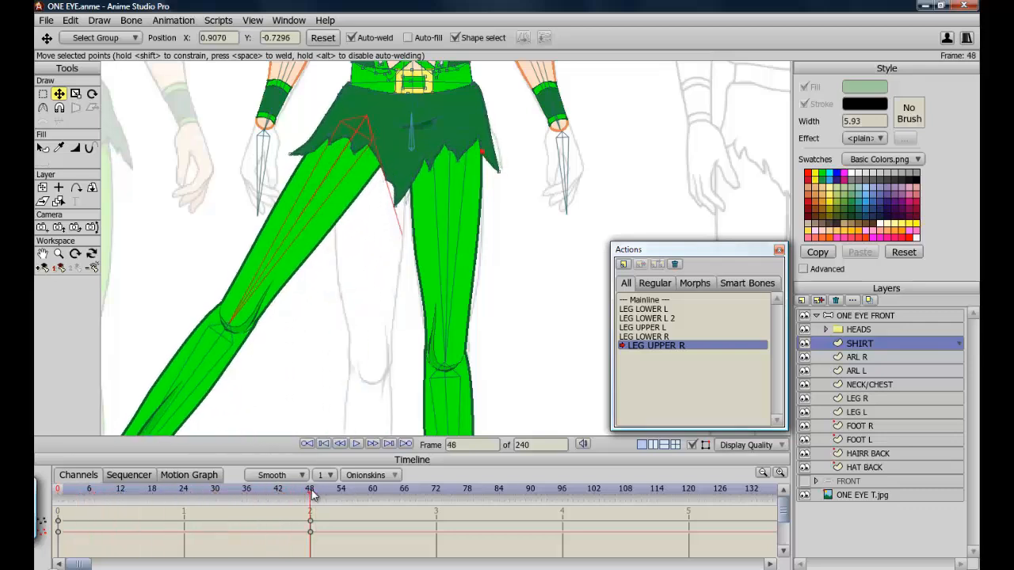
Activate the Mainline action and test bending the torso with Manipulate Bones on the ONE EYE FRONT layer.
double_click(644, 305)
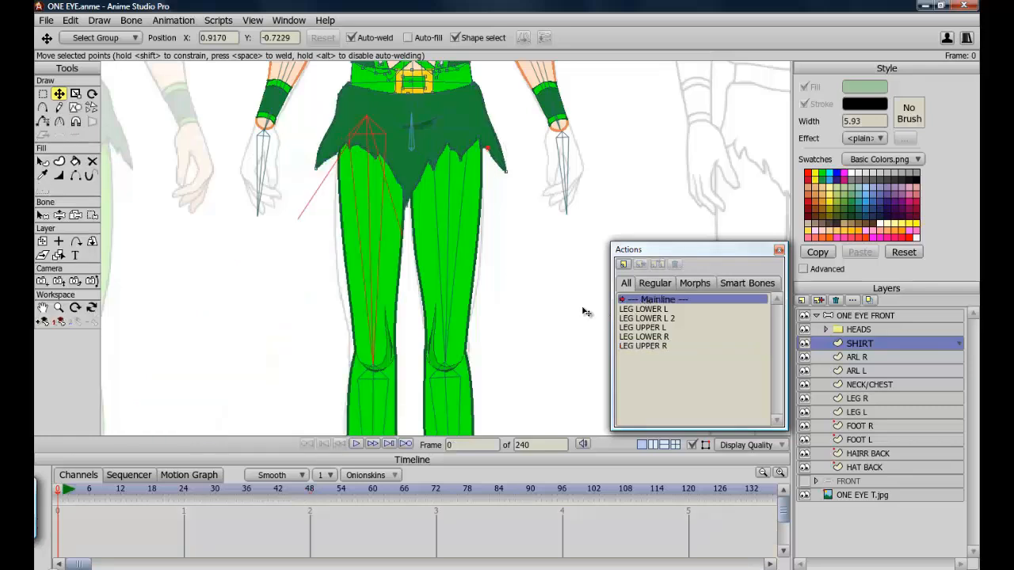
left_click(42, 307)
left_click_drag(381, 326, 378, 323)
scroll(377, 323, "down", 5)
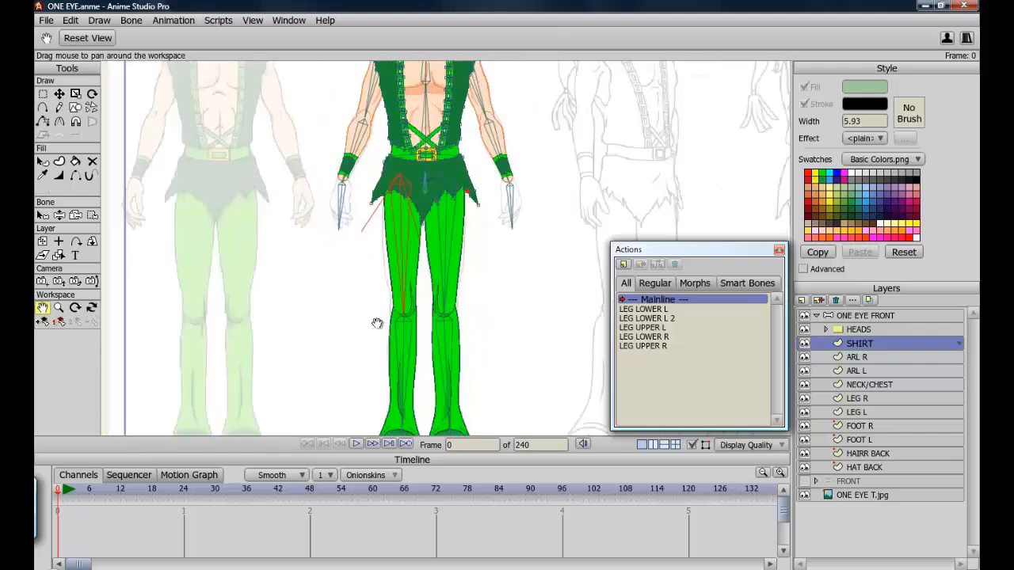
left_click_drag(426, 270, 392, 328)
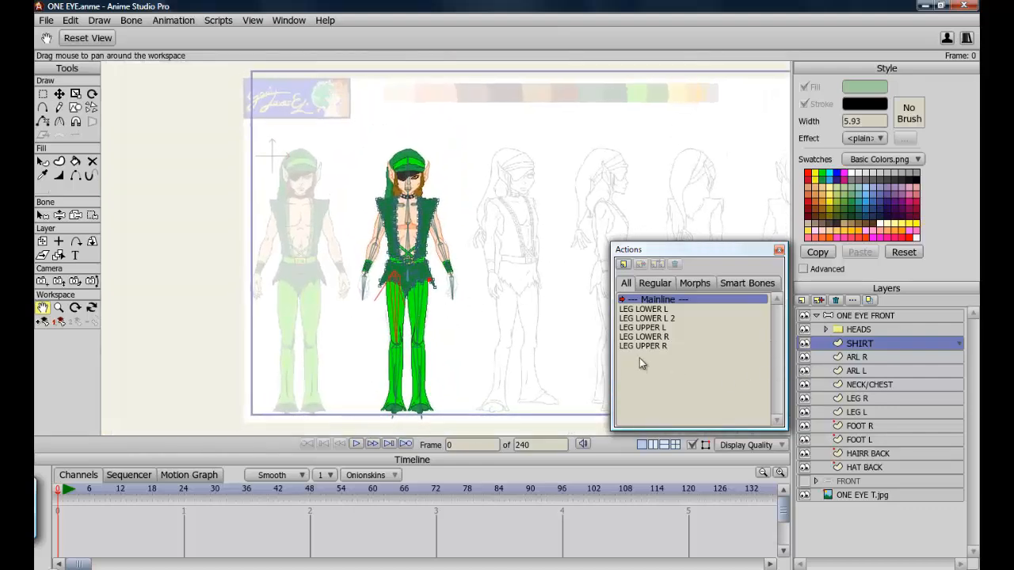
left_click(849, 315)
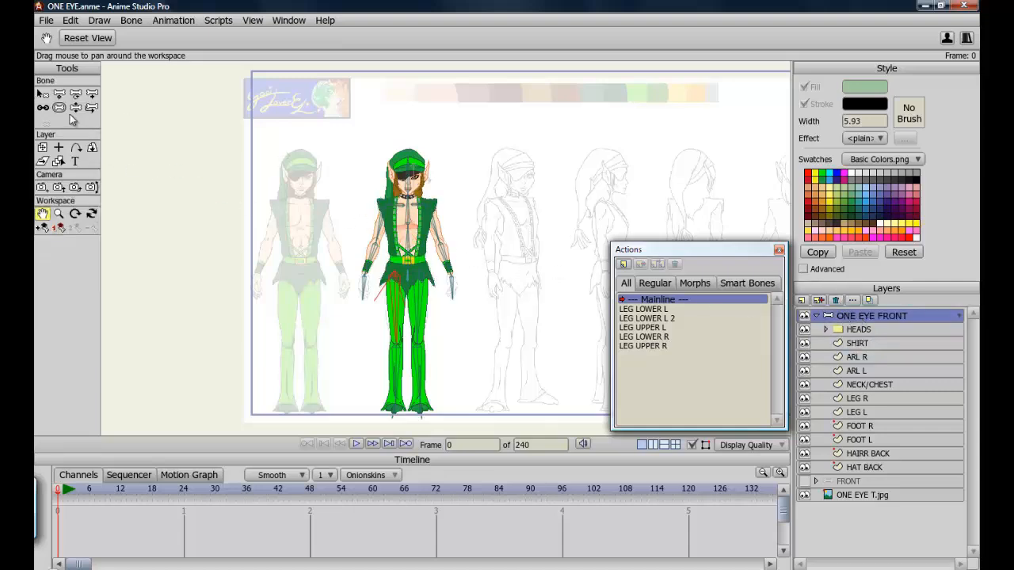
left_click(76, 107)
left_click_drag(407, 253, 380, 266)
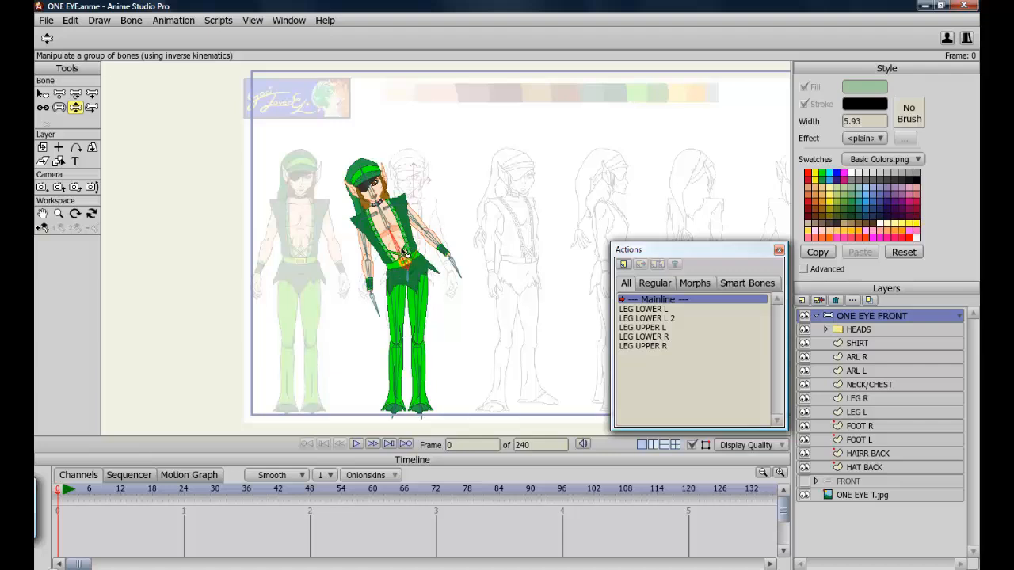
mouse_move(405, 253)
left_mouse_down()
mouse_move(428, 255)
mouse_move(439, 274)
mouse_move(420, 249)
mouse_move(399, 250)
left_mouse_up()
Create an ABES action for the ABES bone and bend the torso sideways at frame 48.
left_click(43, 94)
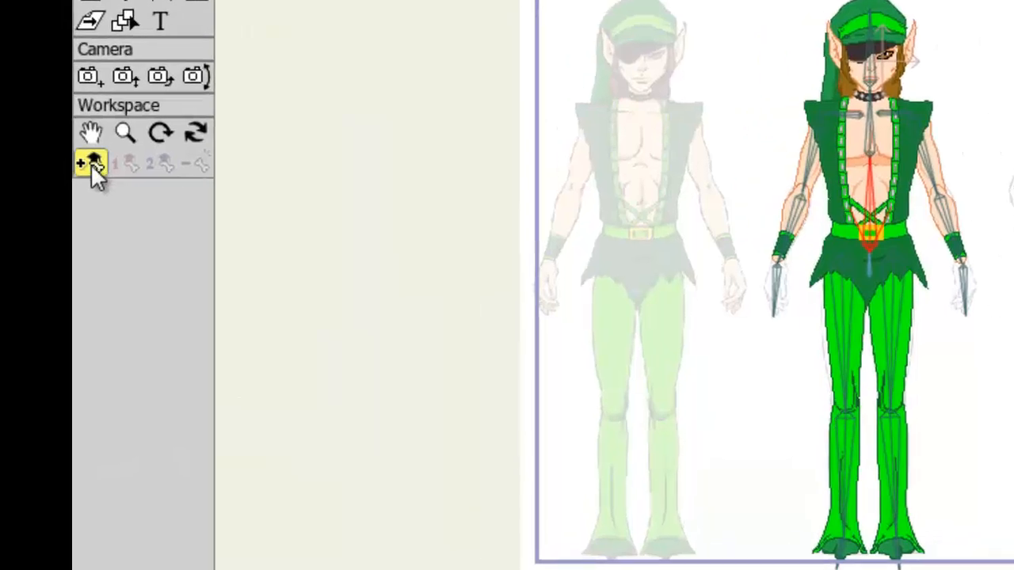
left_click(43, 227)
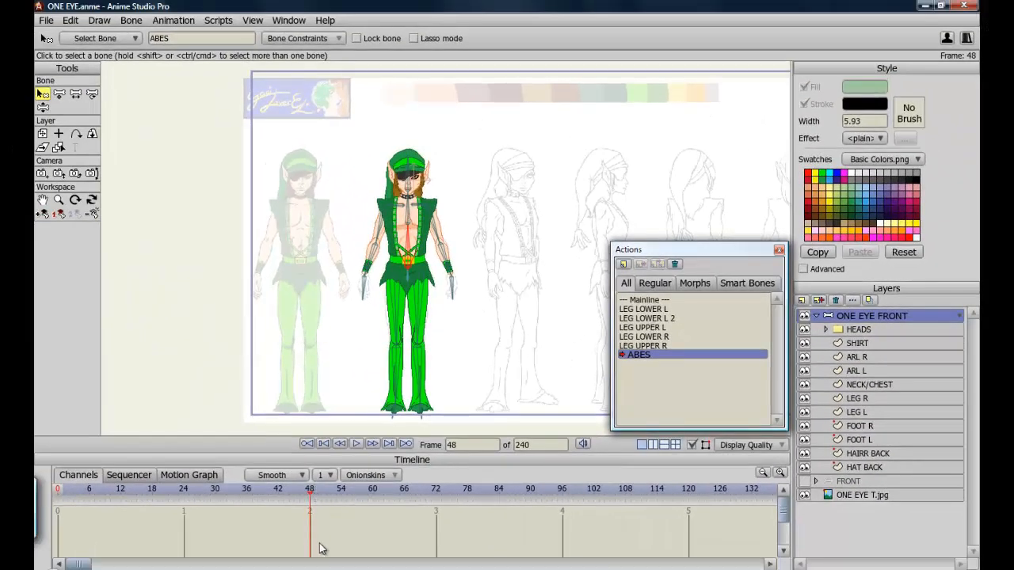
mouse_move(297, 569)
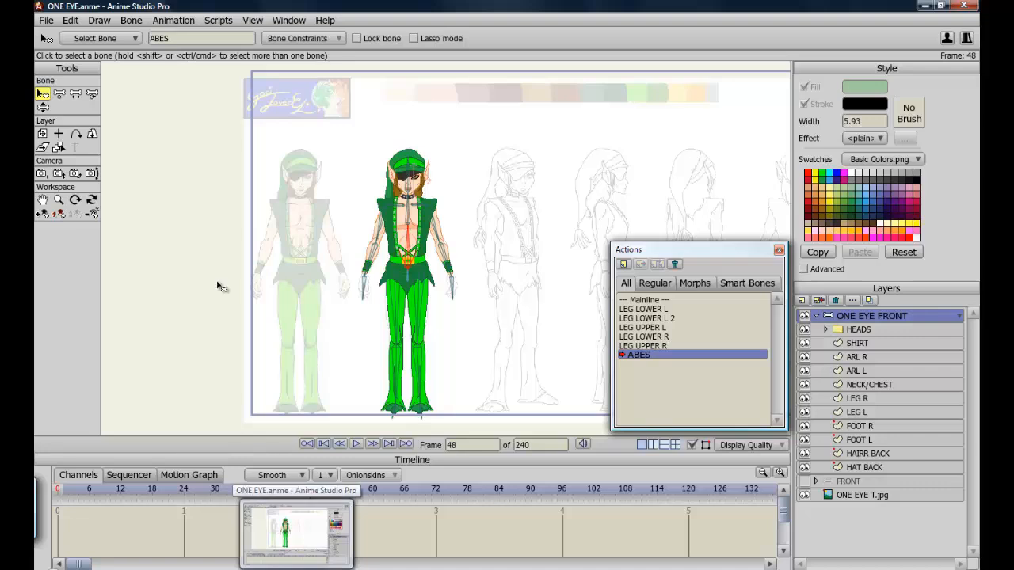
left_click(43, 106)
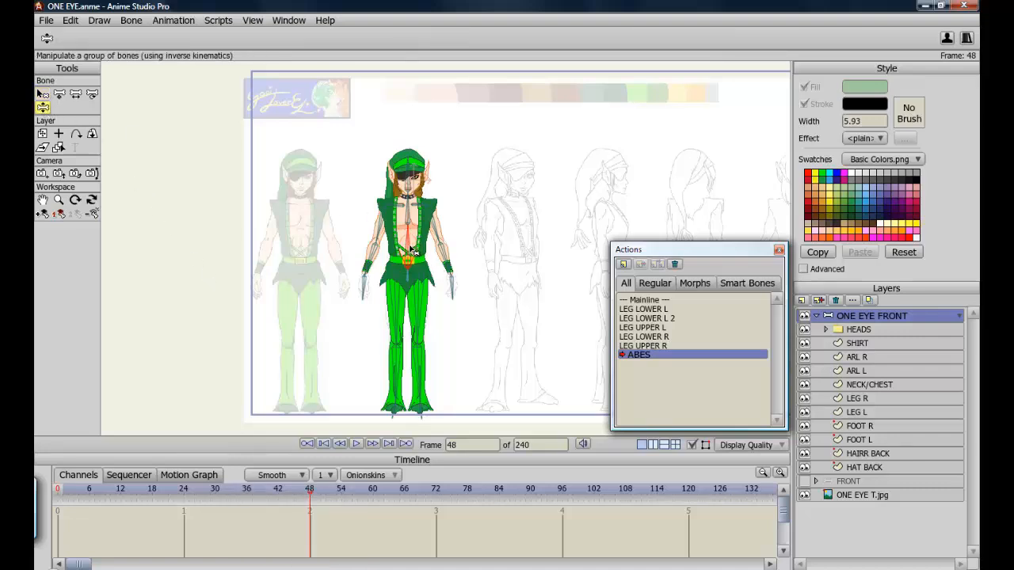
left_click_drag(413, 252, 384, 244)
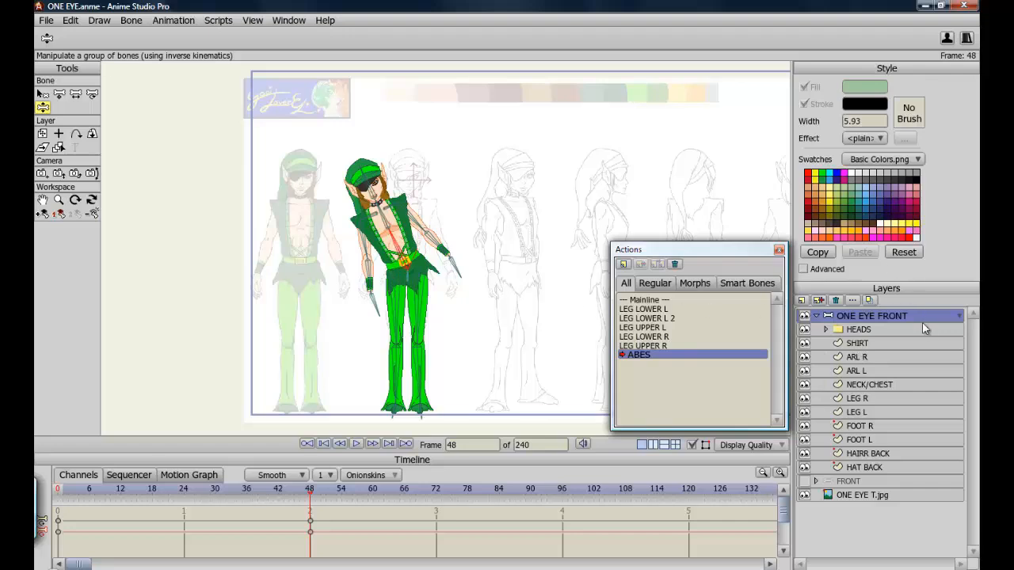
Select and hide the SHIRT layer, then reshape its waist and hip points to follow the bent torso.
left_click(858, 347)
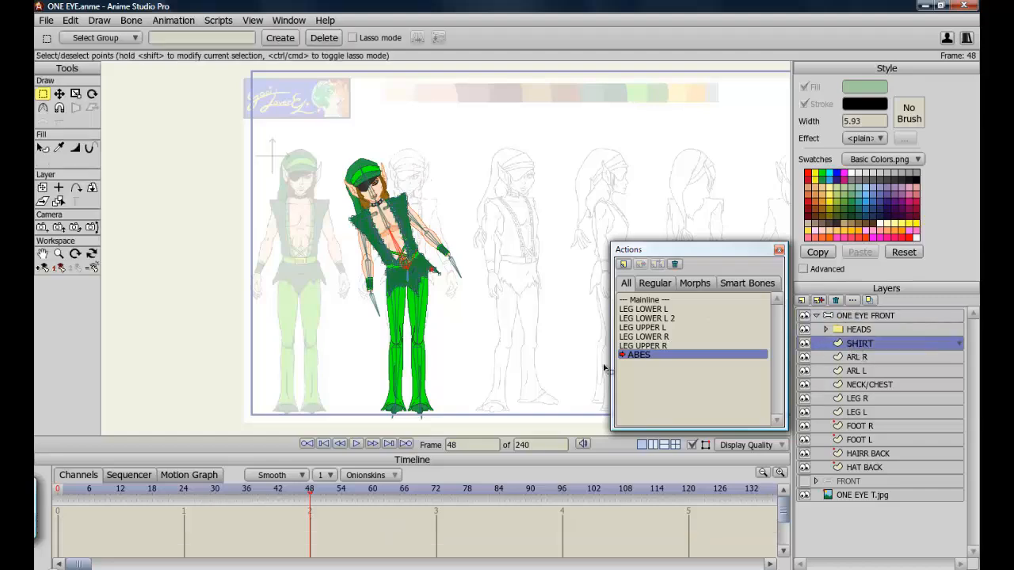
left_click(42, 255)
left_click_drag(401, 327, 388, 296)
scroll(388, 296, "up", 8)
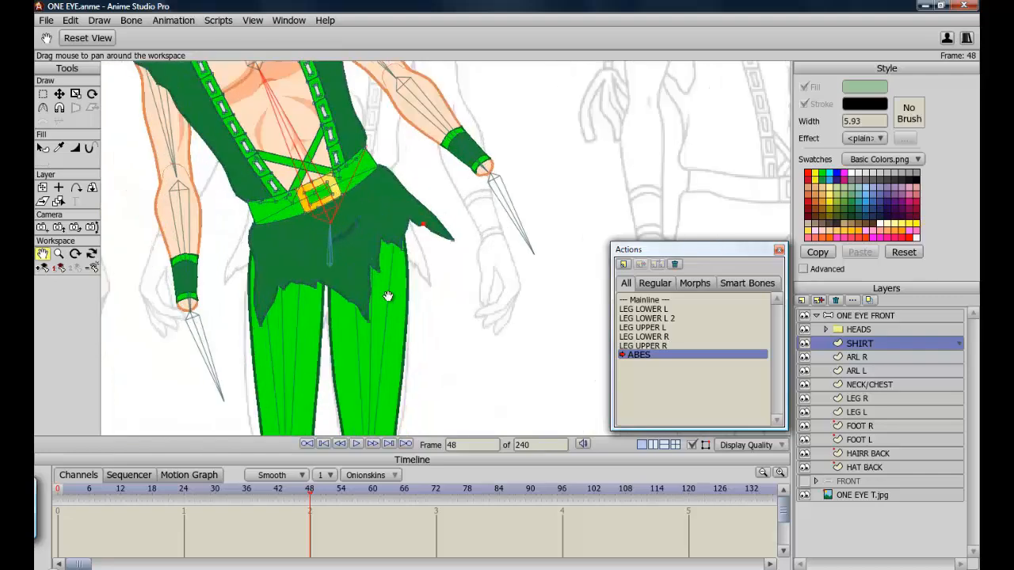
left_click_drag(314, 347, 384, 324)
left_click(805, 344)
key("t")
left_click_drag(300, 315, 411, 296)
left_click_drag(427, 258, 422, 240)
left_click(493, 231)
left_click_drag(523, 214, 483, 200)
left_click_drag(467, 157, 463, 161)
left_click_drag(474, 208, 467, 202)
Hide the HEADS layer, fine-tune more shirt points, and compare frames 0 and 48.
left_click(805, 344)
left_click(805, 330)
left_click(805, 344)
left_click_drag(494, 236, 497, 238)
left_click(805, 344)
left_click(448, 221)
left_click(805, 343)
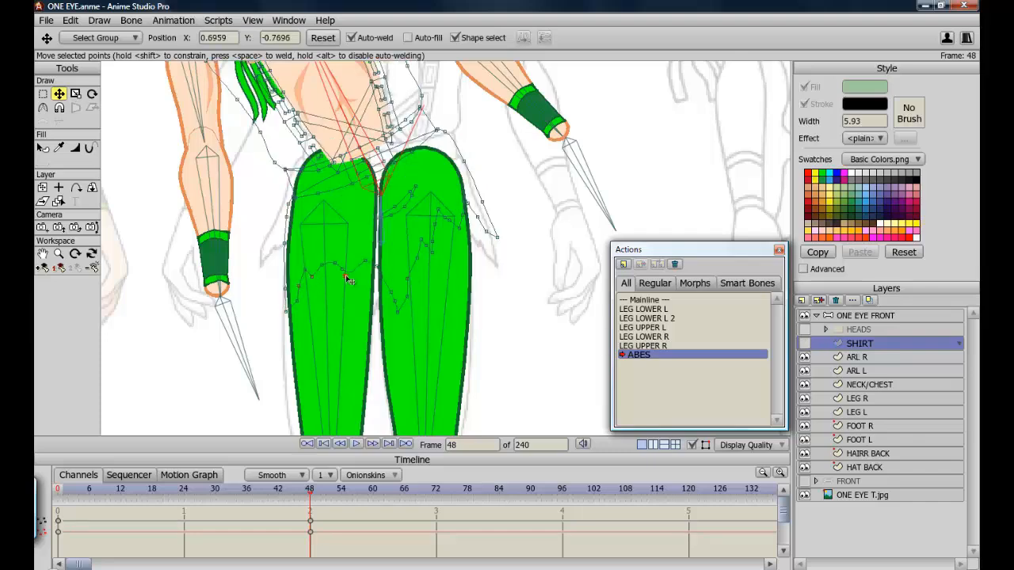
left_click(805, 343)
left_click(58, 490)
left_click(310, 489)
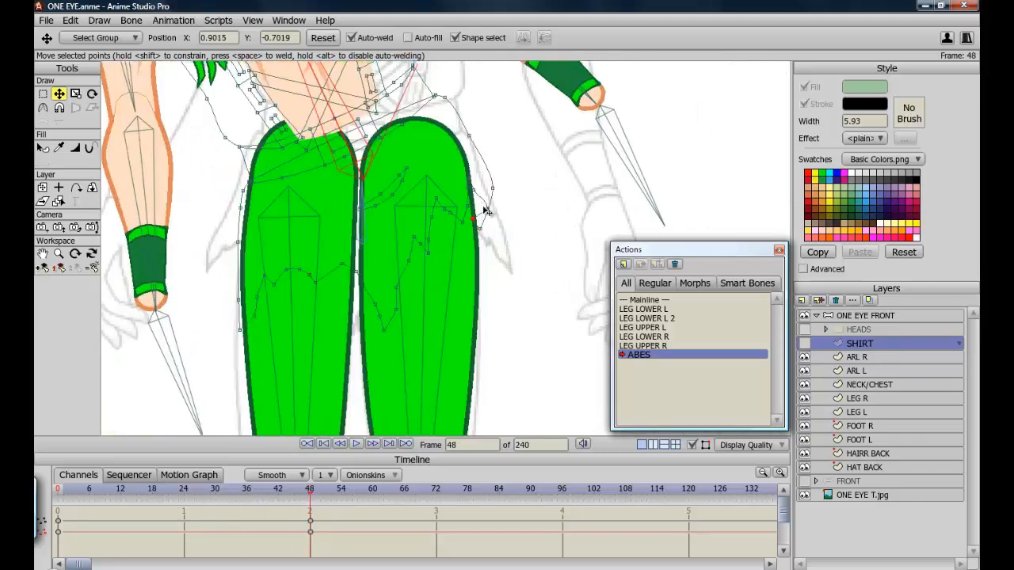
Adjust the shirt's waist and hip points at frame 48, toggling the SHIRT layer's visibility to check the fit.
left_click_drag(487, 245, 493, 257)
left_click(805, 343)
left_click(260, 299)
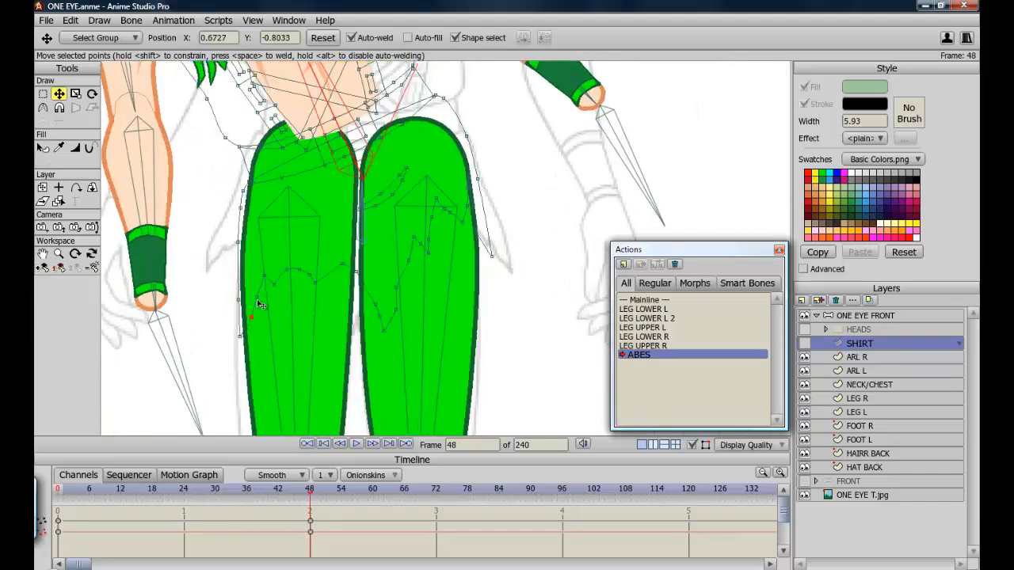
left_click(805, 344)
left_click(75, 148)
scroll(441, 179, "down", 2)
left_click_drag(466, 200, 450, 202)
scroll(376, 334, "down", 3)
left_click(43, 93)
Go to frame 24 and nudge a shirt hem point to smooth the in-between shape.
left_click_drag(309, 490, 184, 489)
left_click(805, 344)
left_click(60, 93)
left_click(805, 344)
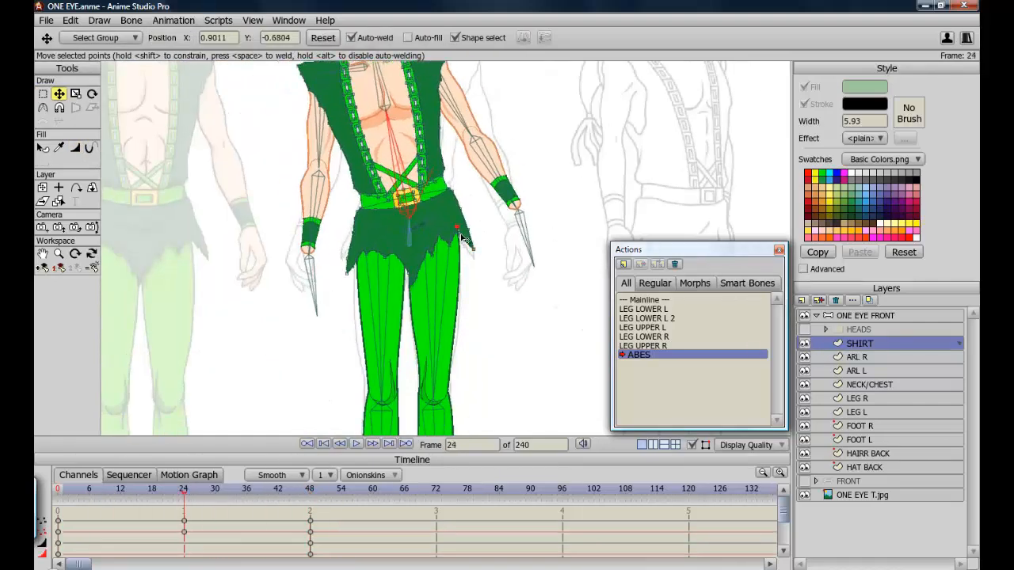
scroll(460, 228, "up", 5)
left_click_drag(487, 193, 483, 183)
mouse_move(184, 490)
left_mouse_down()
mouse_move(201, 488)
mouse_move(184, 488)
left_mouse_up()
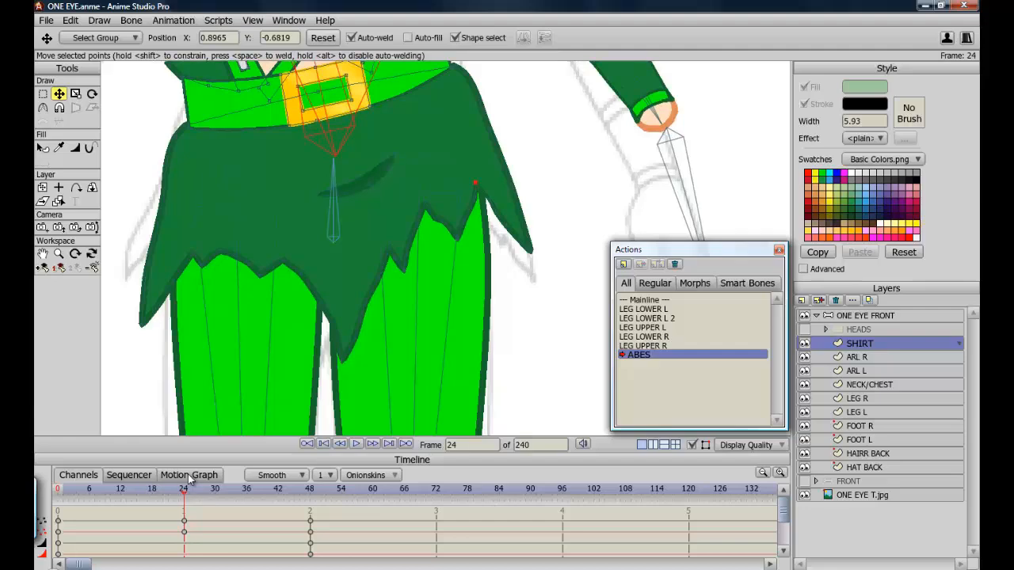
scroll(414, 338, "down", 4)
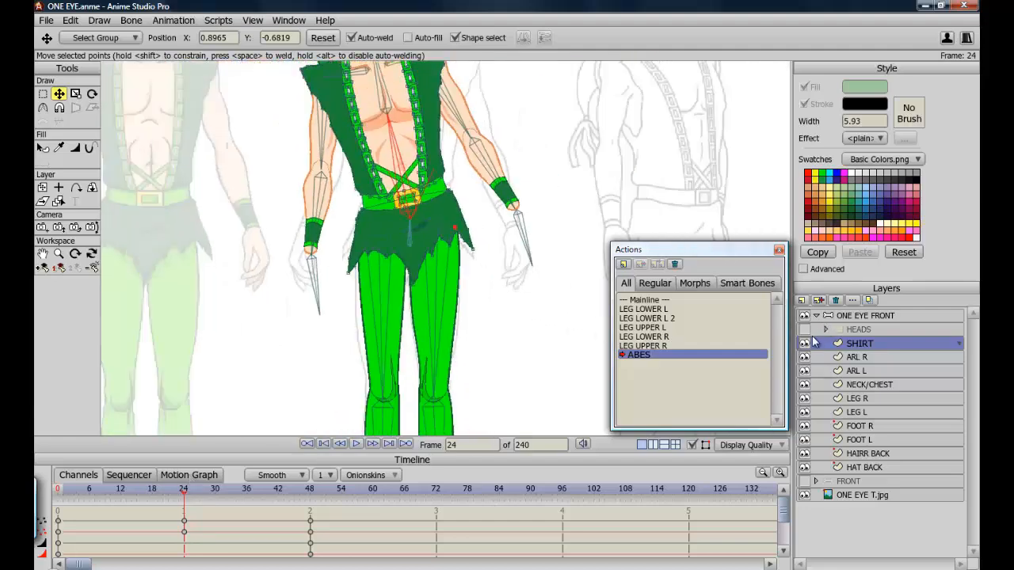
Activate the Mainline action and select the ONE EYE FRONT bone layer.
left_click(651, 300)
double_click(650, 301)
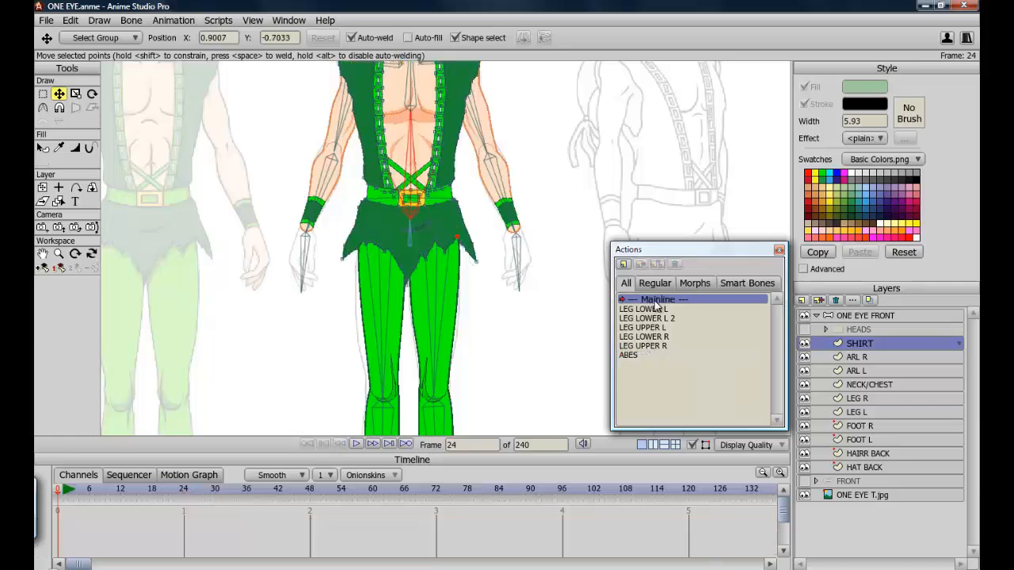
left_click(846, 316)
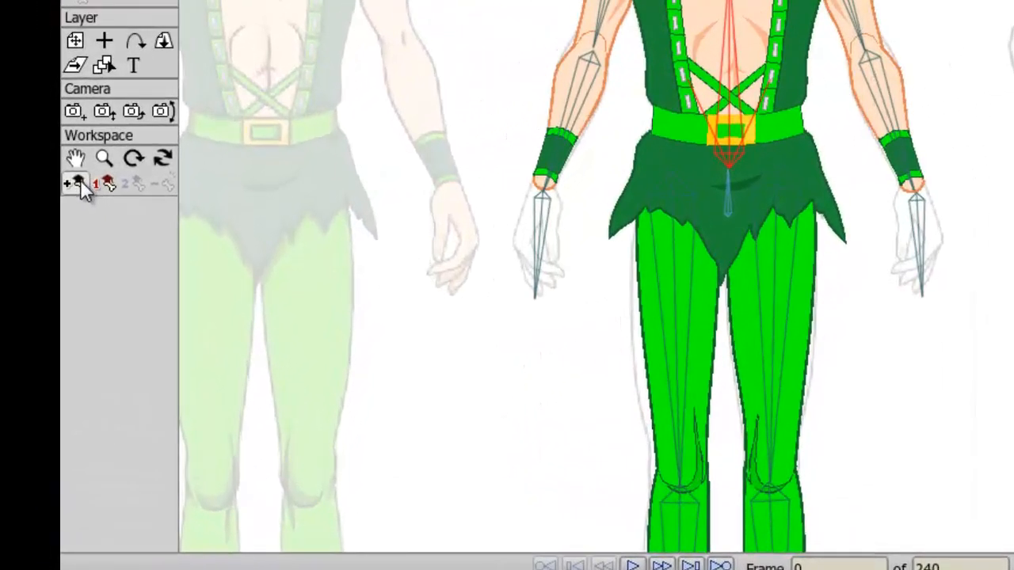
Add a smart bone action ABES 2 and bend the torso the opposite way, moving to frame 48.
left_click(80, 184)
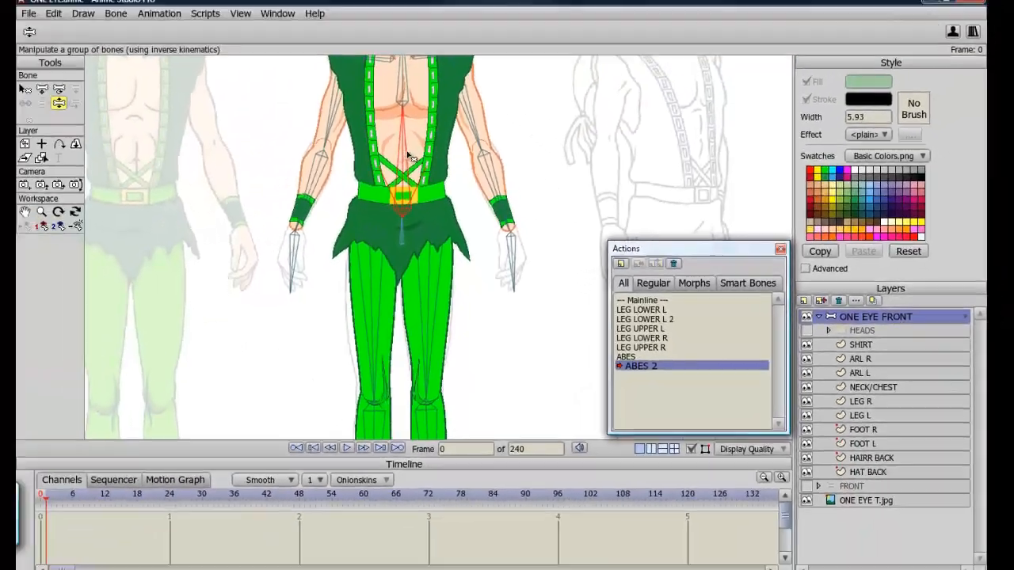
left_click_drag(172, 55, 249, 98)
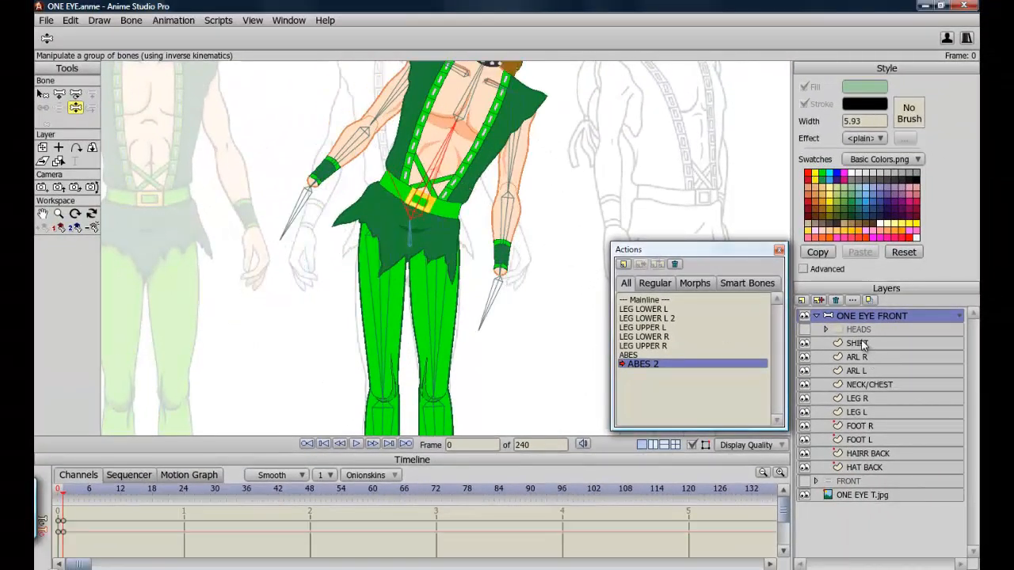
left_click(312, 491)
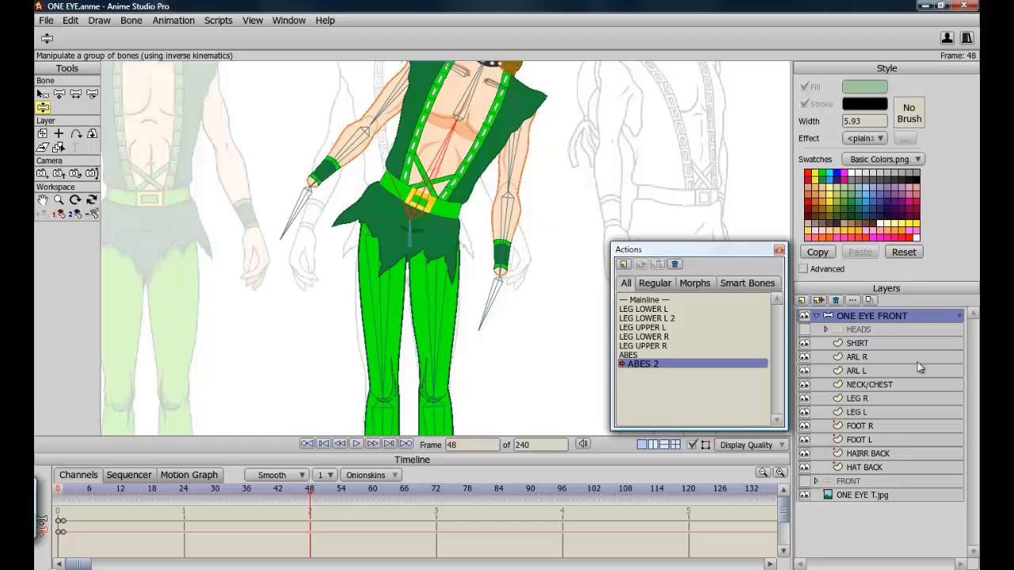
Select and hide the SHIRT layer, then reshape its waist and hip points to follow the bend.
left_click(860, 343)
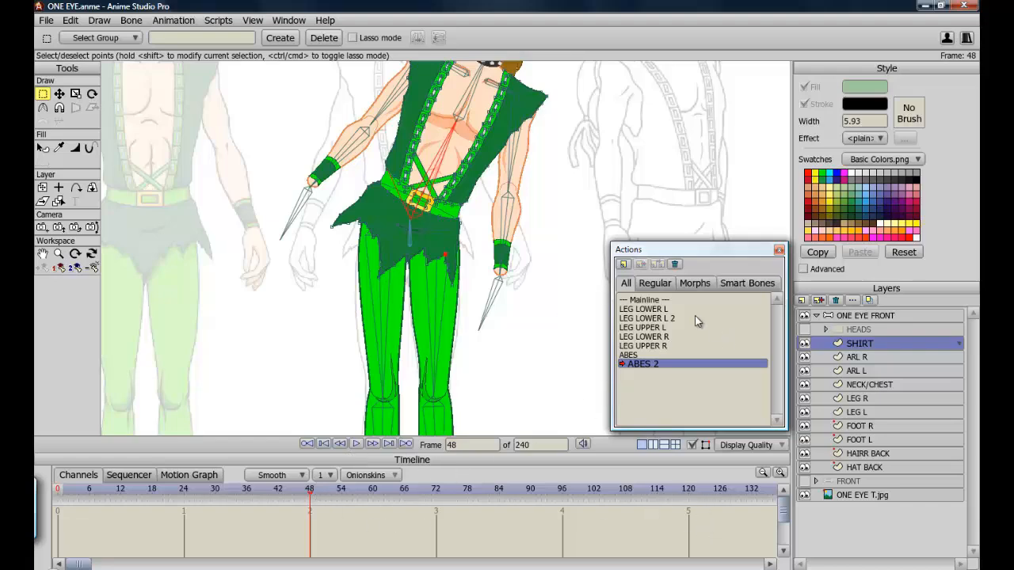
scroll(468, 317, "up", 3)
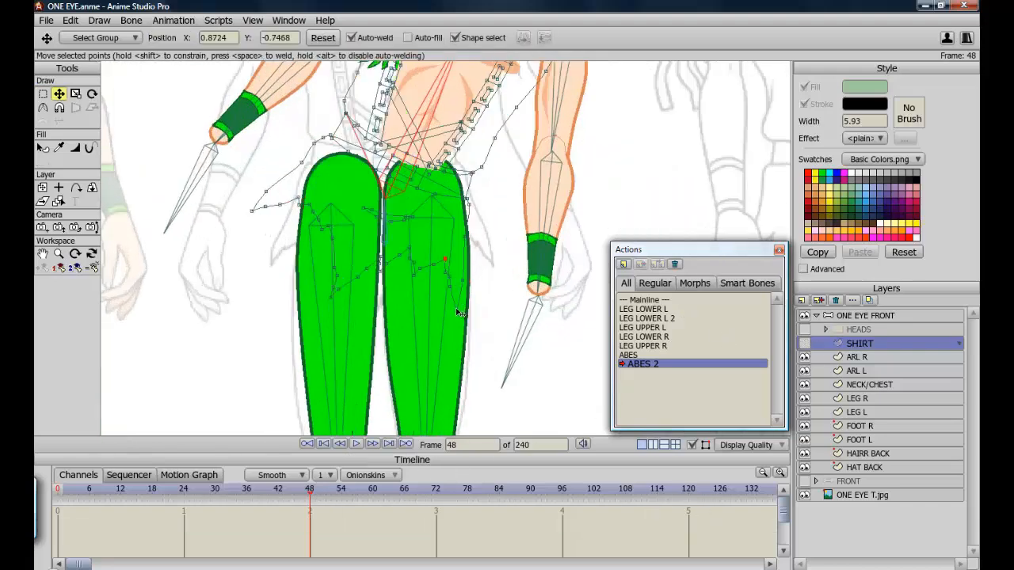
left_click_drag(462, 317, 477, 317)
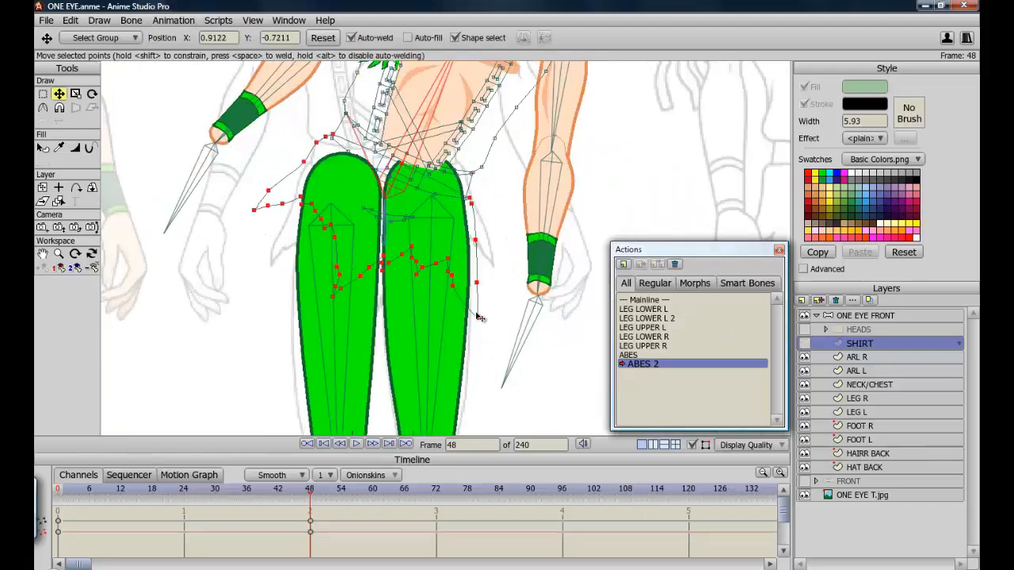
left_click_drag(451, 271, 347, 250)
left_click_drag(322, 229, 327, 228)
left_click_drag(252, 211, 291, 245)
left_click_drag(266, 191, 289, 227)
left_click_drag(291, 245, 286, 244)
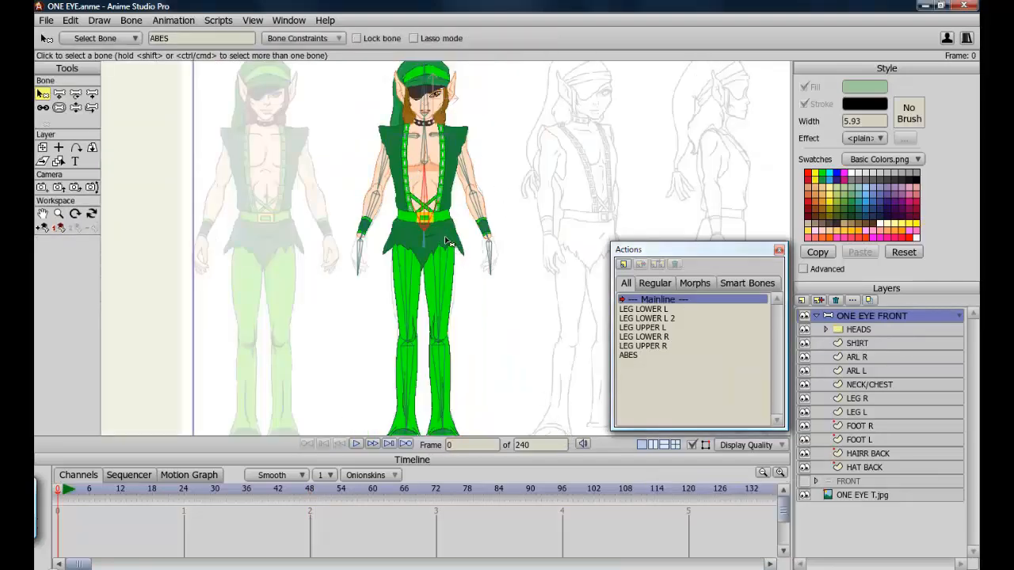
Add the ABES 2 smart bone action and bend the torso the opposite way at frame 48.
left_click(44, 230)
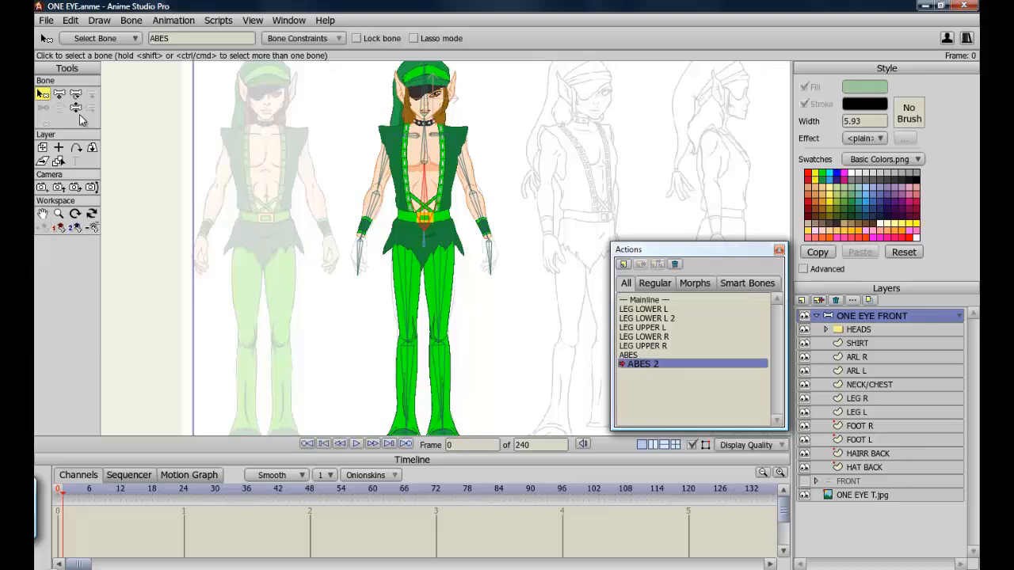
left_click(312, 491)
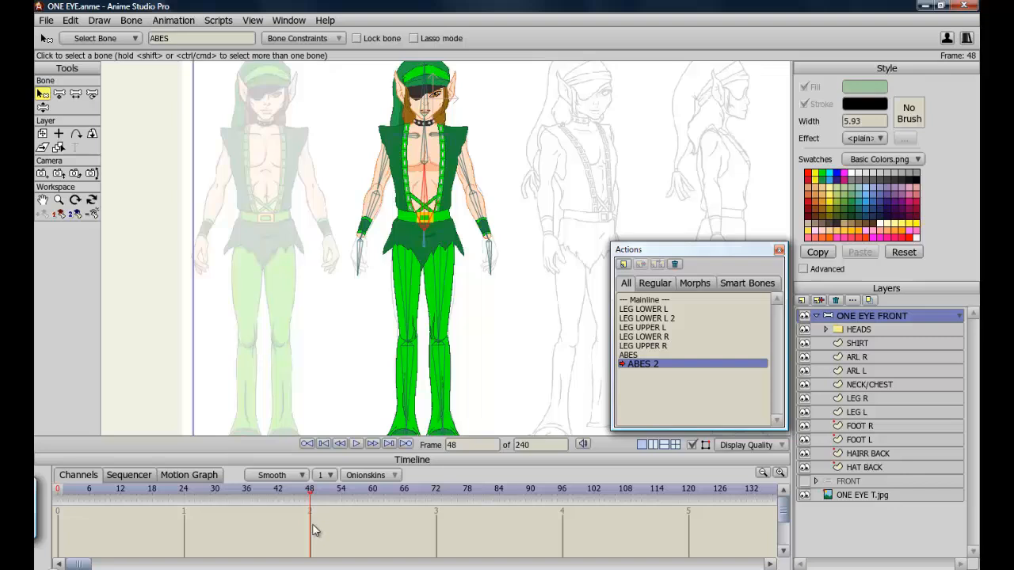
left_click(42, 108)
left_click_drag(427, 195, 461, 207)
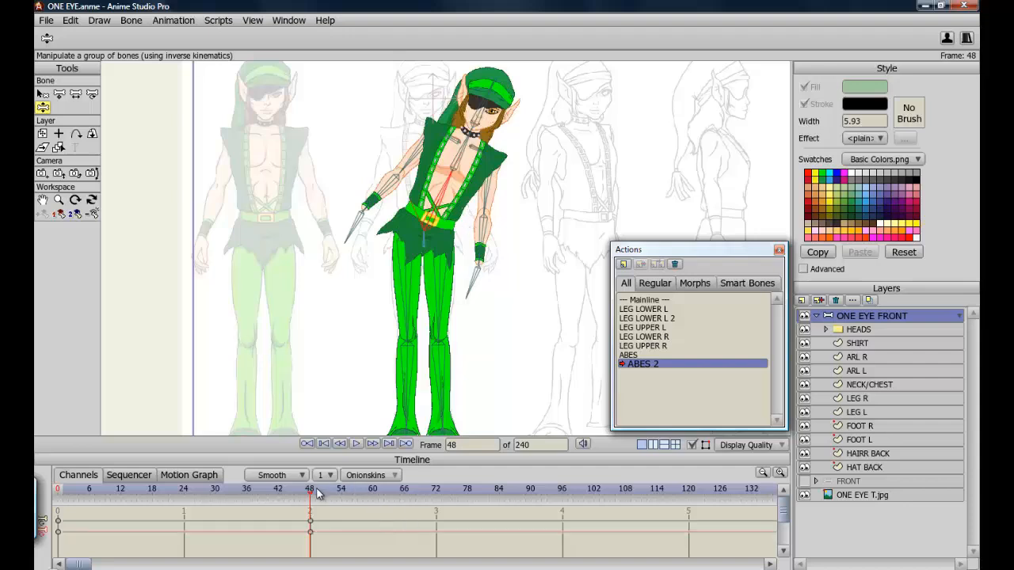
mouse_move(309, 495)
left_mouse_down()
mouse_move(68, 498)
mouse_move(125, 510)
mouse_move(290, 503)
mouse_move(72, 509)
mouse_move(311, 509)
left_mouse_up()
Select and hide the SHIRT layer, then reshape its waist and hip points to follow the opposite bend.
left_click(857, 344)
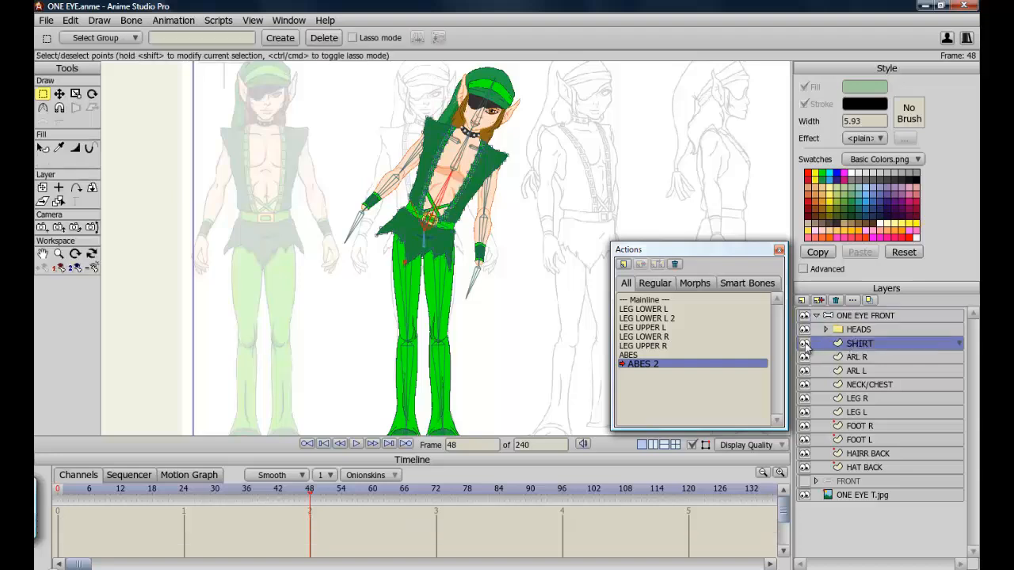
left_click(805, 344)
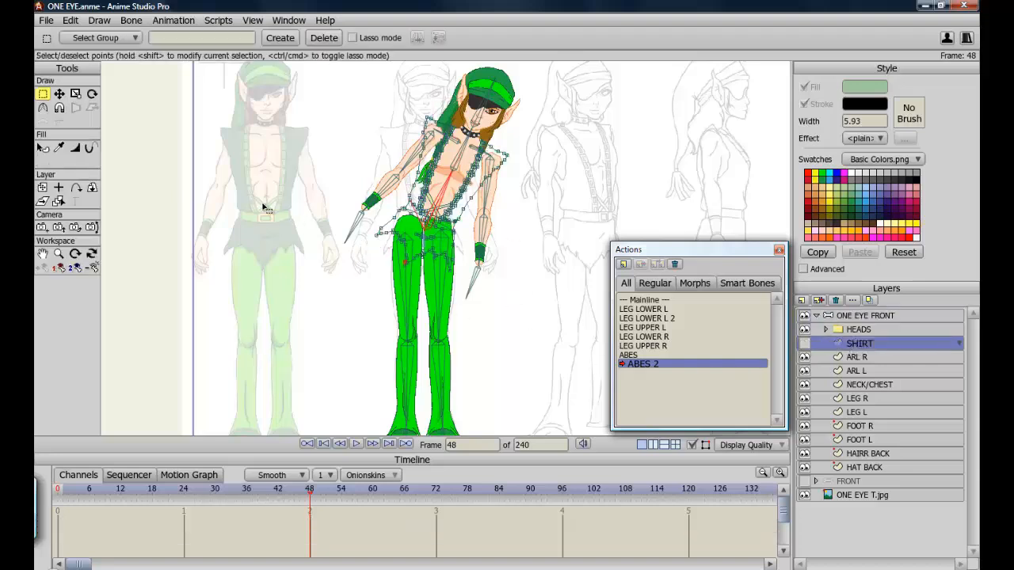
left_click(42, 254)
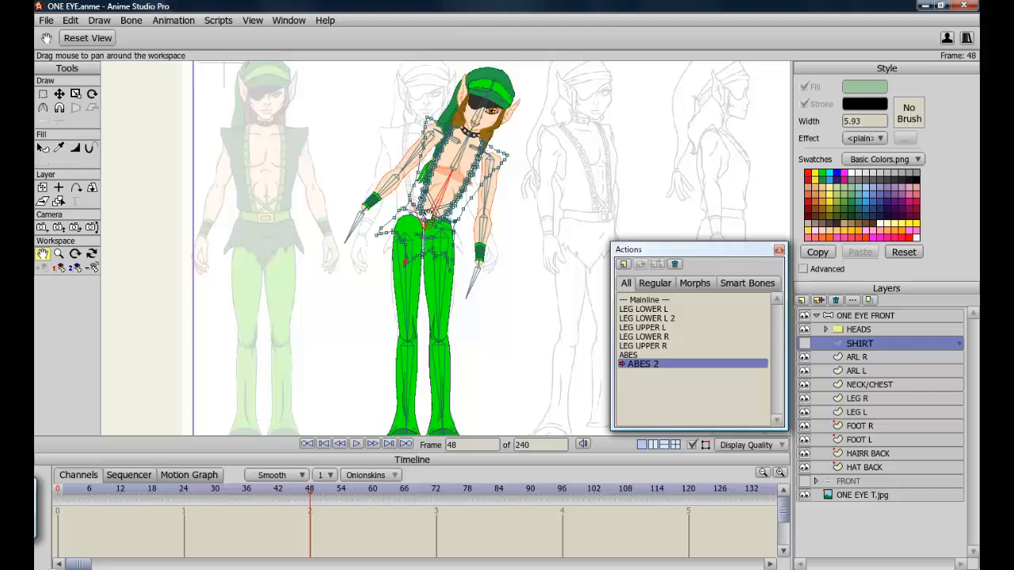
scroll(424, 214, "up", 8)
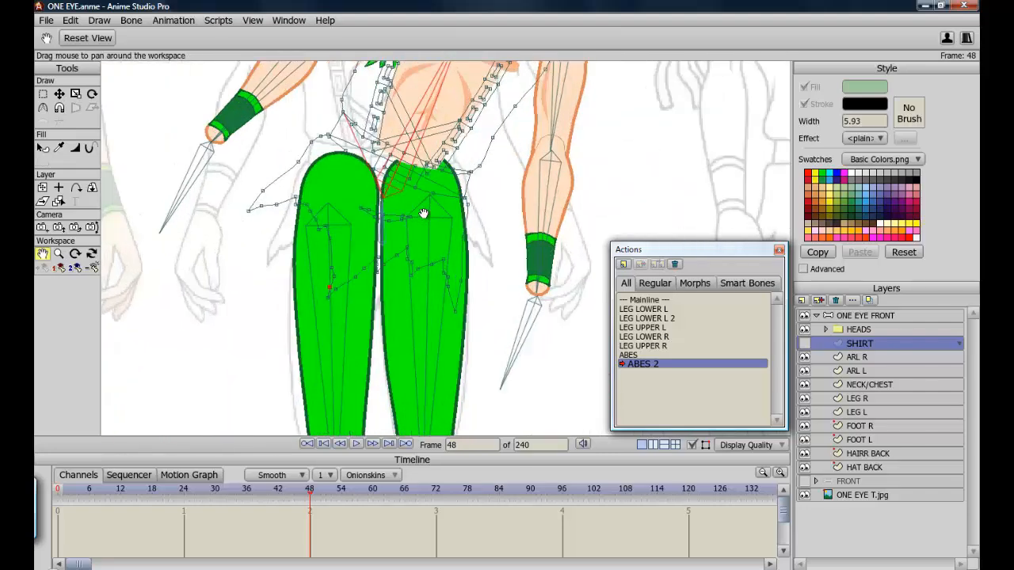
left_click(60, 94)
left_click_drag(461, 349, 500, 351)
left_click_drag(441, 265, 464, 267)
left_click_drag(391, 293, 431, 298)
left_click(384, 247)
left_click_drag(403, 252, 315, 323)
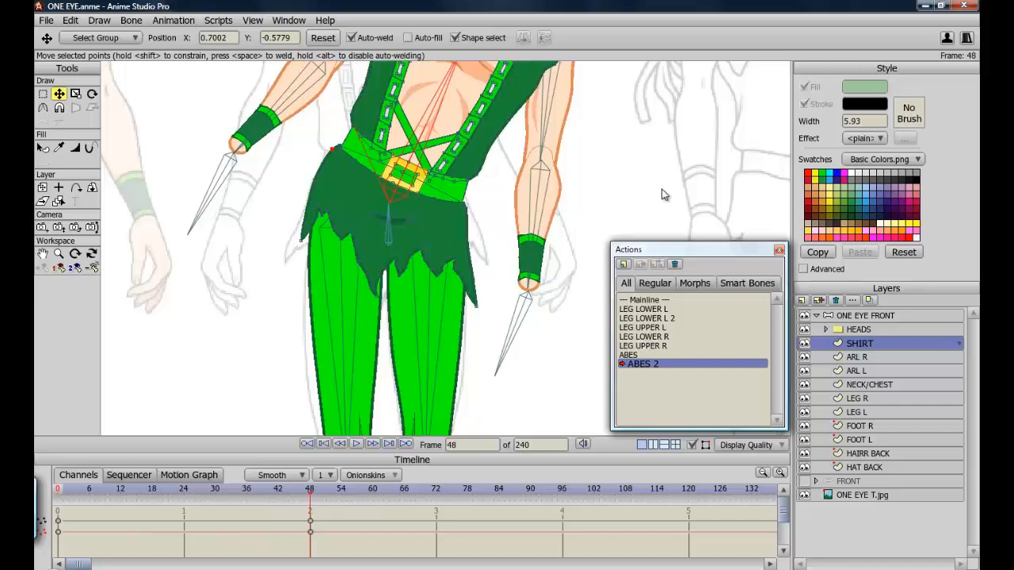
Activate the Mainline action and test bending the torso with Manipulate Bones to check the shirt correction.
double_click(648, 301)
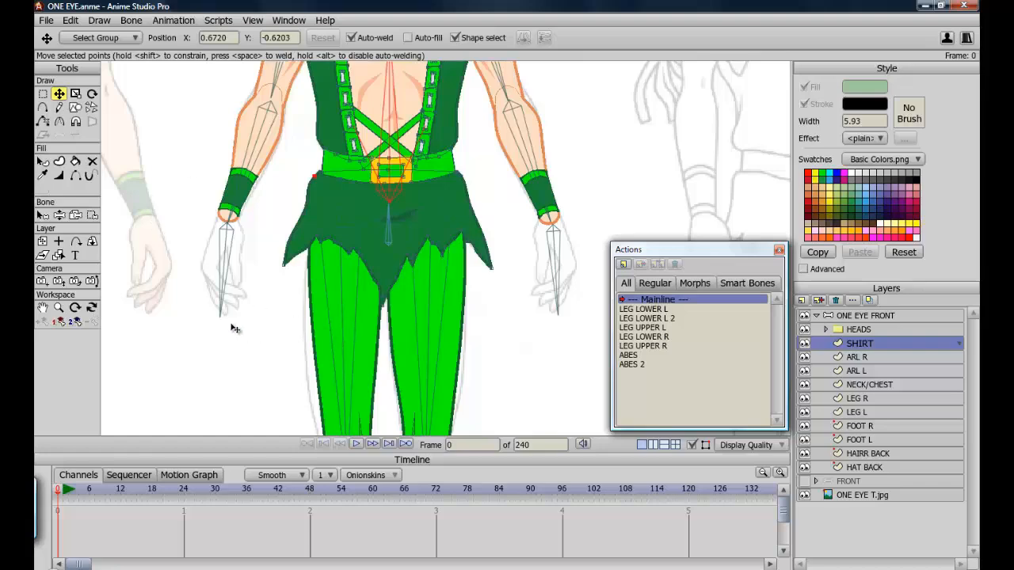
left_click(42, 308)
left_click_drag(329, 303, 323, 301)
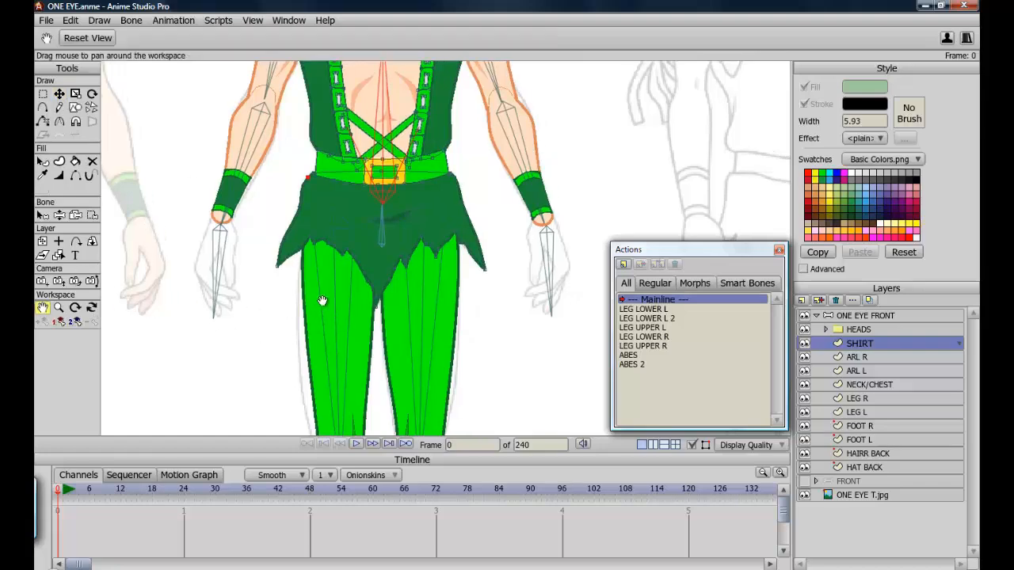
scroll(322, 301, "down", 5)
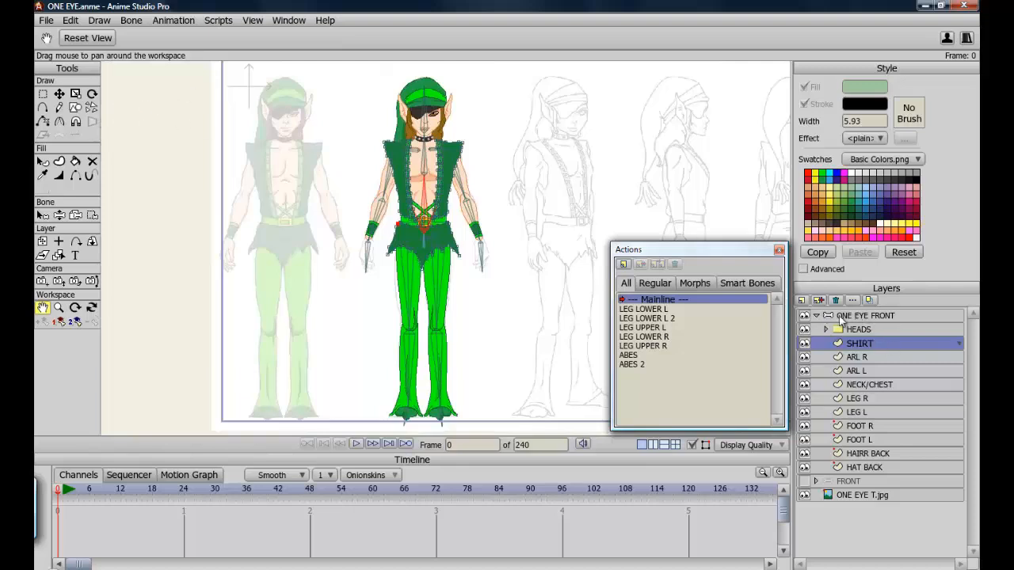
left_click(867, 316)
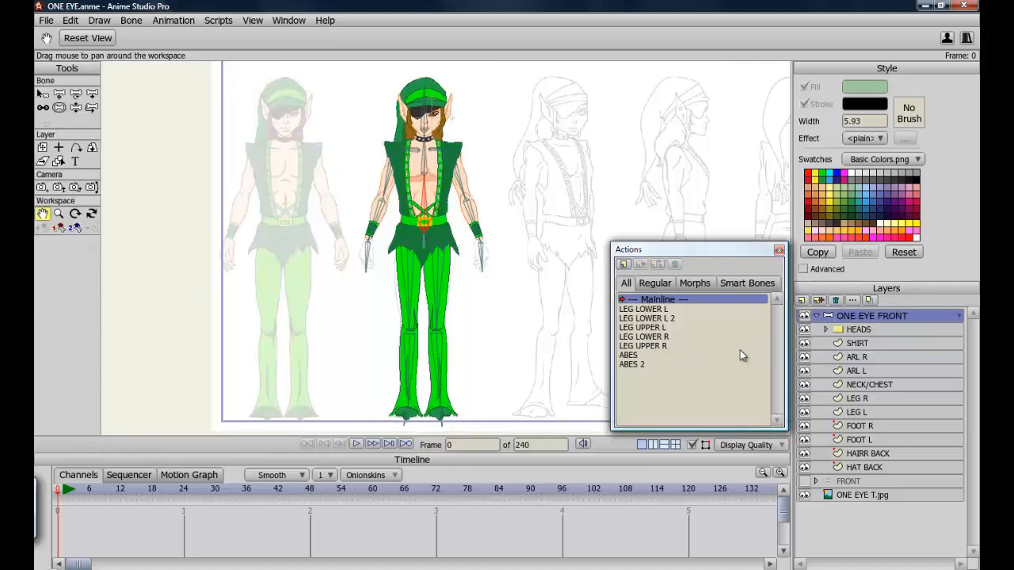
left_click(76, 107)
left_click_drag(423, 164, 410, 190)
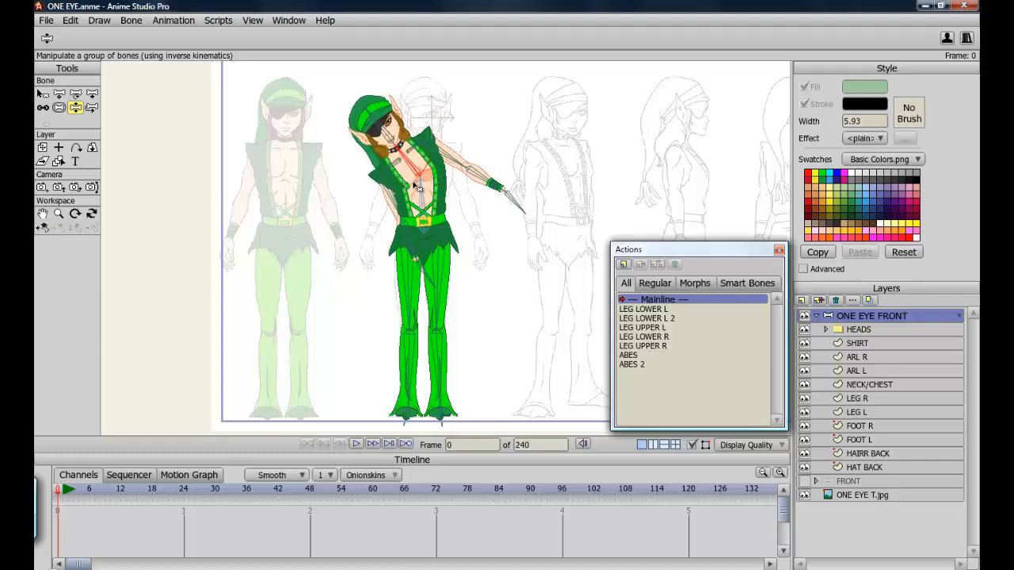
scroll(360, 228, "up", 4)
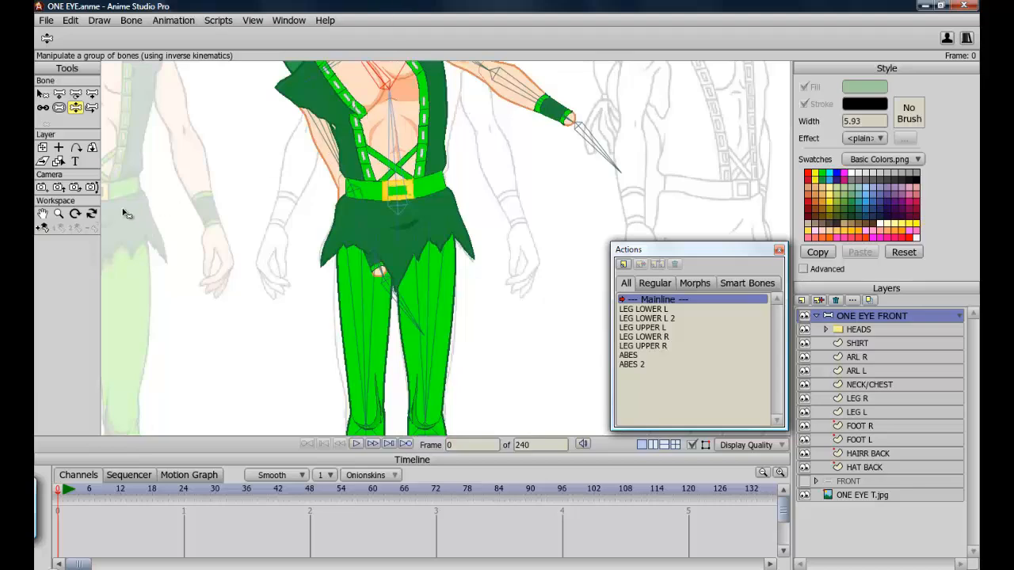
left_click(42, 214)
left_click_drag(386, 157, 398, 357)
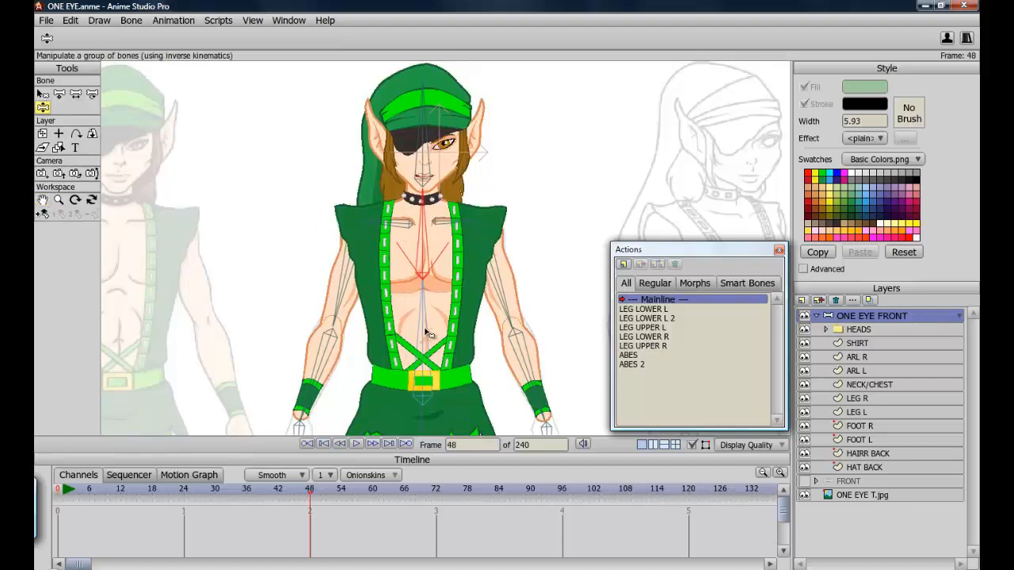
Set the ABES bone's angle constraints to a minimum and maximum of 0 degrees.
left_click(426, 334)
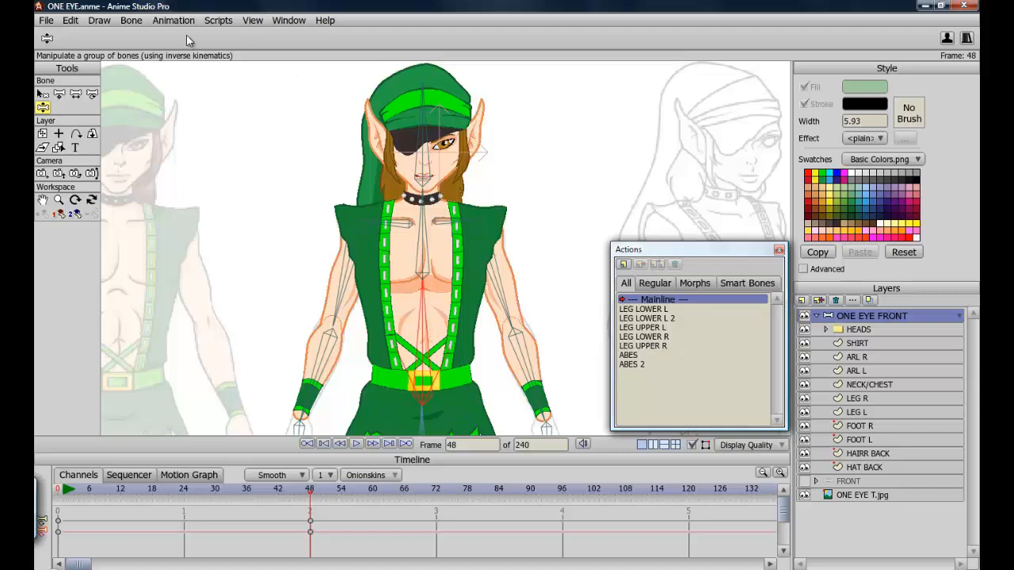
left_click(42, 93)
left_click(294, 39)
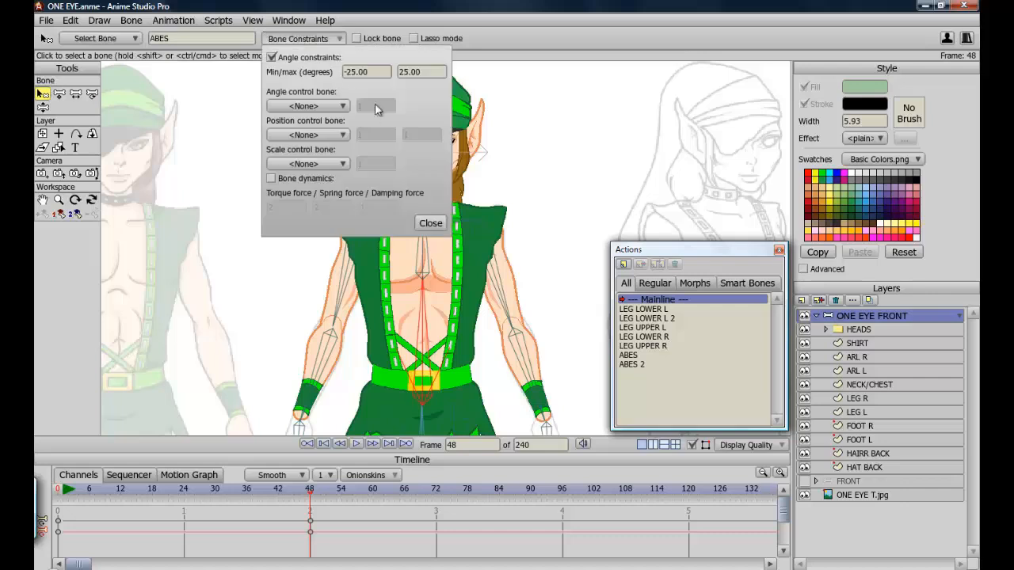
left_click_drag(370, 72, 328, 73)
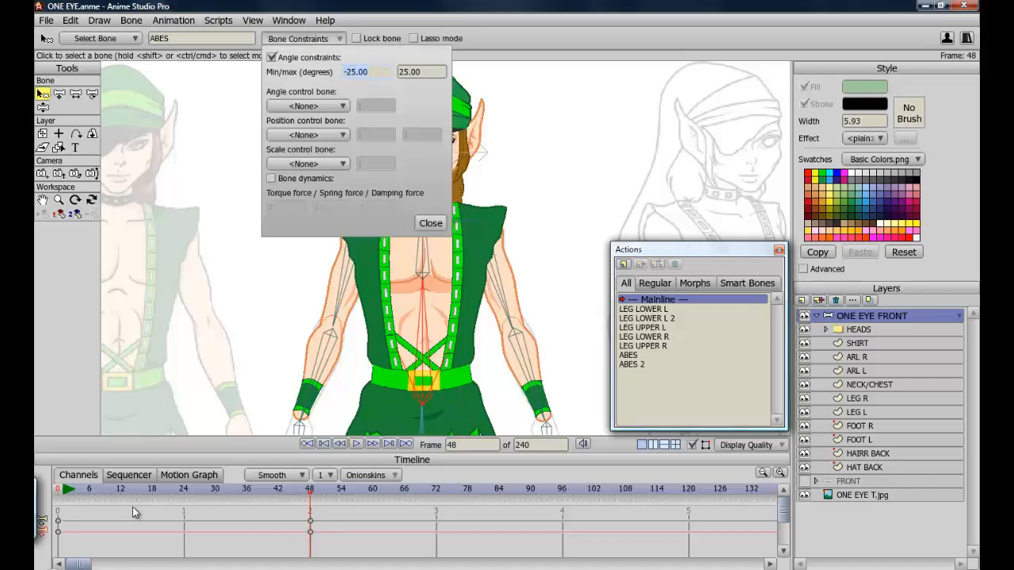
left_click(37, 507)
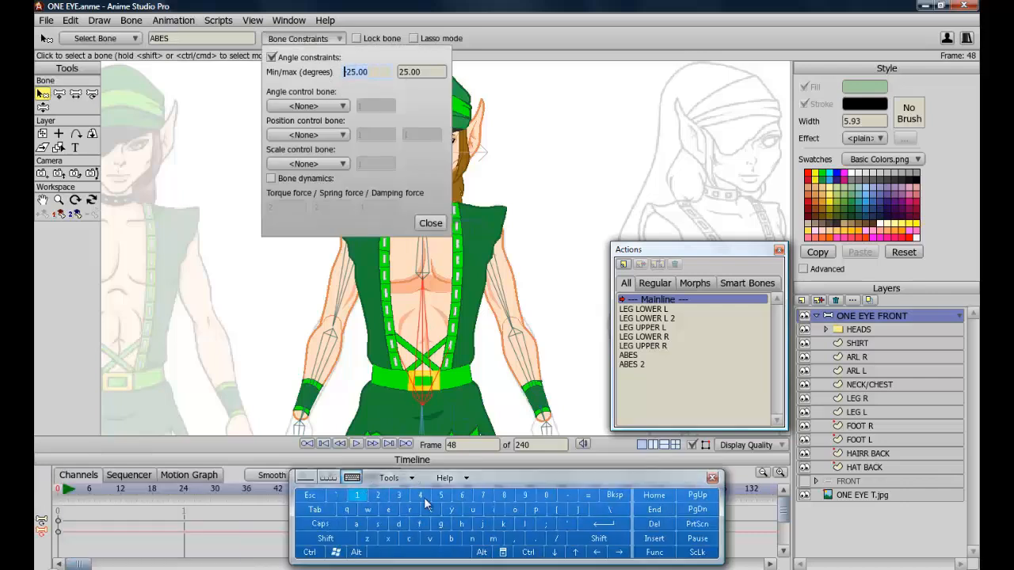
left_click(546, 495)
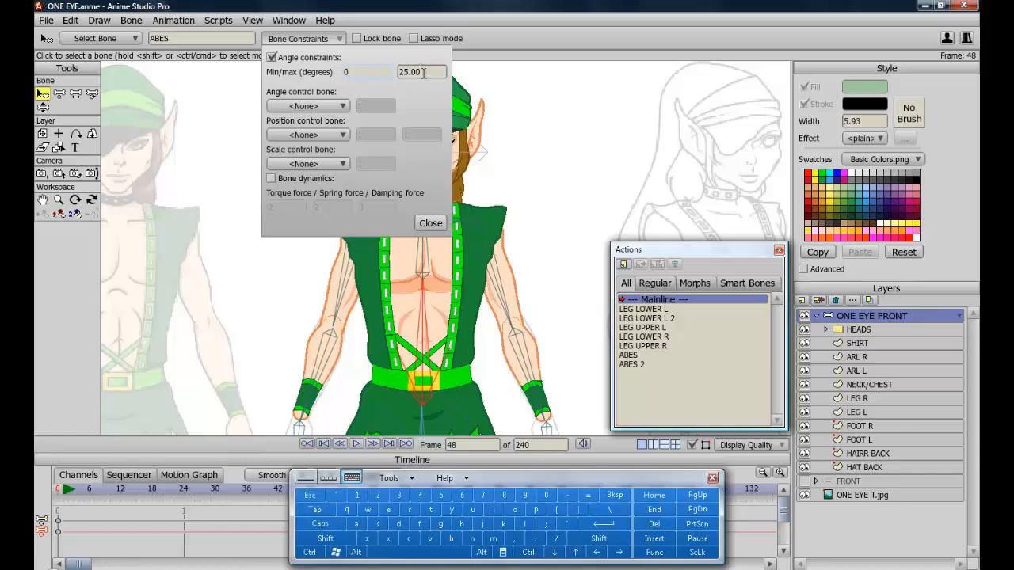
left_click(545, 495)
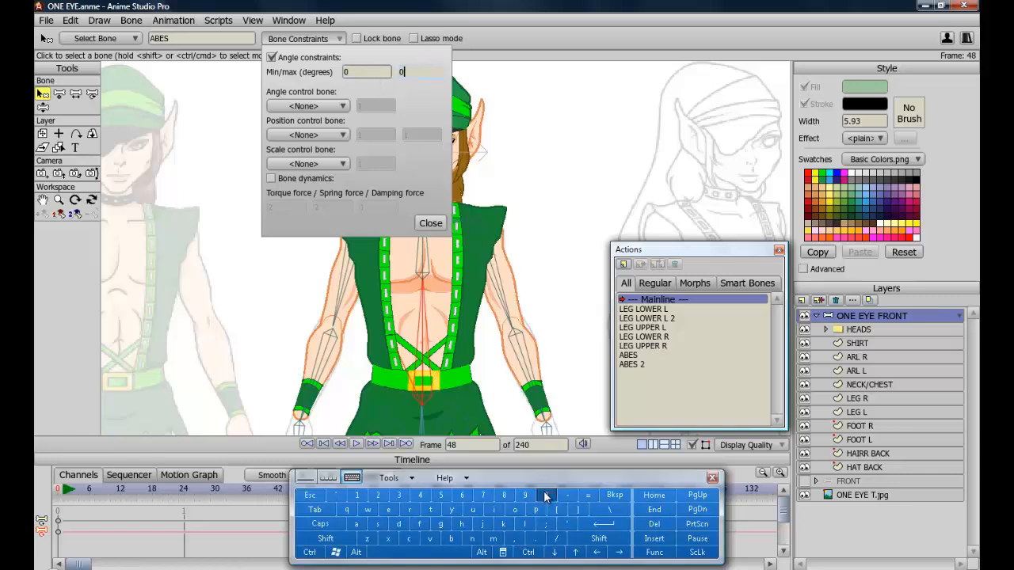
left_click(609, 519)
left_click(712, 479)
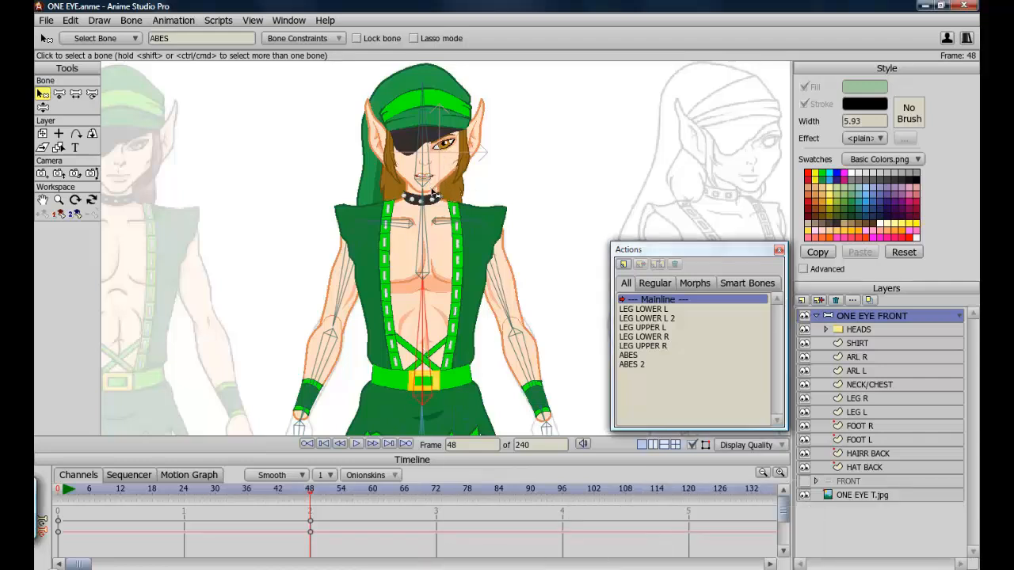
Select the CHEST/NECK bone and clear all animation from the document.
left_click(432, 252)
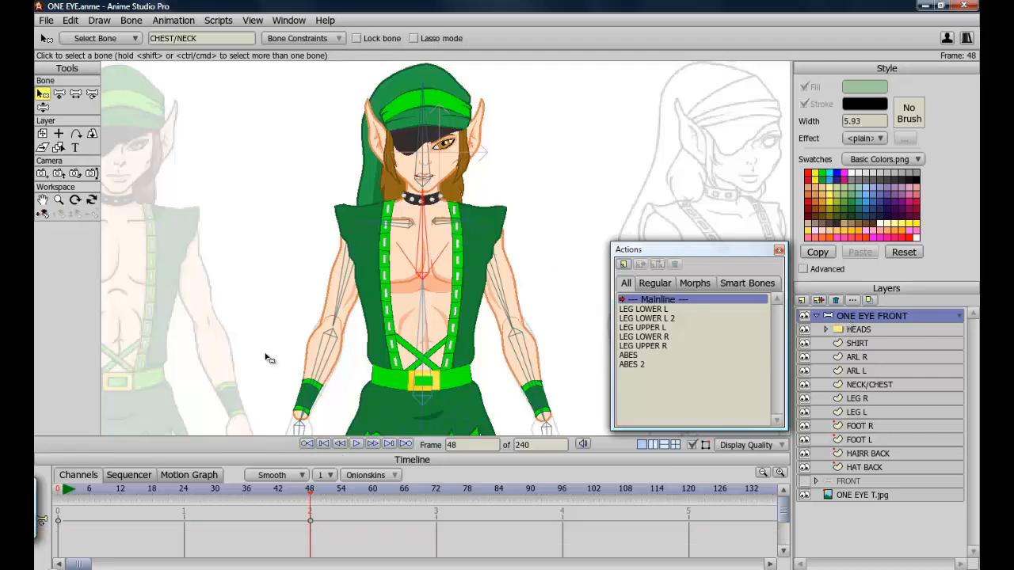
left_click(175, 20)
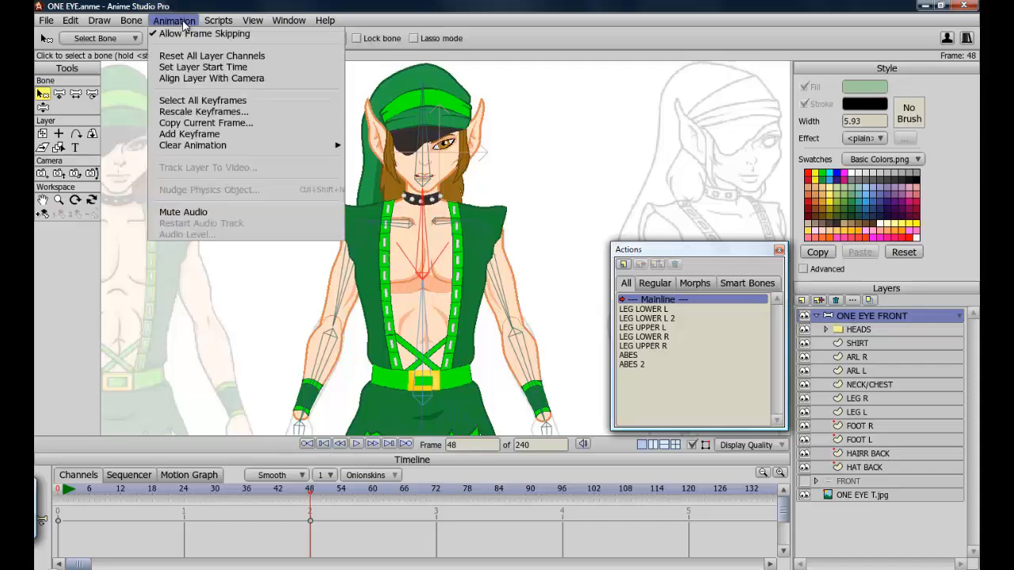
mouse_move(312, 144)
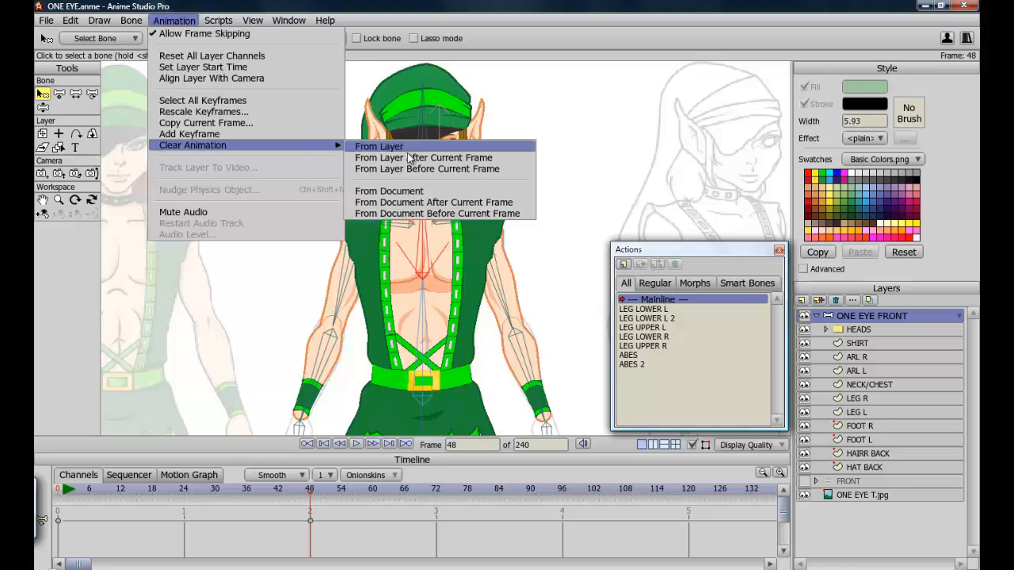
left_click(419, 192)
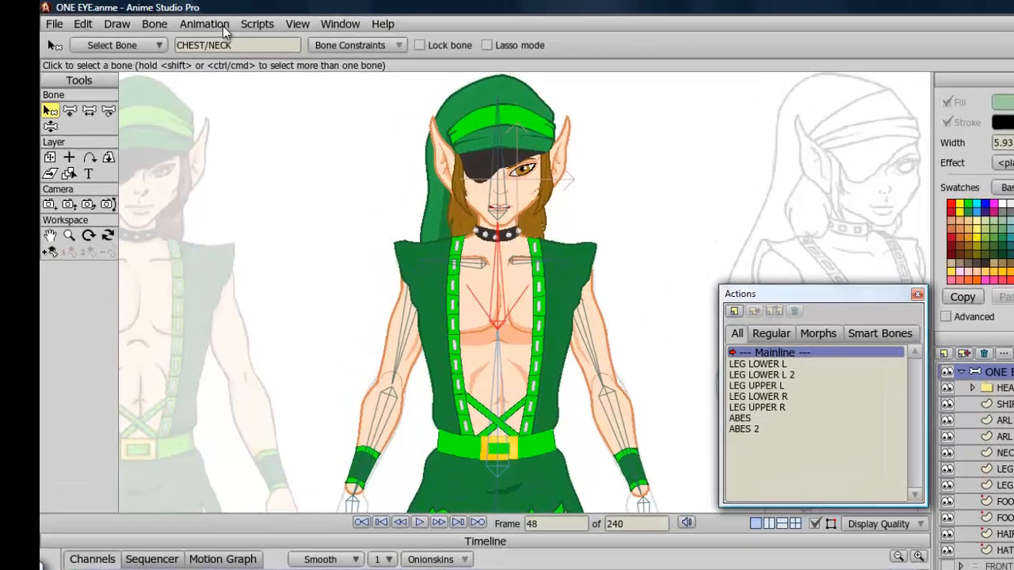
Create a new CHEST/NECK smart bone action.
left_click(174, 19)
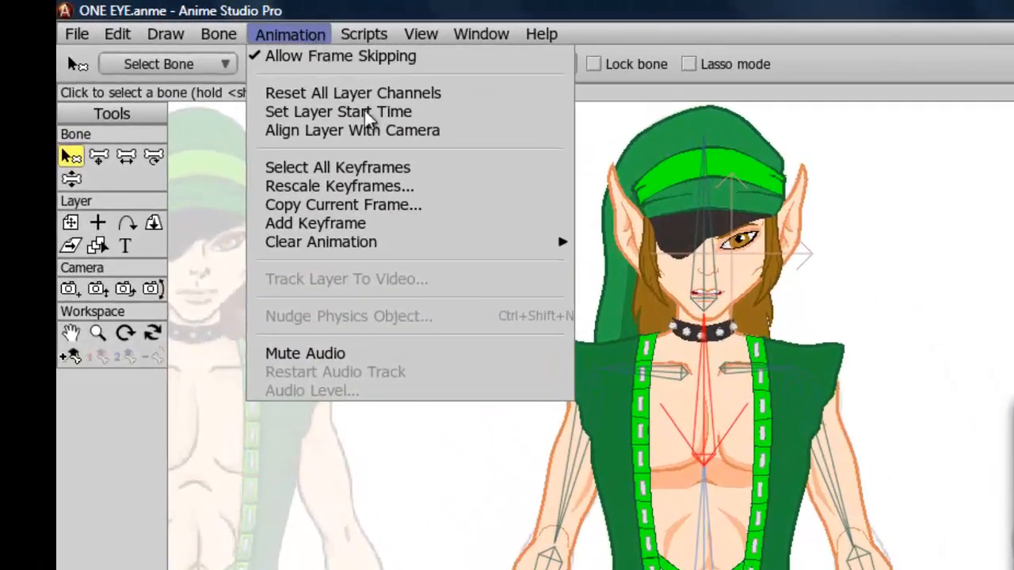
mouse_move(481, 242)
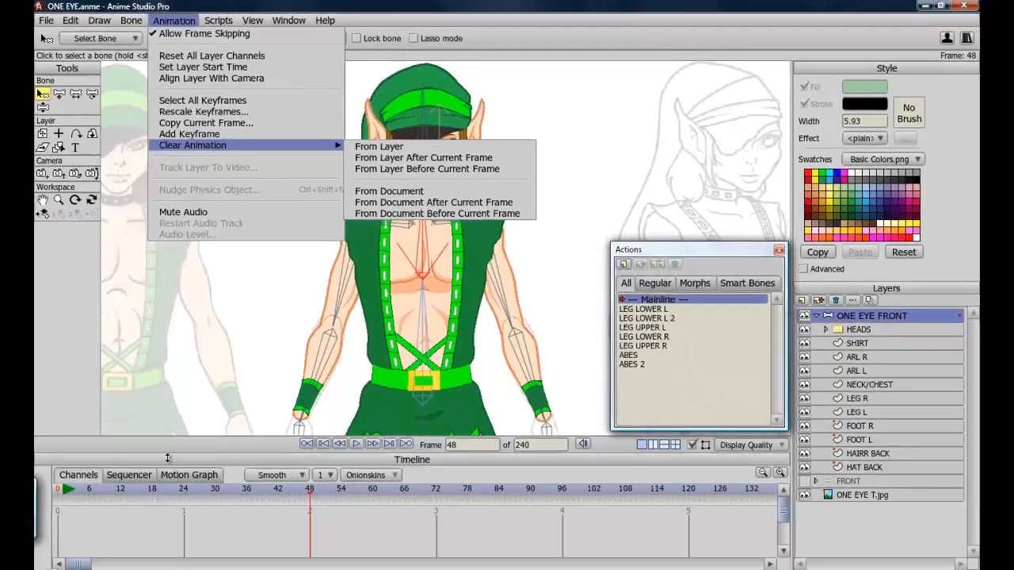
left_click(79, 298)
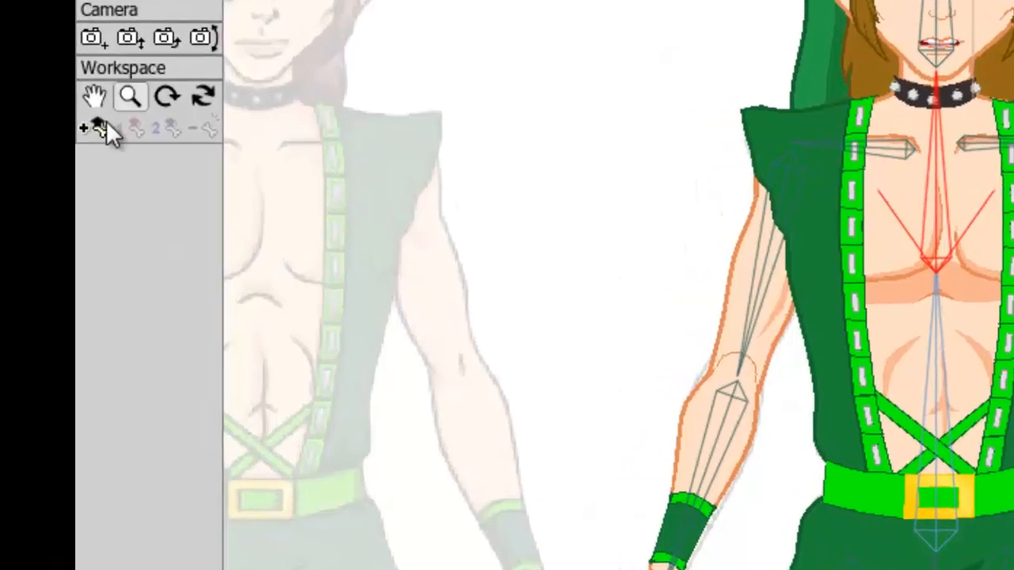
left_click(94, 129)
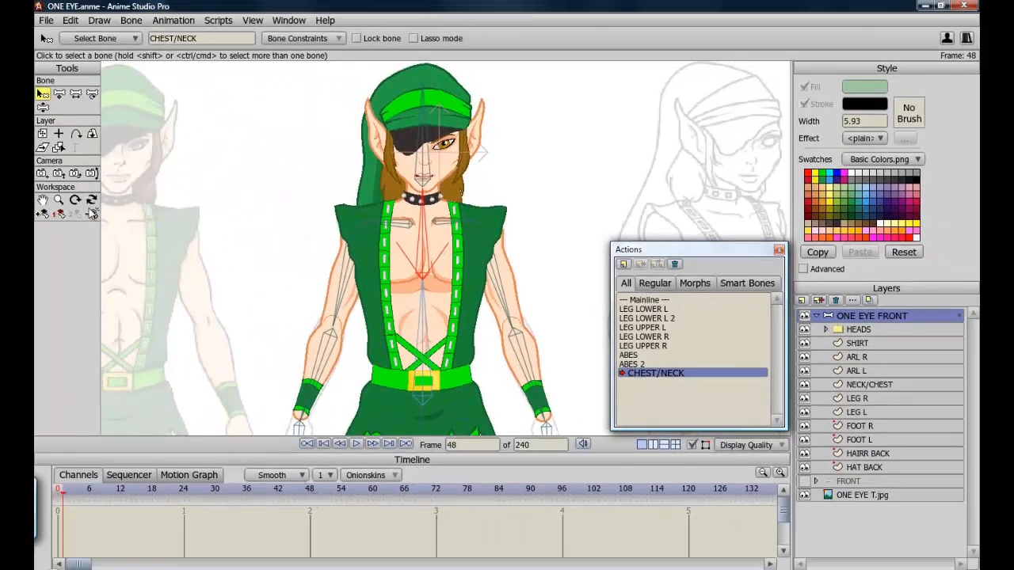
At frame 48, bend the chest/neck bone sideways with Manipulate Bones.
left_click(104, 491)
left_click_drag(210, 497, 310, 493)
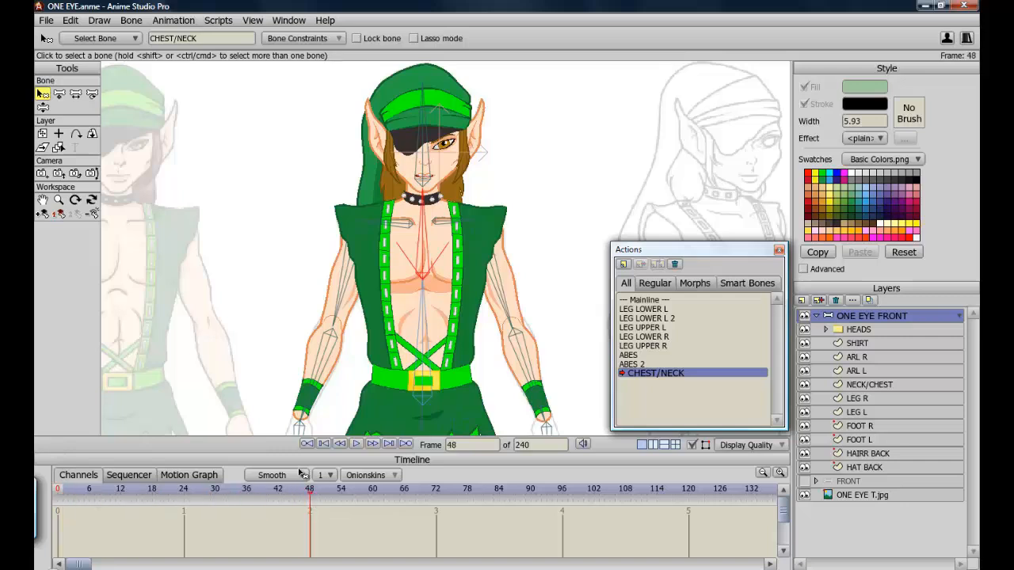
left_click(43, 108)
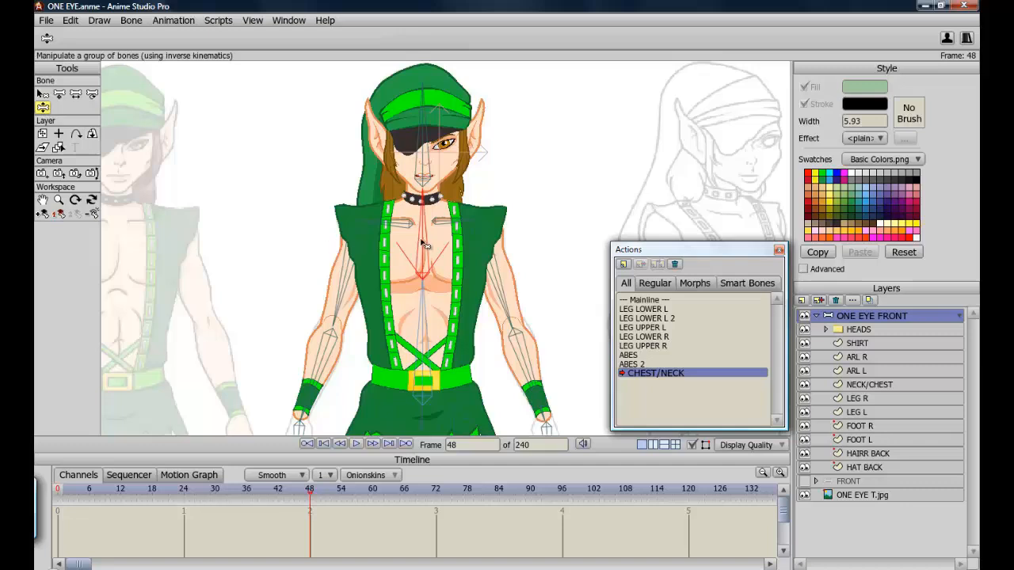
left_click_drag(426, 244, 371, 277)
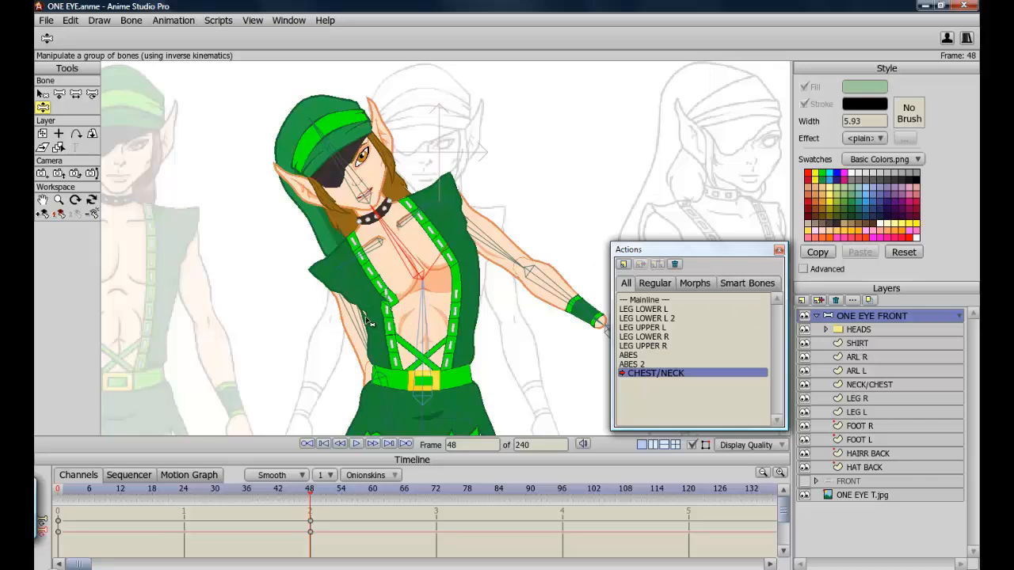
Select the SHIRT layer and move the left suspender's strap links aside, off the strap.
left_click(862, 346)
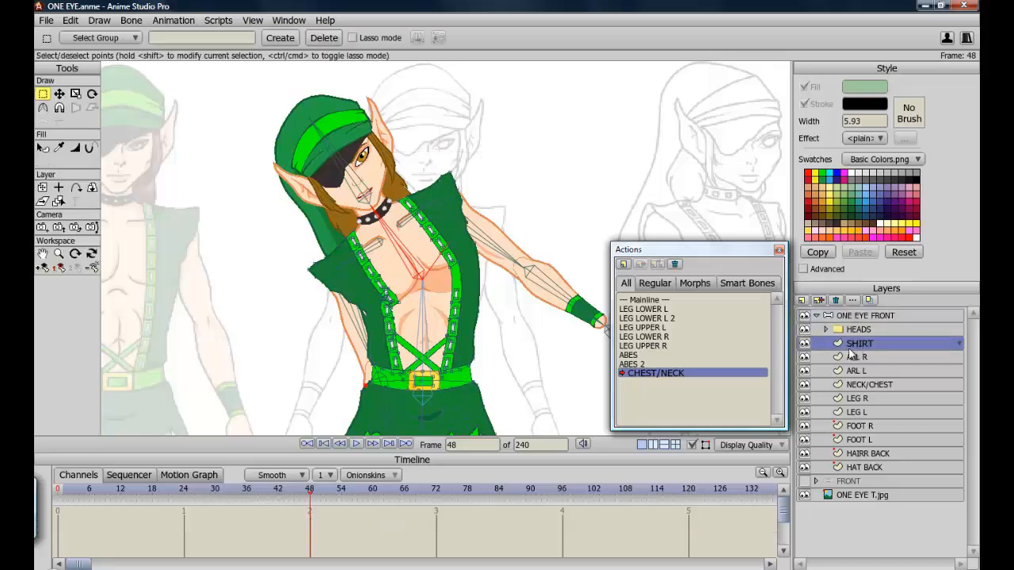
scroll(407, 295, "up", 3)
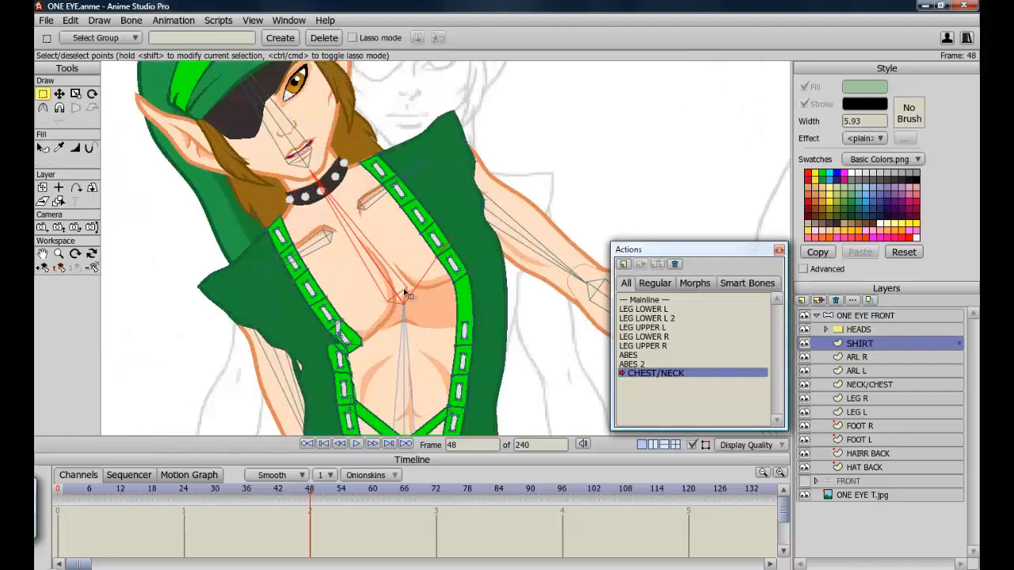
scroll(405, 294, "down", 1)
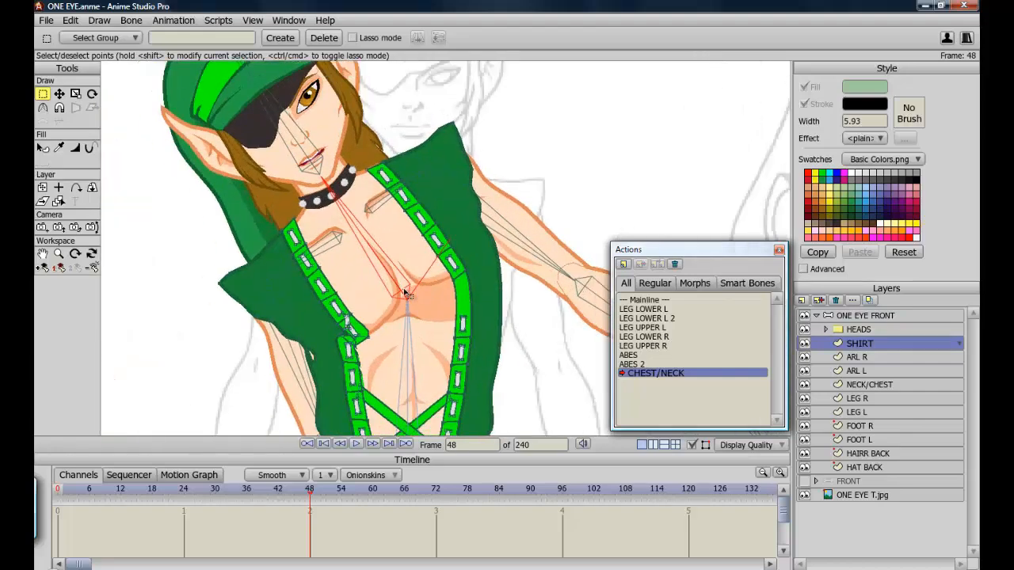
left_click(805, 344)
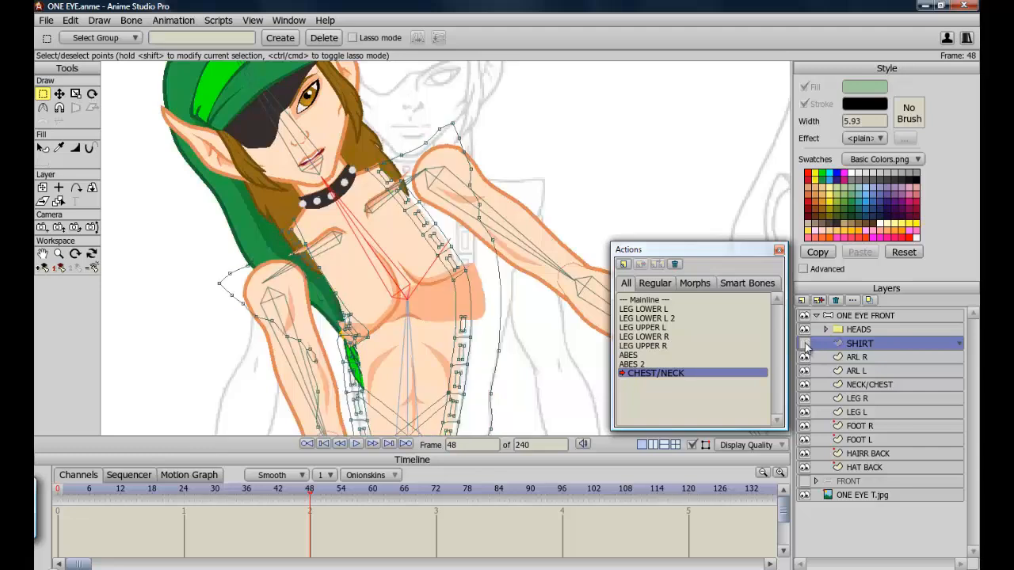
left_click(805, 344)
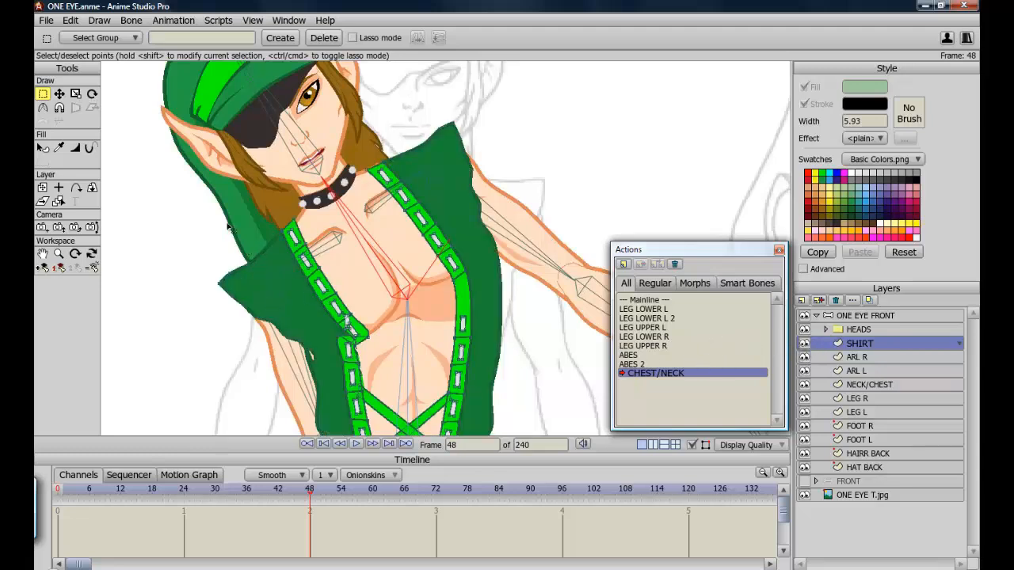
left_click(43, 254)
left_click_drag(269, 362, 269, 323)
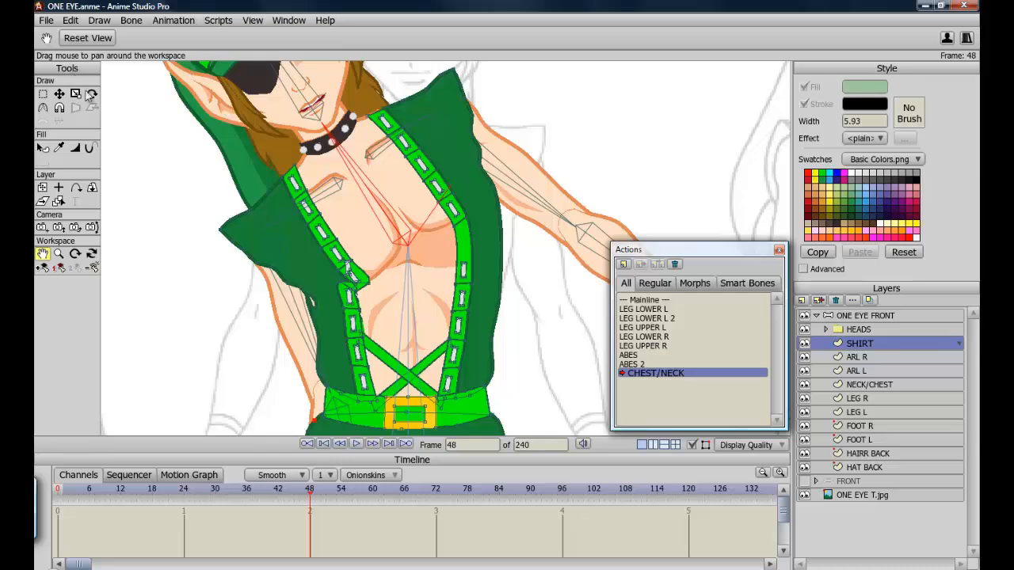
left_click(60, 95)
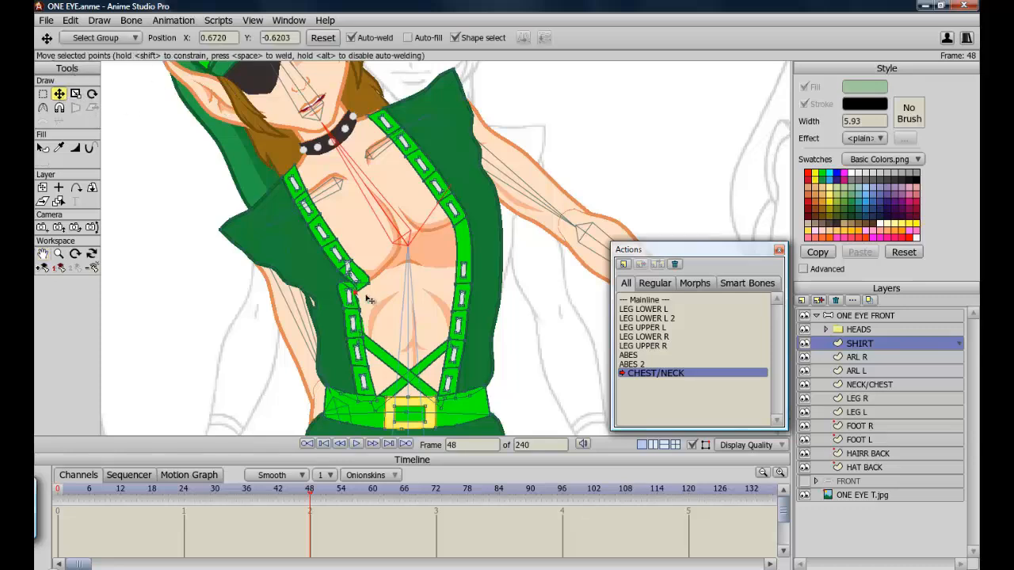
left_click_drag(350, 297, 224, 316)
left_click_drag(354, 324, 228, 344)
left_click_drag(358, 353, 238, 364)
left_click_drag(364, 384, 228, 383)
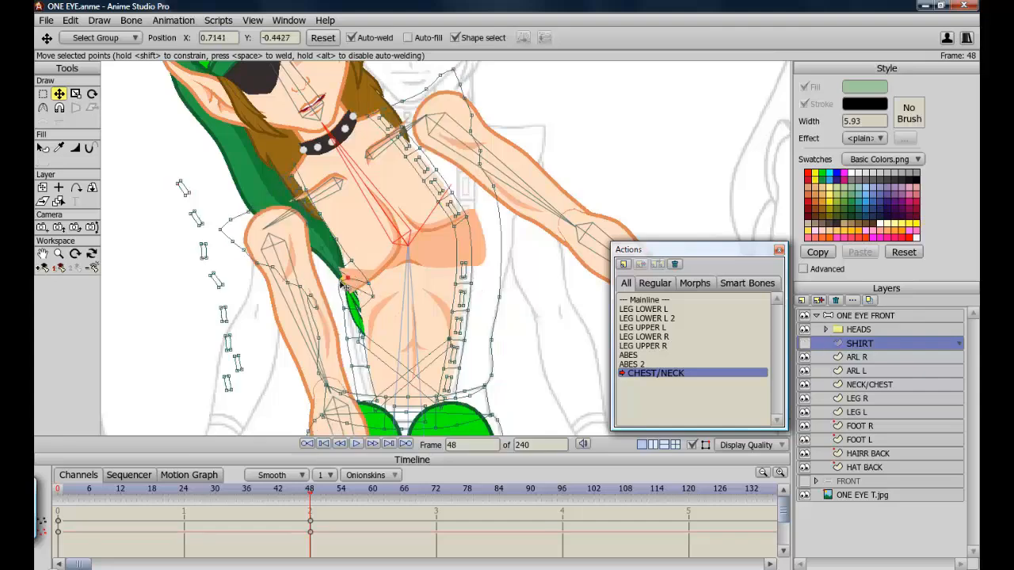
Reshape the left suspender strap's points so it follows the bent torso.
left_click_drag(363, 340, 379, 369)
left_click_drag(361, 309, 378, 320)
left_click_drag(351, 262, 368, 316)
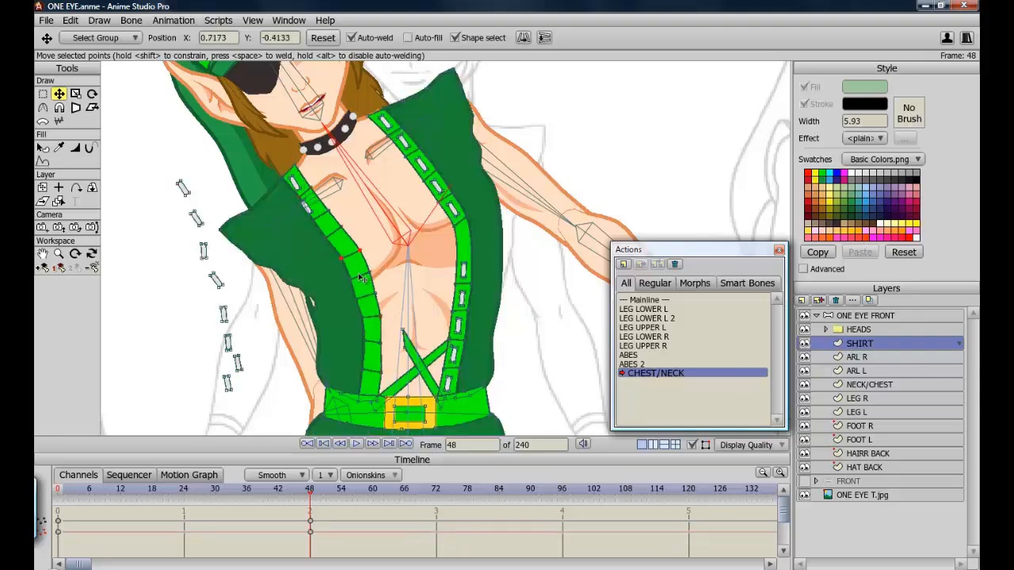
left_click_drag(360, 277, 365, 278)
left_click_drag(367, 296, 371, 299)
left_click_drag(372, 317, 375, 320)
left_click_drag(371, 343, 374, 374)
left_click(334, 231)
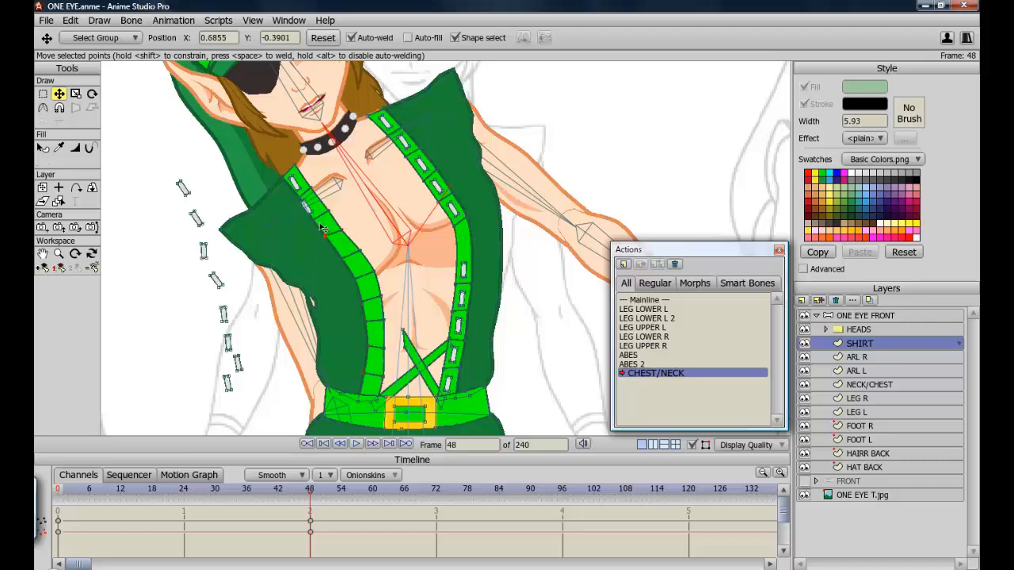
left_click_drag(307, 207, 311, 203)
left_click(360, 250)
Move and rotate the left suspender's upper links back into place along the reshaped strap.
left_click(92, 94)
left_click(59, 94)
left_click_drag(183, 188, 329, 224)
left_click(92, 93)
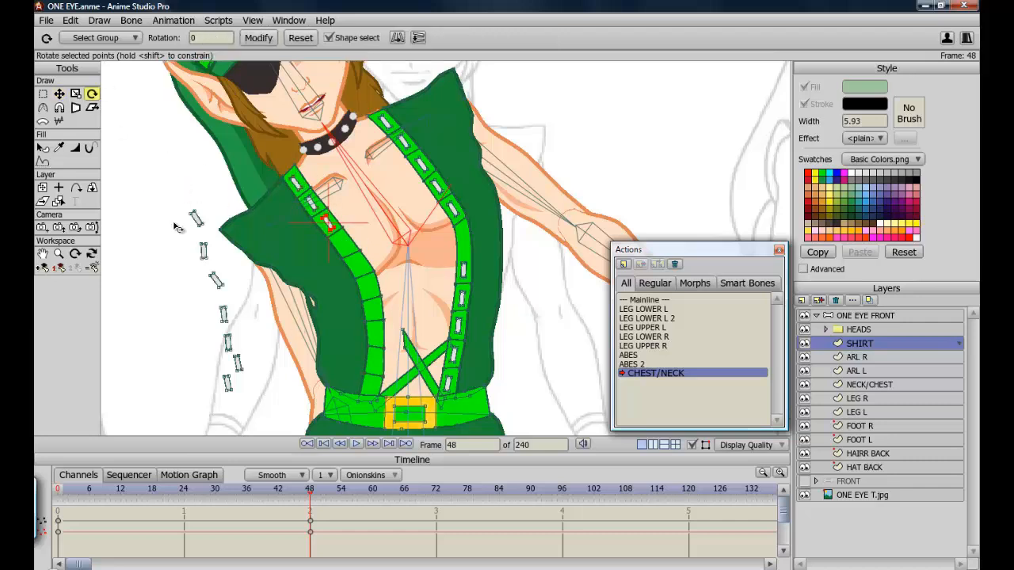
left_click(59, 93)
left_click_drag(196, 218, 341, 243)
left_click(92, 94)
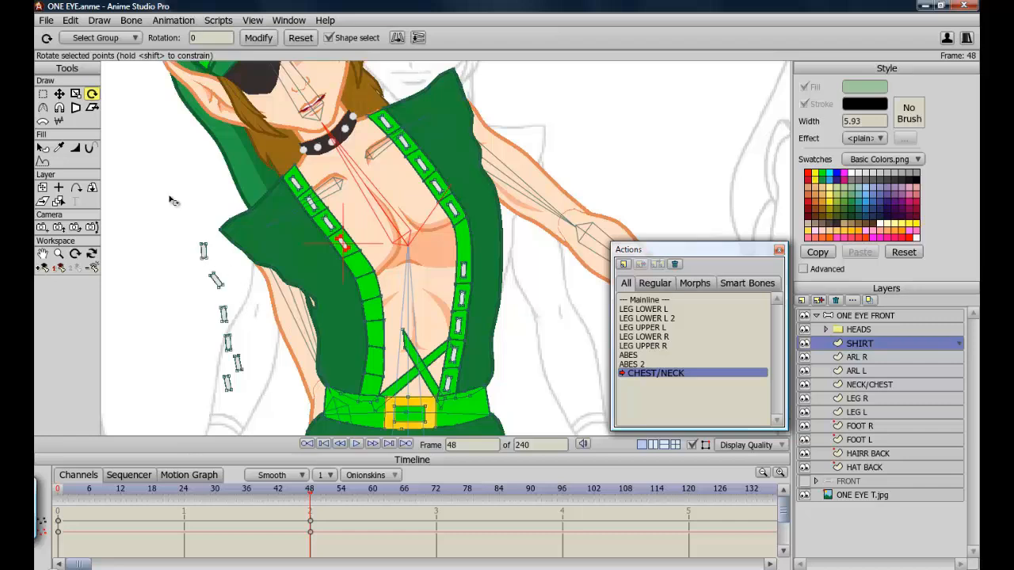
left_click(59, 94)
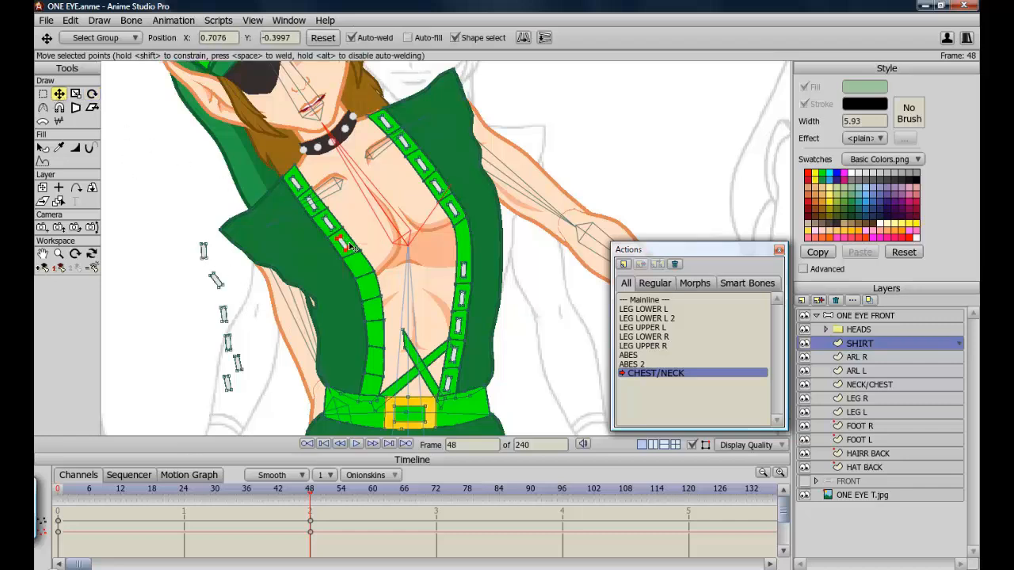
left_click_drag(351, 248, 353, 250)
left_click_drag(205, 254, 359, 267)
left_click(91, 94)
left_click(60, 94)
left_click_drag(216, 280, 368, 287)
left_click(92, 94)
left_click(60, 94)
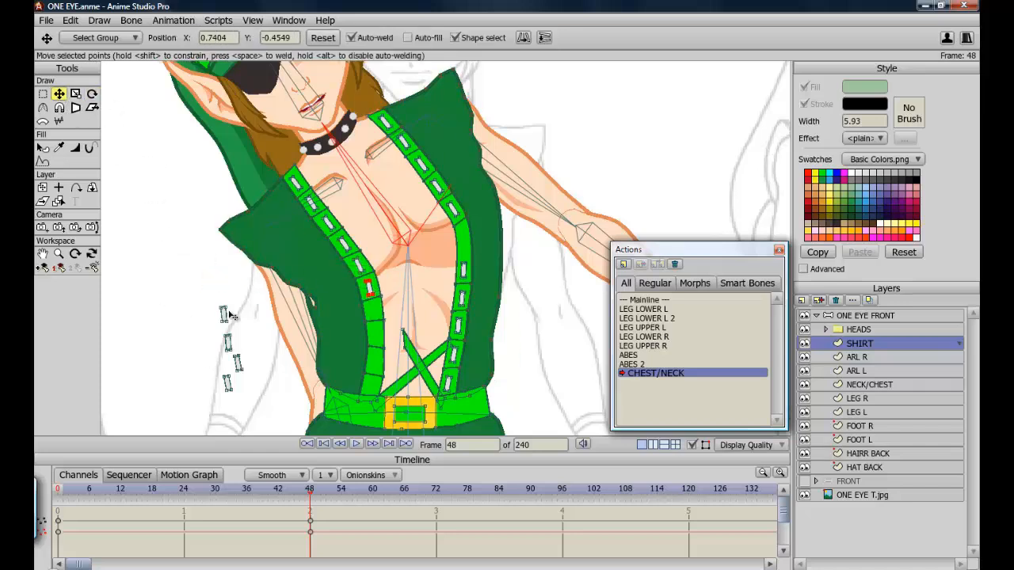
Move and rotate the left suspender's lower links back into place down to the belt.
left_click_drag(224, 313, 373, 310)
left_click_drag(228, 343, 375, 334)
left_click(92, 94)
left_click(60, 94)
left_click_drag(237, 363, 374, 360)
left_click(227, 384)
left_click(92, 94)
left_click(59, 95)
left_click_drag(227, 383, 371, 386)
left_click(92, 94)
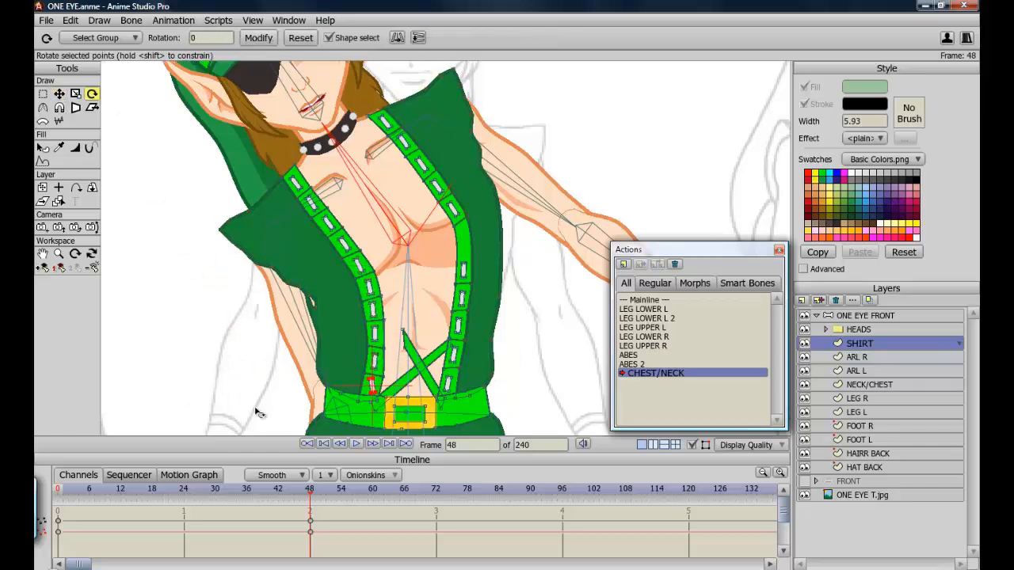
left_click(59, 94)
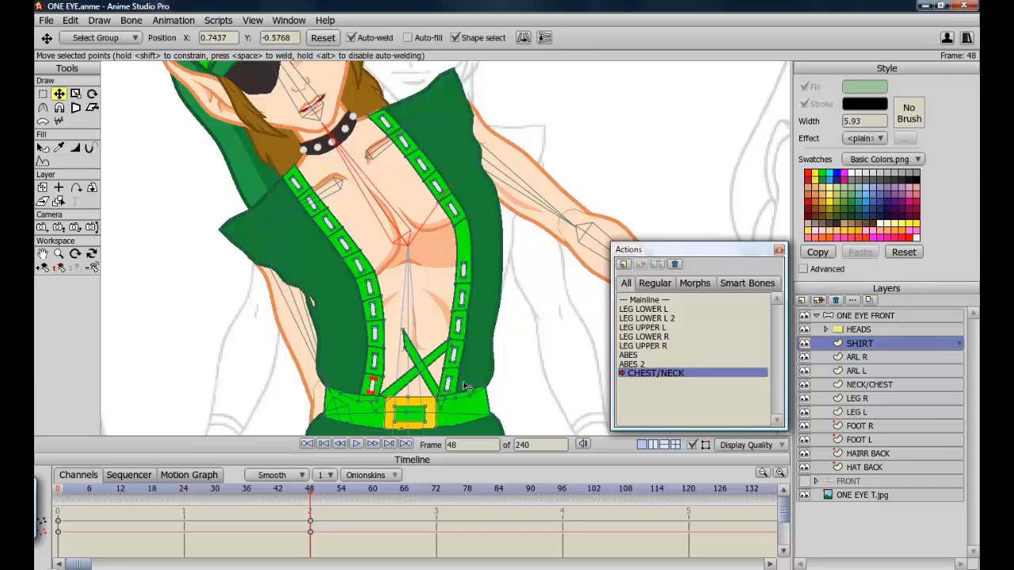
Reshape the right suspender strap's points and the crossing strap end to follow the bend.
left_click_drag(448, 346, 436, 336)
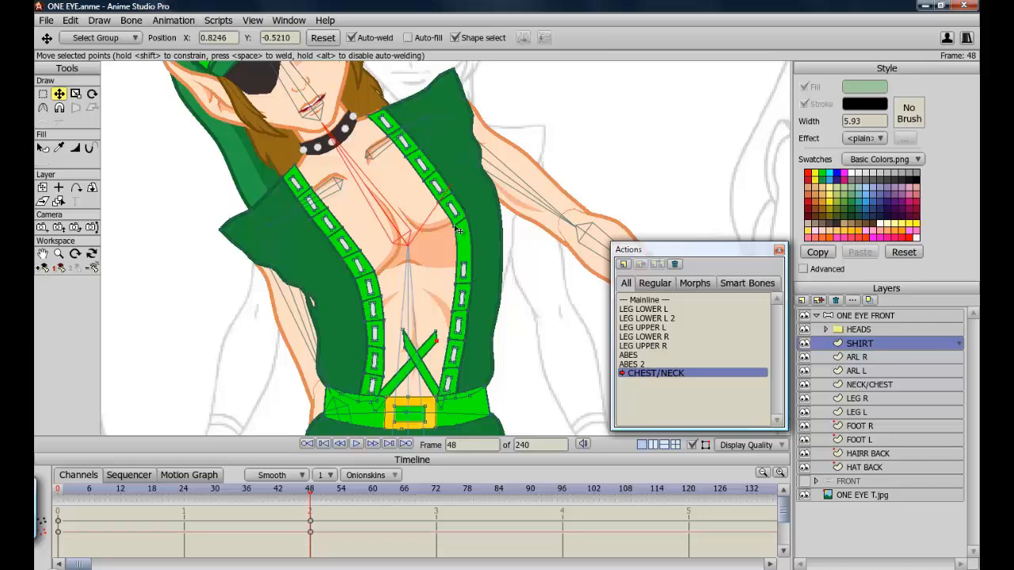
left_click_drag(449, 191, 440, 195)
left_click_drag(466, 228, 455, 231)
left_click(463, 270)
left_click(92, 95)
left_click(60, 94)
left_click(462, 298)
left_click(459, 325)
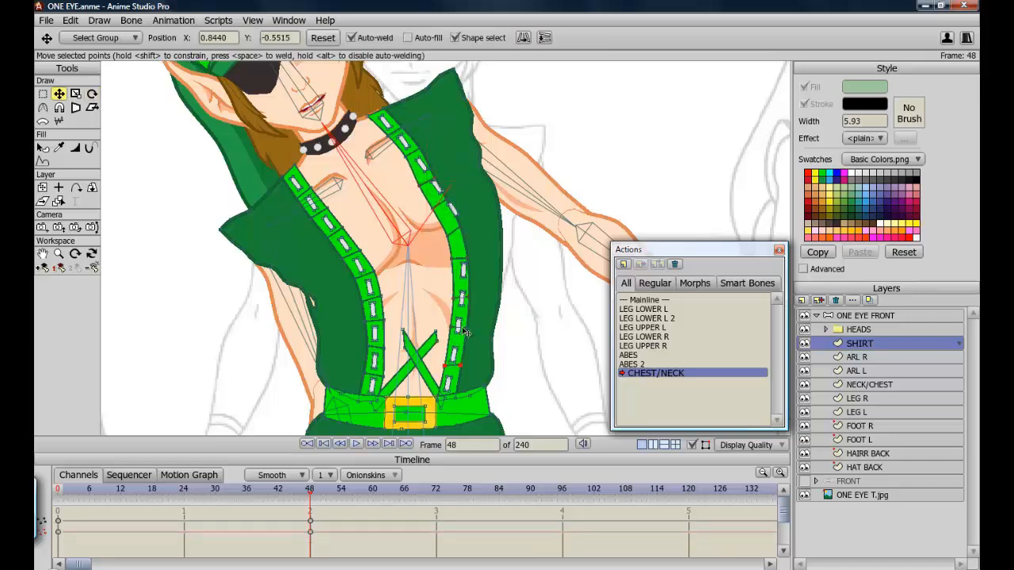
left_click_drag(423, 163, 446, 218)
Move and rotate the right suspender's upper links into place along the strap.
left_click(92, 94)
left_click(60, 94)
left_click(92, 94)
left_click(60, 94)
left_click(91, 94)
left_click(59, 94)
left_click(92, 94)
left_click(60, 94)
left_click_drag(463, 270, 457, 246)
left_click(92, 95)
left_click(59, 94)
left_click(92, 95)
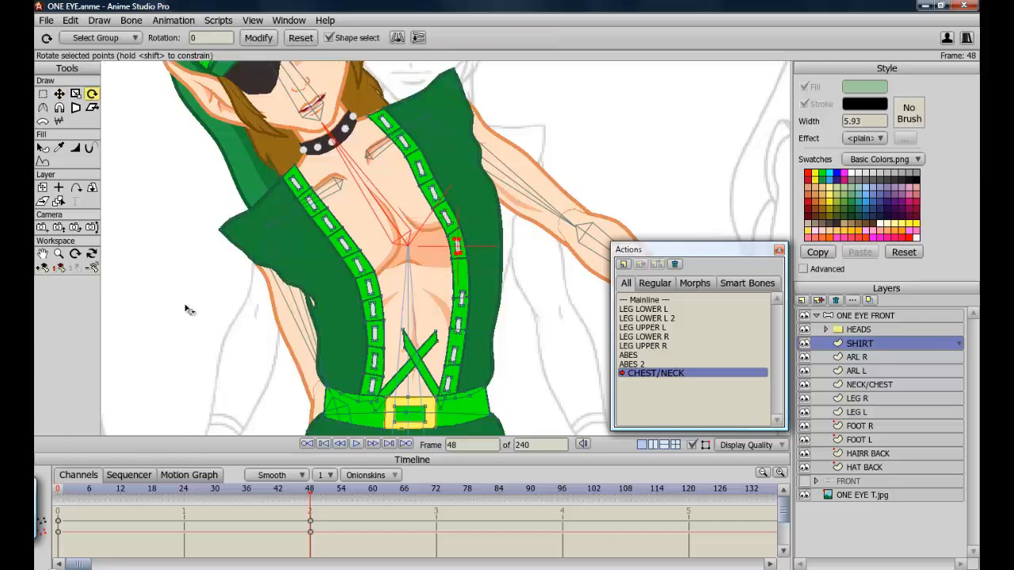
left_click(59, 95)
Reposition the right suspender's lower links and the crossed strap over the belly.
left_click_drag(462, 298, 461, 277)
left_click(92, 94)
left_click(60, 94)
left_click_drag(459, 326, 461, 311)
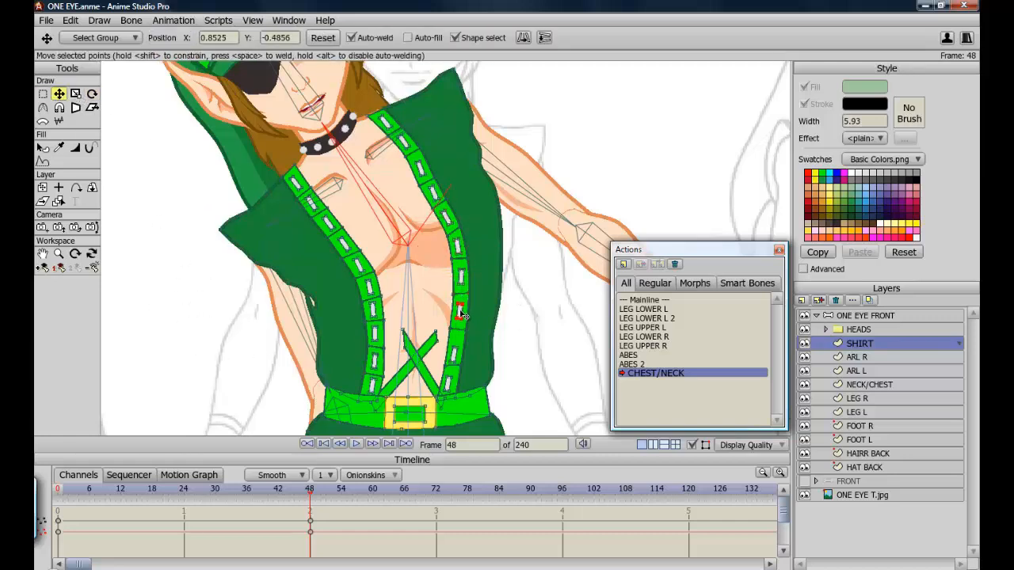
left_click_drag(454, 354, 456, 343)
left_click_drag(448, 384, 450, 379)
left_click_drag(437, 337, 384, 355)
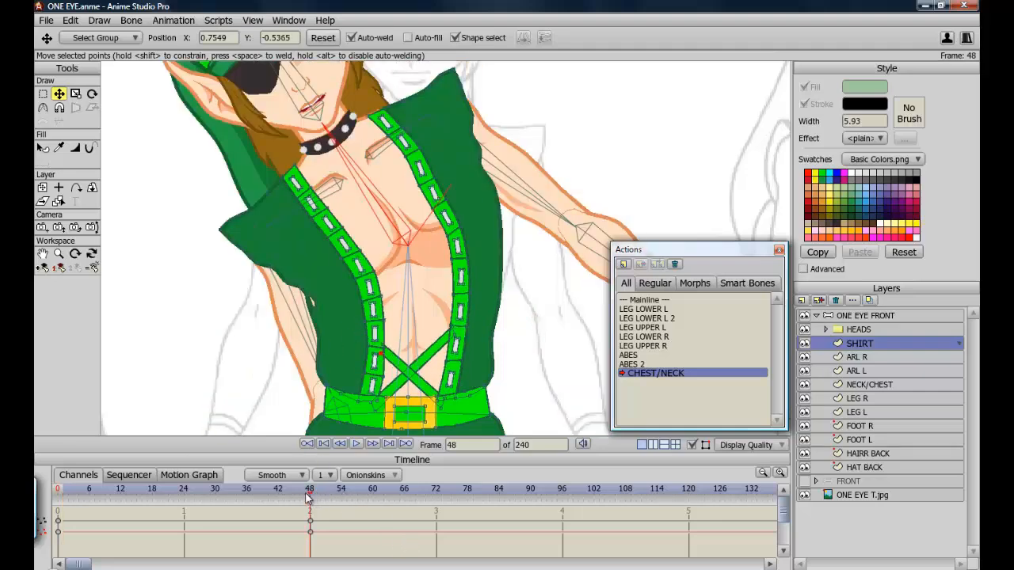
Toggle the SHIRT layer's visibility to inspect the reshaped suspenders against the body.
mouse_move(309, 497)
left_mouse_down()
mouse_move(67, 497)
mouse_move(122, 478)
mouse_move(333, 515)
mouse_move(313, 507)
left_mouse_up()
scroll(219, 151, "up", 2)
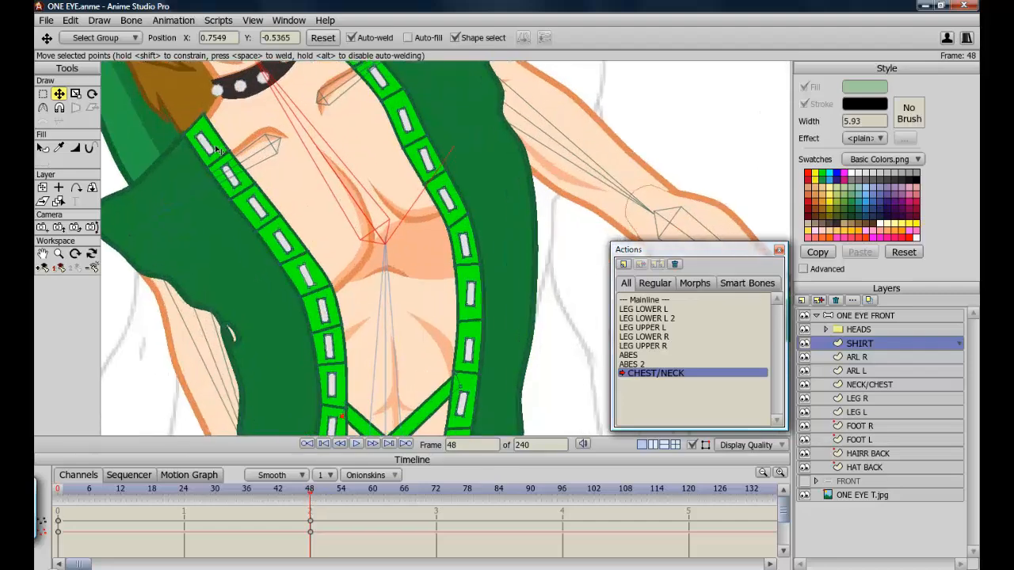
left_click(804, 344)
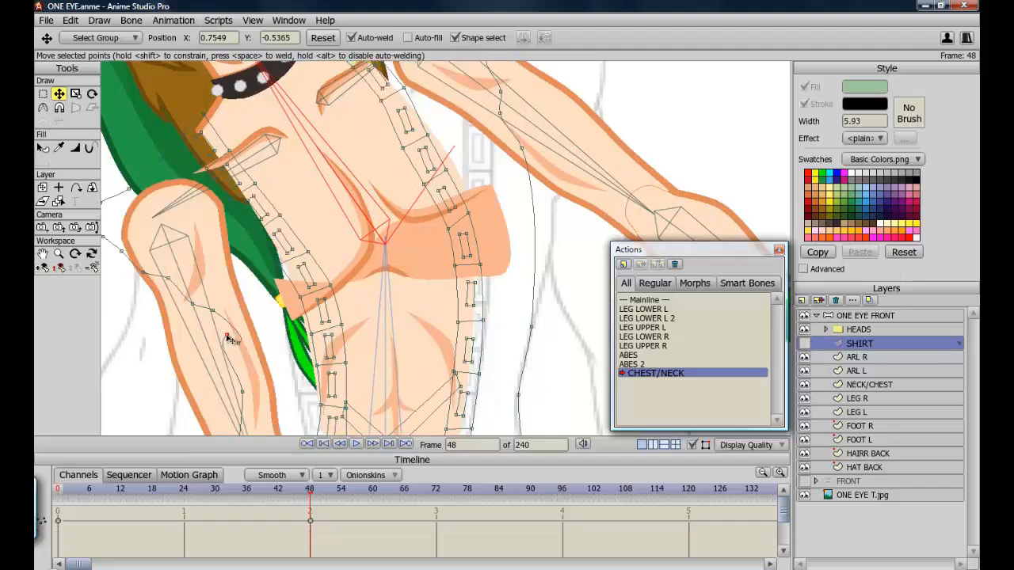
left_click(230, 347)
left_click(803, 344)
scroll(420, 377, "down", 2)
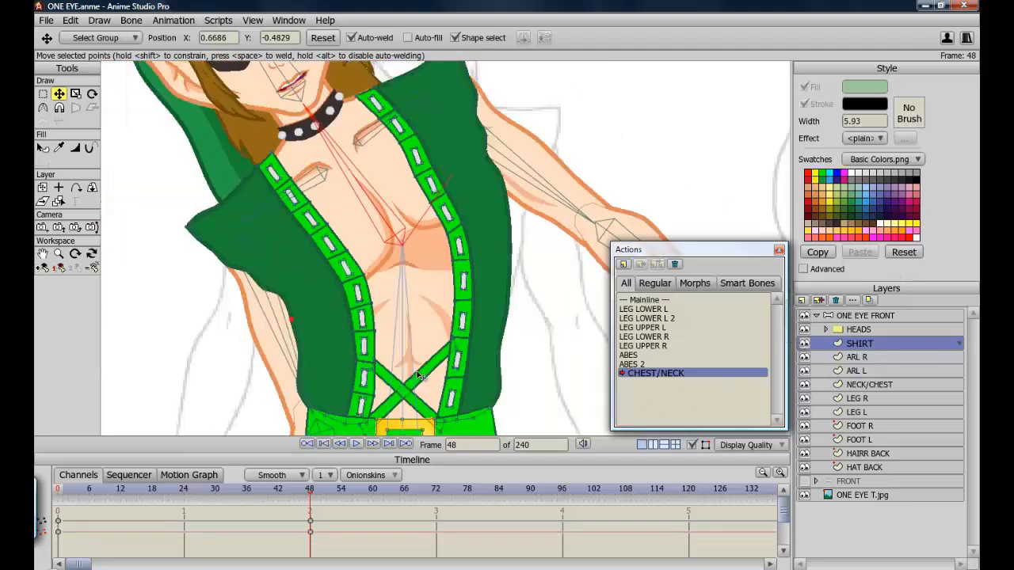
On the NECK/CHEST layer, select the chest crease points and move and rotate them to follow the bent chest.
left_click(864, 385)
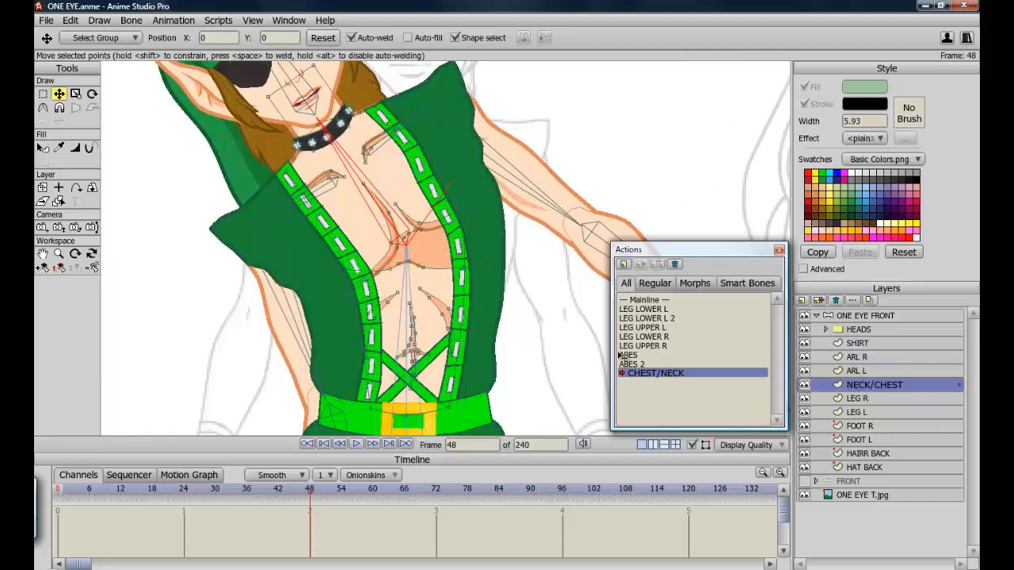
scroll(420, 271, "up", 3)
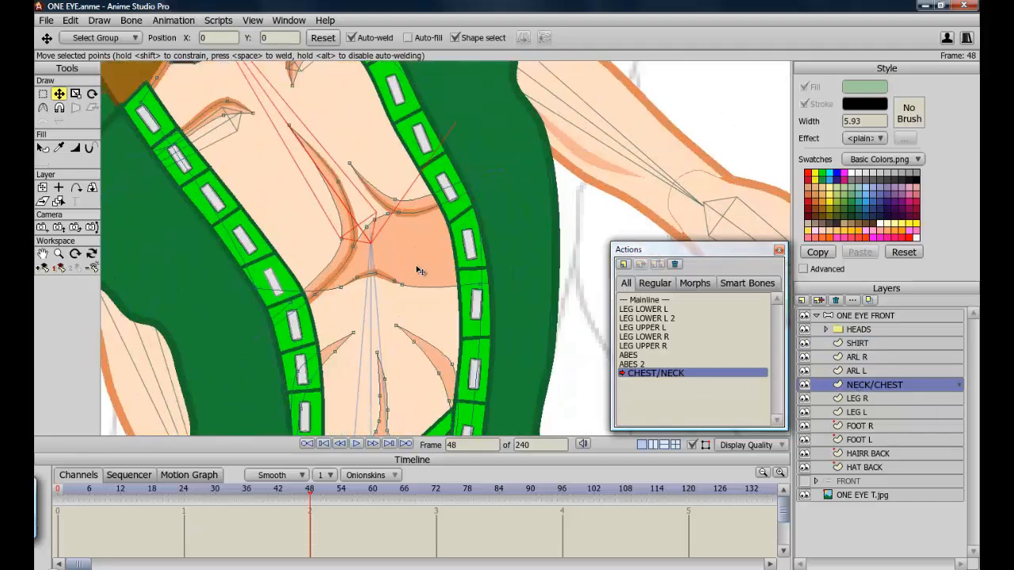
scroll(420, 271, "down", 1)
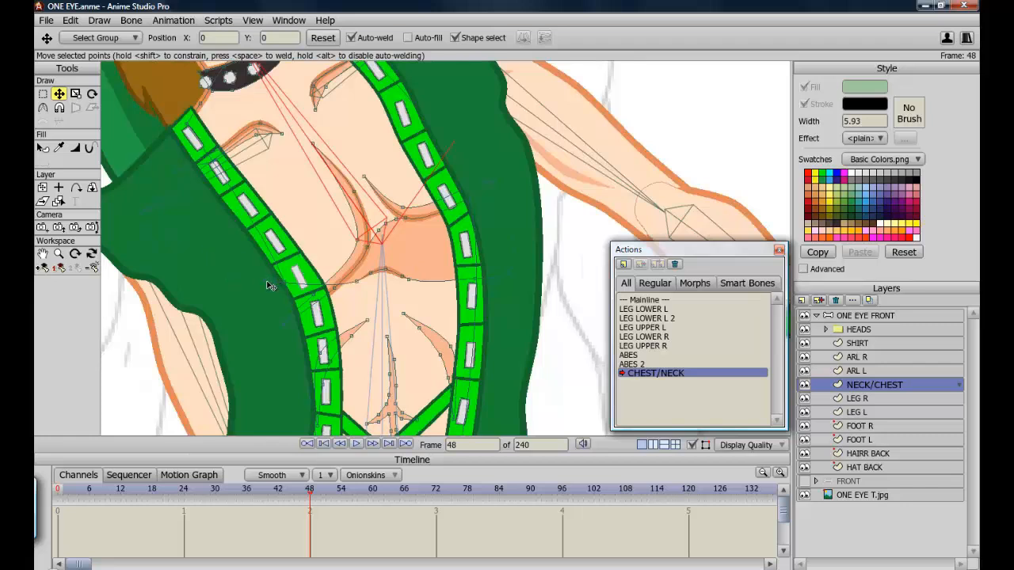
left_click(293, 340)
left_click(510, 274)
key("ctrl+z")
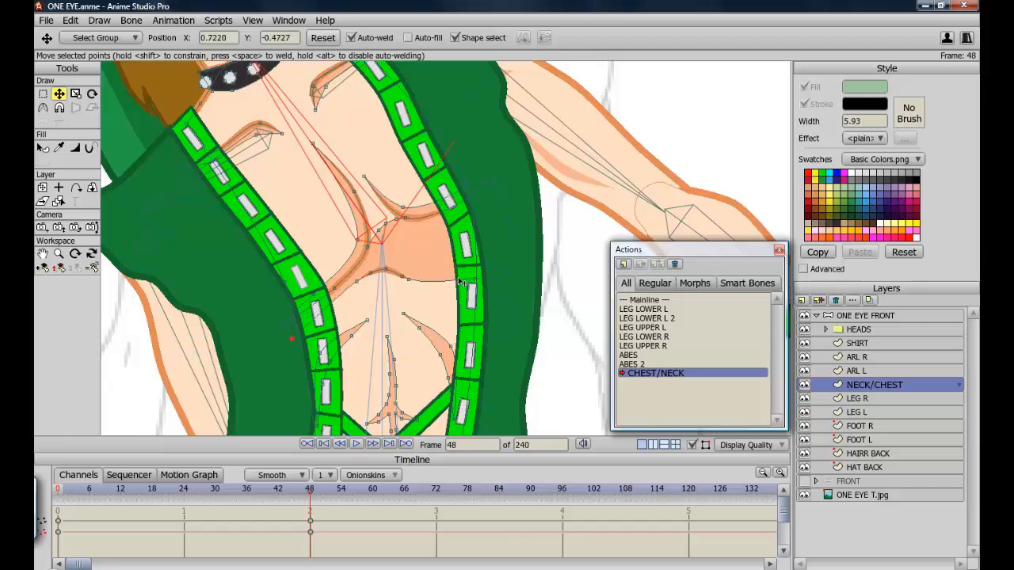
left_click(386, 275)
key("ctrl+z")
key("g")
left_click(382, 275)
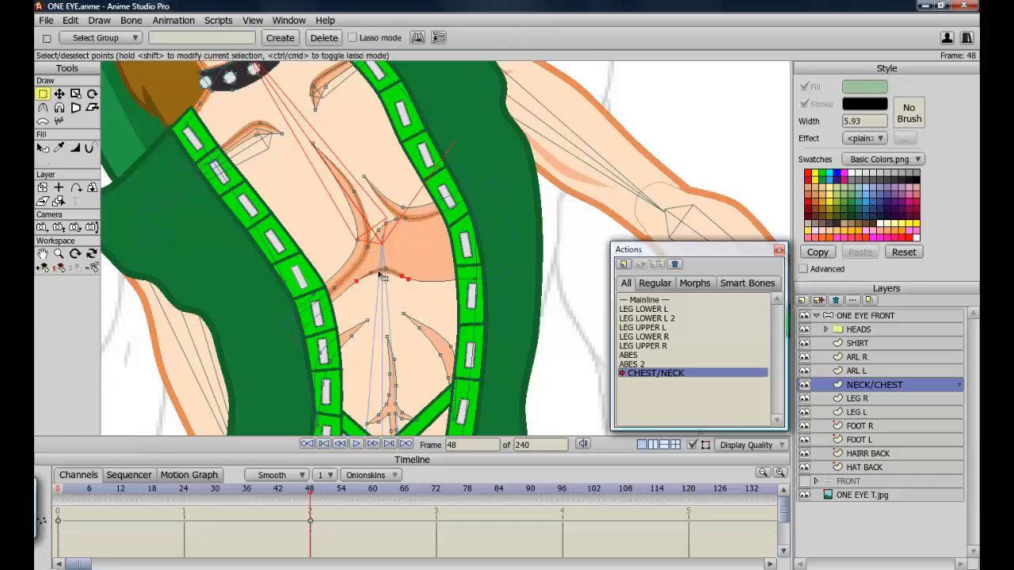
left_click_drag(364, 262, 403, 293)
left_click(92, 93)
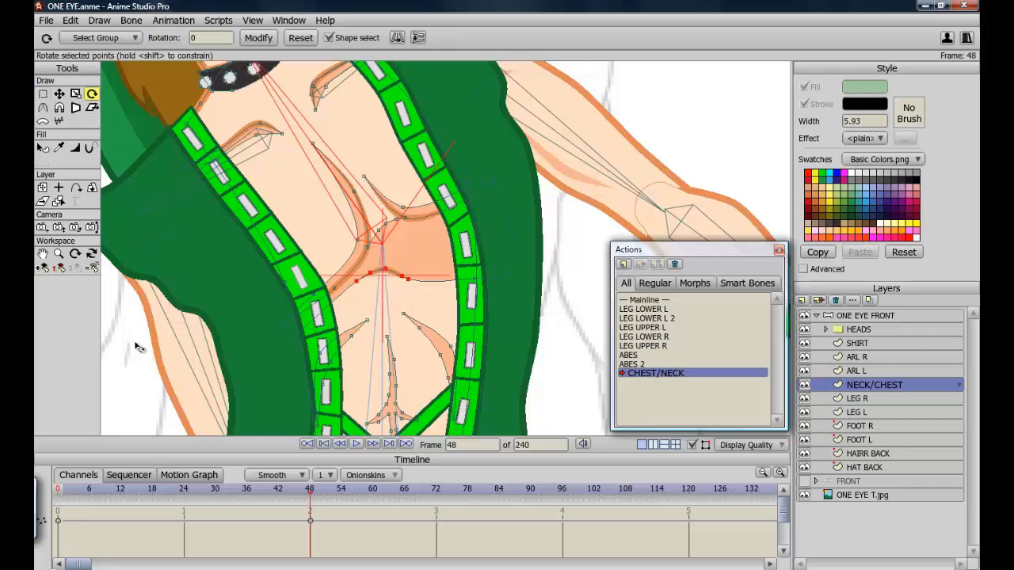
left_click_drag(140, 357, 152, 373)
left_click(59, 94)
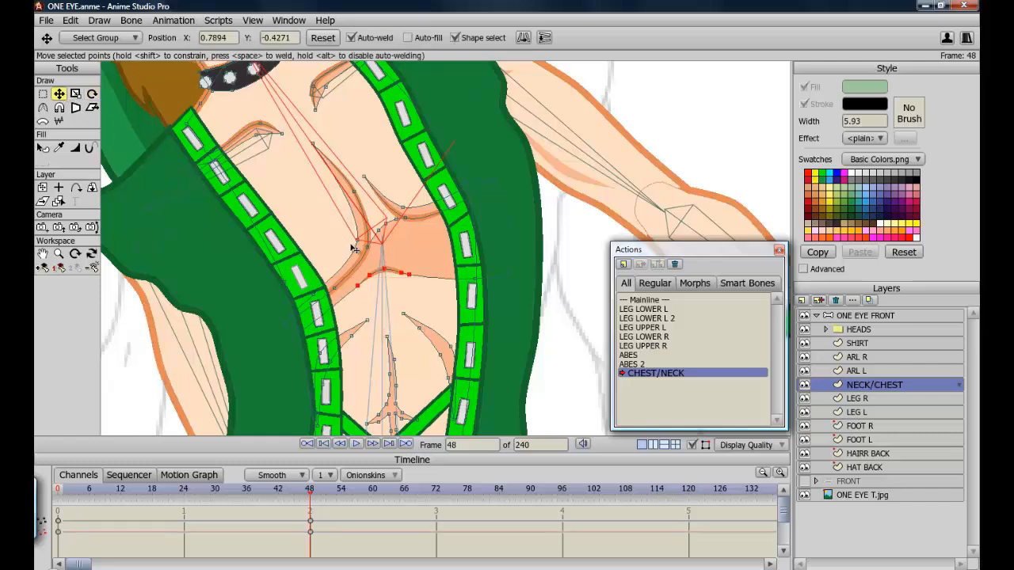
mouse_move(390, 285)
left_mouse_down()
mouse_move(385, 278)
mouse_move(400, 273)
left_mouse_up()
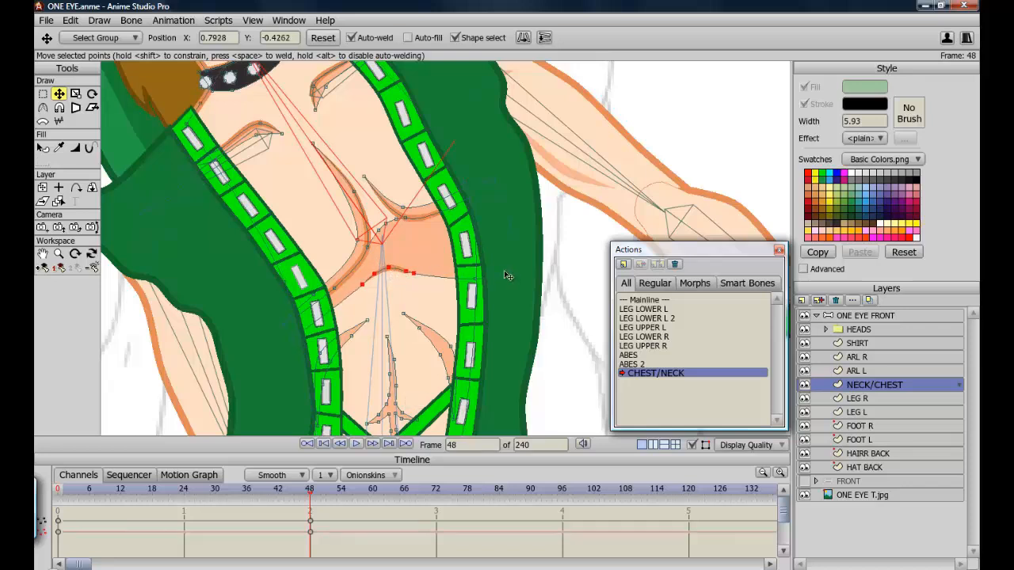
Drag the pectoral outline points into place along the bent chest.
left_click(504, 242)
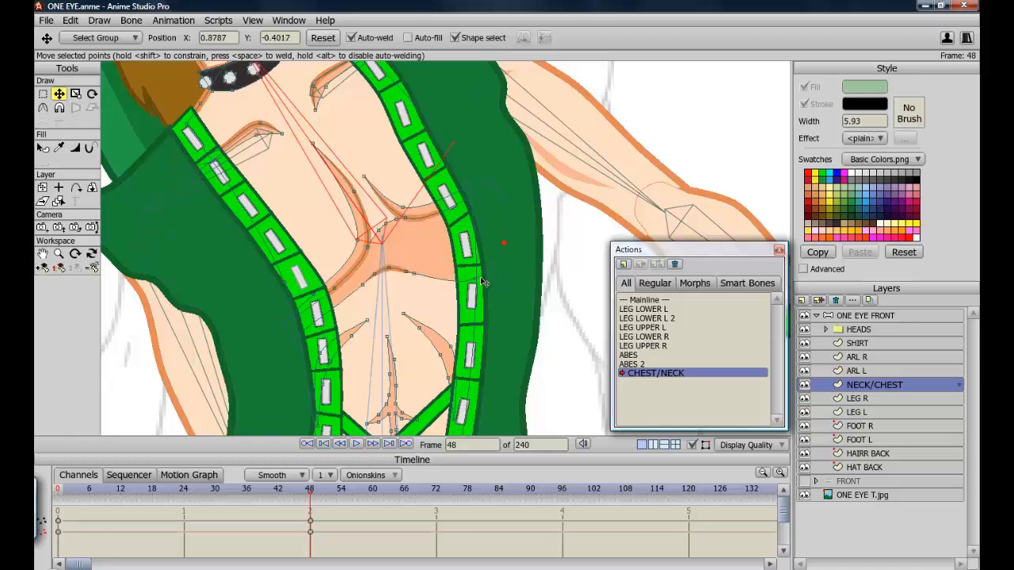
left_click(478, 284)
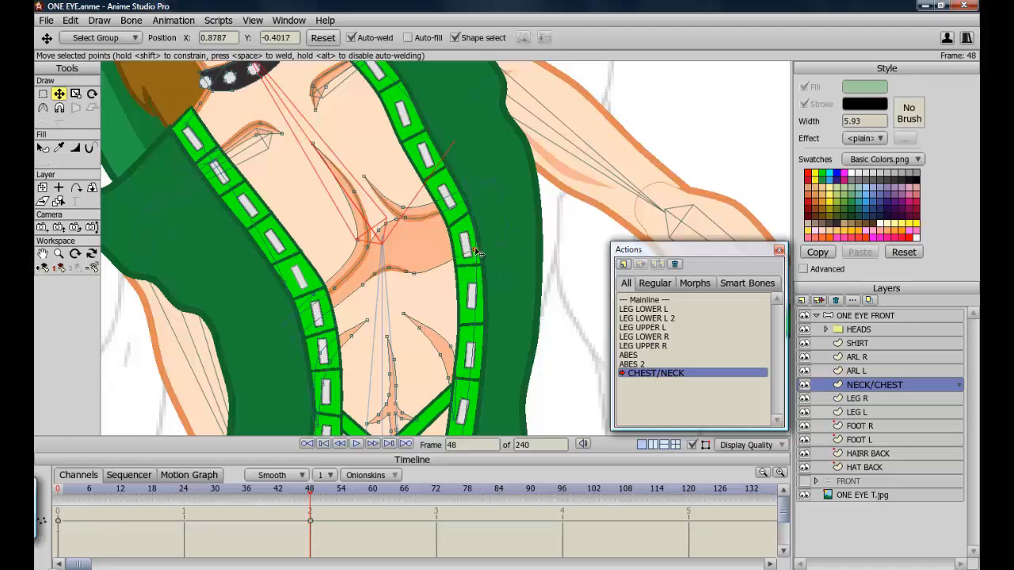
left_click_drag(504, 242, 462, 230)
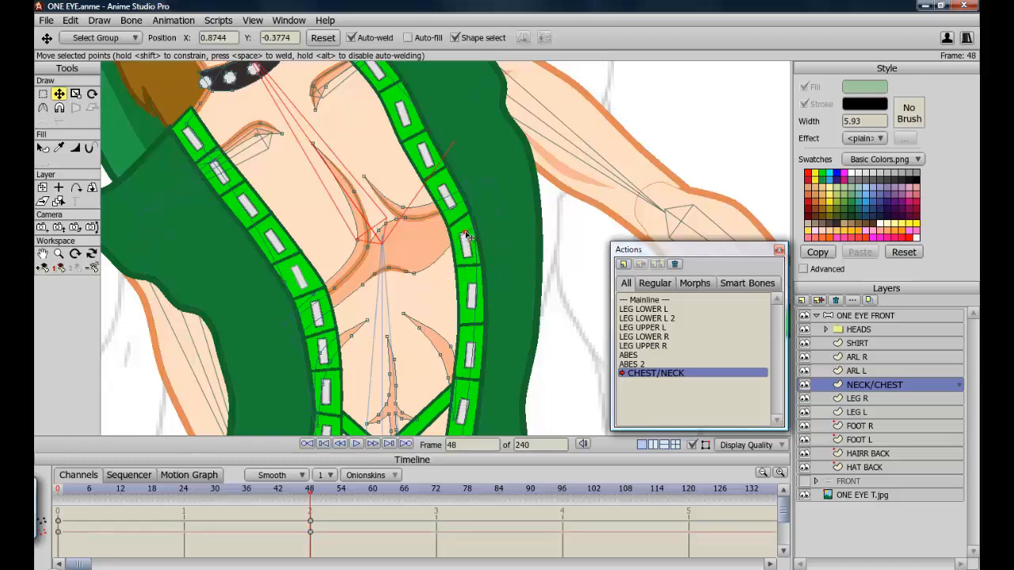
left_click_drag(418, 274, 355, 298)
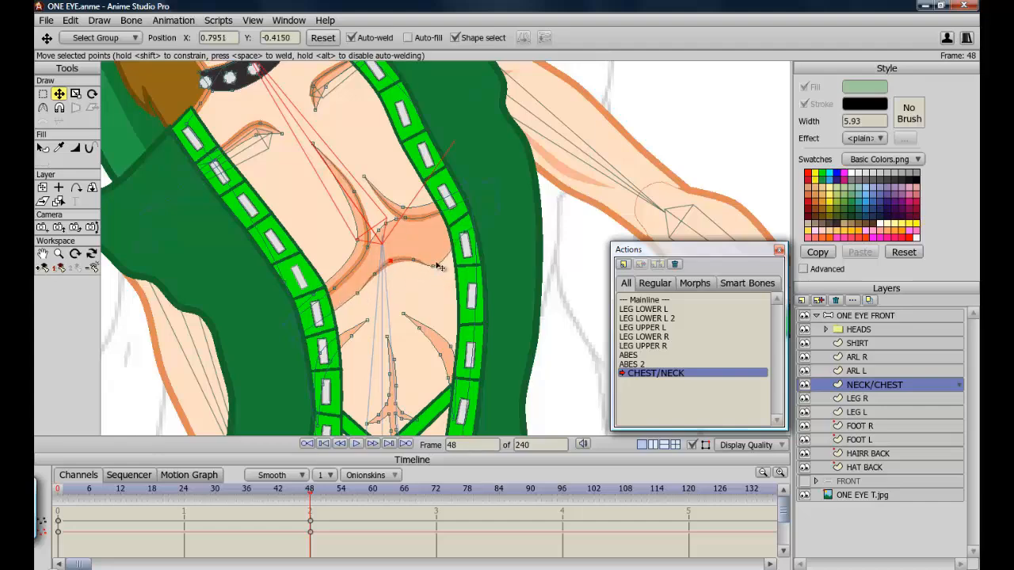
left_click_drag(437, 267, 465, 239)
left_click(496, 215)
scroll(475, 207, "down", 4)
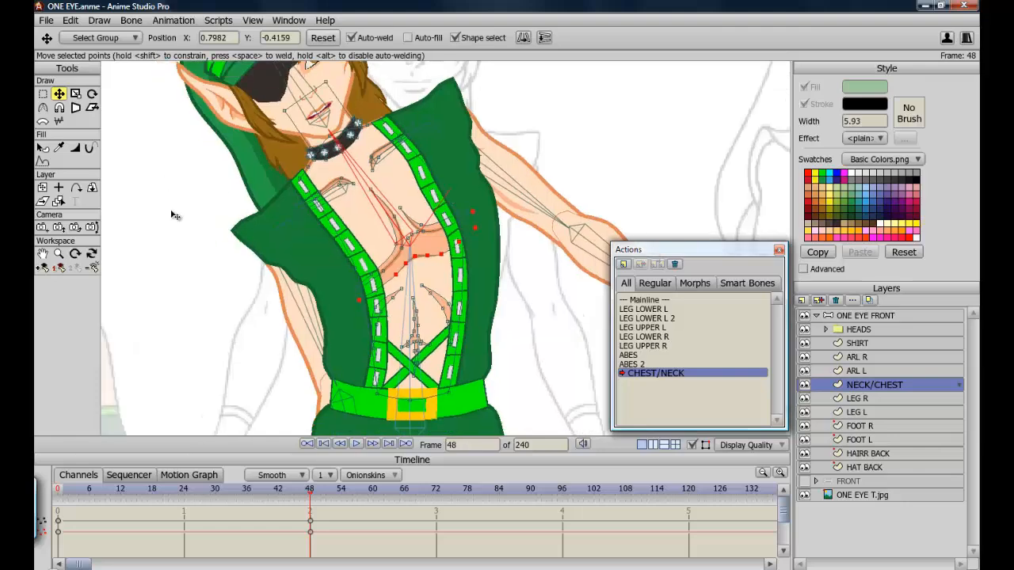
Select the abdominal line points on the NECK/CHEST layer and nudge them to sit on the bent torso.
left_click(43, 94)
left_click_drag(311, 493, 312, 516)
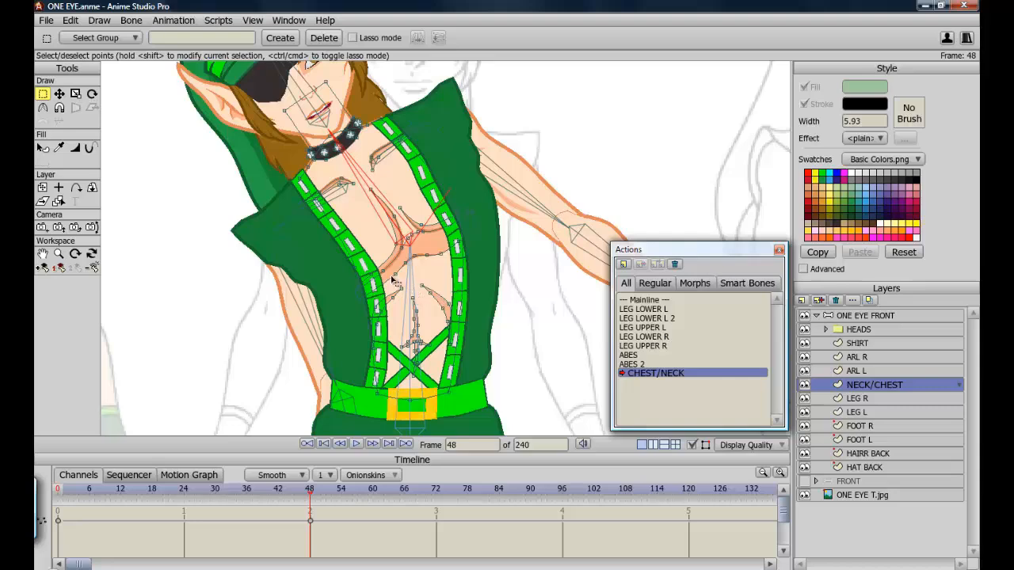
scroll(394, 281, "up", 2)
left_click(59, 93)
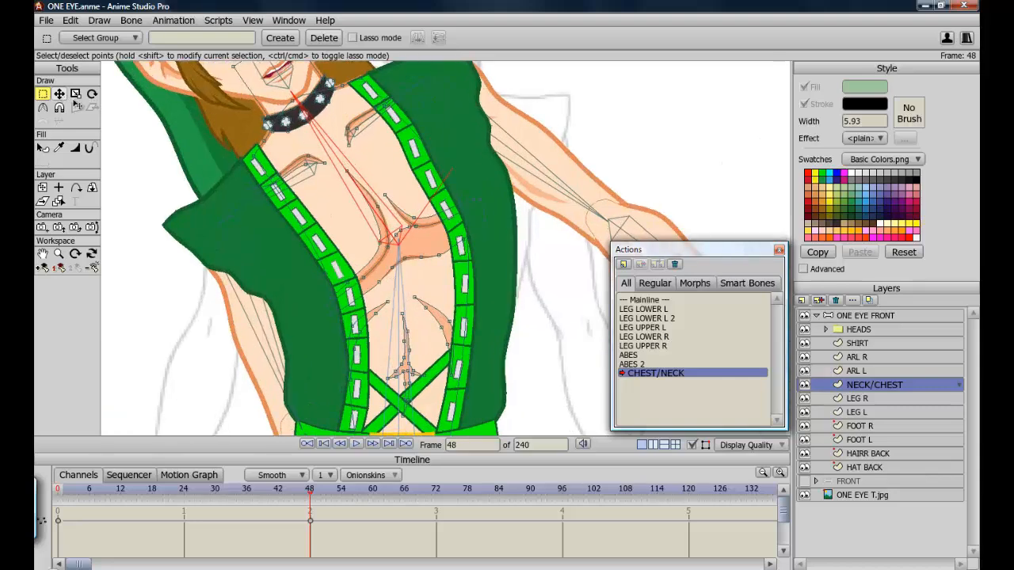
key("ctrl+a")
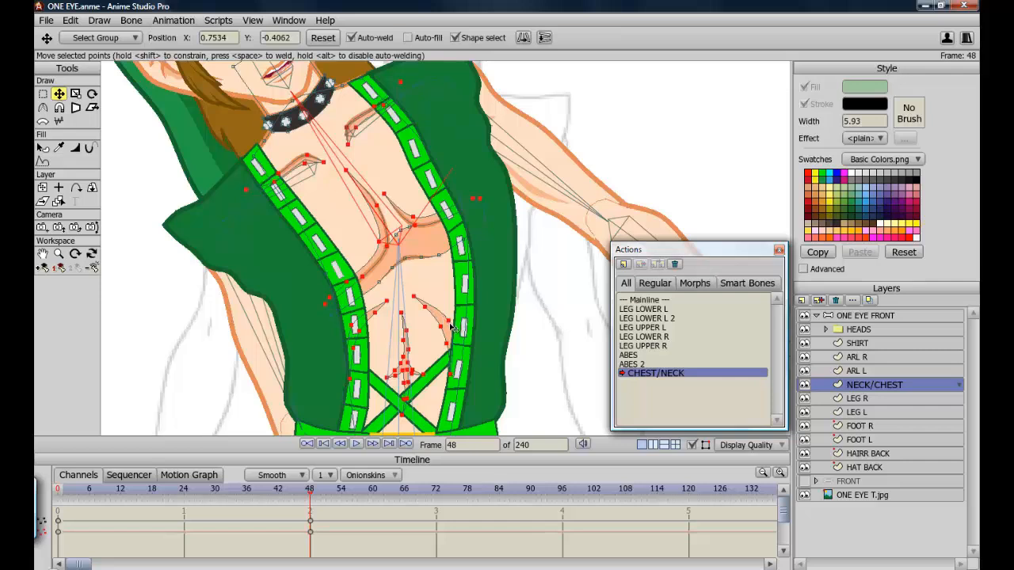
left_click(449, 326)
key("r")
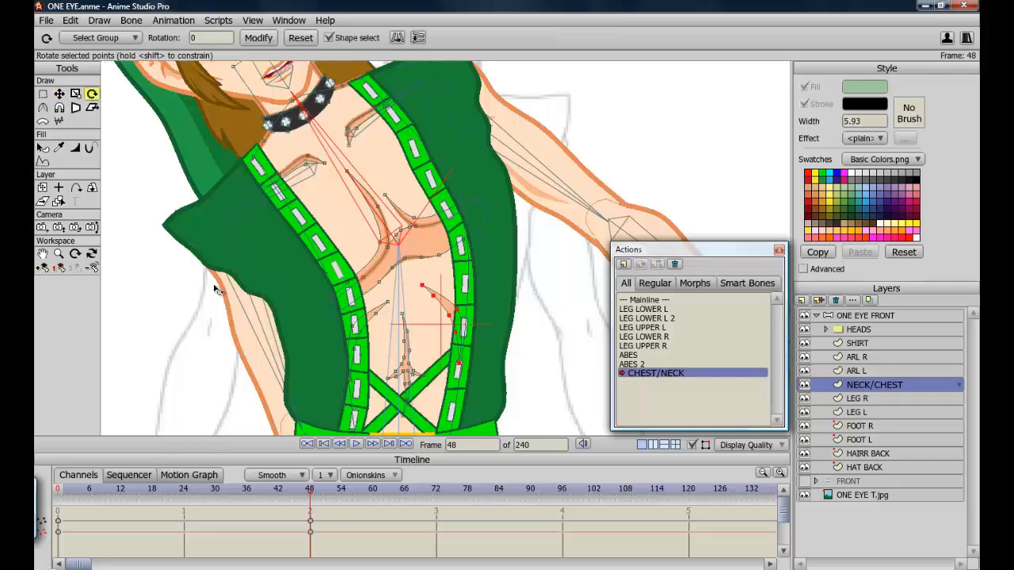
key("t")
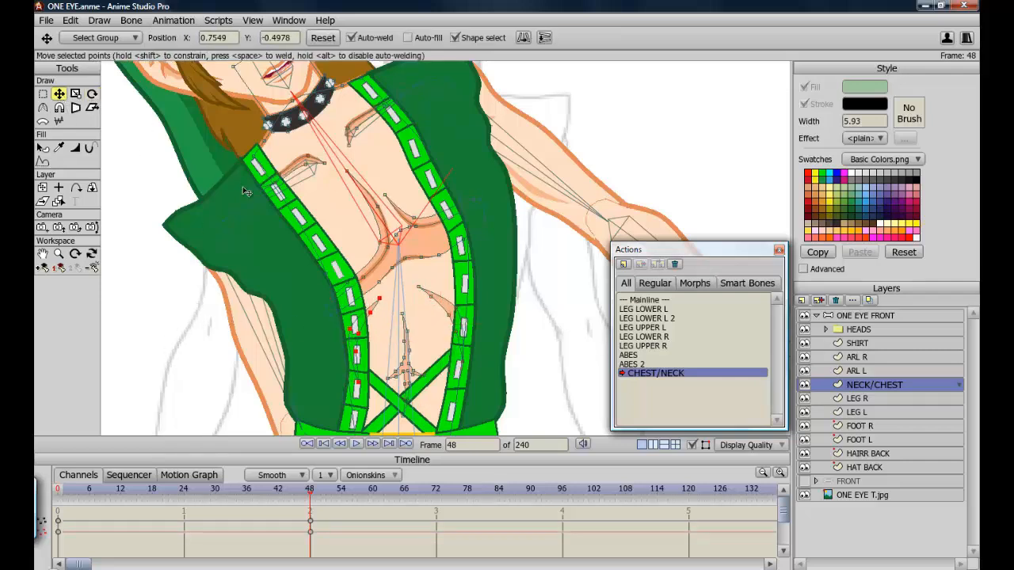
mouse_move(409, 326)
left_mouse_down()
mouse_move(409, 360)
mouse_move(401, 317)
left_mouse_up()
Scrub the timeline between frame 0 and frame 48 to compare the chest correction.
left_click_drag(309, 492, 56, 454)
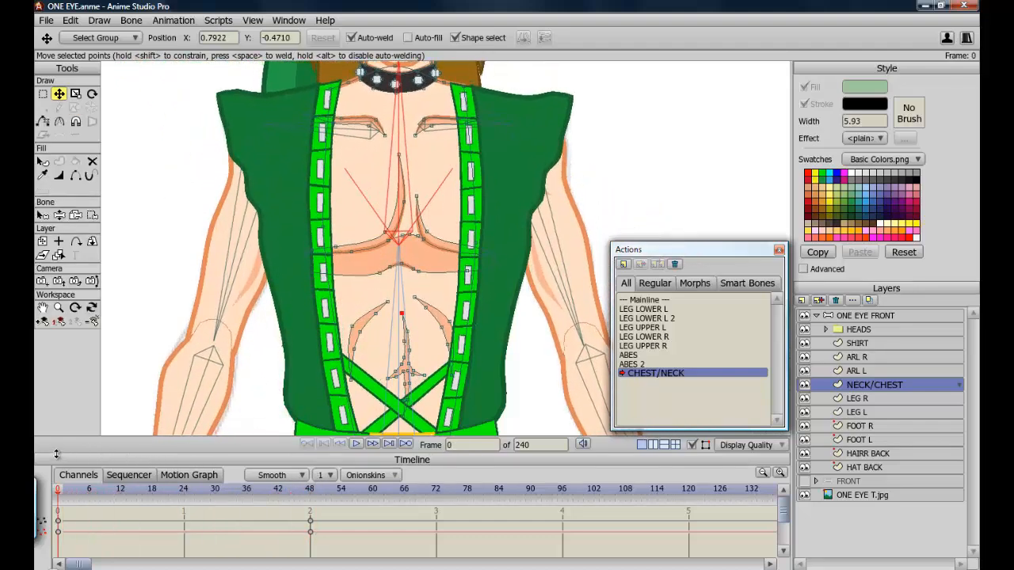
left_click(310, 493)
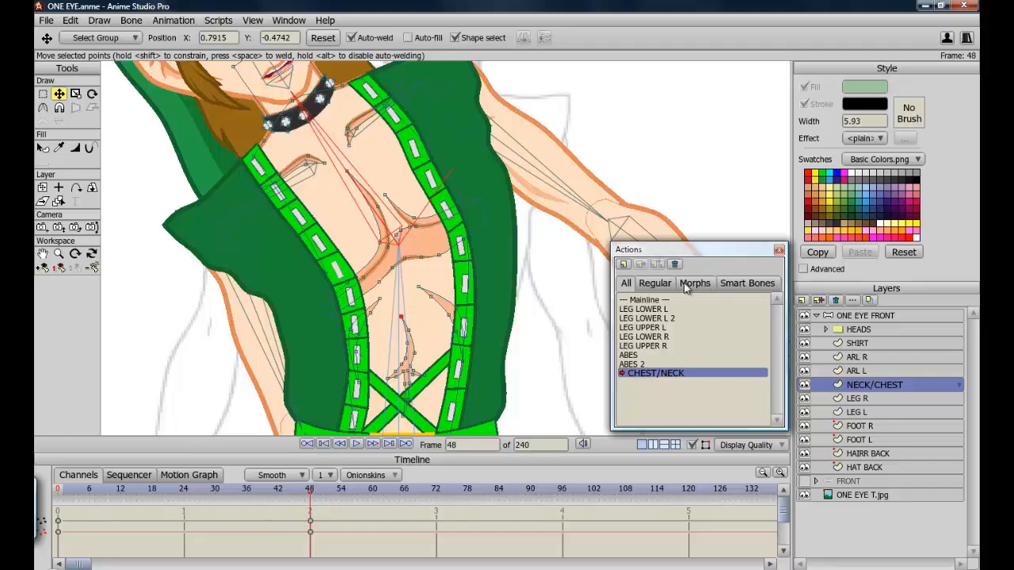
Leave the action, create a CHEST/NECK 2 action, and bend the chest bone the opposite way at frame 48.
left_click(652, 300)
double_click(652, 301)
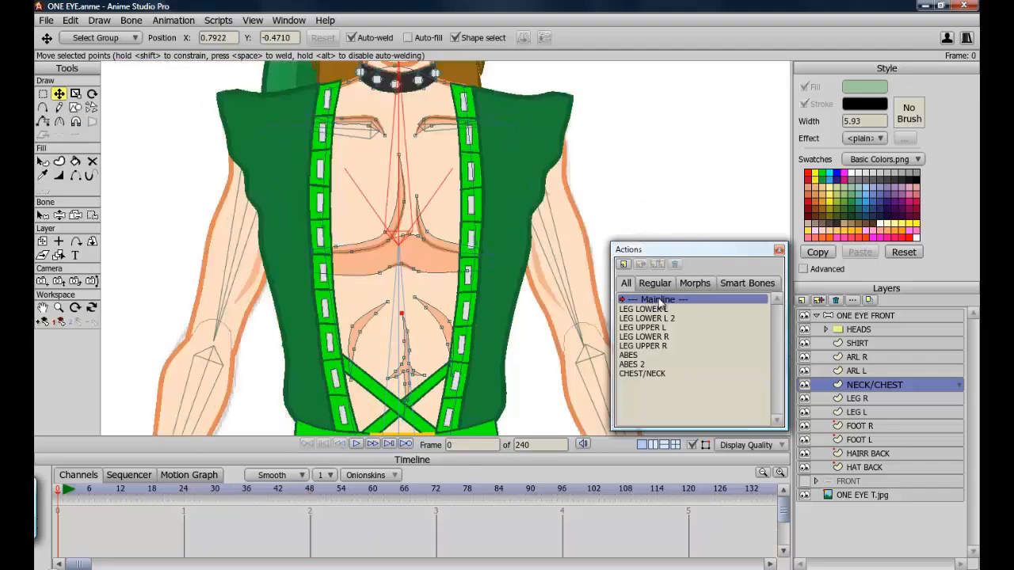
left_click(860, 317)
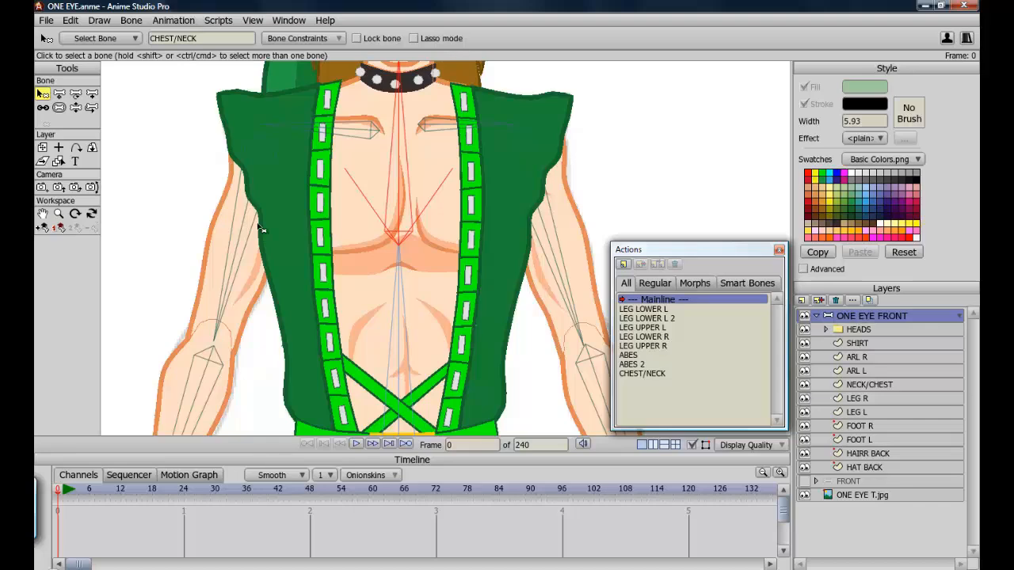
scroll(261, 229, "down", 3)
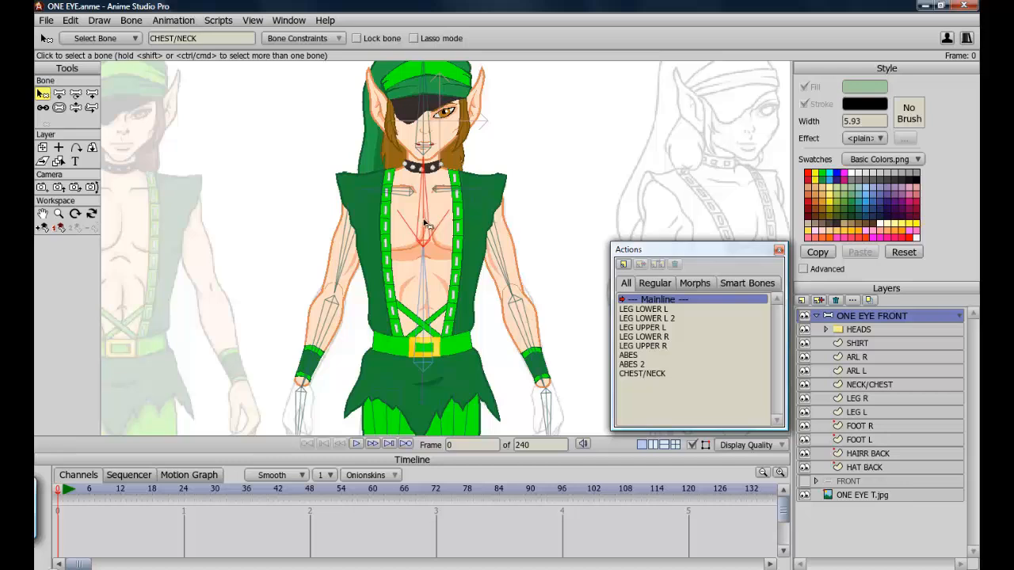
left_click(46, 230)
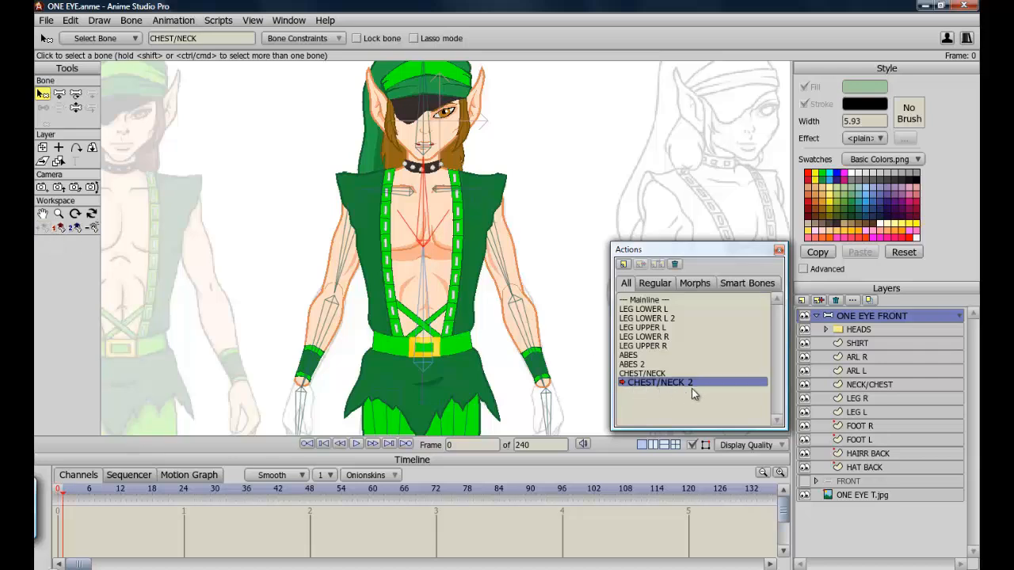
left_click(310, 489)
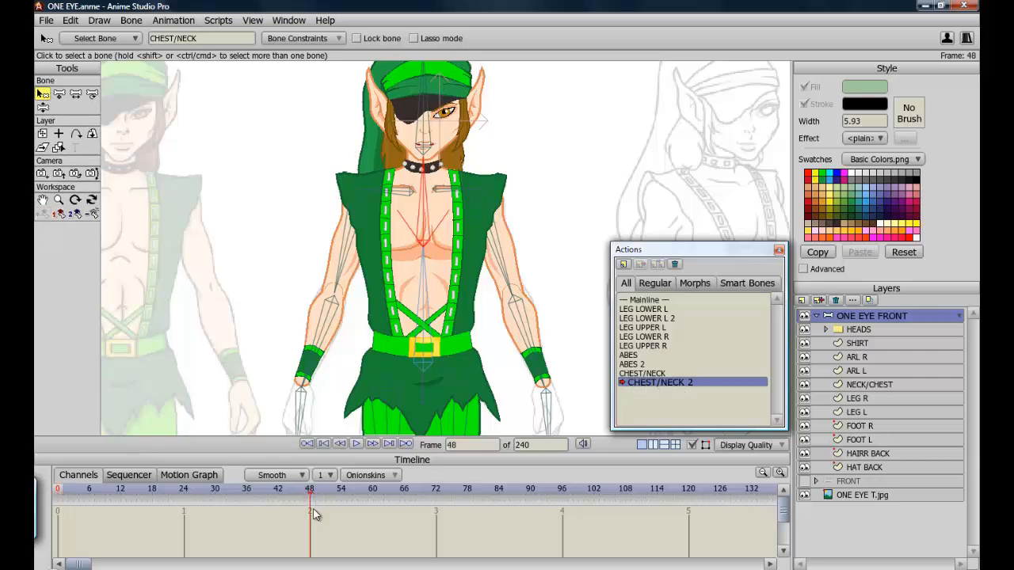
left_click(43, 107)
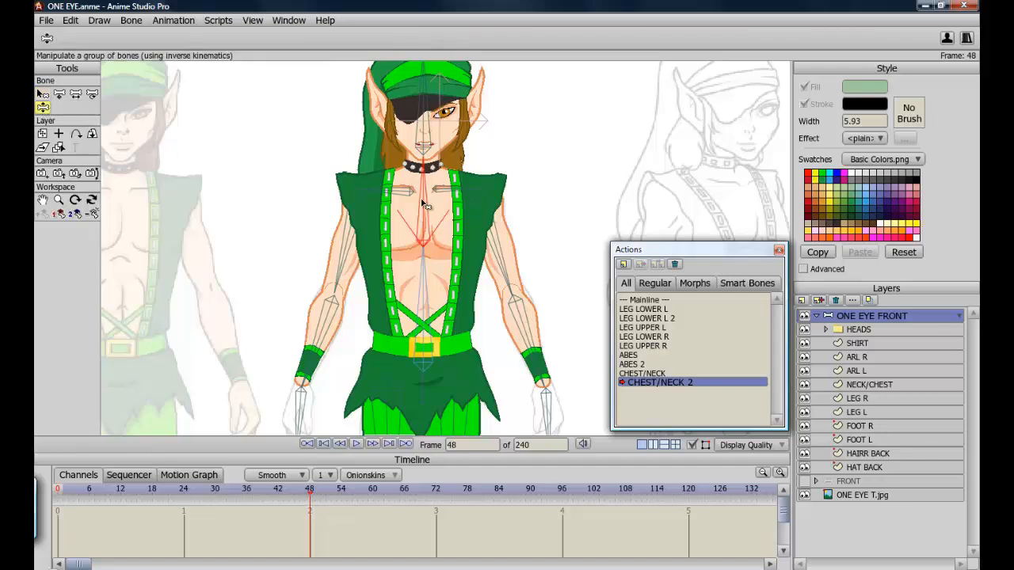
left_click_drag(425, 206, 475, 240)
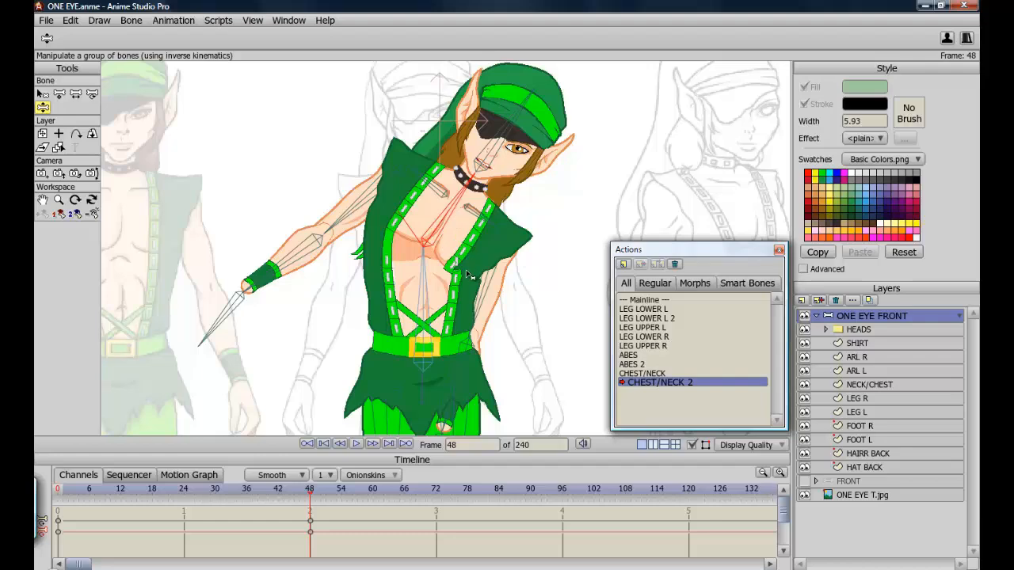
On the SHIRT layer, move a group of the right suspender's upper links off the strap out of the way.
scroll(470, 274, "up", 5)
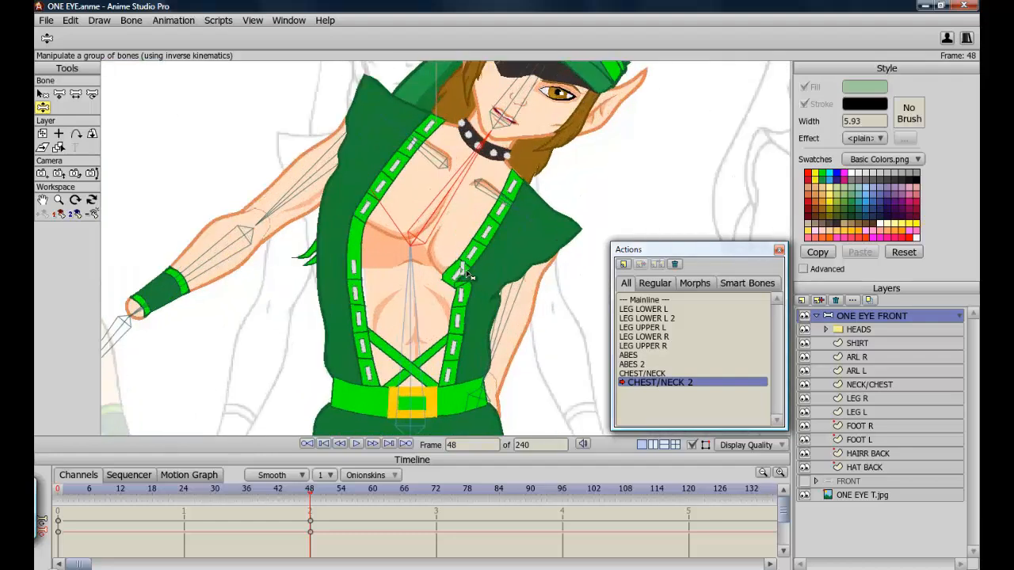
scroll(468, 274, "up", 1)
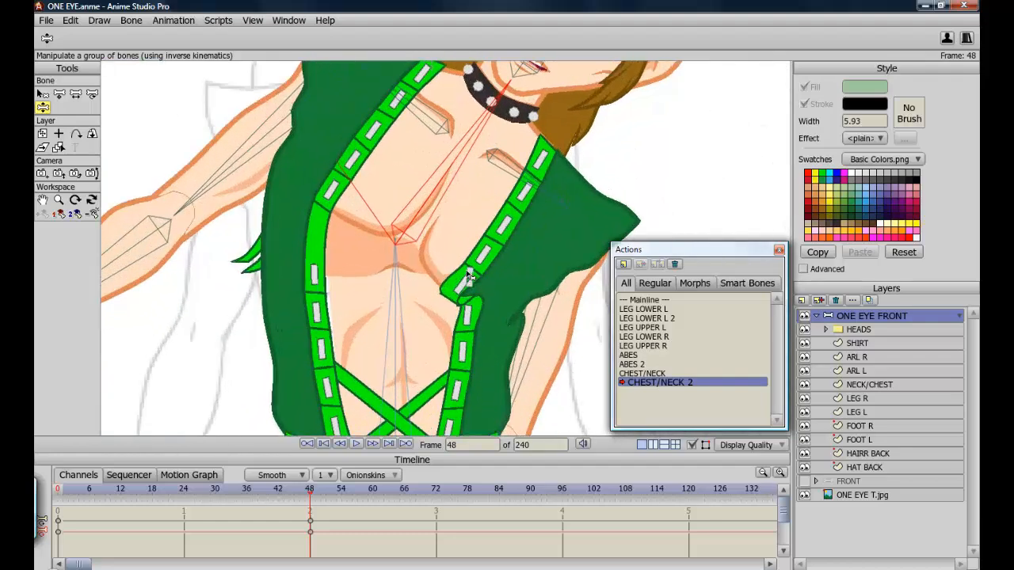
scroll(468, 274, "down", 1)
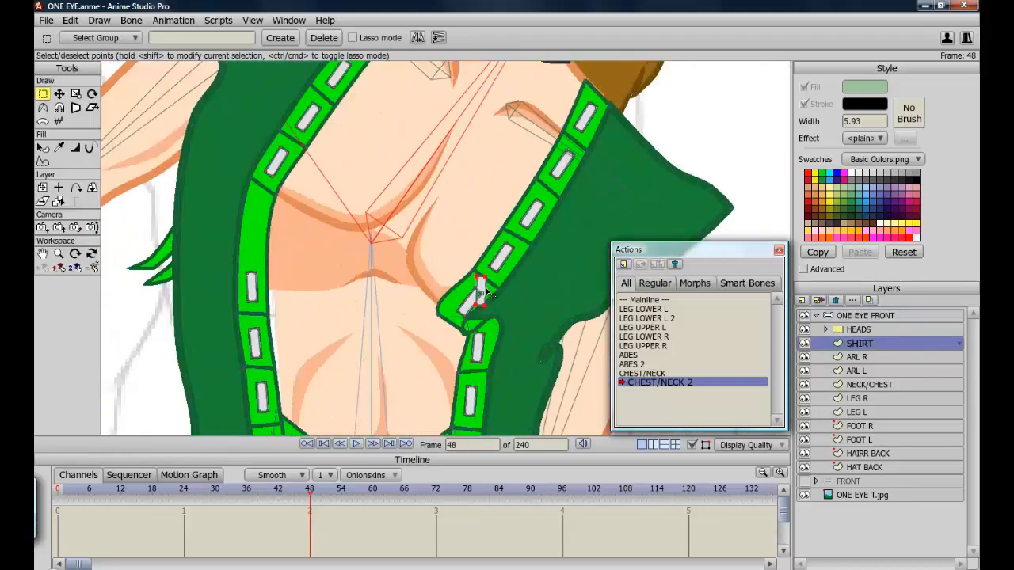
key("t")
left_click_drag(501, 263, 738, 115)
scroll(393, 295, "down", 3)
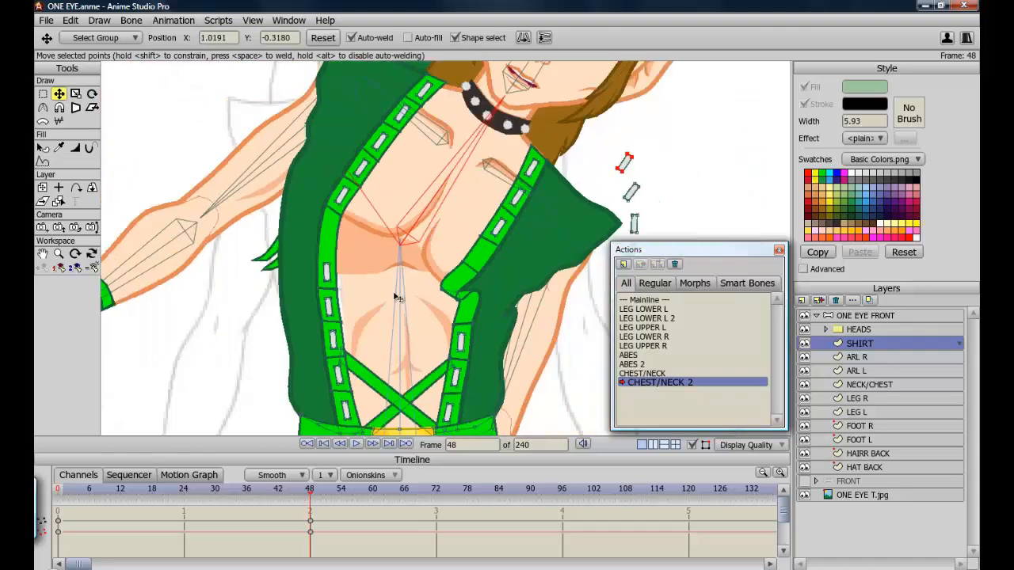
On the SHIRT layer, move the set-aside right suspender links back onto the bent strap's upper part.
left_click_drag(447, 288, 489, 241)
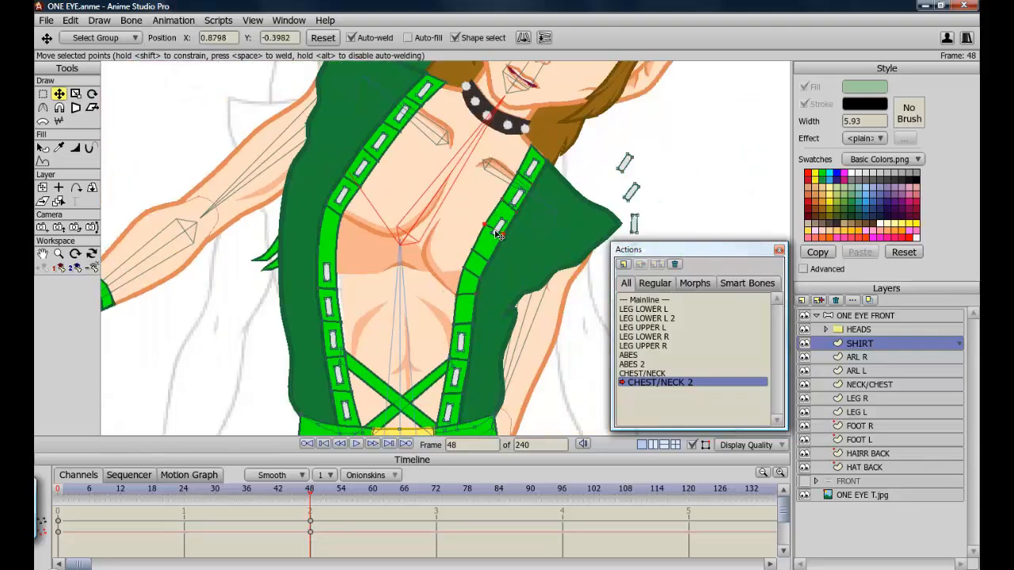
left_click_drag(482, 276, 583, 343)
left_click_drag(457, 334, 454, 340)
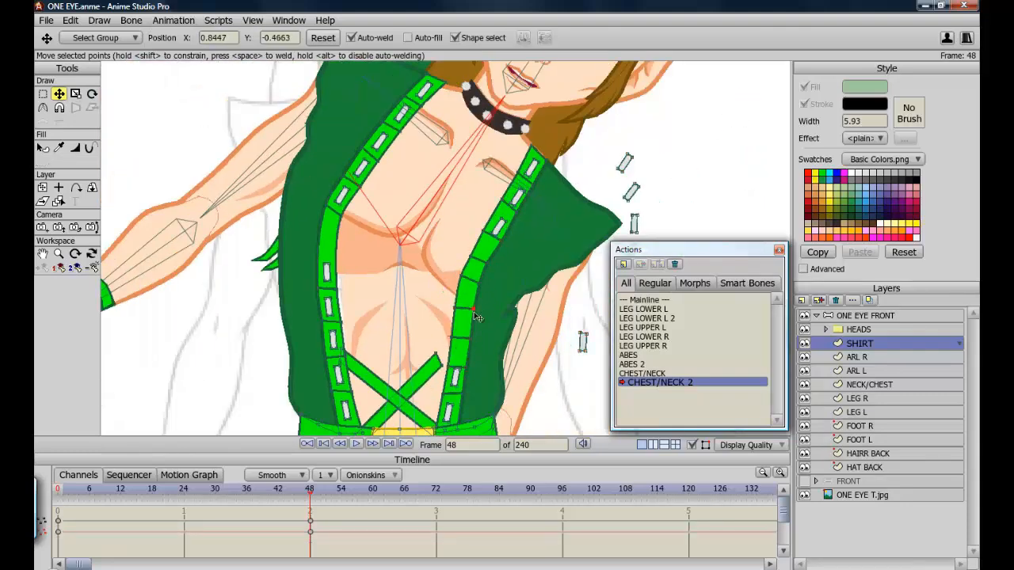
mouse_move(475, 303)
left_mouse_down()
mouse_move(473, 313)
mouse_move(478, 290)
left_mouse_up()
left_click_drag(498, 226, 501, 220)
left_click_drag(485, 265, 489, 260)
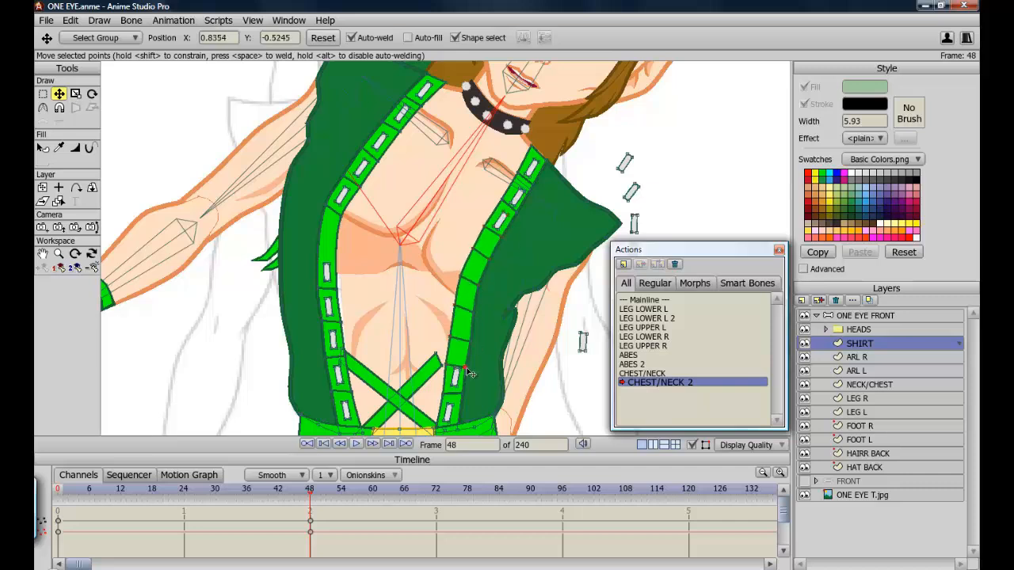
left_click_drag(629, 166, 498, 252)
left_click_drag(634, 195, 479, 270)
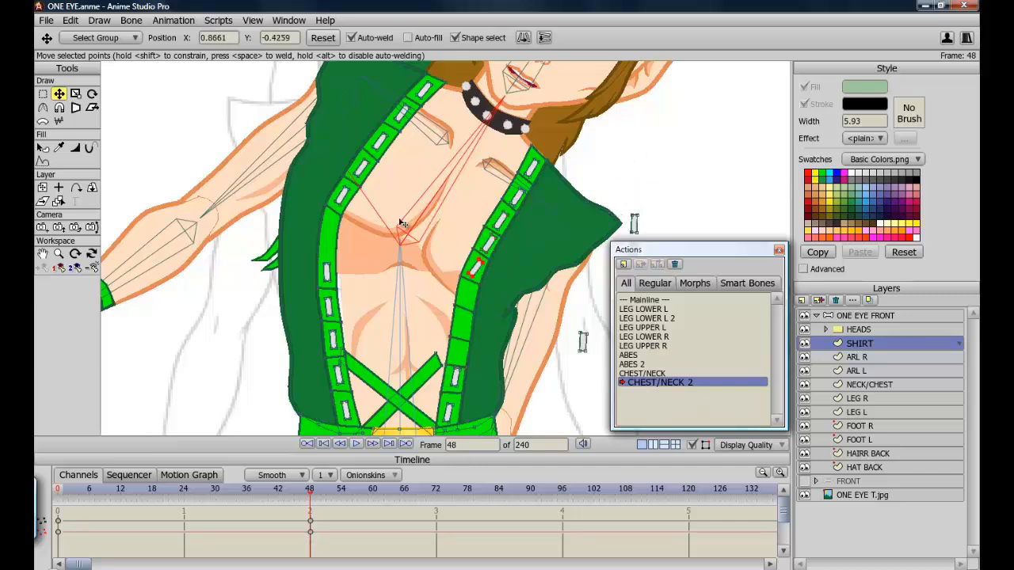
Move and rotate the remaining right suspender links onto the lower part of the bent strap.
left_click(92, 94)
left_click_drag(637, 215, 470, 300)
left_click(59, 94)
left_click_drag(719, 251, 717, 298)
left_click_drag(633, 260, 468, 326)
left_click_drag(583, 343, 459, 351)
left_click(92, 94)
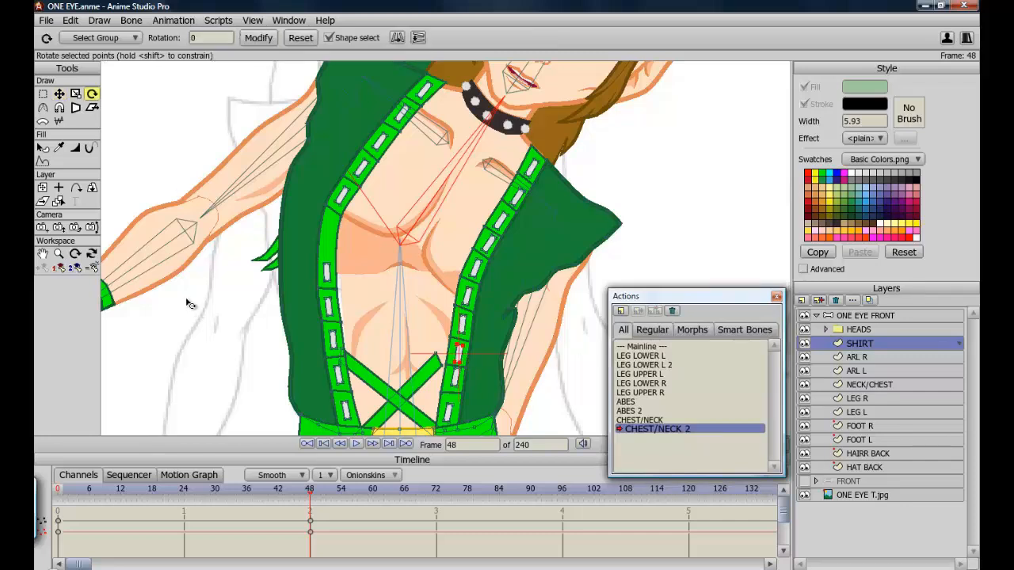
Move the left suspender's upper links so they follow the bent strap.
left_click(60, 93)
left_click_drag(340, 212, 358, 221)
left_click_drag(335, 262, 351, 265)
left_click_drag(337, 308, 350, 308)
left_click_drag(341, 354, 349, 355)
left_click_drag(395, 131, 399, 134)
left_click_drag(359, 221, 368, 209)
left_click_drag(387, 164, 390, 170)
left_click_drag(401, 108, 403, 116)
left_click(380, 137)
Rotate and reposition the left suspender's middle links along the bent strap.
left_click(92, 94)
left_click_drag(262, 149, 258, 173)
left_click(59, 93)
left_click_drag(380, 137, 355, 213)
left_click(92, 94)
left_click(60, 93)
left_click(92, 94)
left_click(60, 94)
left_click_drag(325, 267, 347, 247)
left_click(92, 93)
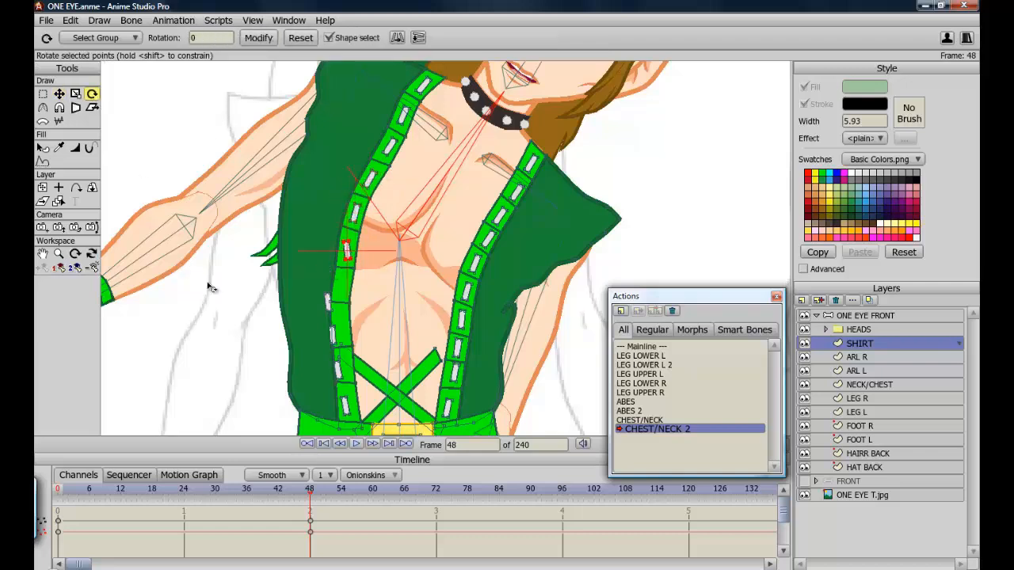
left_click(59, 94)
left_click(92, 94)
left_click(59, 93)
left_click_drag(328, 302, 342, 283)
left_click(92, 94)
Move and rotate the lowest left suspender links and the crossing strap ends to fit the bend.
left_click(333, 335)
key("t")
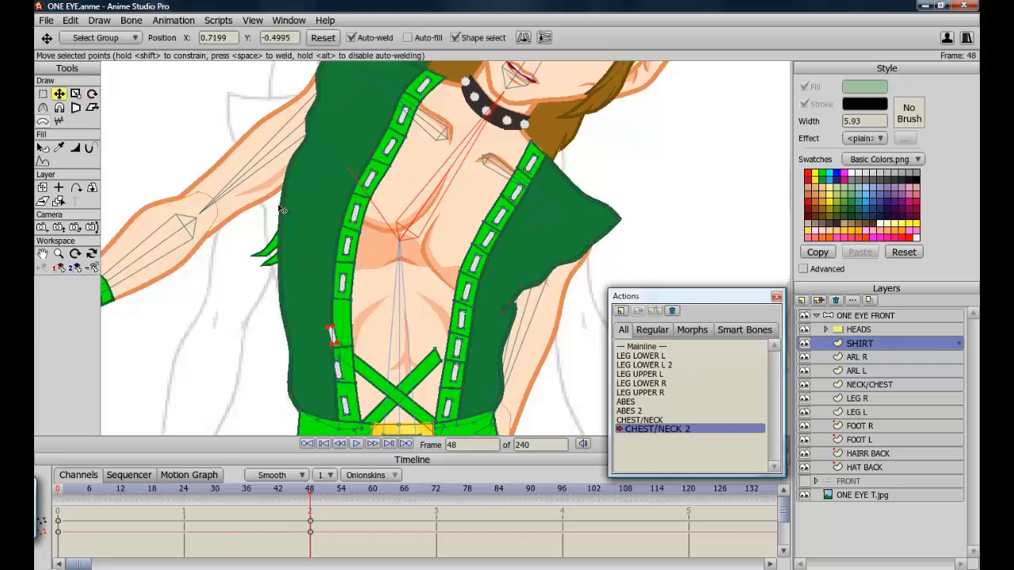
left_click_drag(333, 335, 343, 320)
key("r")
key("t")
left_click_drag(338, 370, 343, 368)
key("r")
left_click_drag(354, 362, 350, 364)
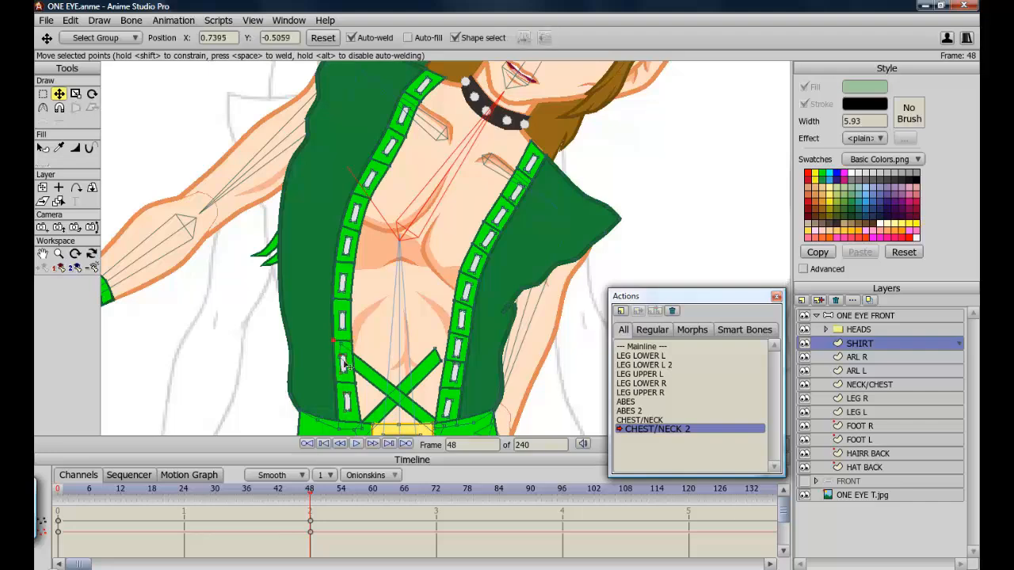
left_click_drag(439, 362, 445, 365)
On the NECK/CHEST layer, move and rotate the chest muscle line points to fit the opposite chest bend.
scroll(410, 338, "down", 3)
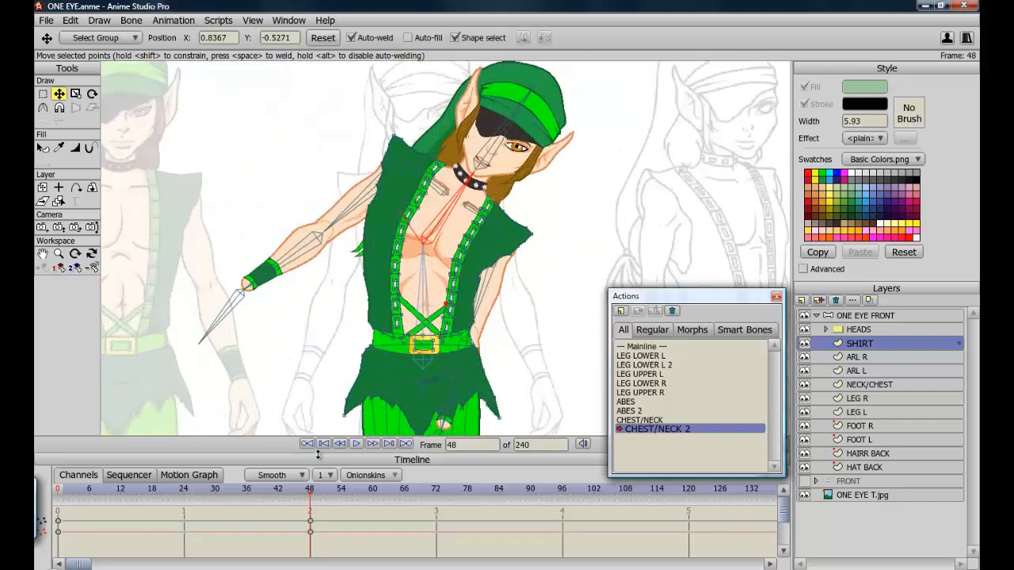
mouse_move(310, 496)
left_mouse_down()
mouse_move(73, 490)
mouse_move(325, 497)
mouse_move(310, 493)
left_mouse_up()
scroll(445, 249, "up", 6)
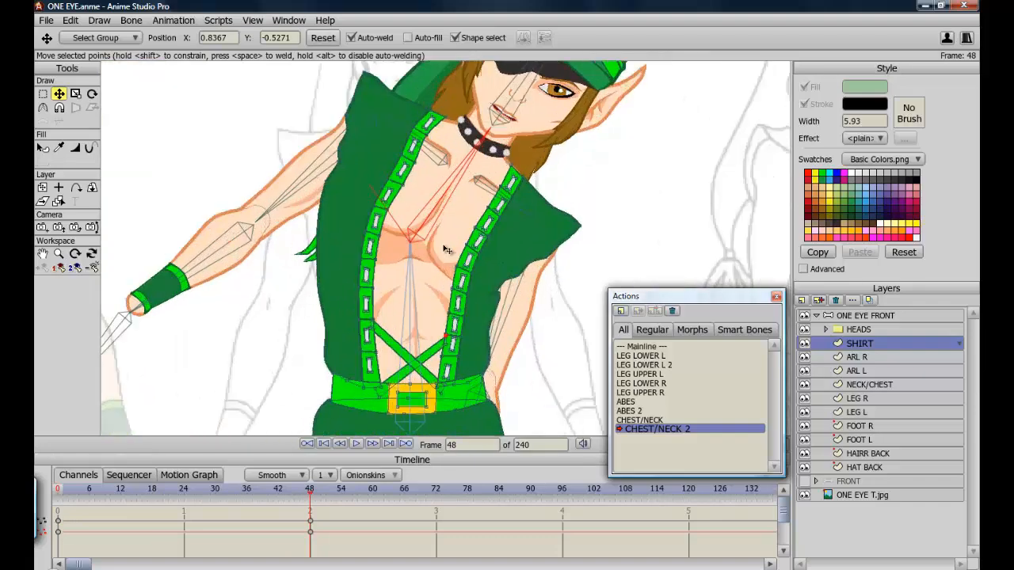
left_click(804, 343)
left_click(804, 343)
left_click(870, 385)
left_click_drag(504, 263, 475, 309)
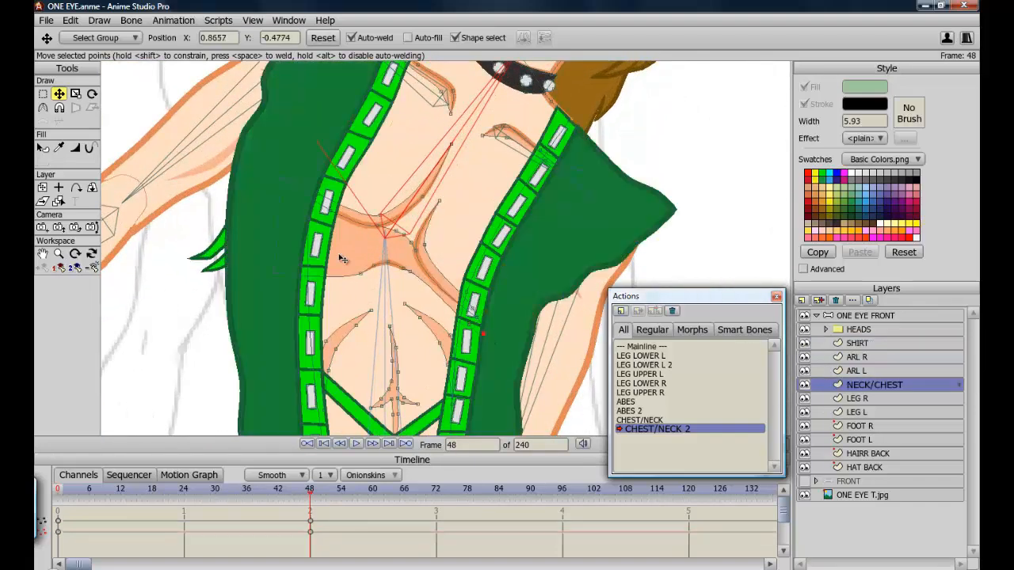
key("g")
left_click_drag(344, 252, 420, 285)
key("r")
left_click_drag(190, 305, 186, 256)
key("t")
left_click_drag(374, 263, 372, 260)
Move and rotate the abdominal line points to sit on the bent torso.
key("g")
left_click_drag(319, 295, 380, 382)
key("r")
left_click_drag(195, 349, 195, 312)
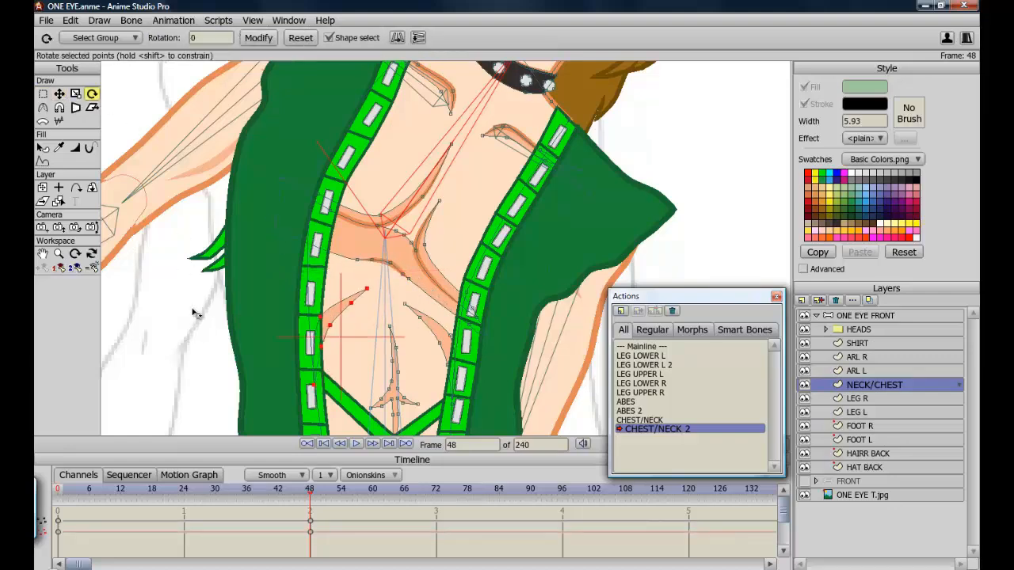
key("g")
key("t")
left_click_drag(381, 294, 406, 407)
scroll(408, 409, "down", 6)
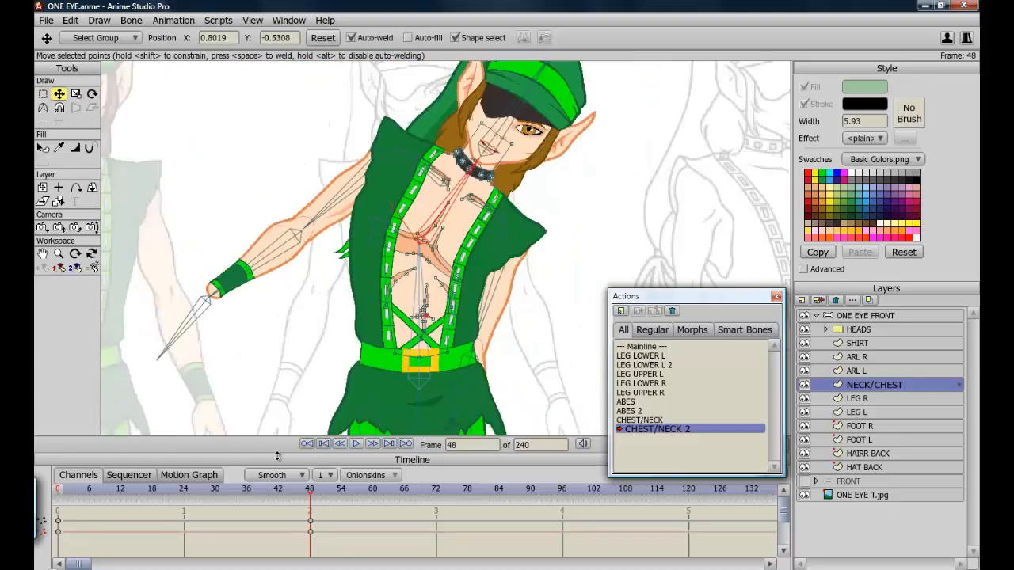
mouse_move(310, 495)
left_mouse_down()
mouse_move(104, 495)
mouse_move(109, 477)
mouse_move(286, 504)
mouse_move(99, 461)
mouse_move(35, 460)
mouse_move(217, 512)
mouse_move(316, 513)
left_mouse_up()
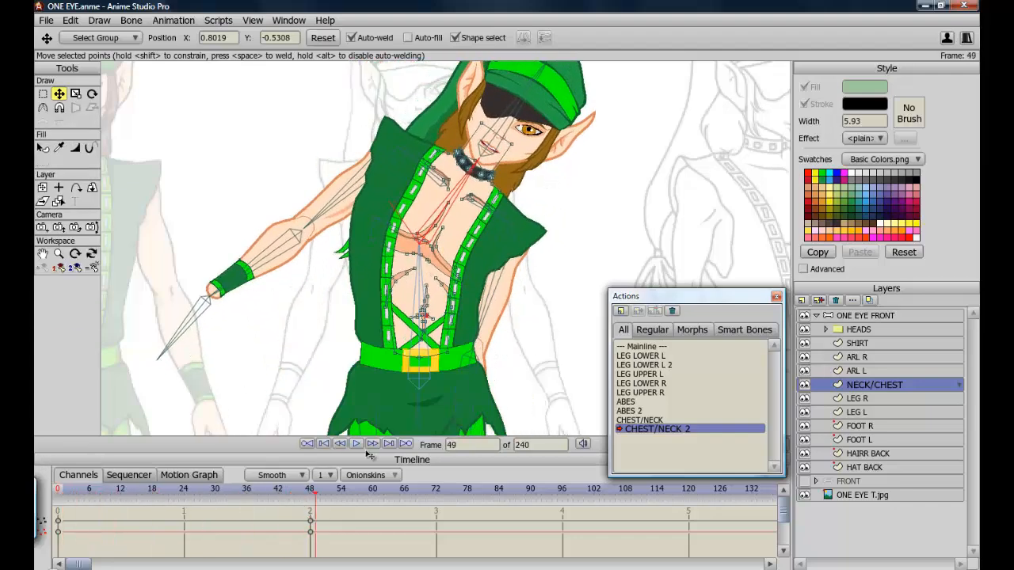
Return to Mainline, select the SHOULDER L bone and set its angle constraints to 0 and 0 degrees.
double_click(652, 348)
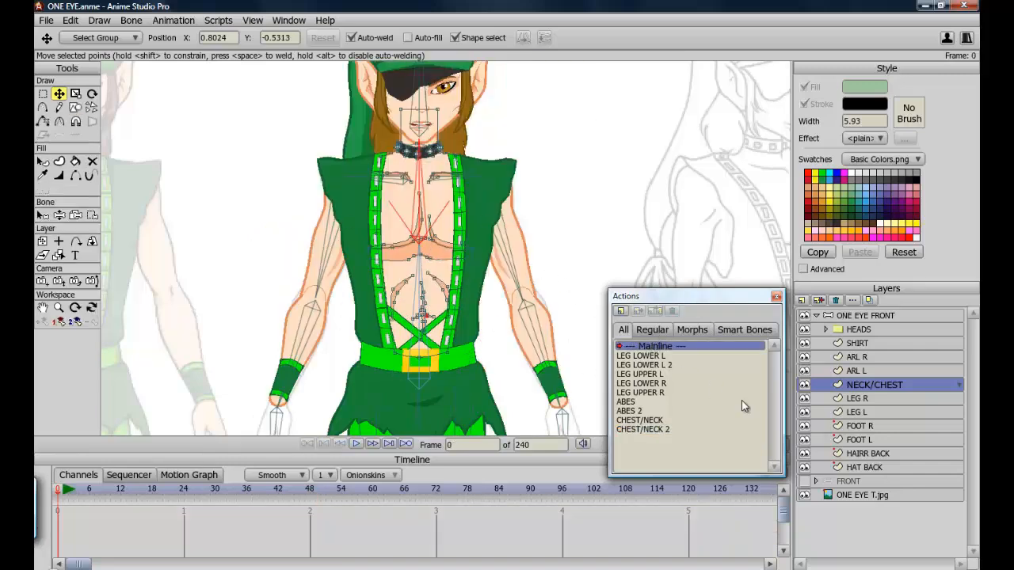
left_click(872, 316)
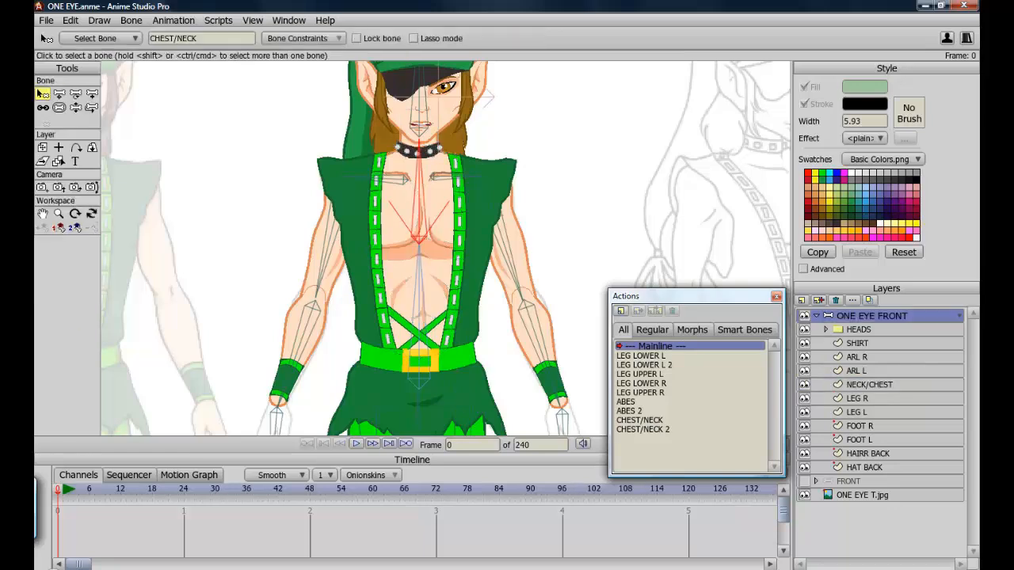
left_click(403, 555)
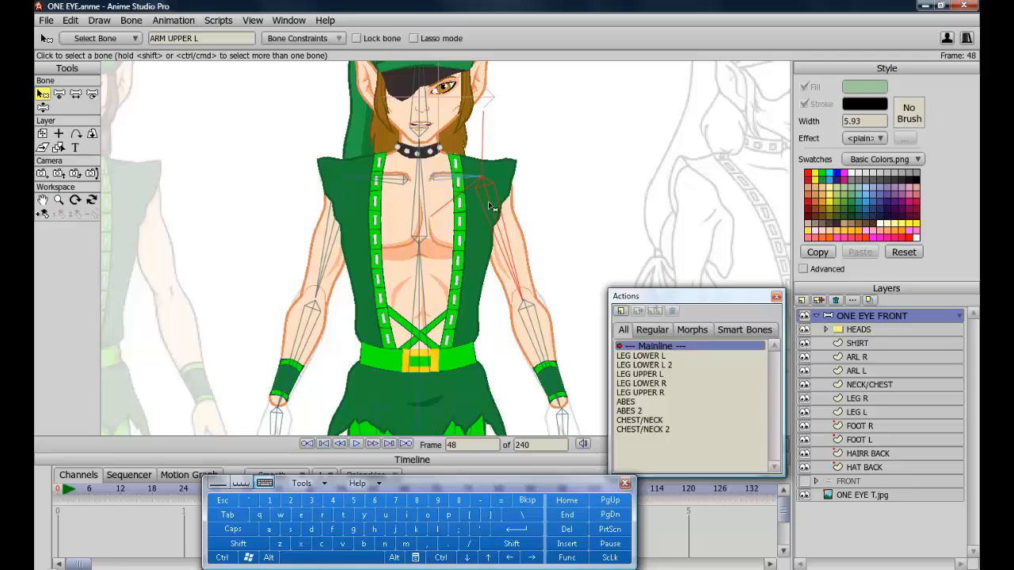
left_click(453, 179)
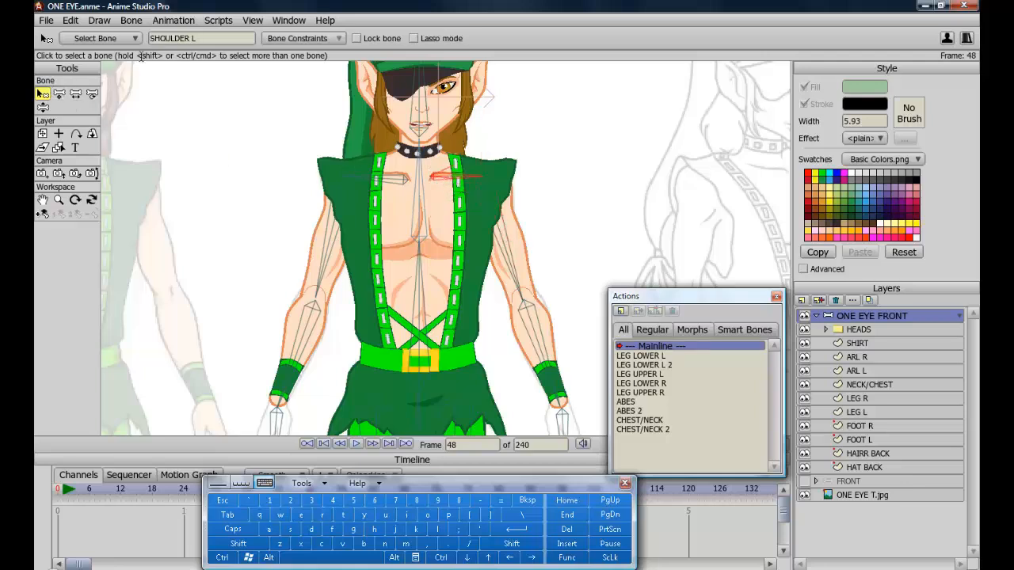
left_click(299, 40)
left_click_drag(374, 72, 316, 72)
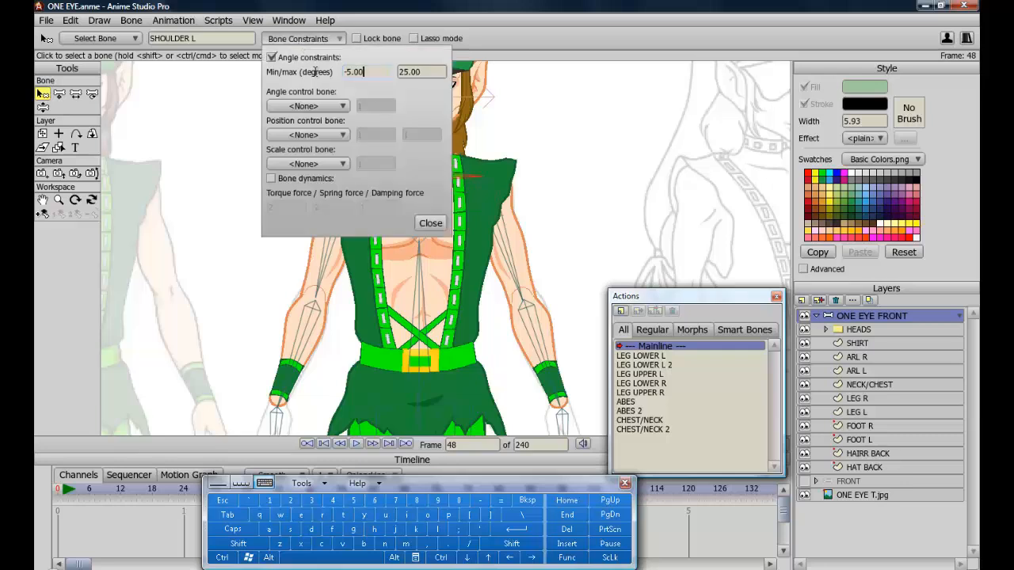
left_click(458, 500)
left_click_drag(426, 72, 369, 82)
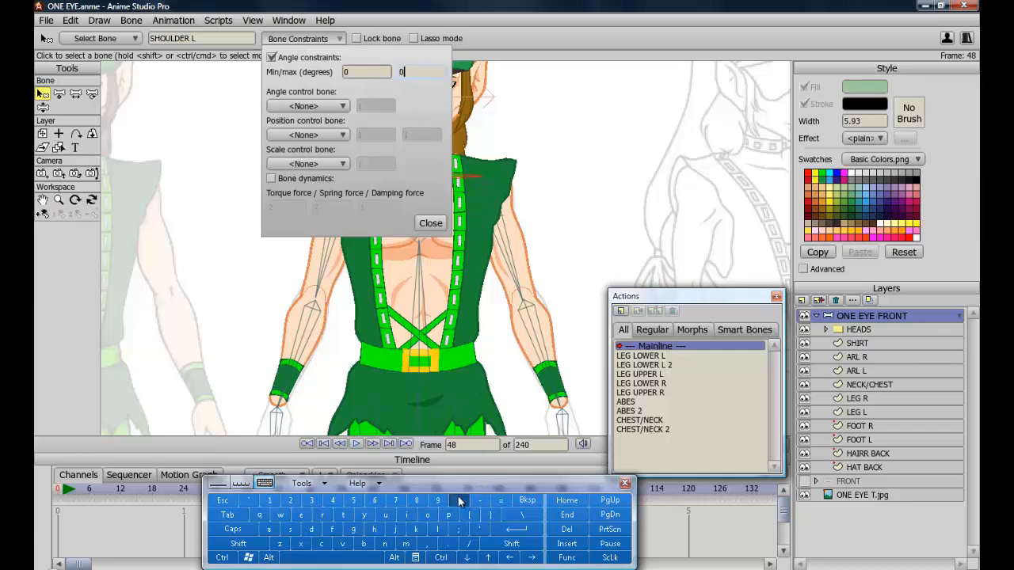
type("0")
left_click(430, 222)
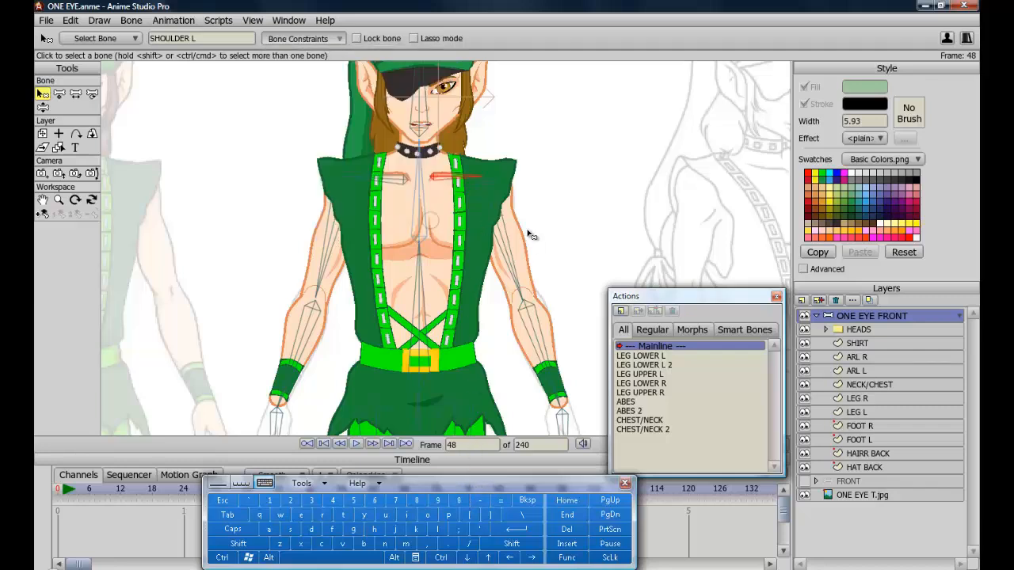
Set the ARM UPPER L bone's maximum angle constraint to 0 degrees.
left_click(506, 237)
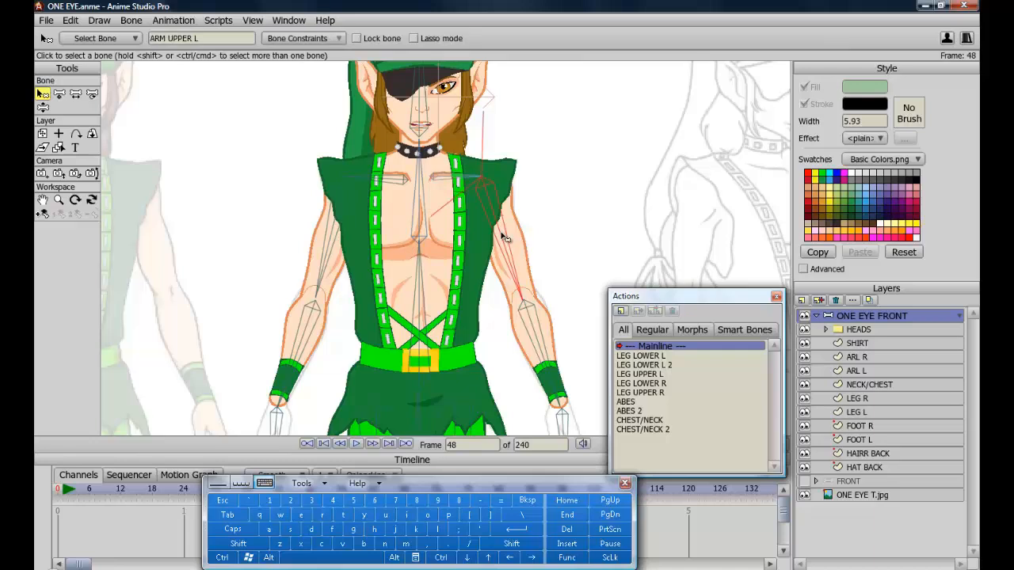
left_click(309, 38)
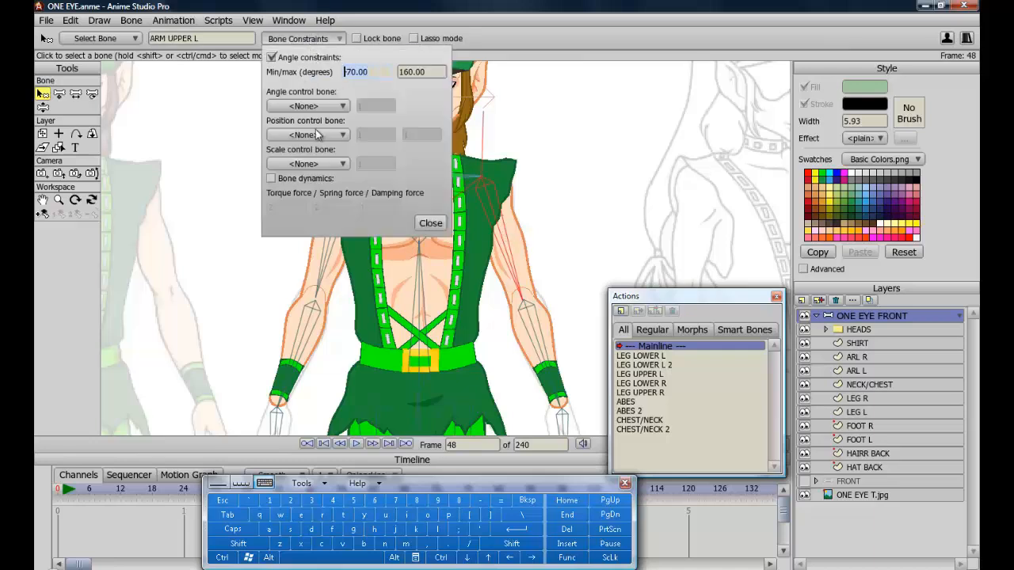
double_click(407, 72)
left_click(459, 501)
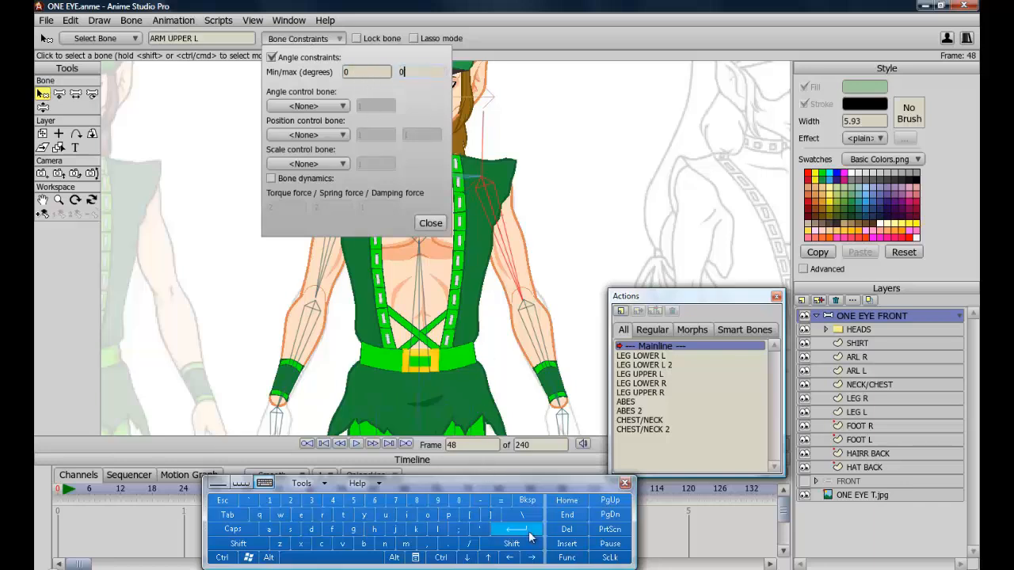
left_click(525, 531)
Go to frame 0 and clear all animation from the document.
left_click(60, 491)
left_click(174, 20)
mouse_move(341, 145)
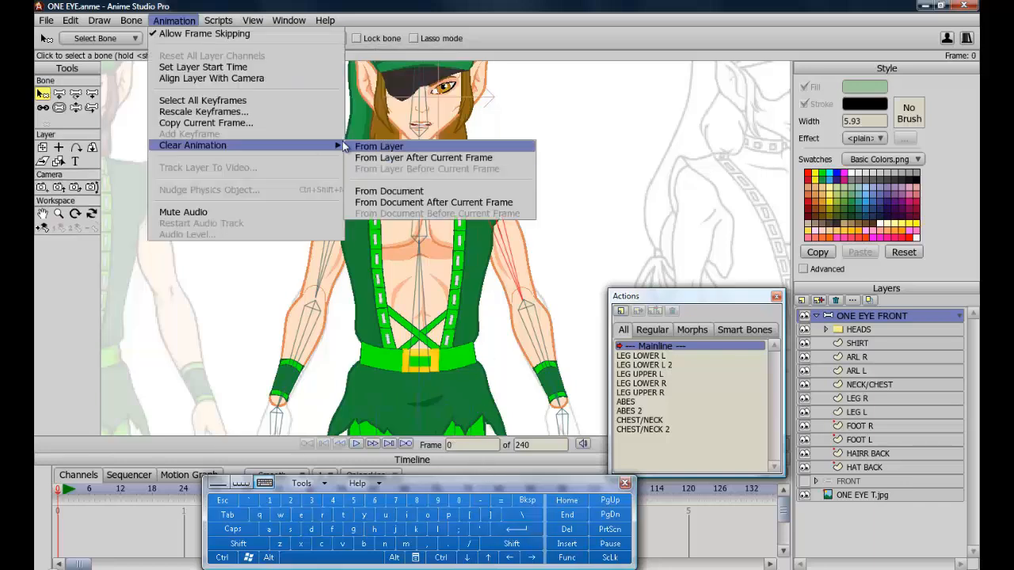
left_click(402, 194)
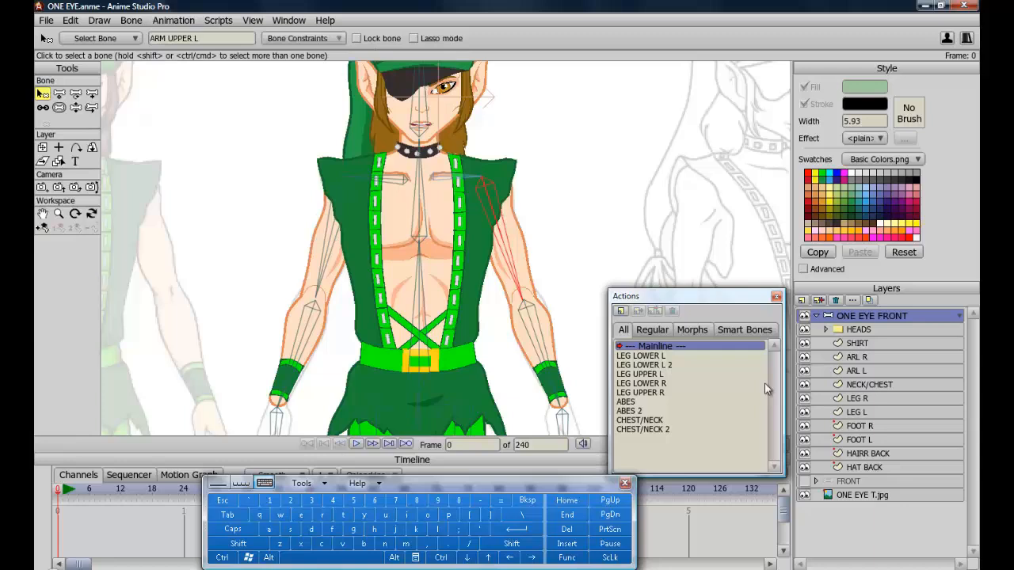
Bend the left forearm with Manipulate Bones at frame 0.
left_click(75, 107)
left_click_drag(545, 336, 598, 336)
left_click_drag(611, 219, 538, 408)
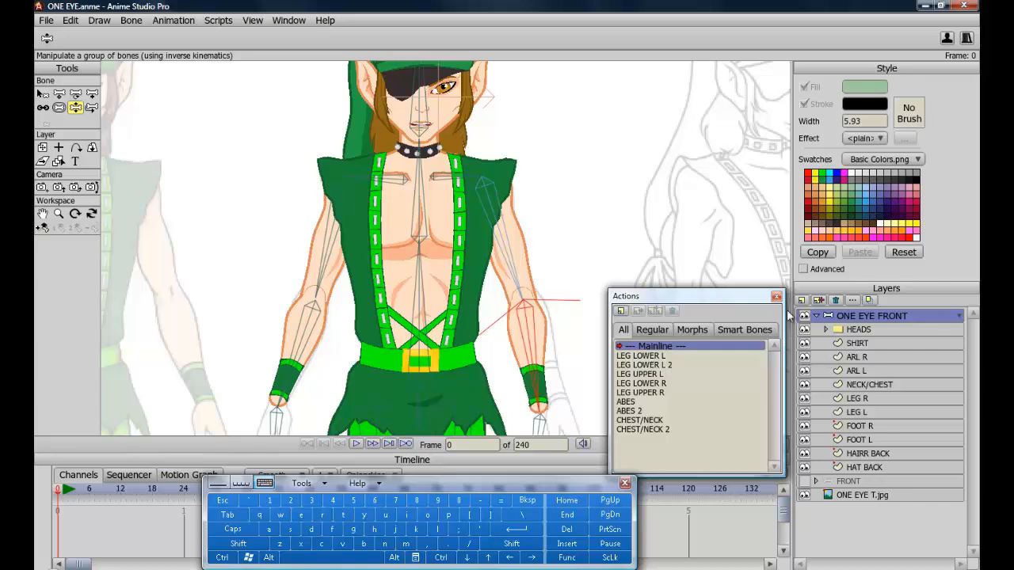
Select the ARM LOWER L bone and create a smart bone action for it.
left_click(42, 94)
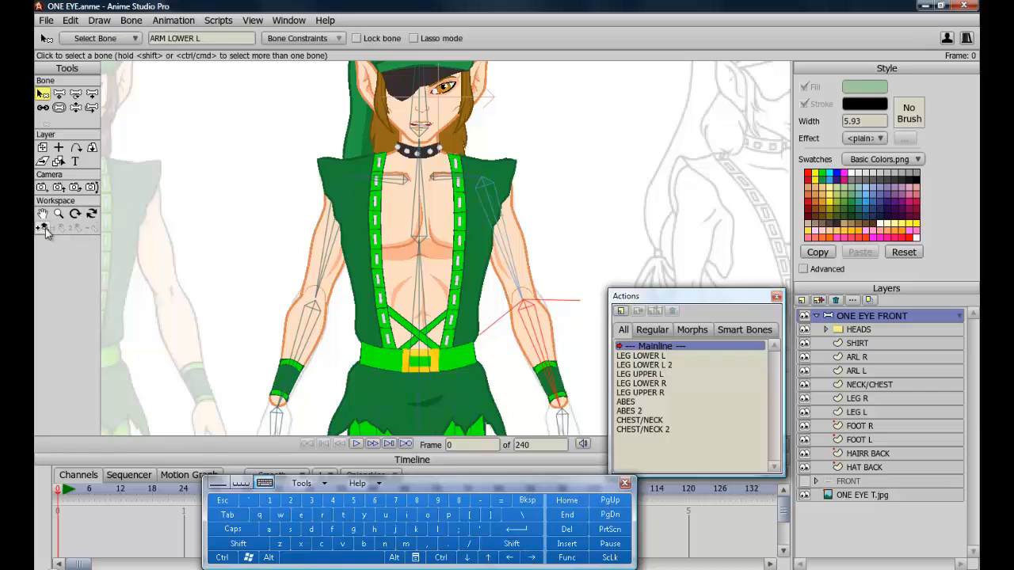
left_click(624, 483)
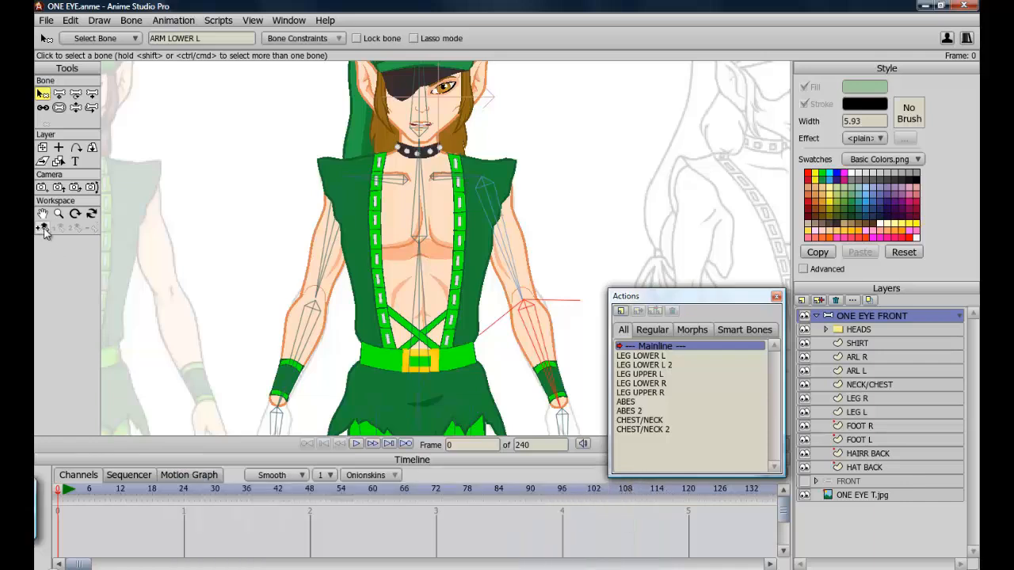
left_click(42, 228)
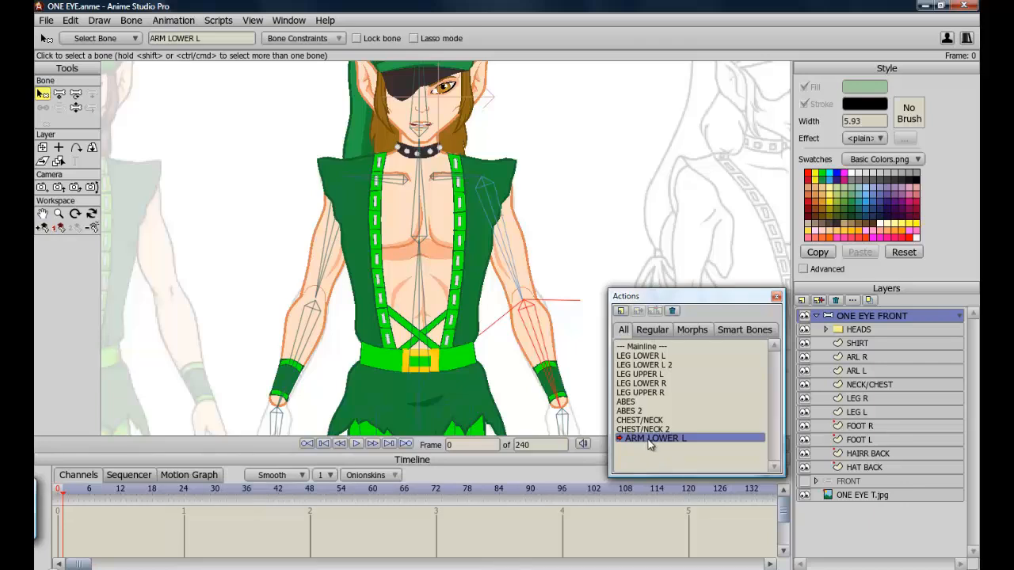
At frame 48, bend the left forearm upward into a raised elbow pose.
left_click(311, 490)
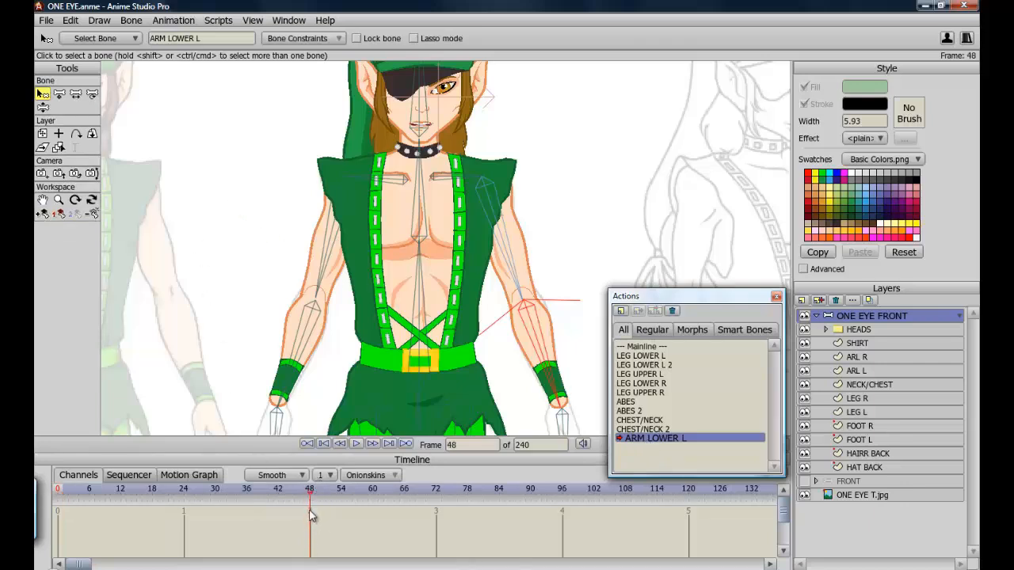
left_click(43, 109)
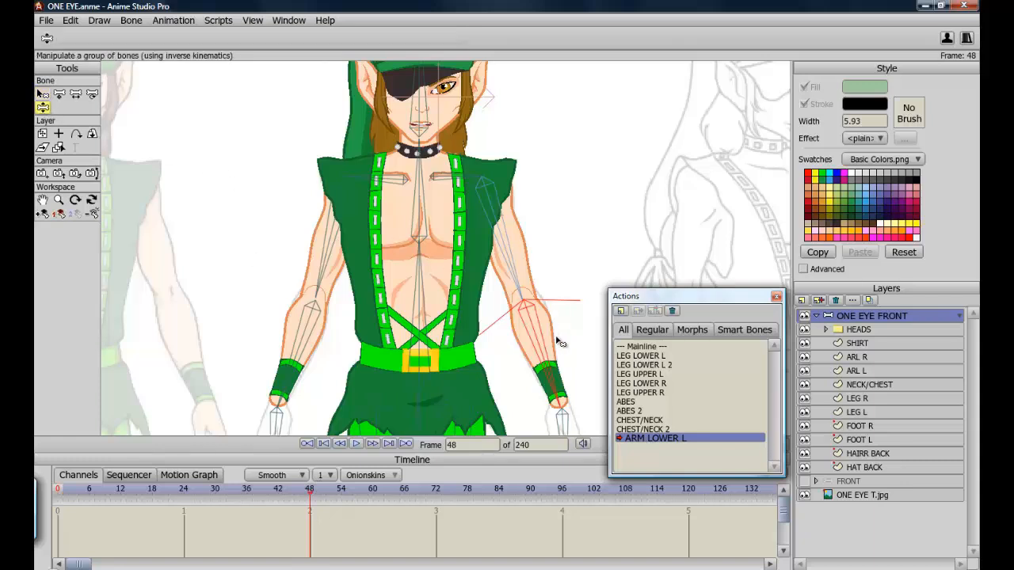
left_click_drag(549, 359, 590, 192)
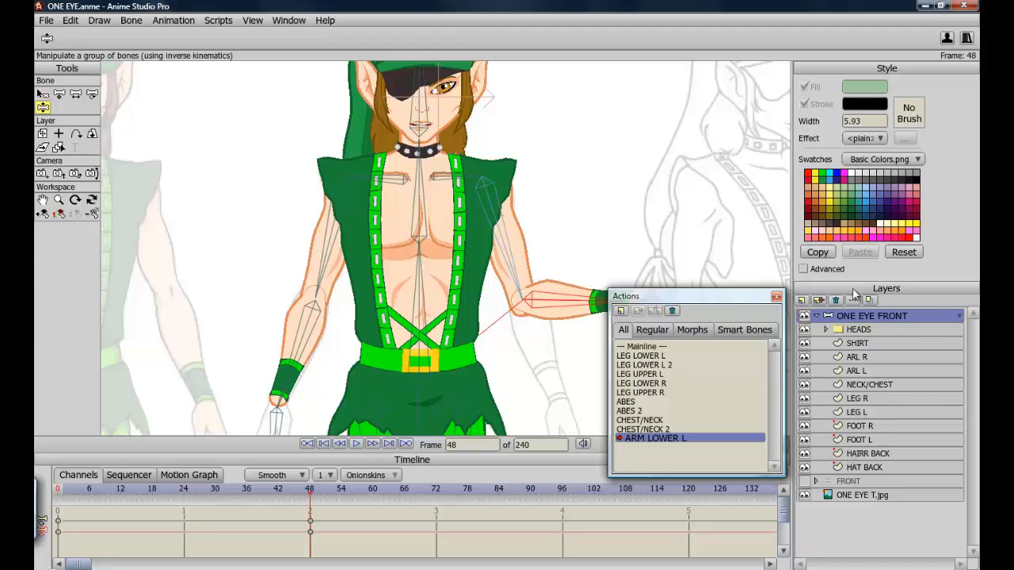
On the ARL L layer, move the elbow points to smooth the bent arm's inner joint.
left_click(42, 200)
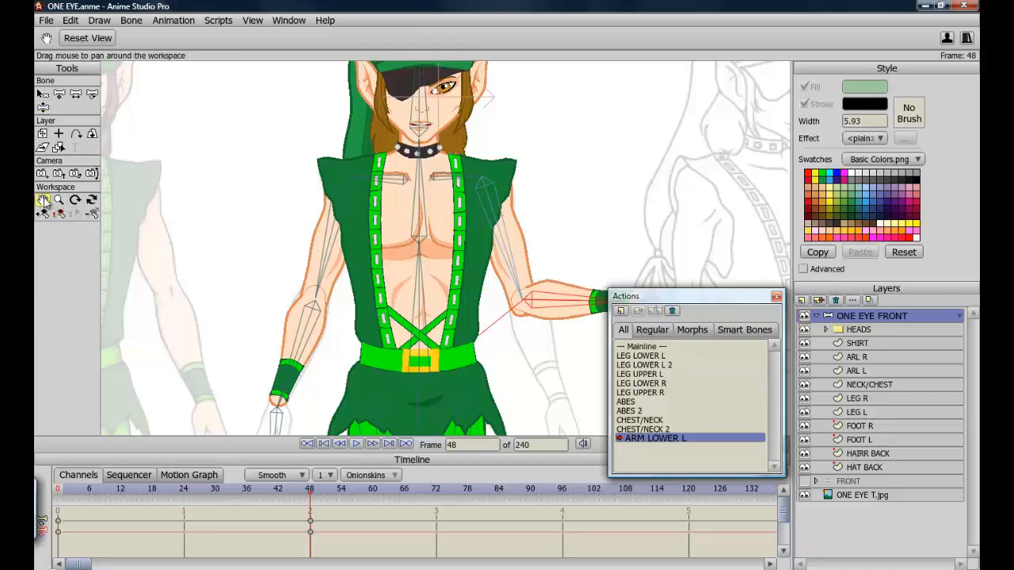
left_click_drag(507, 301, 346, 298)
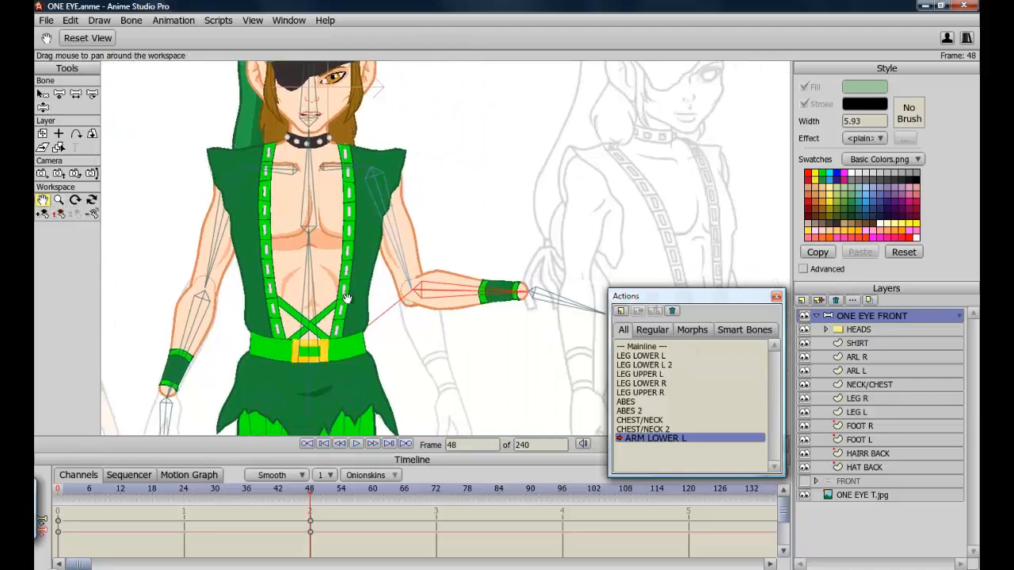
scroll(347, 298, "up", 4)
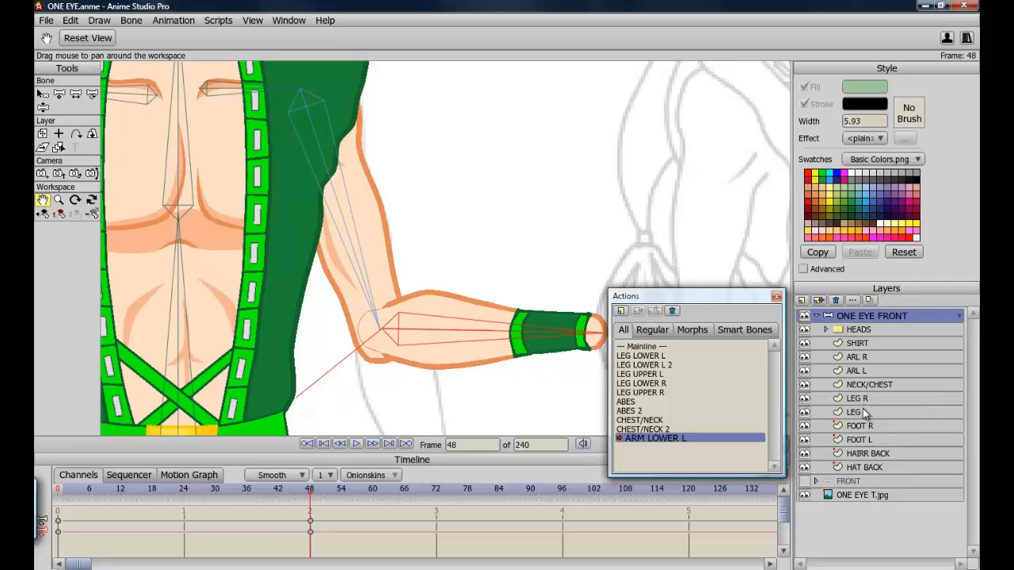
left_click(860, 371)
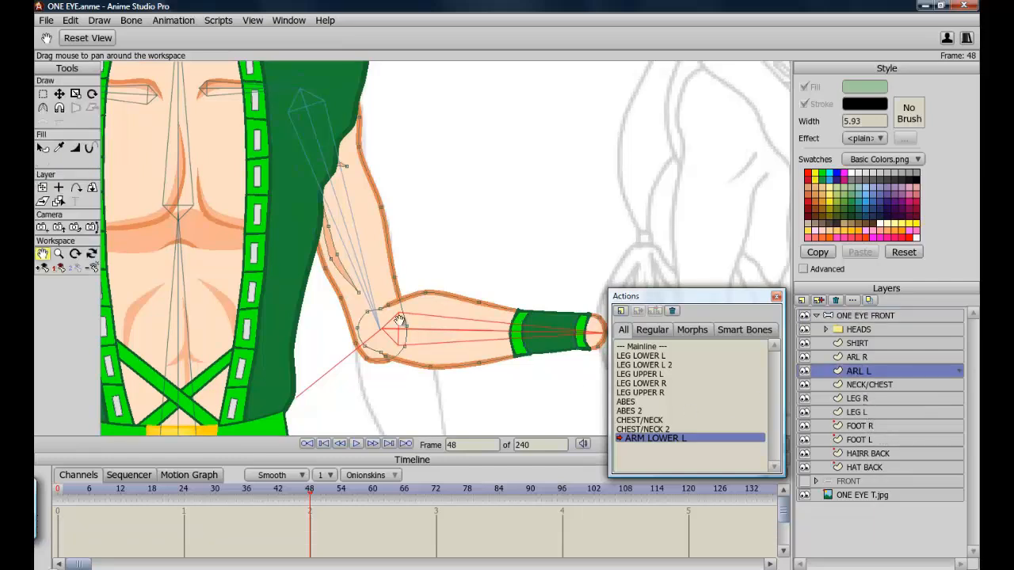
left_click(59, 94)
left_click_drag(389, 306, 394, 302)
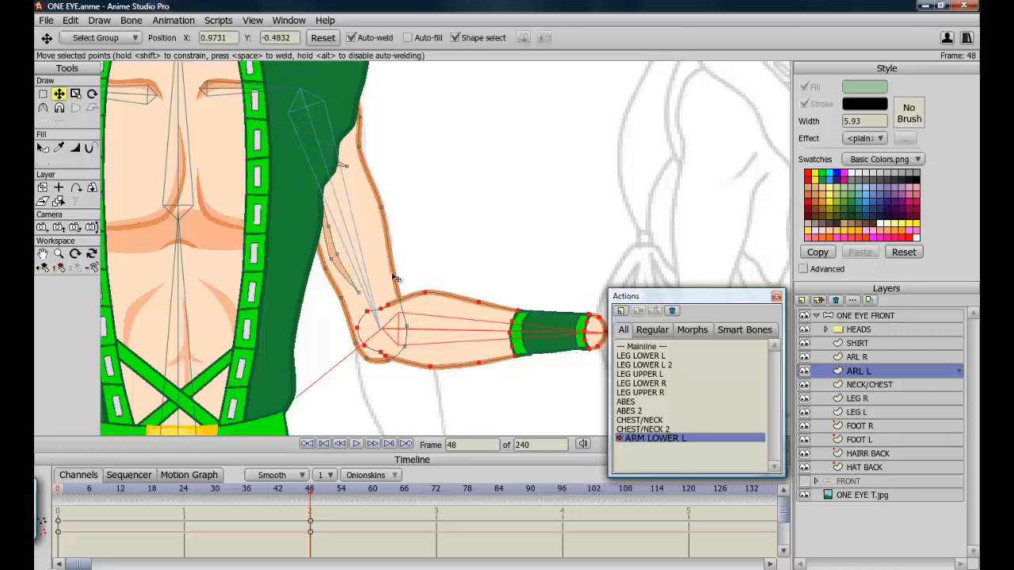
left_click_drag(382, 354, 381, 362)
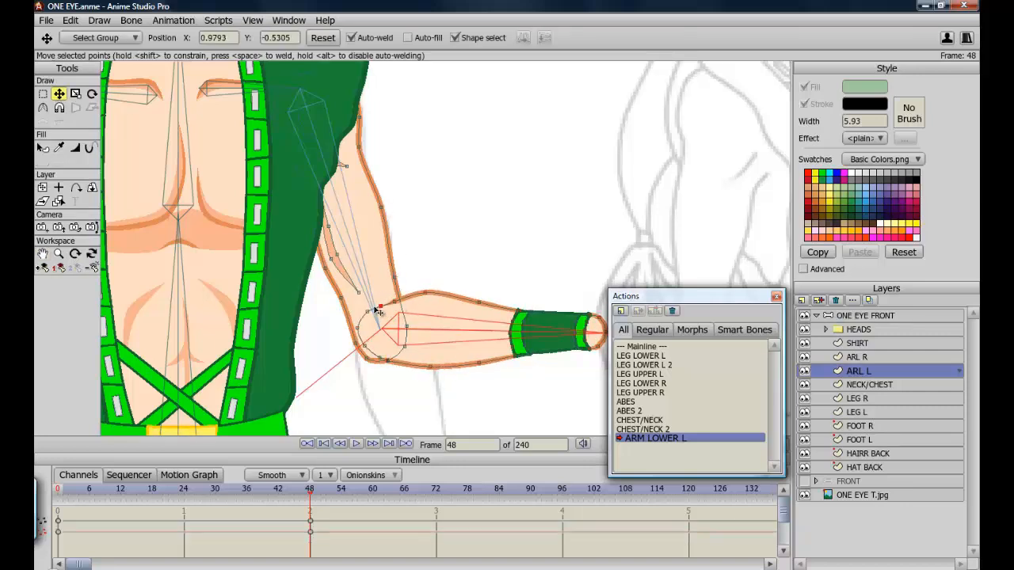
left_click(359, 326)
left_click(381, 360)
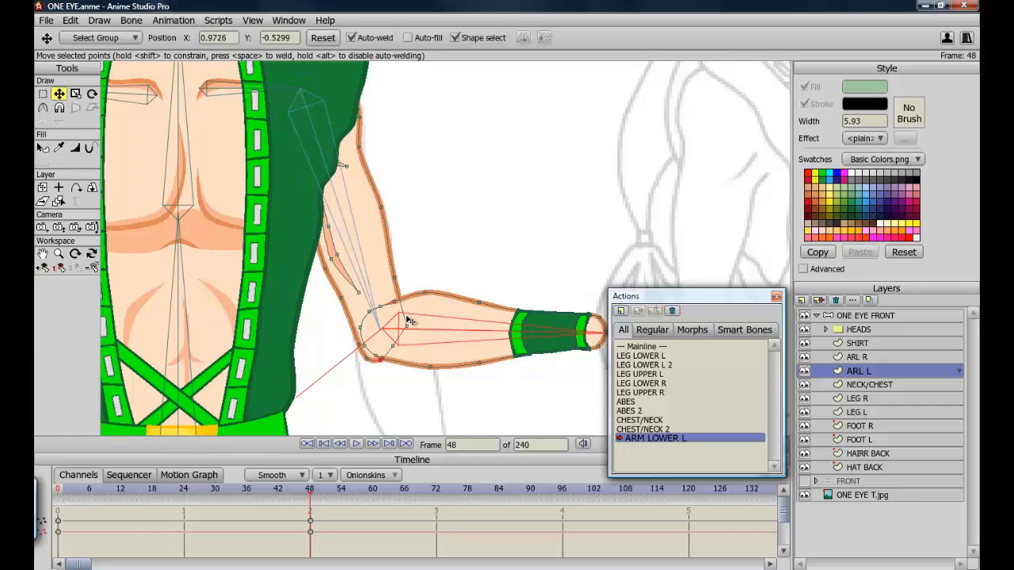
Render a preview of the current frame.
key("ctrl")
key("ctrl+r")
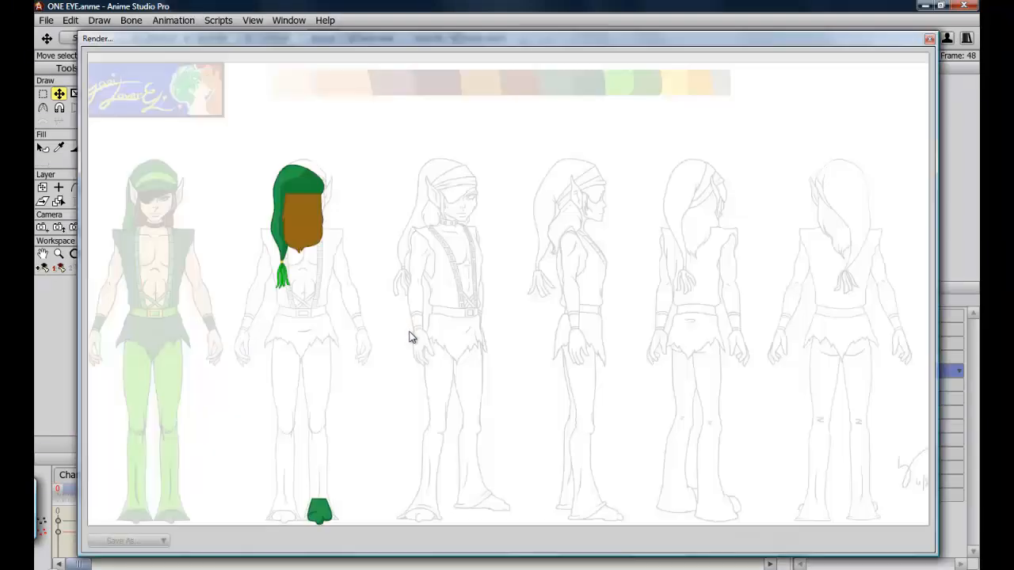
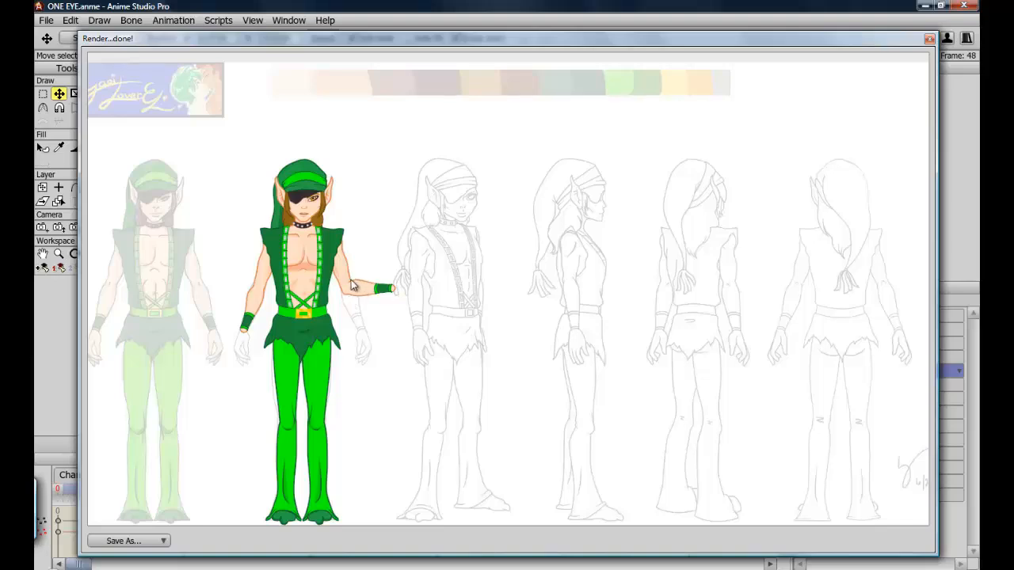
Close the preview and, at frame 48, move the inner upper-arm points on the ARL L layer to smooth the raised arm.
left_click(930, 39)
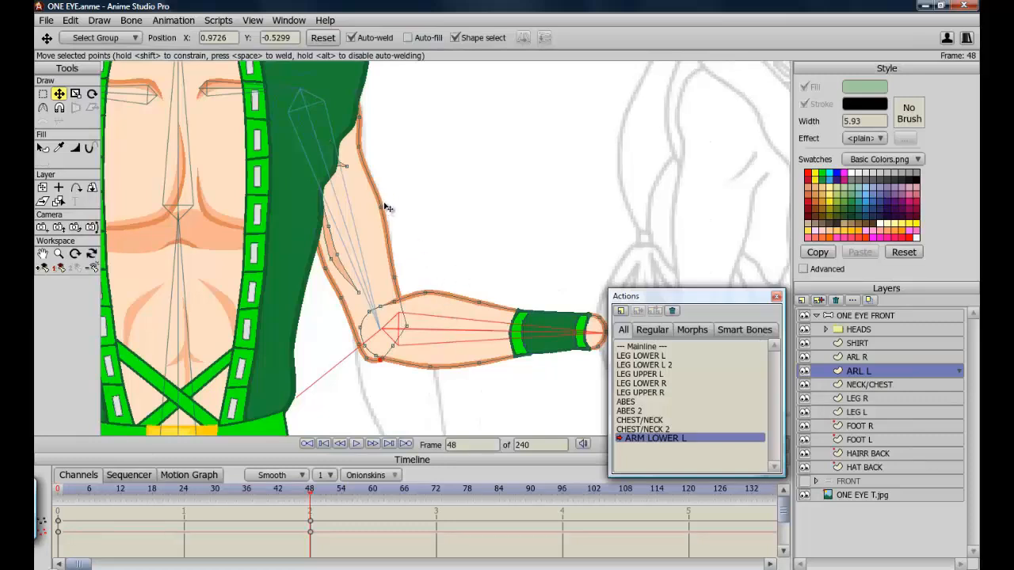
left_click_drag(382, 208, 398, 278)
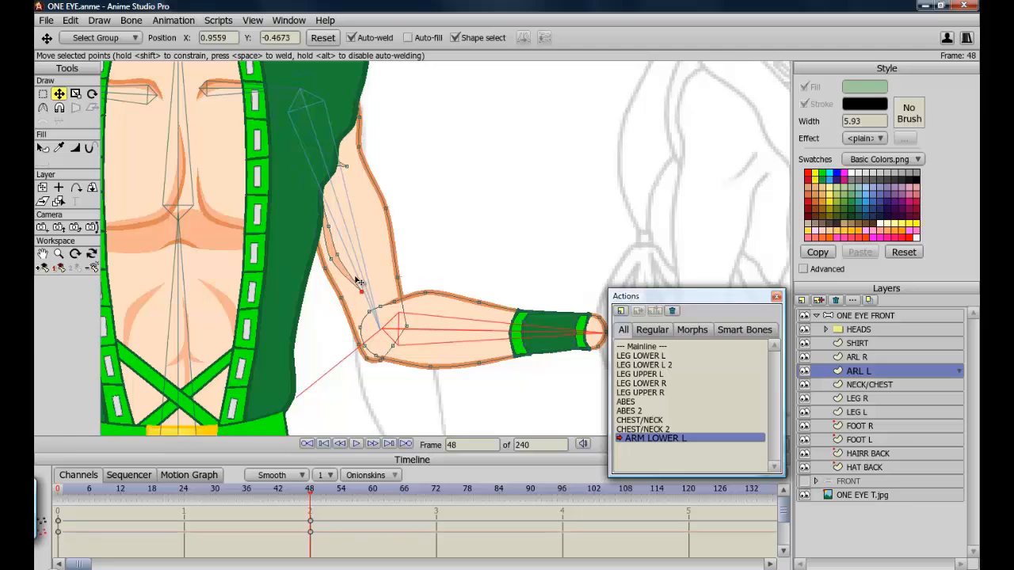
left_click(340, 255)
left_click_drag(340, 254, 328, 226)
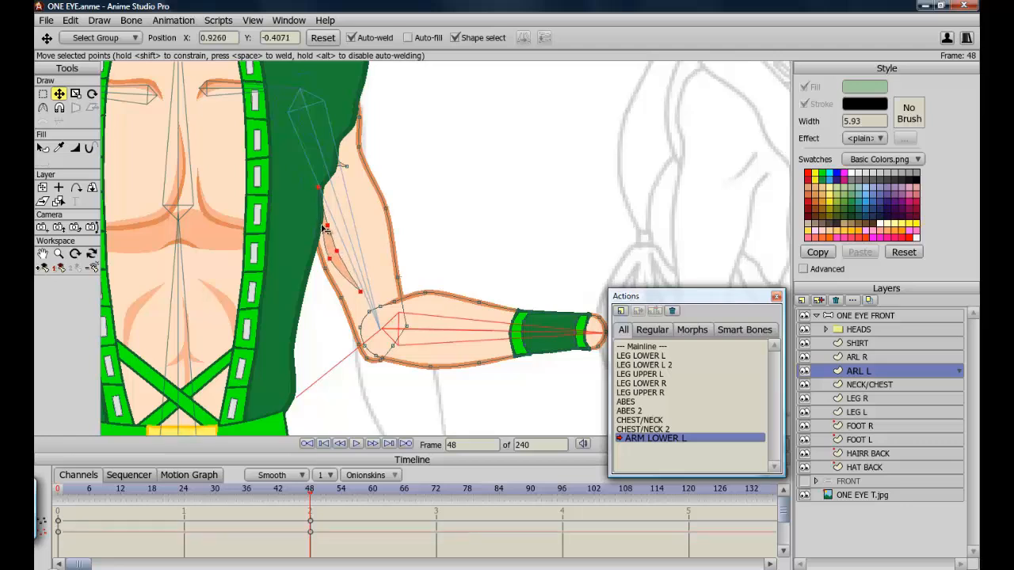
left_click(333, 236)
left_click(328, 225)
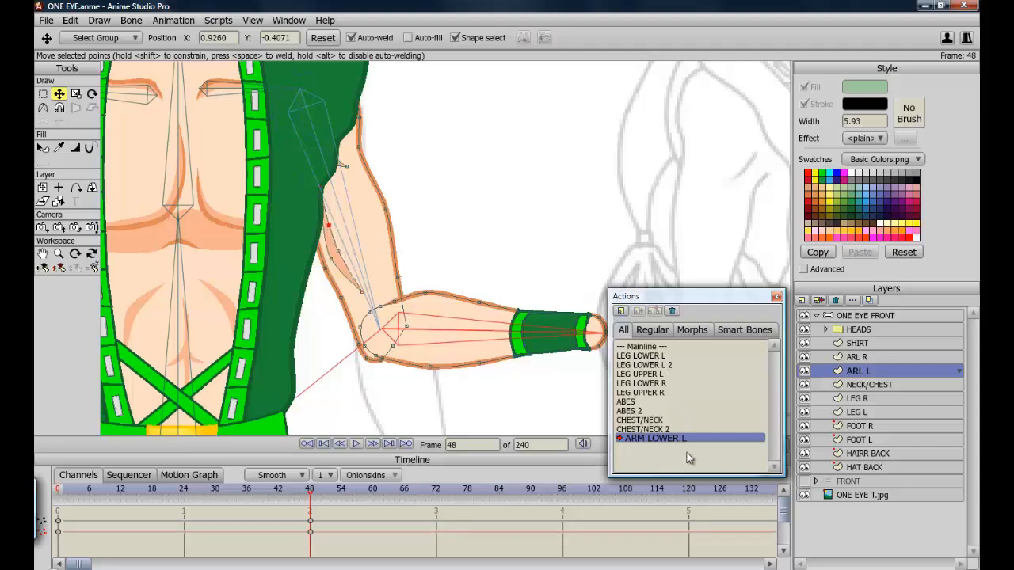
Go to frame 24 and move an outer elbow point of the left arm to smooth the in-between bend.
scroll(649, 400, "down", 4)
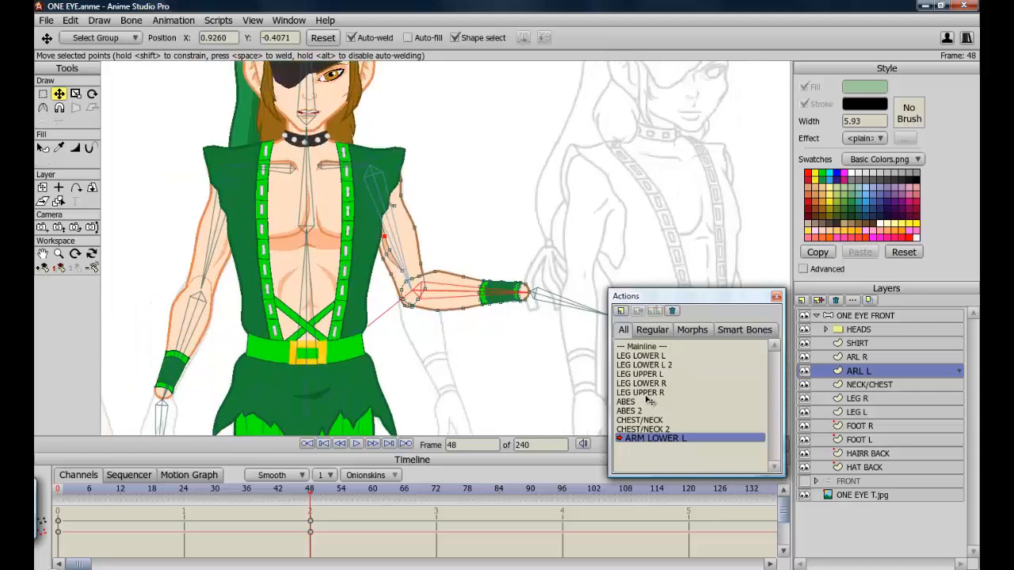
left_click_drag(310, 498, 187, 498)
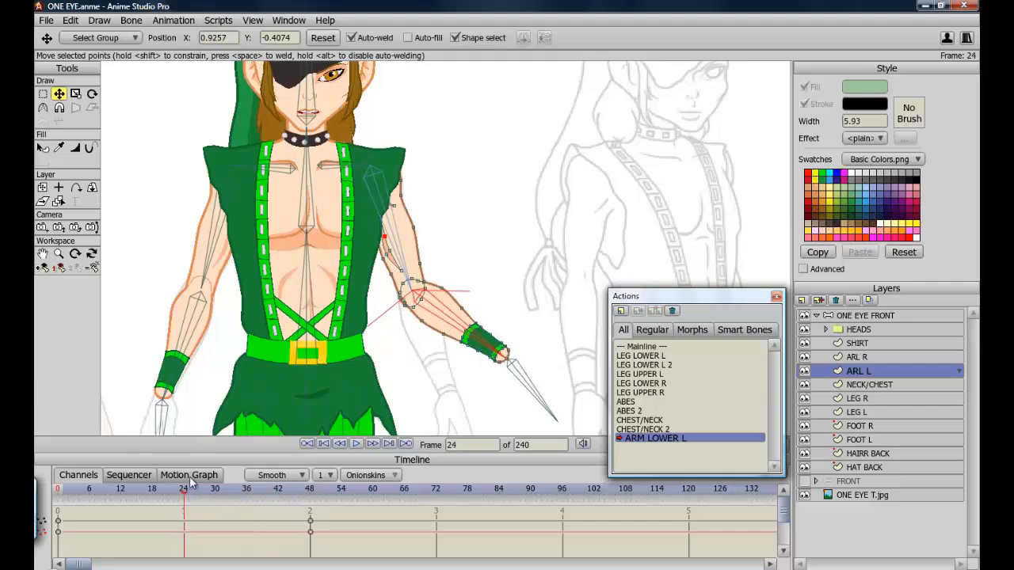
key("ctrl")
key("ctrl+r")
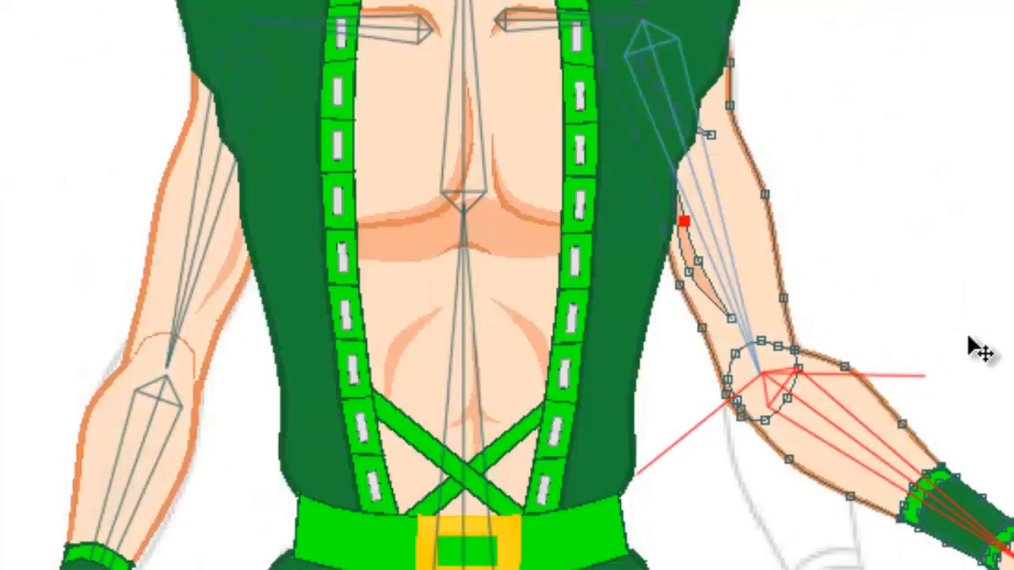
left_click(855, 385)
left_click_drag(849, 373, 828, 327)
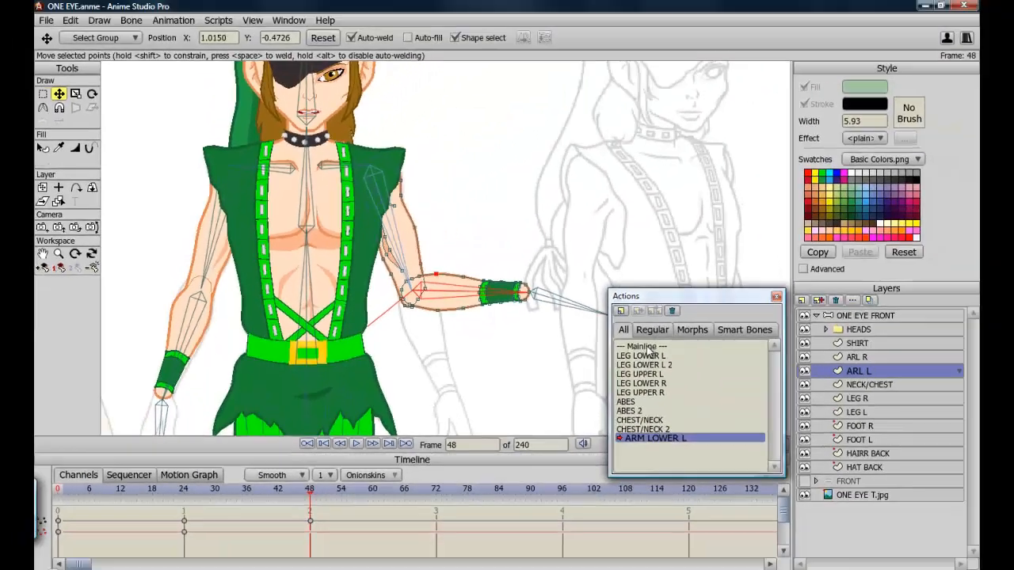
Return to the Mainline, select the ONE EYE FRONT bone layer and create an ARM LOWER L 2 smart bone action.
double_click(650, 350)
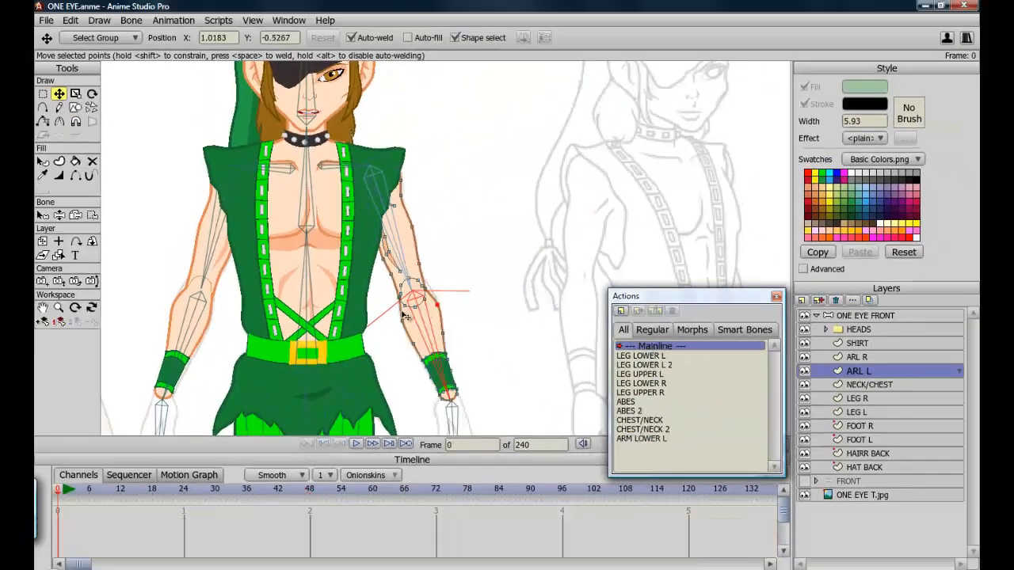
left_click(833, 317)
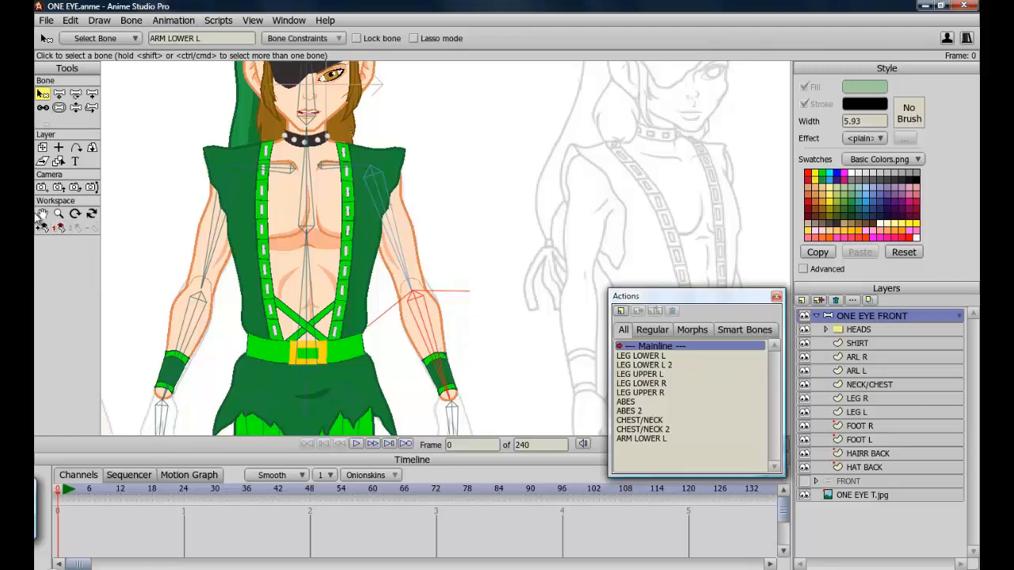
left_click(45, 232)
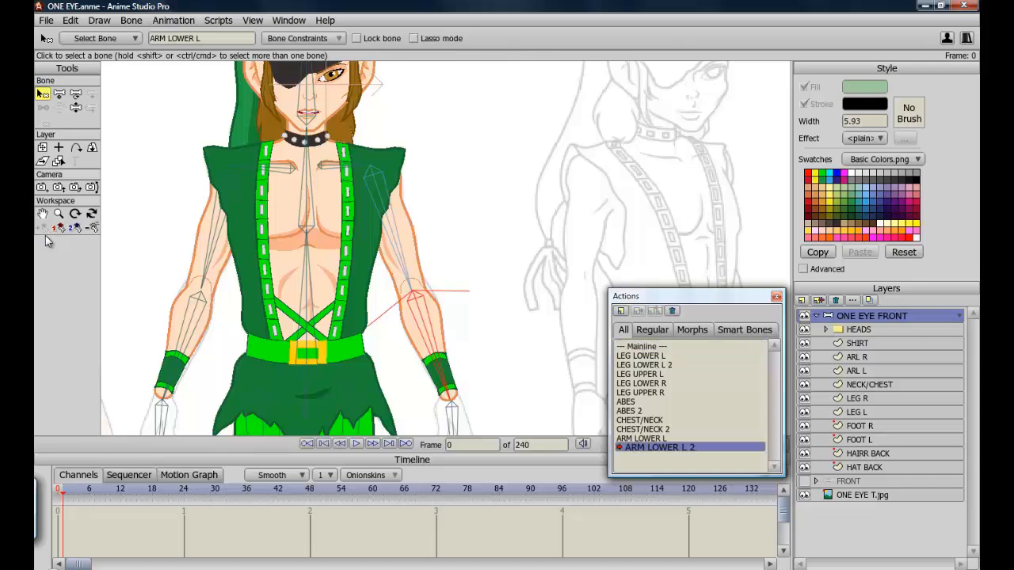
At frame 48, bend the left forearm down and inward across the torso.
left_click(310, 491)
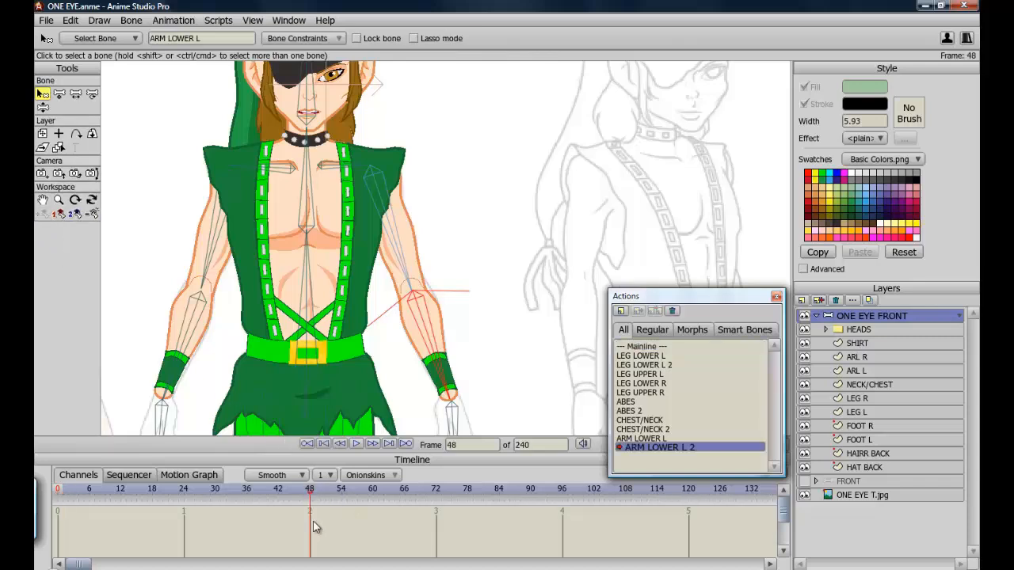
left_click(43, 107)
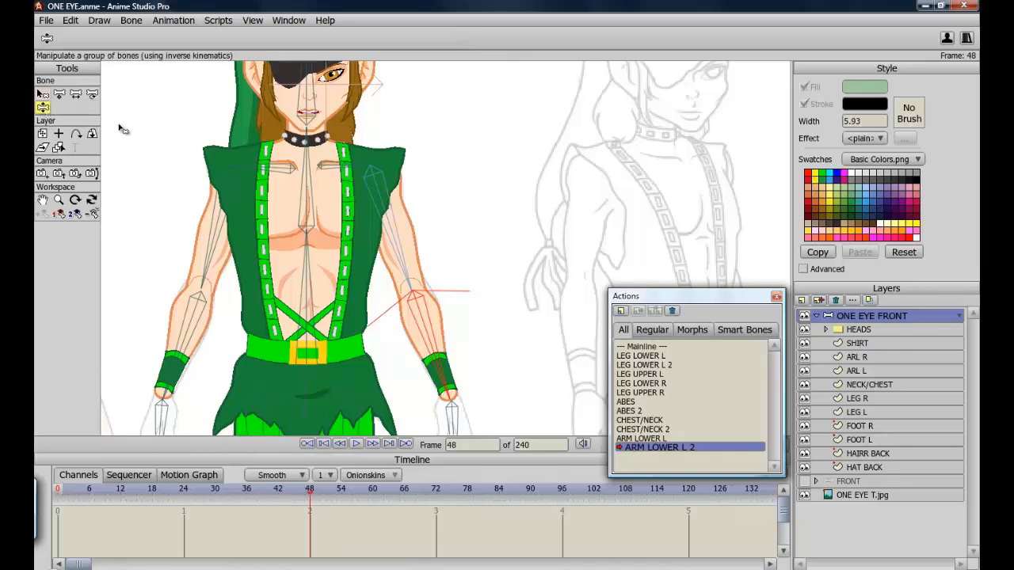
left_click_drag(438, 347, 254, 277)
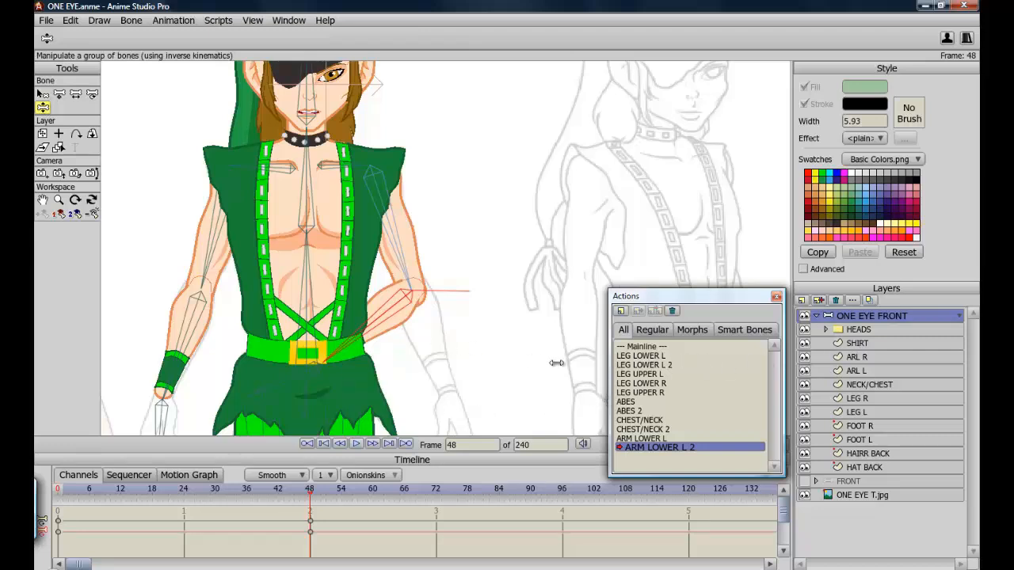
Hide the SHIRT layer and select the ARL L layer for point editing.
left_click(805, 343)
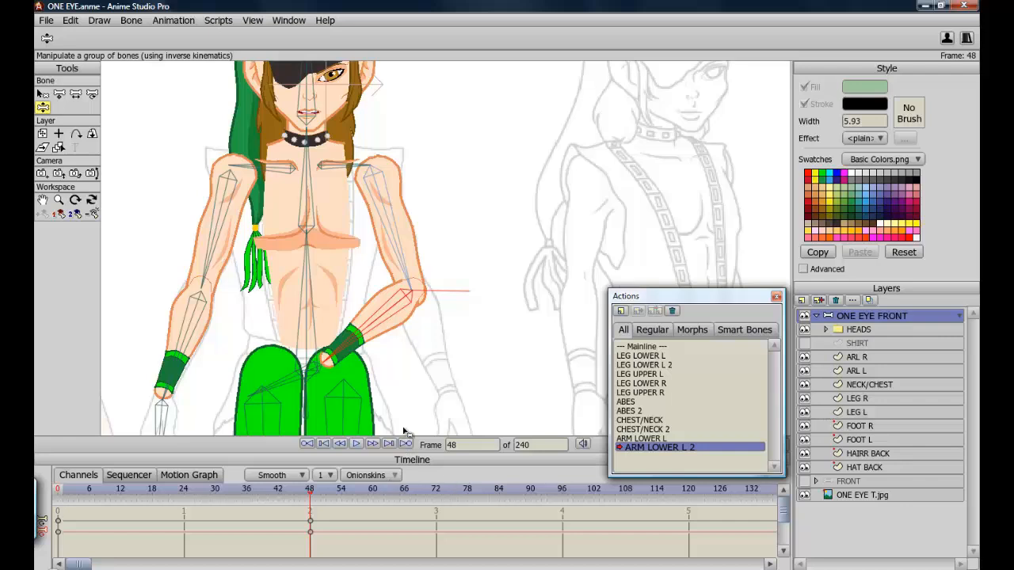
left_click(857, 372)
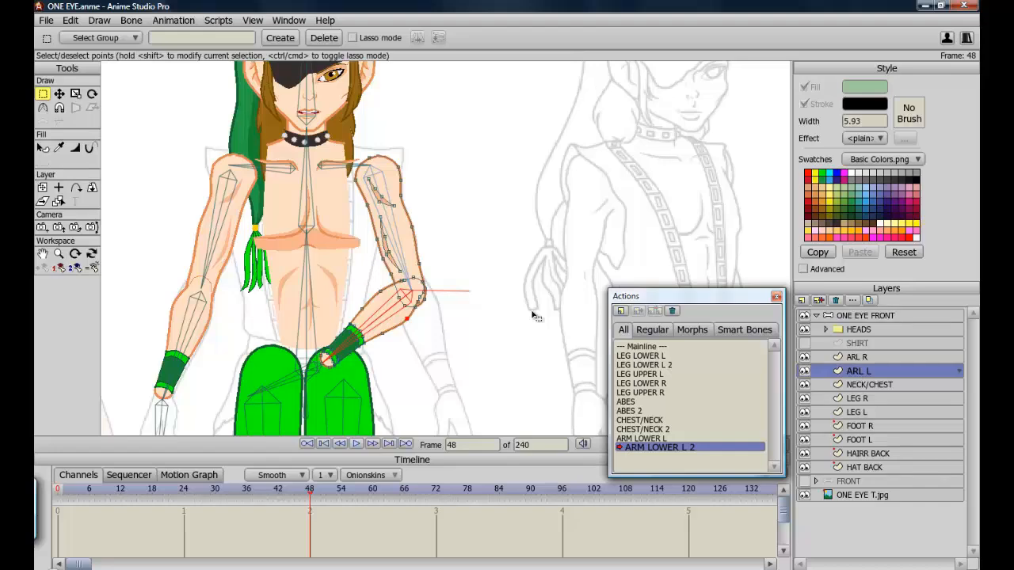
scroll(532, 317, "up", 4)
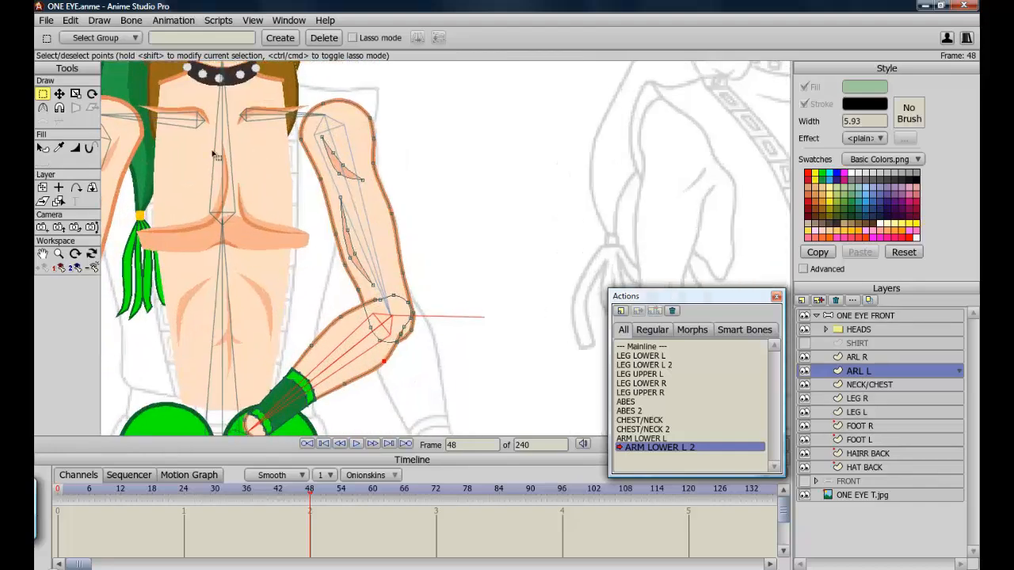
left_click(59, 94)
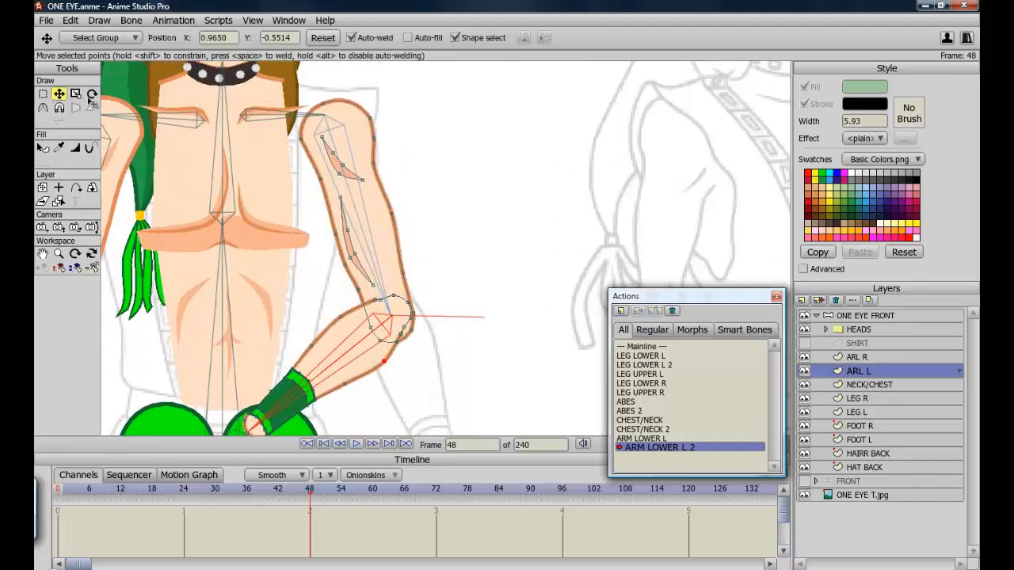
Move the left elbow's inner and outer points on ARL L to reshape the inward-bent joint, undoing one stray change.
mouse_move(401, 346)
left_mouse_down()
mouse_move(419, 333)
mouse_move(407, 341)
left_mouse_up()
left_click(384, 341)
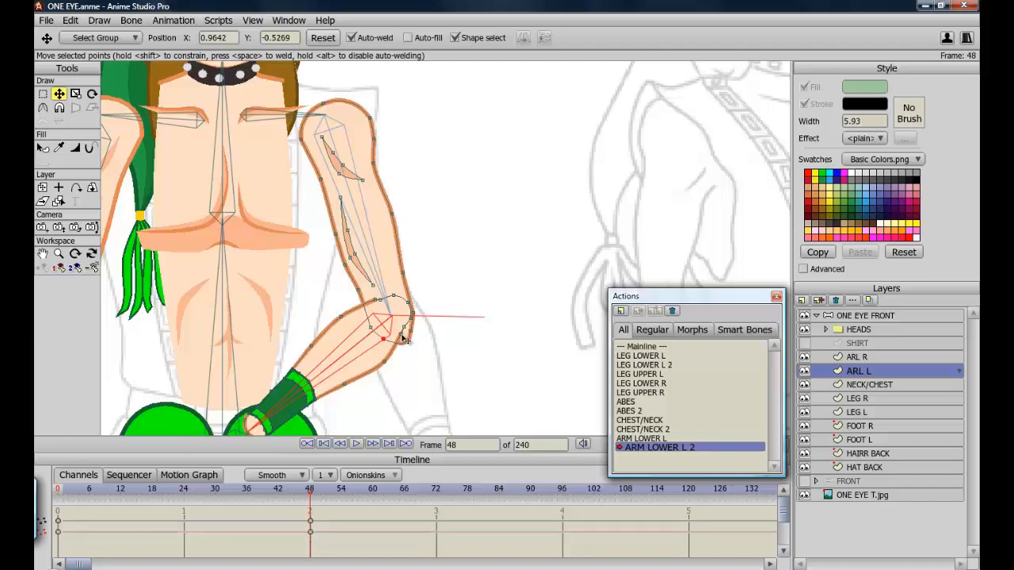
left_click(404, 337)
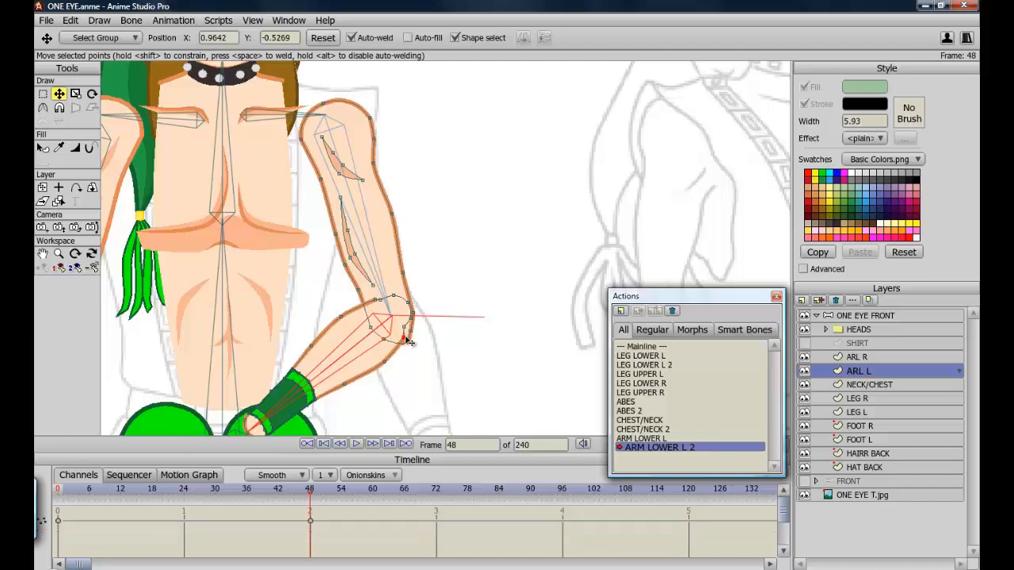
left_click_drag(409, 340, 368, 301)
left_click(372, 303)
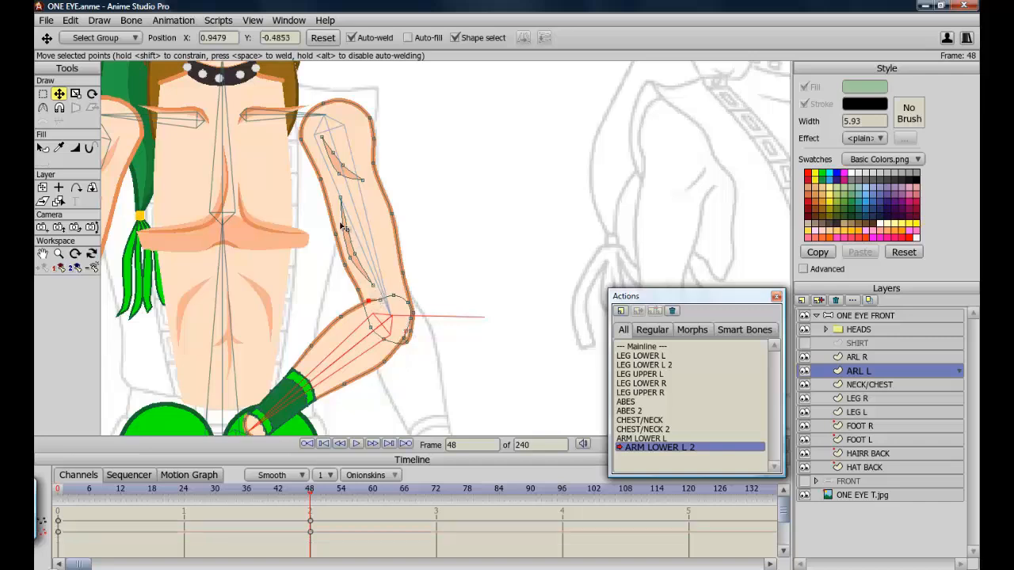
left_click_drag(335, 236, 344, 263)
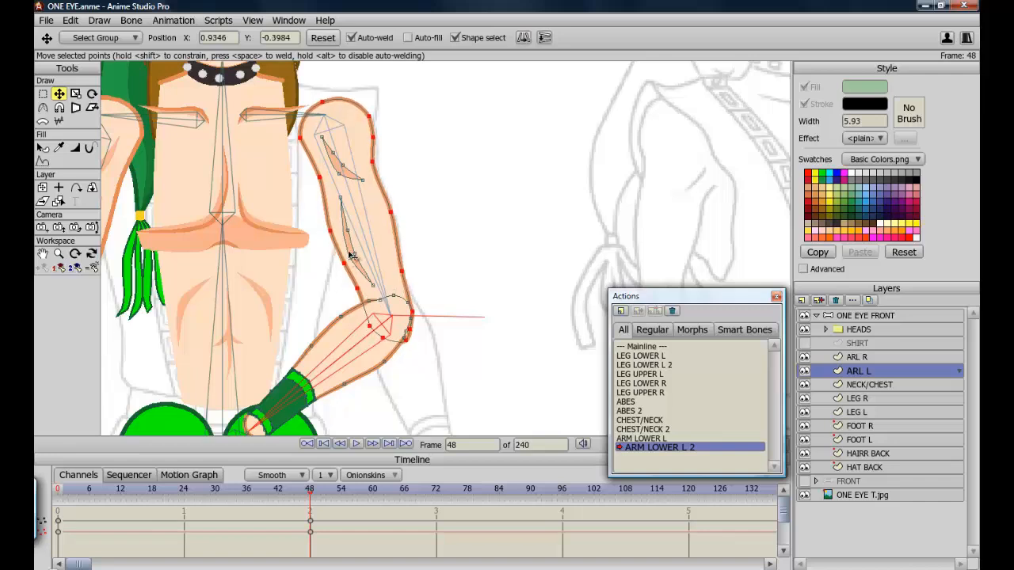
key("ctrl+z")
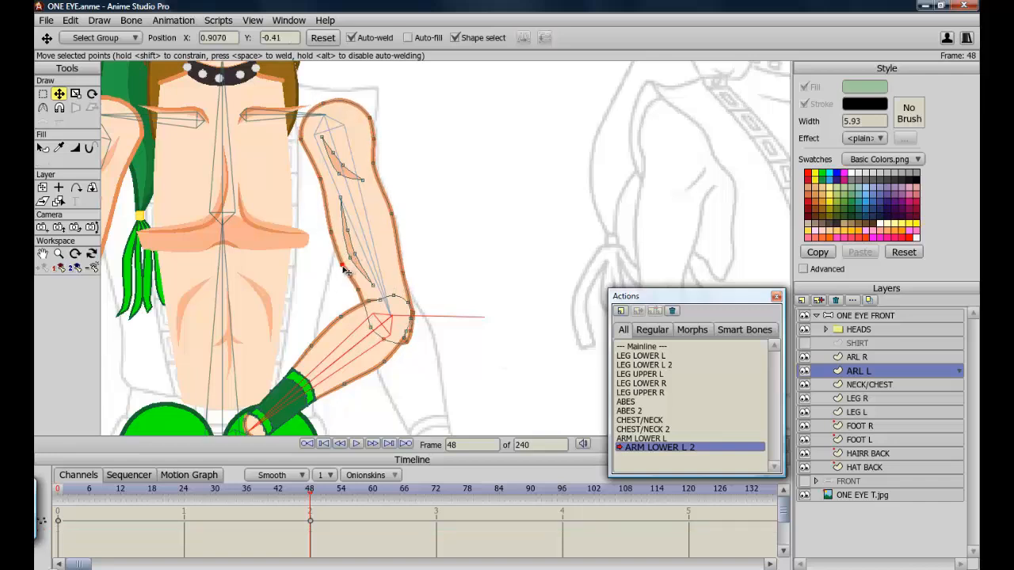
left_click(343, 266)
left_click_drag(330, 232, 328, 228)
left_click(329, 232)
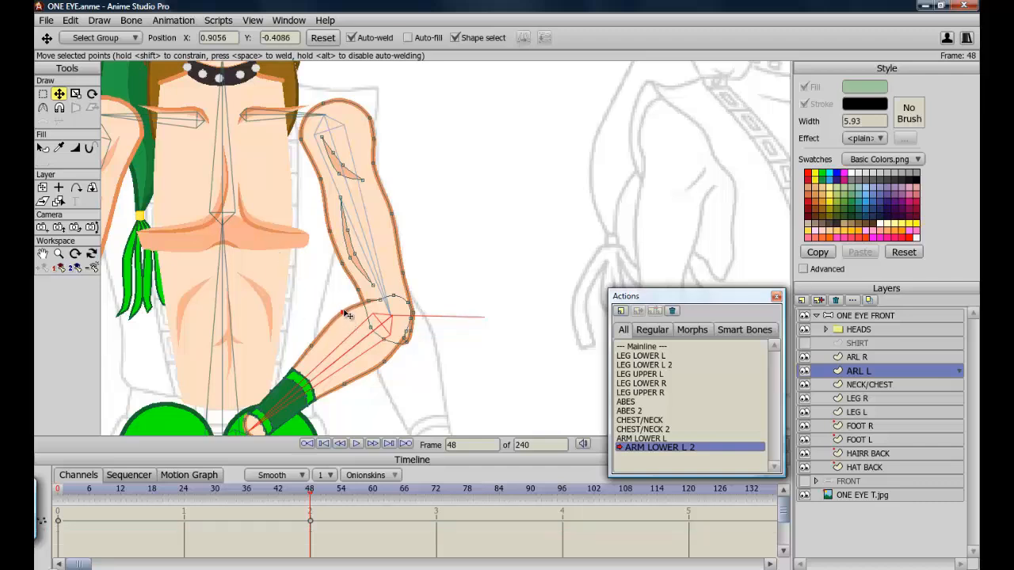
left_click(343, 312)
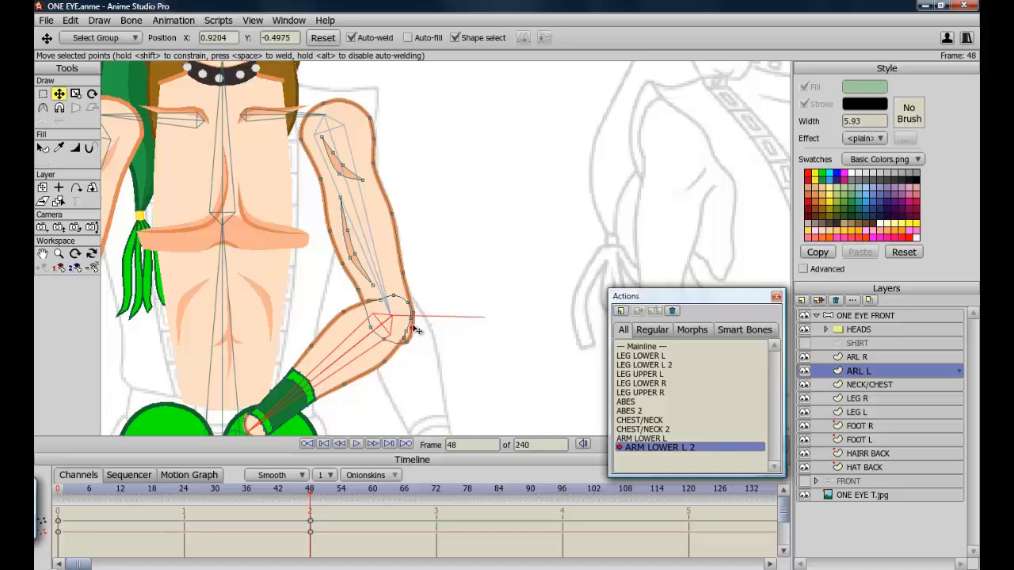
left_click(412, 327)
Fine-tune the outer elbow points of the left arm so the bent joint curves smoothly.
key("ctrl")
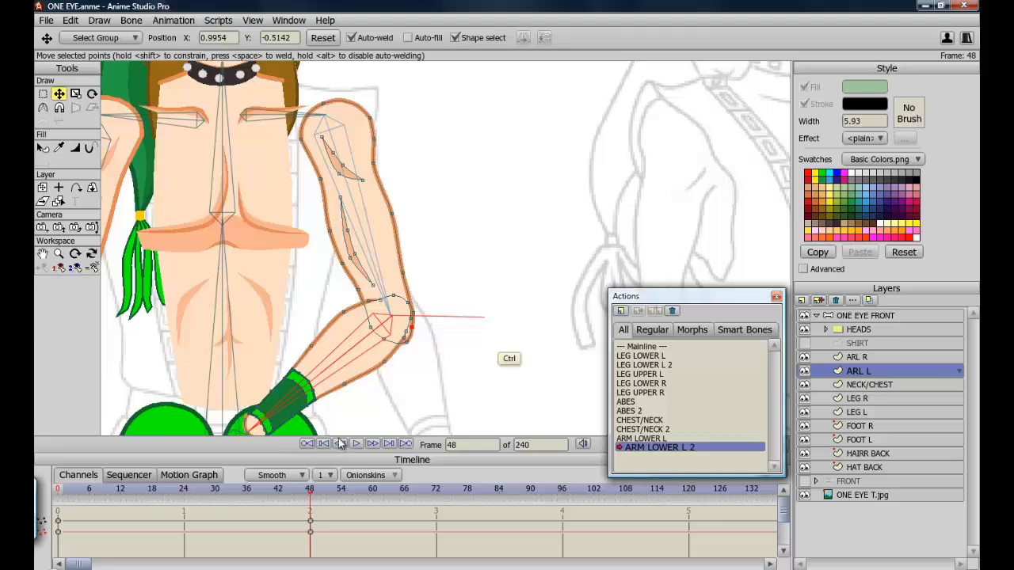
key("ctrl+r")
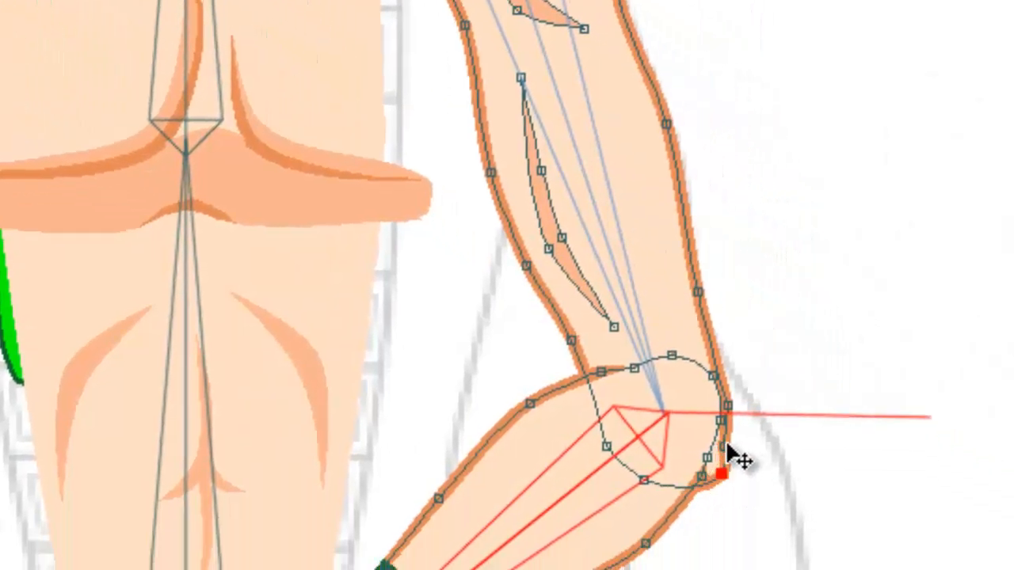
left_click_drag(735, 440, 738, 442)
left_click_drag(728, 405, 728, 405)
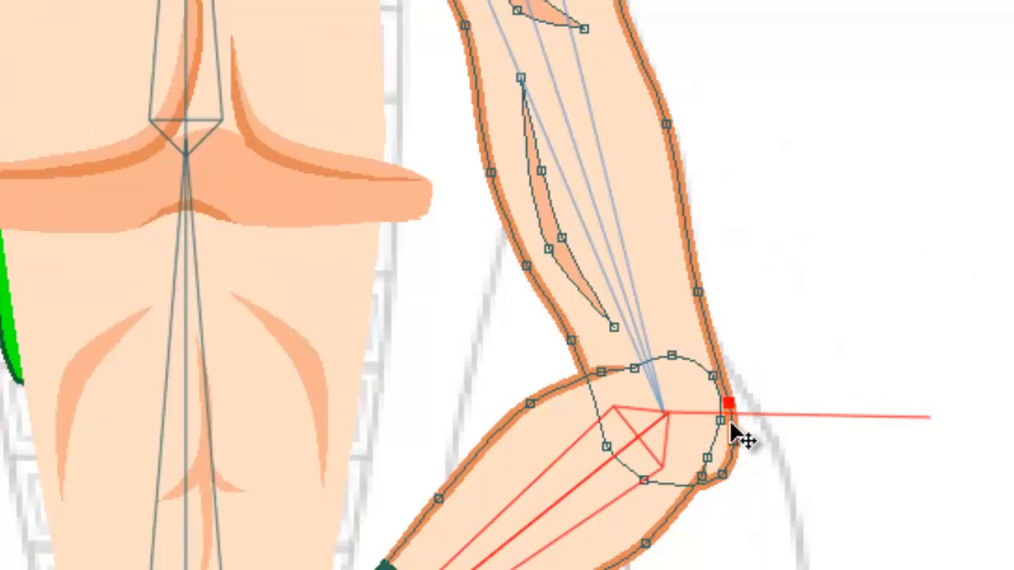
mouse_move(722, 475)
left_mouse_down()
mouse_move(704, 475)
mouse_move(716, 456)
mouse_move(728, 478)
left_mouse_up()
left_click(728, 473)
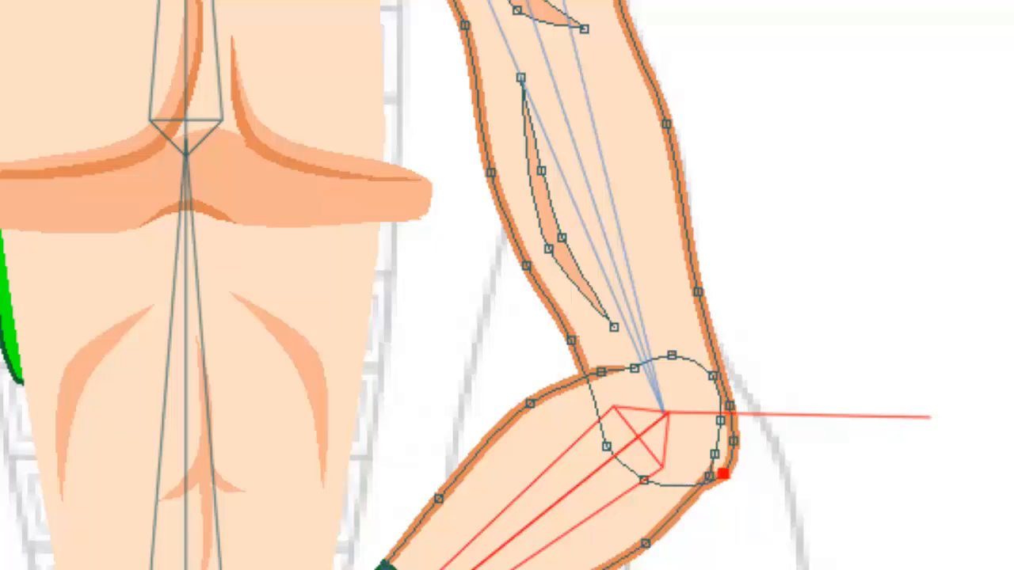
key("ctrl")
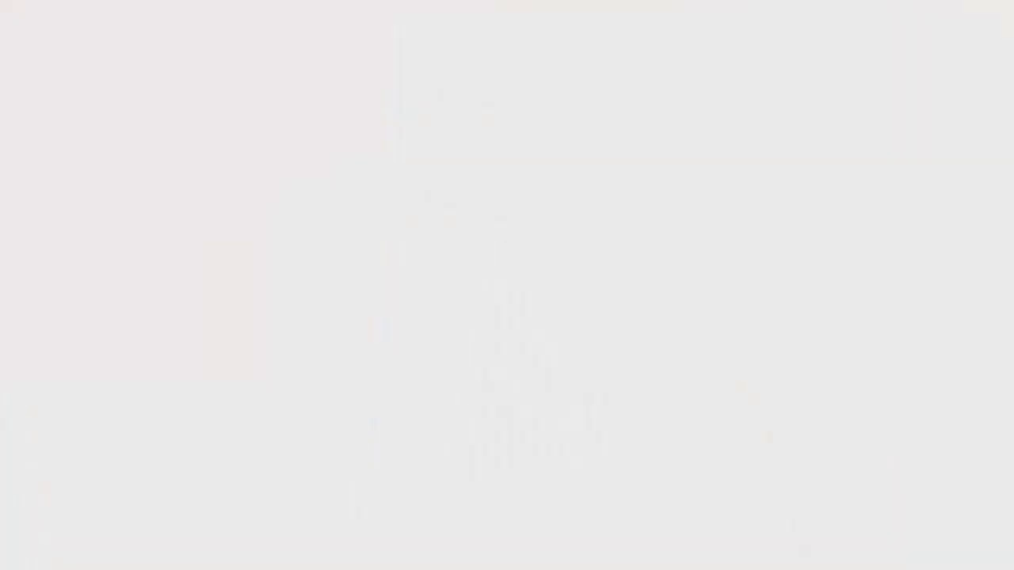
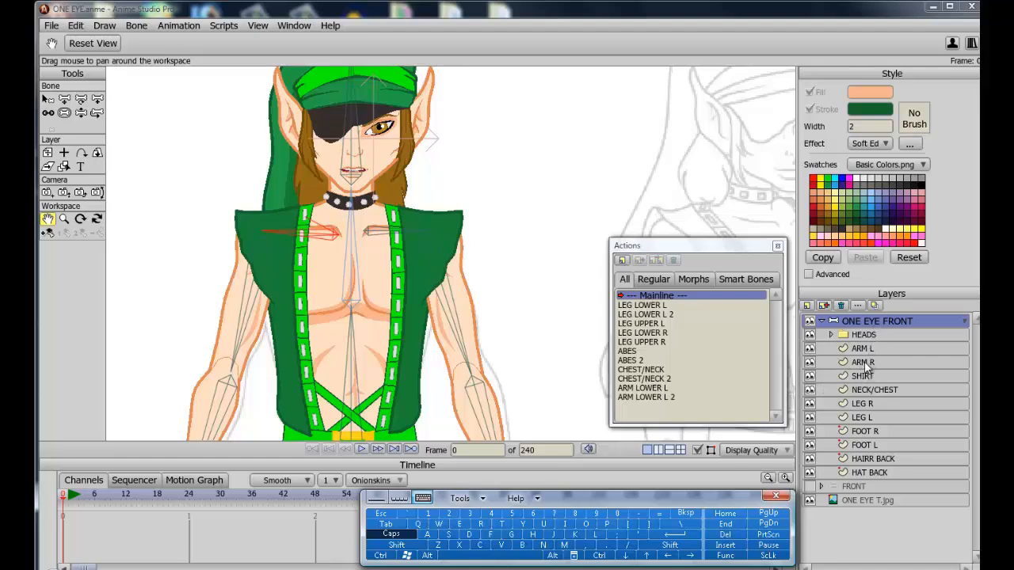
Hide the SHIRT layer and test-bend the left upper arm with the bone manipulation tool.
left_click(809, 376)
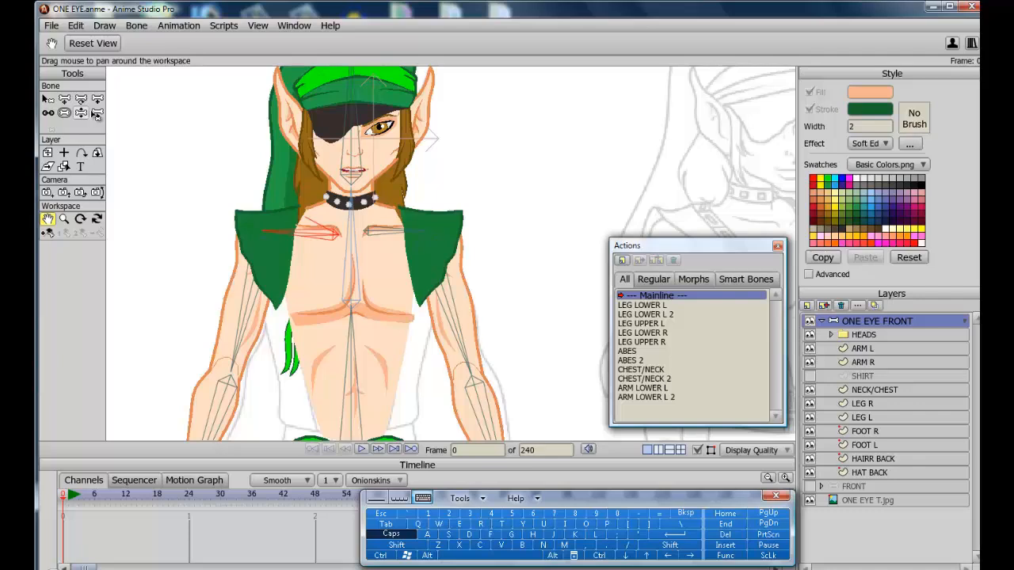
left_click(81, 113)
left_click_drag(449, 307, 423, 168)
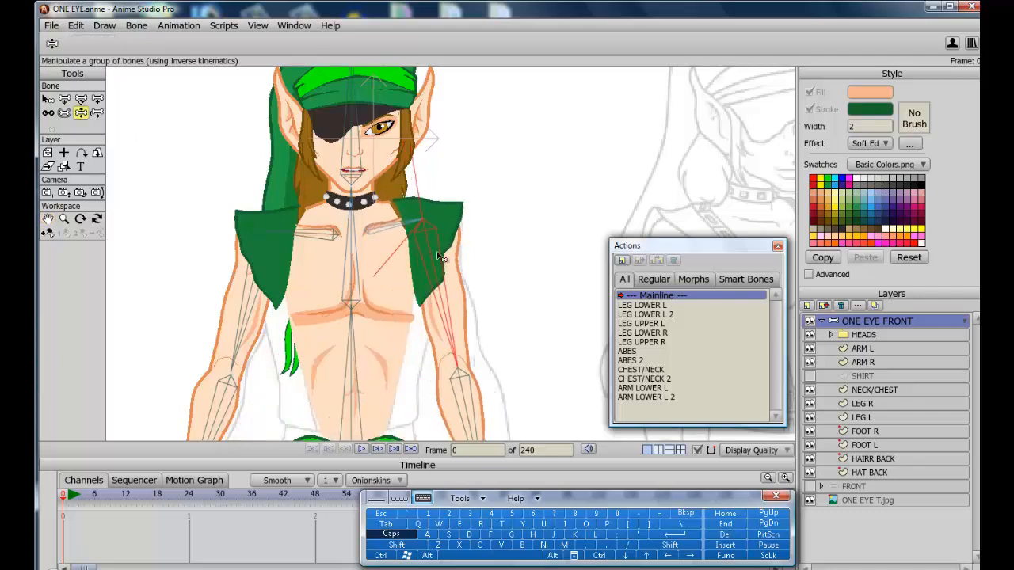
left_click_drag(451, 314, 232, 299)
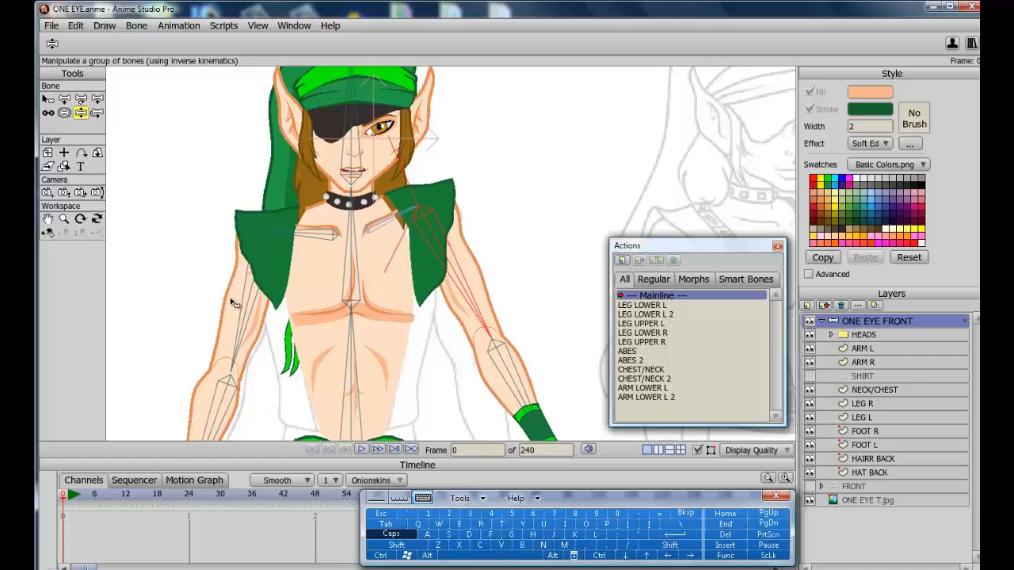
Select the ARM UPPER L bone, show the SHIRT layer again and add a smart bone action for it.
left_click(48, 99)
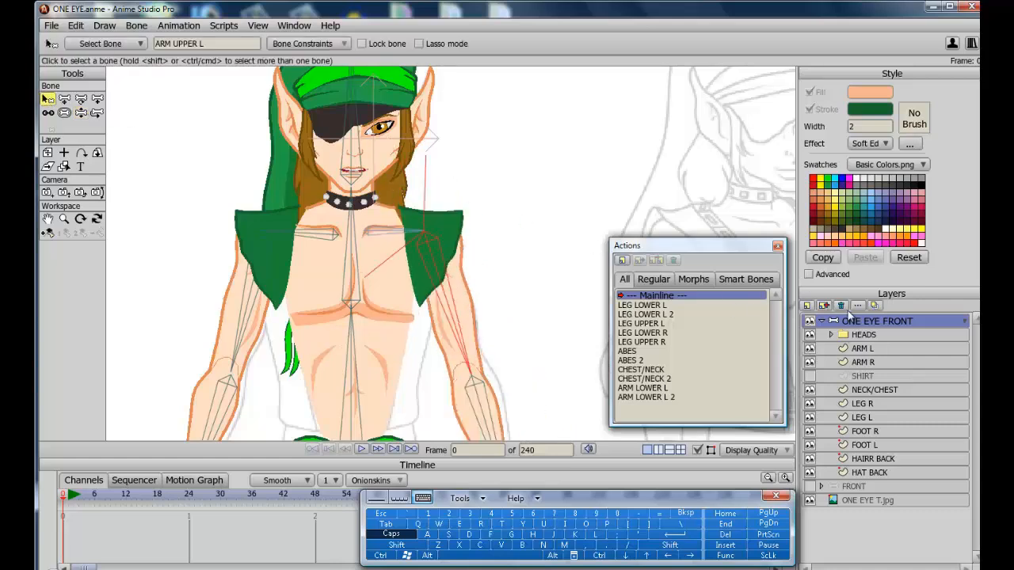
left_click(810, 376)
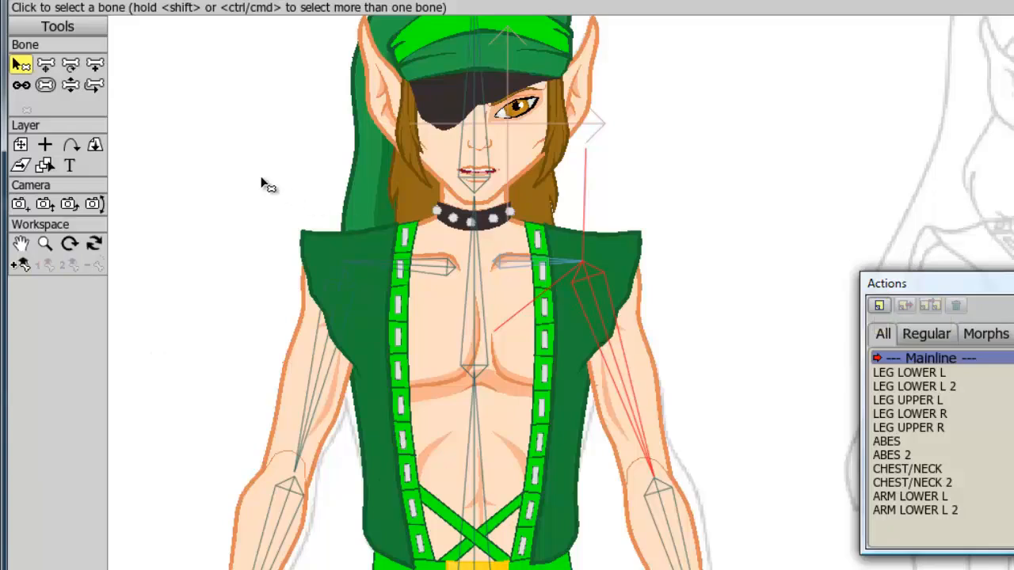
left_click(23, 267)
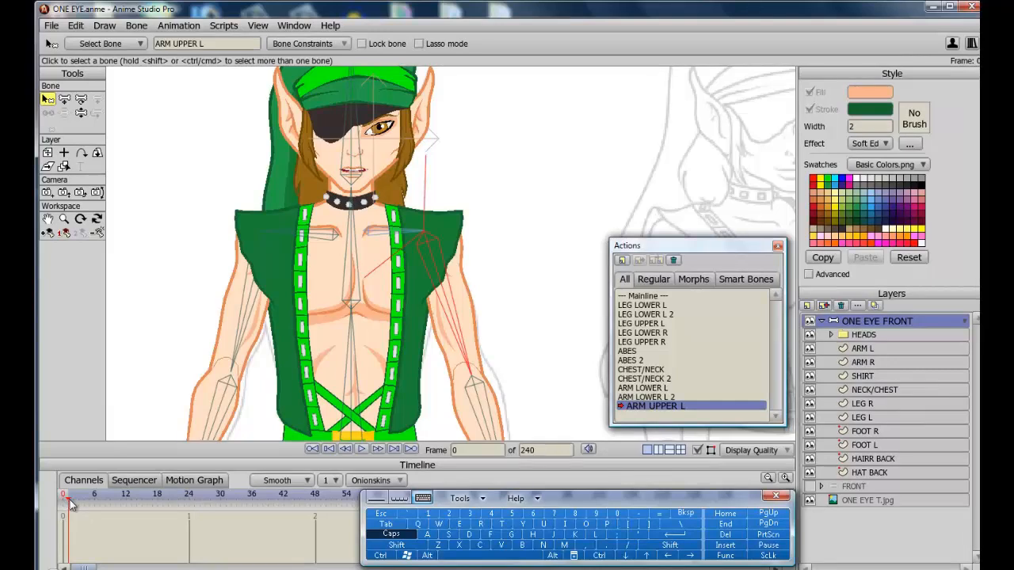
At frame 48, raise the left upper arm overhead and bend the forearm down toward the head.
left_click(316, 497)
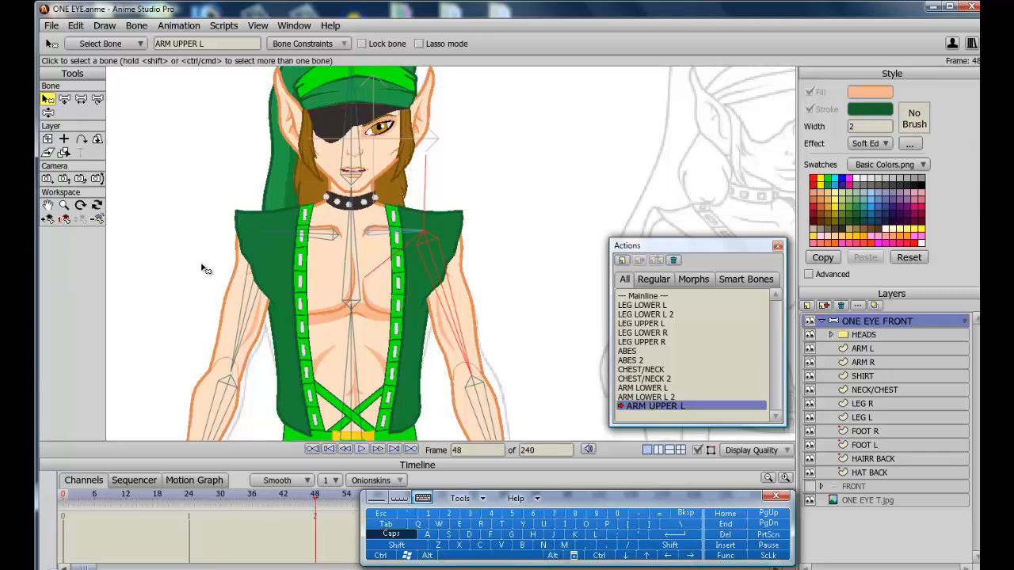
left_click(48, 113)
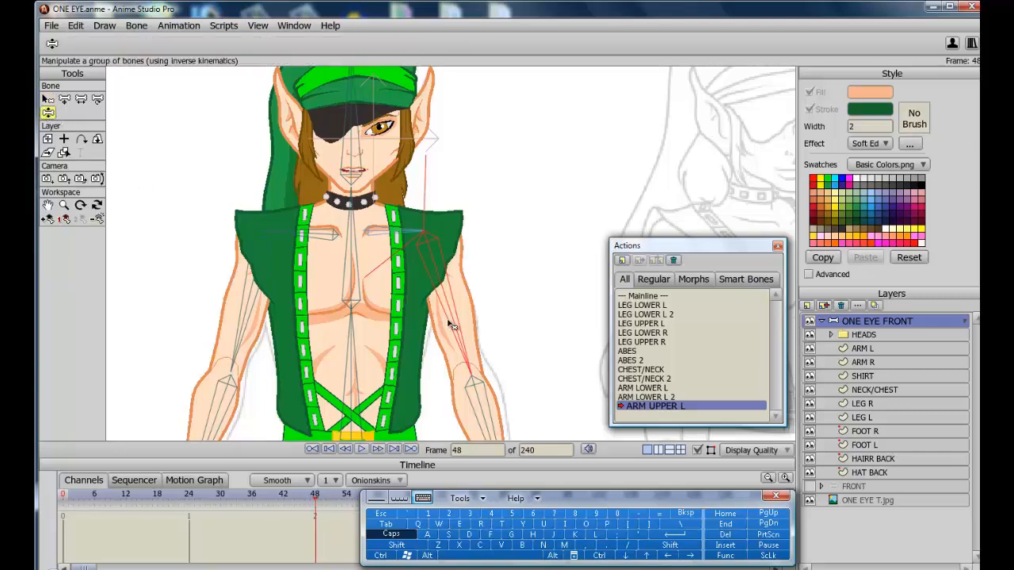
left_click_drag(462, 328, 642, 83)
left_click_drag(378, 52, 407, 208)
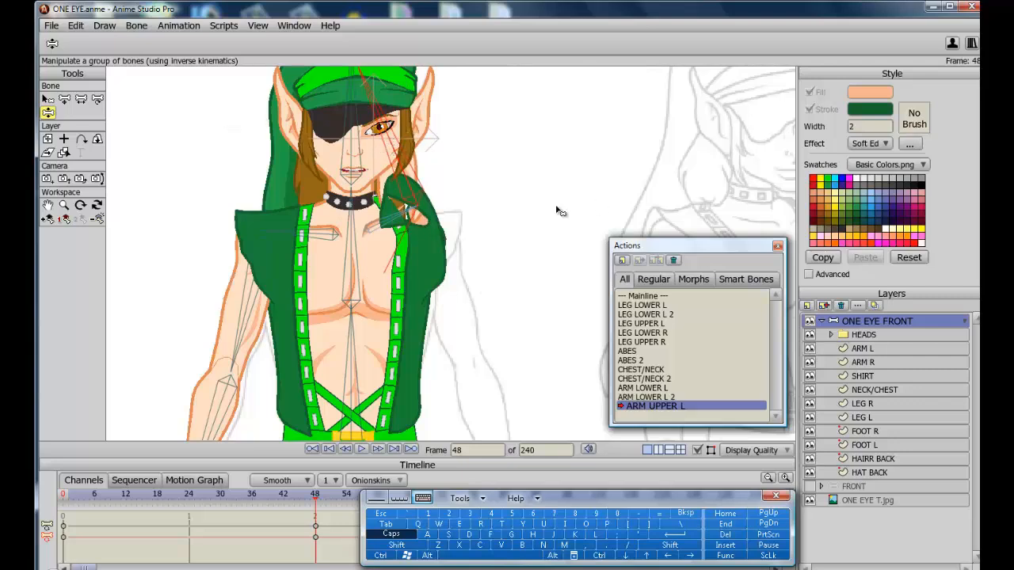
left_click(380, 226)
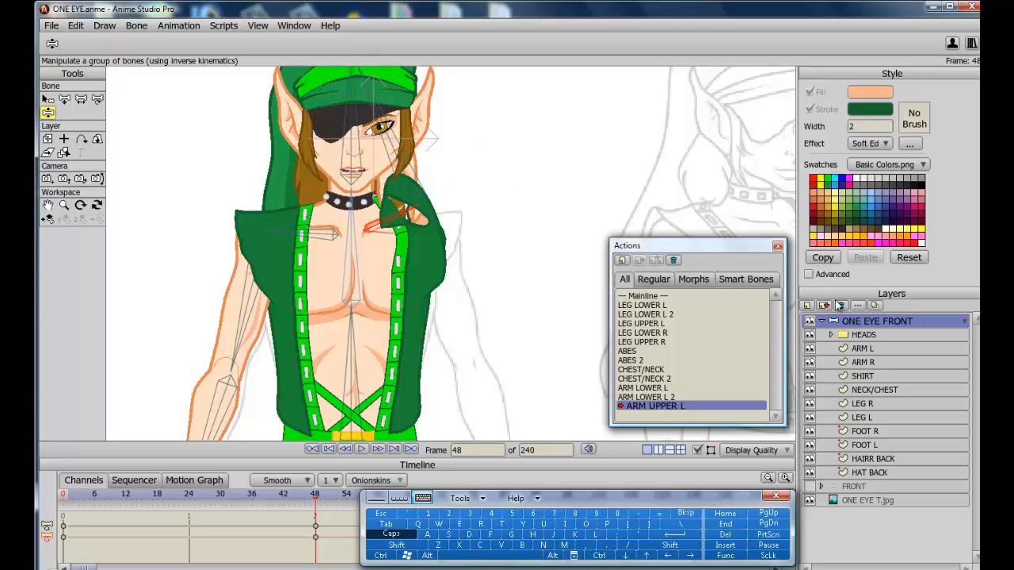
Select the ARM L layer and hide the SHIRT, HEADS, HAT BACK and HAIRR BACK layers.
left_click(859, 349)
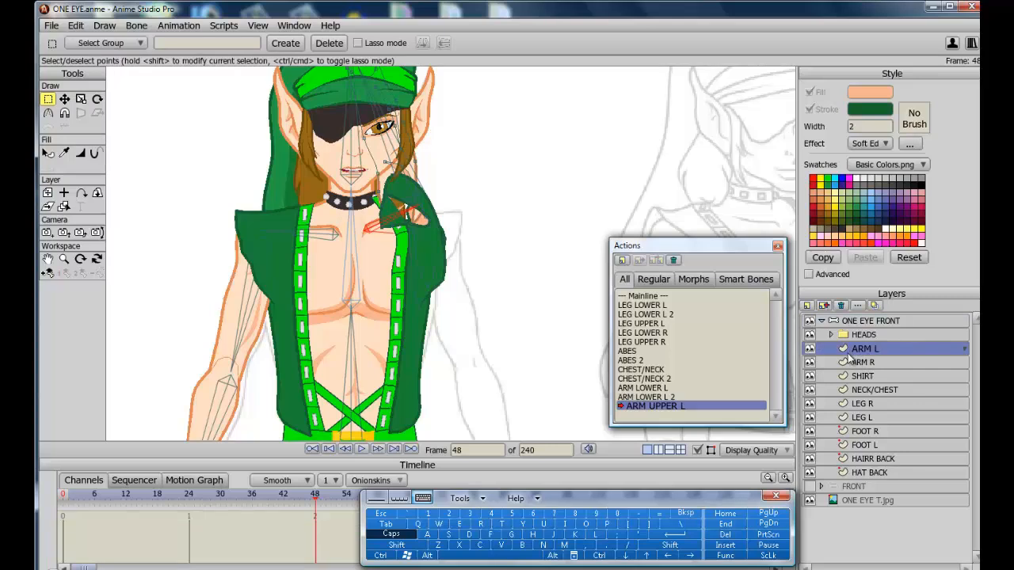
left_click(810, 377)
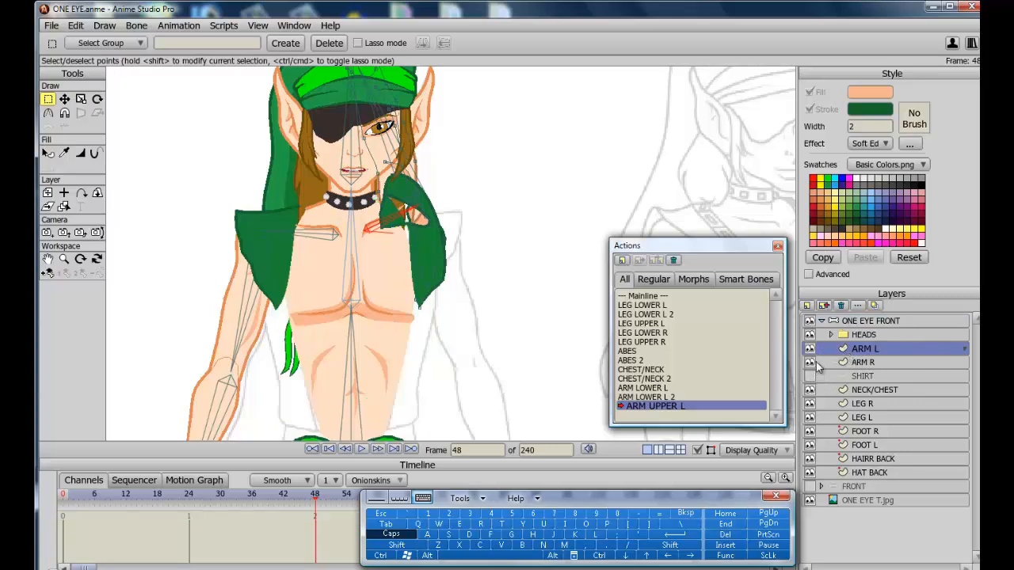
left_click(809, 335)
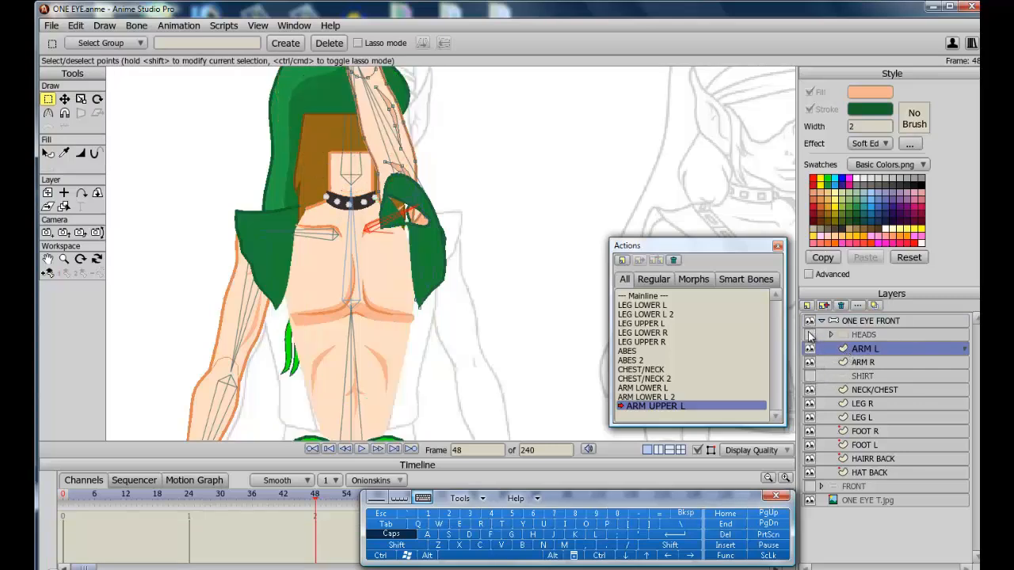
left_click(810, 473)
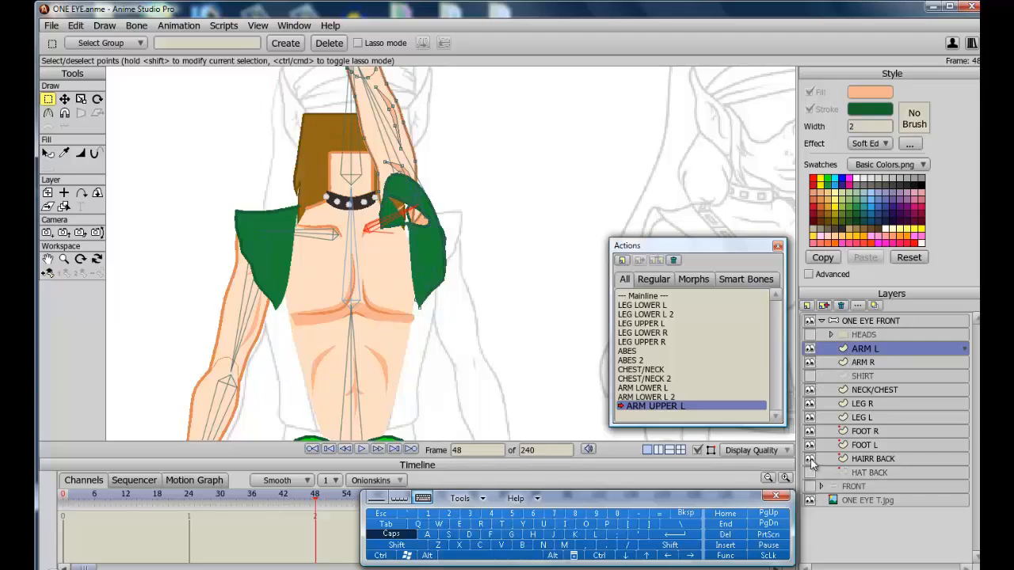
left_click(809, 460)
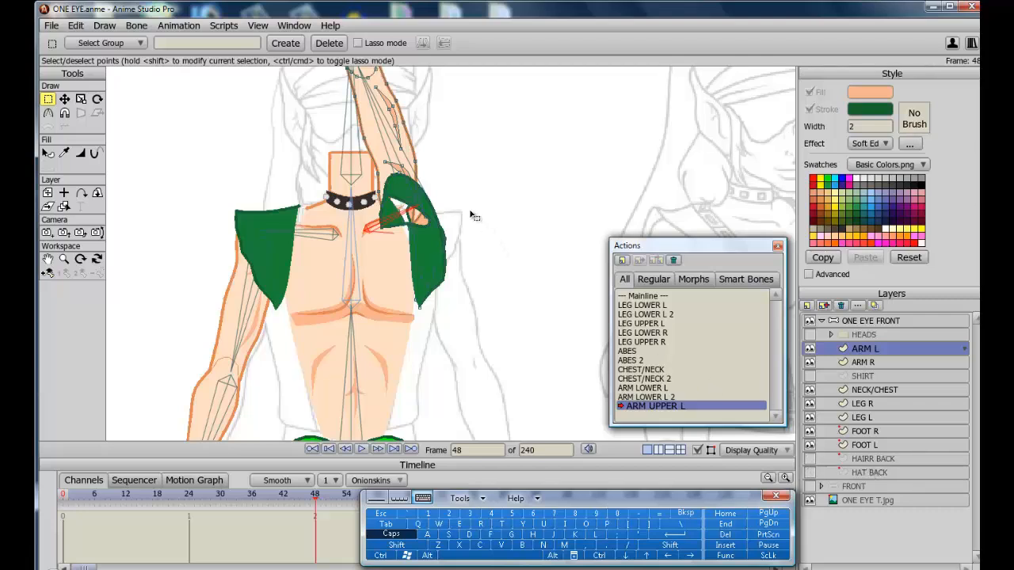
Zoom in on the raised left shoulder and hide the ARM L layer to work on its outline points.
left_click(47, 259)
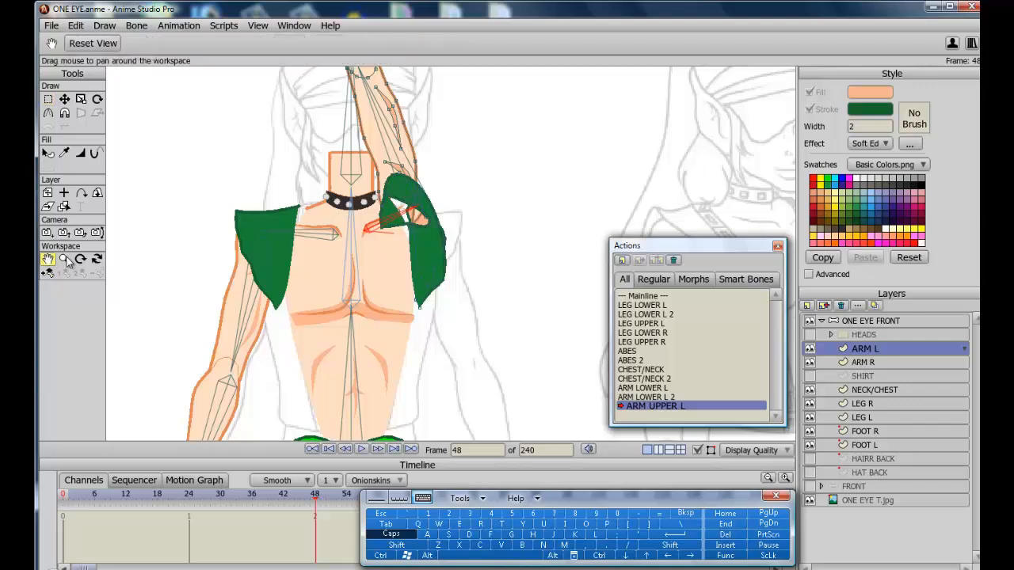
left_click_drag(301, 227, 293, 319)
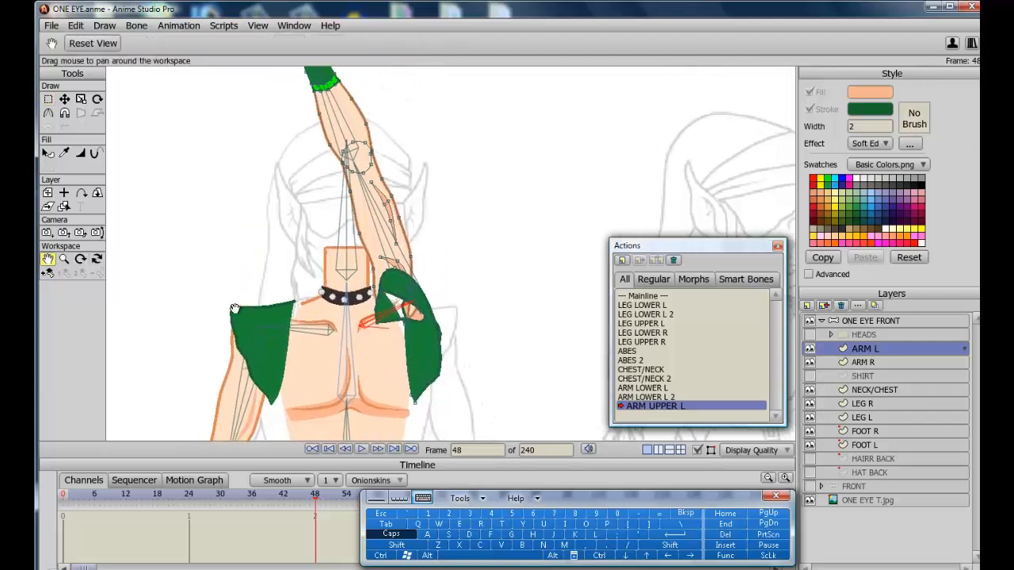
scroll(234, 308, "up", 4)
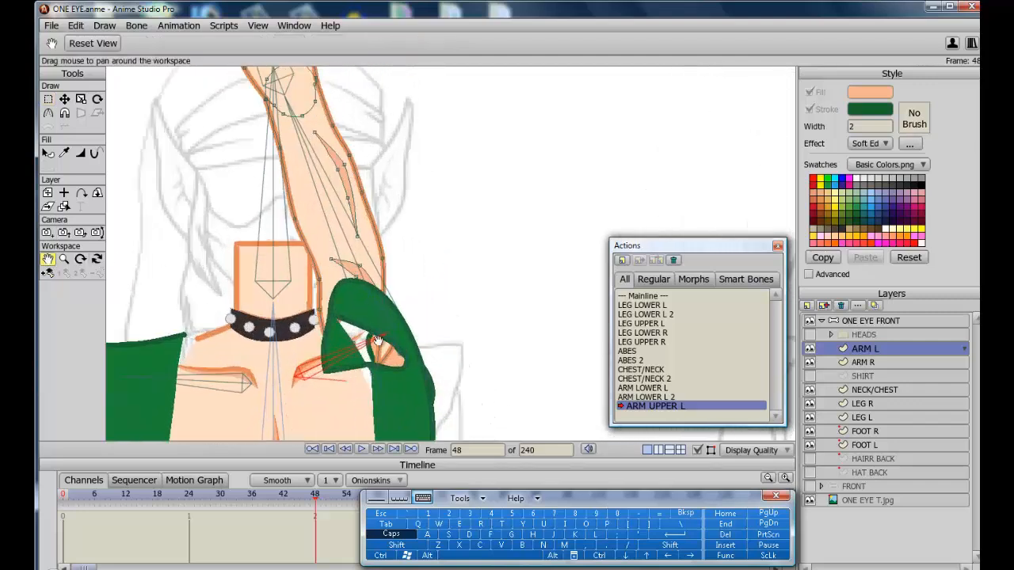
left_click_drag(370, 351, 386, 318)
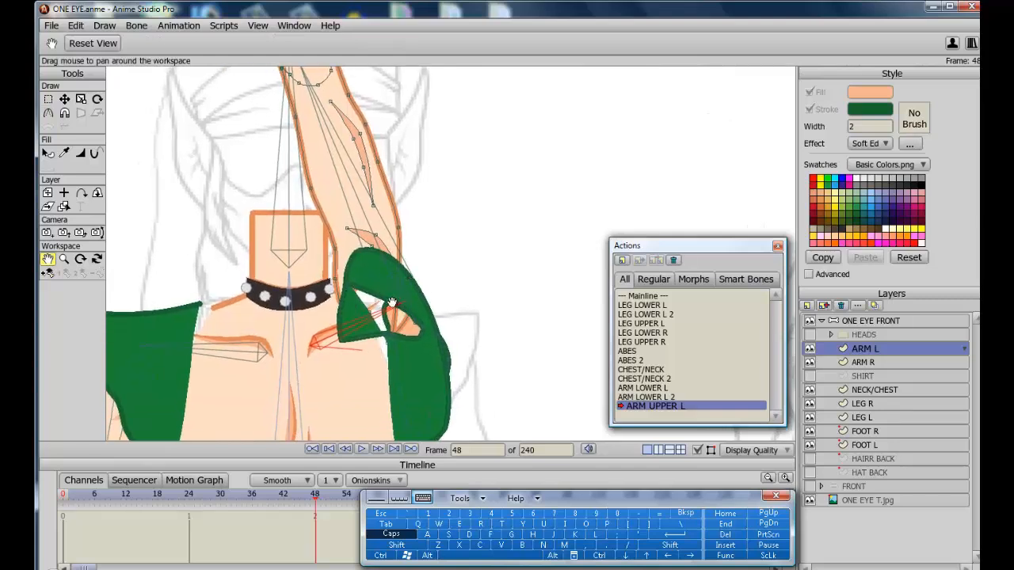
left_click(47, 99)
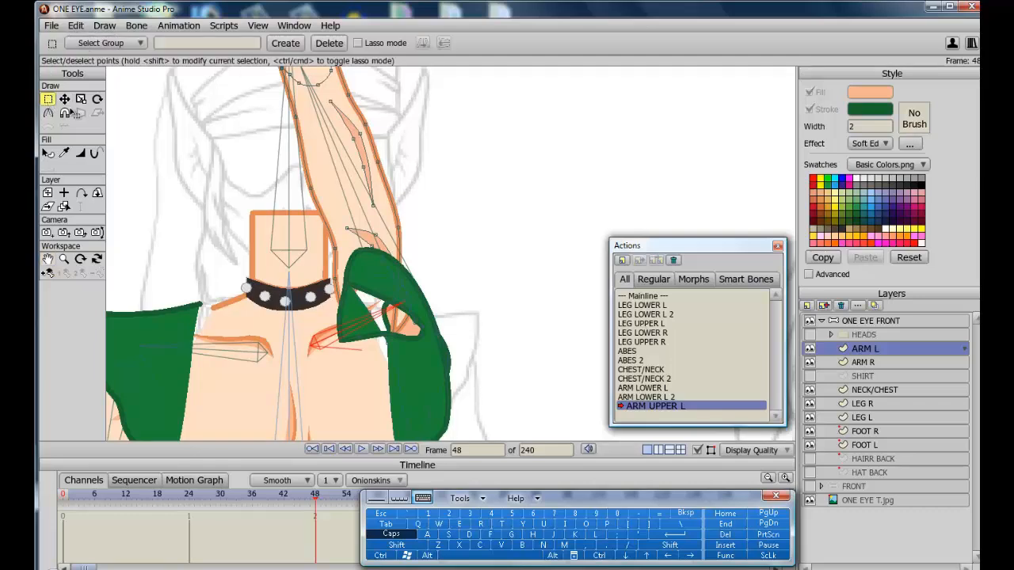
left_click(810, 348)
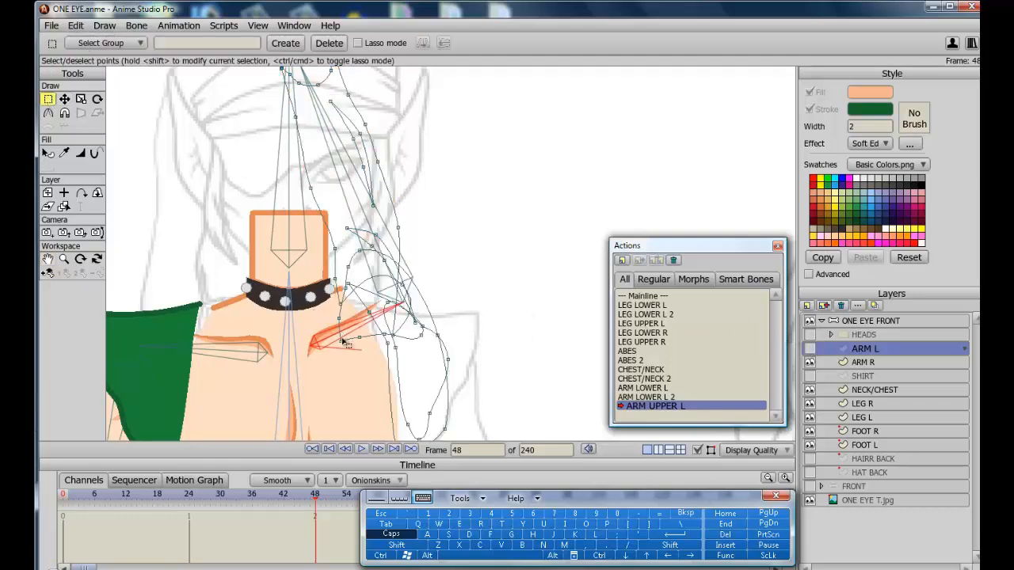
Try moving selected ARM L shoulder points, undoing both attempts.
left_click_drag(340, 340, 328, 240)
left_click(65, 99)
left_click_drag(342, 318, 431, 349)
key("ctrl+z")
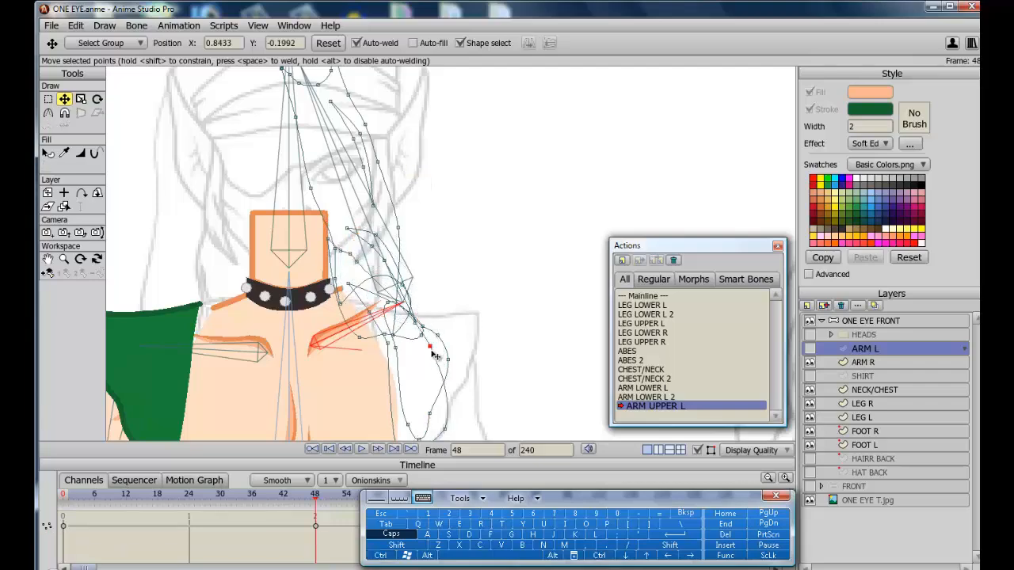
left_click_drag(357, 260, 372, 324)
key("ctrl+z")
Reshape the ARM L shoulder and armpit points to fit the raised arm, briefly checking against the SHIRT layer.
left_click(47, 259)
left_click_drag(262, 285, 290, 186)
left_click(65, 100)
left_click(810, 348)
left_click(810, 348)
left_click_drag(418, 236, 405, 292)
left_click(809, 376)
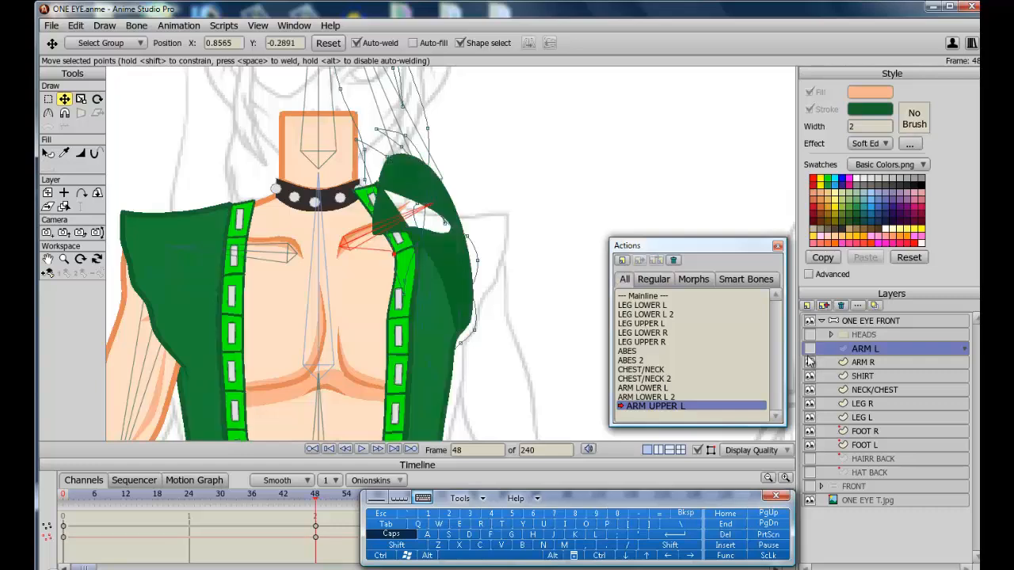
left_click(810, 375)
left_click_drag(425, 331, 414, 312)
left_click_drag(389, 237, 372, 189)
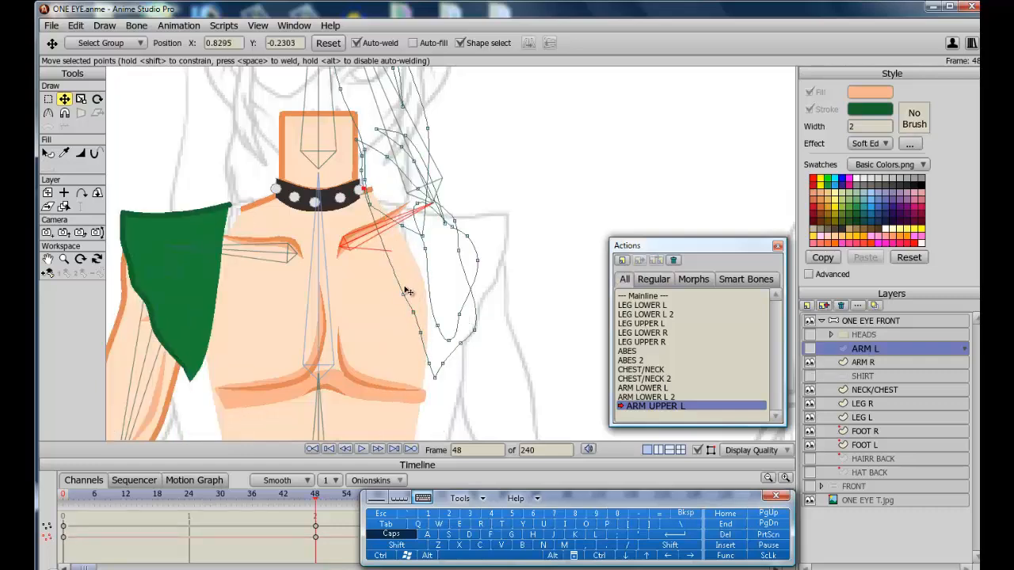
left_click_drag(404, 294, 377, 143)
left_click_drag(455, 221, 442, 205)
left_click_drag(476, 329, 471, 320)
left_click_drag(461, 343, 458, 341)
Adjust two more outer shoulder points on ARM L, toggling the layer's visibility to compare.
left_click(810, 349)
left_click(810, 349)
left_click_drag(467, 236, 446, 227)
left_click_drag(480, 260, 427, 334)
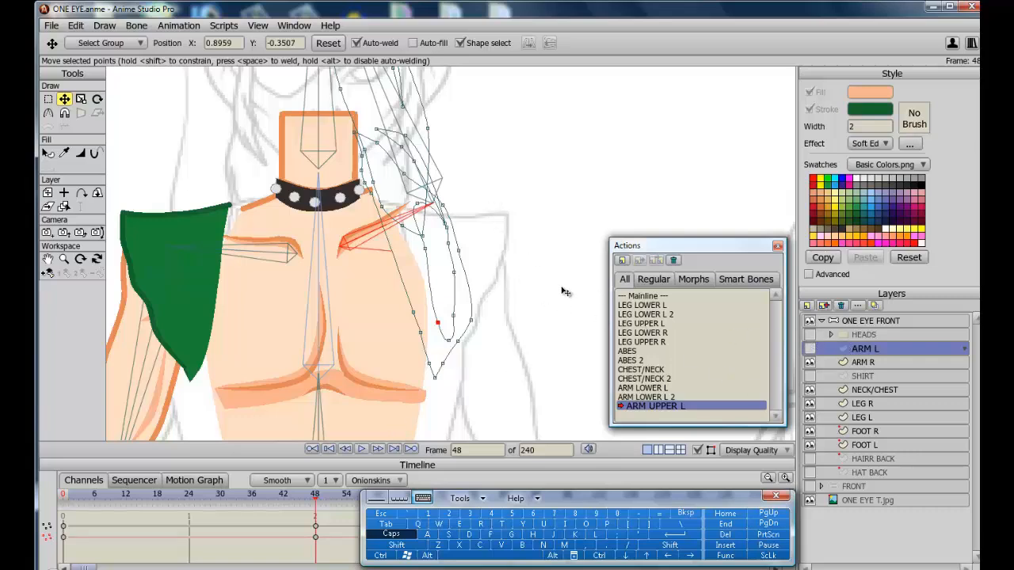
left_click(810, 349)
Select the SHIRT layer, hide SHIRT and ARM L, and move the shirt's left shoulder points around the raised arm.
left_click(865, 376)
left_click(810, 377)
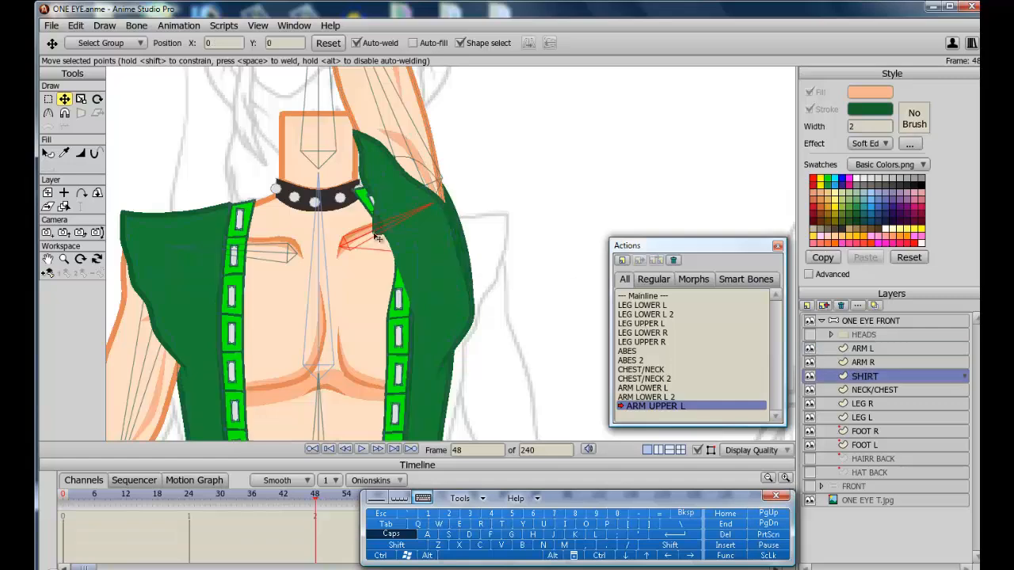
left_click(811, 376)
left_click(810, 350)
left_click_drag(459, 256, 457, 281)
left_click_drag(394, 164, 456, 253)
left_click_drag(385, 160, 418, 205)
mouse_move(380, 156)
left_mouse_down()
mouse_move(389, 162)
mouse_move(372, 144)
left_mouse_up()
left_click_drag(416, 247, 391, 268)
left_click_drag(374, 198, 380, 202)
Fine-tune the remaining SHIRT points at the left shoulder and collar so the vest follows the raised arm.
left_click_drag(397, 244, 402, 264)
left_click_drag(419, 273, 414, 274)
left_click_drag(411, 230, 408, 234)
left_click(435, 234)
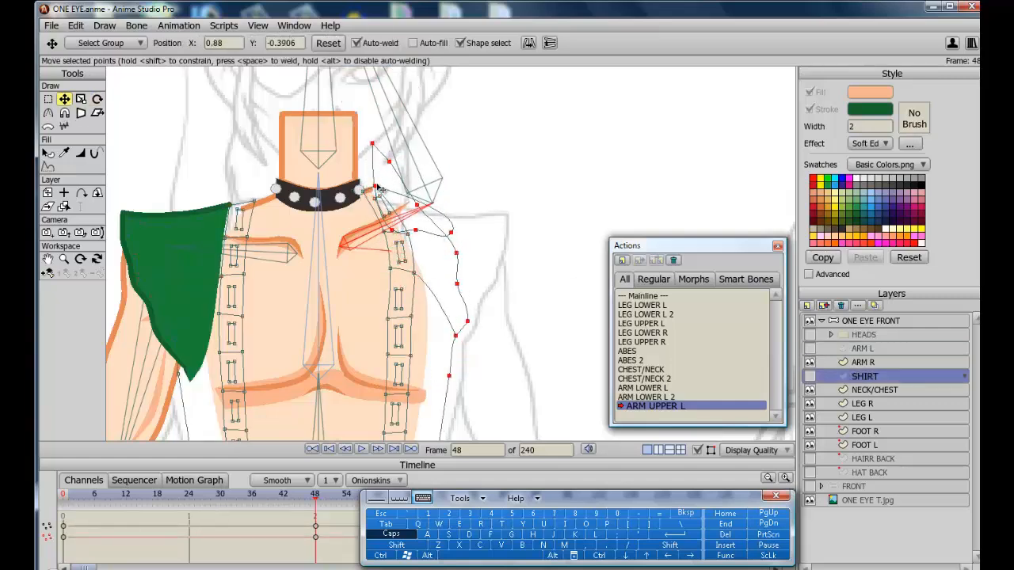
left_click_drag(376, 187, 378, 189)
left_click_drag(416, 230, 385, 169)
left_click_drag(452, 232, 386, 180)
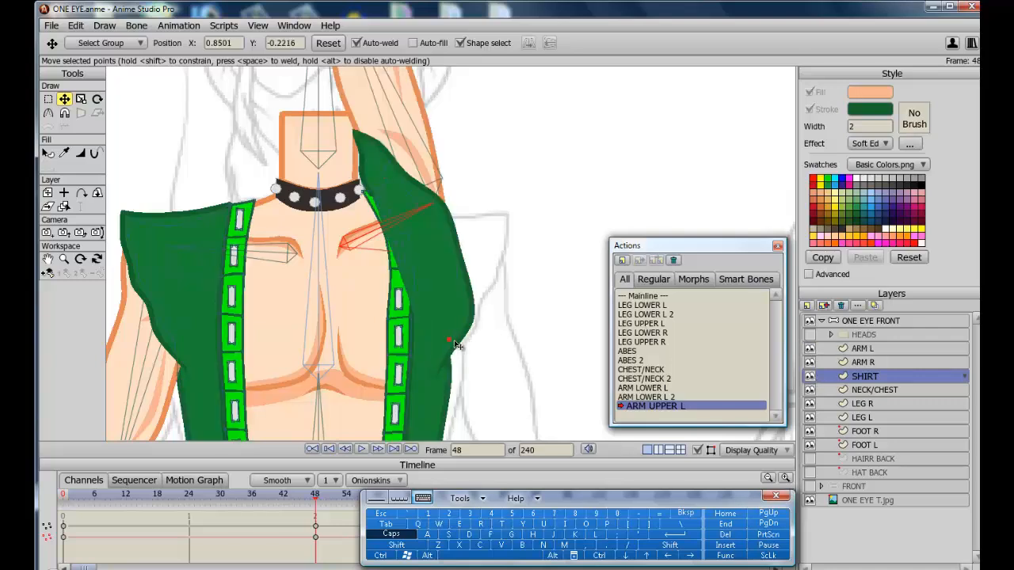
left_click(434, 195)
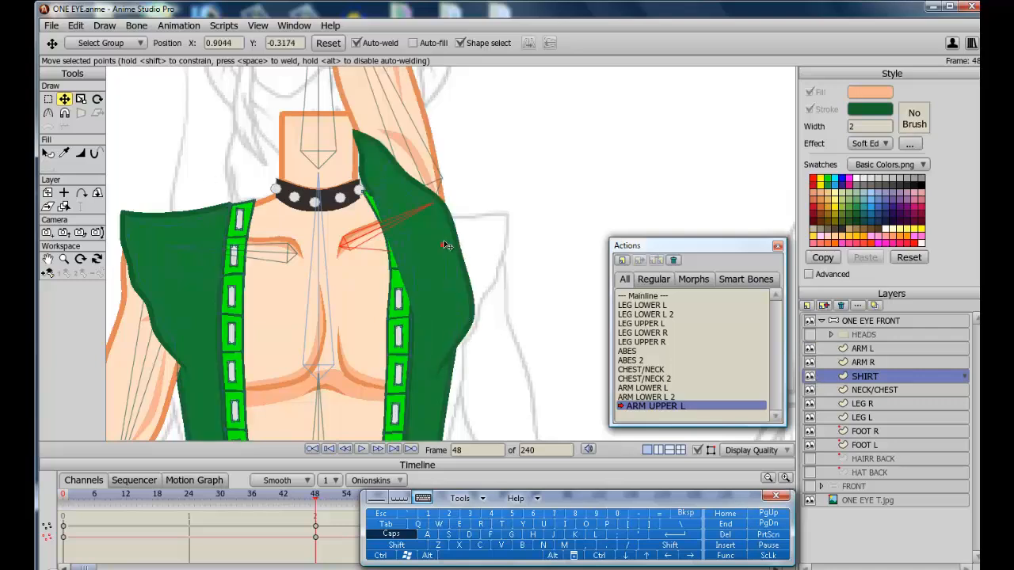
left_click_drag(462, 254, 464, 260)
left_click(371, 150)
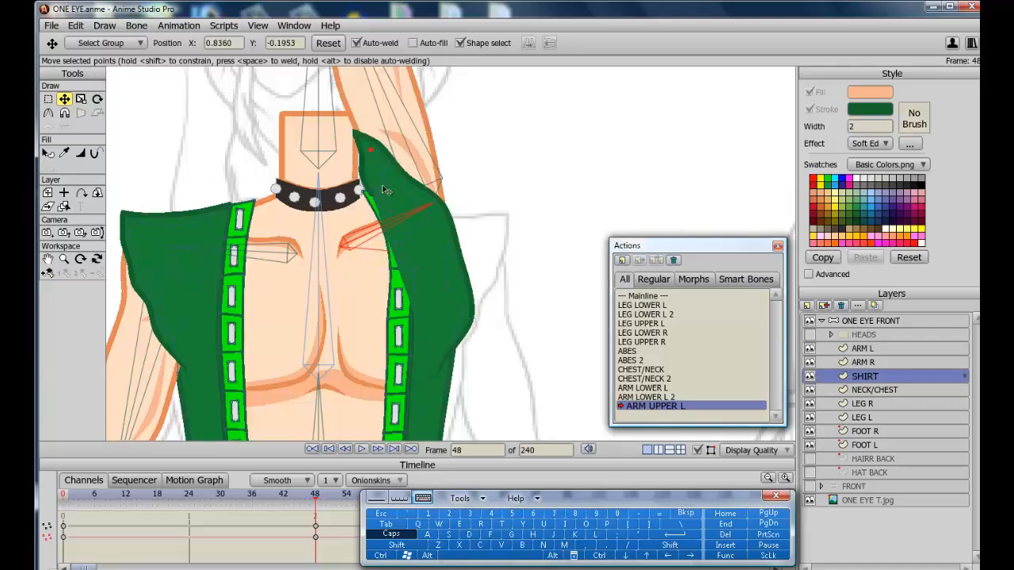
left_click_drag(371, 150, 382, 167)
left_click_drag(389, 167, 385, 201)
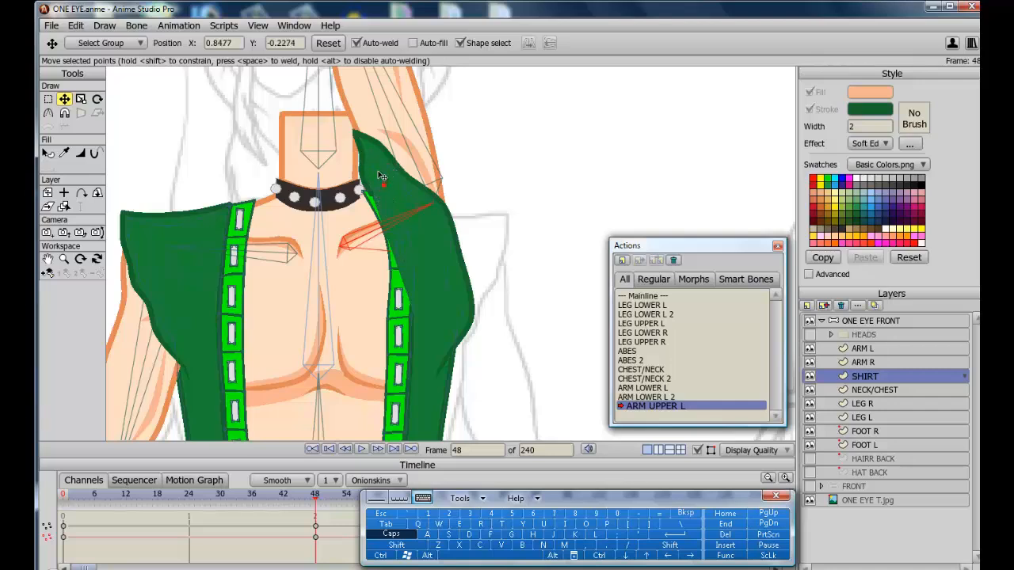
Select the ARM L layer and try moving its armpit points, undoing the move.
left_click(864, 349)
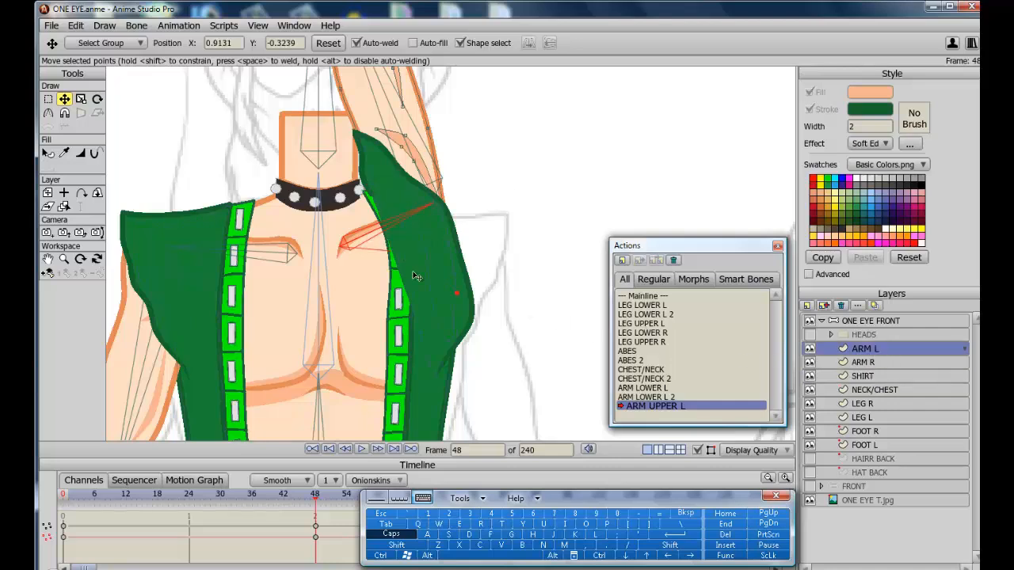
left_click_drag(424, 331, 385, 206)
left_click_drag(416, 327, 420, 276)
key("ctrl+z")
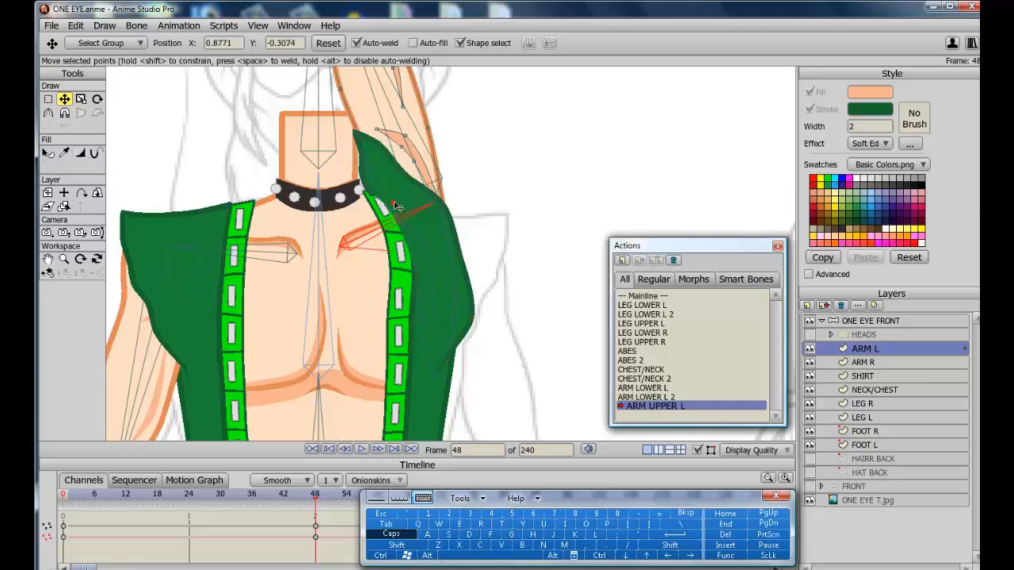
Return to the Mainline to leave the ARM UPPER L smart bone action.
left_click(80, 153)
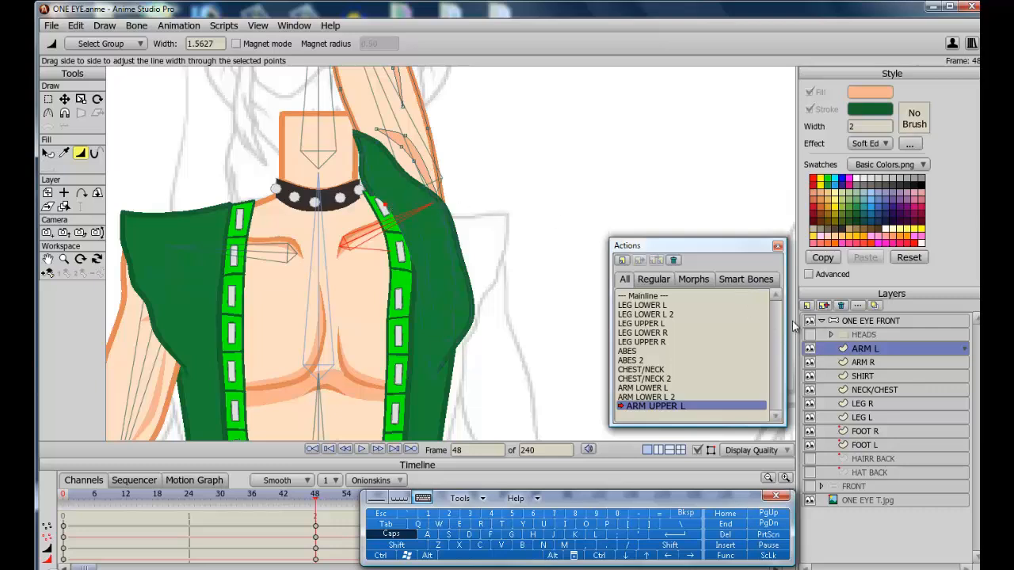
double_click(657, 296)
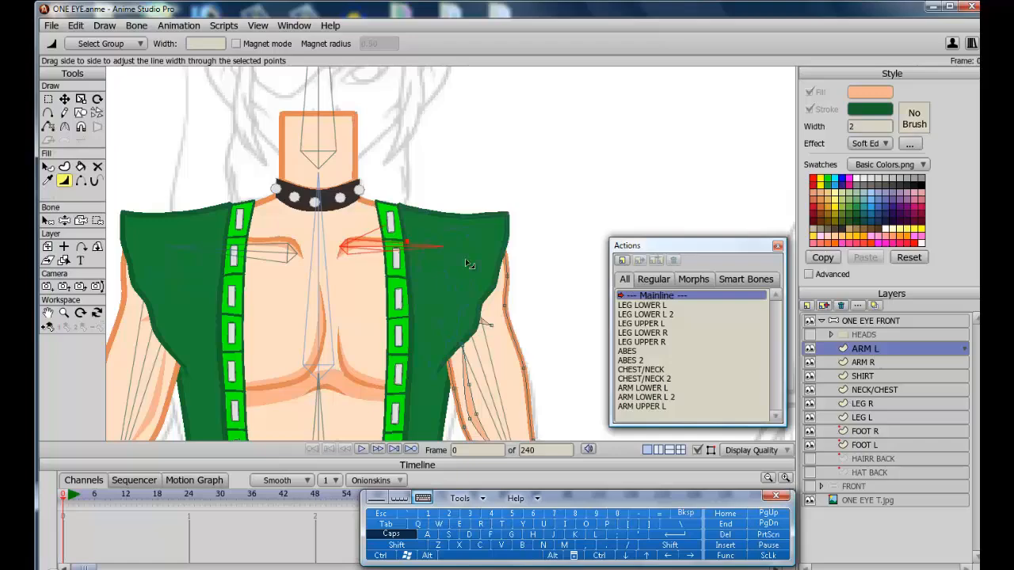
left_click(47, 313)
left_click_drag(441, 262, 434, 262)
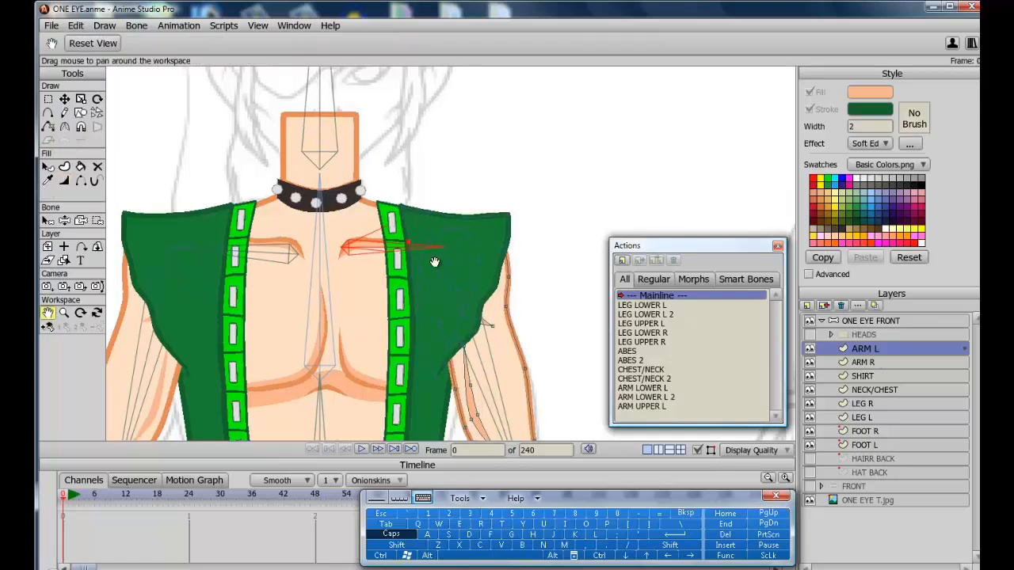
Hide the SHIRT layer and hide the armpit edges of the ARM L shape at the shoulder.
scroll(434, 262, "up", 4)
scroll(434, 262, "down", 2)
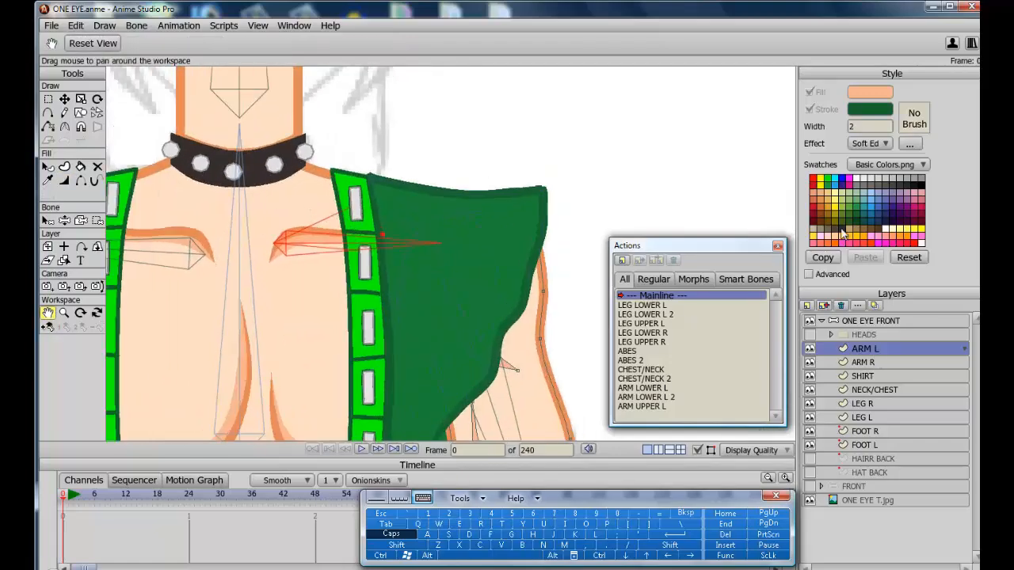
left_click(810, 377)
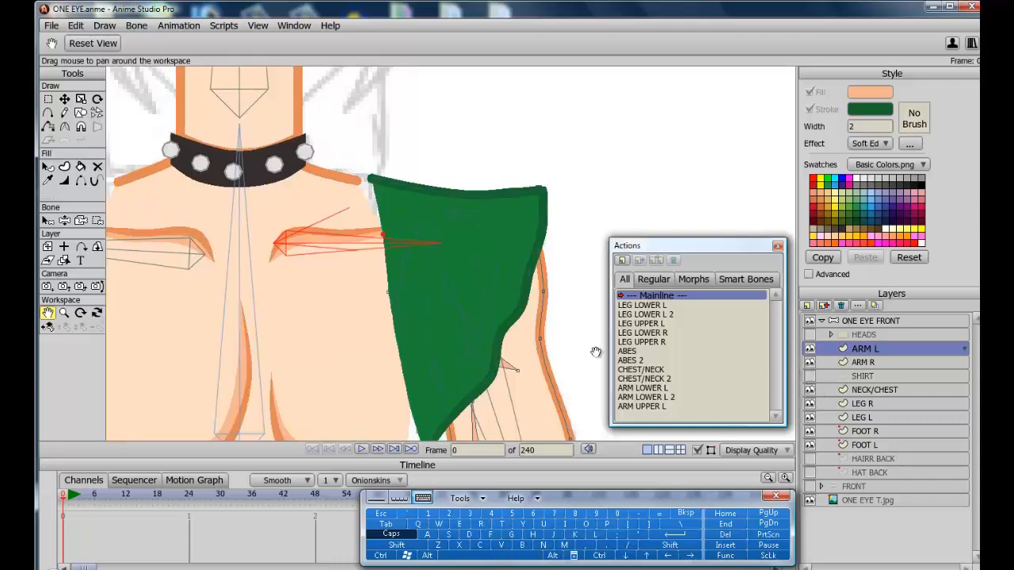
left_click(81, 181)
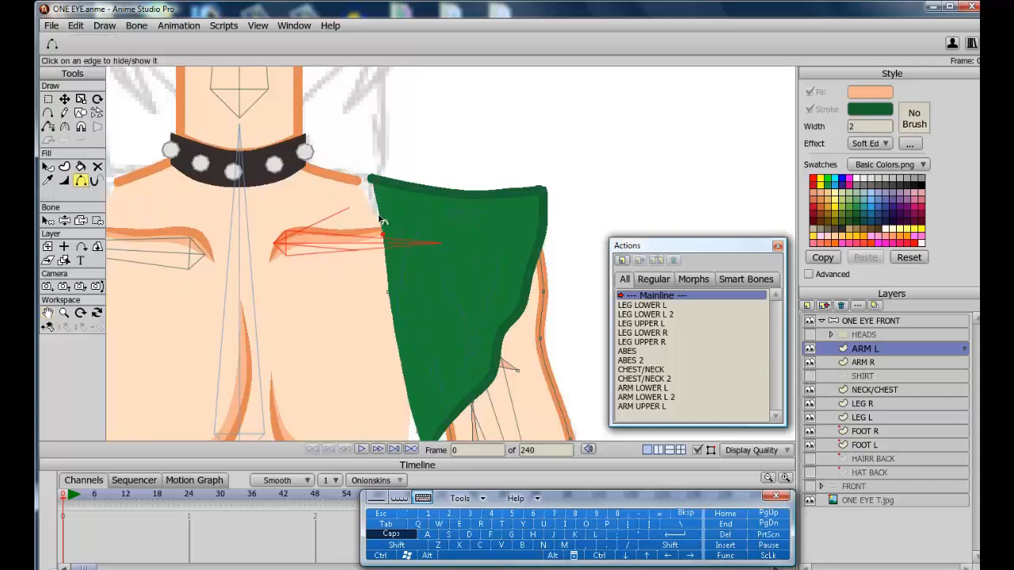
left_click(381, 219)
left_click(388, 274)
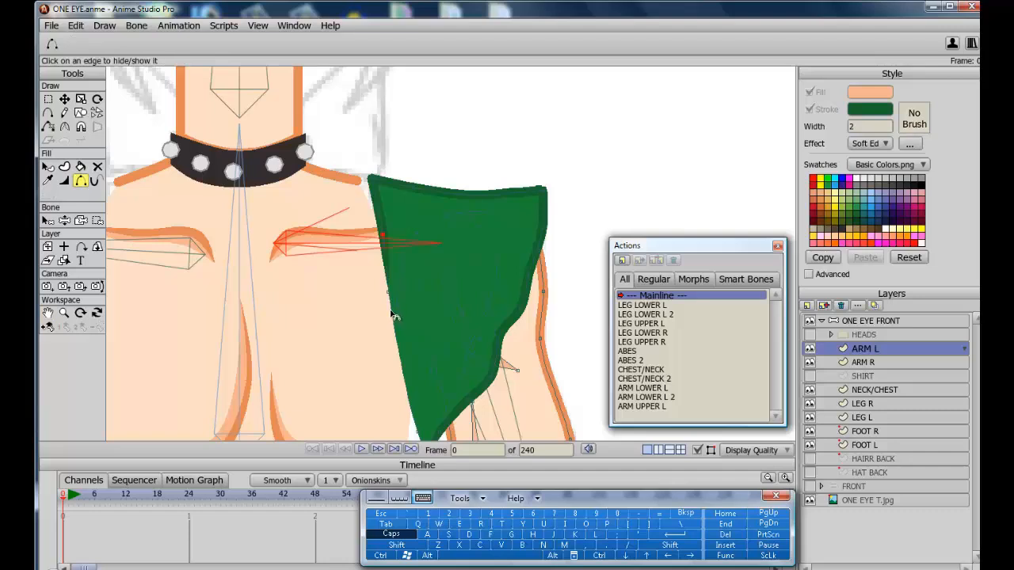
Set the line width of the ARM L shoulder point to 0 and show the SHIRT layer again.
left_click(64, 182)
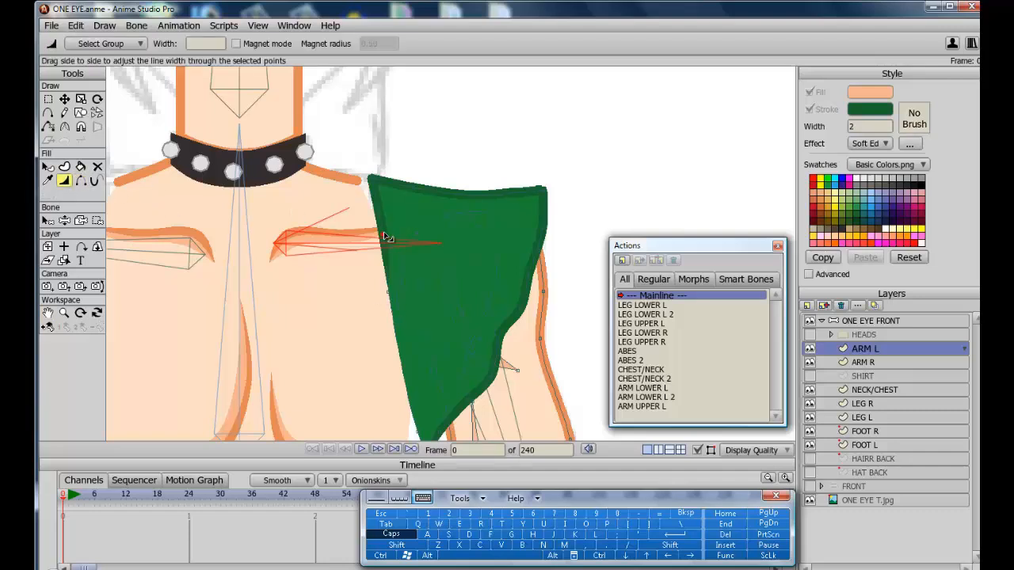
left_click_drag(388, 239, 250, 251)
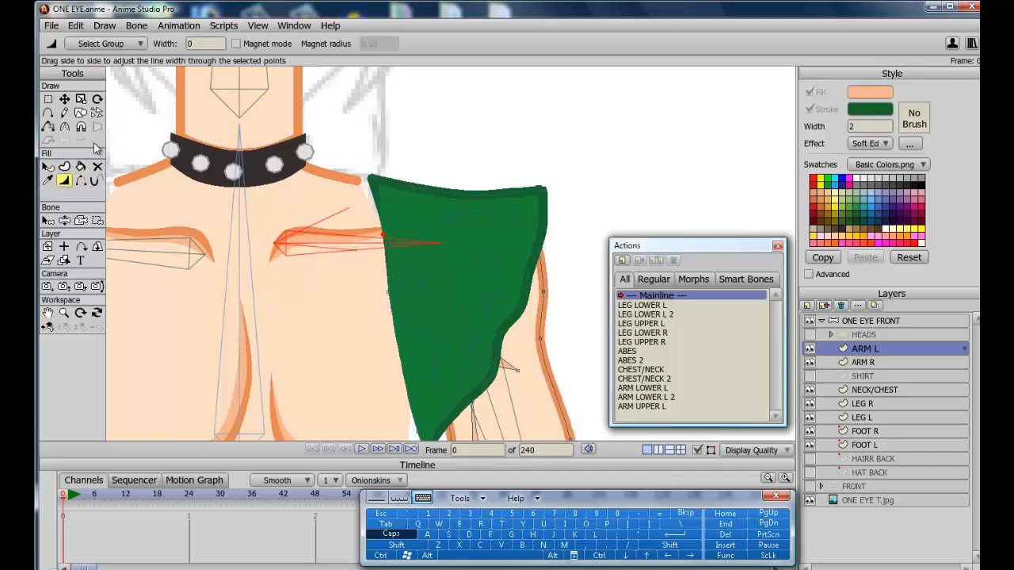
left_click(48, 113)
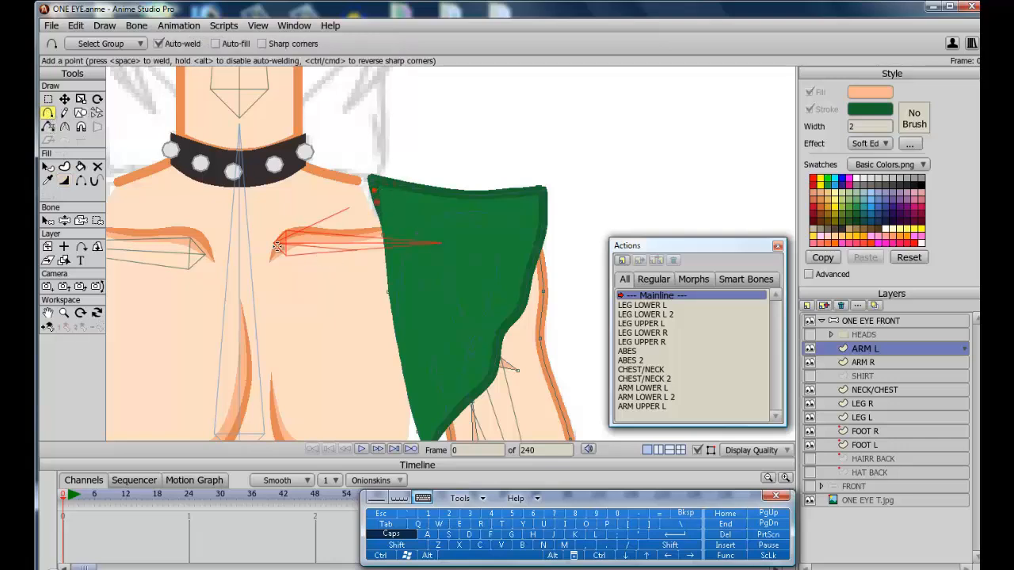
left_click(64, 181)
key("g")
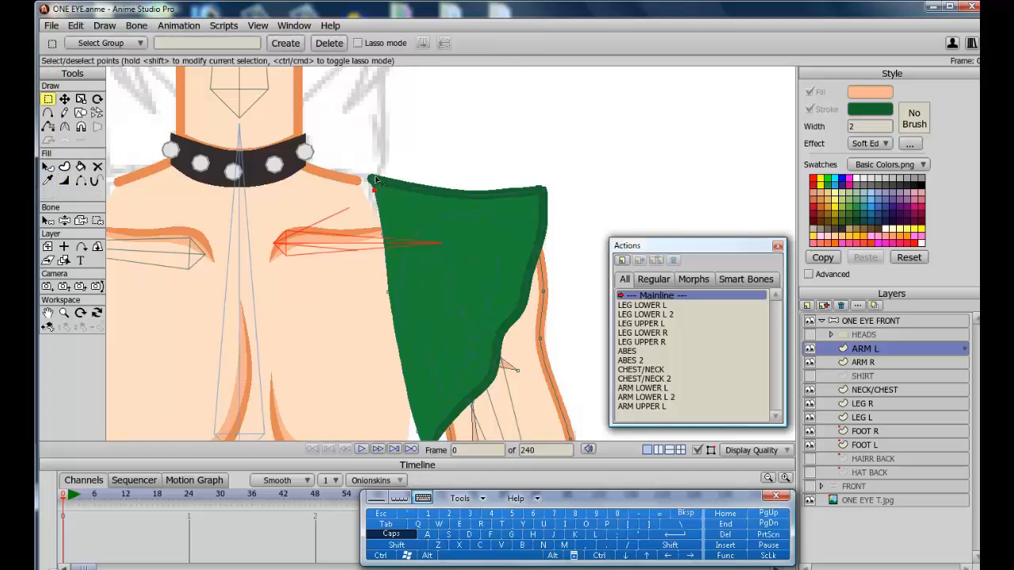
left_click(809, 375)
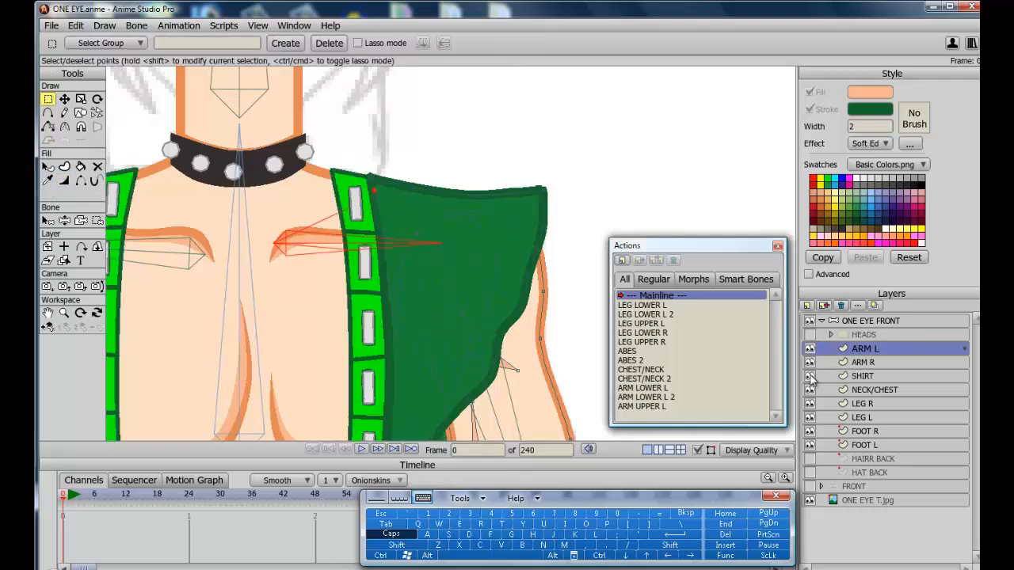
Enter the ARM UPPER L smart bone action at frame 48 and move the ARM L armpit points.
double_click(655, 406)
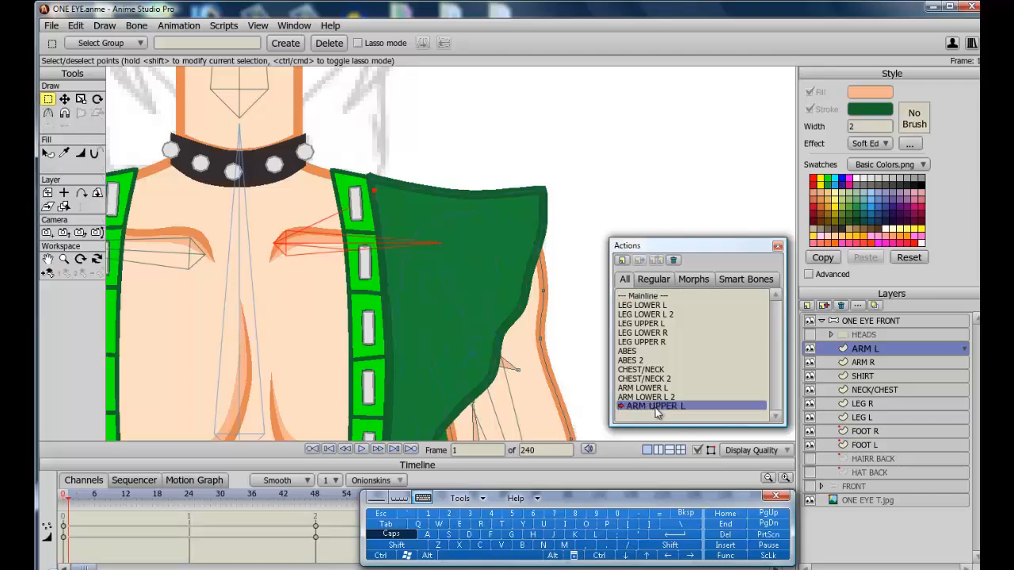
left_click(316, 495)
key("t")
left_click_drag(354, 206, 331, 162)
key("w")
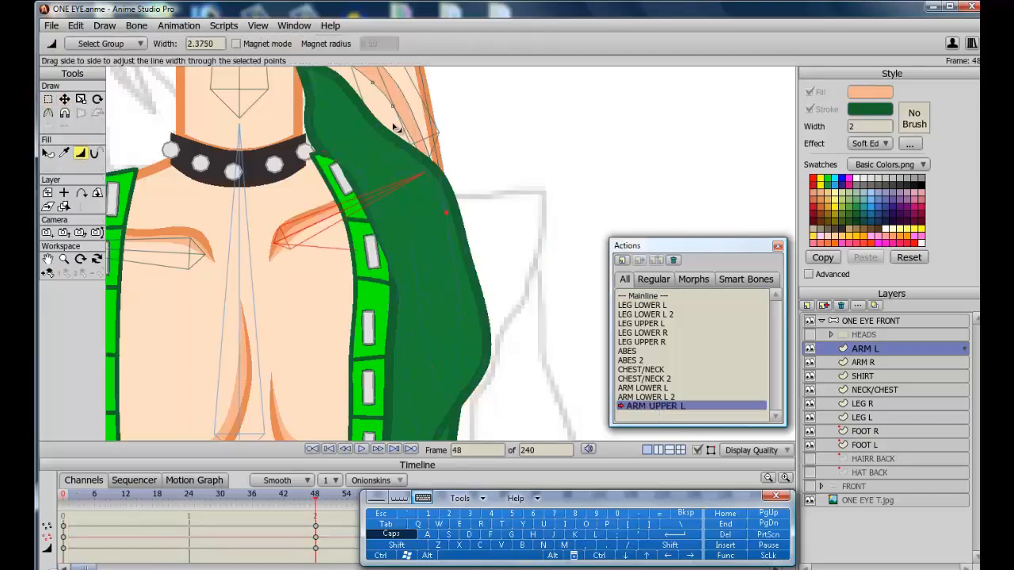
Adjust the ARM L shoulder points and their line widths so the armpit blends under the vest at frame 48.
scroll(397, 131, "up", 3)
key("t")
key("w")
left_click_drag(391, 282, 423, 290)
key("t")
left_click_drag(333, 376, 258, 217)
left_click_drag(371, 243, 382, 244)
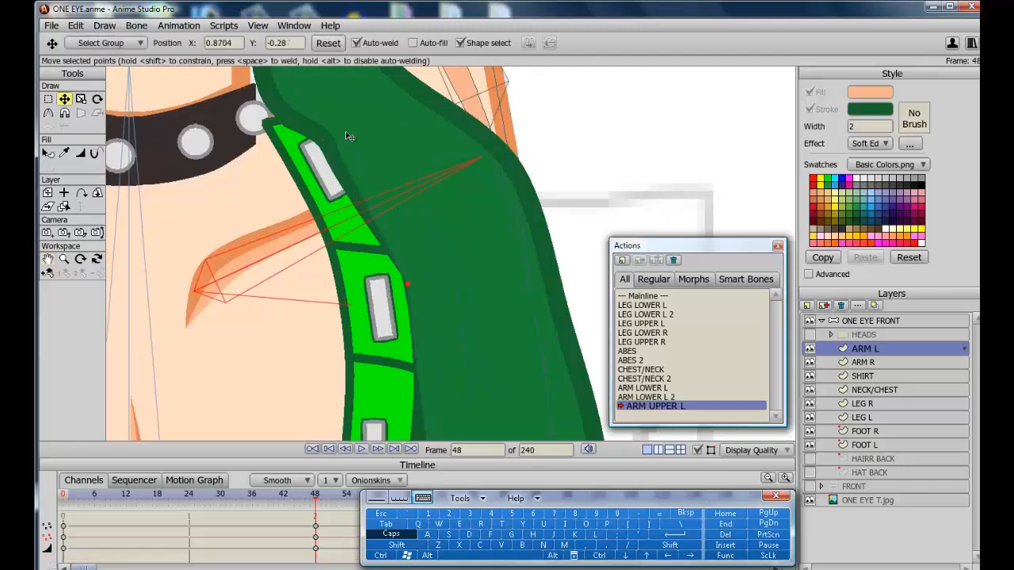
scroll(381, 198, "down", 3)
left_click(398, 227)
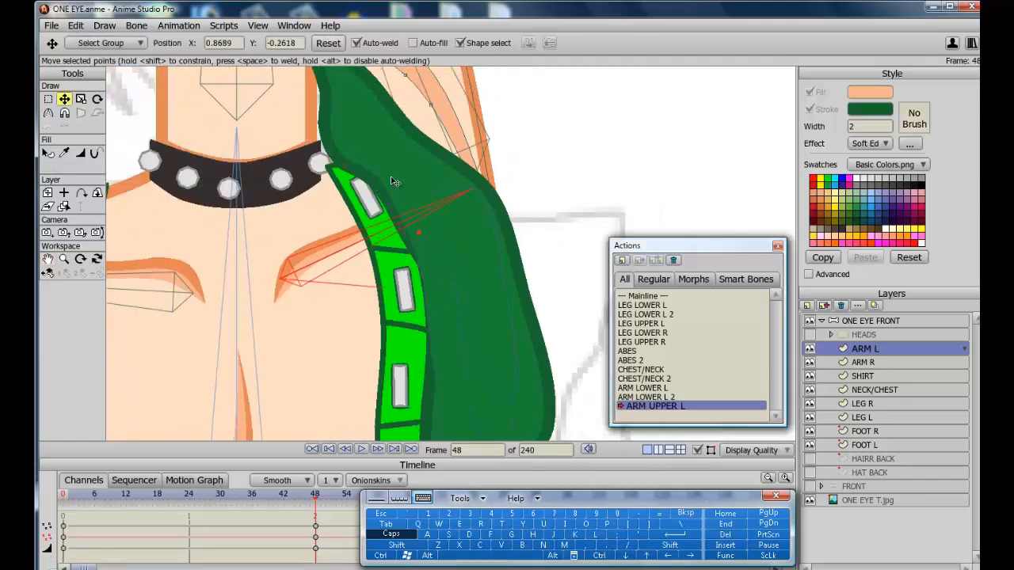
scroll(395, 182, "down", 3)
right_click(390, 191, "alt")
left_click_drag(376, 199, 381, 202)
key("r")
right_click(392, 207, "alt")
key("w")
key("t")
left_click(422, 240)
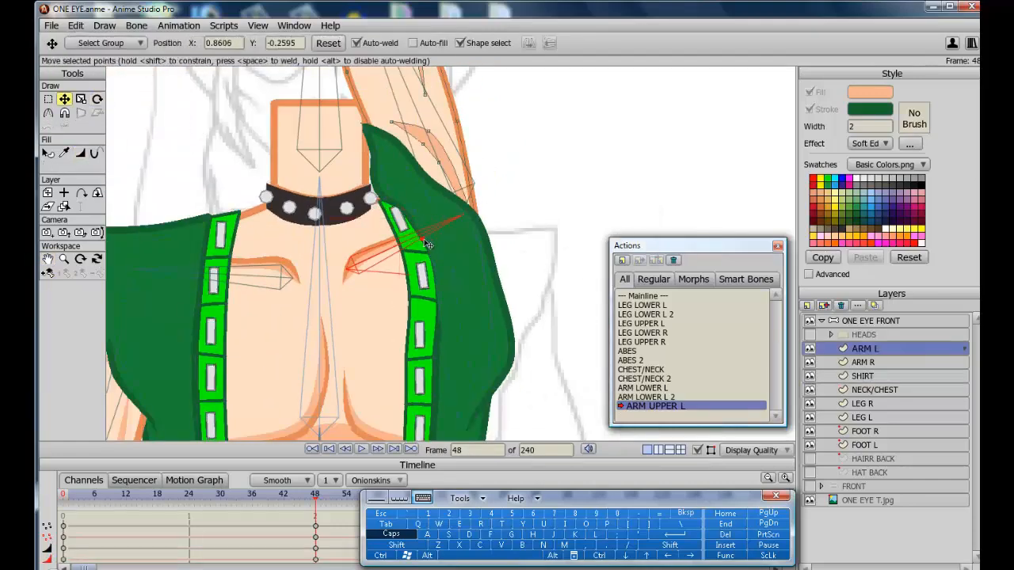
Render a preview of the raised-arm pose and close it.
left_click(381, 556)
left_click(480, 524)
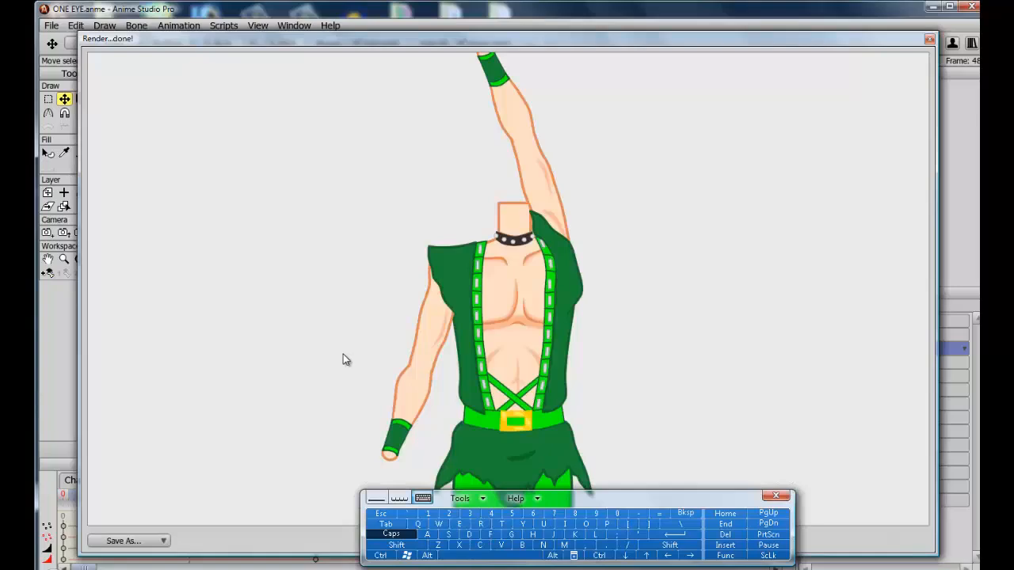
left_click(382, 516)
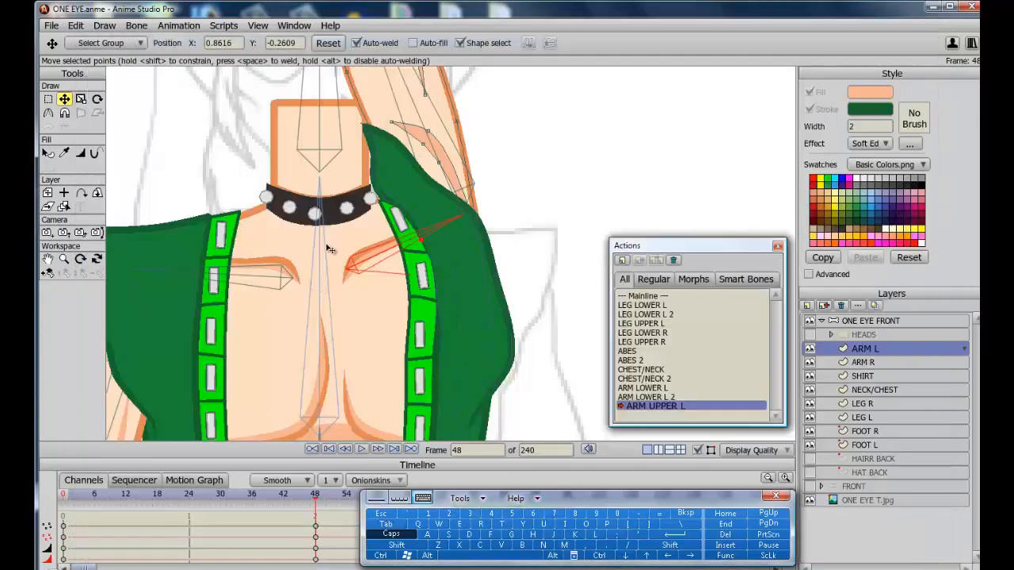
Reshape the raised arm's inner contour by moving its points along the shoulder and upper arm.
left_click(47, 261)
left_click_drag(344, 272, 394, 349)
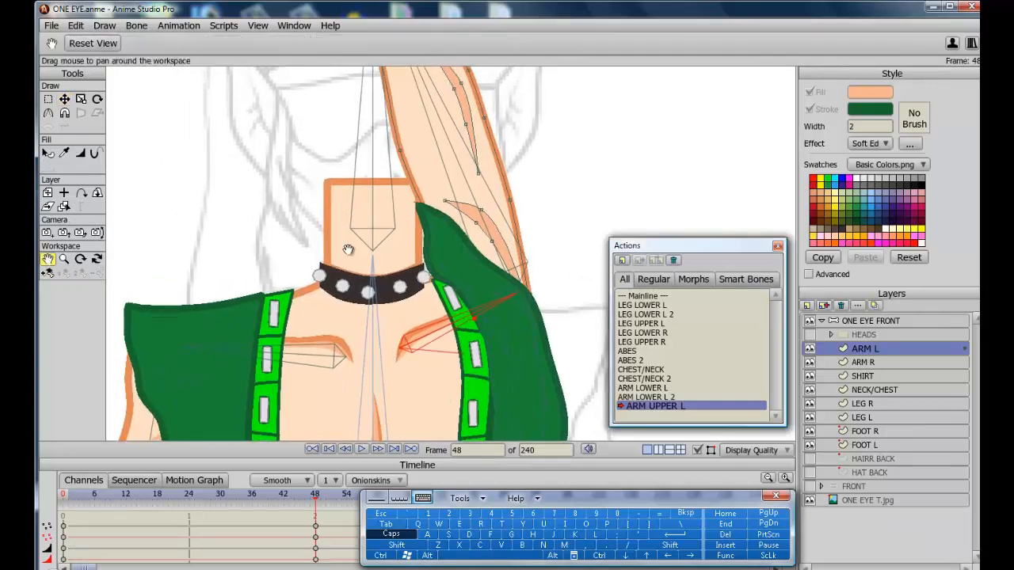
left_click(65, 100)
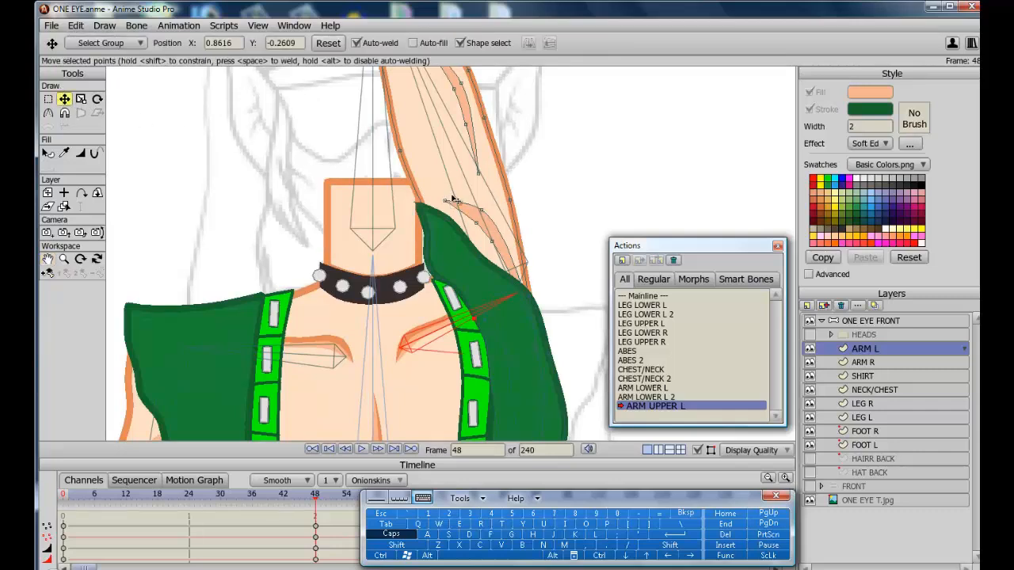
mouse_move(454, 199)
left_mouse_down()
mouse_move(489, 208)
mouse_move(468, 214)
left_mouse_up()
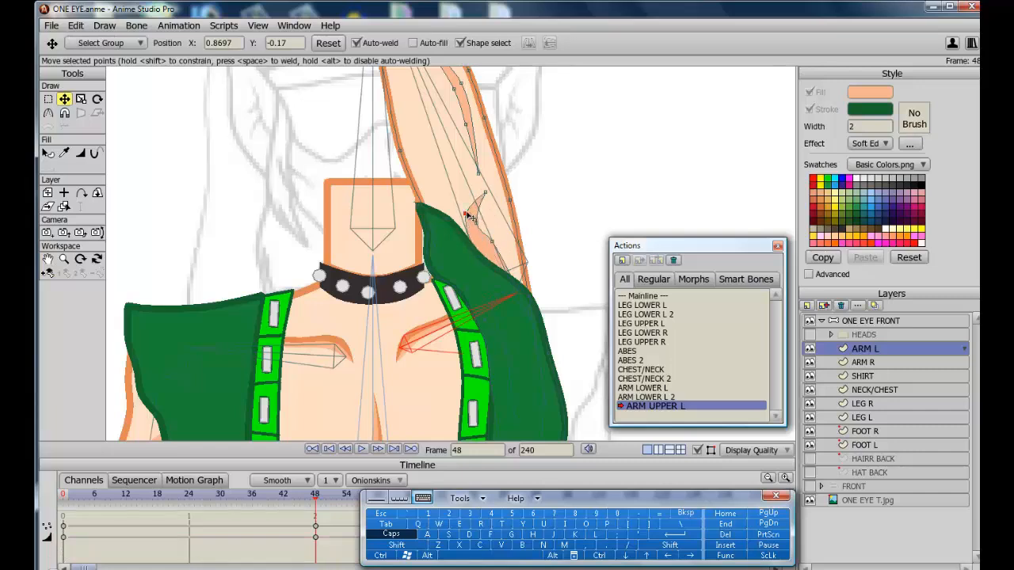
left_click_drag(531, 326, 515, 320)
left_click_drag(492, 242, 491, 264)
left_click(472, 218)
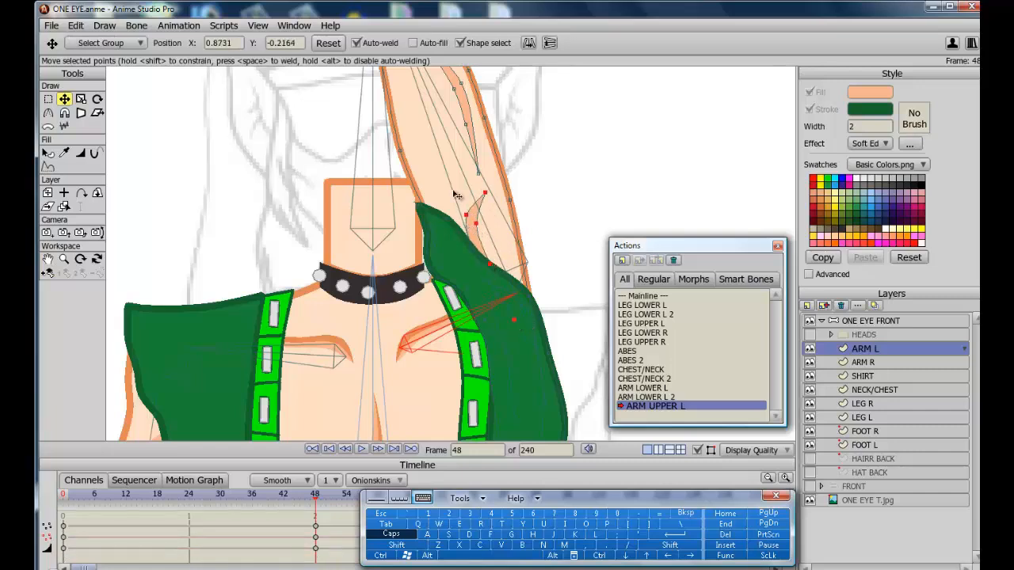
left_click_drag(514, 321, 499, 321)
left_click(477, 238)
left_click_drag(490, 264, 480, 259)
left_click_drag(466, 216, 449, 222)
mouse_move(485, 194)
left_mouse_down()
mouse_move(456, 193)
mouse_move(456, 223)
mouse_move(459, 187)
left_mouse_up()
left_click(464, 235)
left_click_drag(479, 260, 466, 256)
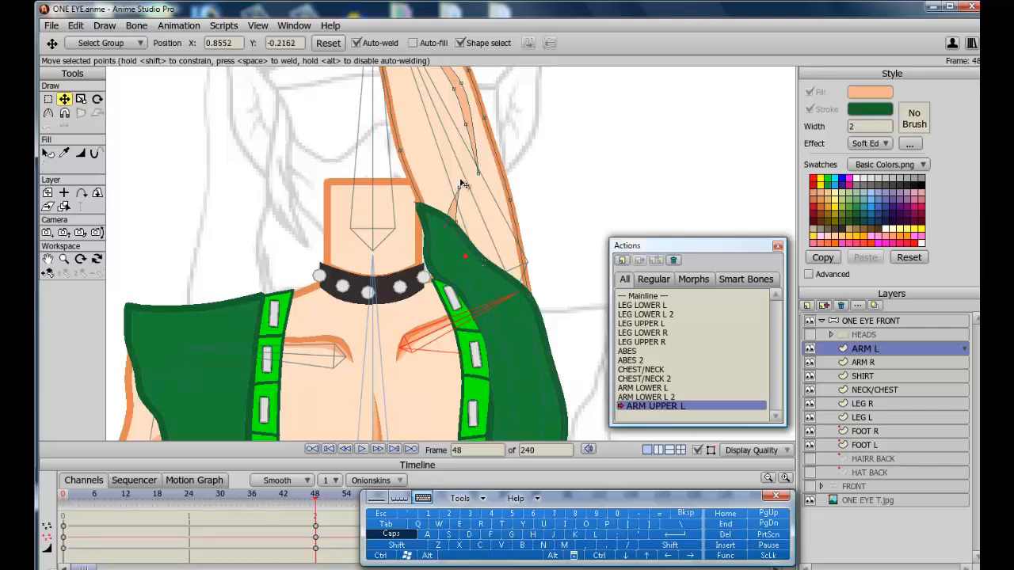
scroll(354, 145, "down", 3)
left_click_drag(460, 186, 464, 193)
left_click_drag(457, 140, 462, 147)
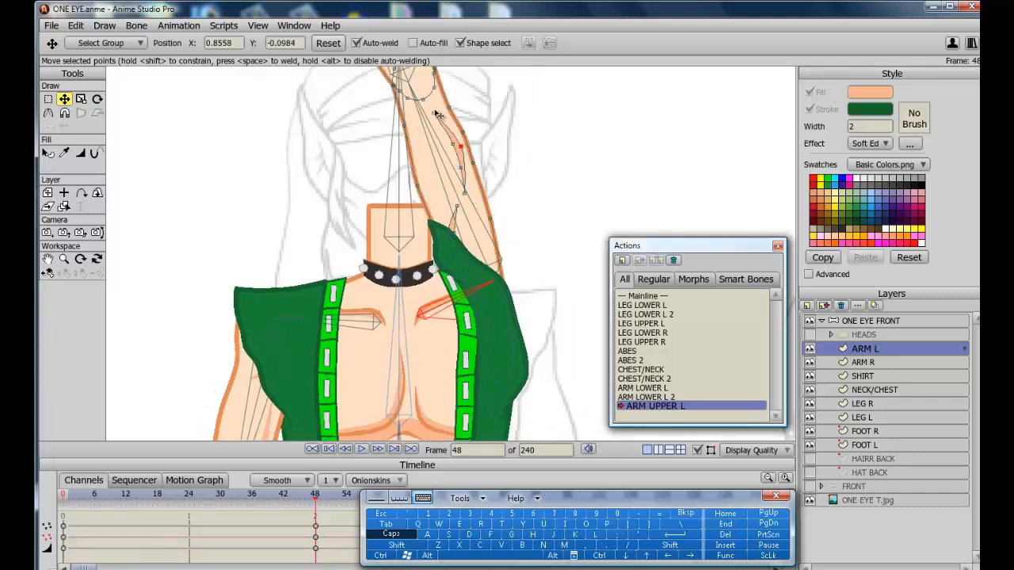
left_click_drag(435, 113, 434, 104)
left_click_drag(453, 143, 457, 159)
Render another preview to check the corrected arm, then close the render window.
left_click(383, 555)
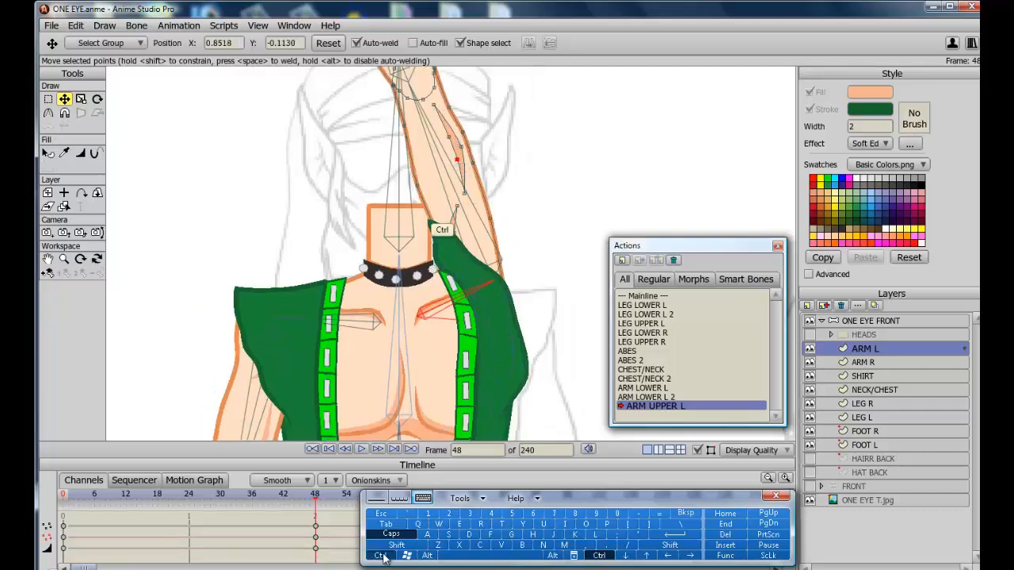
left_click(481, 524)
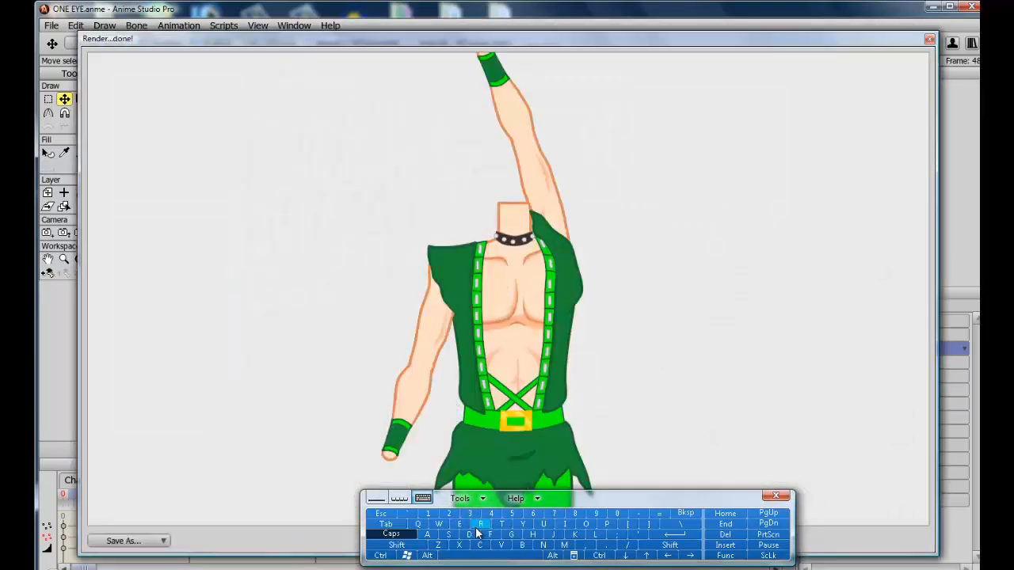
left_click(400, 547)
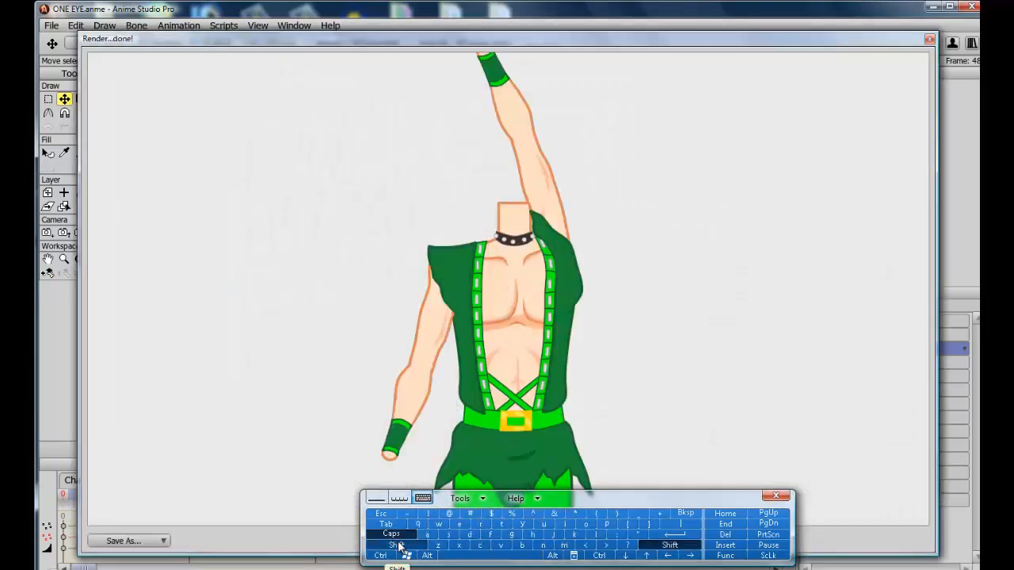
left_click(383, 515)
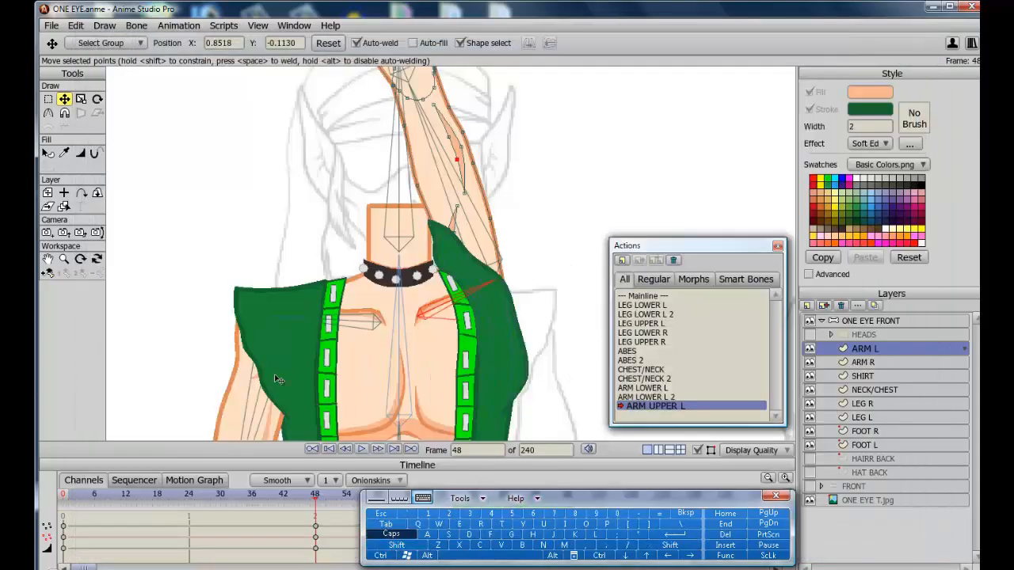
Return to the Mainline to leave the ARM UPPER L smart bone action.
left_click(49, 259)
left_click_drag(231, 343, 249, 188)
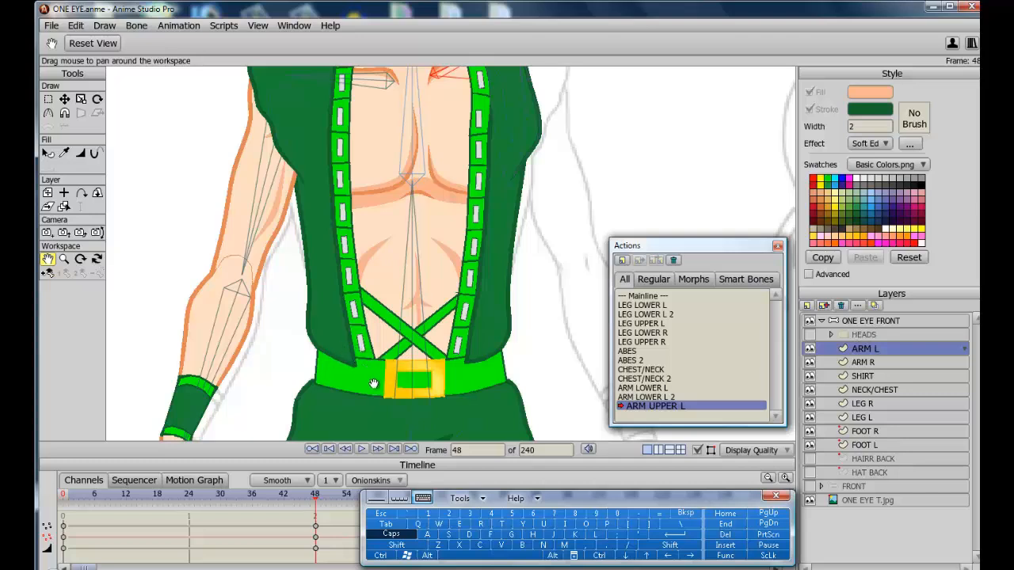
left_click(652, 298)
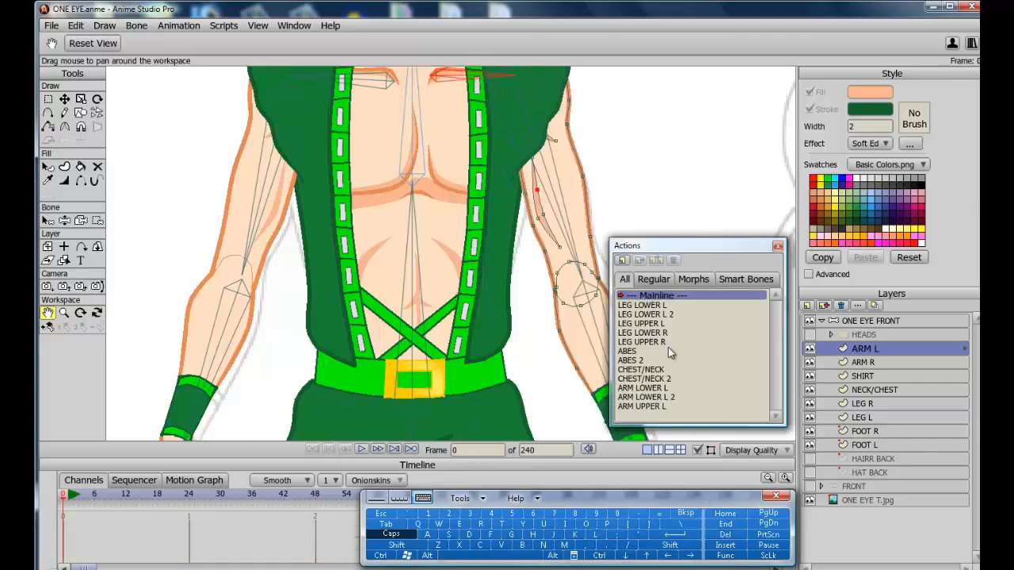
Select the SHIRT layer and raise the green belt shape to the front.
left_click(870, 378)
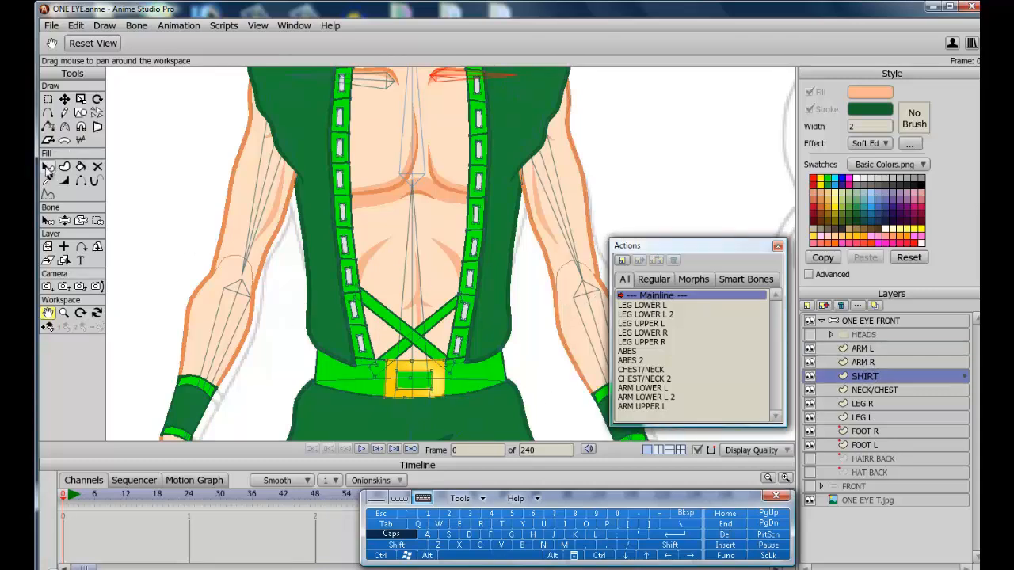
left_click(47, 168)
left_click(346, 377)
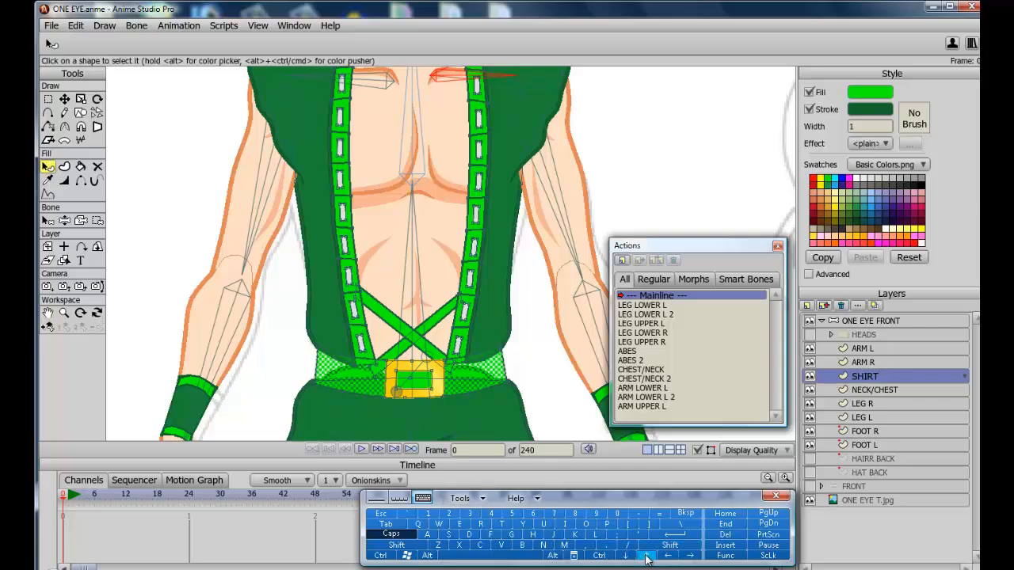
left_click(105, 26)
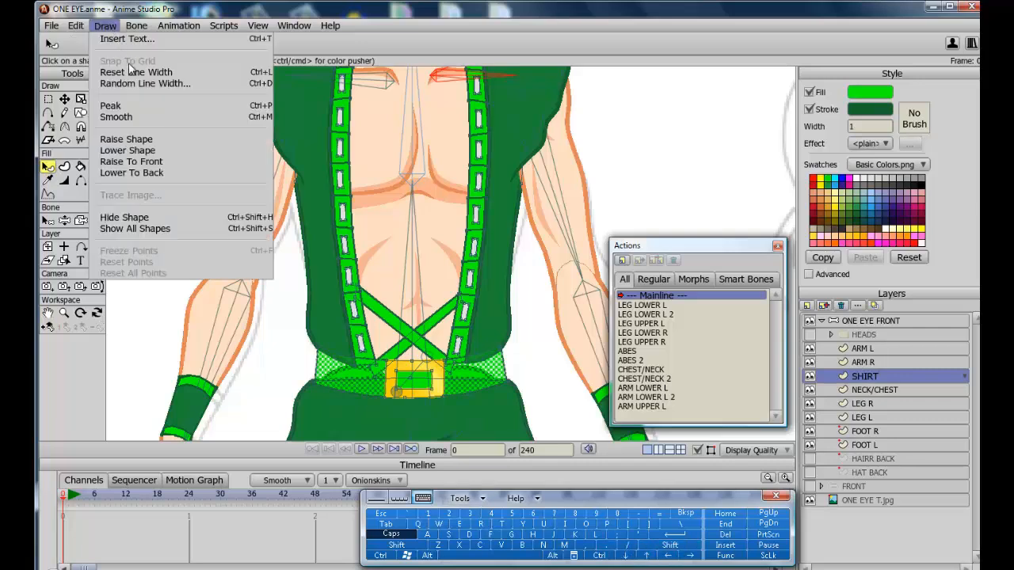
left_click(155, 165)
left_click(183, 277)
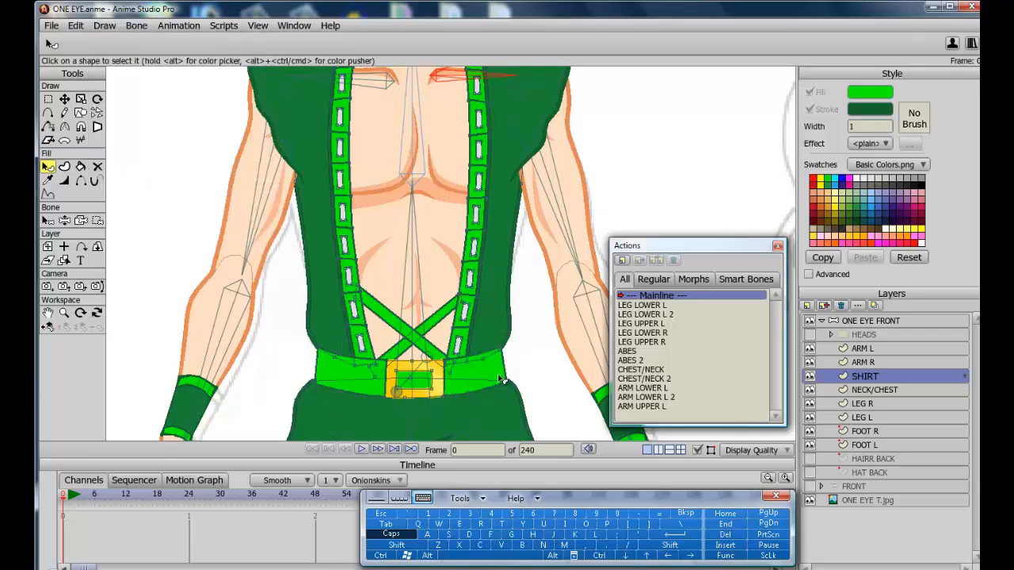
Select the yellow belt buckle shape and raise it to the front.
scroll(478, 412, "down", 3)
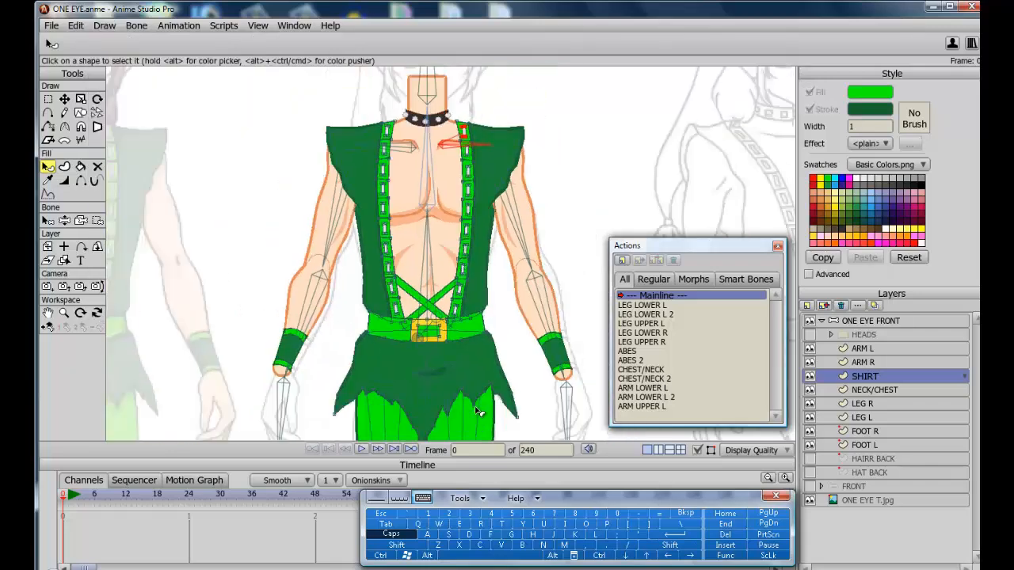
scroll(479, 412, "up", 3)
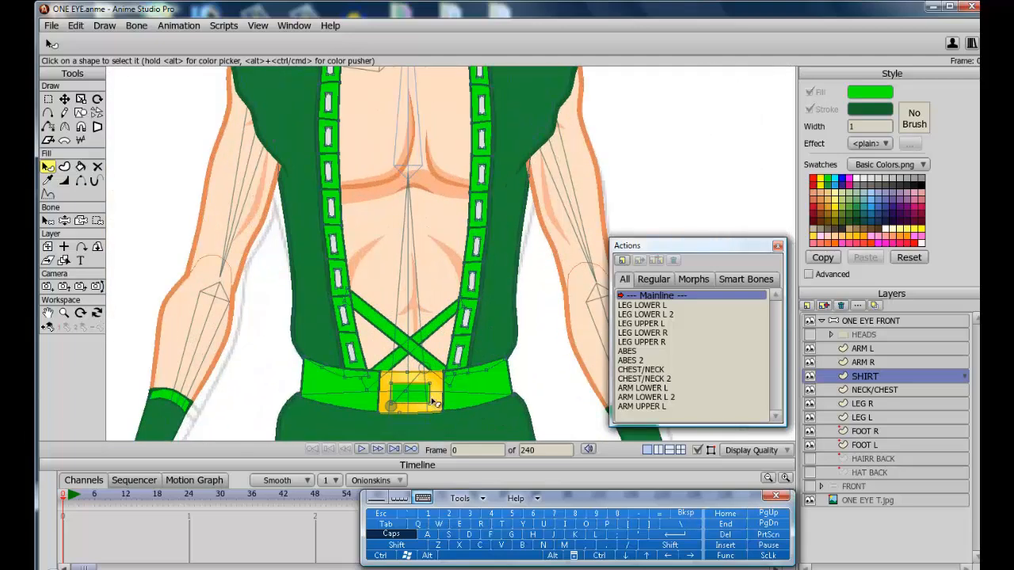
left_click(440, 398)
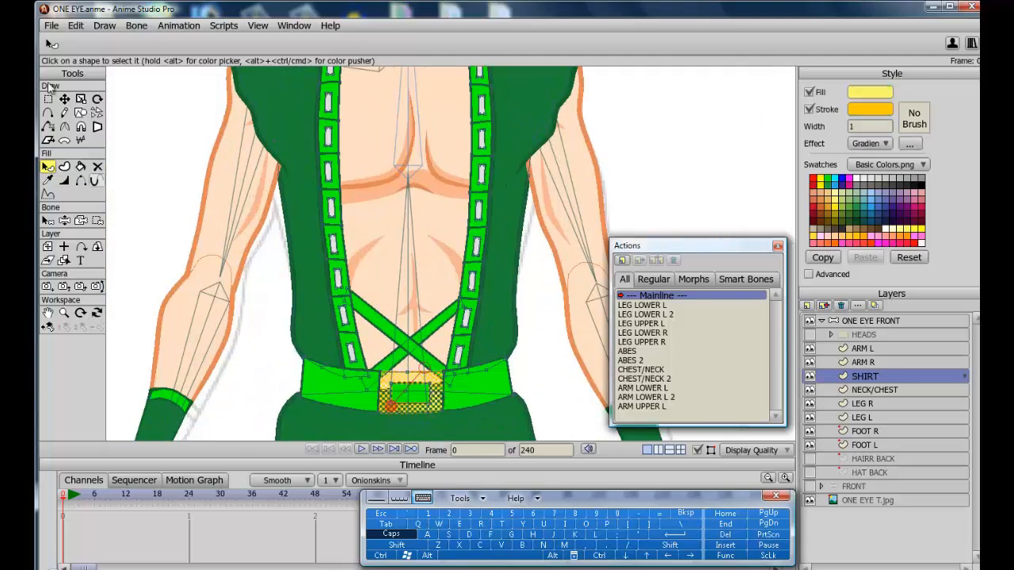
left_click(105, 28)
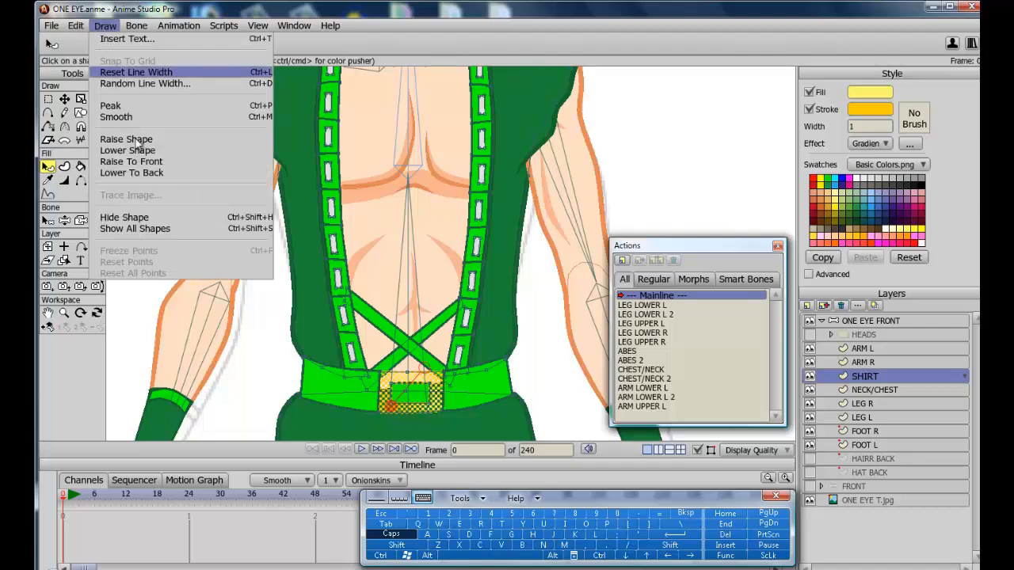
left_click(147, 162)
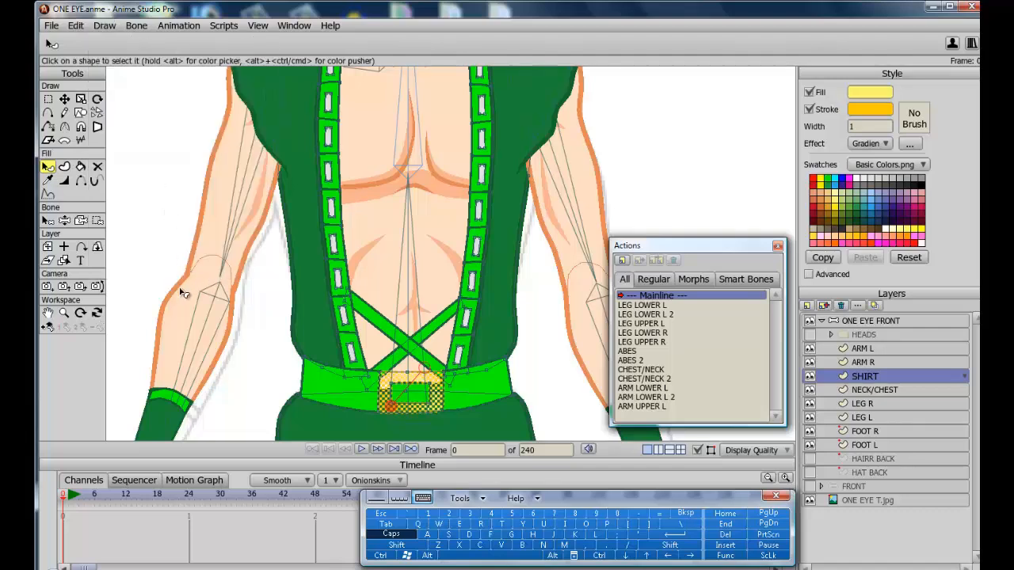
left_click(182, 293)
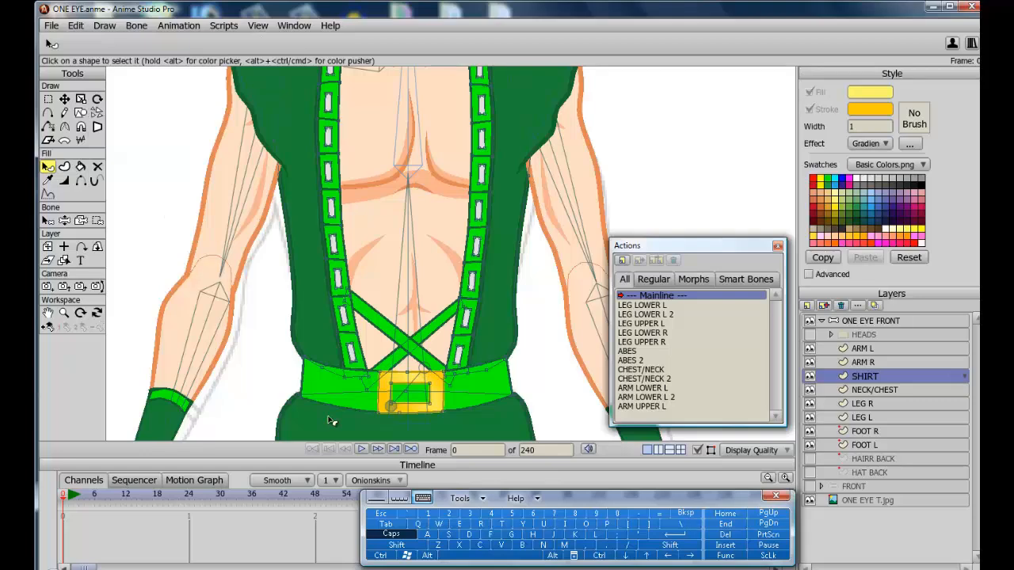
Hide the bones and bend the character's arm to test how the shirt deforms, then show the bones again.
scroll(332, 421, "down", 3)
scroll(332, 421, "down", 2)
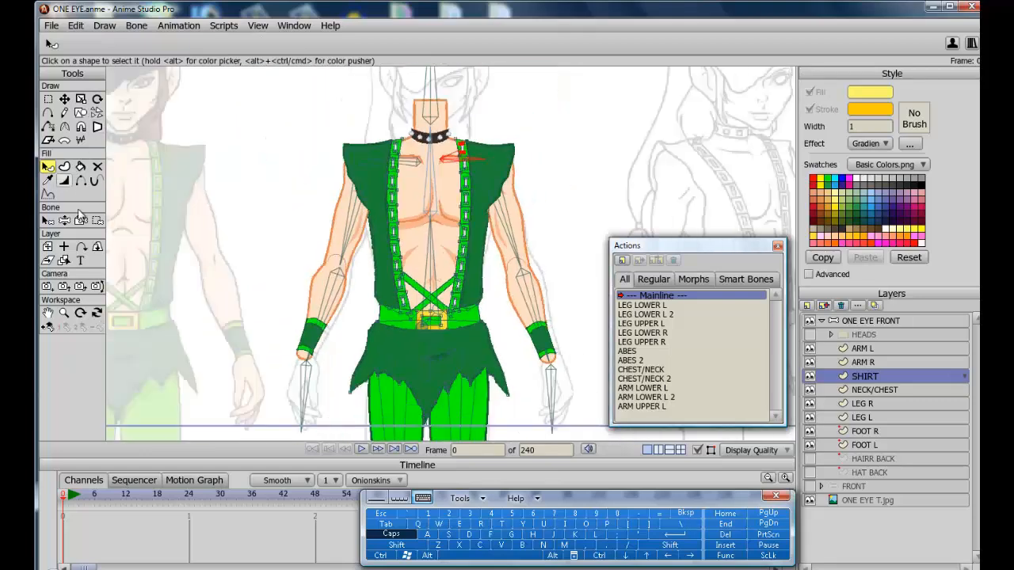
left_click(64, 221)
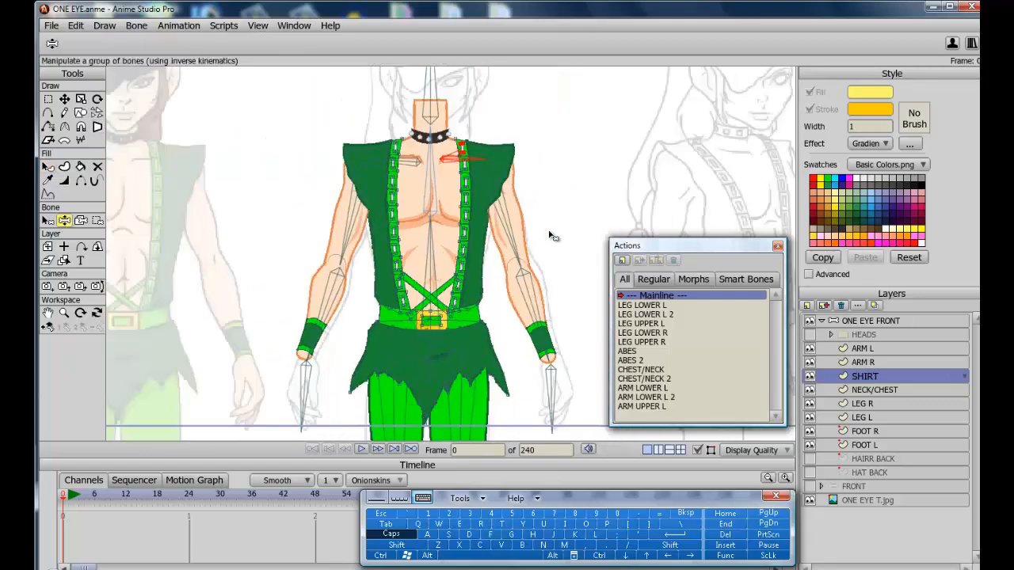
left_click(698, 451)
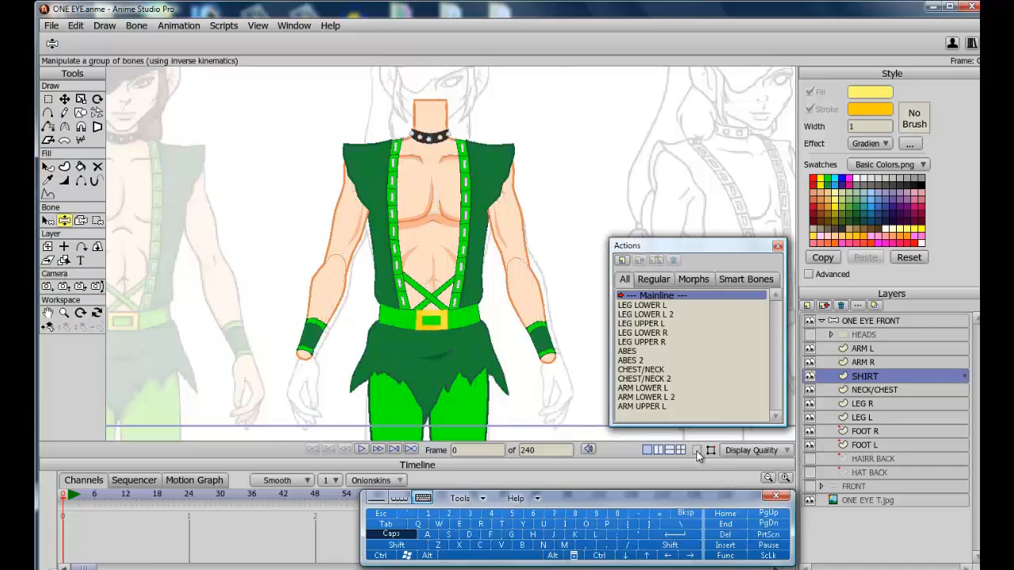
left_click_drag(545, 246, 462, 376)
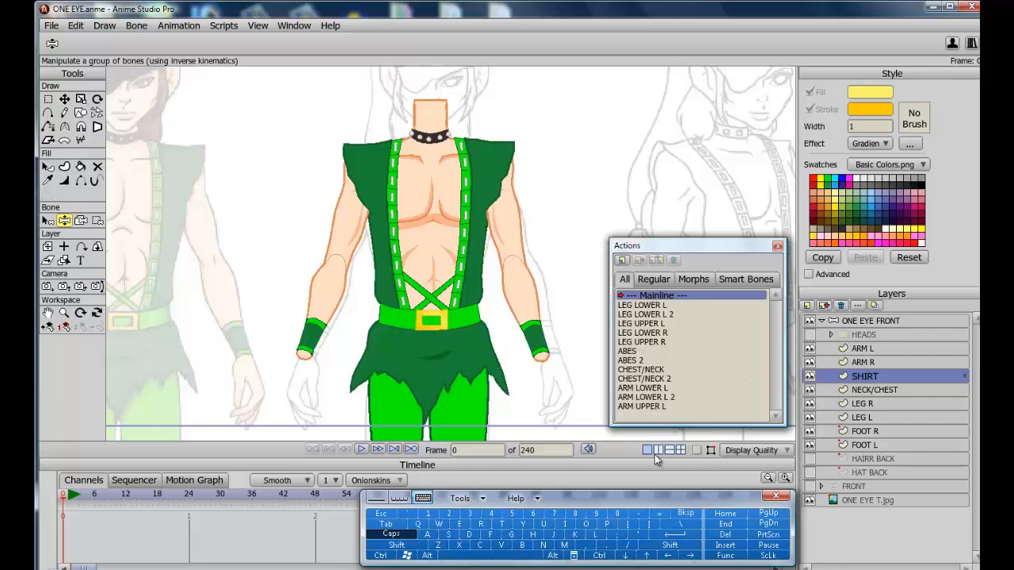
left_click(698, 450)
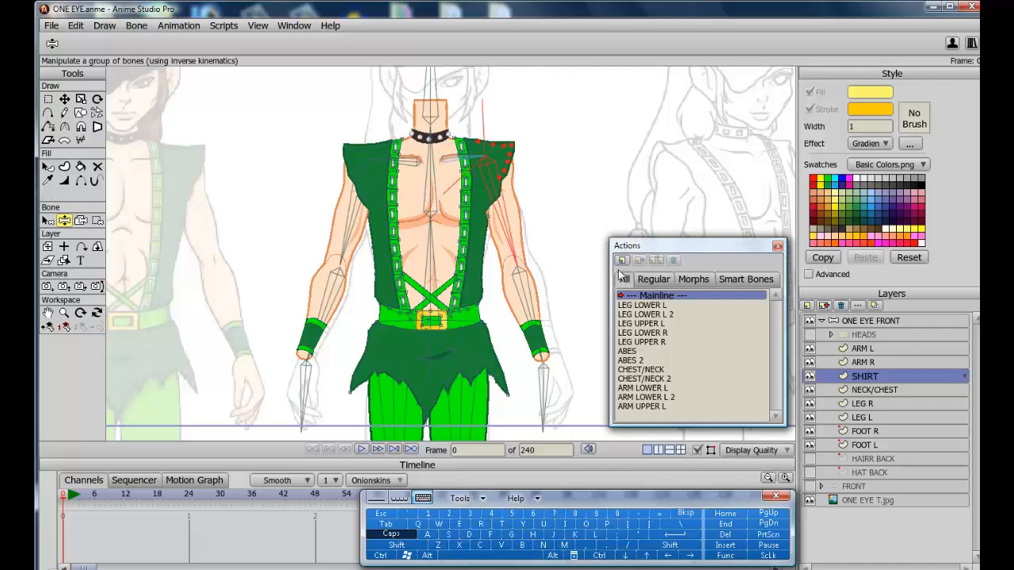
Open the ARM UPPER L smart bone action and move to frame 24.
left_click(655, 407)
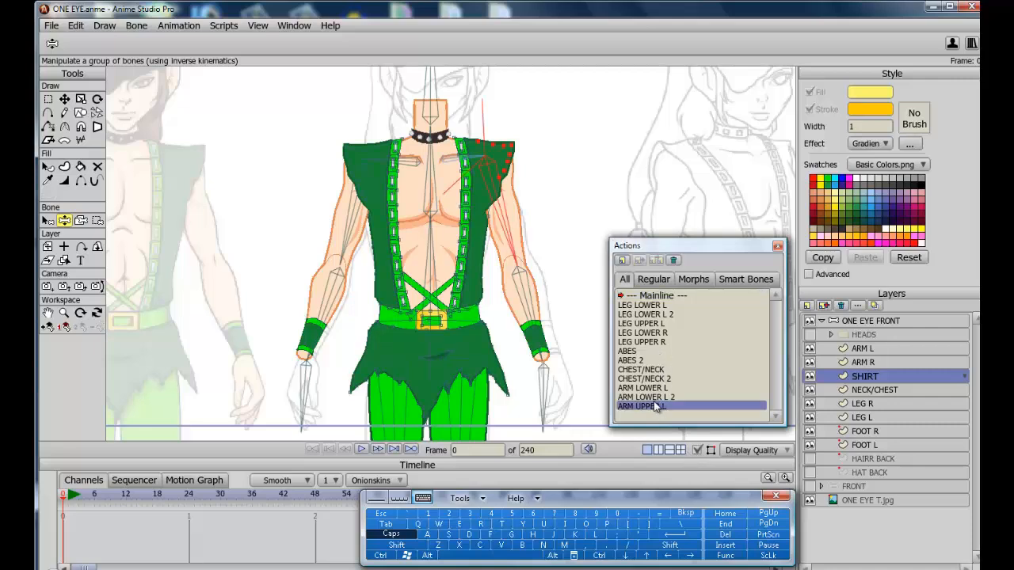
double_click(655, 407)
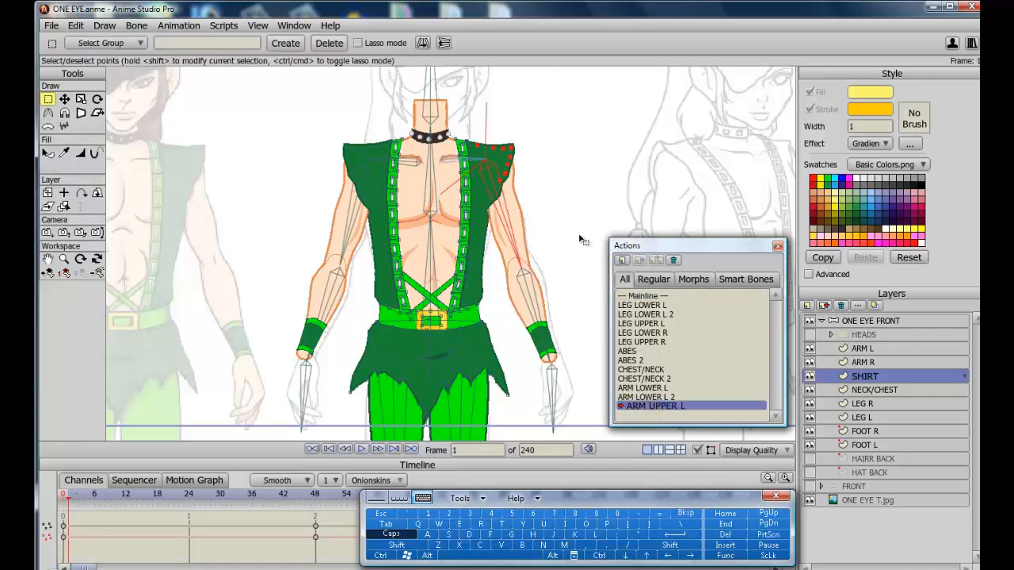
left_click(315, 495)
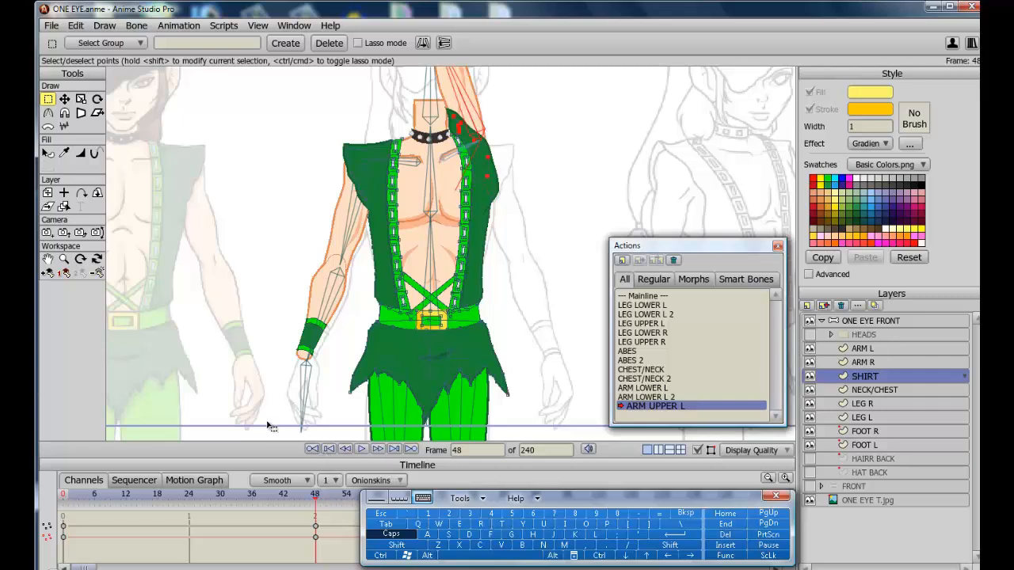
left_click_drag(314, 496, 188, 492)
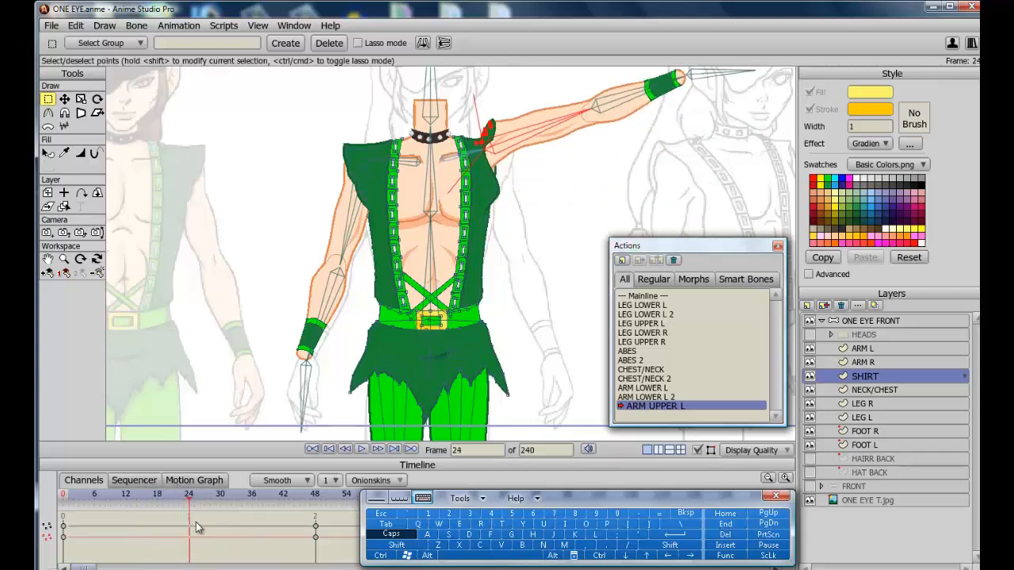
On the ARM L layer, reshape the raised arm's points around the shoulder beneath the shirt sleeve.
left_click(48, 259)
left_click_drag(477, 220, 374, 301)
scroll(314, 315, "up", 5)
scroll(375, 301, "up", 3)
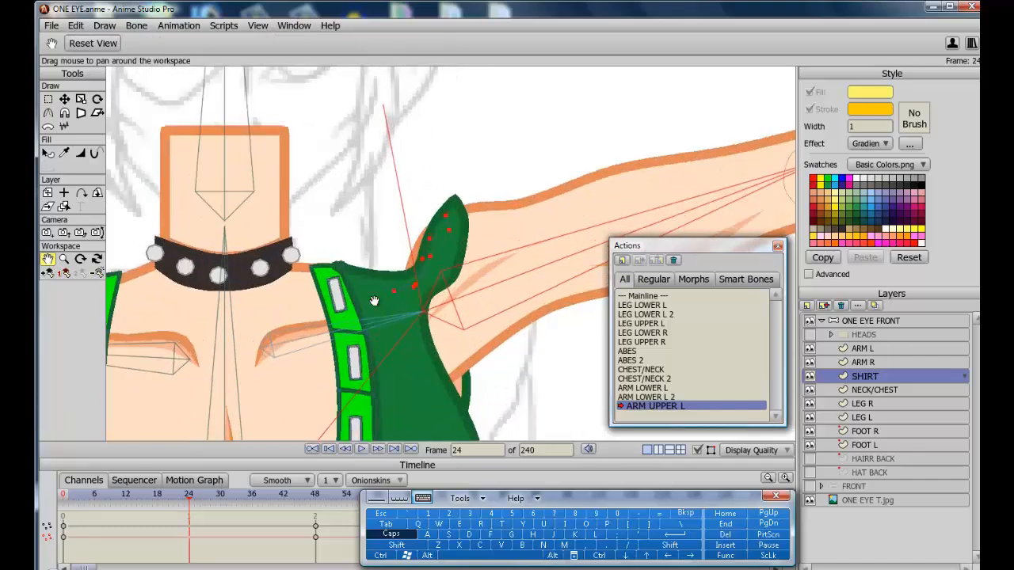
left_click(864, 349)
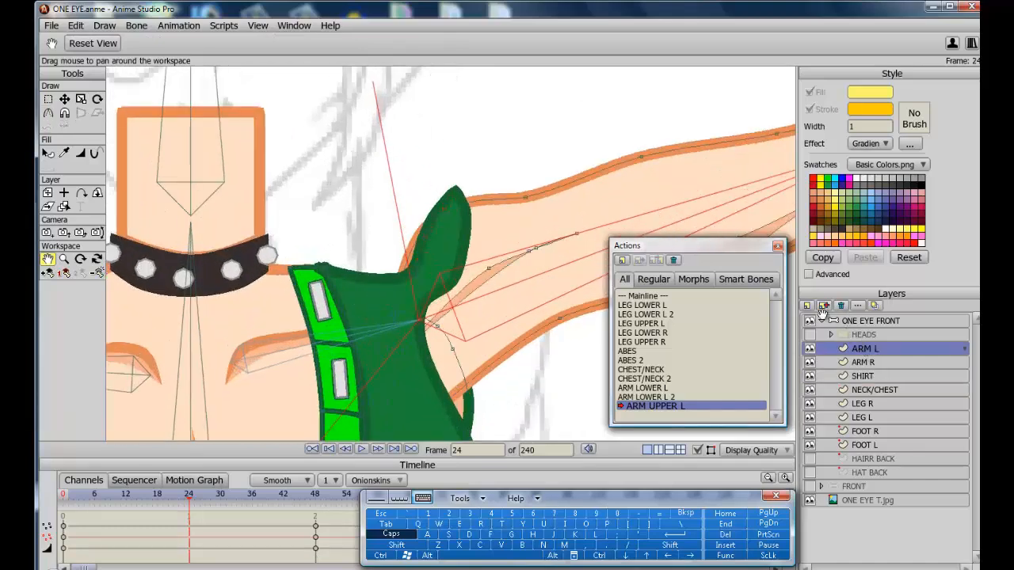
left_click(64, 99)
left_click(810, 349)
left_click(810, 377)
left_click_drag(409, 274, 348, 257)
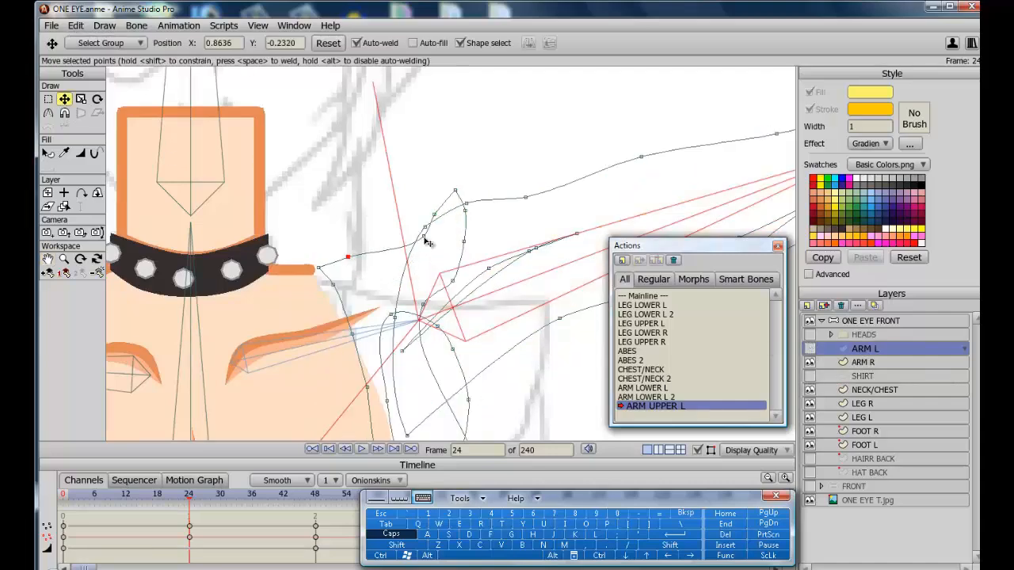
left_click_drag(424, 237, 389, 237)
left_click_drag(423, 304, 463, 311)
scroll(319, 278, "down", 3)
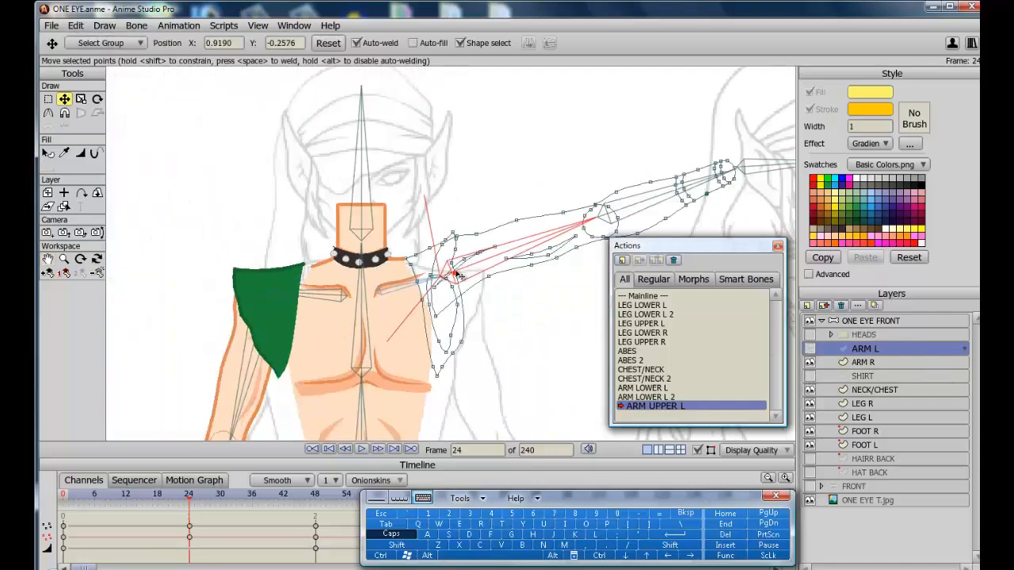
mouse_move(456, 274)
left_mouse_down()
mouse_move(464, 324)
mouse_move(458, 263)
left_mouse_up()
left_click_drag(463, 321, 445, 239)
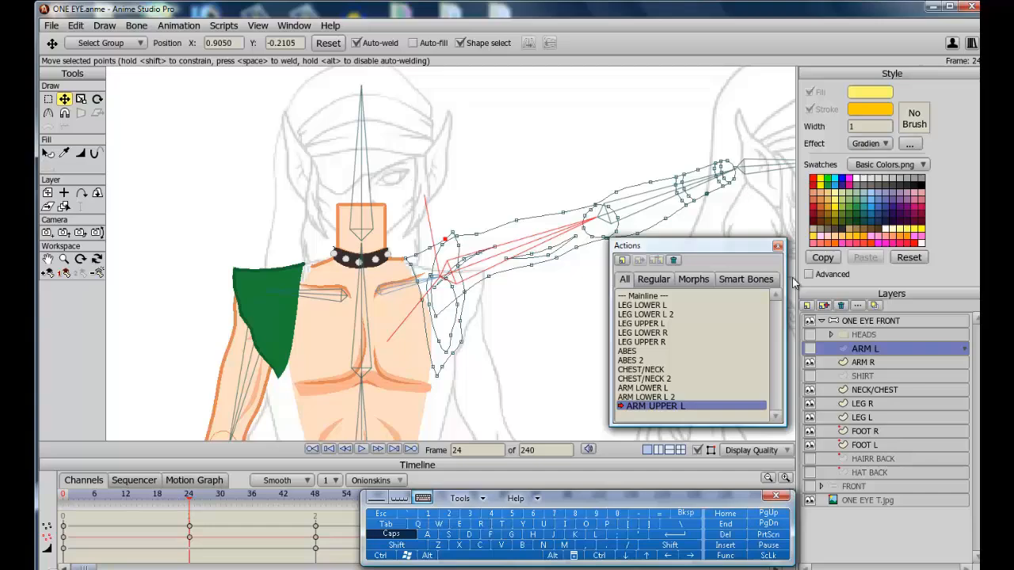
On the SHIRT layer, nudge the sleeve's inner shoulder point at frame 24 to fit the raised arm.
left_click(832, 378)
scroll(470, 289, "up", 5)
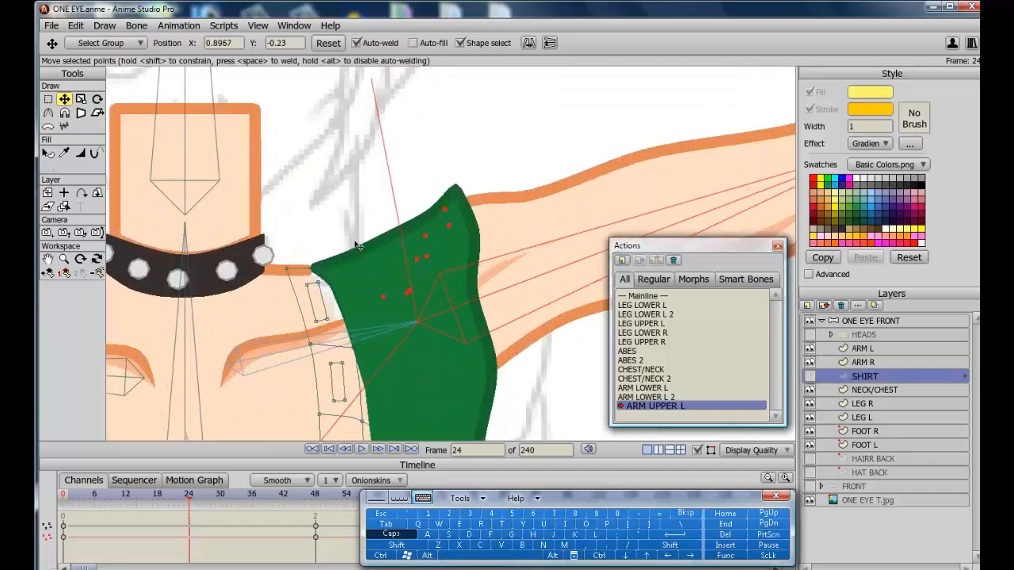
left_click_drag(321, 269, 313, 264)
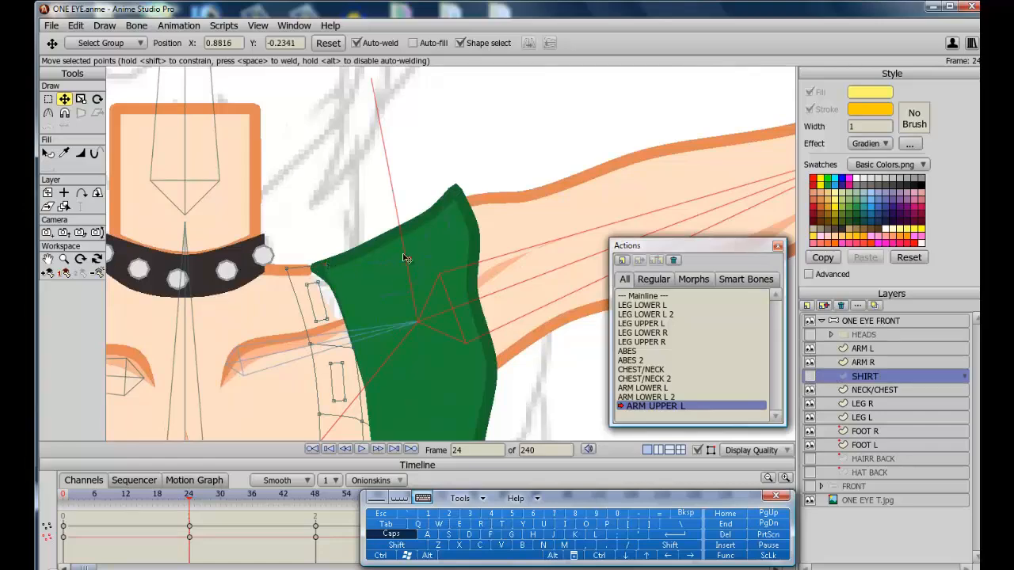
key("ctrl+a")
left_click(48, 259)
left_click_drag(119, 255, 110, 93)
key("t")
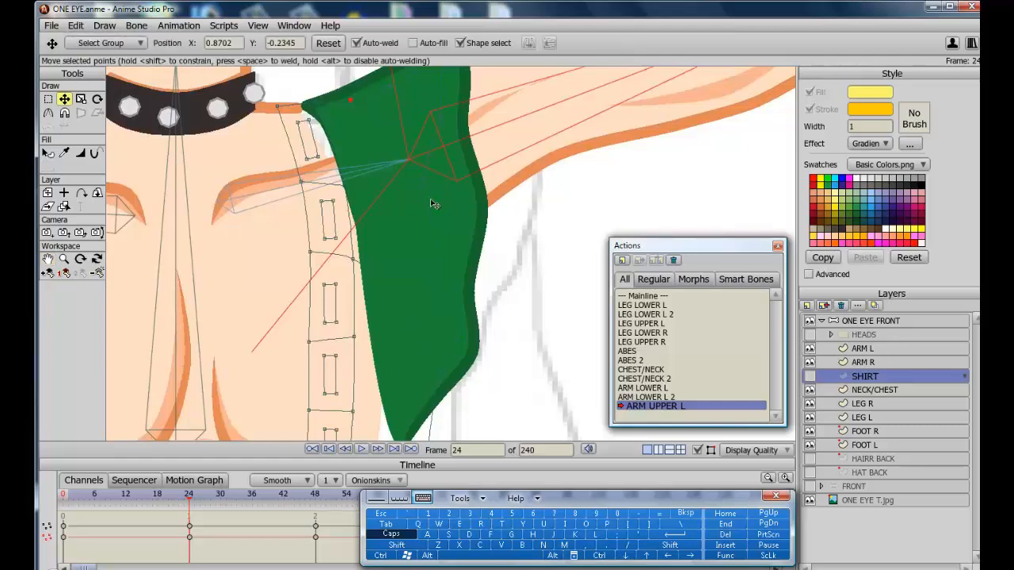
left_click(440, 138)
scroll(445, 435, "down", 4)
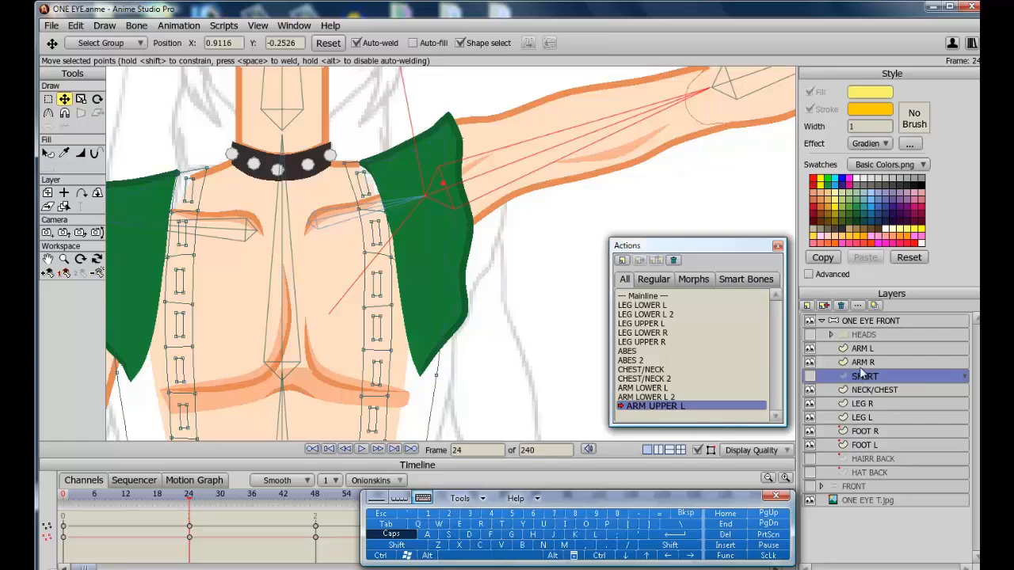
At frame 36, move an ARM L contour point below the shoulder so the arm fits under the sleeve.
left_click(809, 377)
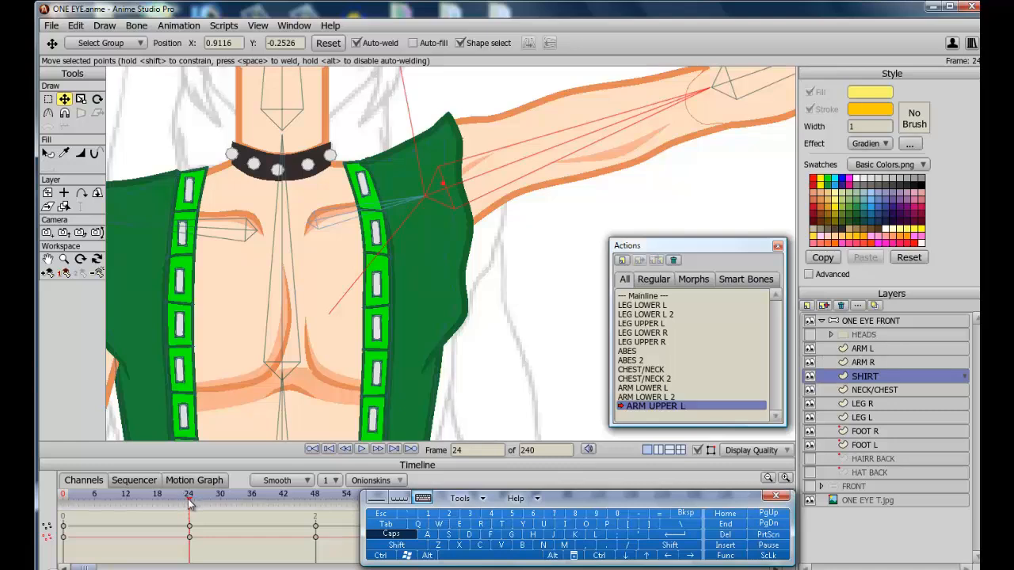
left_click(252, 497)
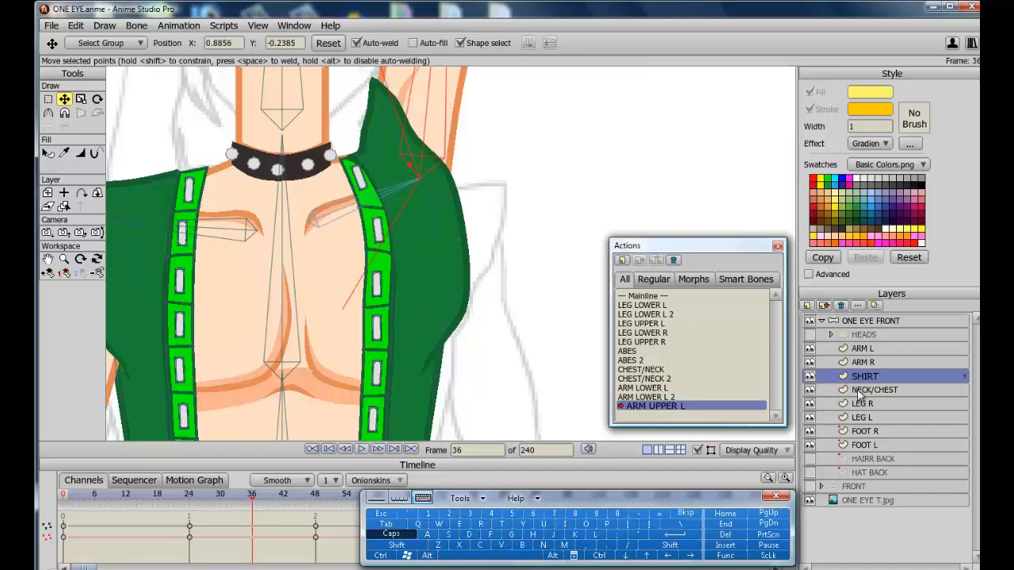
left_click(828, 348)
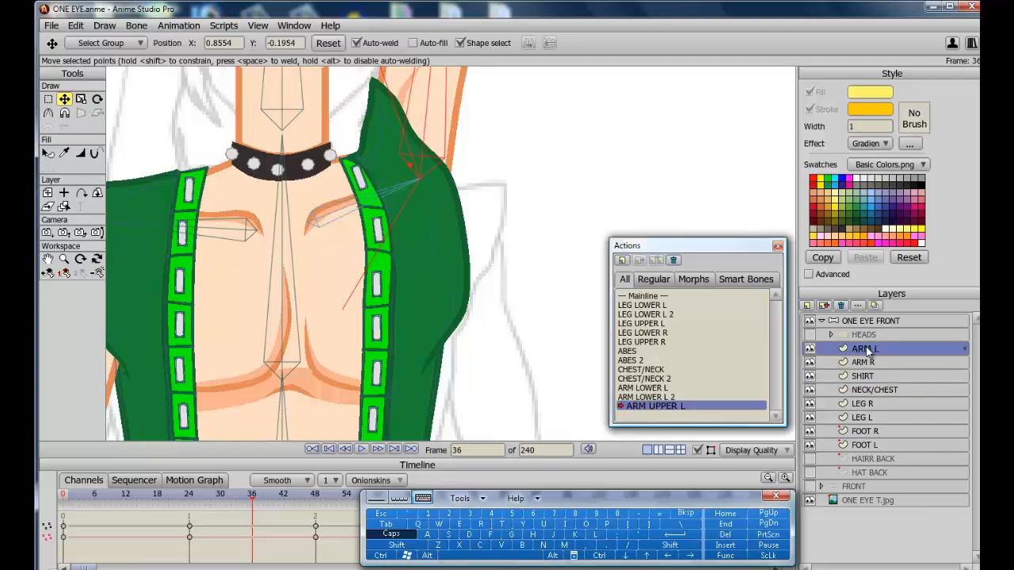
left_click(810, 352)
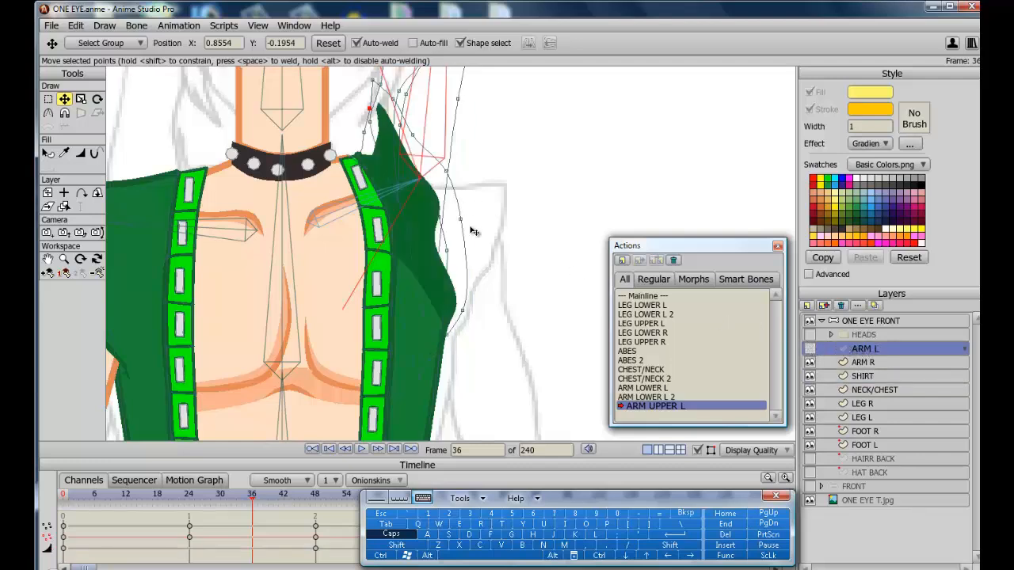
left_click_drag(465, 225, 456, 243)
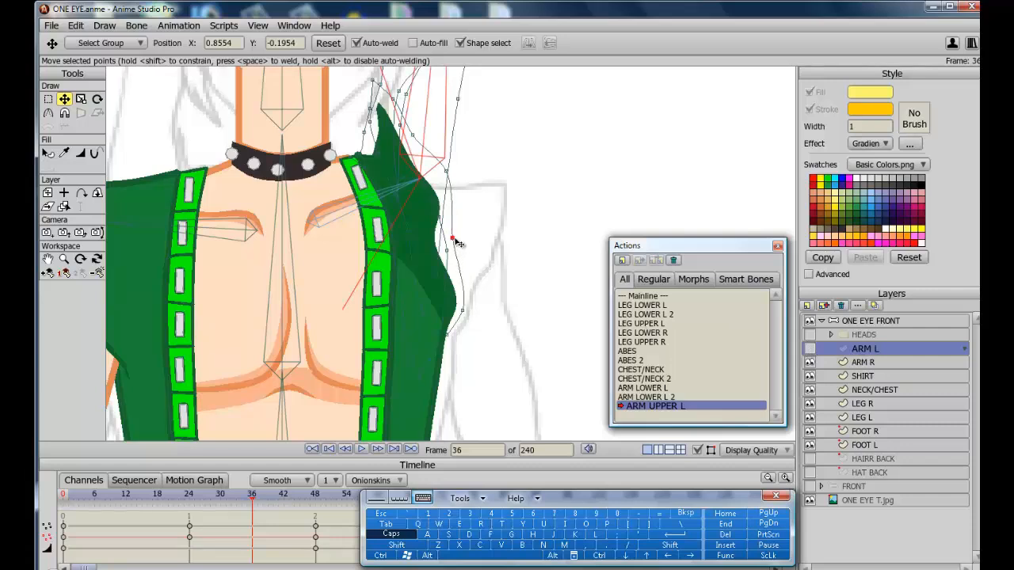
left_click(810, 349)
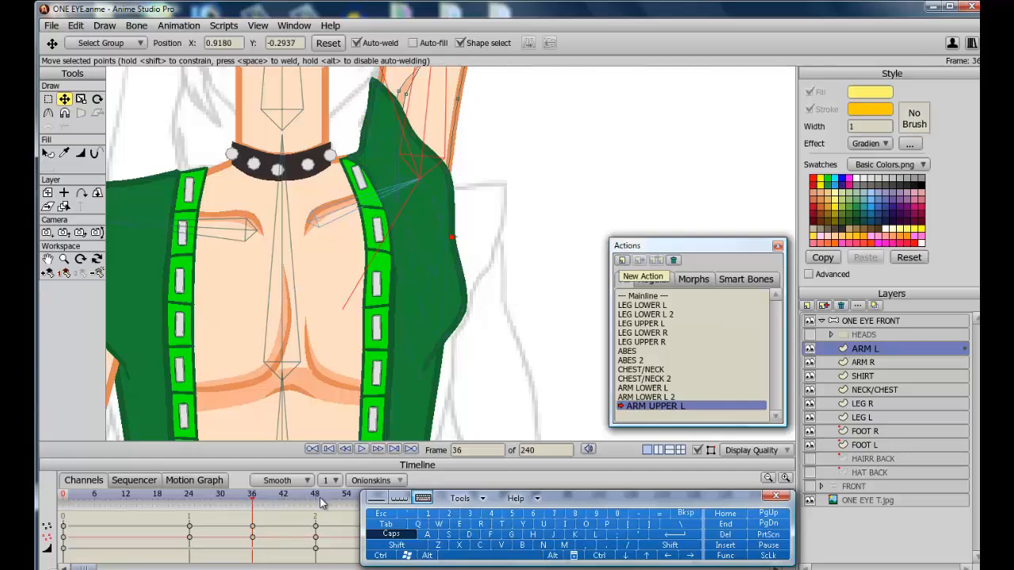
Scrub through the action's frames to check the sleeve and arm, and select the SHIRT layer.
left_click(278, 494)
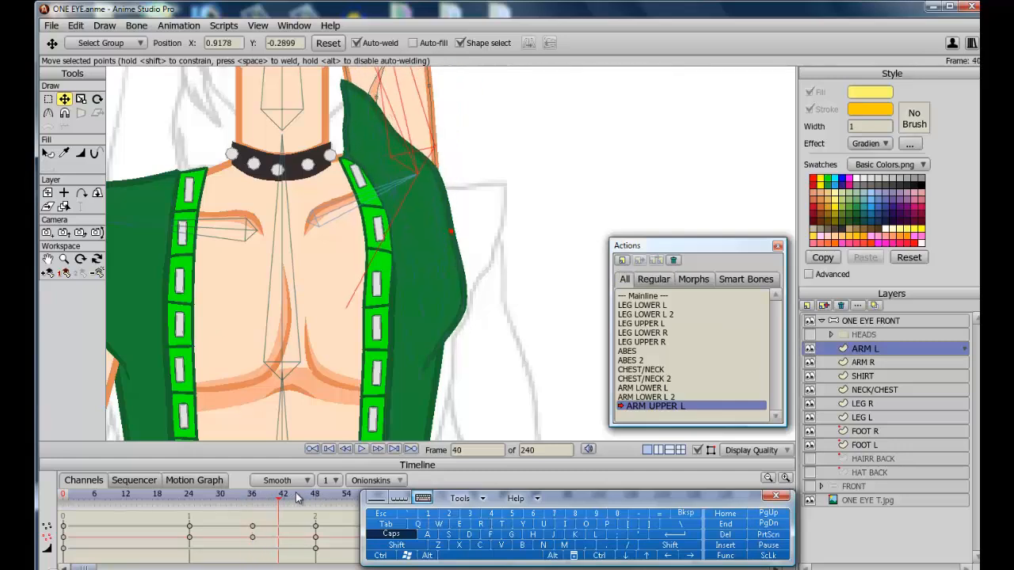
left_click_drag(299, 497, 192, 492)
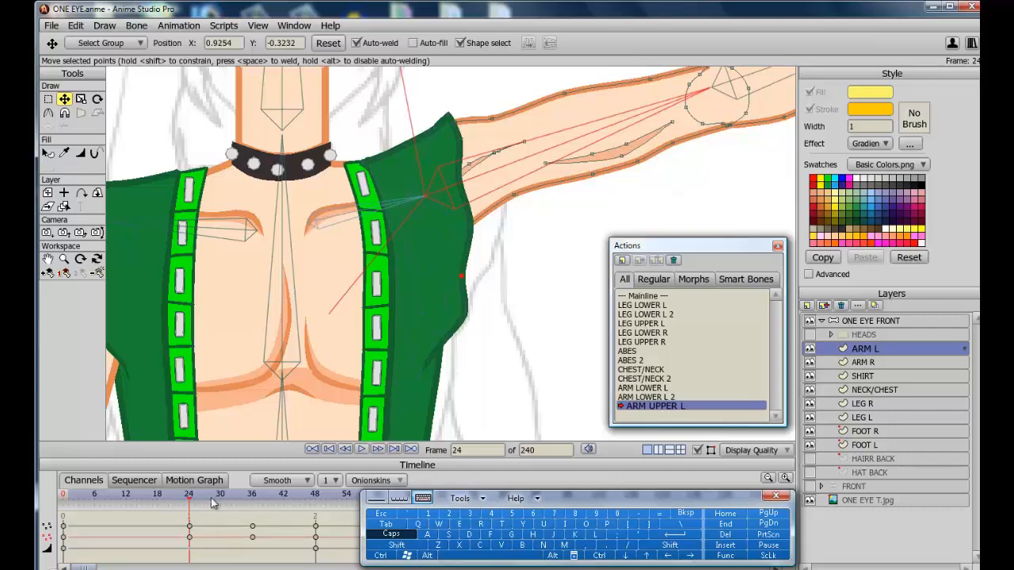
left_click_drag(197, 496, 222, 485)
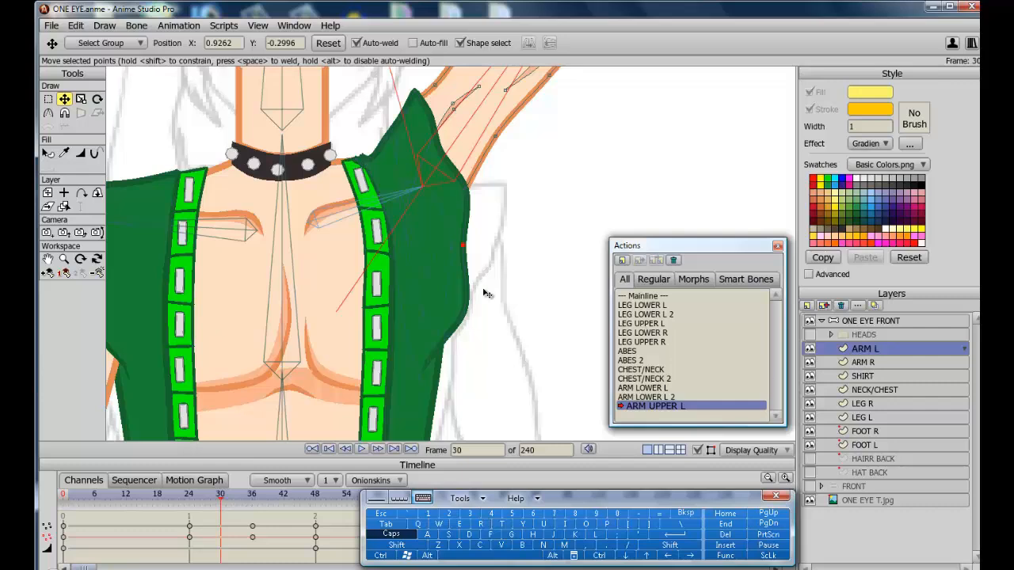
left_click(879, 377)
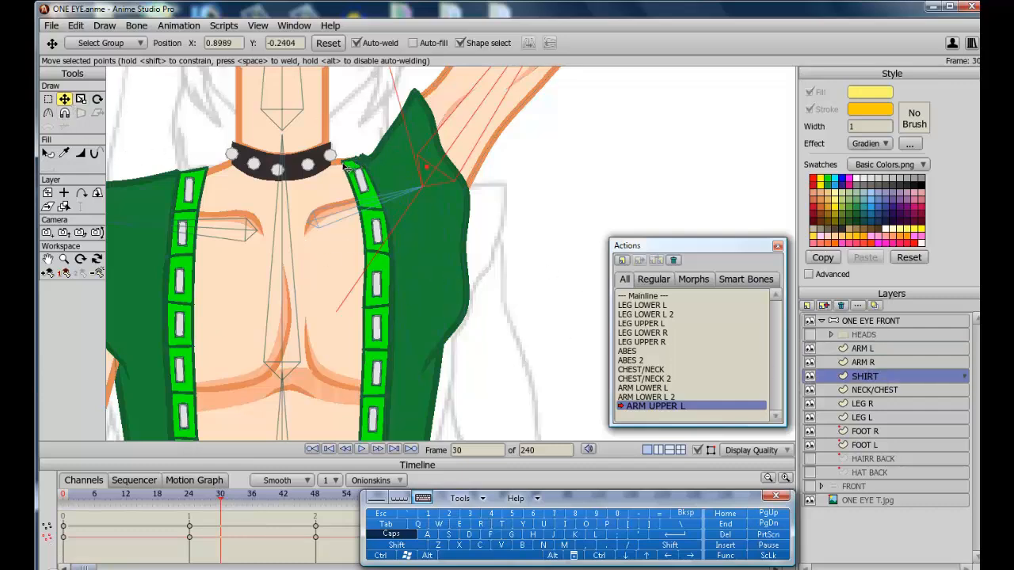
scroll(323, 123, "up", 3)
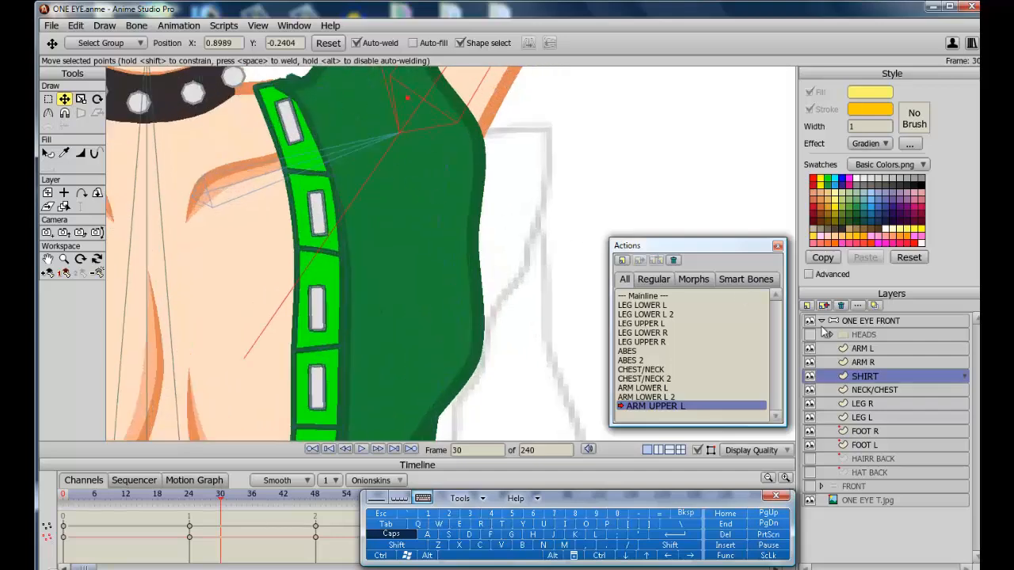
With ARM L and SHIRT hidden, move the sleeve's top shoulder points at frame 30, then show both layers again.
left_click(810, 349)
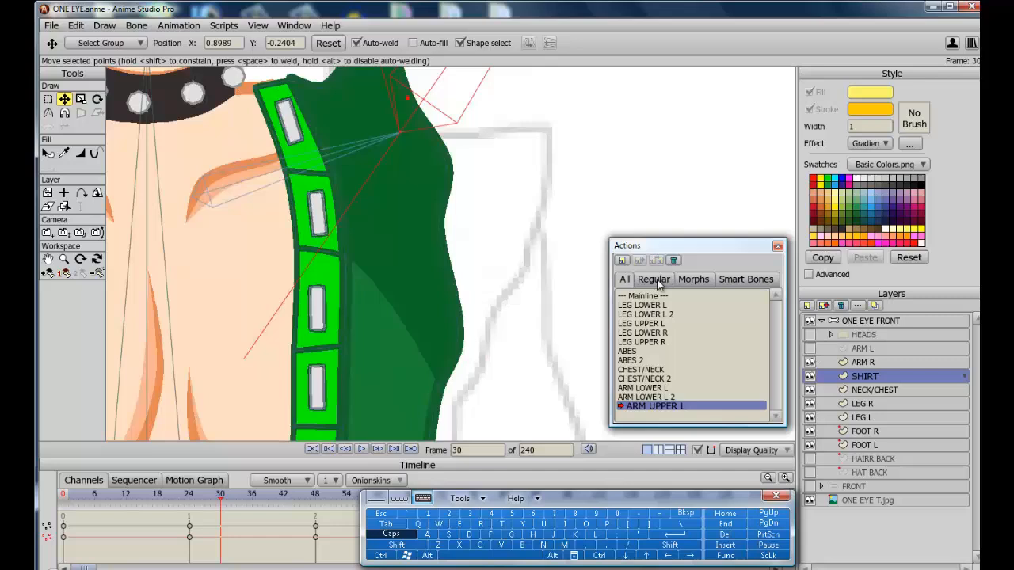
left_click(810, 377)
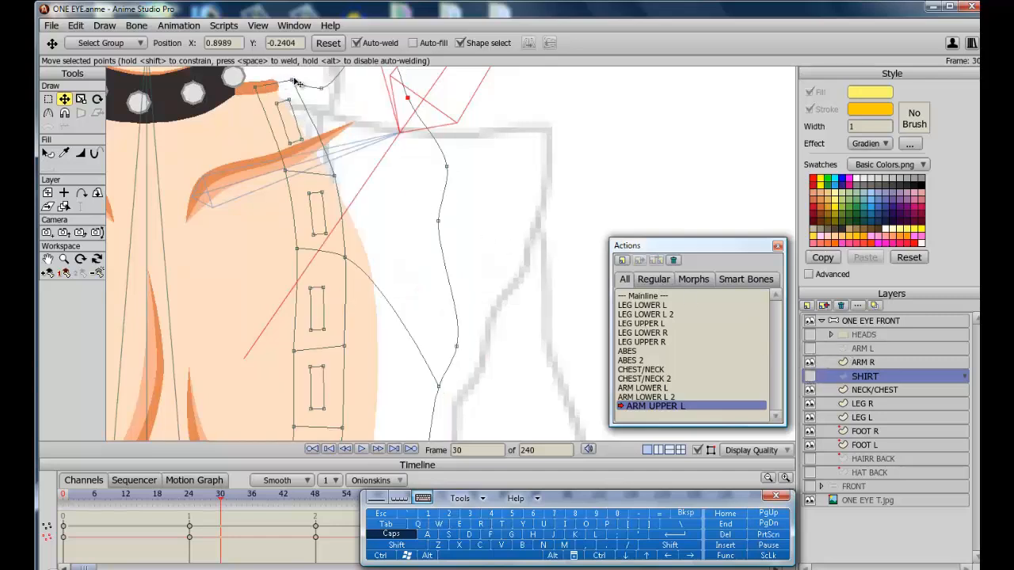
left_click_drag(292, 81, 255, 85)
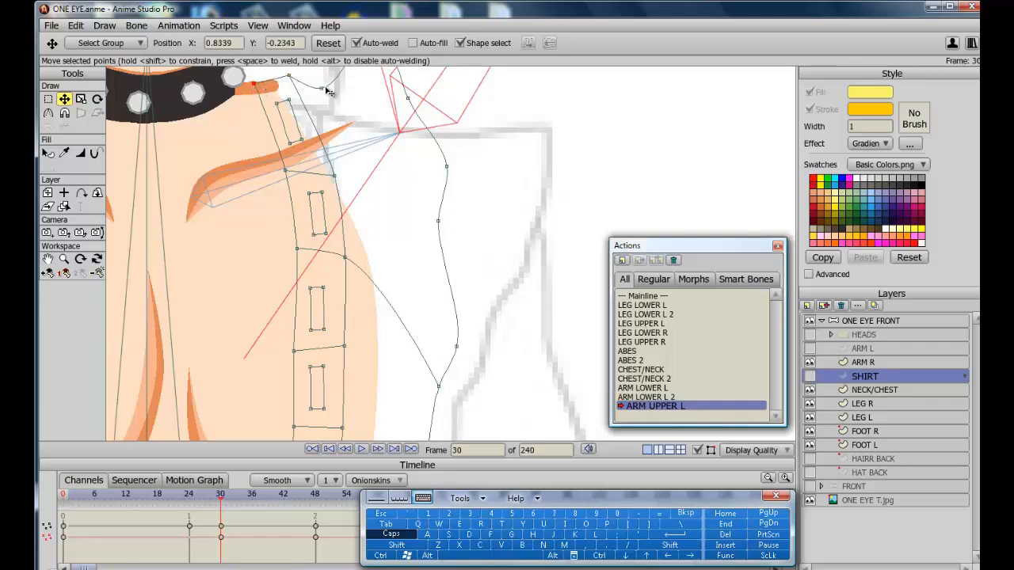
left_click_drag(321, 89, 322, 75)
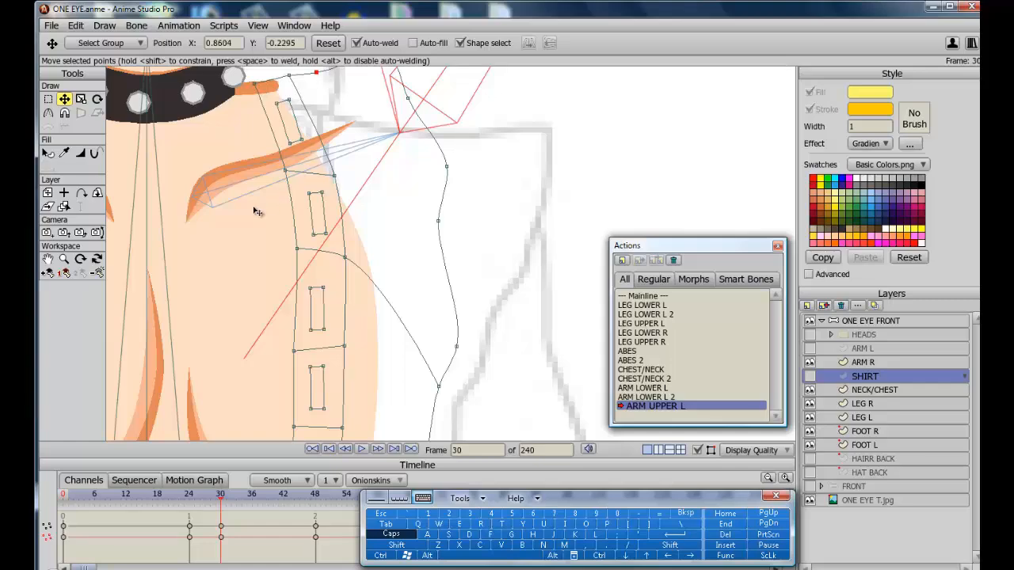
scroll(256, 212, "down", 1)
scroll(256, 211, "down", 2)
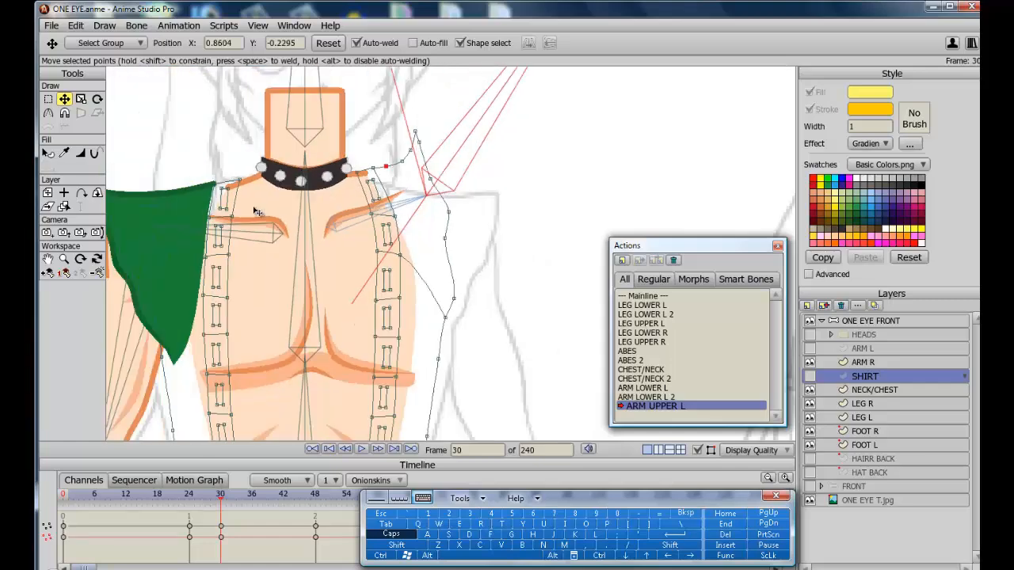
left_click(812, 377)
left_click(811, 348)
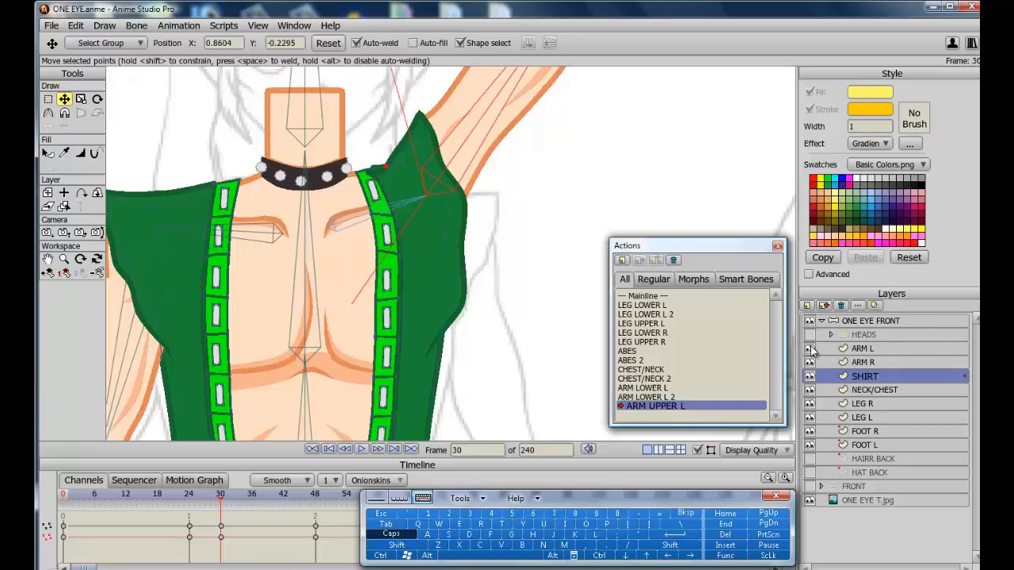
Inspect the raised arm and sleeve around the shoulder at frame 30, switching between the ARM L and SHIRT layers.
left_click(857, 351)
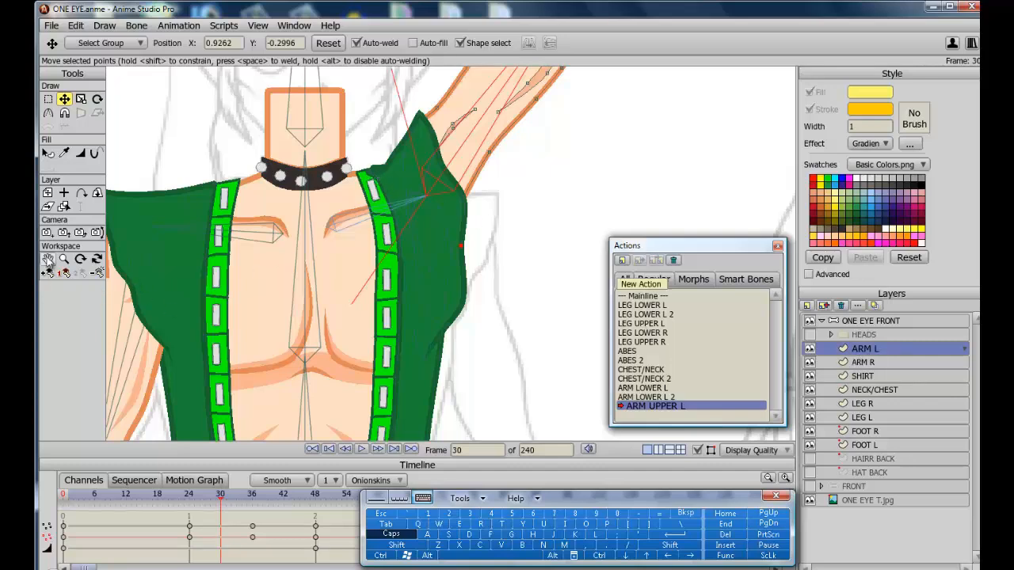
left_click(48, 260)
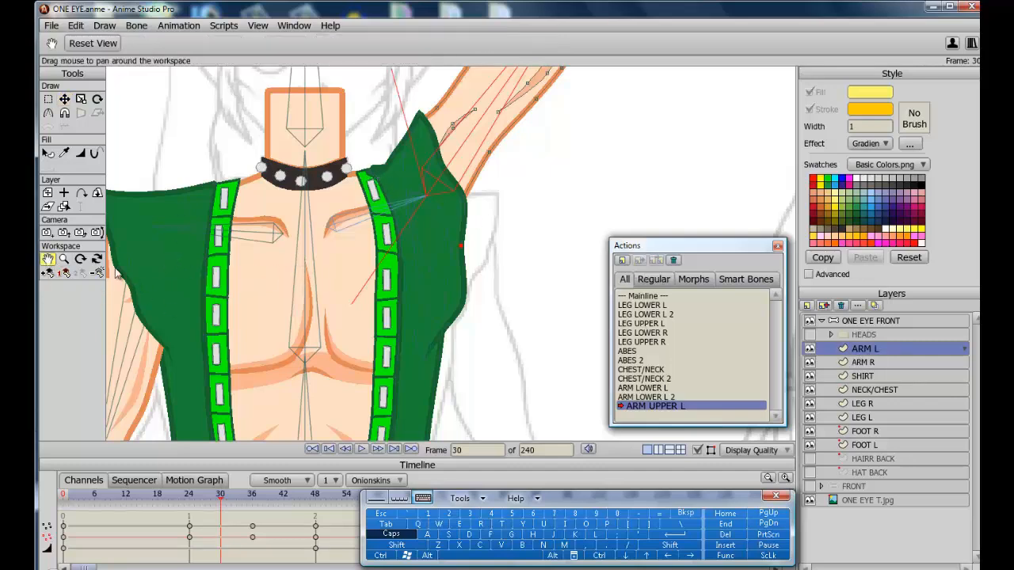
left_click_drag(293, 199, 312, 328)
scroll(312, 328, "up", 3)
left_click(65, 99)
left_click(810, 348)
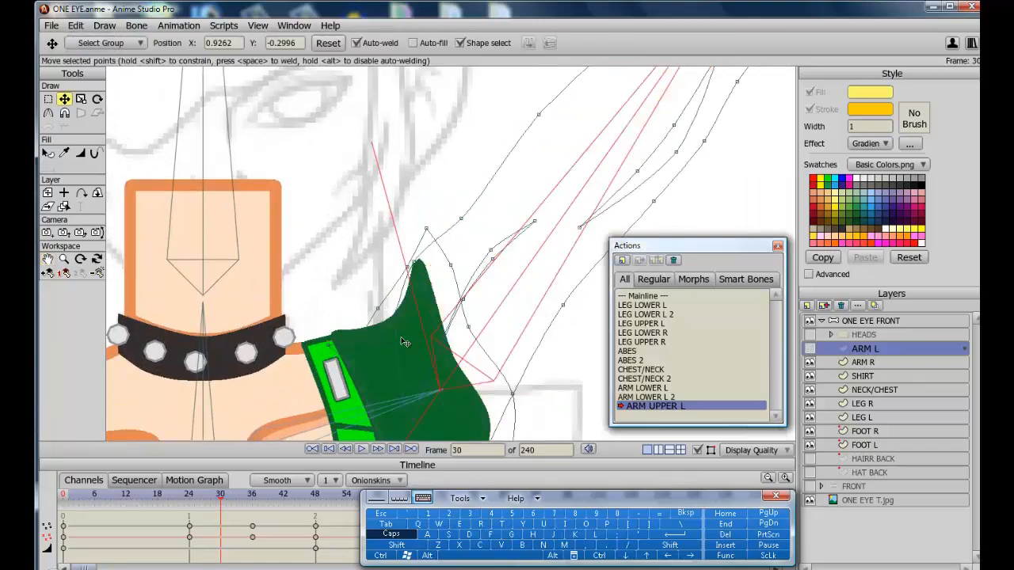
left_click(810, 349)
left_click(864, 376)
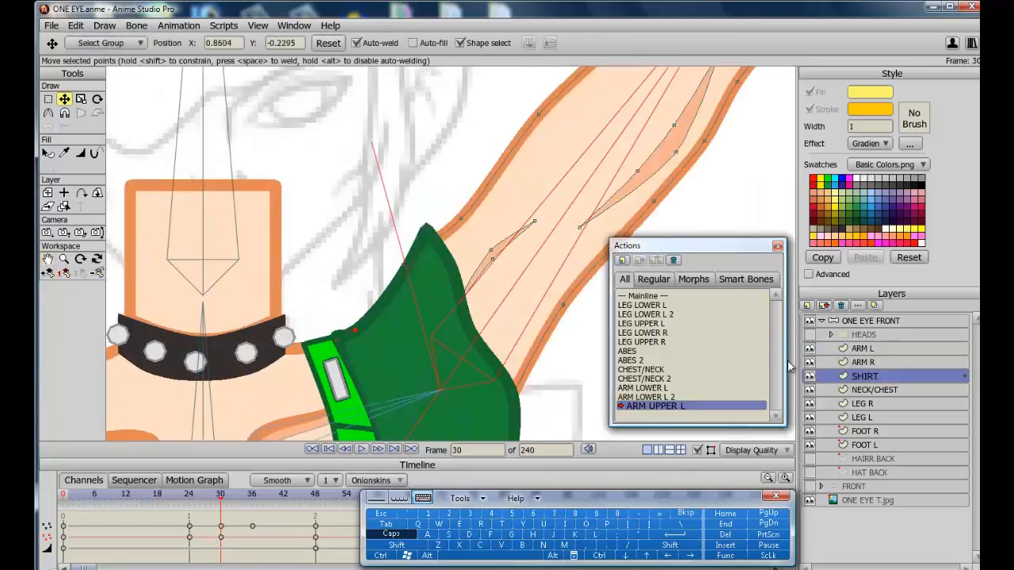
left_click(341, 341)
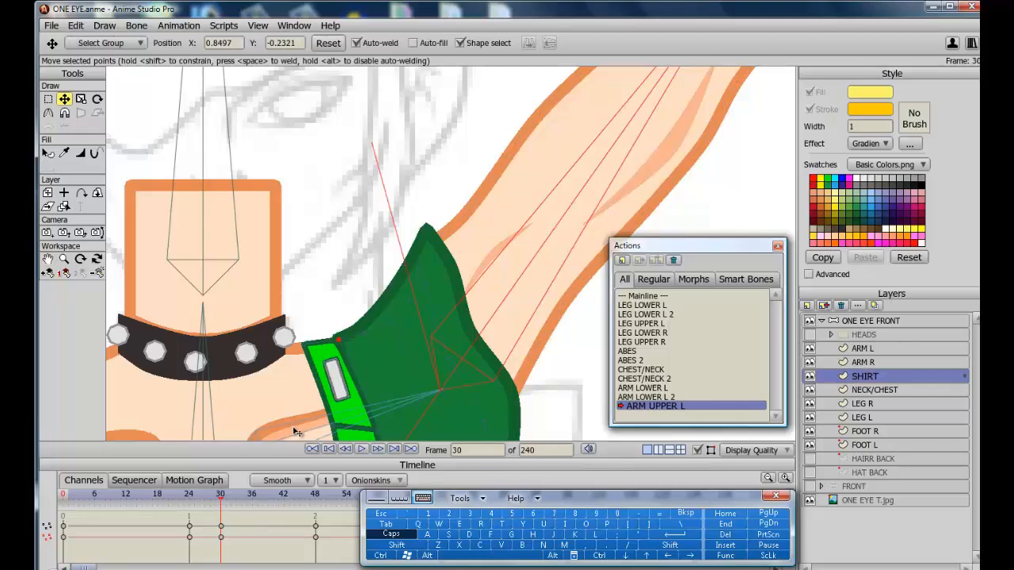
scroll(161, 259, "down", 5)
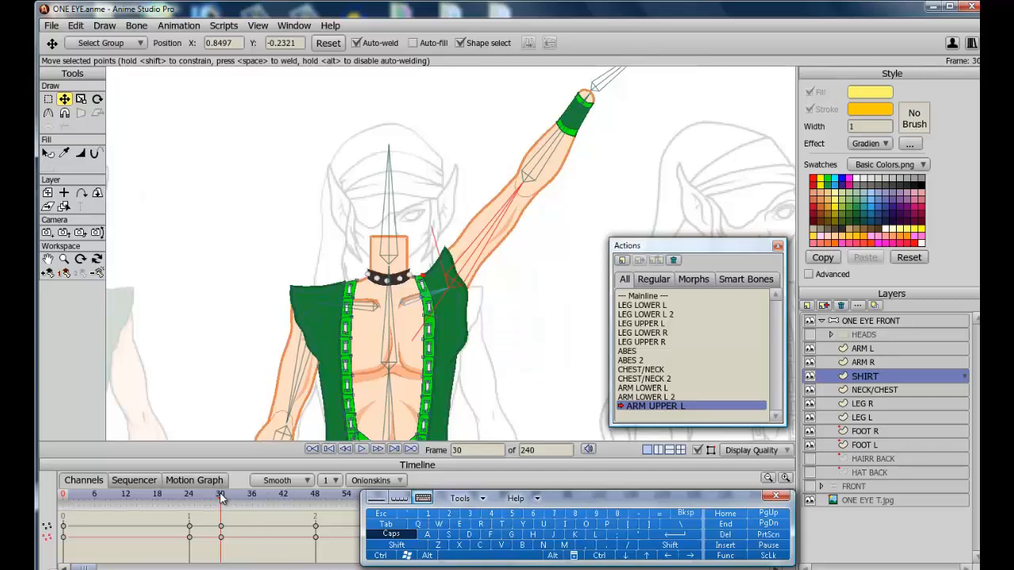
At frame 12, reshape ARM L contour points around the armpit so the arm fits under the sleeve.
left_click_drag(222, 501, 190, 496)
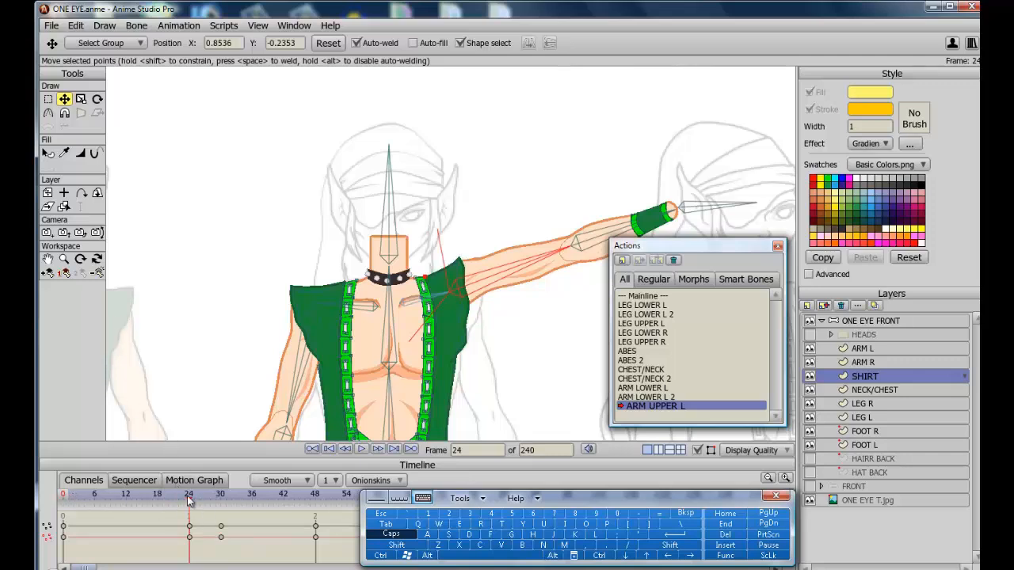
left_click_drag(189, 499, 129, 496)
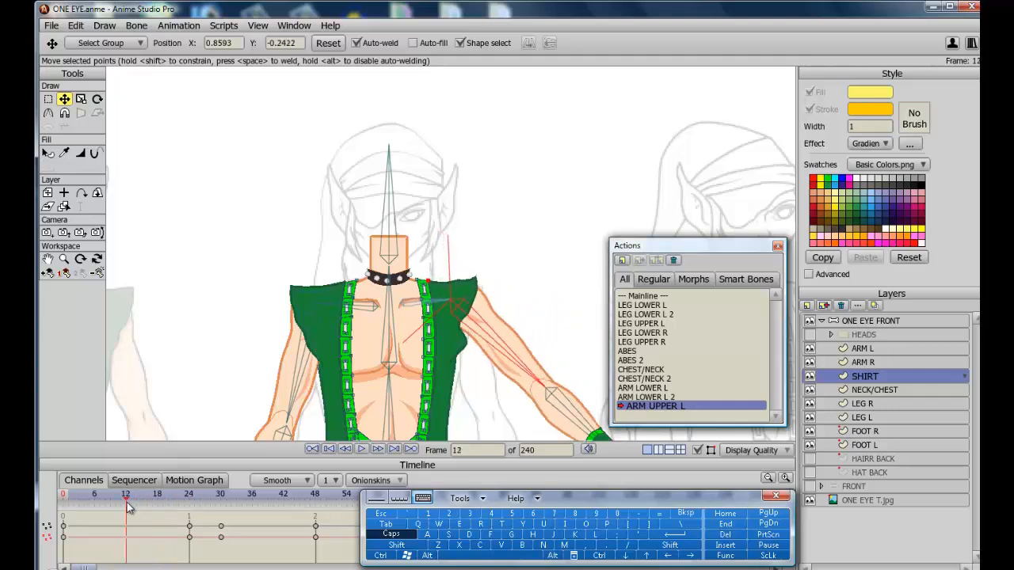
mouse_move(123, 500)
left_mouse_down()
mouse_move(93, 498)
mouse_move(128, 497)
left_mouse_up()
scroll(361, 308, "up", 3)
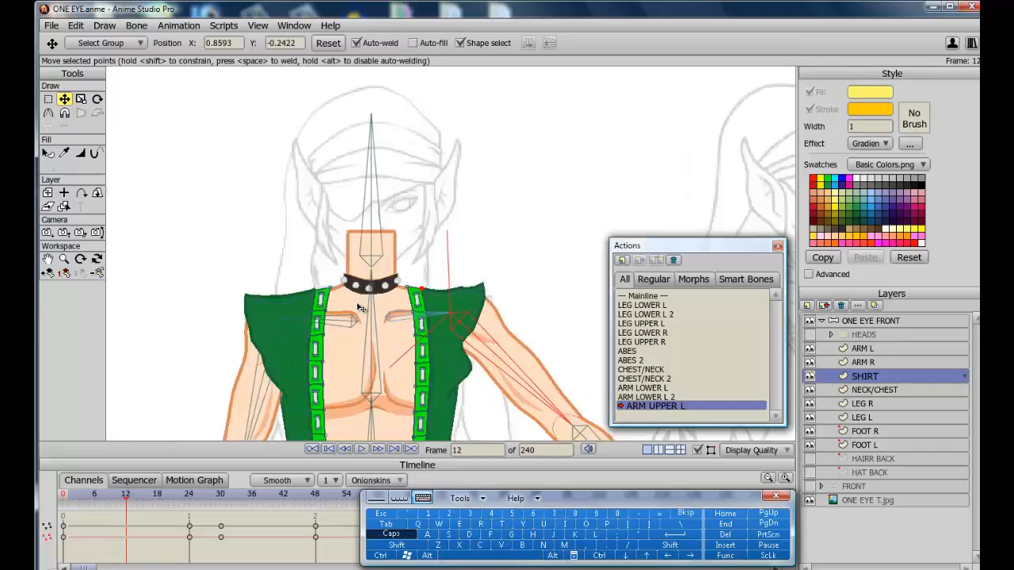
left_click(50, 260)
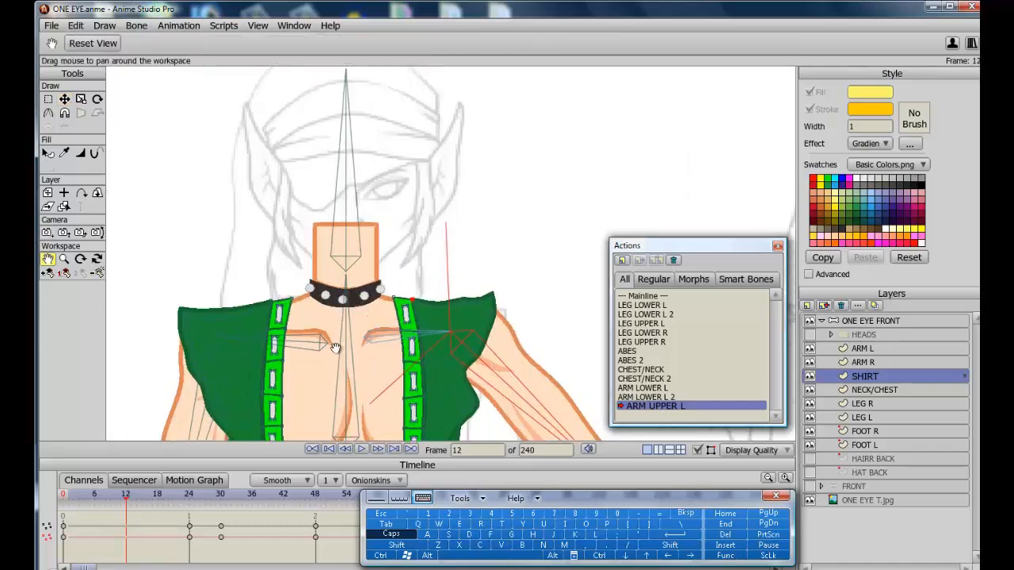
left_click_drag(336, 345, 315, 207)
left_click(64, 99)
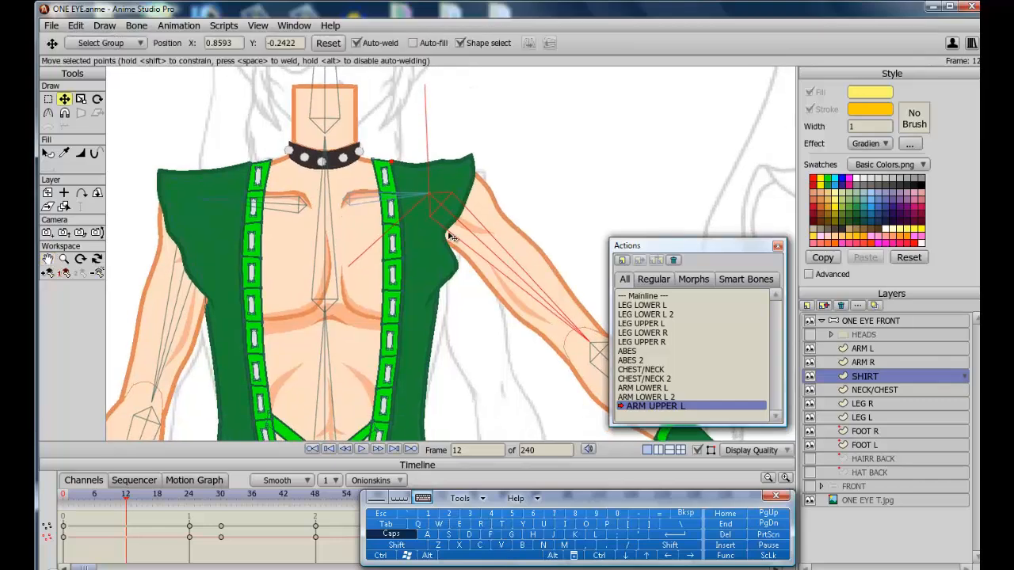
left_click(869, 351)
scroll(604, 283, "up", 2)
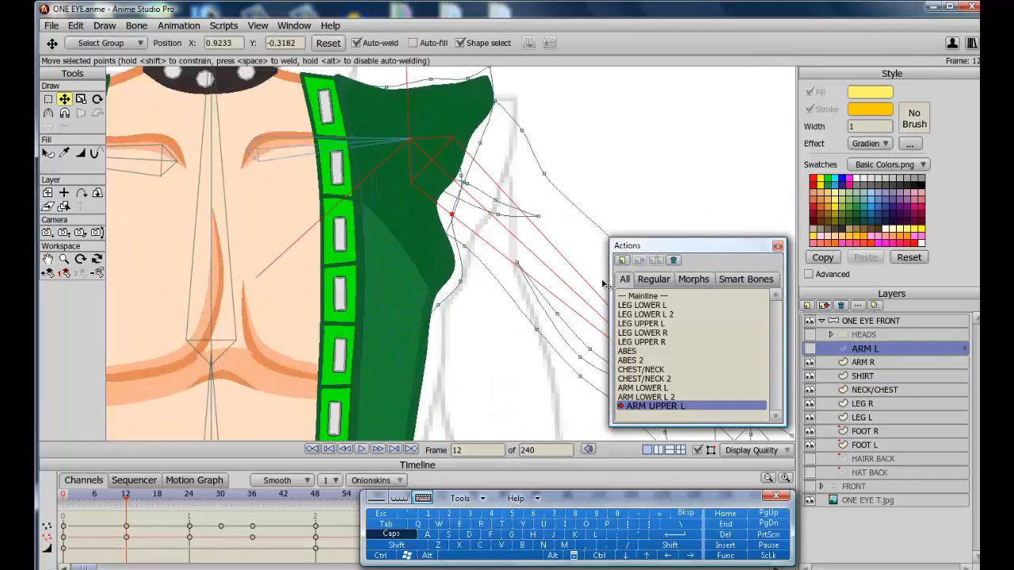
scroll(604, 283, "up", 1)
left_click_drag(466, 177, 475, 148)
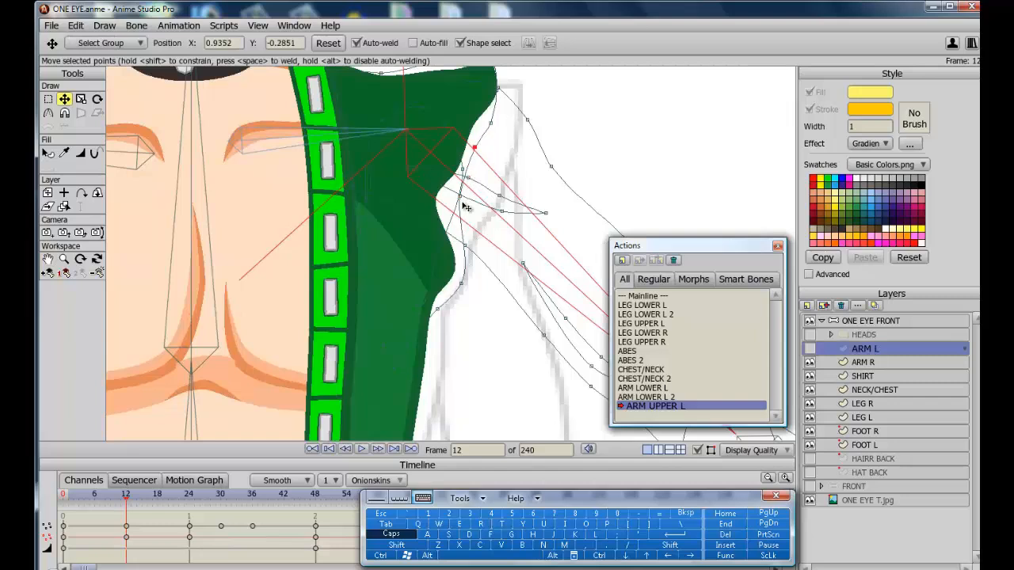
left_click_drag(462, 198, 466, 212)
left_click_drag(463, 282, 466, 272)
left_click_drag(467, 178, 486, 165)
left_click_drag(491, 123, 487, 125)
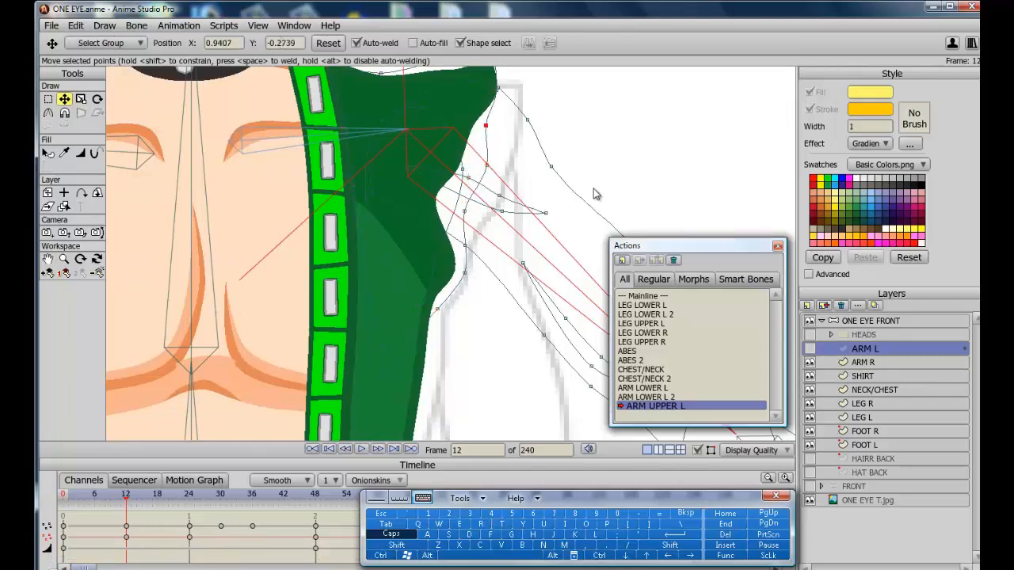
Try moving two ARM L contour points below the shoulder at frame 18, then undo both moves.
left_click(810, 348)
left_click_drag(120, 496, 158, 493)
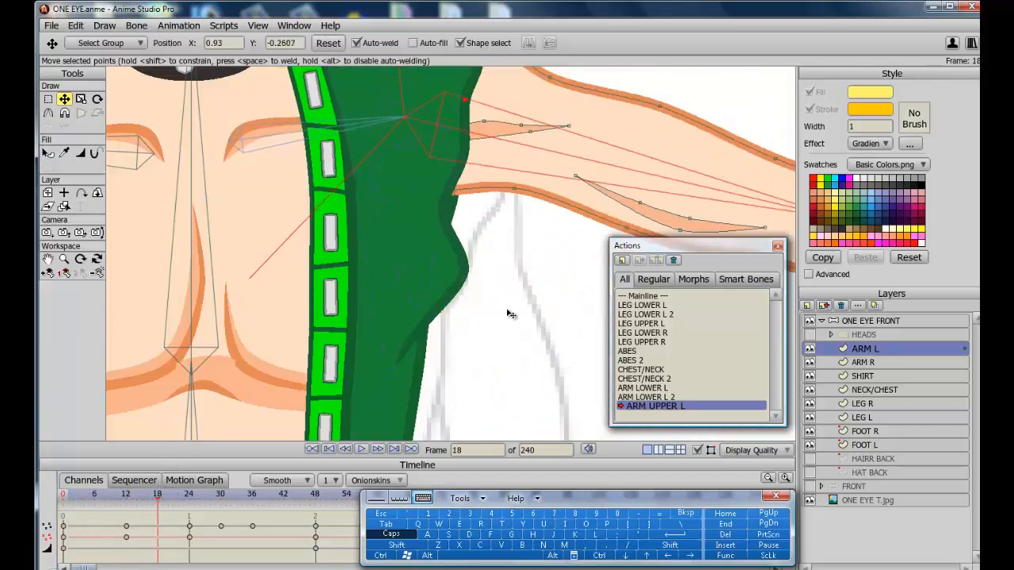
left_click_drag(468, 273, 443, 274)
left_click_drag(440, 309, 418, 307)
key("ctrl+z")
key("ctrl+z")
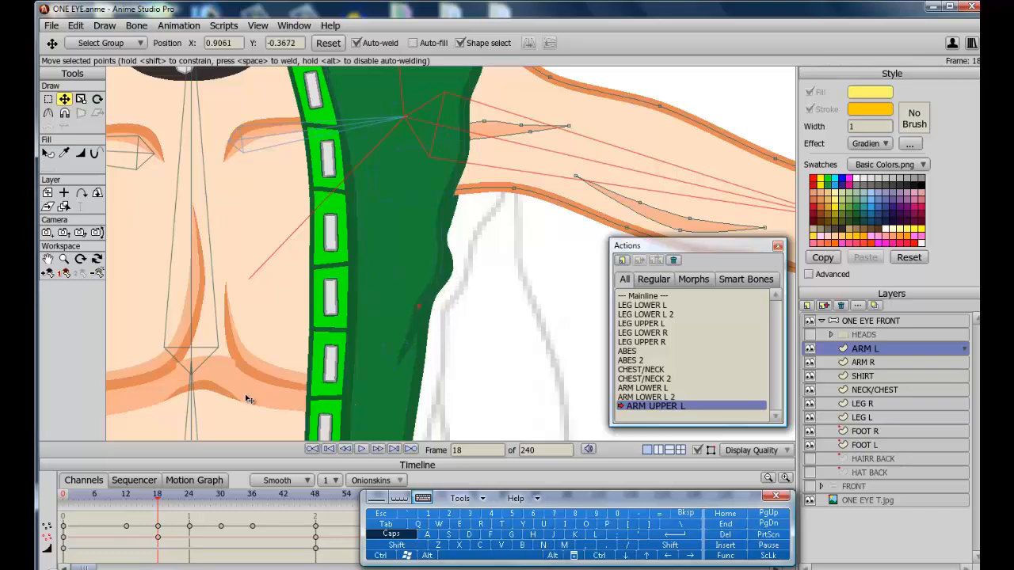
At frame 18, move a SHIRT contour point on the sleeve's outer side slightly upward.
scroll(249, 399, "down", 3)
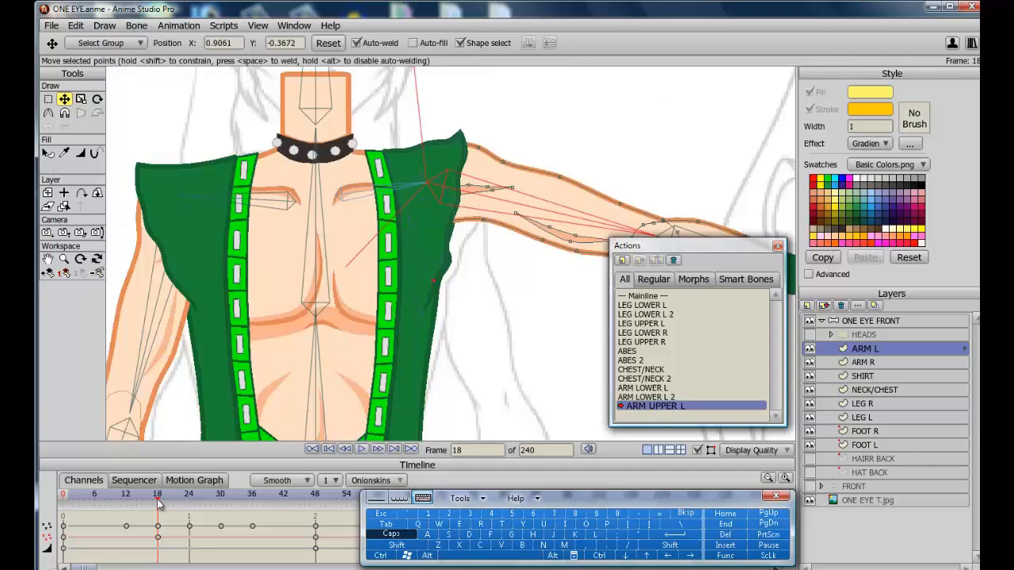
mouse_move(158, 503)
left_mouse_down()
mouse_move(195, 500)
mouse_move(160, 496)
left_mouse_up()
left_click(441, 254, "ctrl+alt")
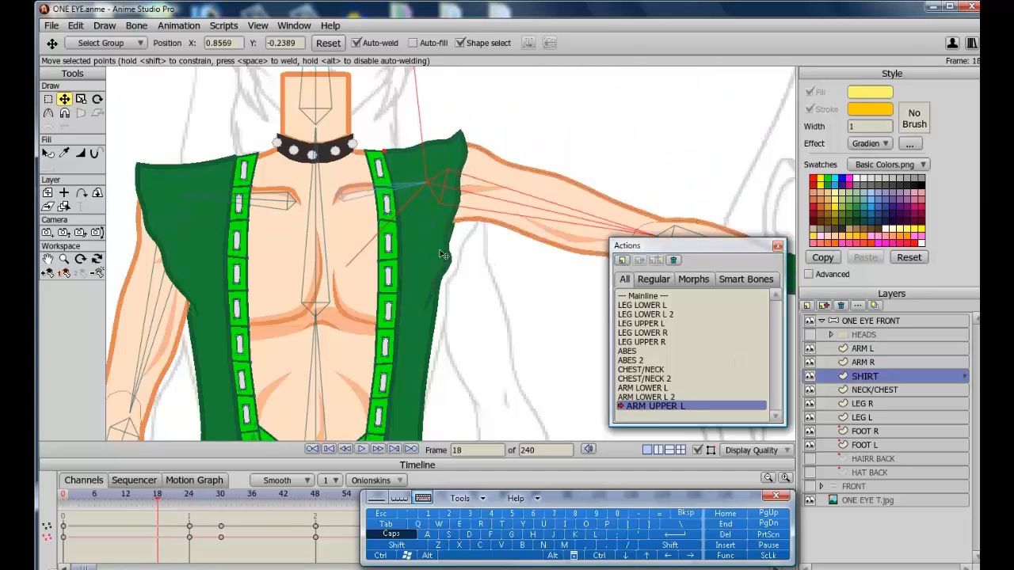
left_click_drag(441, 255, 444, 240)
At frame 48, adjust ARM L contour points below the shoulder and reselect the SHIRT layer.
left_click_drag(159, 496, 315, 499)
left_click(864, 349)
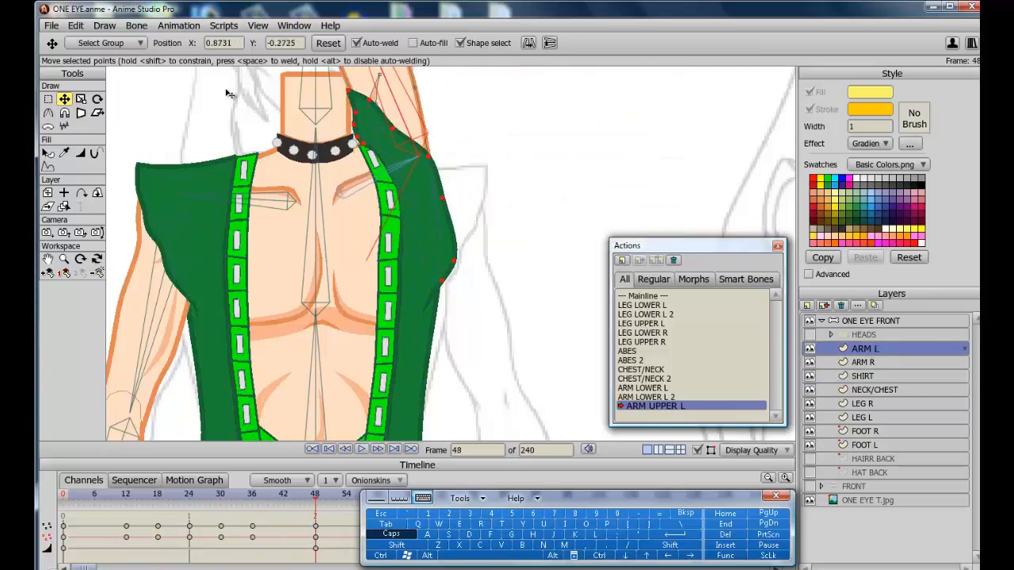
left_click(443, 196)
left_click_drag(446, 209, 455, 252)
left_click_drag(316, 498, 316, 469)
left_click(863, 376)
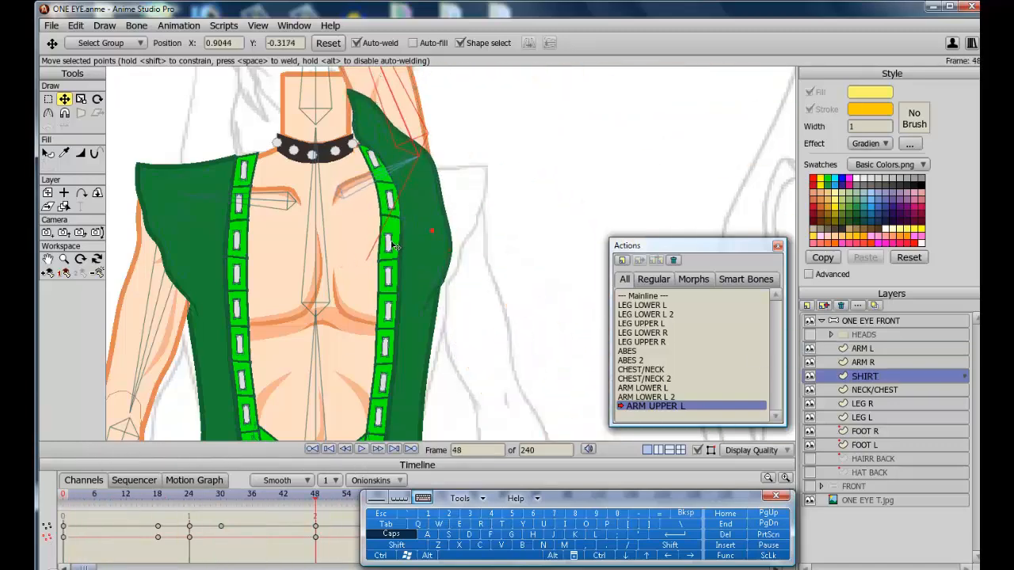
Render a preview of frame 34 and close the render window.
left_click(390, 240)
left_click(97, 99)
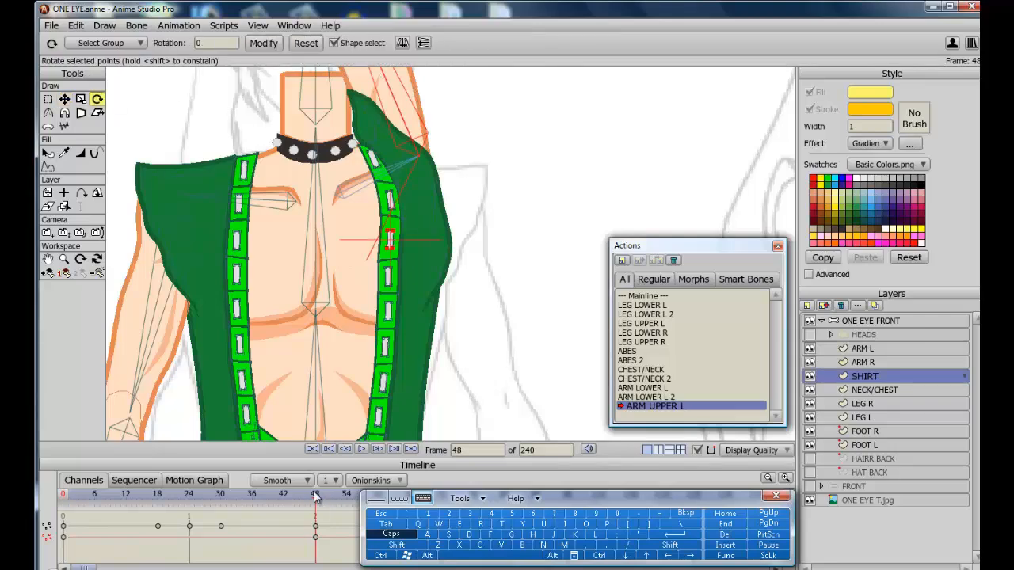
left_click_drag(316, 496, 244, 494)
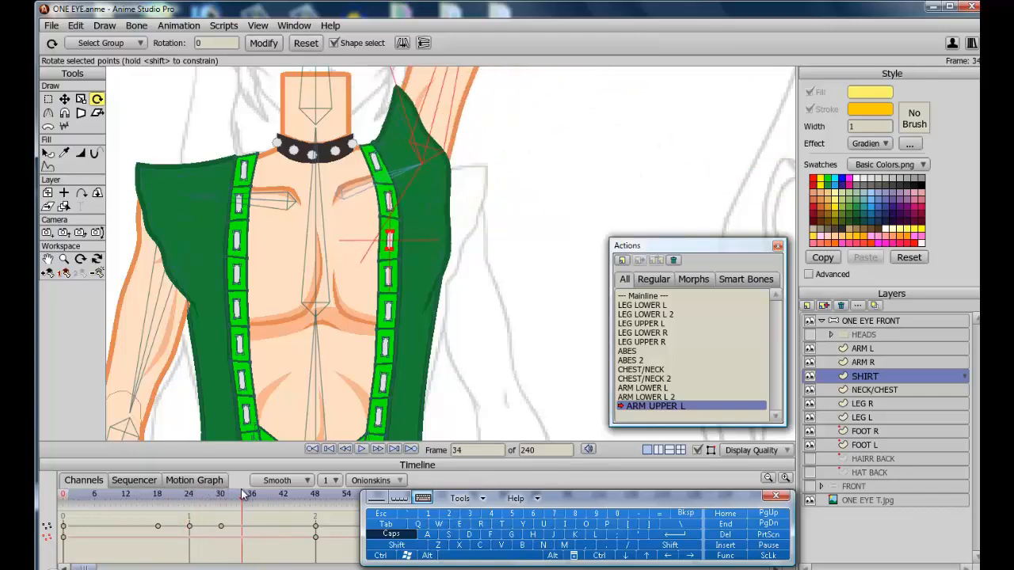
left_click(382, 557)
left_click(481, 525)
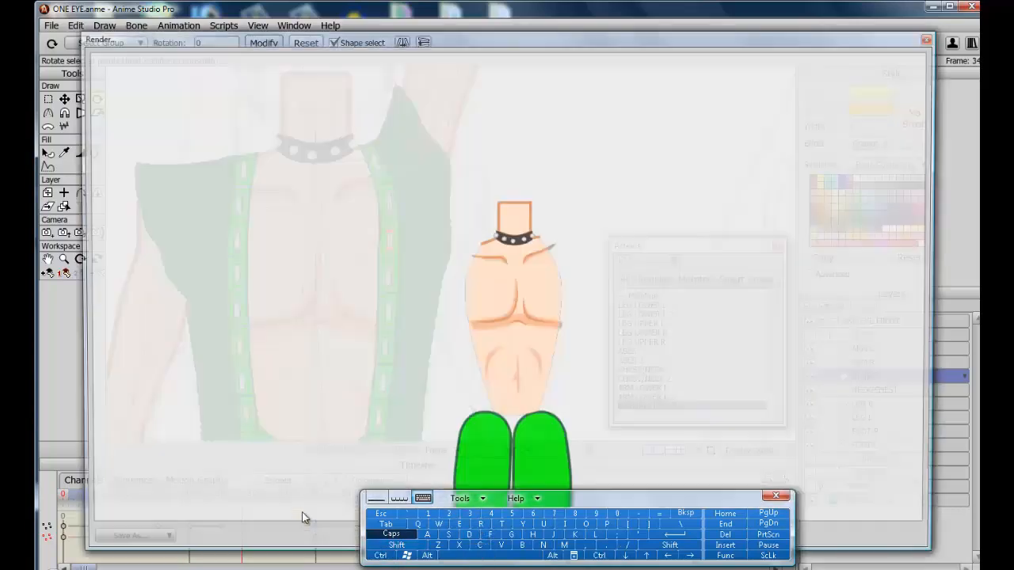
left_click(386, 516)
Return to frame 0 and switch from the ARM UPPER L action back to the Mainline.
left_click_drag(236, 498, 137, 494)
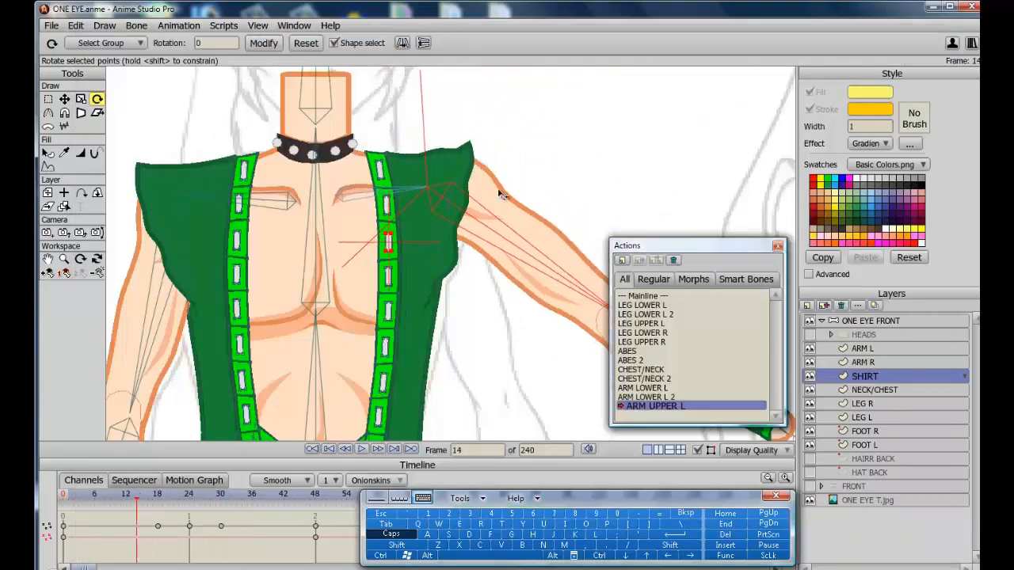
left_click(861, 349)
left_click(125, 497)
left_click(156, 496)
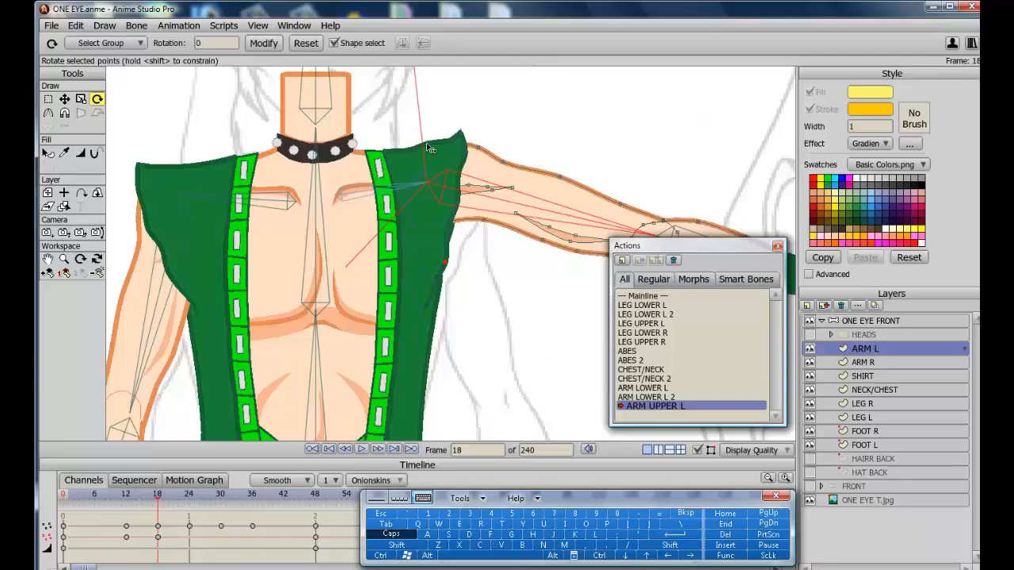
key("t")
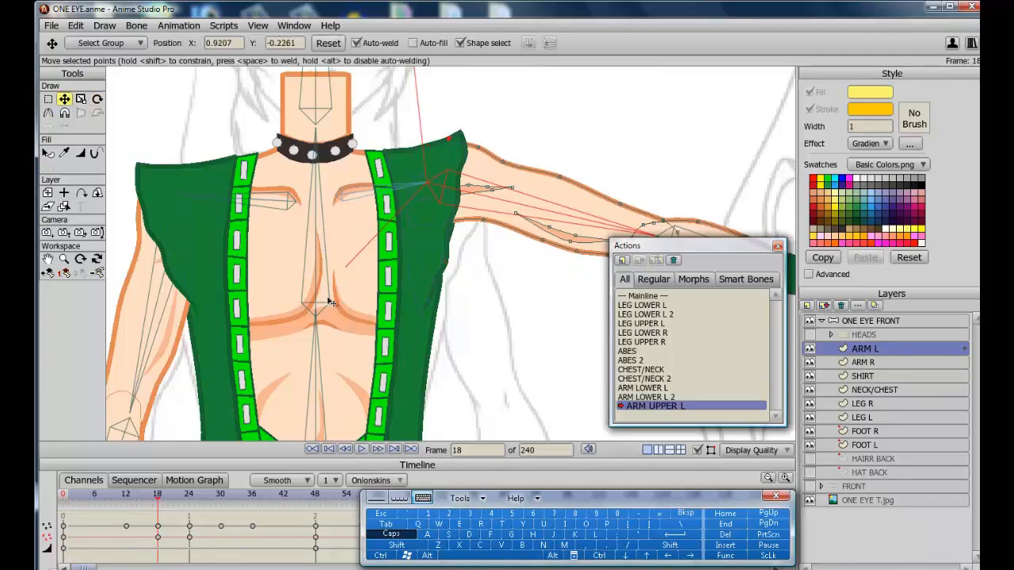
left_click_drag(156, 495, 62, 467)
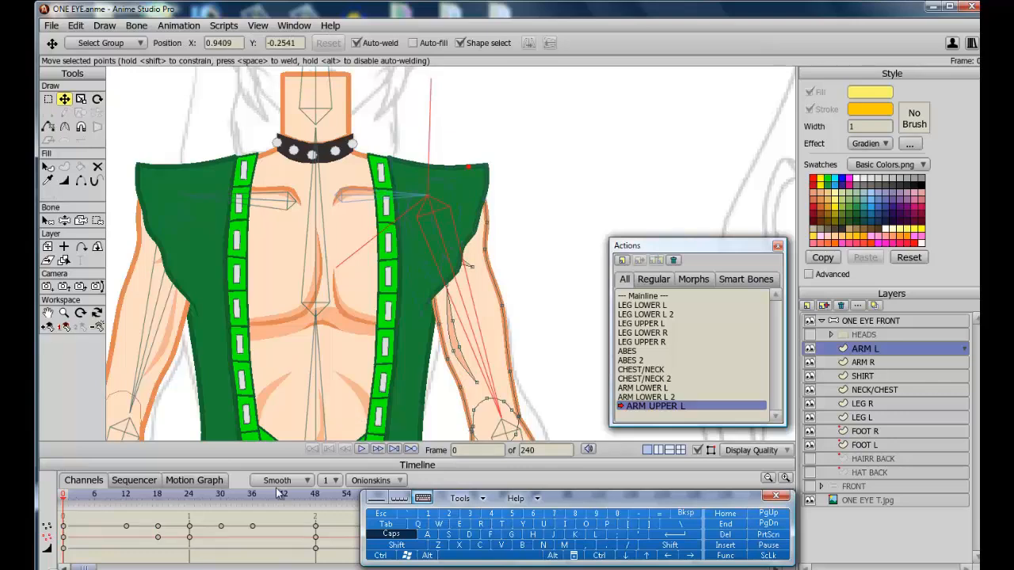
left_click(652, 298)
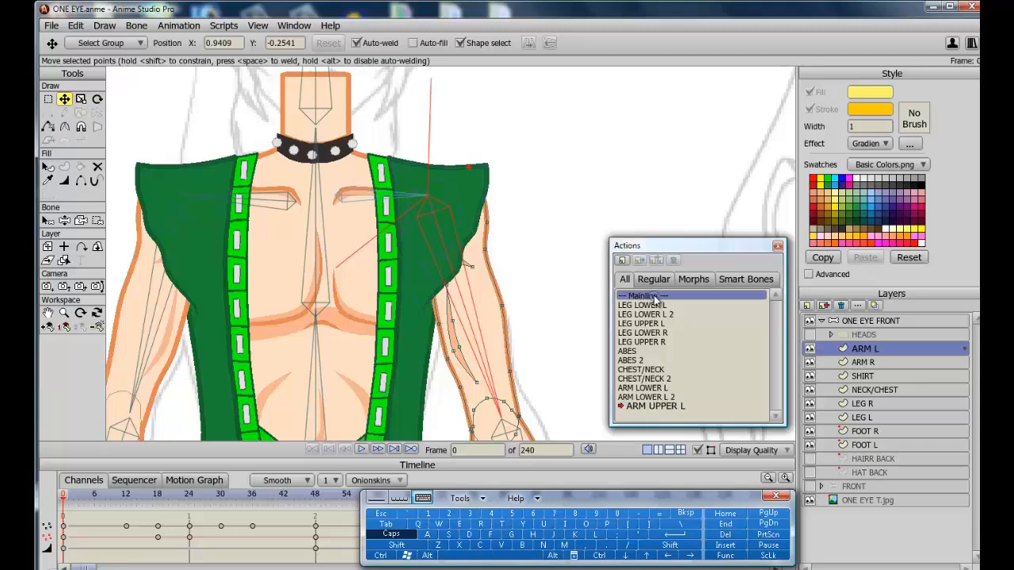
double_click(654, 300)
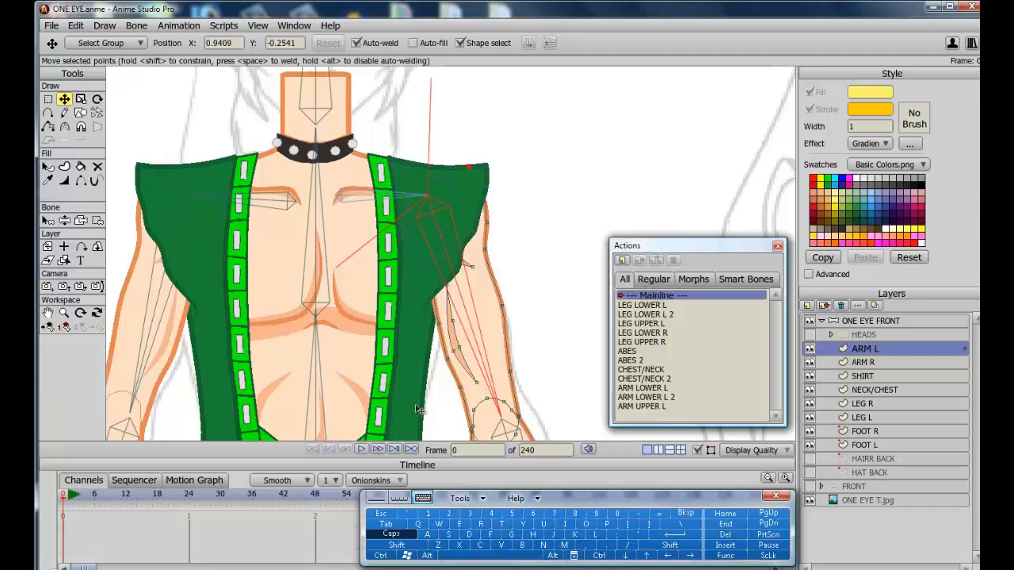
Select the ARM UPPER L bone on the ONE EYE FRONT bone layer and create a second smart bone action for it.
left_click(698, 451)
scroll(367, 313, "down", 5)
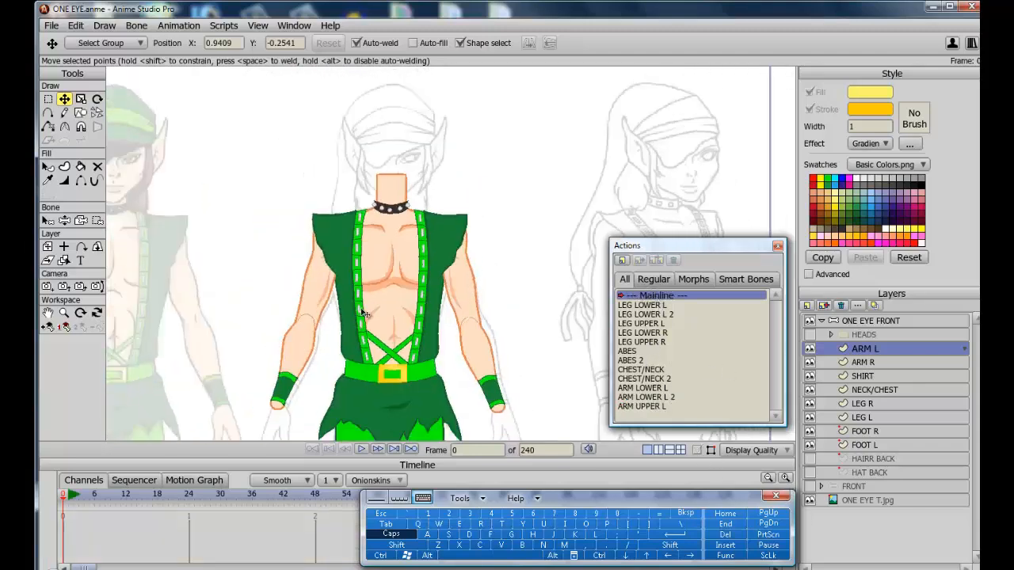
left_click(875, 322)
left_click_drag(518, 318, 547, 329)
key("z")
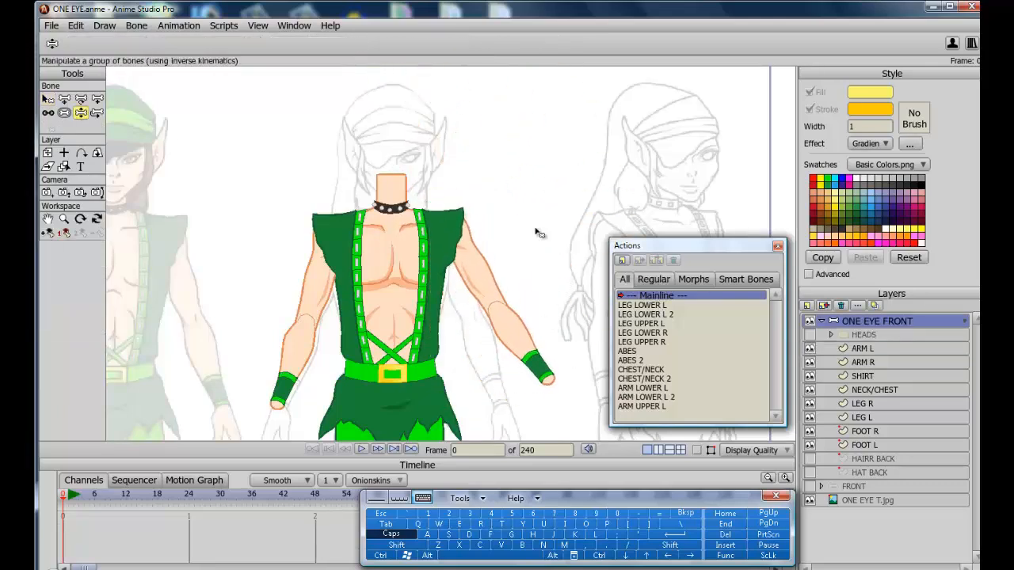
left_click(48, 99)
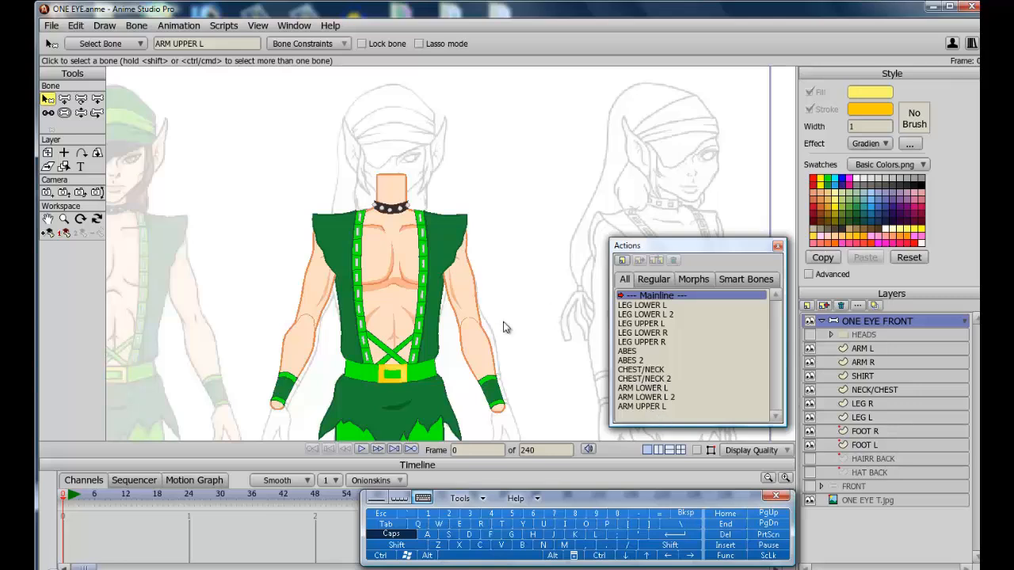
left_click(48, 237)
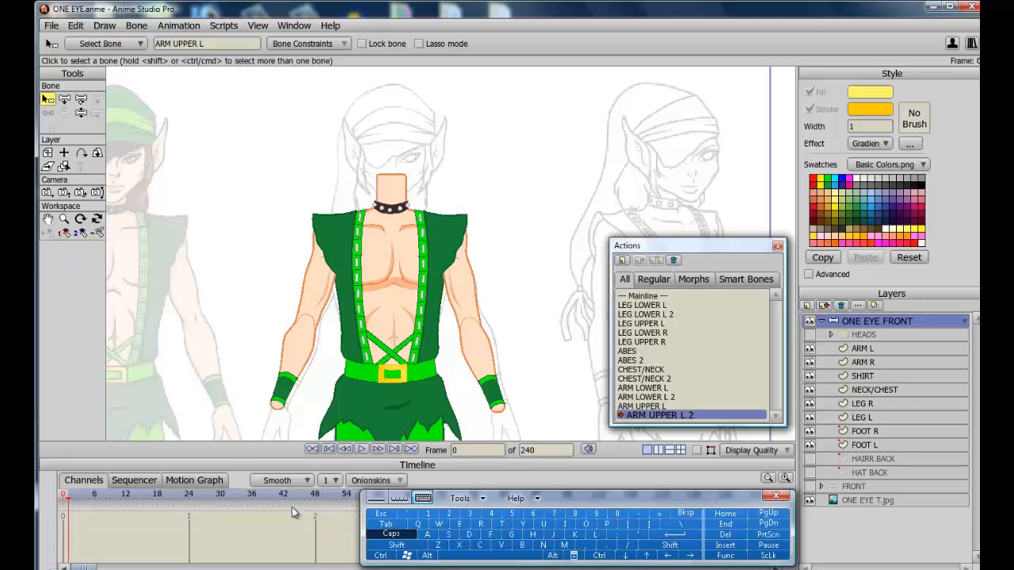
At frame 48, swing the left upper arm inward across the chest.
left_click(316, 496)
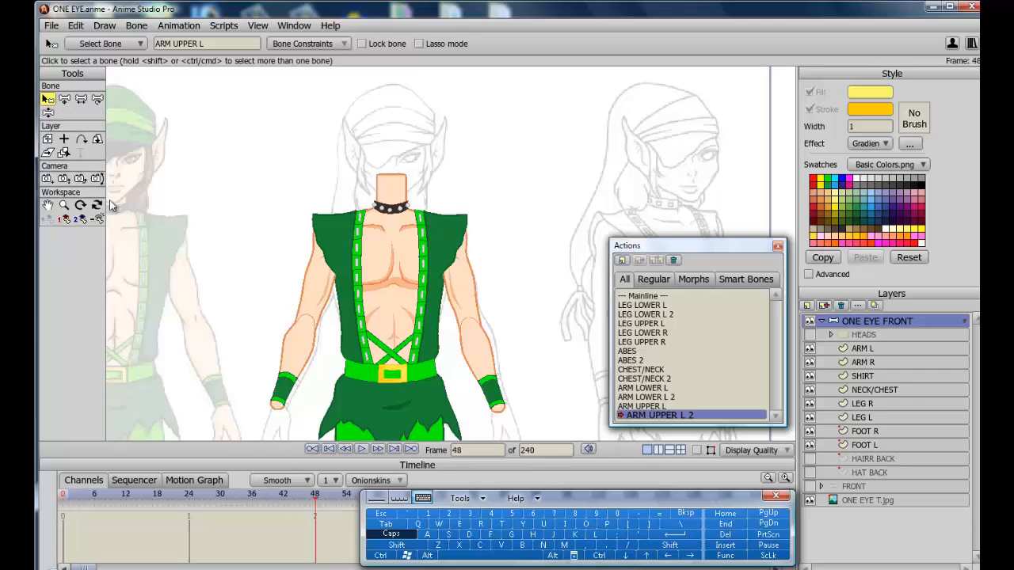
left_click(49, 112)
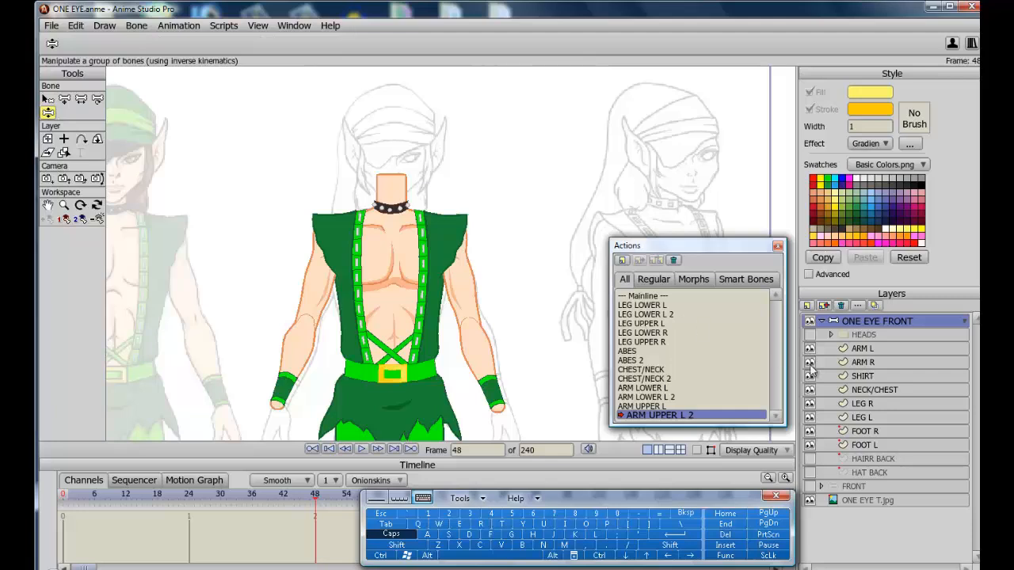
left_click(698, 451)
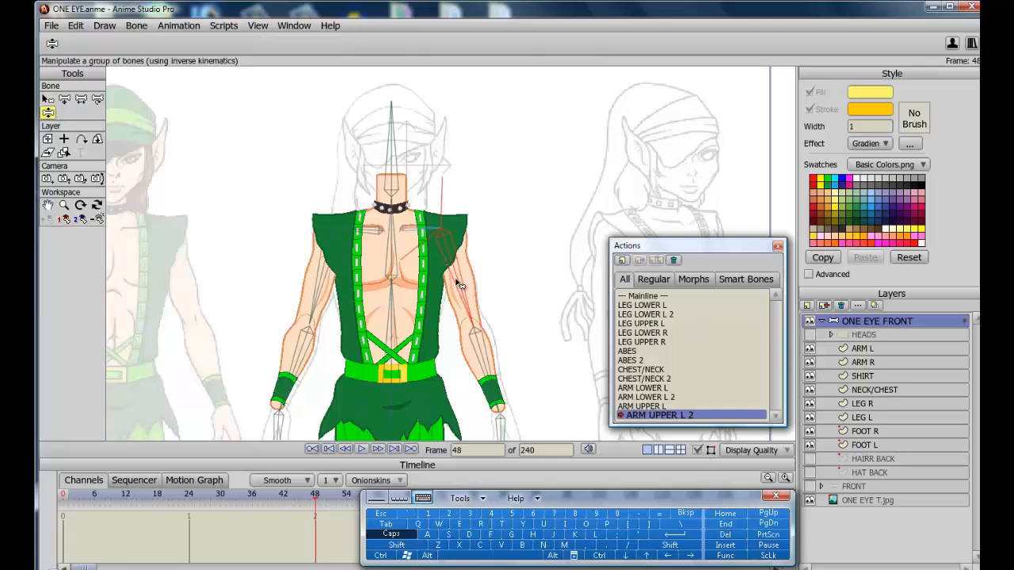
left_click_drag(462, 294, 279, 285)
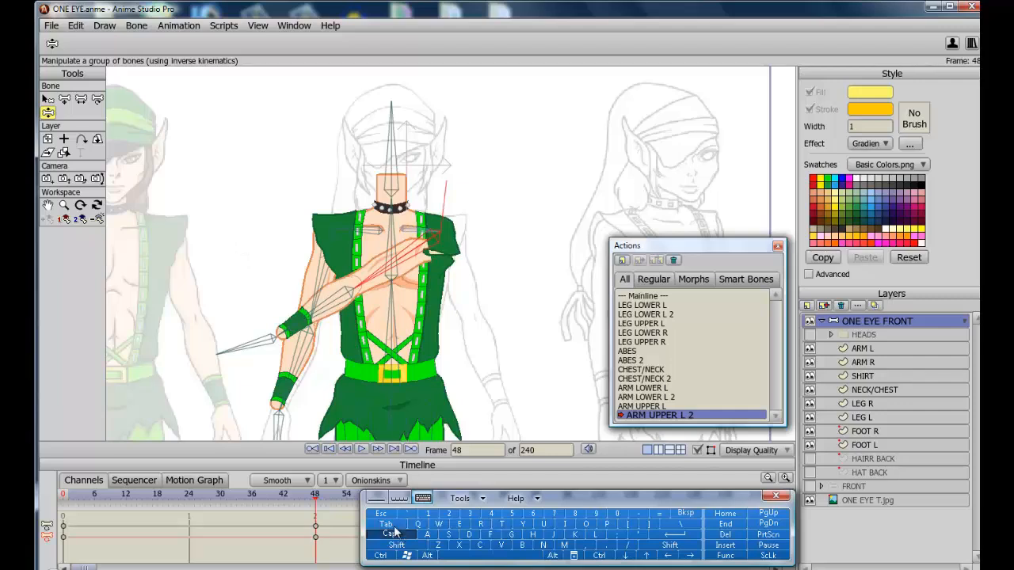
On the ARM L layer, reshape the shoulder contour points to fit the bent upper arm.
left_click(874, 348)
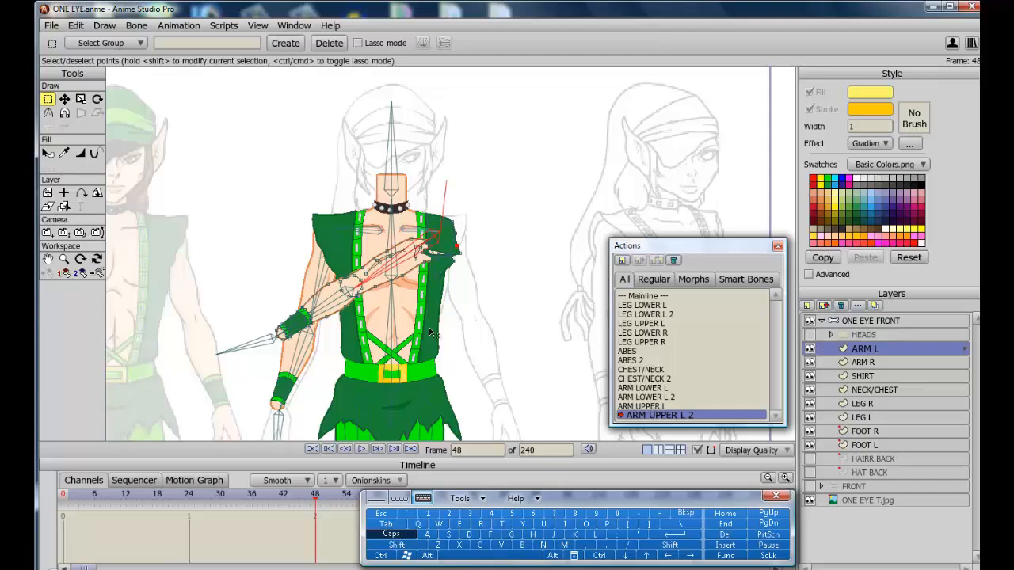
scroll(430, 333, "up", 3)
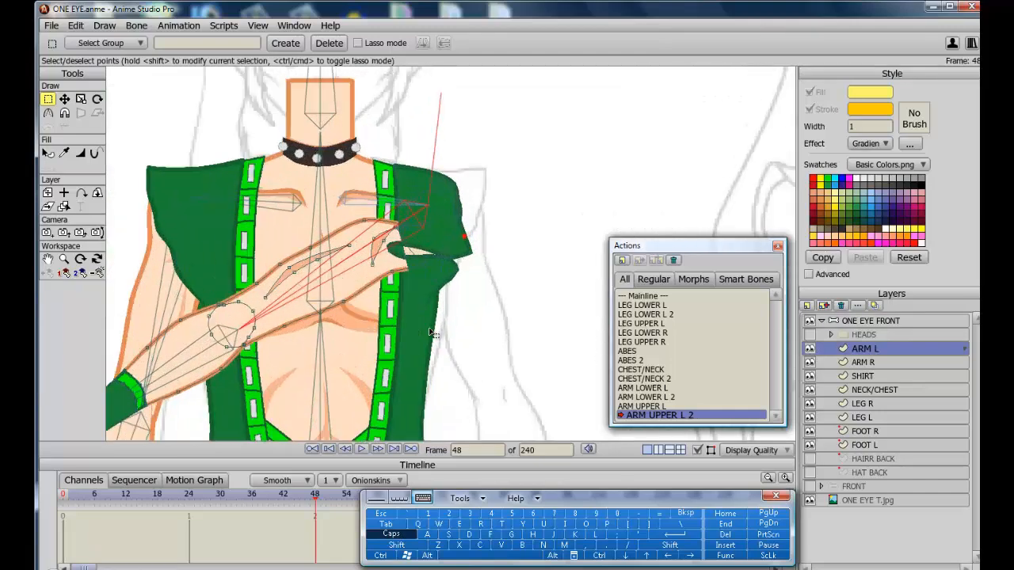
scroll(432, 333, "up", 2)
key("t")
left_click_drag(471, 225, 506, 119)
left_click(810, 349)
left_click(810, 376)
left_click_drag(392, 131, 388, 117)
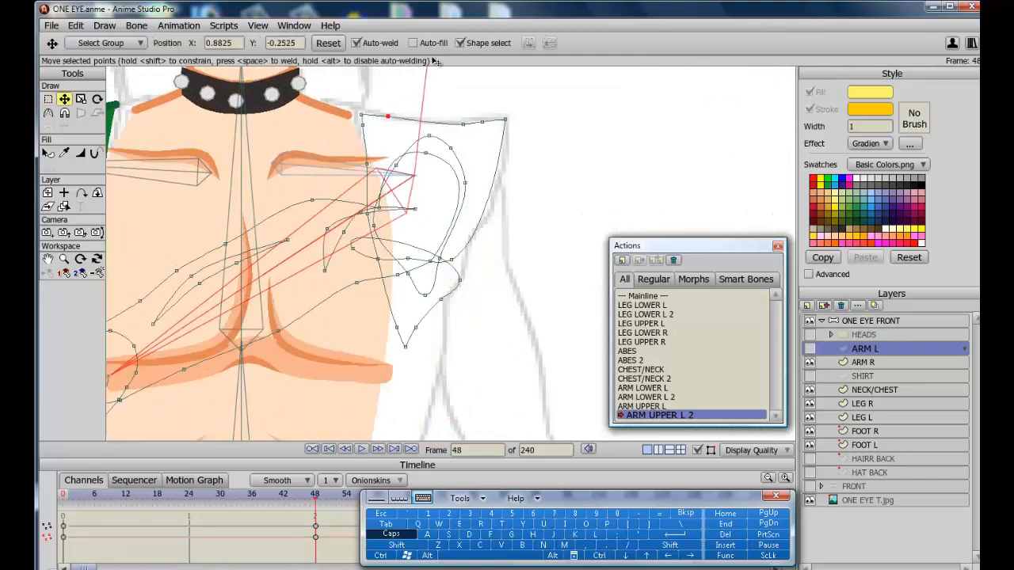
left_click_drag(464, 124, 438, 121)
mouse_move(353, 249)
left_mouse_down()
mouse_move(446, 268)
mouse_move(503, 159)
left_mouse_up()
left_click_drag(408, 258, 492, 193)
mouse_move(446, 269)
left_mouse_down()
mouse_move(489, 213)
mouse_move(468, 242)
mouse_move(496, 131)
left_mouse_up()
left_click(462, 203)
On the SHIRT layer, pull the sleeve contour points outward to cover the raised shoulder.
left_click(866, 376)
left_click_drag(457, 161, 476, 136)
left_click_drag(396, 249, 412, 262)
left_click_drag(468, 191, 489, 158)
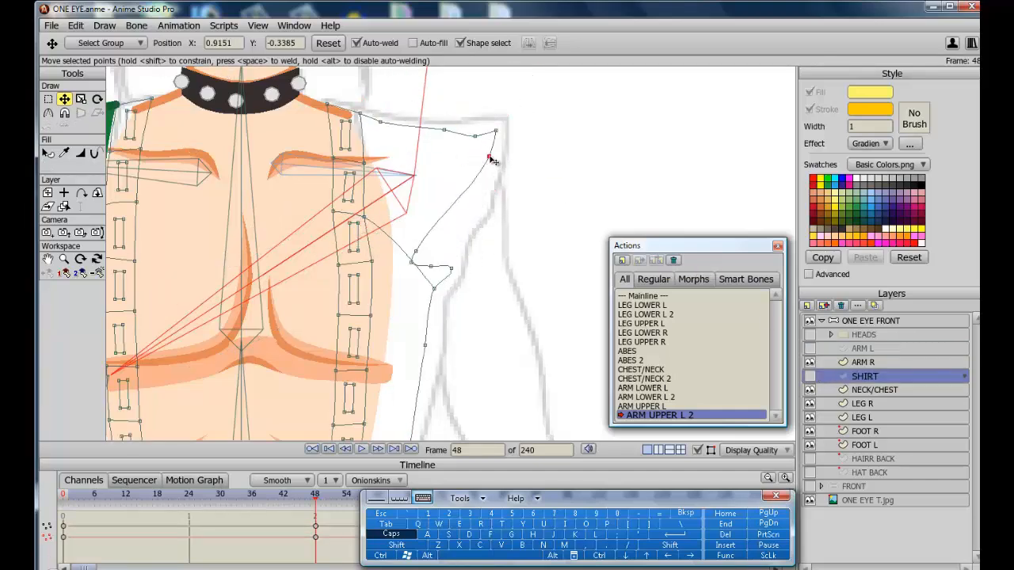
left_click_drag(416, 251, 484, 182)
left_click_drag(411, 262, 482, 204)
left_click_drag(431, 266, 461, 225)
scroll(396, 237, "down", 3)
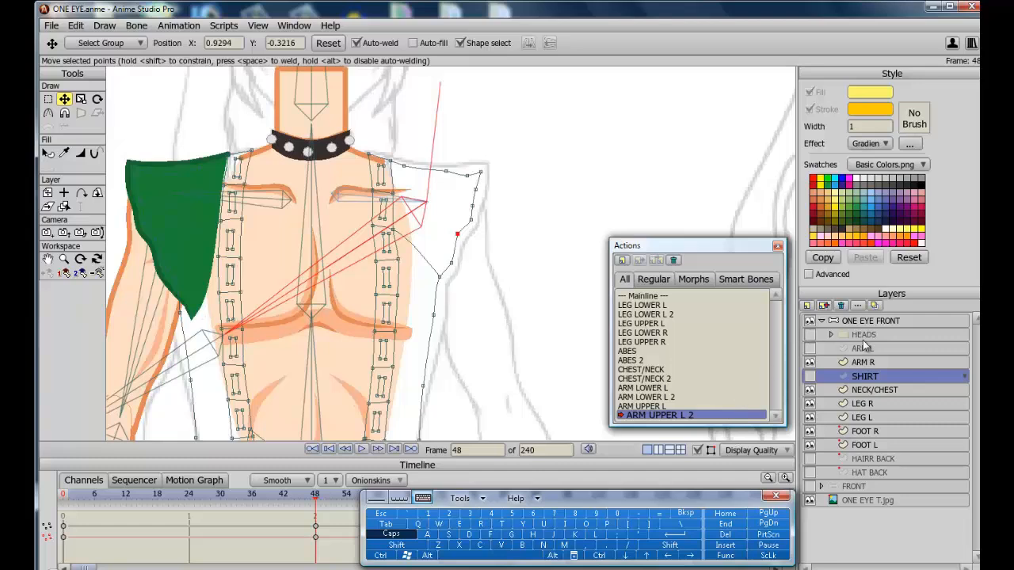
left_click(810, 377)
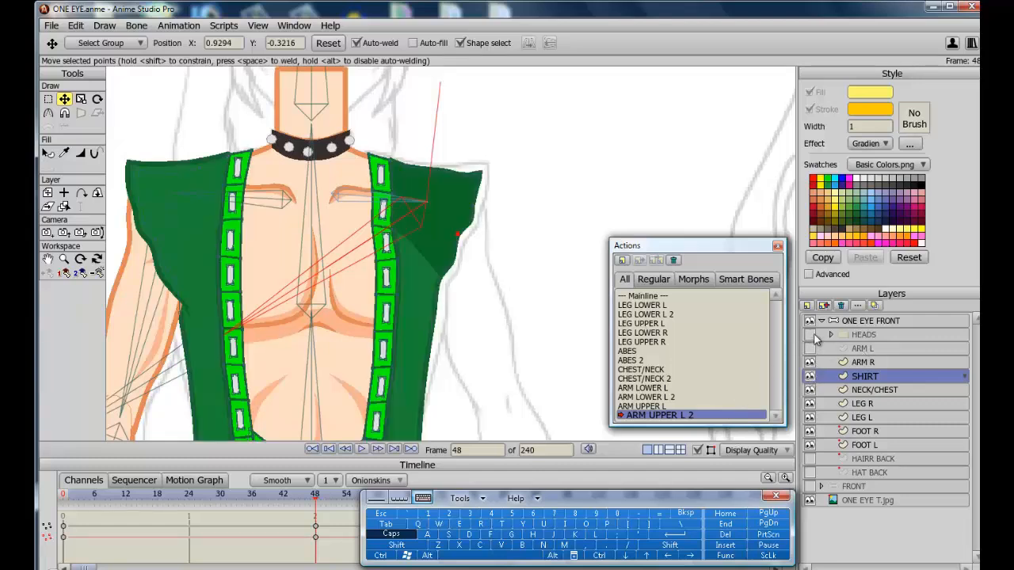
left_click(810, 376)
Reselect the ARM L layer, move its shoulder points and undo the last point move.
left_click(859, 347)
left_click(812, 348)
left_click(810, 349)
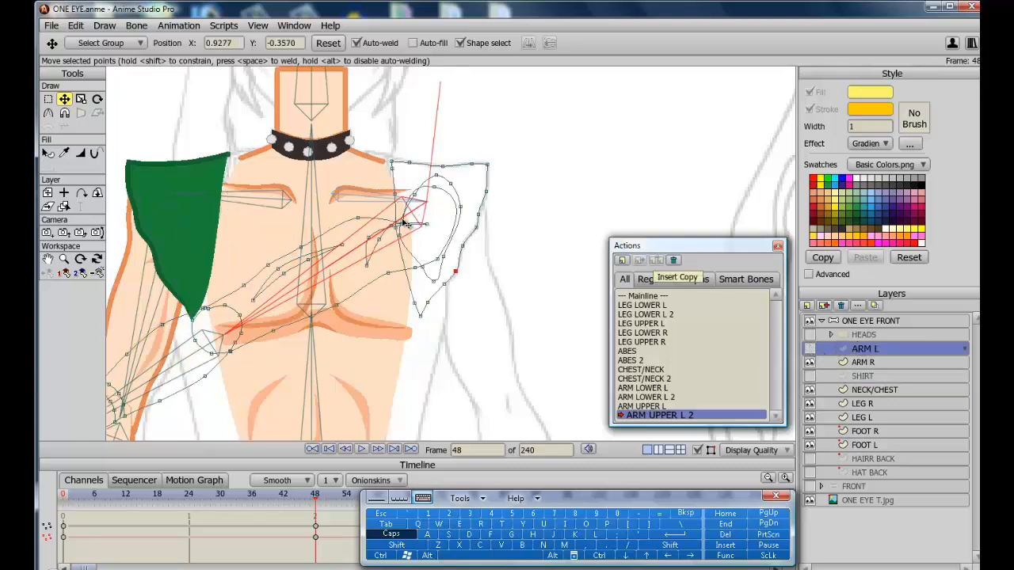
left_click_drag(401, 222, 444, 195)
left_click(439, 259)
left_click_drag(435, 278, 426, 315)
key("ctrl+z")
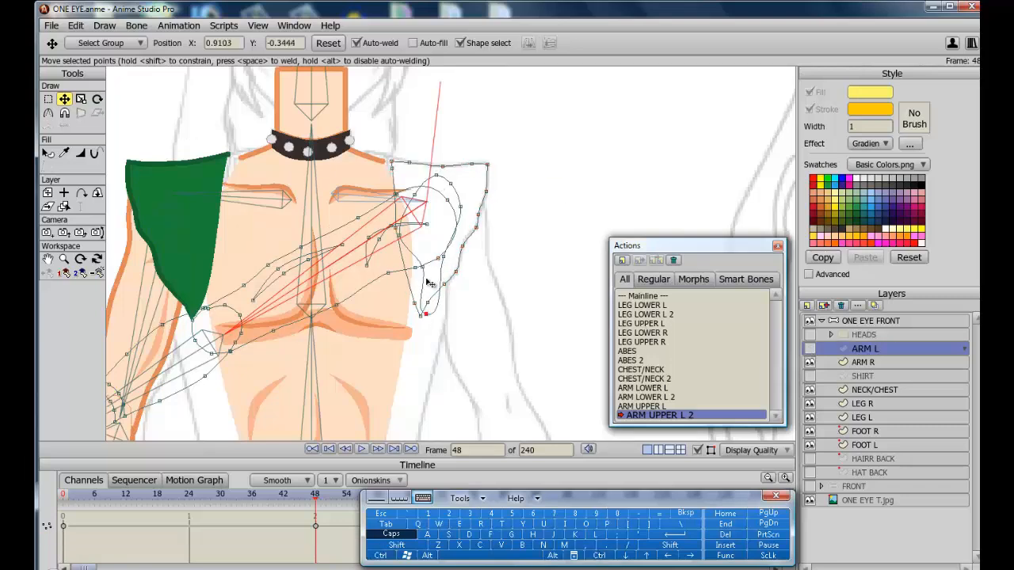
Refine the ARM L shoulder and armpit contour points at frame 48.
left_click_drag(424, 269, 412, 272)
left_click_drag(401, 238, 406, 234)
left_click_drag(462, 211, 454, 235)
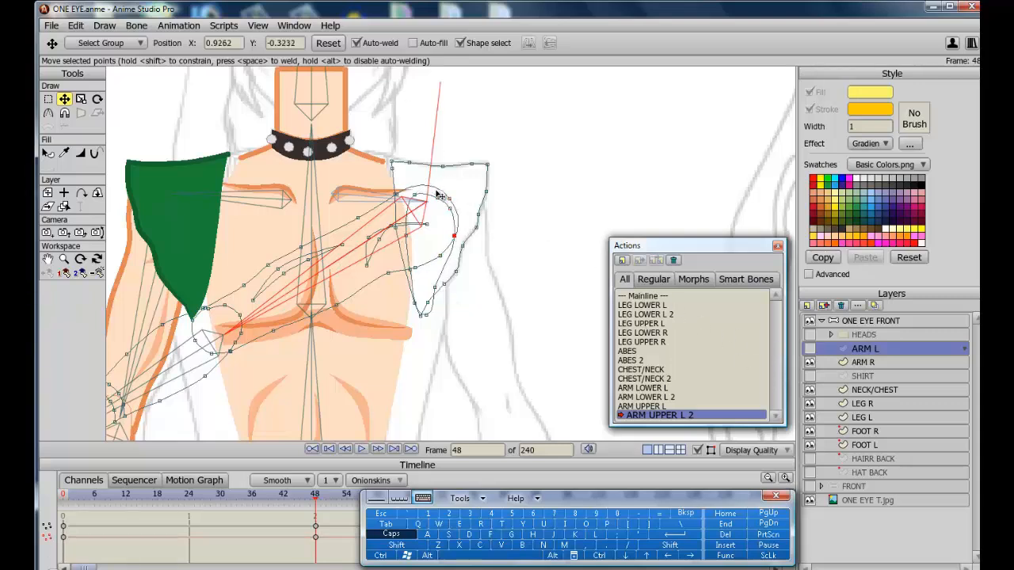
left_click(395, 191)
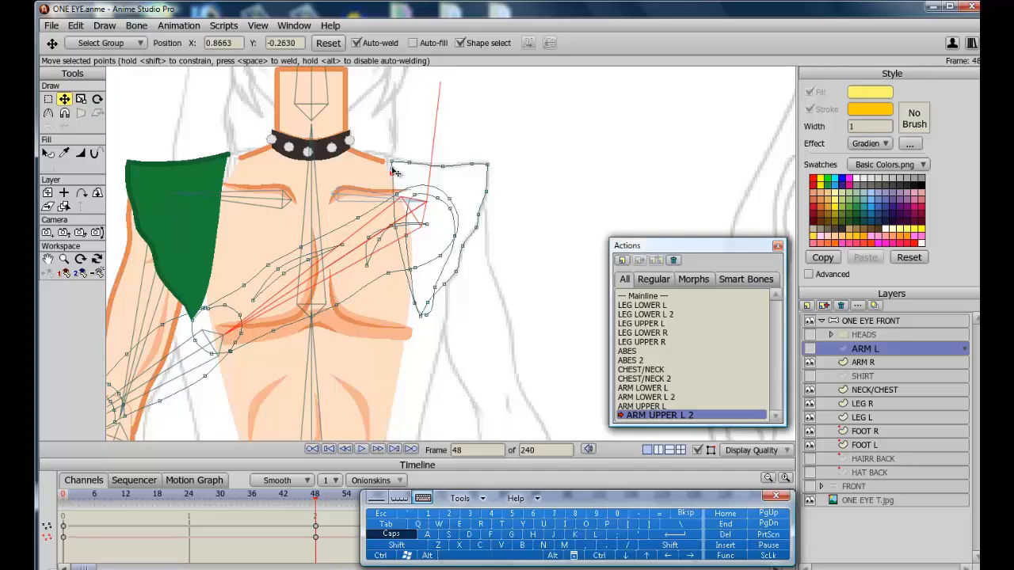
left_click(392, 166)
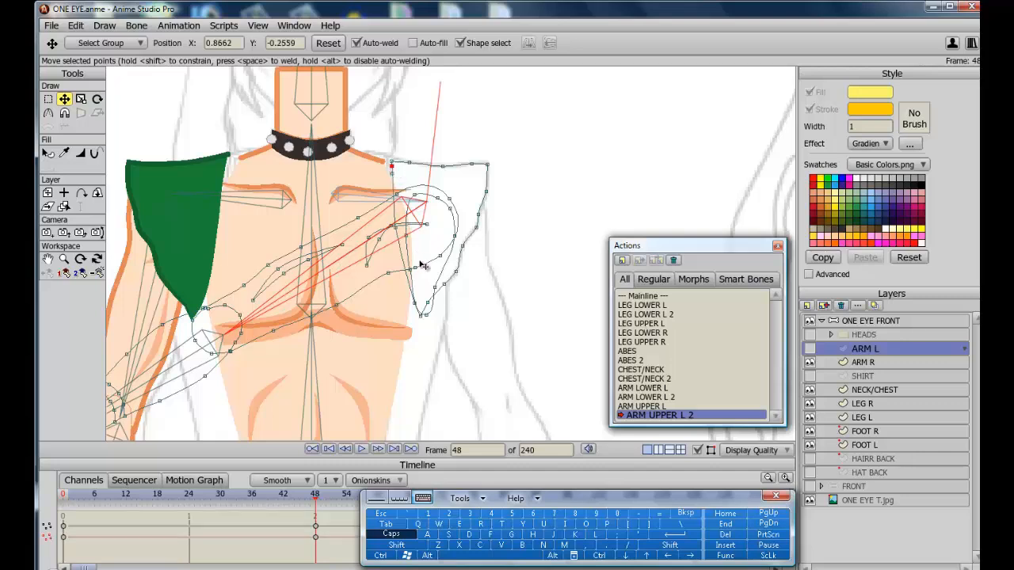
left_click(423, 319)
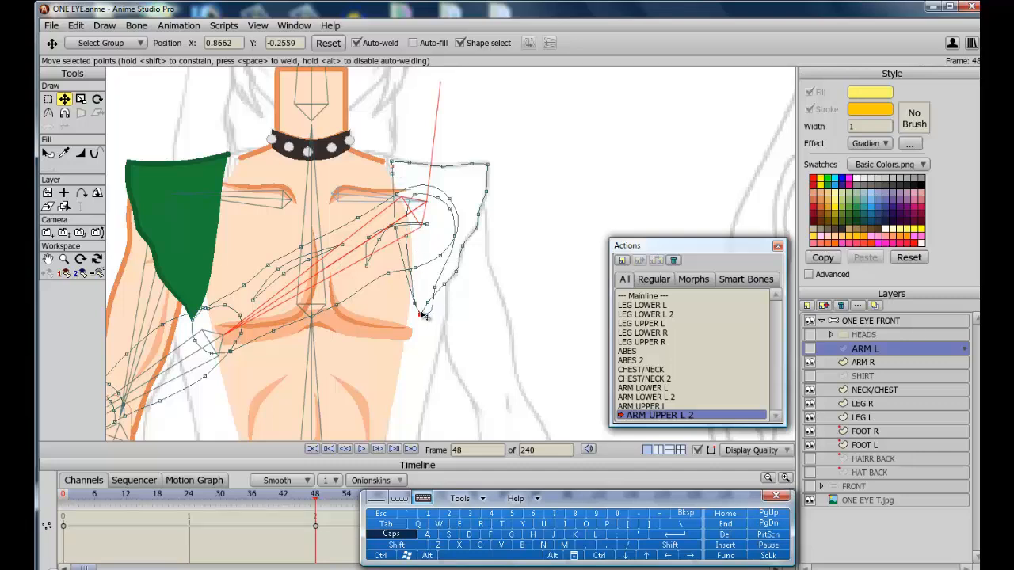
left_click(396, 194)
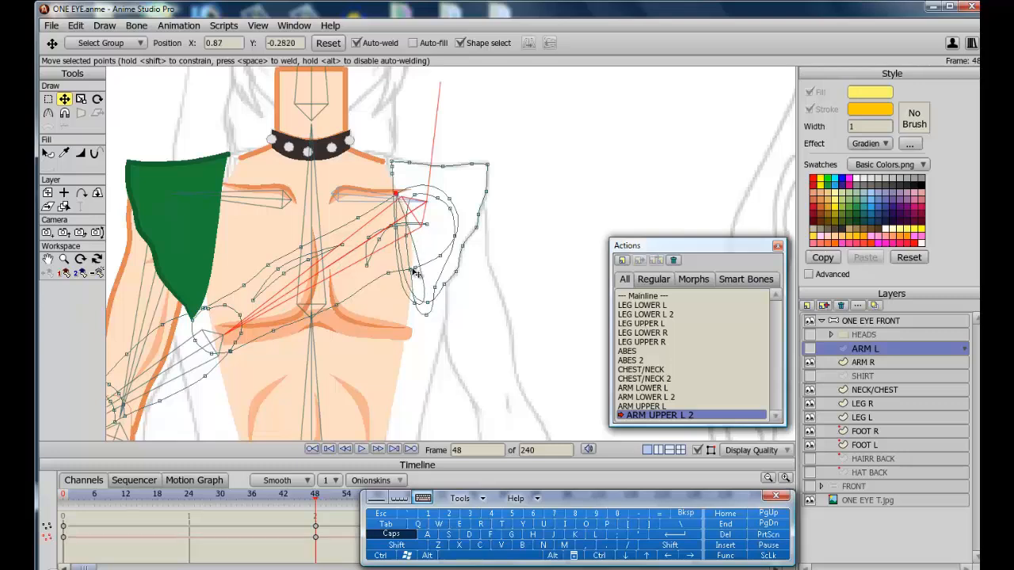
left_click_drag(415, 302, 410, 214)
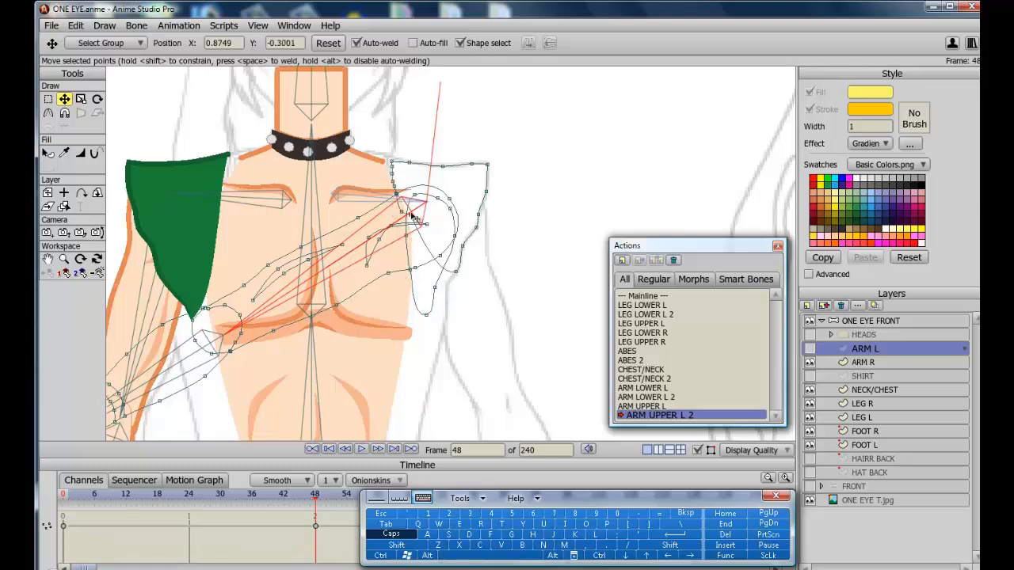
left_click_drag(456, 272, 463, 229)
left_click_drag(488, 165, 541, 131)
Show the SHIRT and ARM L layers again and tweak the arm outline points across the chest.
left_click(864, 377)
left_click(810, 377)
left_click(810, 349)
scroll(444, 237, "up", 5)
left_click(854, 350)
left_click_drag(482, 181, 481, 168)
left_click_drag(396, 140, 402, 141)
left_click_drag(329, 181, 331, 187)
left_click_drag(226, 234, 252, 219)
left_click_drag(168, 265, 179, 263)
left_click_drag(420, 154, 458, 348)
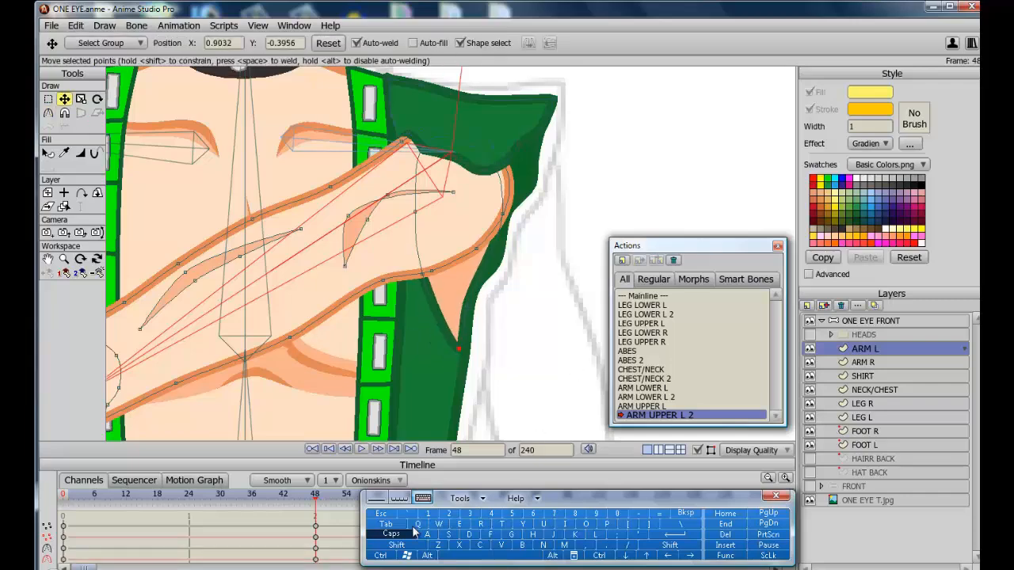
Render a preview of frame 48 and close the render window.
left_click(382, 556)
left_click(480, 526)
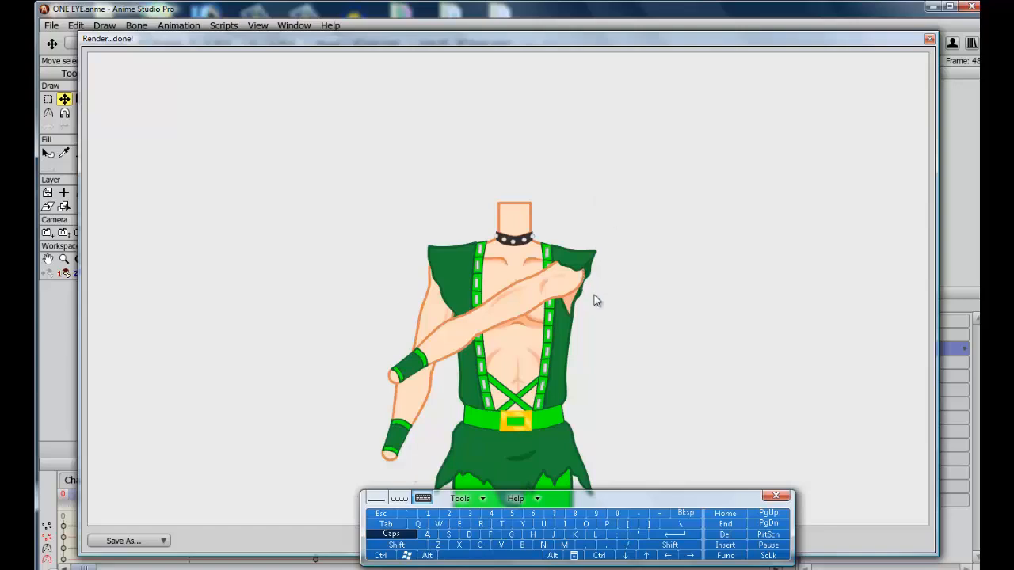
left_click(381, 513)
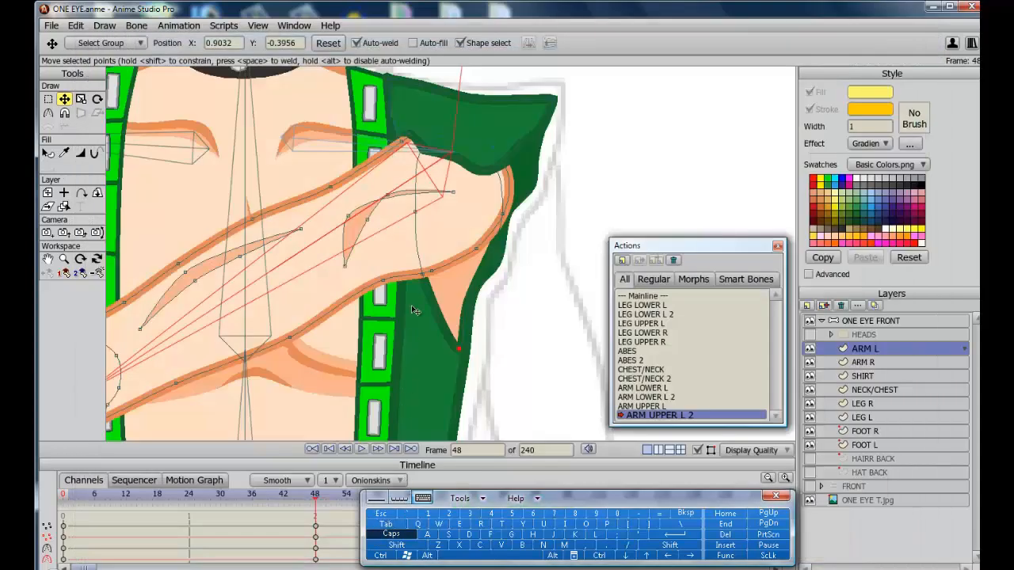
Thin the ARM L outline at the armpit point with the line width tool and re-render the preview.
left_click(80, 155)
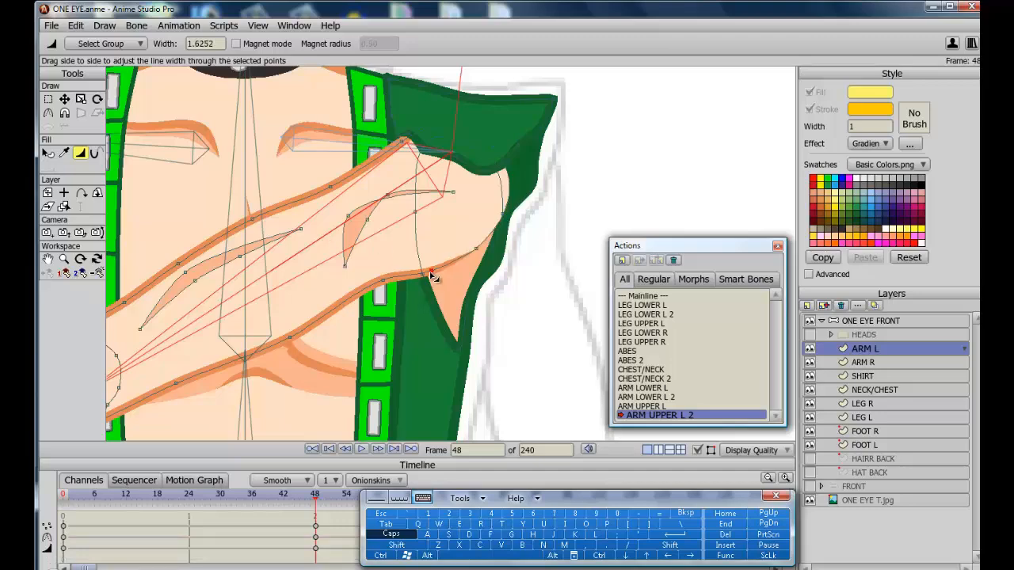
key("ctrl+r")
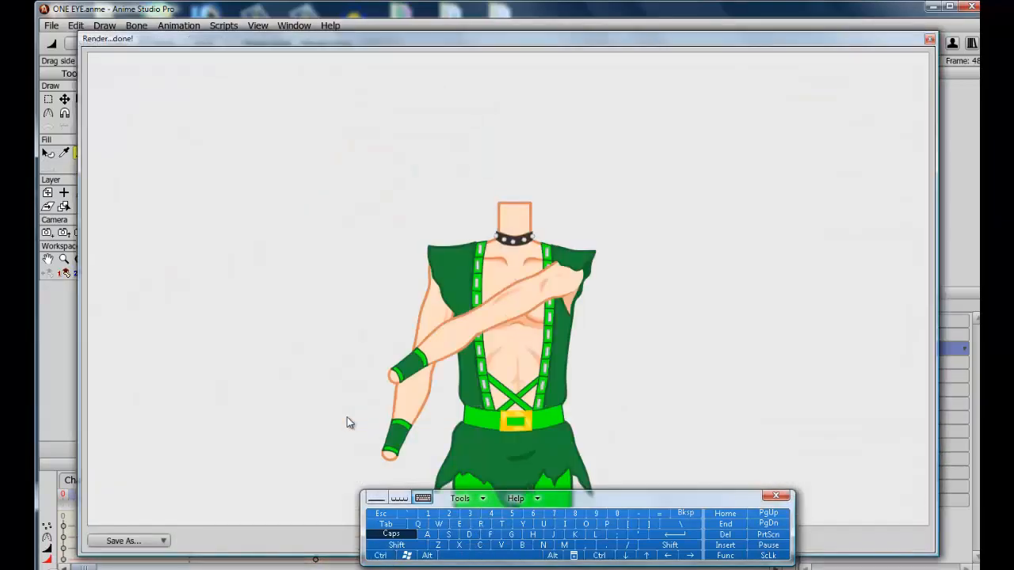
left_click(381, 513)
left_click(434, 273)
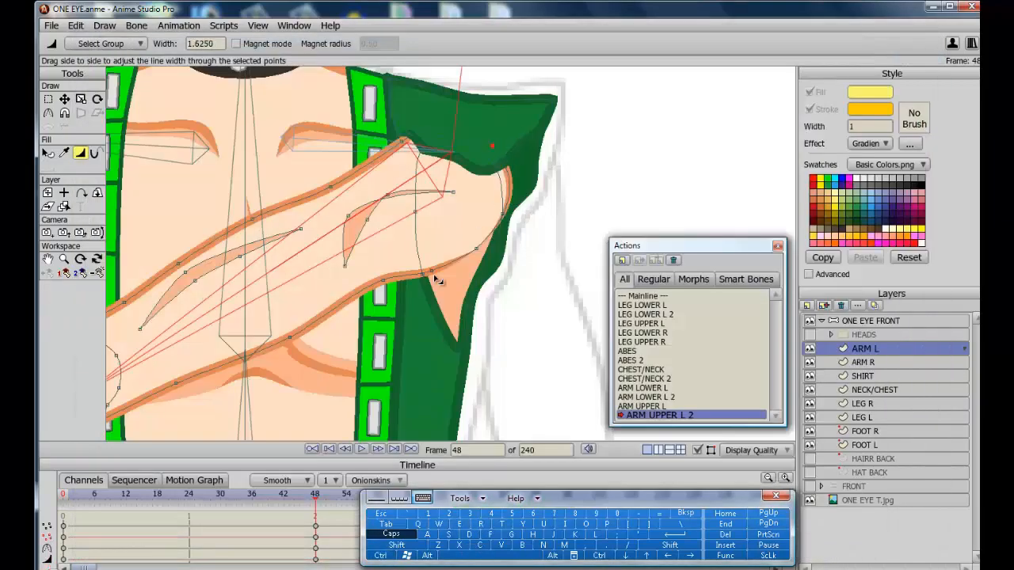
left_click(479, 524)
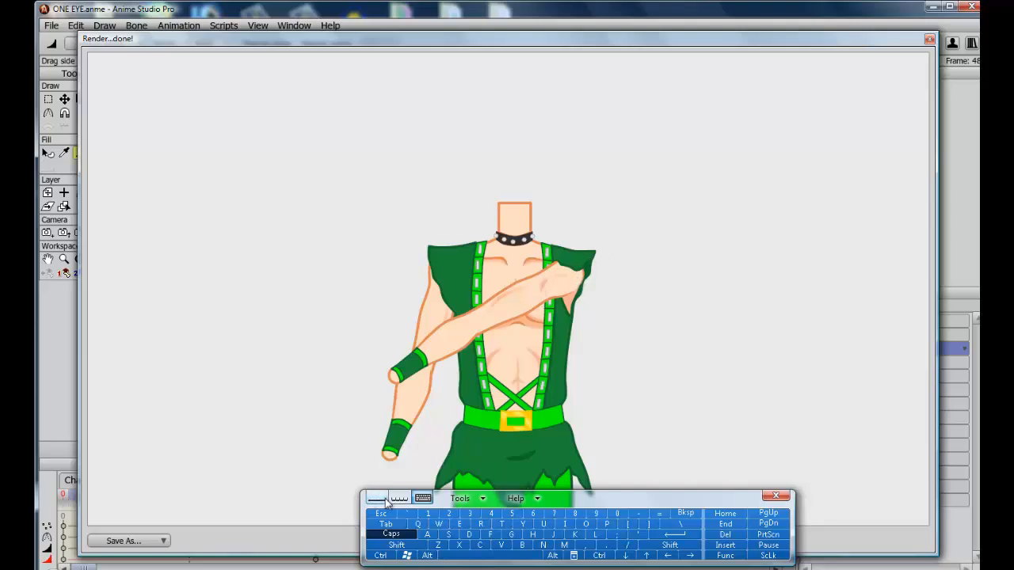
left_click(381, 514)
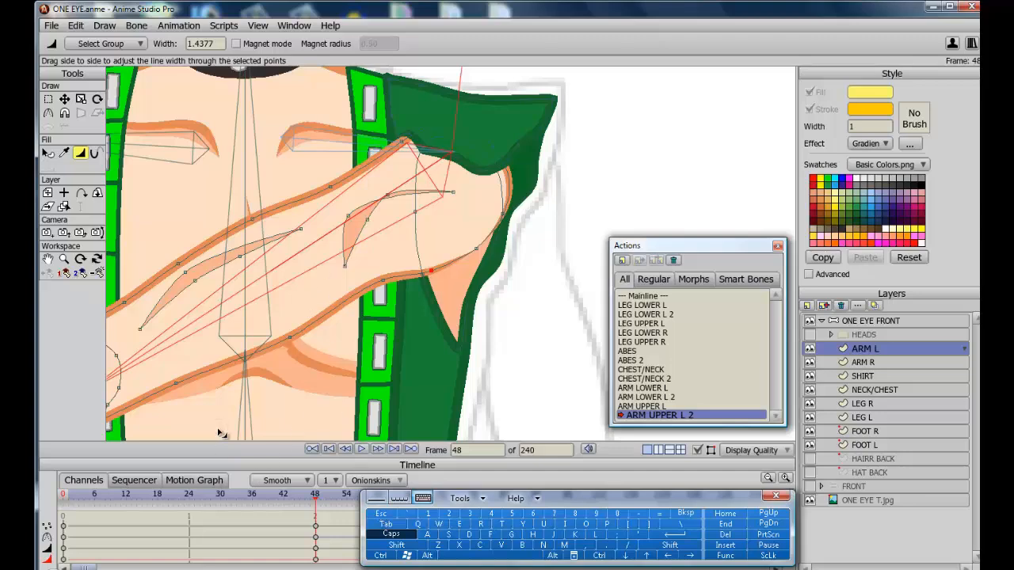
Go to frame 24 of the ARM UPPER L 2 action and adjust the ARM L shoulder outline points with the Transform Points tool.
scroll(220, 432, "down", 5)
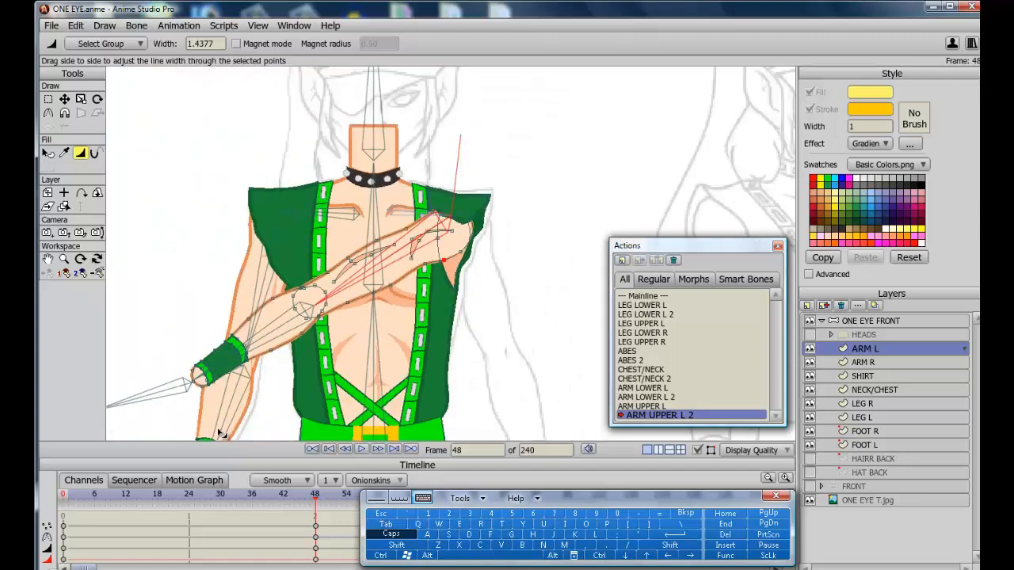
left_click(189, 495)
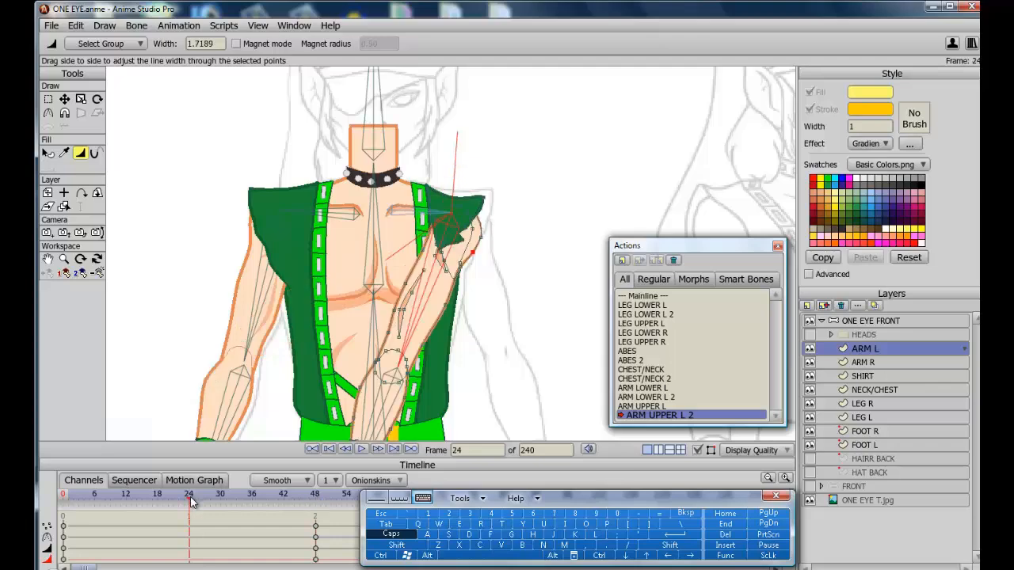
scroll(168, 314, "up", 5)
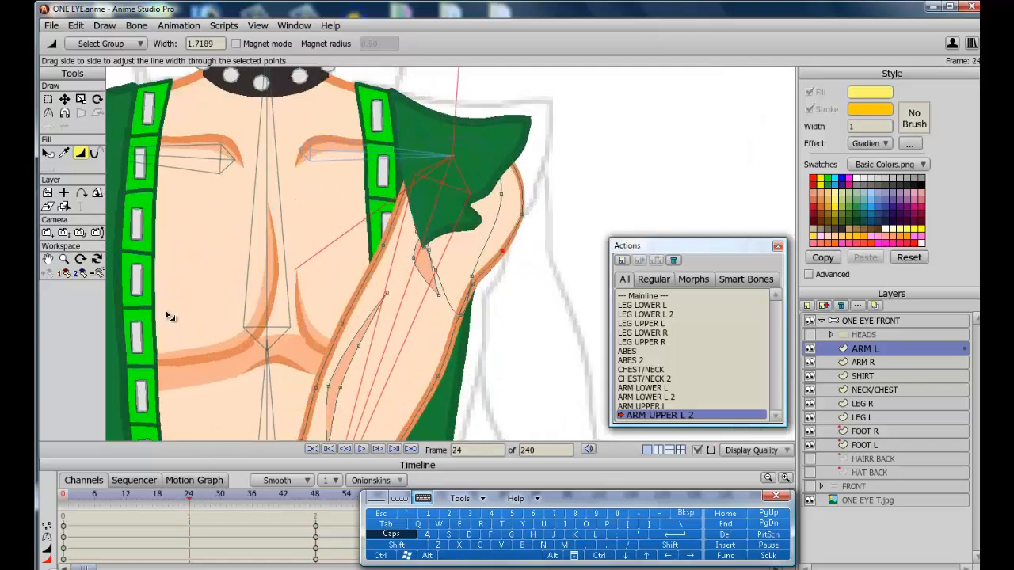
left_click(65, 99)
left_click_drag(530, 121, 532, 152)
left_click(530, 146)
left_click(421, 242)
left_click_drag(422, 242, 433, 235)
left_click_drag(404, 172, 404, 171)
Hide the ARM L and SHIRT layers, move the ARM L armpit point up, and show both layers again.
left_click(810, 349)
left_click(809, 376)
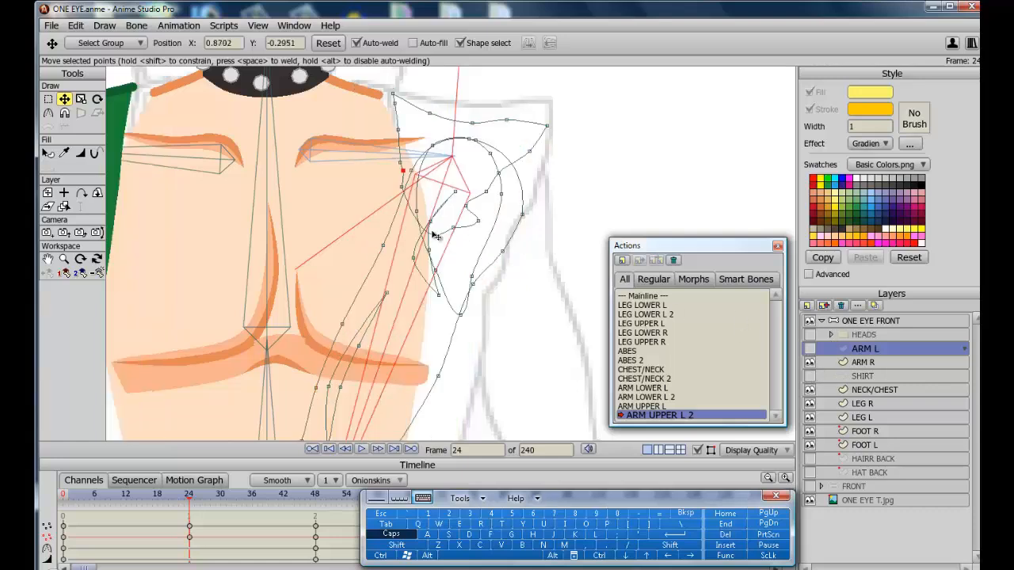
left_click_drag(434, 235, 448, 208)
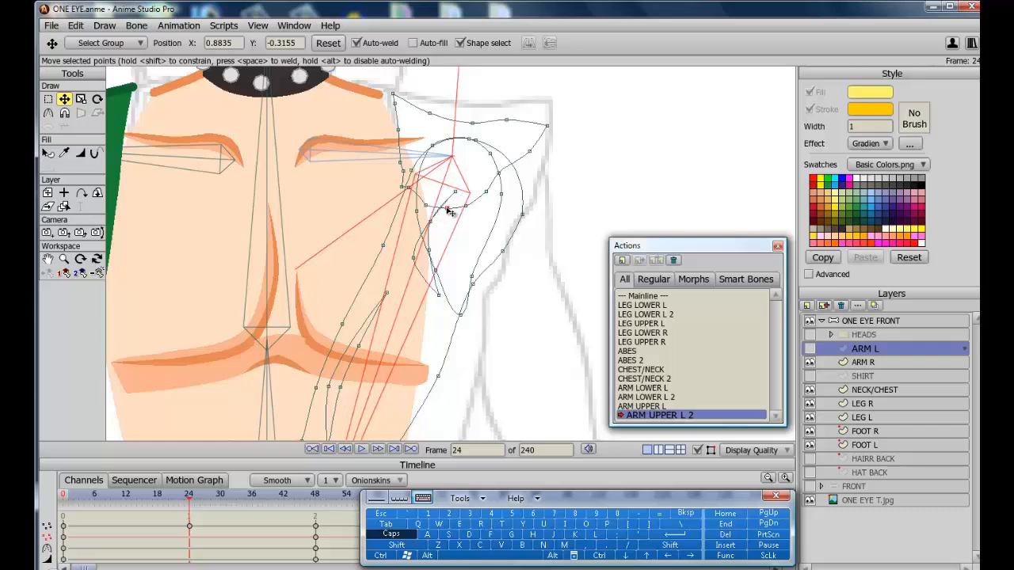
left_click(810, 349)
left_click(810, 376)
Select the SHIRT layer and pull its sleeve edge point inward at frame 24, undoing a misplaced first drag.
left_click(866, 376)
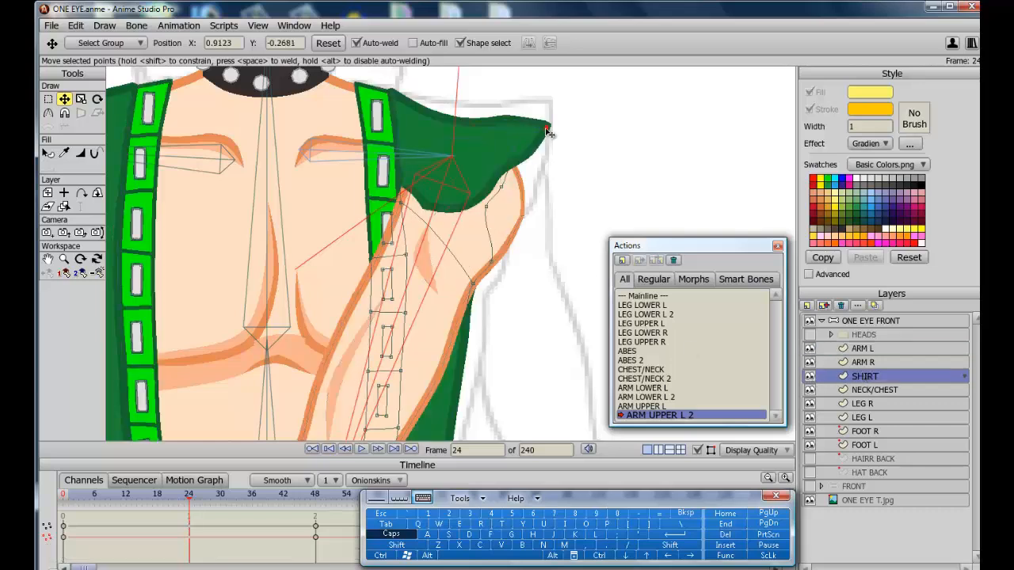
left_click_drag(548, 132, 486, 277)
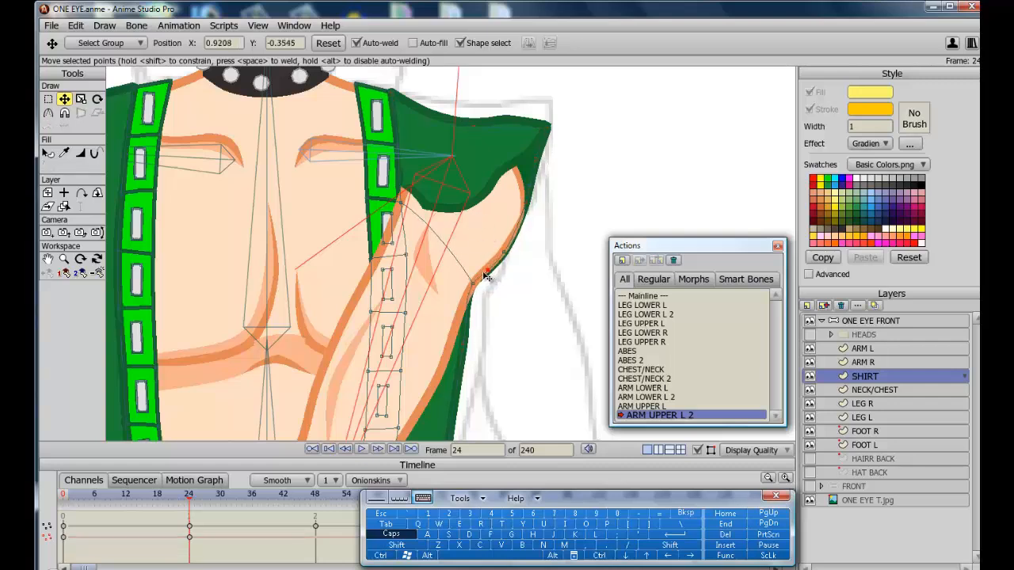
key("ctrl+z")
left_click_drag(524, 208, 511, 234)
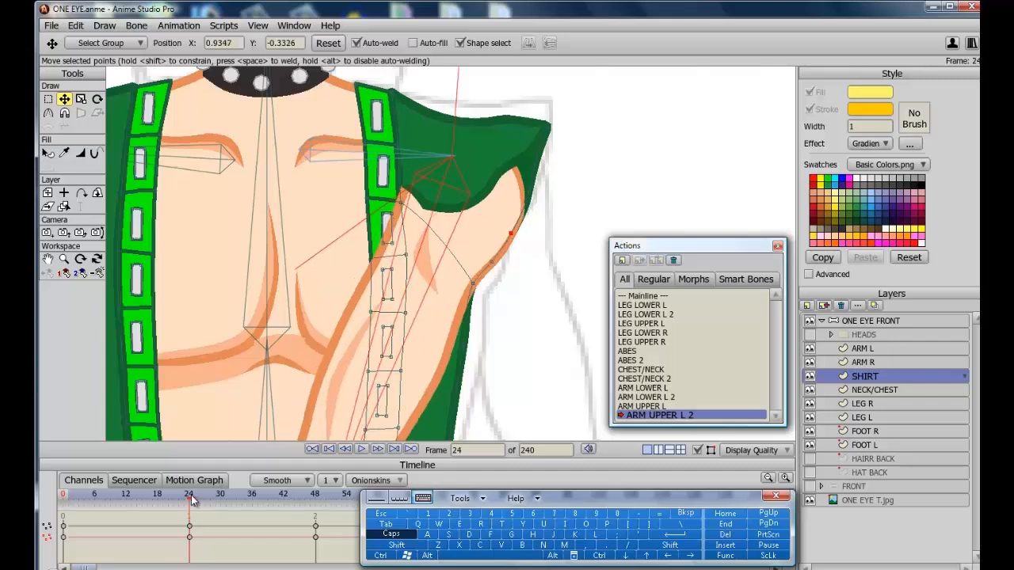
Switch to the ARM L layer and move its shoulder point down along the sleeve edge at frame 24.
left_click(856, 349)
left_click_drag(405, 174, 425, 199)
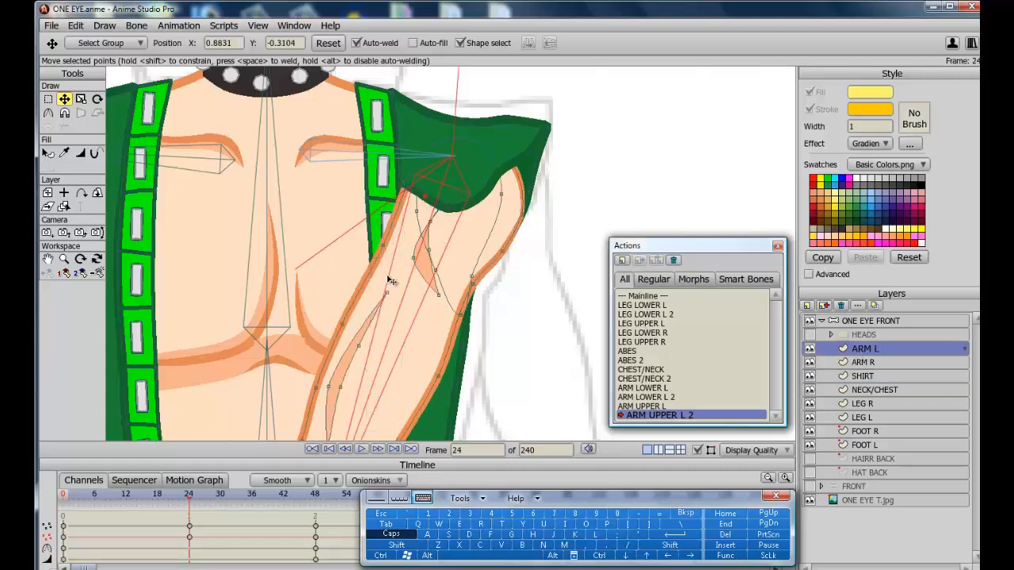
Go to frame 36 and tuck in the SHIRT sleeve tip point.
left_click_drag(192, 501, 253, 501)
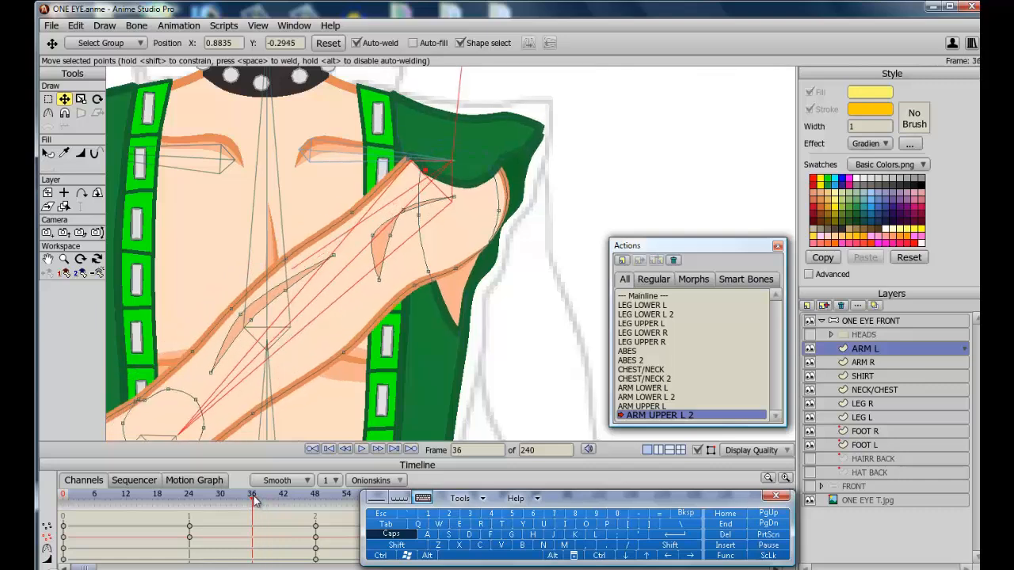
left_click(878, 375)
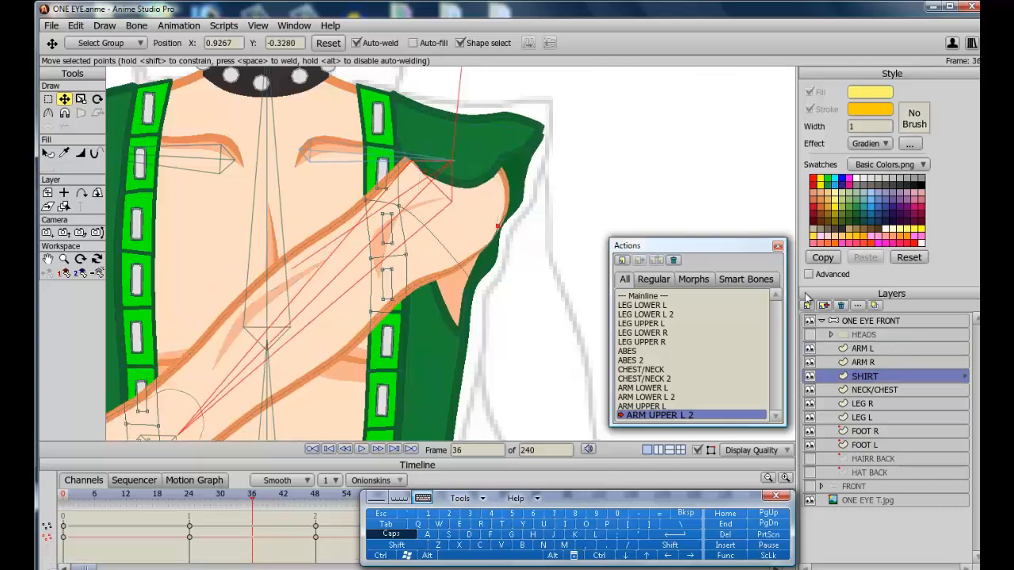
left_click_drag(541, 134, 537, 129)
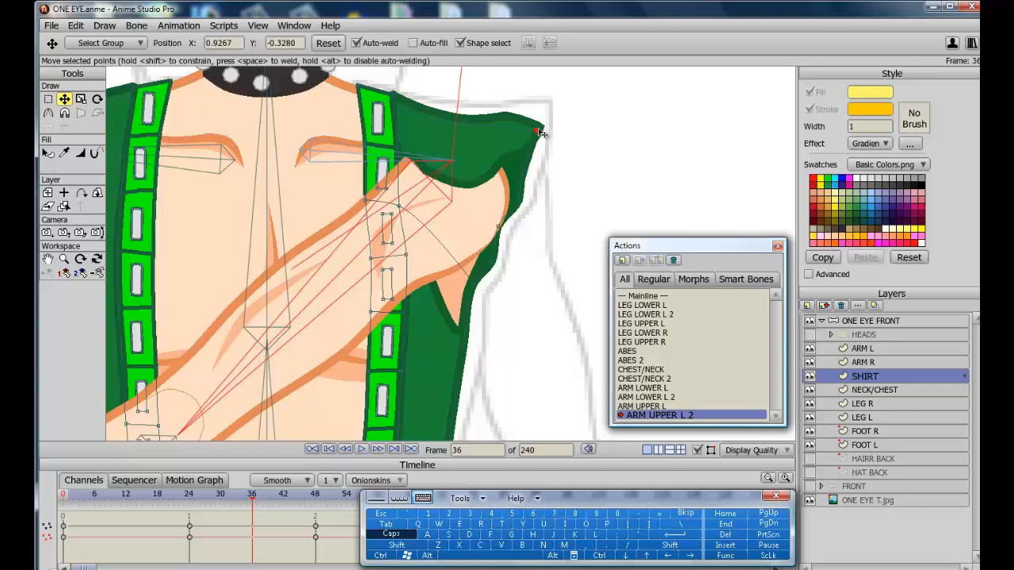
left_click(500, 230)
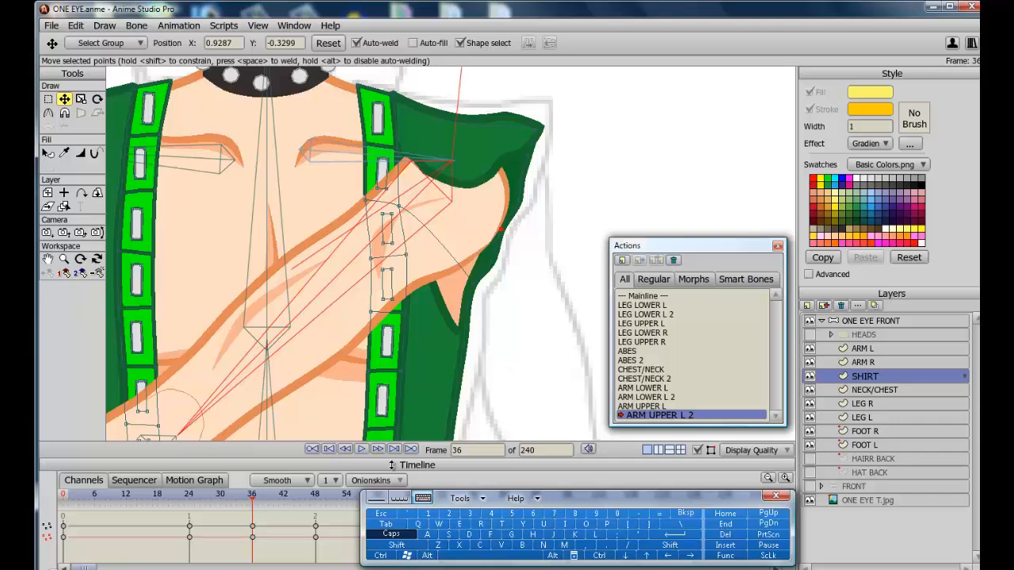
Scrub the action between frames 42 and 30 to check the shirt and arm deformation.
left_click_drag(258, 500, 285, 497)
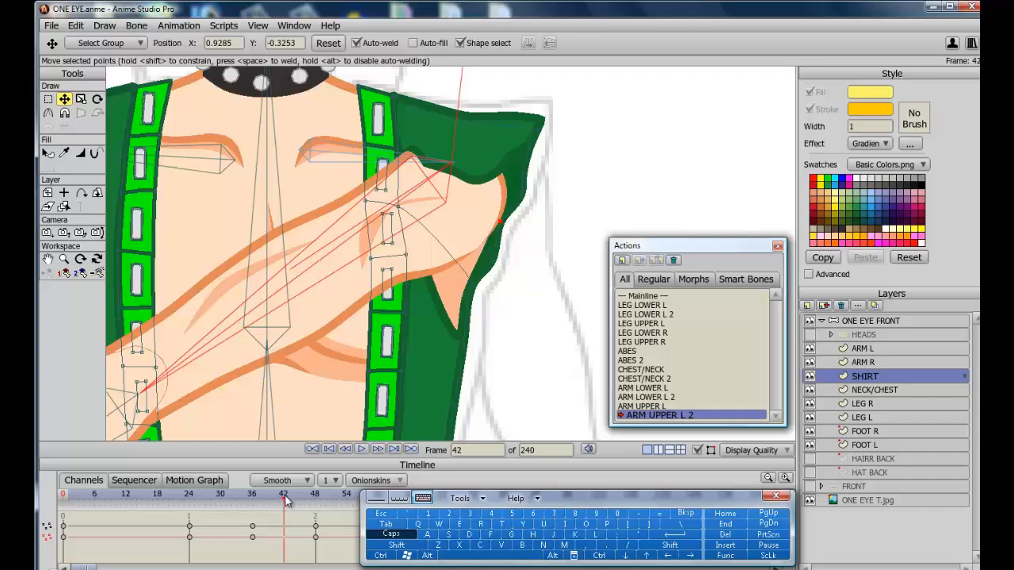
left_click_drag(287, 500, 222, 495)
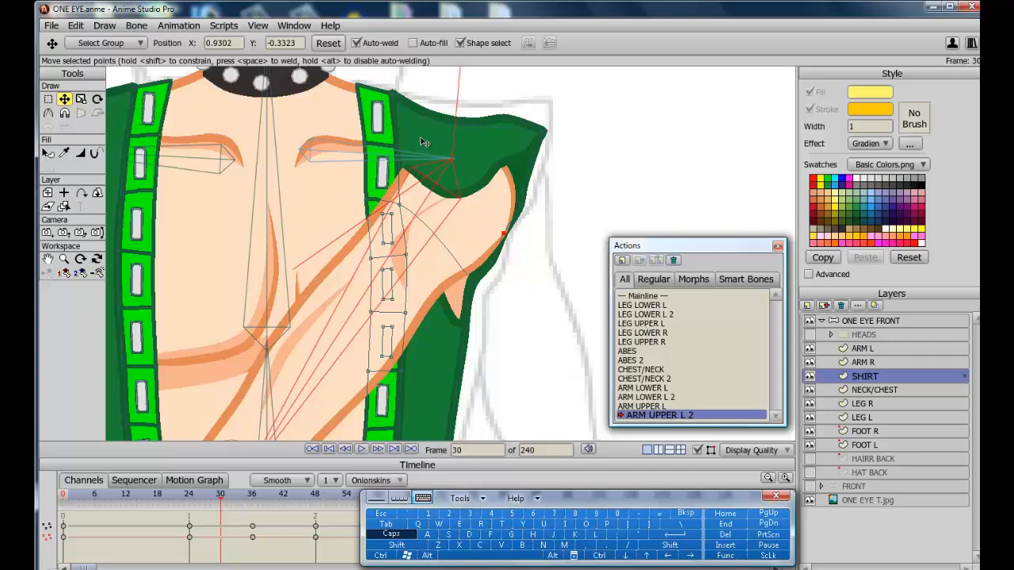
left_click(412, 172)
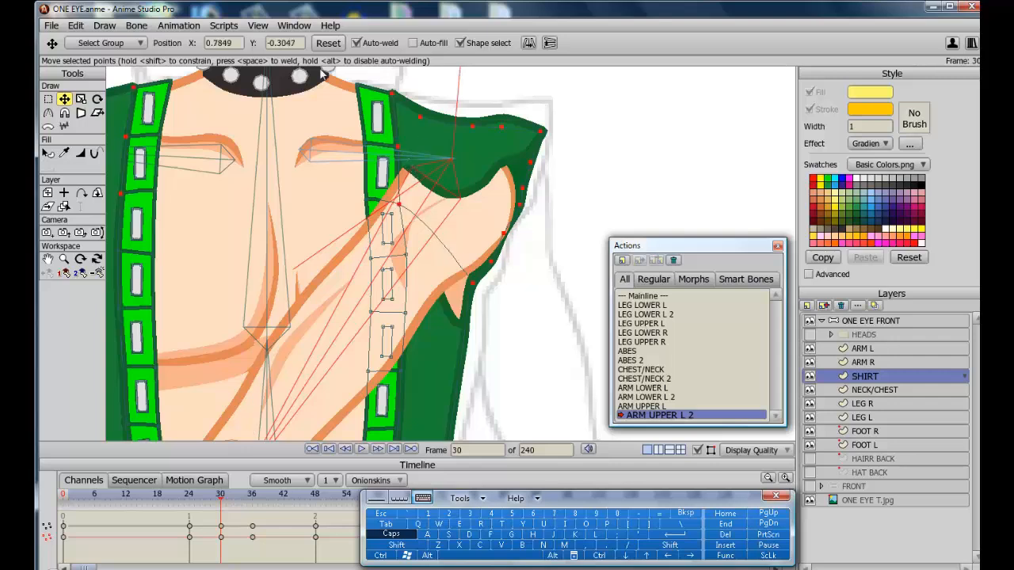
key("ctrl+z")
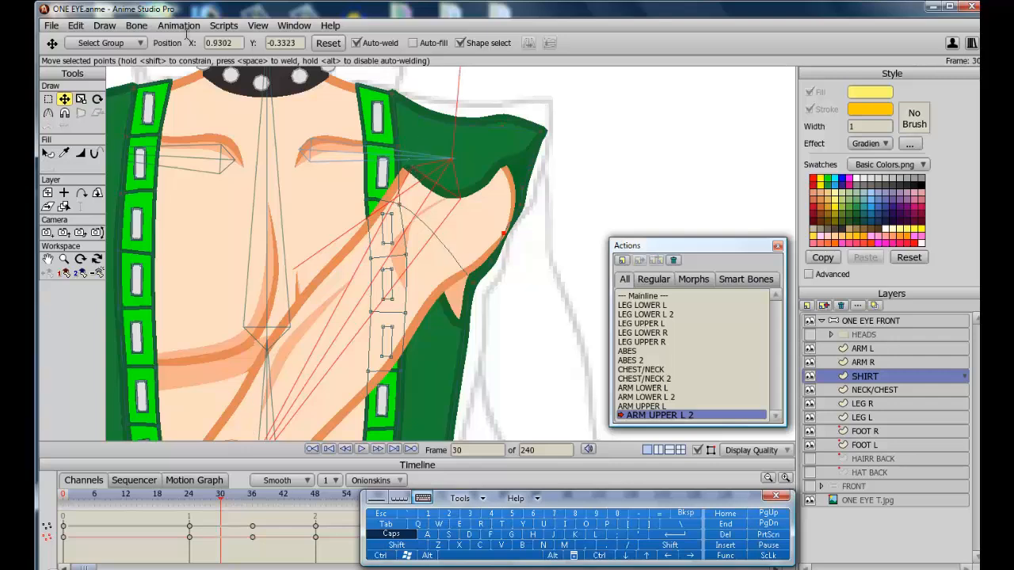
Select the ARM L armpit point and move it under the sleeve at frame 12.
left_click(864, 350)
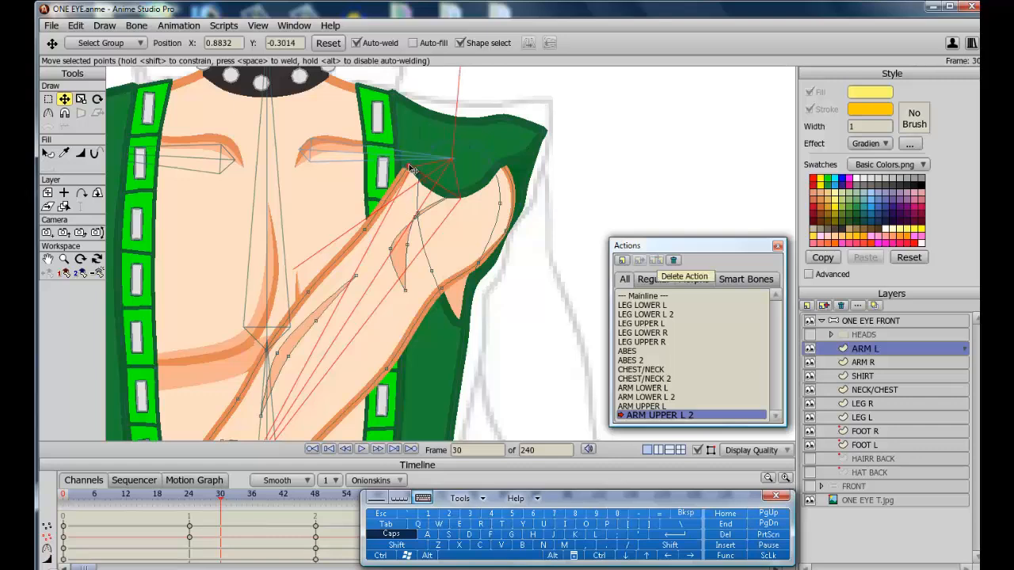
left_click(412, 170)
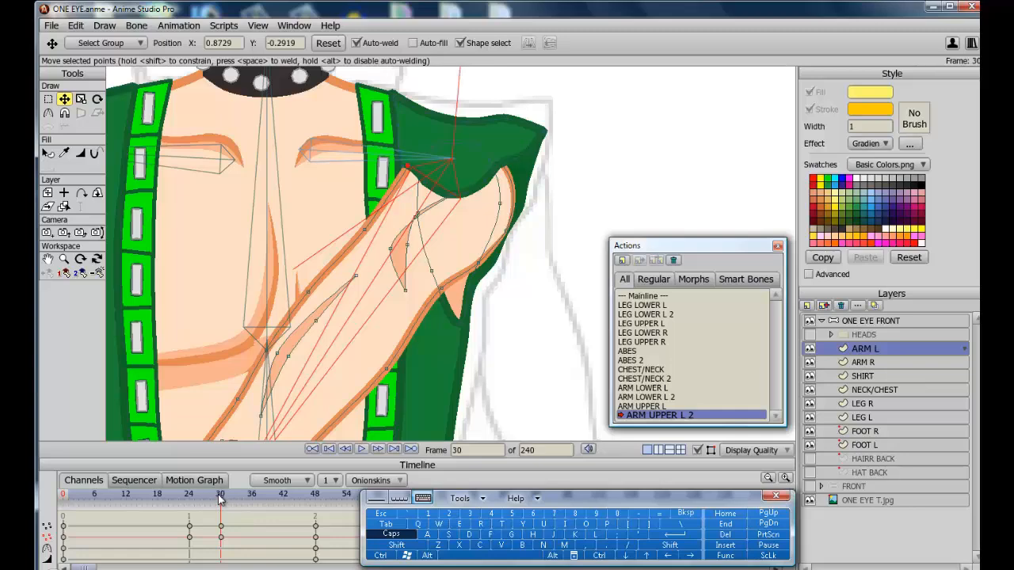
left_click_drag(220, 496, 127, 494)
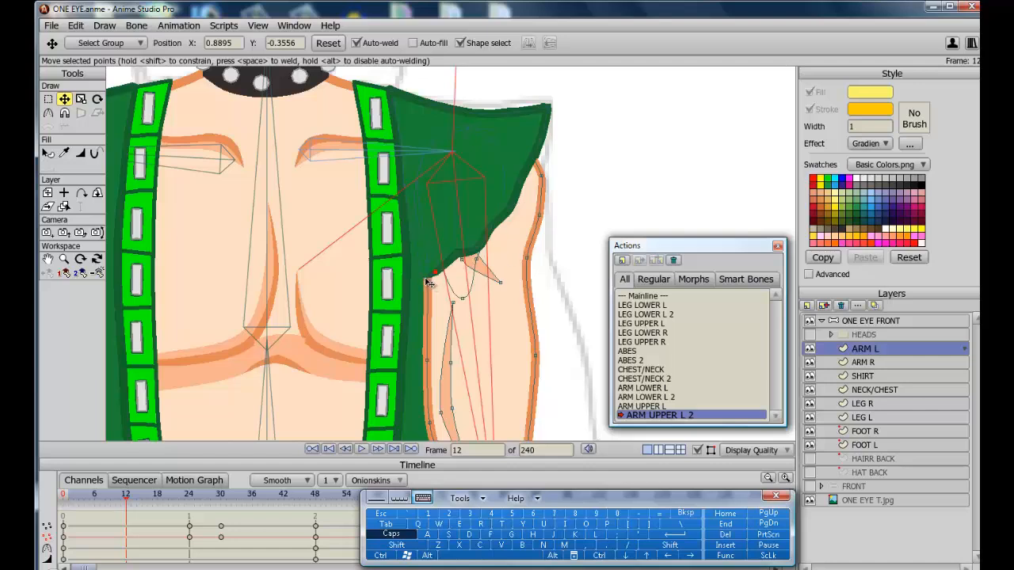
left_click_drag(426, 279, 423, 280)
key("ctrl+z")
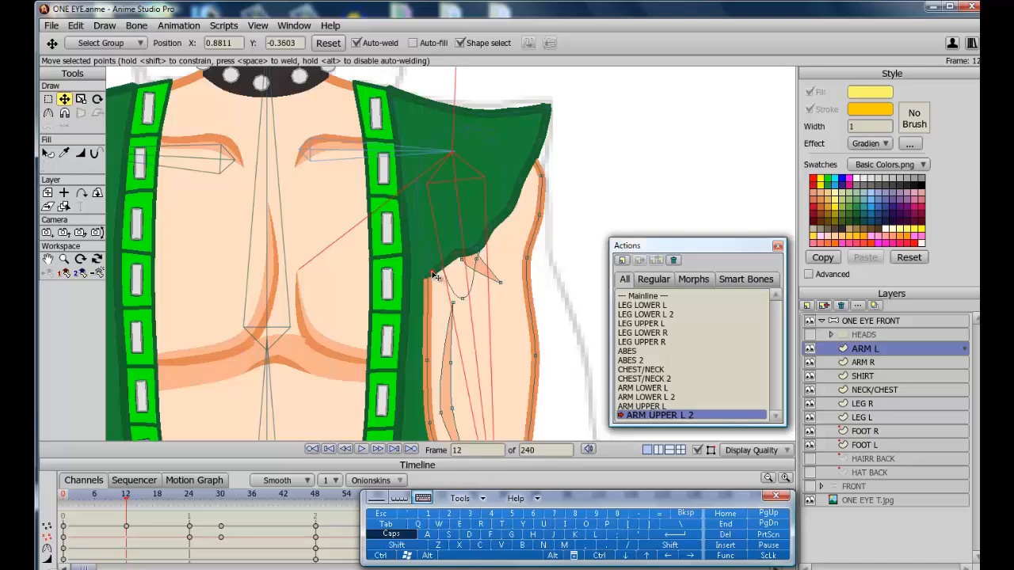
left_click_drag(435, 277, 433, 275)
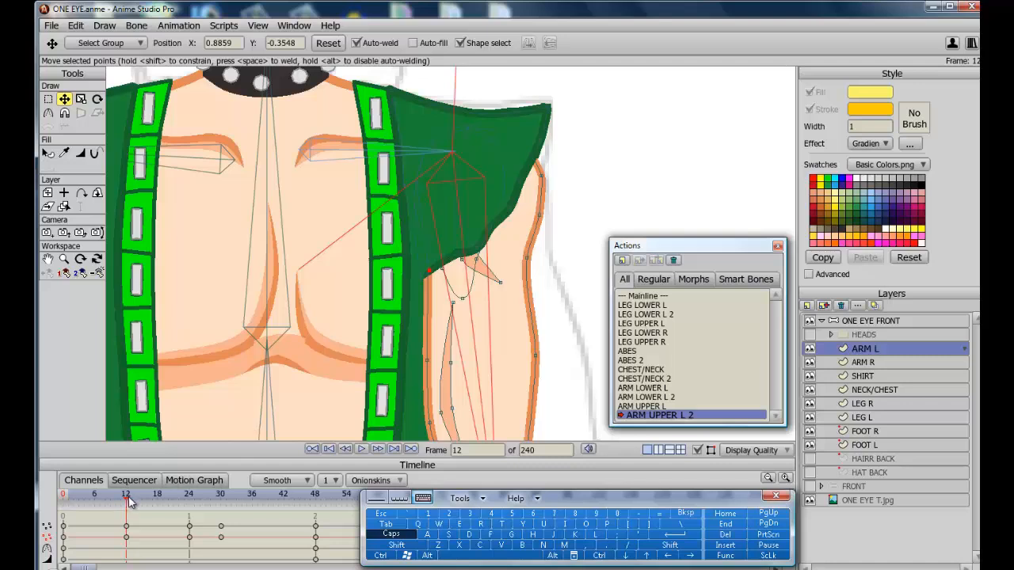
Adjust the ARM L armpit point under the sleeve at frames 18 and 21.
left_click_drag(131, 504, 159, 500)
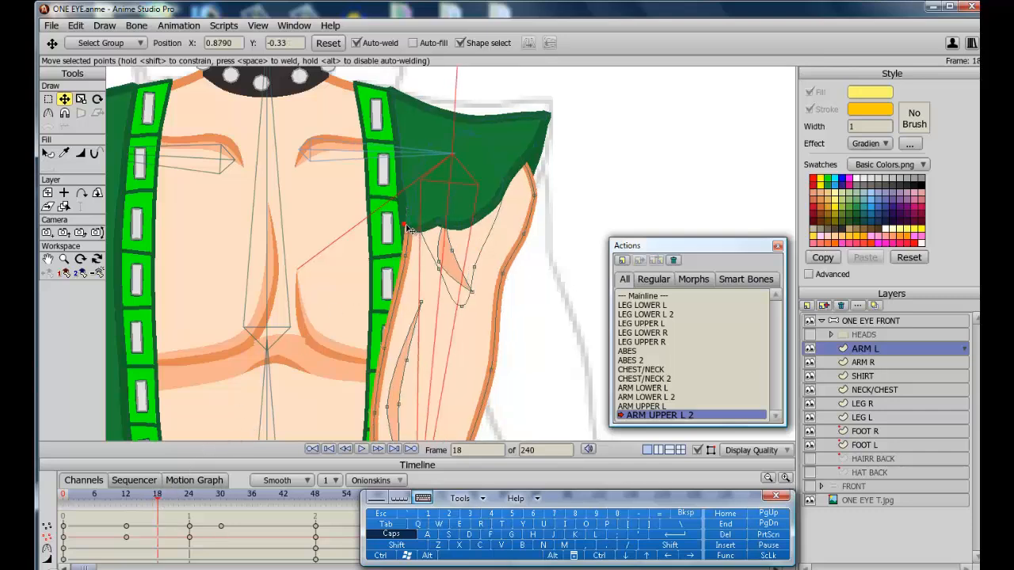
mouse_move(412, 225)
left_mouse_down()
mouse_move(408, 212)
mouse_move(416, 231)
left_mouse_up()
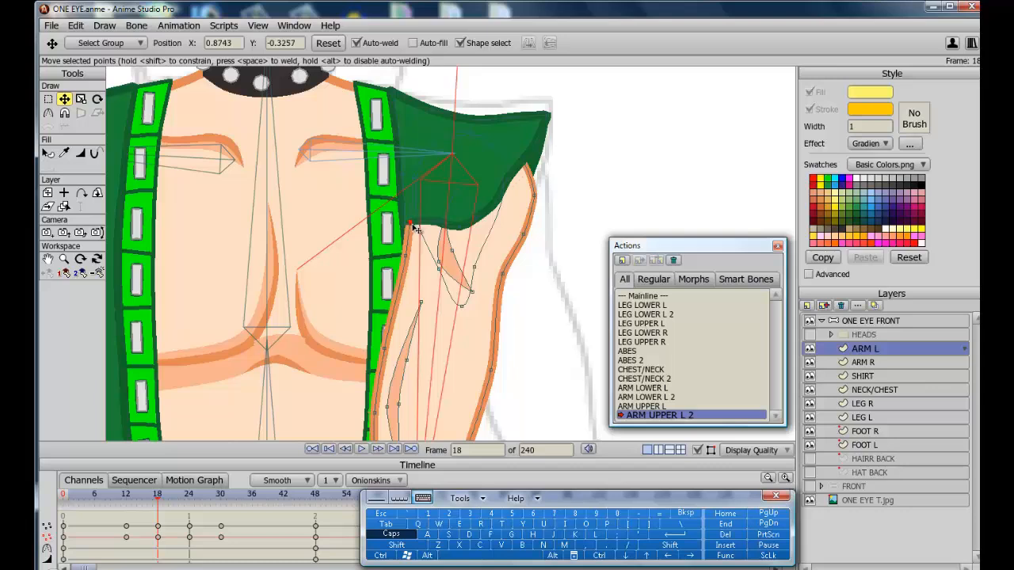
left_click_drag(159, 504, 176, 504)
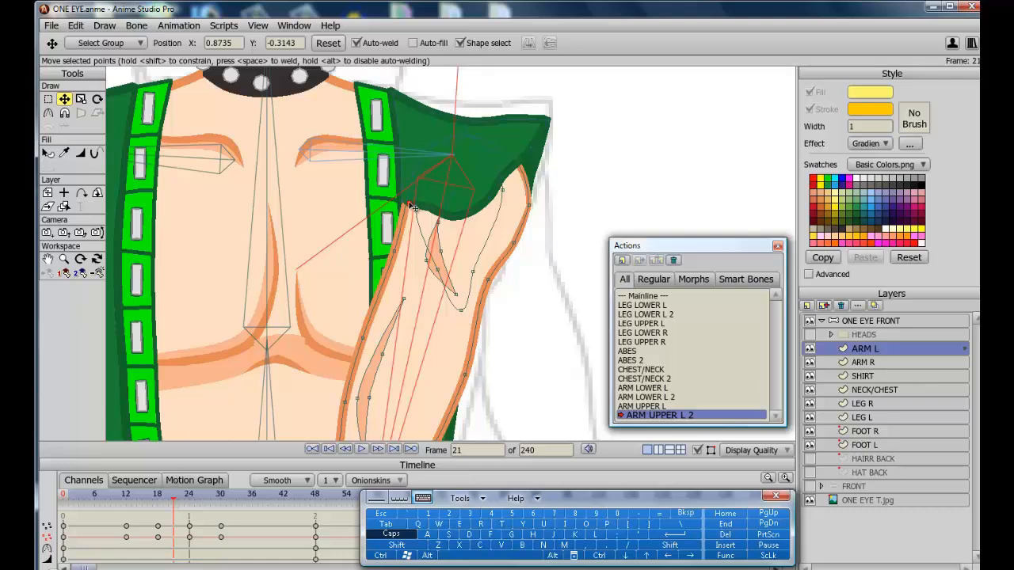
left_click_drag(411, 205, 402, 205)
Scrub through the action to frame 30, render a preview and close the render window.
left_click_drag(178, 504, 317, 533)
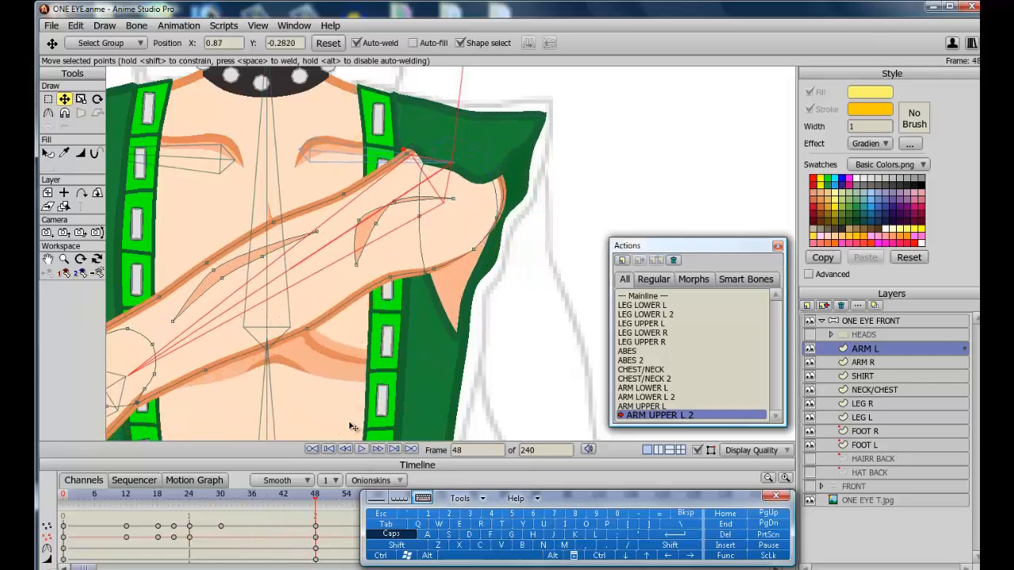
left_click(305, 500)
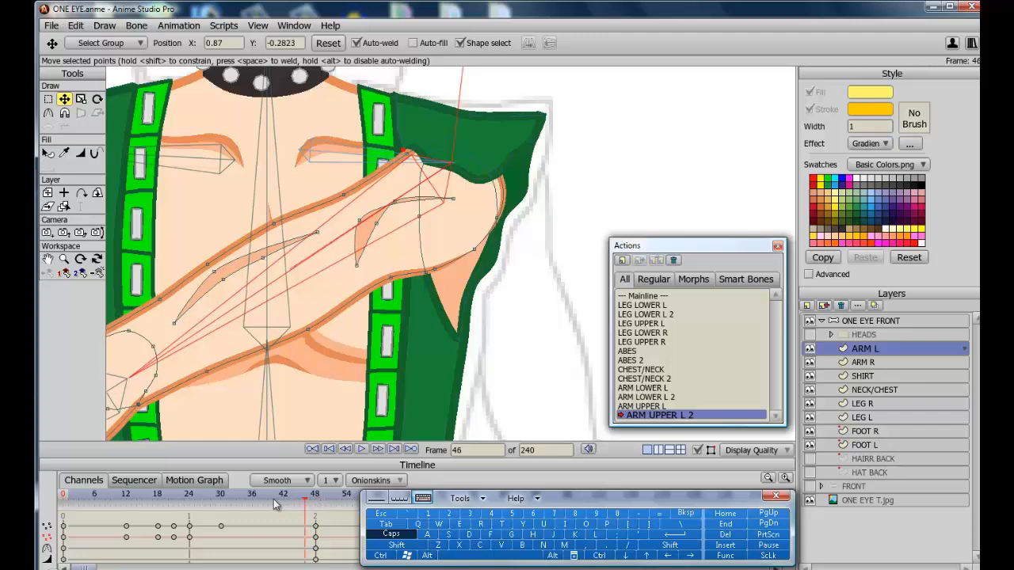
mouse_move(274, 505)
left_mouse_down()
mouse_move(229, 499)
mouse_move(274, 523)
left_mouse_up()
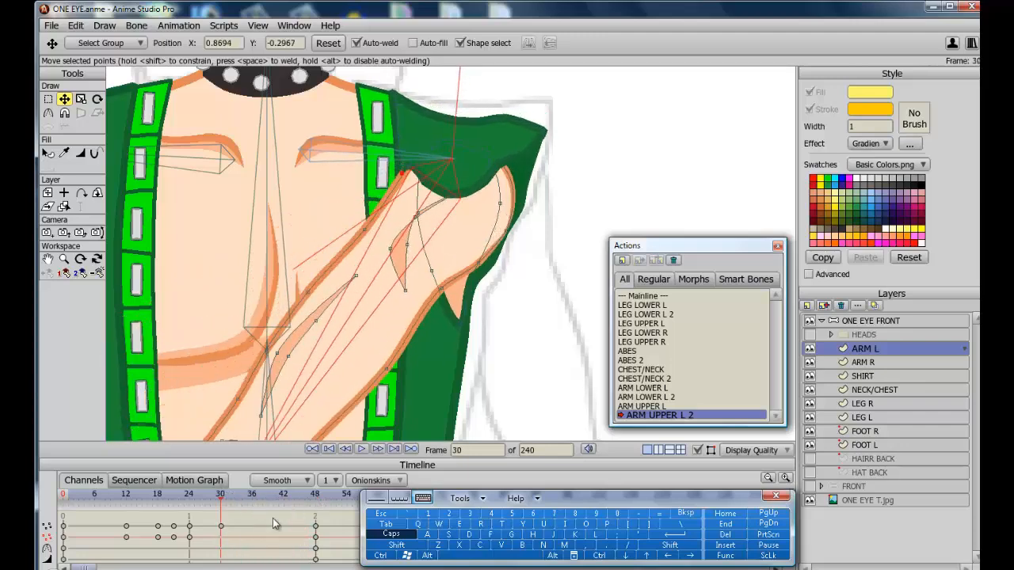
left_click(380, 556)
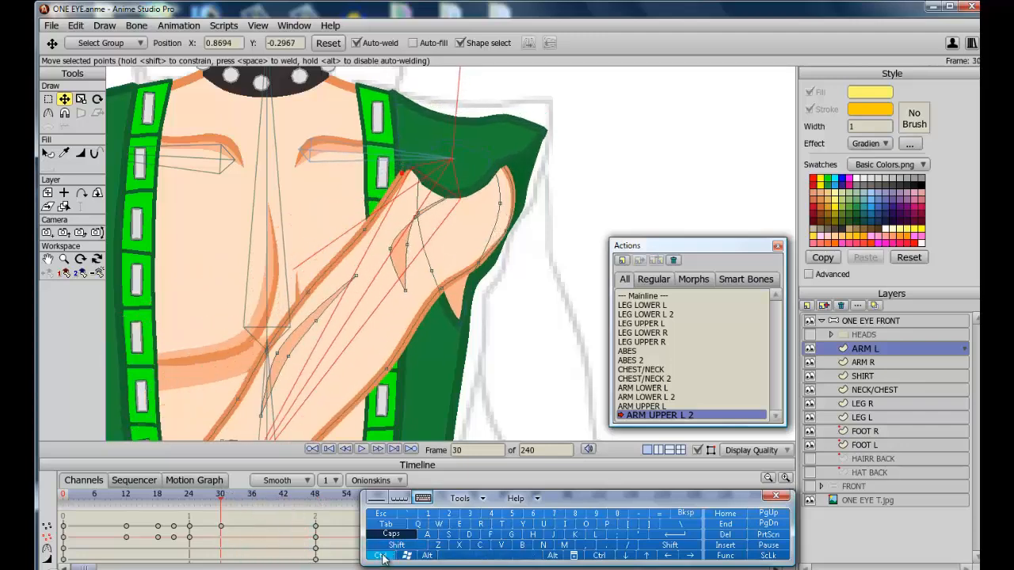
left_click(482, 525)
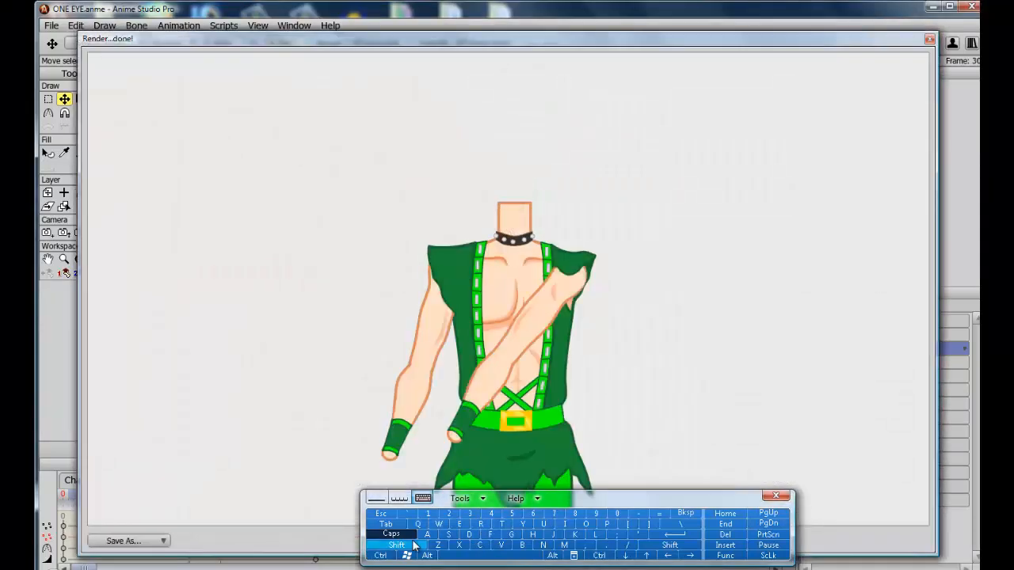
left_click(379, 515)
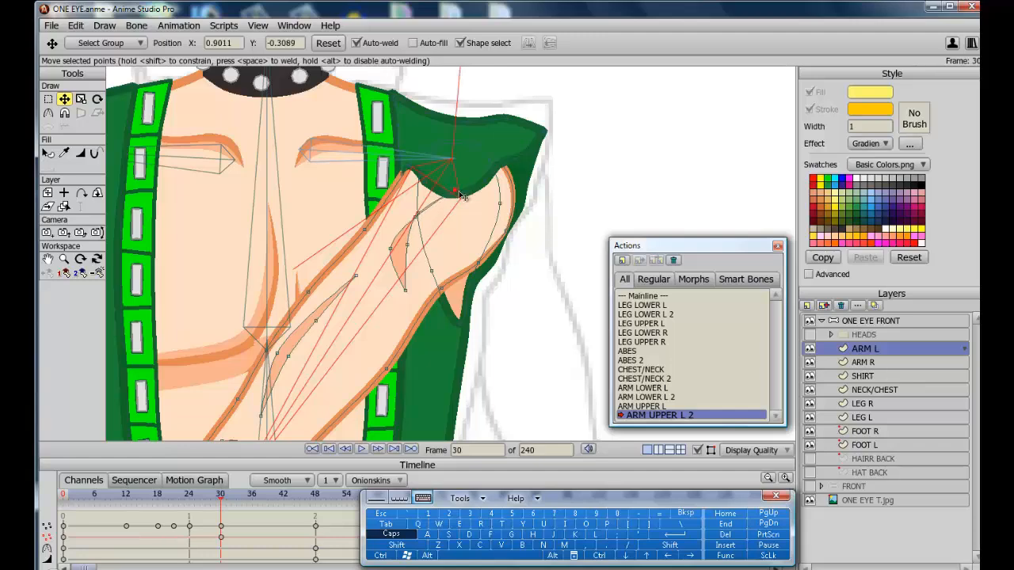
Nudge the ARM L shoulder point outward at frame 30 and scrub to frame 48.
mouse_move(478, 197)
left_mouse_down()
mouse_move(453, 191)
mouse_move(488, 186)
left_mouse_up()
left_click_drag(230, 500, 315, 535)
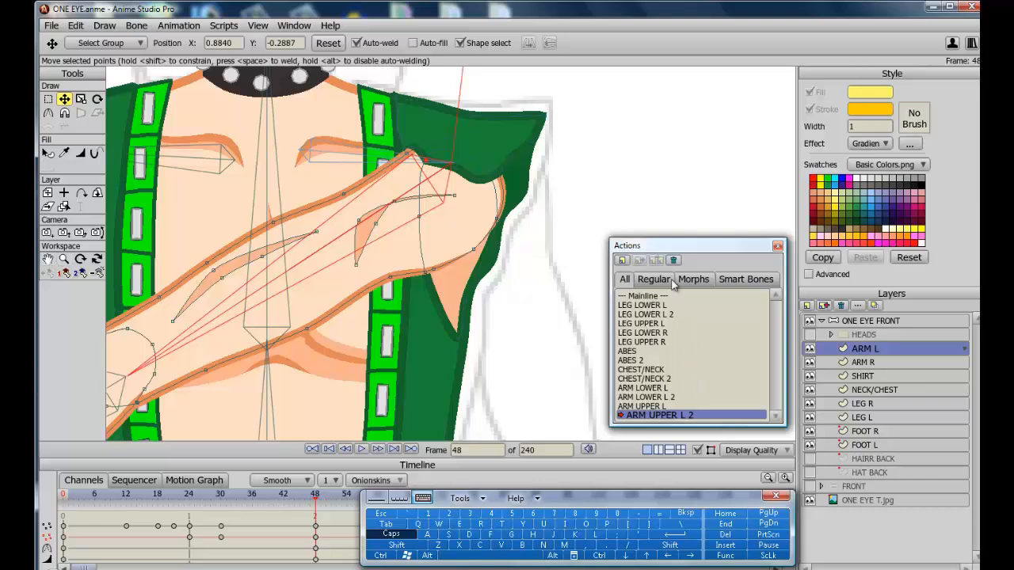
Return to the Mainline action and switch to the Pan tool.
left_click(652, 297)
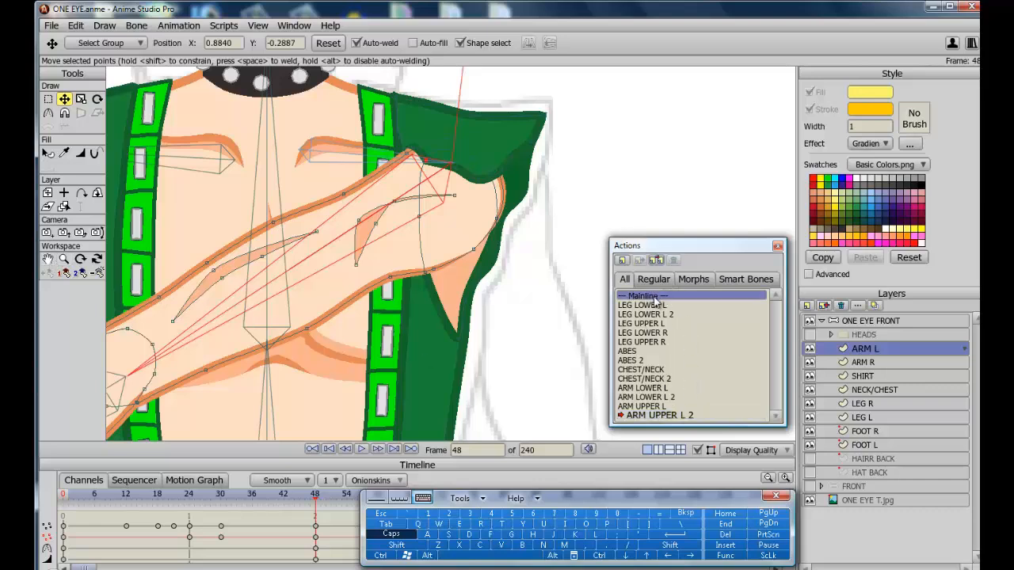
double_click(654, 298)
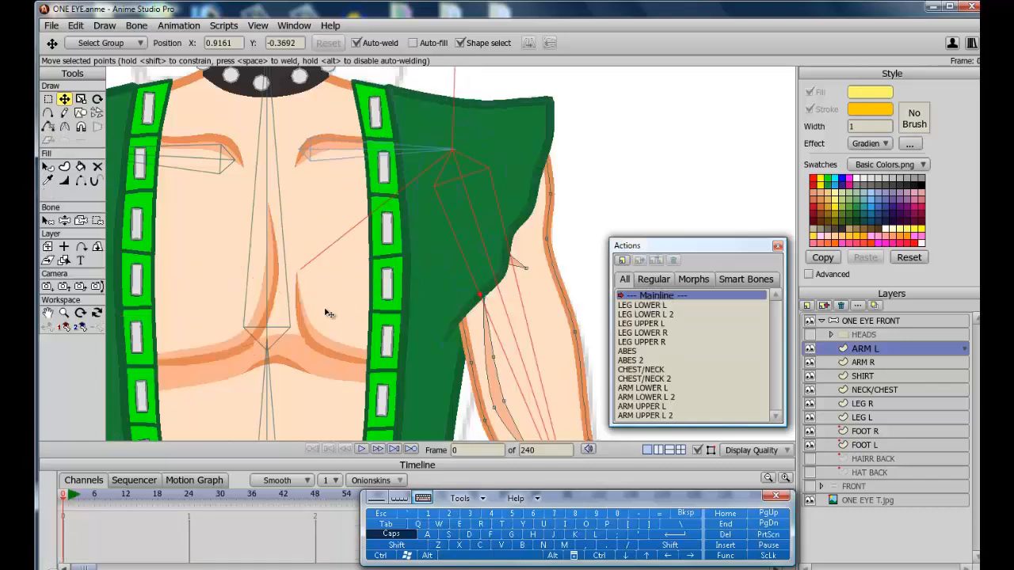
left_click(47, 313)
left_click_drag(374, 331, 373, 330)
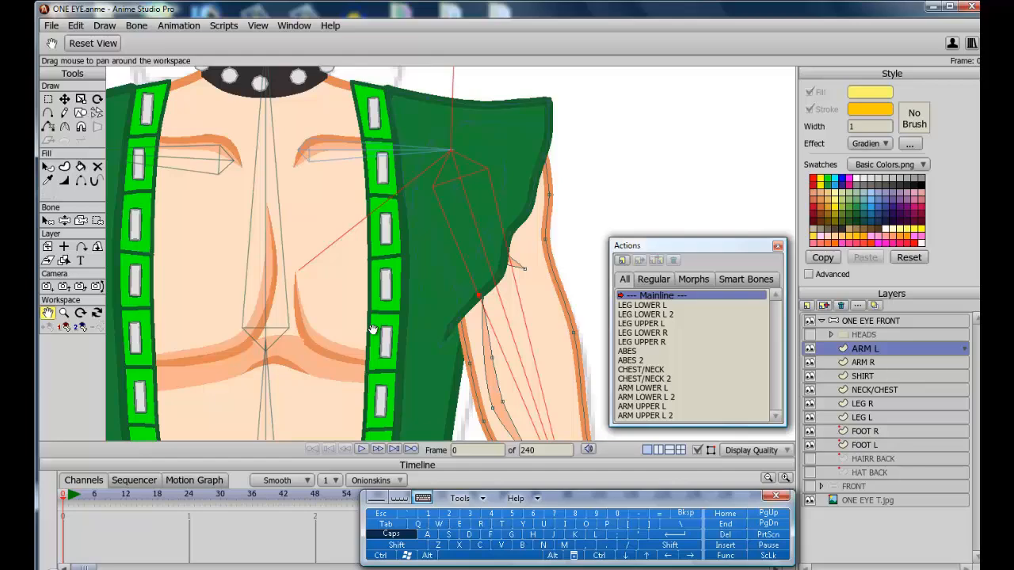
Select the ONE EYE FRONT bone layer and test-bend the left arm across the chest with Manipulate Bones.
scroll(373, 330, "down", 10)
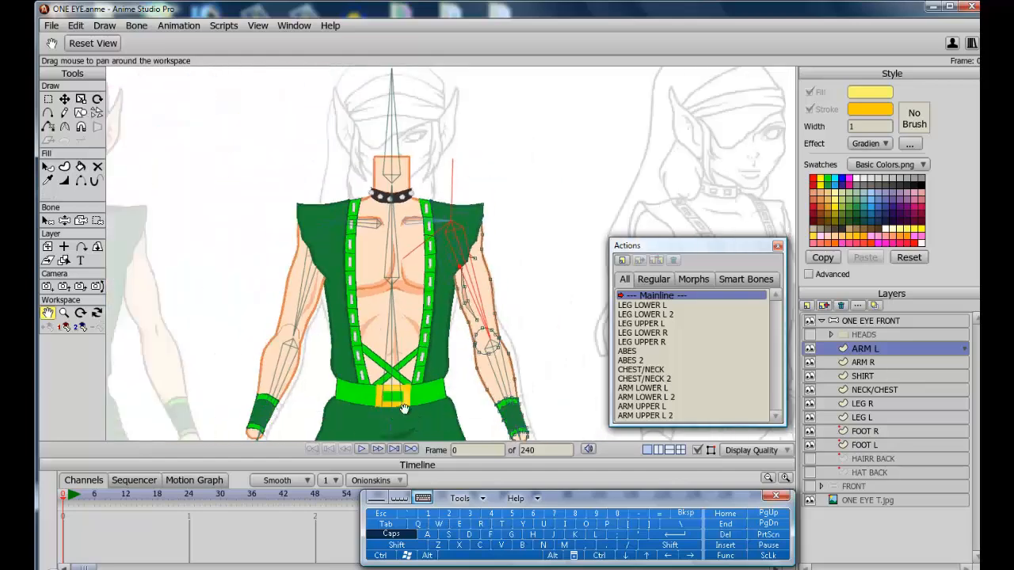
left_click_drag(405, 410, 347, 355)
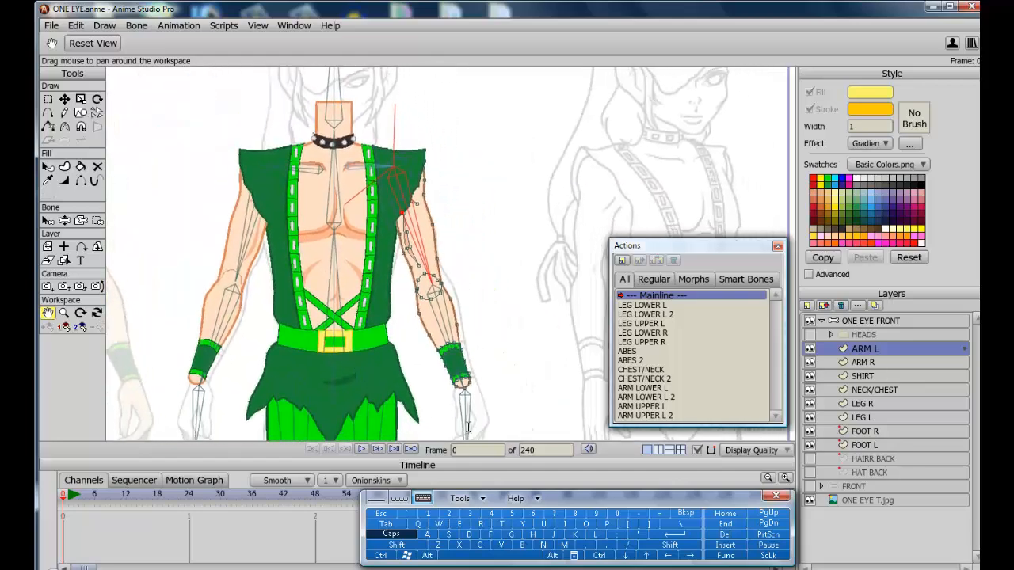
left_click(698, 450)
left_click(848, 323)
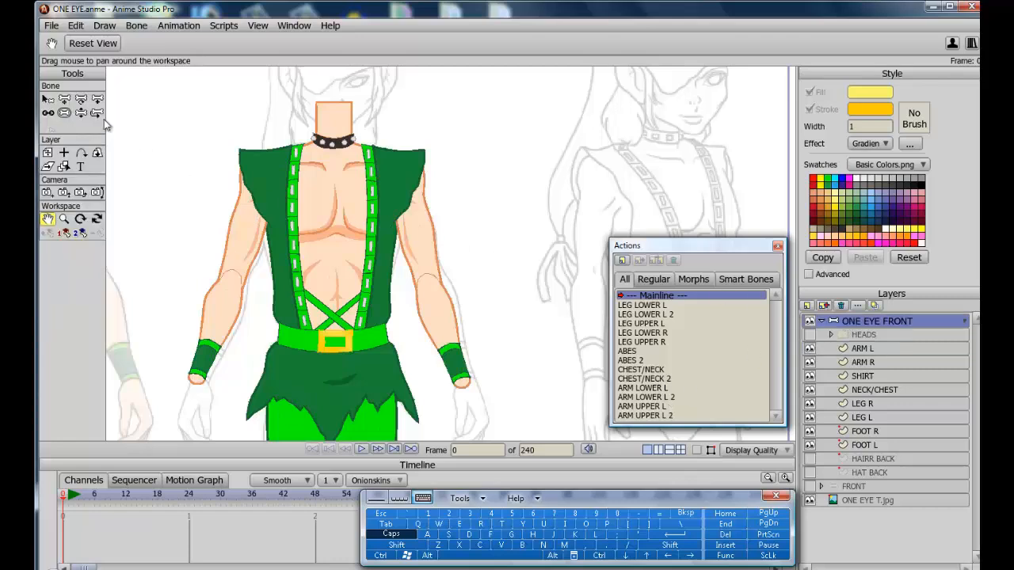
left_click(81, 113)
left_click_drag(488, 260, 210, 291)
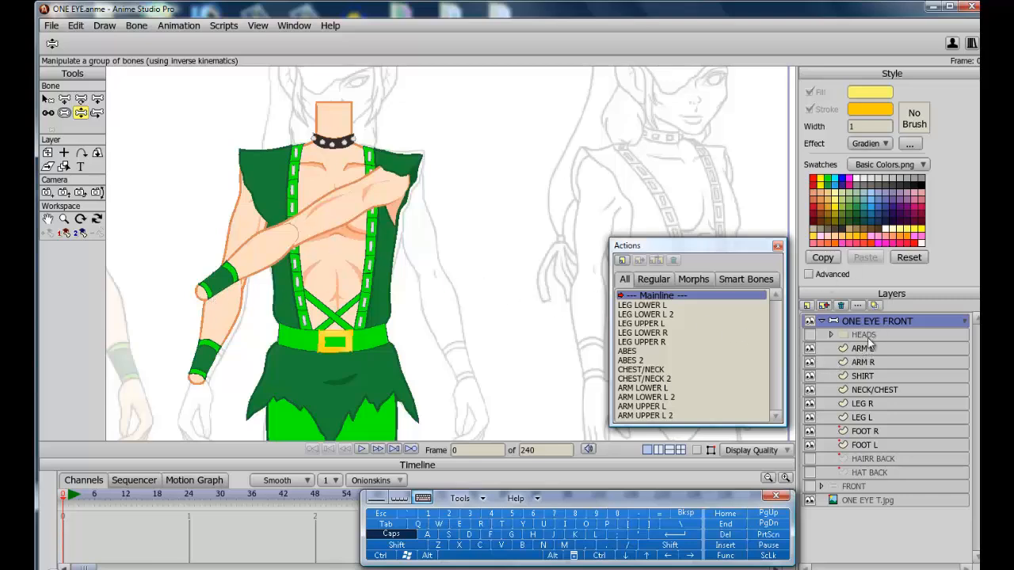
left_click(47, 99)
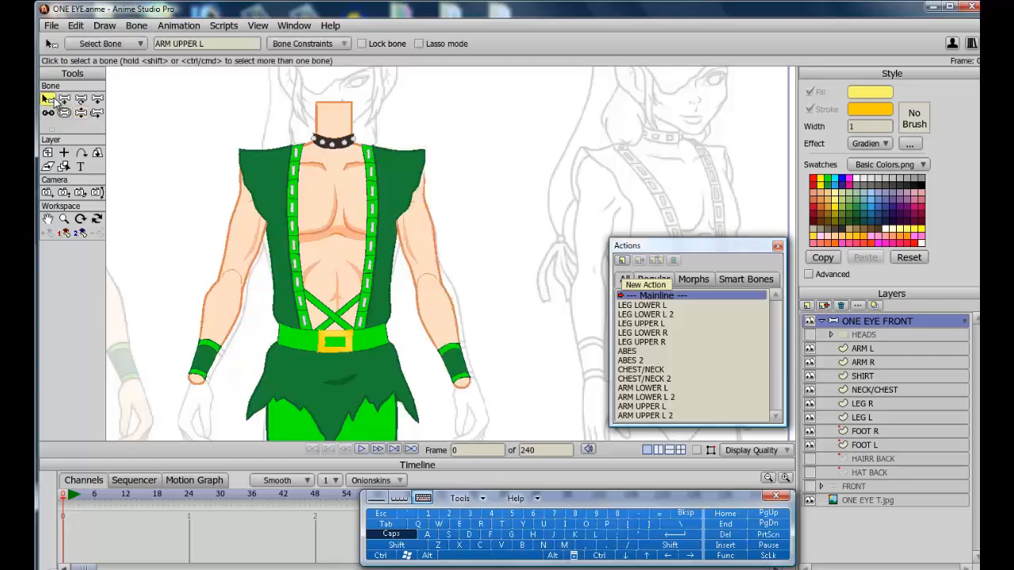
Select the SHOULDER L bone and set its minimum angle constraint to 0 degrees.
left_click(697, 450)
left_click(364, 167)
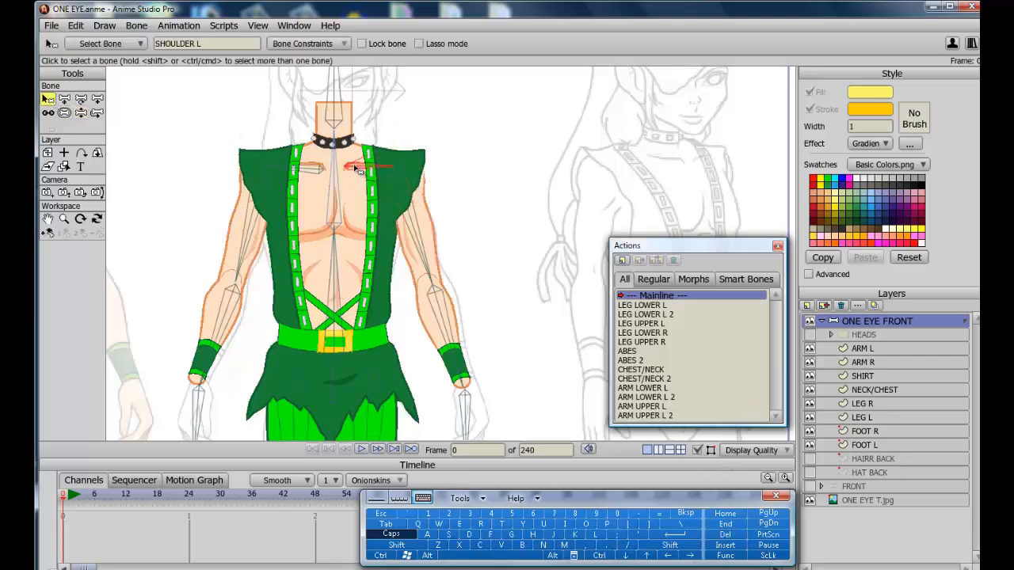
left_click(331, 45)
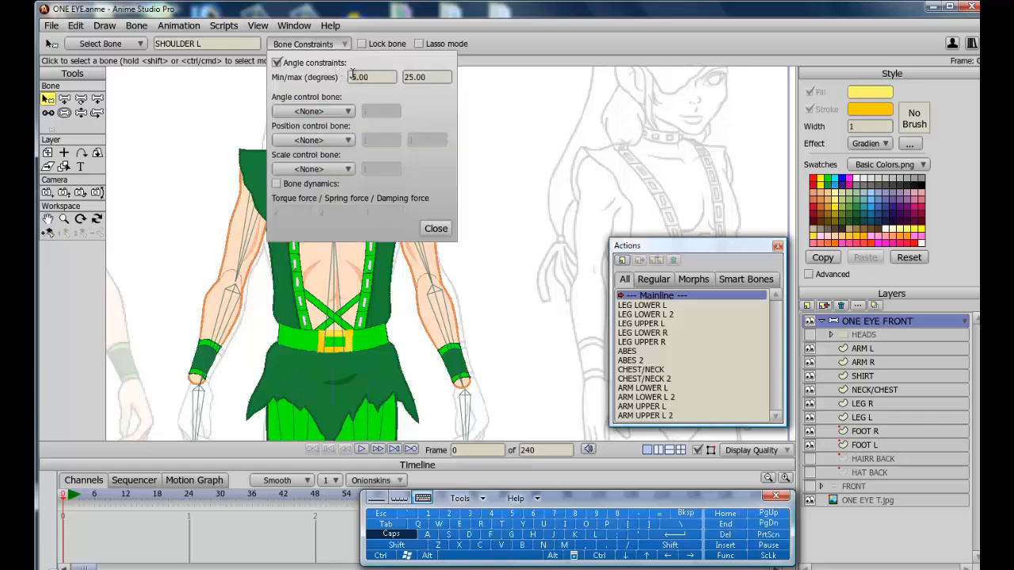
left_click(359, 77)
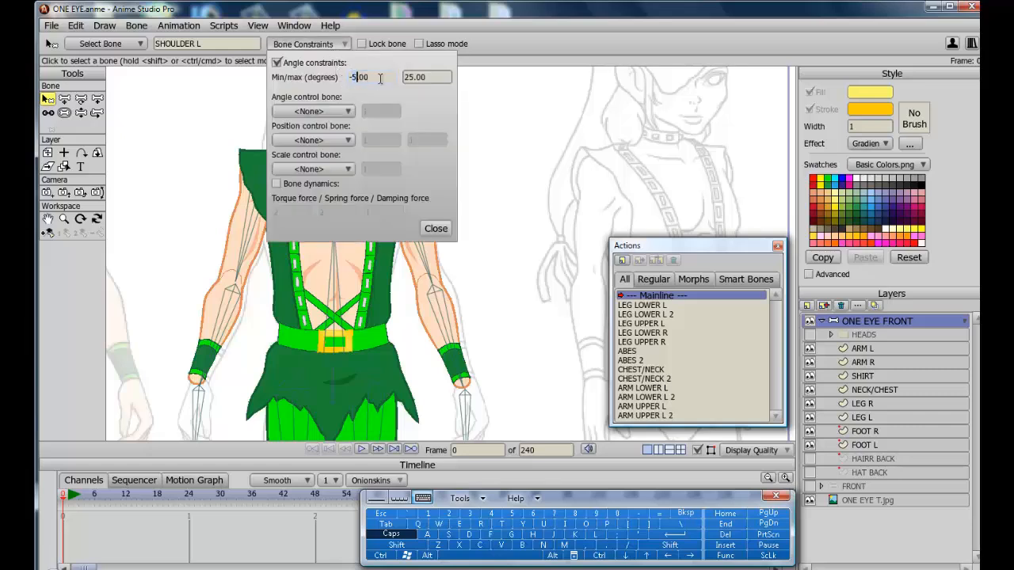
left_click(617, 513)
left_click(436, 228)
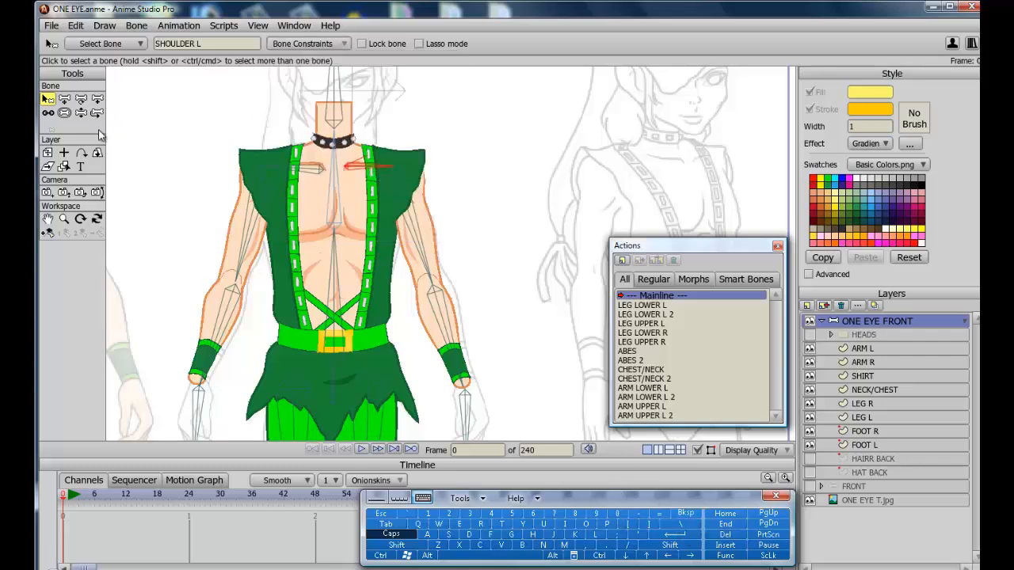
Raise the left arm outward with Manipulate Bones and open the ARM UPPER L action.
left_click(81, 113)
left_click_drag(422, 248, 491, 317)
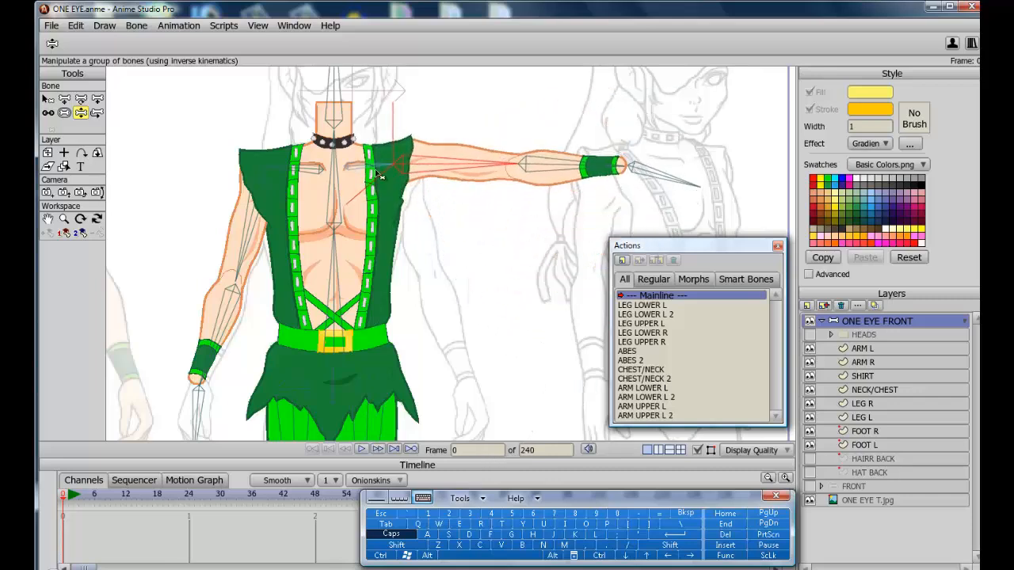
left_click(650, 407)
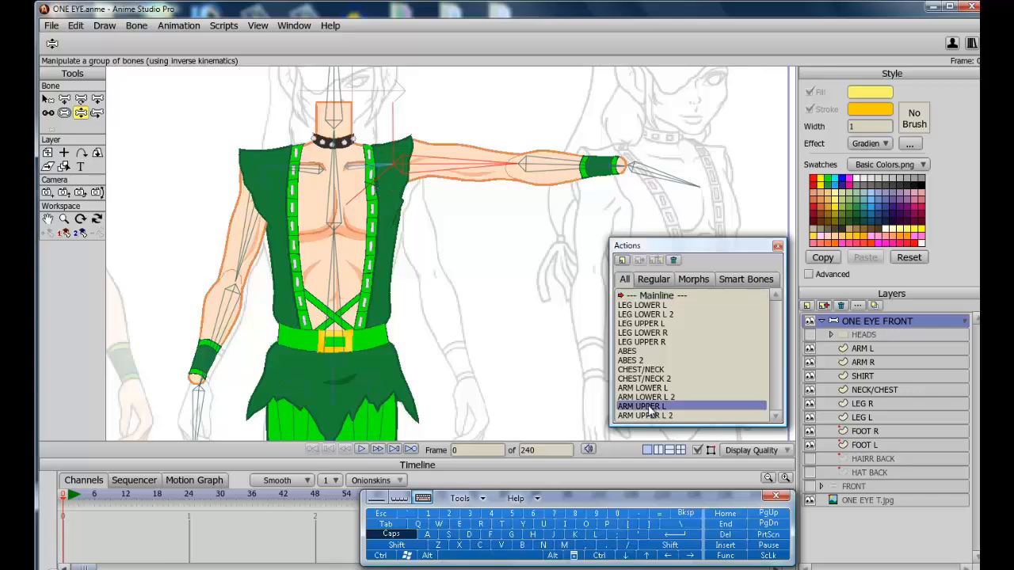
double_click(648, 407)
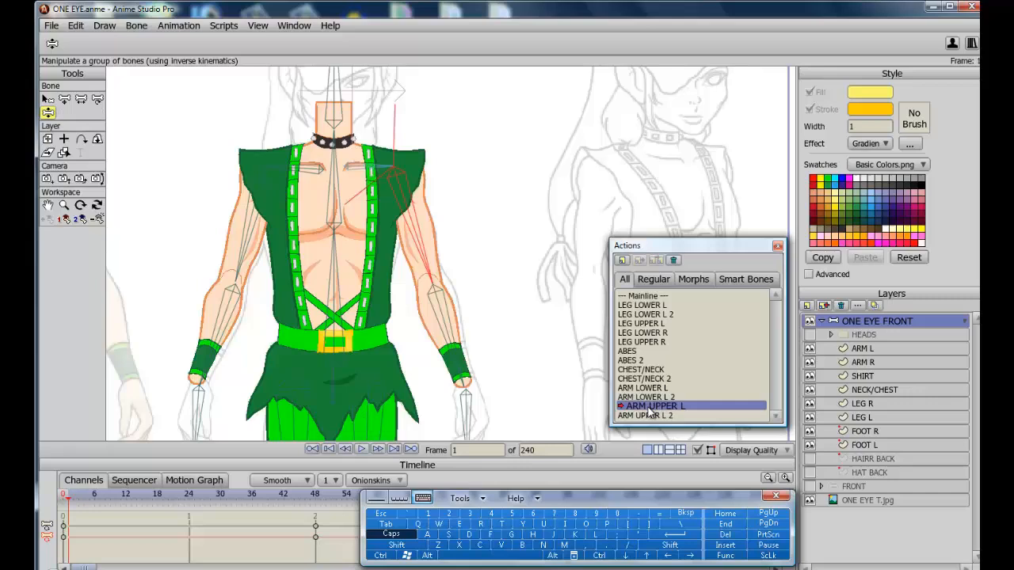
At frame 24 of ARM UPPER L, nudge the ARM L point near the shoulder strap slightly outward.
left_click(186, 496)
left_click(189, 496)
left_click(864, 348)
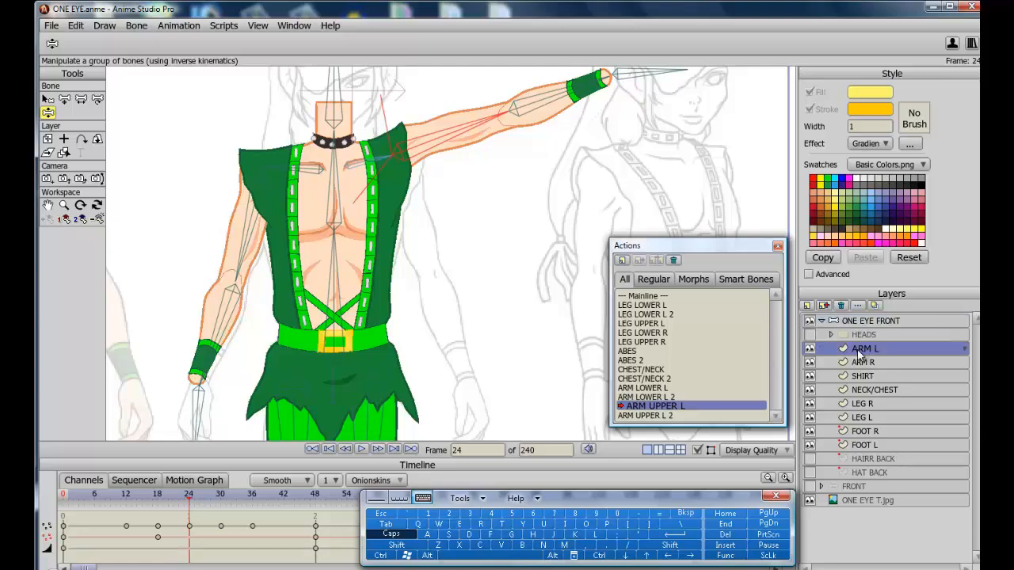
mouse_move(190, 496)
left_mouse_down()
mouse_move(83, 498)
mouse_move(229, 503)
mouse_move(307, 522)
mouse_move(74, 499)
mouse_move(212, 512)
mouse_move(192, 515)
left_mouse_up()
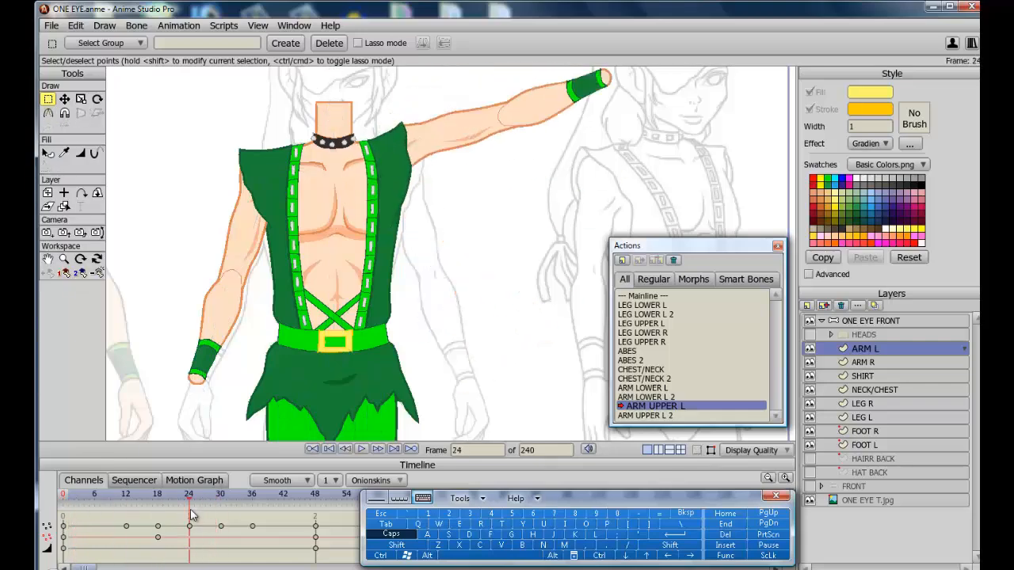
left_click(50, 260)
left_click_drag(122, 277, 124, 276)
scroll(304, 171, "up", 5)
left_click_drag(305, 172, 452, 402)
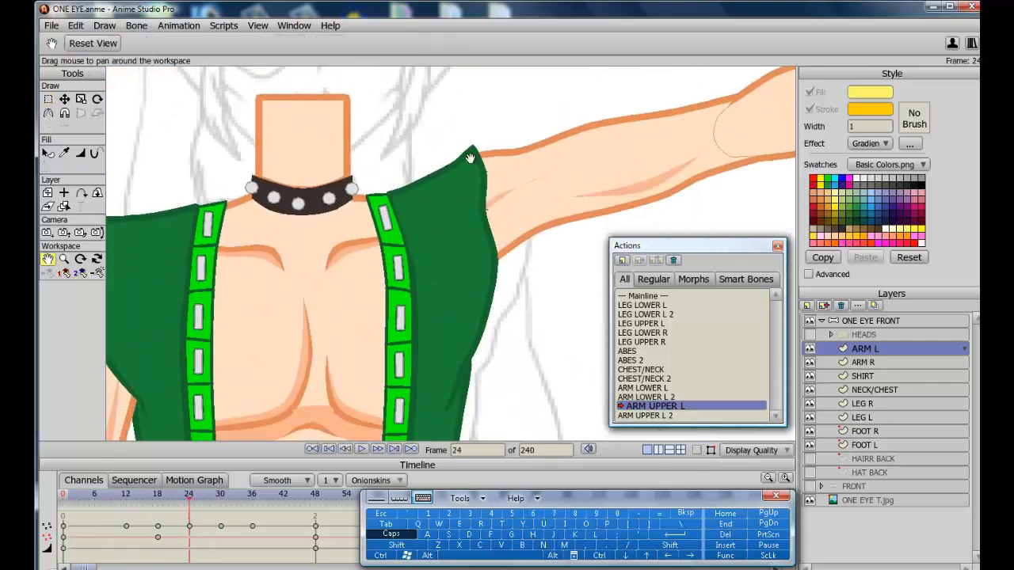
left_click(65, 99)
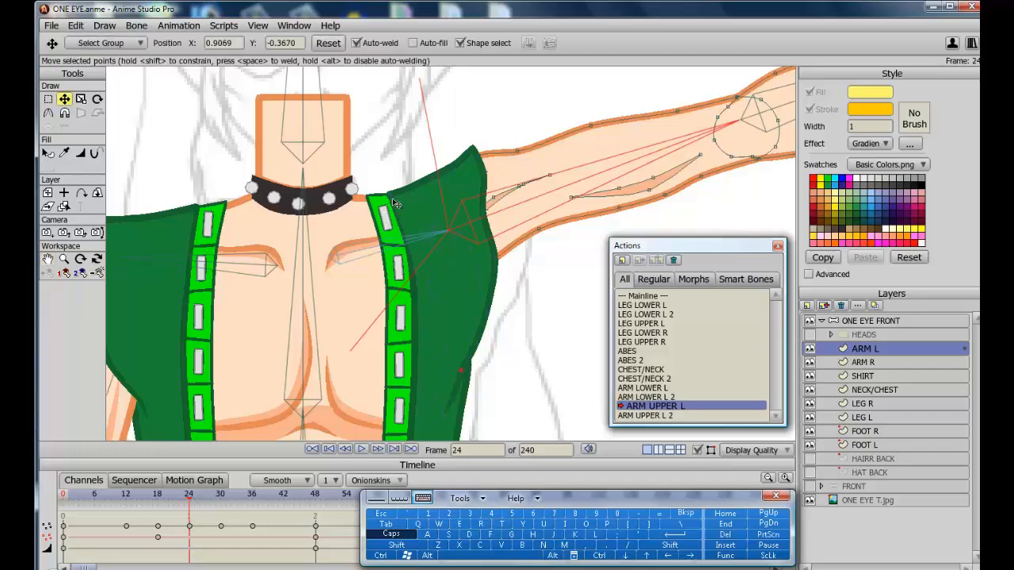
left_click(409, 240)
left_click_drag(189, 499, 188, 474)
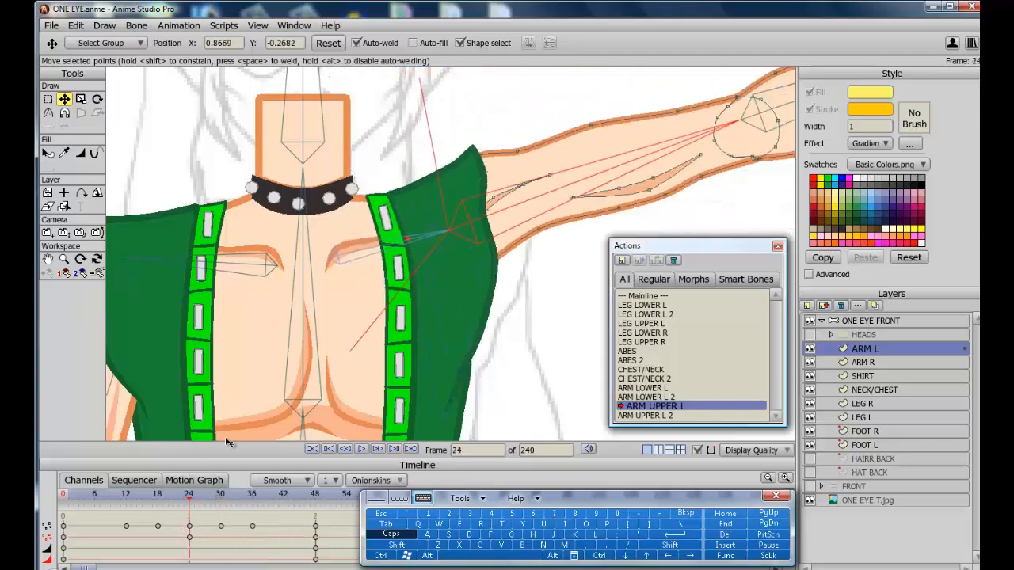
Leave the ARM UPPER L action for the Mainline and select the Pan tool.
left_click(656, 298)
double_click(657, 298)
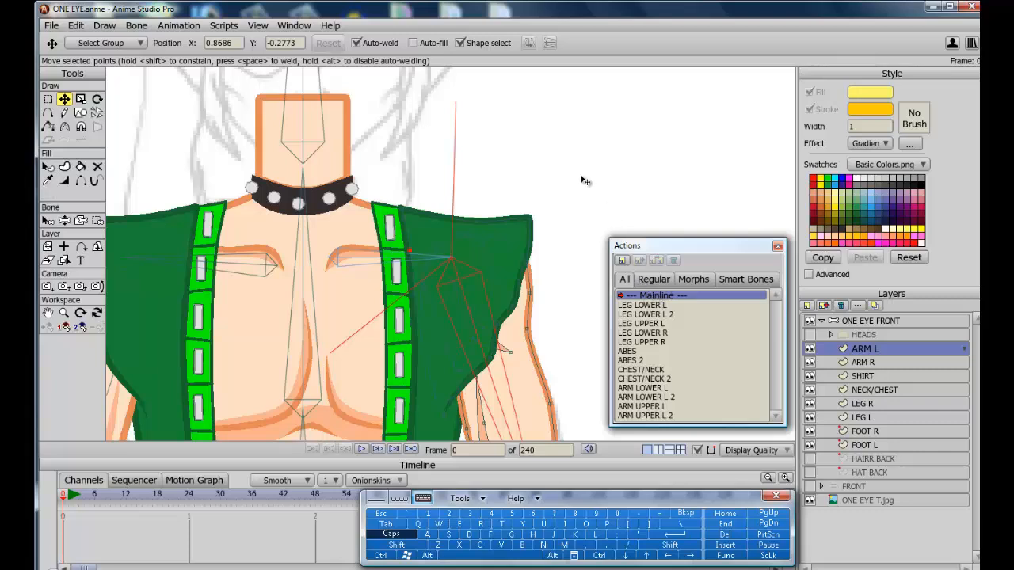
left_click(47, 313)
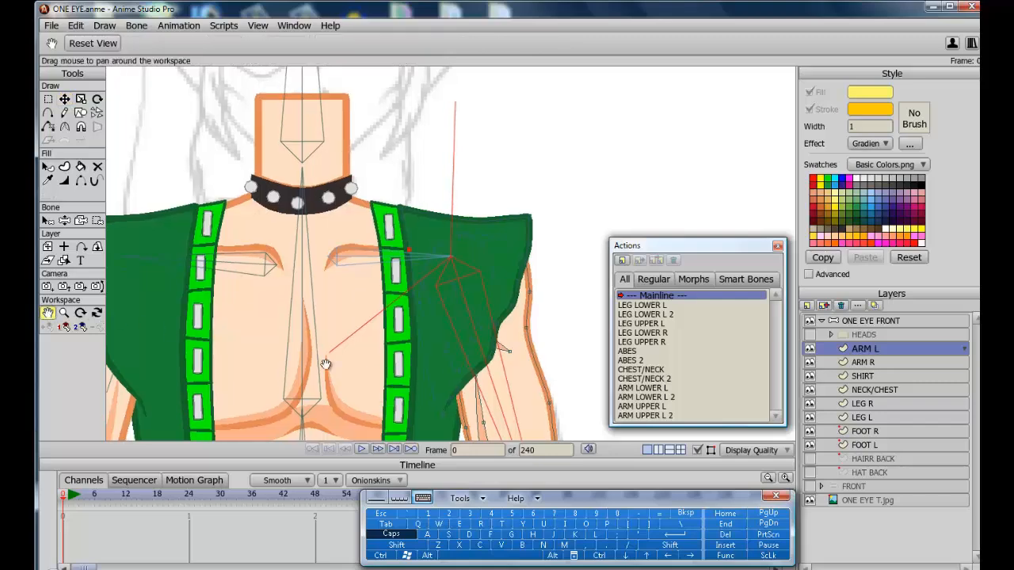
scroll(325, 365, "down", 8)
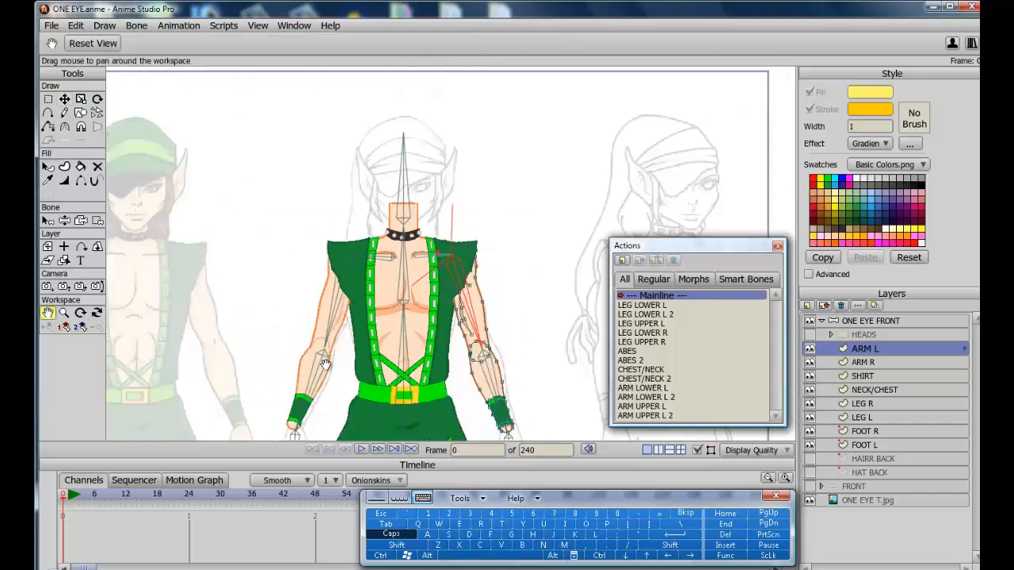
scroll(325, 365, "down", 2)
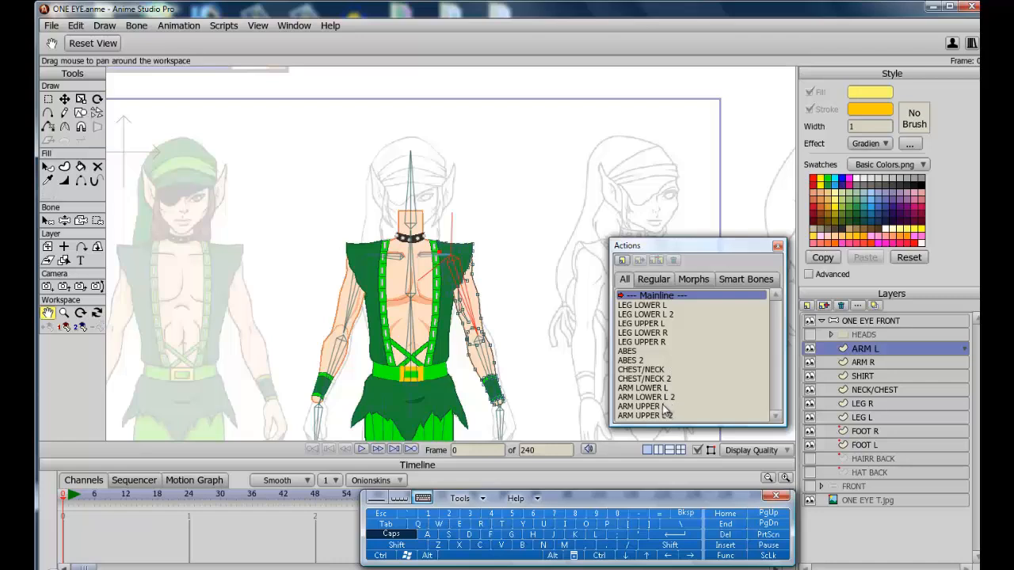
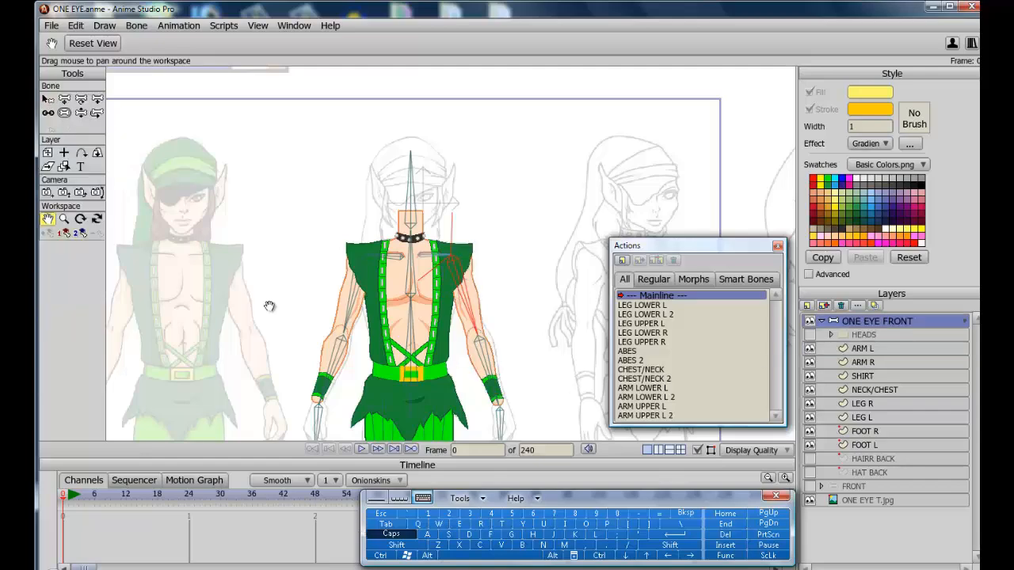
Select the SHIRT layer and pull its points around the raised right shoulder outward at frame 48 of ARM UPPER R.
left_click(858, 373)
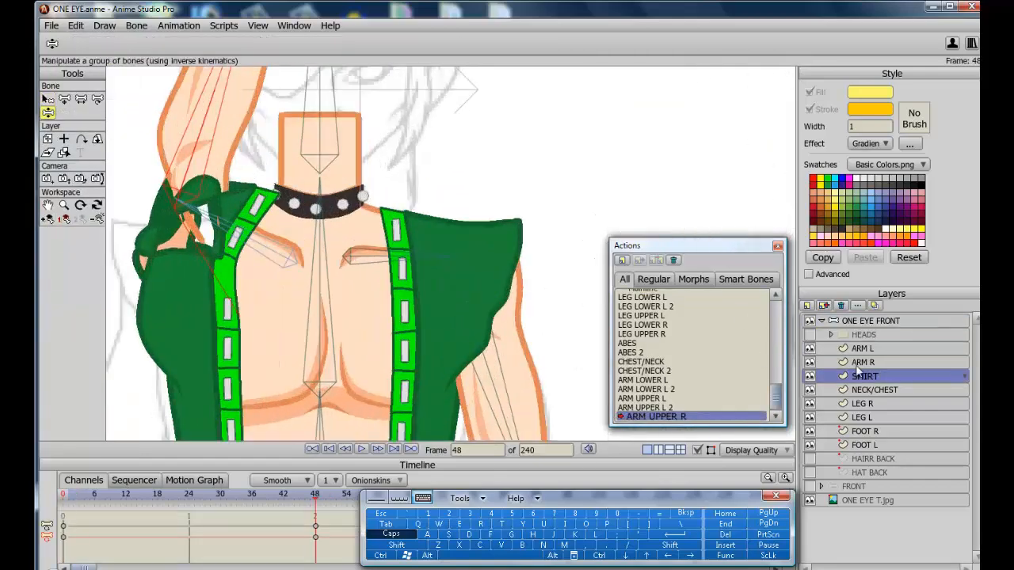
left_click_drag(209, 168, 278, 252)
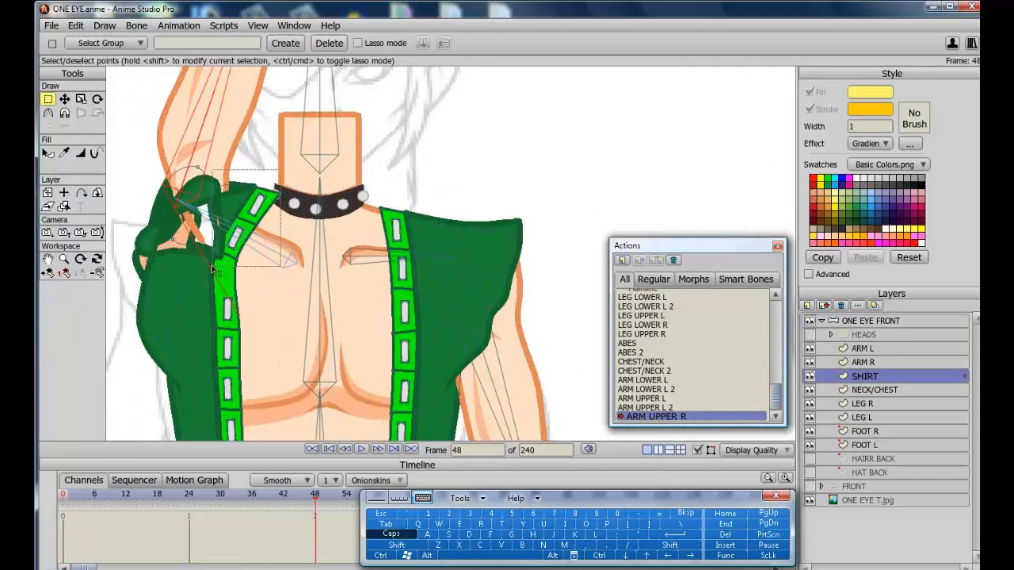
key("t")
left_click_drag(258, 205, 246, 208)
left_click_drag(238, 258, 211, 259)
left_click_drag(315, 495, 300, 495)
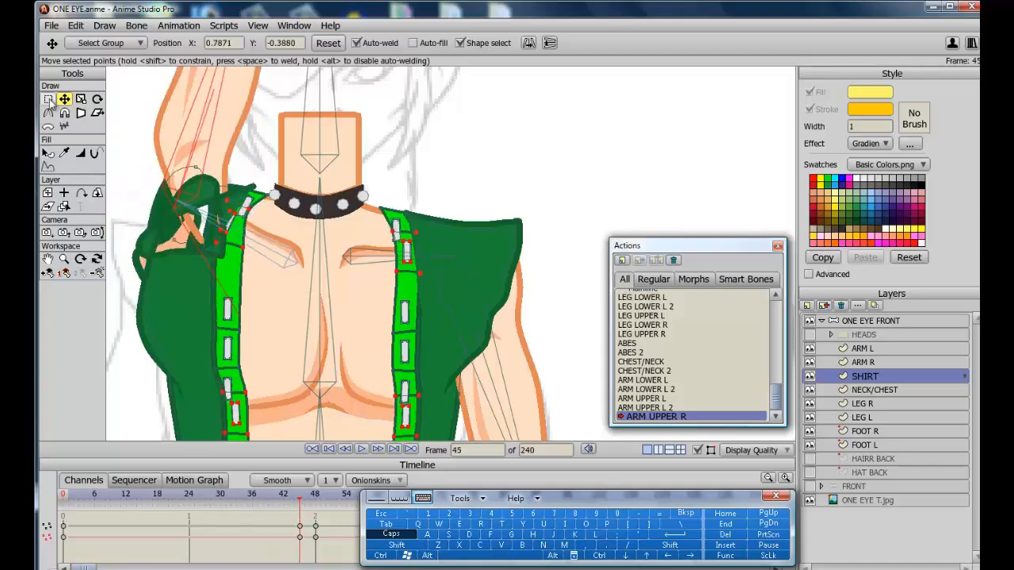
Hide the arm layers and move the shirt's shoulder points to follow the raised right arm.
left_click_drag(810, 376, 810, 349)
left_click(214, 241)
left_click_drag(219, 244, 217, 220)
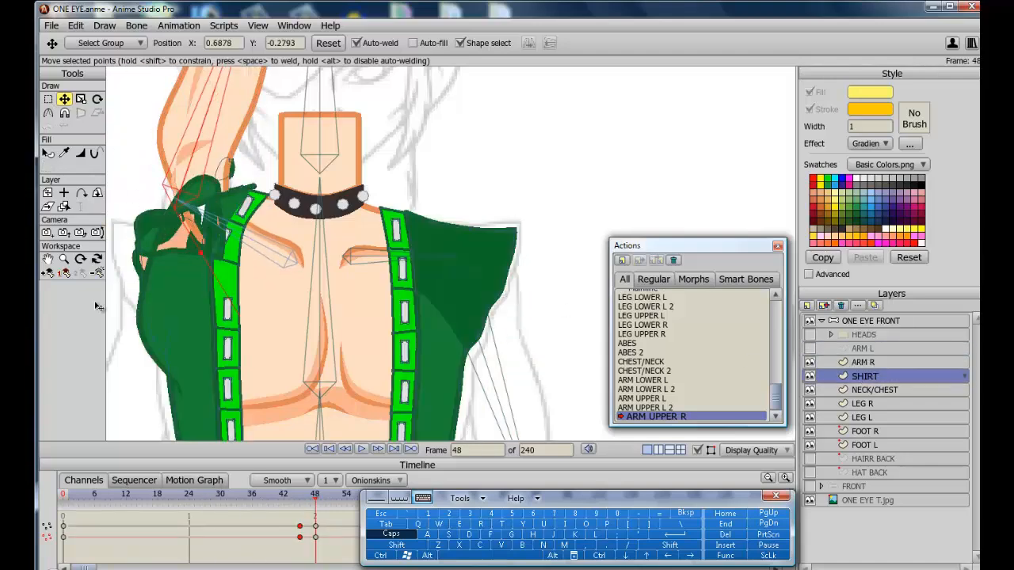
left_click_drag(173, 239, 214, 175)
left_click_drag(212, 259, 211, 279)
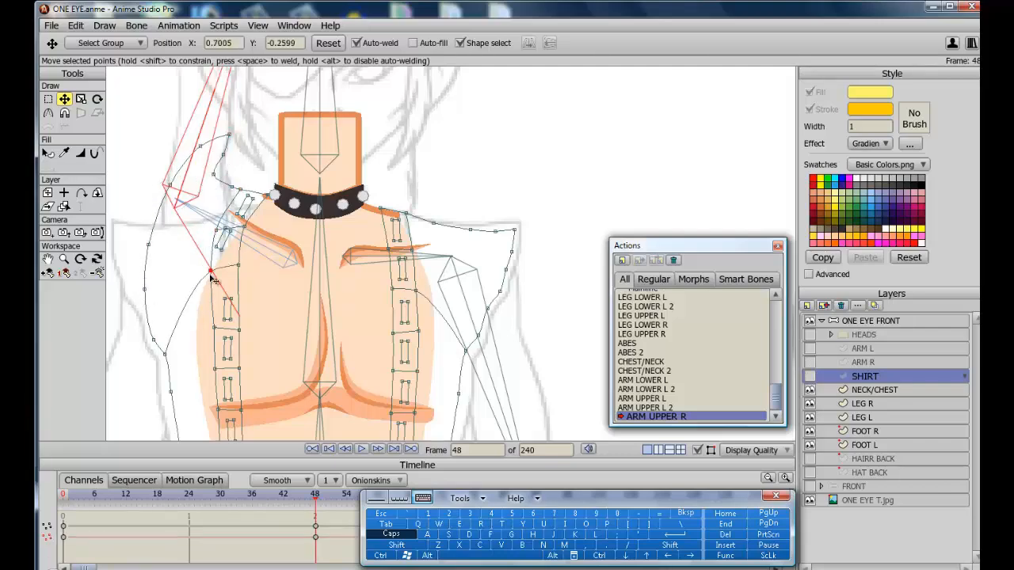
mouse_move(224, 240)
left_mouse_down()
mouse_move(229, 260)
mouse_move(230, 234)
left_mouse_up()
left_click(98, 99)
left_click(65, 100)
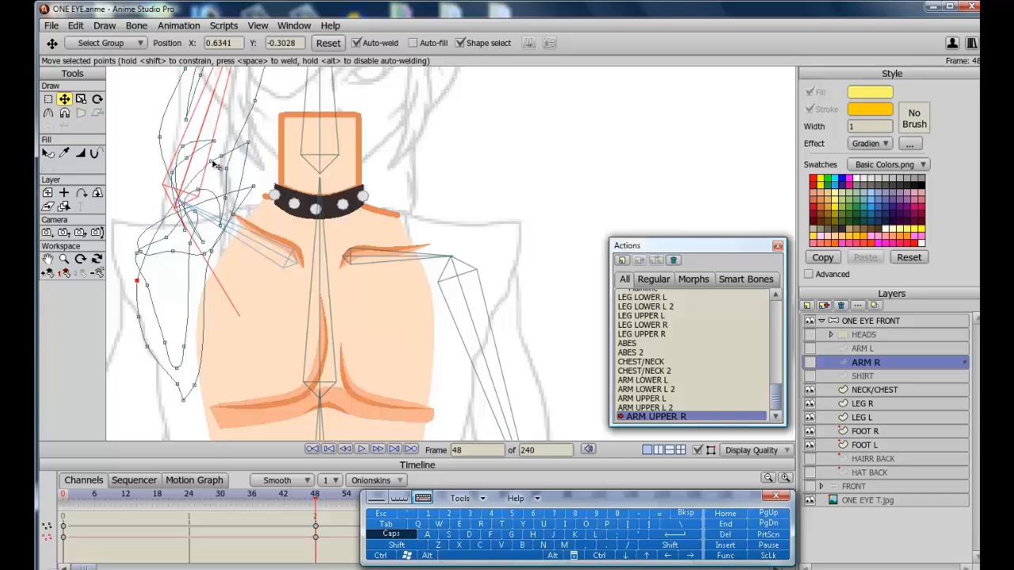
Reshape the ARM R layer's points around the raised shoulder and upper arm at frame 48.
left_click_drag(212, 162, 221, 149)
left_click_drag(138, 253, 163, 210)
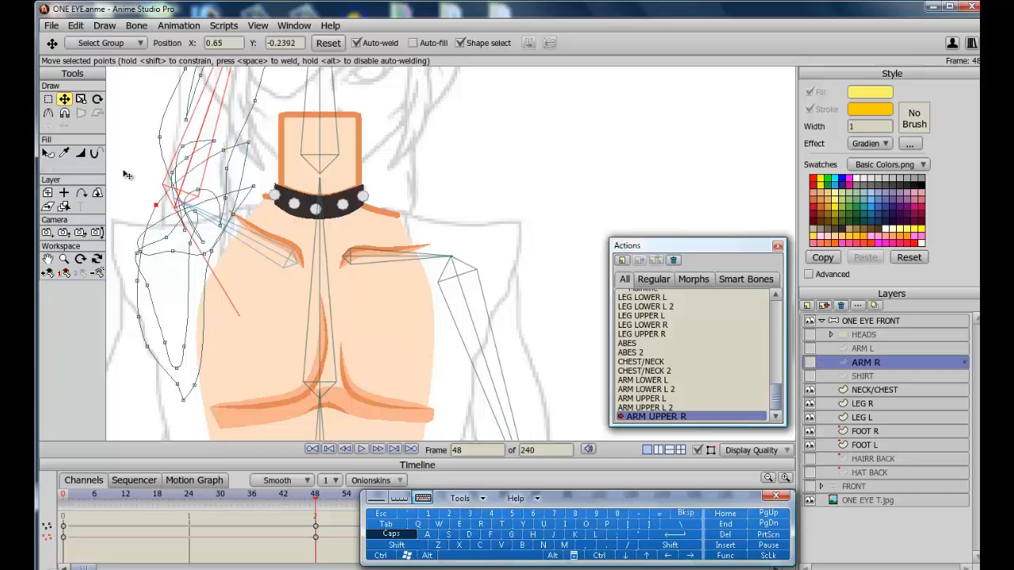
left_click_drag(147, 346, 157, 351)
left_click_drag(178, 384, 174, 372)
left_click_drag(138, 317, 149, 316)
left_click_drag(138, 280, 135, 260)
left_click_drag(248, 143, 250, 134)
left_click_drag(205, 253, 247, 180)
left_click_drag(136, 254, 158, 285)
left_click_drag(165, 343, 170, 342)
left_click_drag(173, 251, 160, 287)
Toggle the arm and shirt layers to compare them and drag the ARM R shoulder points into place.
left_click(810, 362)
left_click(810, 362)
left_click_drag(172, 142, 256, 129)
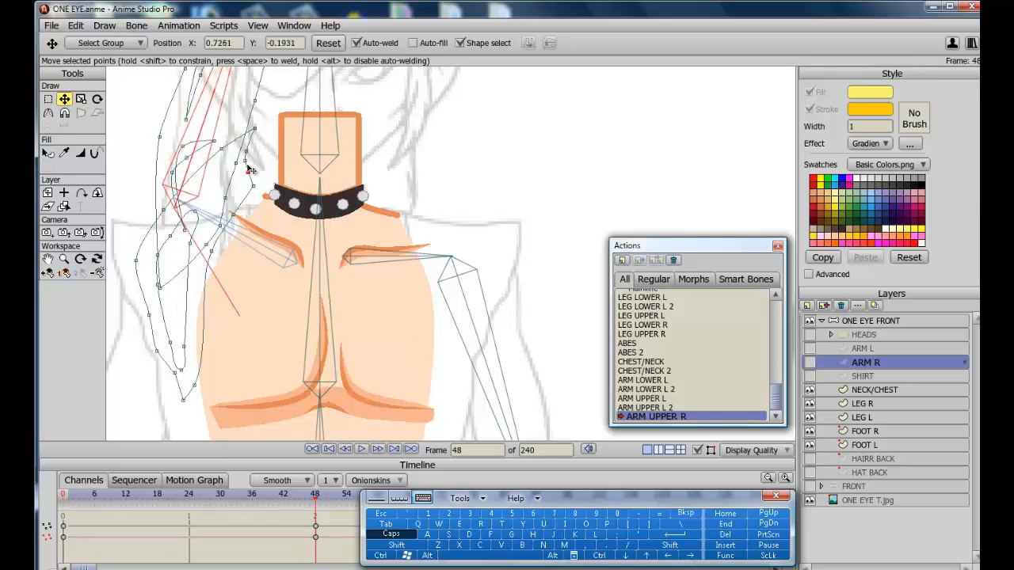
left_click(810, 376)
left_click(863, 349)
mouse_move(247, 181)
left_mouse_down()
mouse_move(249, 172)
mouse_move(256, 192)
left_mouse_up()
left_click(810, 362)
left_click(866, 362)
left_click(809, 376)
Refine ARM R outline points along the armpit and upper arm of the raised right arm.
left_click_drag(221, 149, 225, 140)
left_click_drag(215, 141, 216, 170)
left_click_drag(172, 172, 202, 185)
left_click_drag(168, 285, 203, 382)
left_click_drag(197, 236, 194, 258)
left_click_drag(223, 167, 209, 187)
left_click_drag(292, 199, 295, 199)
left_click(810, 362)
left_click(810, 376)
Compare the shoulder shapes in the Mainline and ARM UPPER L 2 actions, then reopen ARM UPPER R at frame 48.
scroll(451, 254, "down", 5)
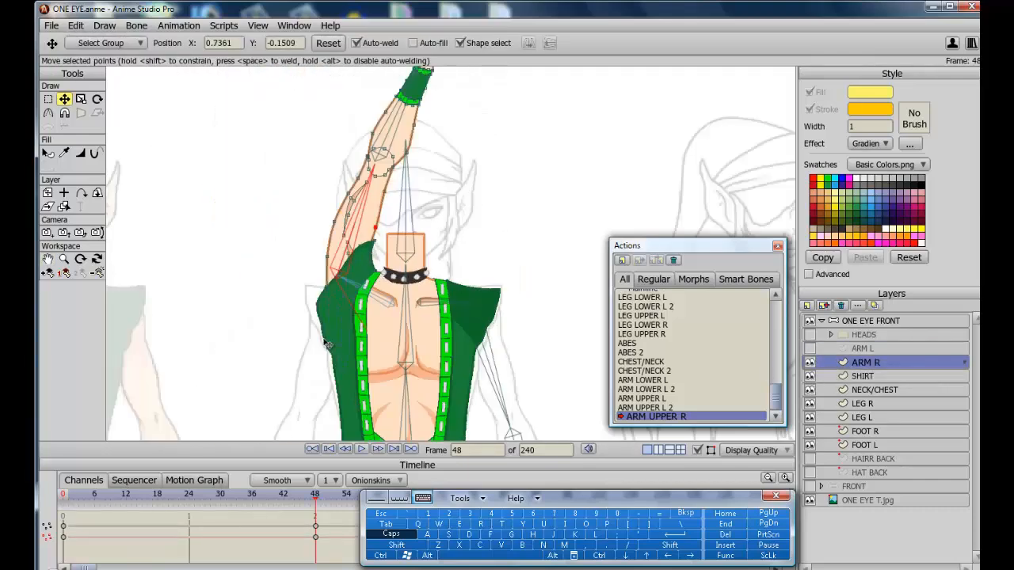
double_click(643, 291)
left_click(49, 313)
scroll(451, 254, "up", 6)
left_click(81, 181)
left_click(810, 377)
left_click(328, 221)
double_click(645, 416)
left_click(317, 495)
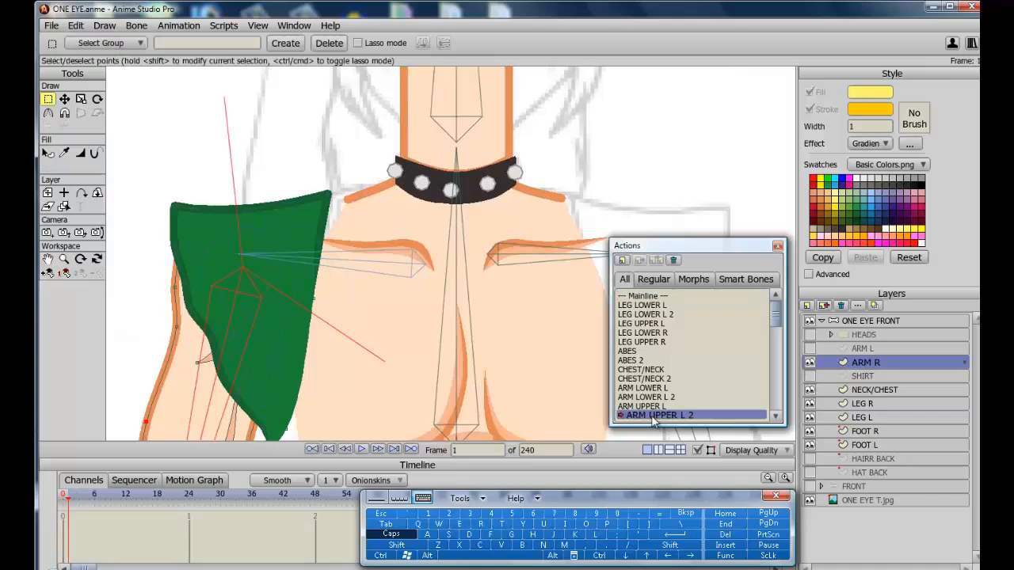
scroll(649, 412, "down", 2)
double_click(655, 416)
left_click(316, 495)
At frame 48, nudge SHIRT strap and sleeve points and ARM R shoulder points so they meet cleanly.
left_click(810, 376)
left_click(863, 376)
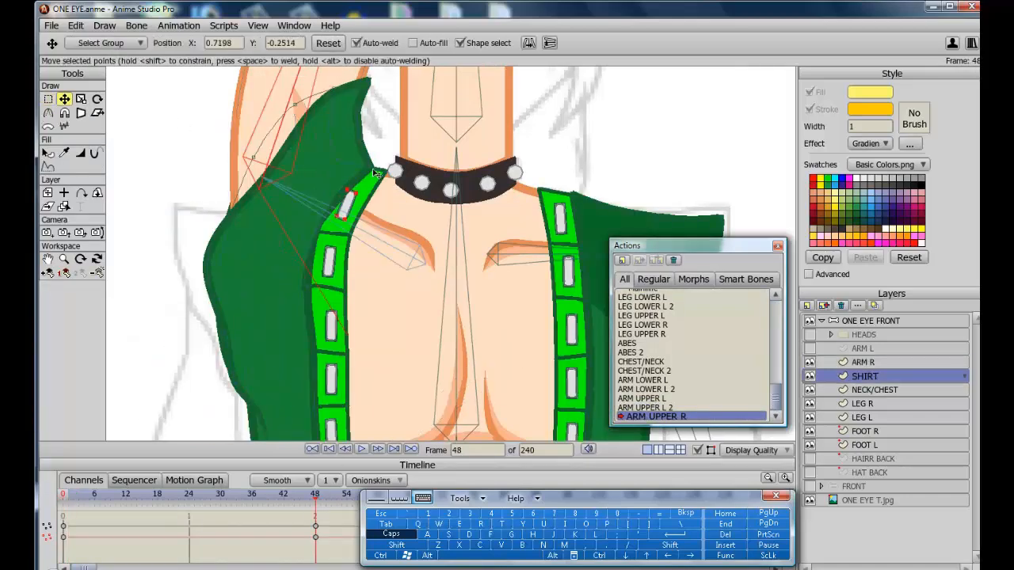
left_click_drag(346, 193, 349, 191)
left_click(863, 363)
left_click_drag(362, 119, 359, 116)
left_click_drag(370, 78, 376, 74)
left_click(863, 377)
left_click_drag(221, 327, 229, 307)
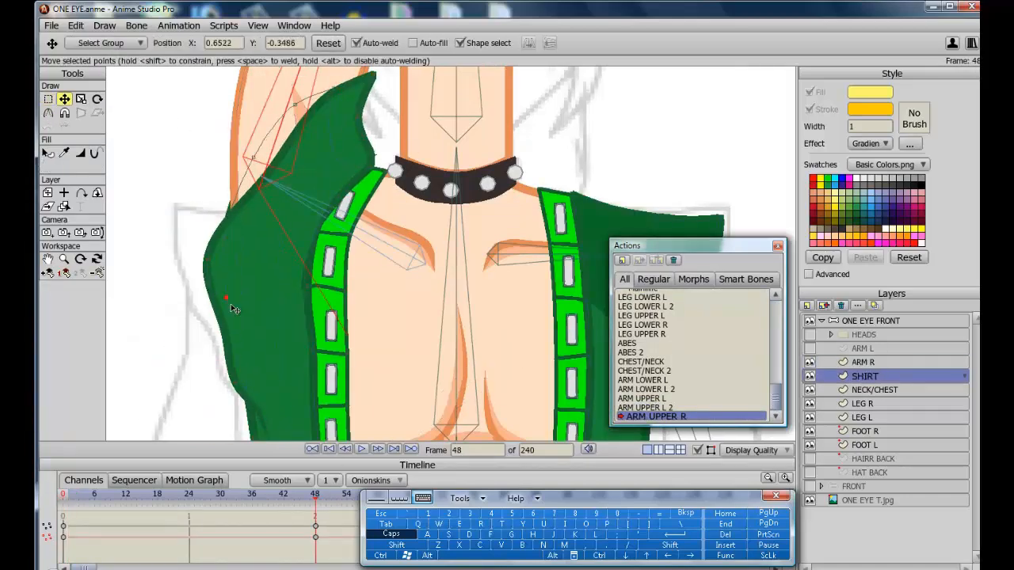
scroll(312, 191, "down", 3)
left_click_drag(312, 190, 309, 195)
left_click(863, 363)
left_click_drag(305, 346, 299, 339)
At frame 24, tweak the shirt sleeve and ARM R points around the right shoulder.
left_click(189, 494)
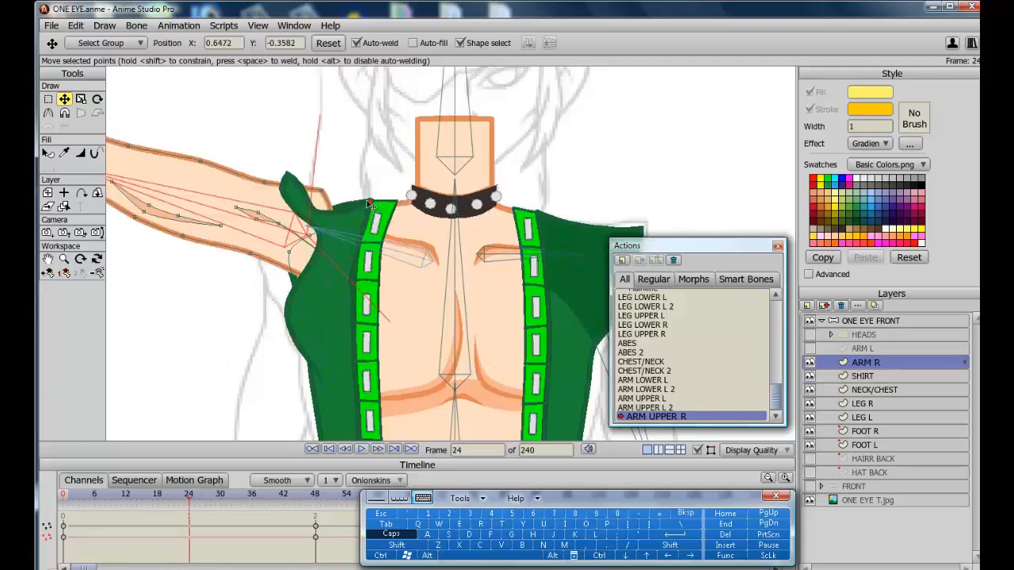
left_click_drag(287, 179, 272, 172)
left_click(810, 376)
left_click(809, 363)
left_click_drag(292, 212, 285, 206)
left_click_drag(295, 340, 299, 335)
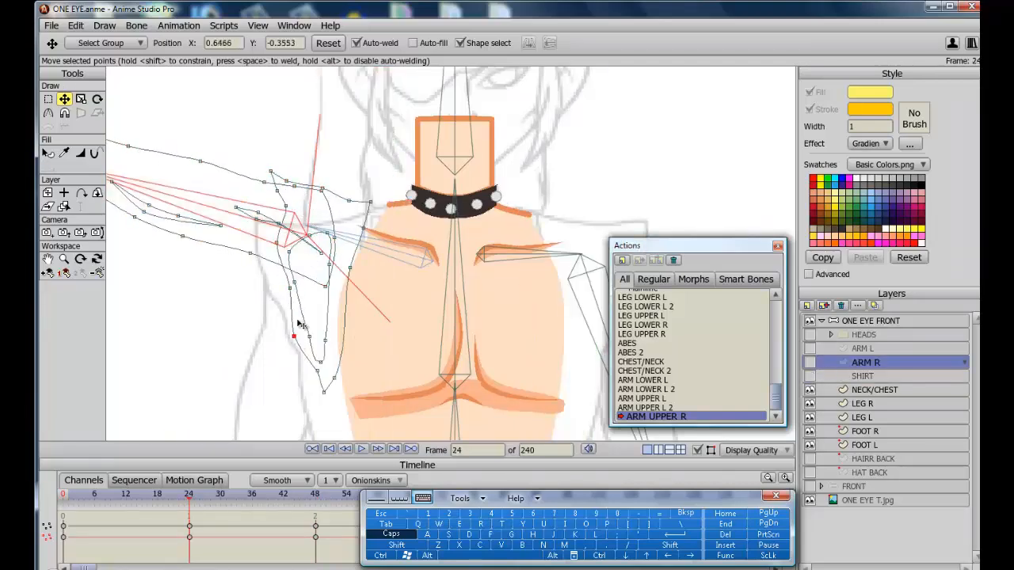
Return to frame 48 and nudge ARM R points along the upper arm outline.
left_click(810, 363)
left_click(810, 376)
left_click_drag(198, 496, 316, 496)
left_click_drag(298, 261, 294, 265)
left_click(810, 377)
left_click(810, 363)
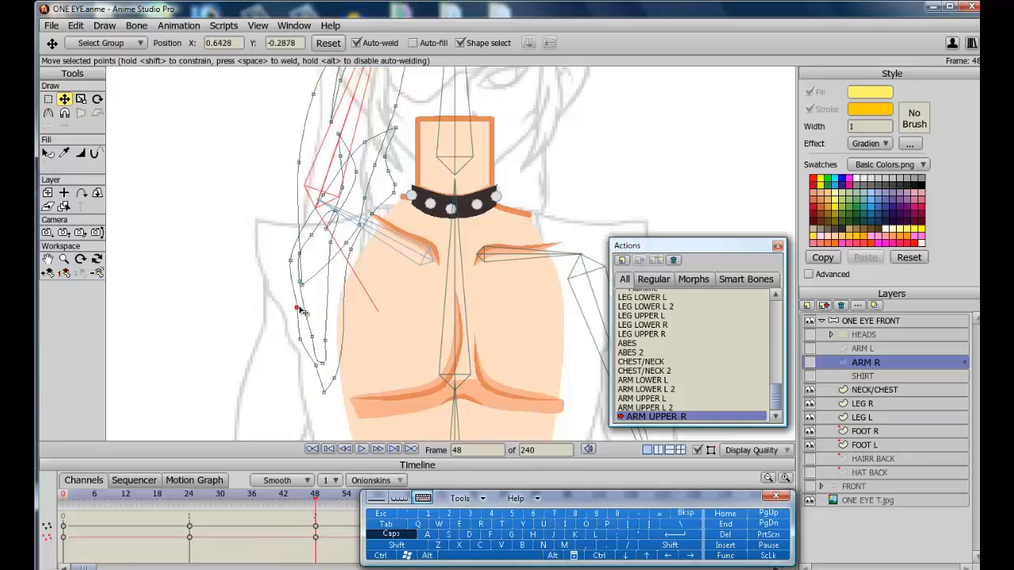
left_click_drag(301, 310, 298, 314)
left_click(810, 362)
At frame 36, adjust ARM R points near the right shoulder.
left_click_drag(315, 496, 252, 496)
left_click(810, 363)
left_click_drag(300, 241, 298, 247)
left_click_drag(299, 292, 302, 296)
left_click(810, 363)
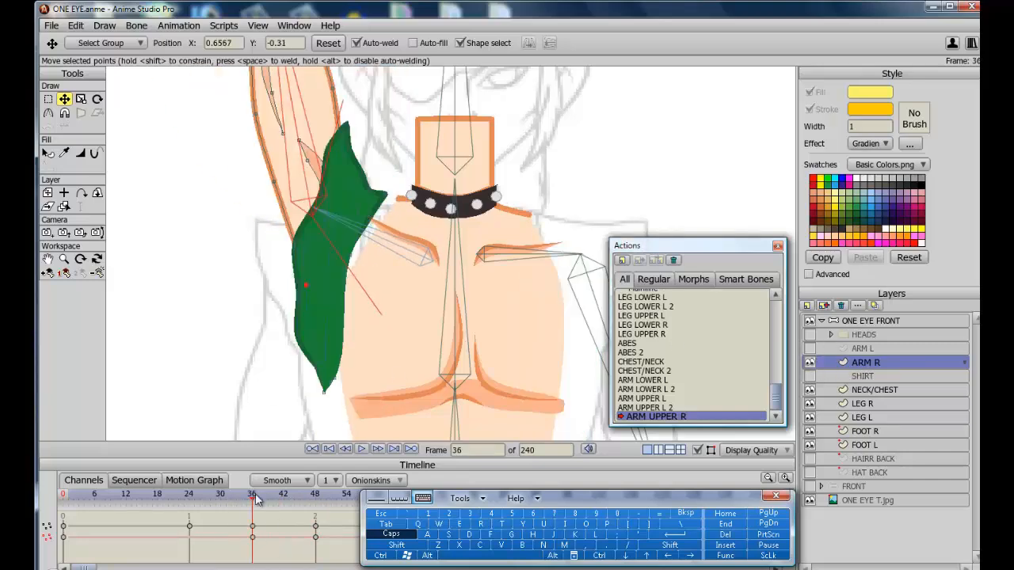
At frame 12, reshape ARM R and SHIRT points near the right shoulder.
left_click_drag(255, 497, 126, 515)
left_click_drag(266, 221, 264, 250)
left_click(260, 247)
mouse_move(127, 497)
left_mouse_down()
mouse_move(316, 498)
mouse_move(126, 497)
left_mouse_up()
left_click(810, 376)
left_click(865, 376)
left_click(270, 227)
left_click_drag(270, 227, 273, 225)
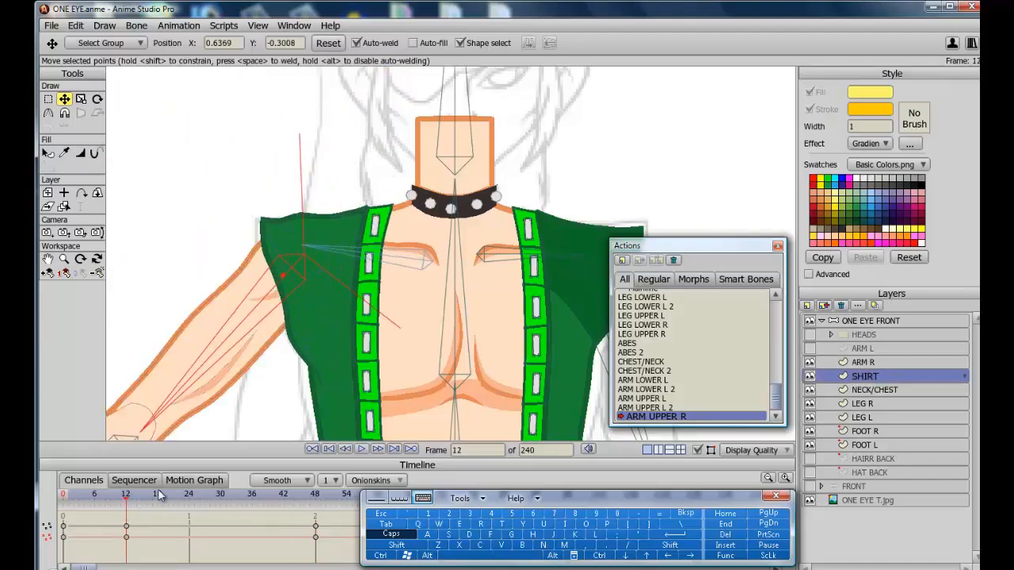
Leave the ARM UPPER R action for the Mainline and pan down to the torso.
left_click_drag(126, 496, 294, 515)
scroll(644, 296, "up", 1)
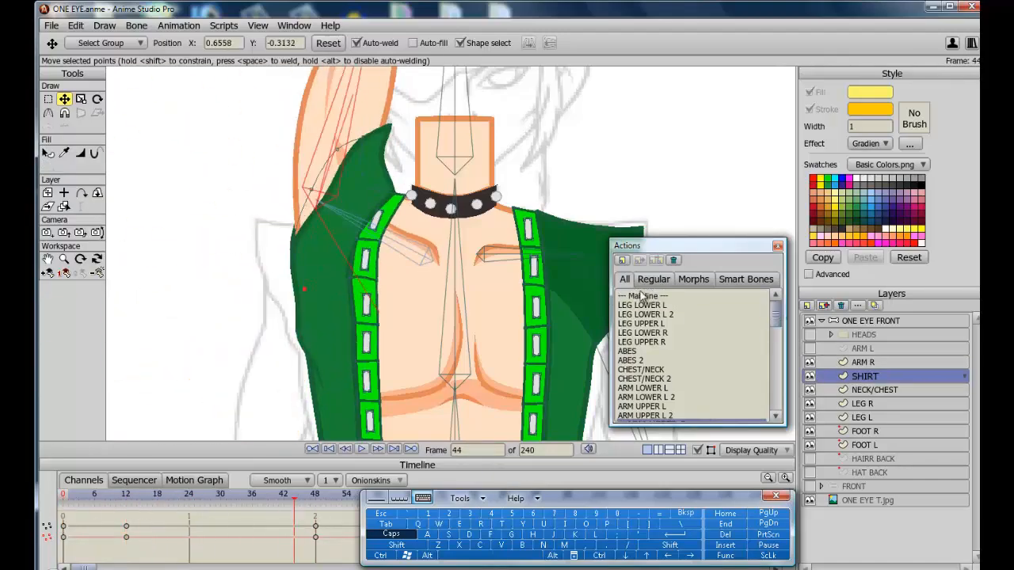
double_click(643, 294)
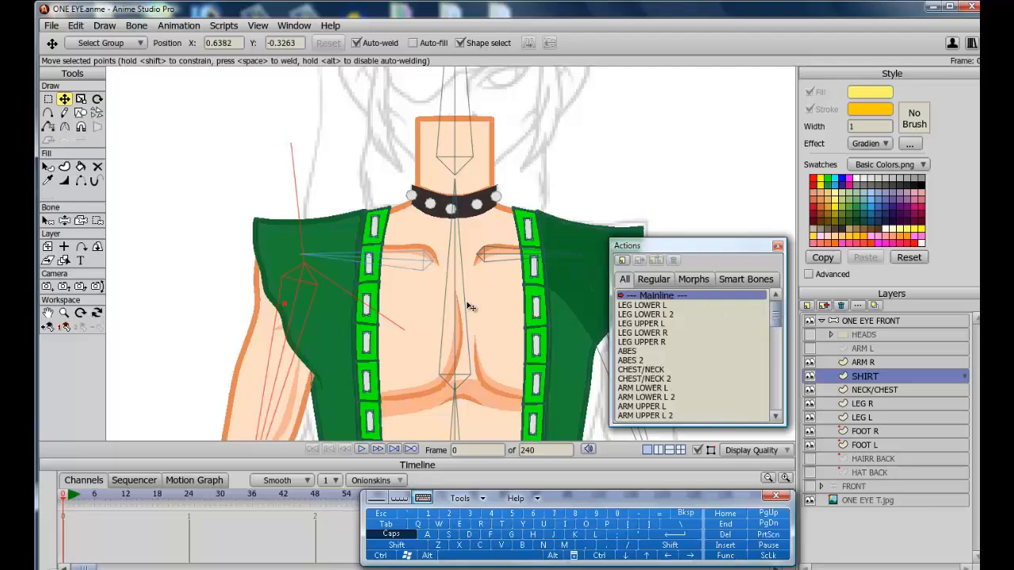
left_click(48, 313)
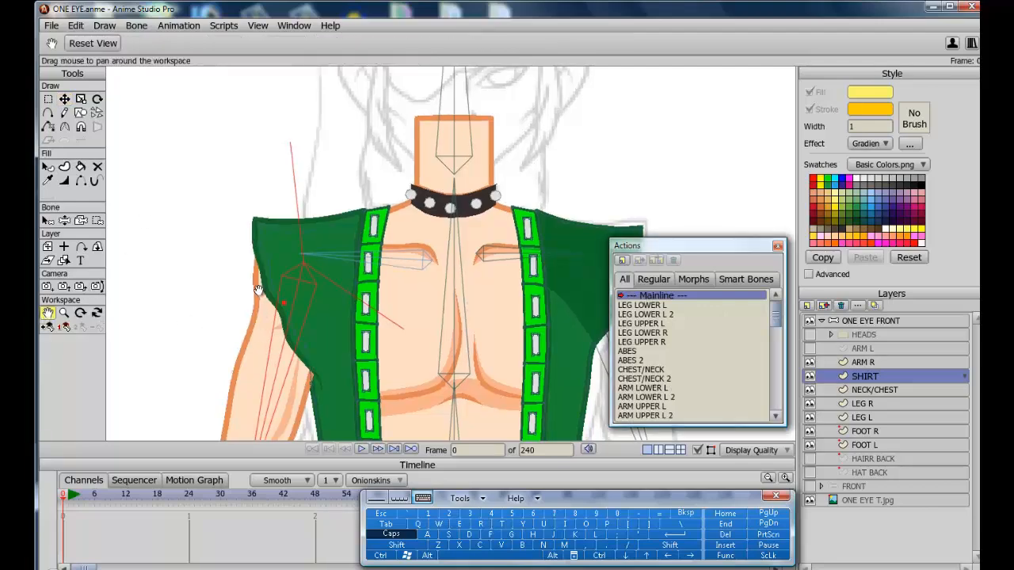
left_click_drag(268, 339, 262, 197)
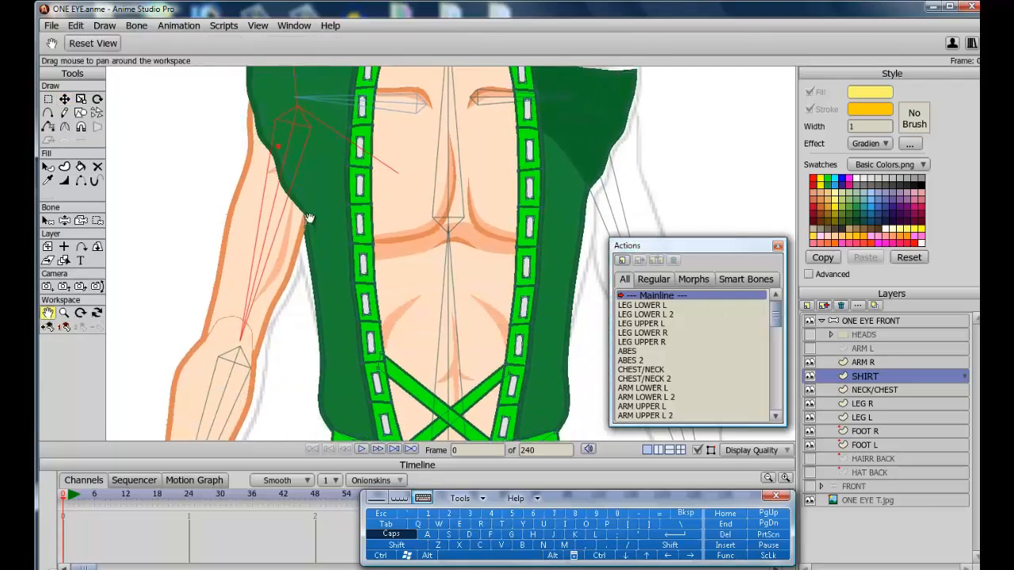
Select the ONE EYE FRONT bone layer, open the ARM UPPER R 2 action and go to frame 48.
left_click(50, 329)
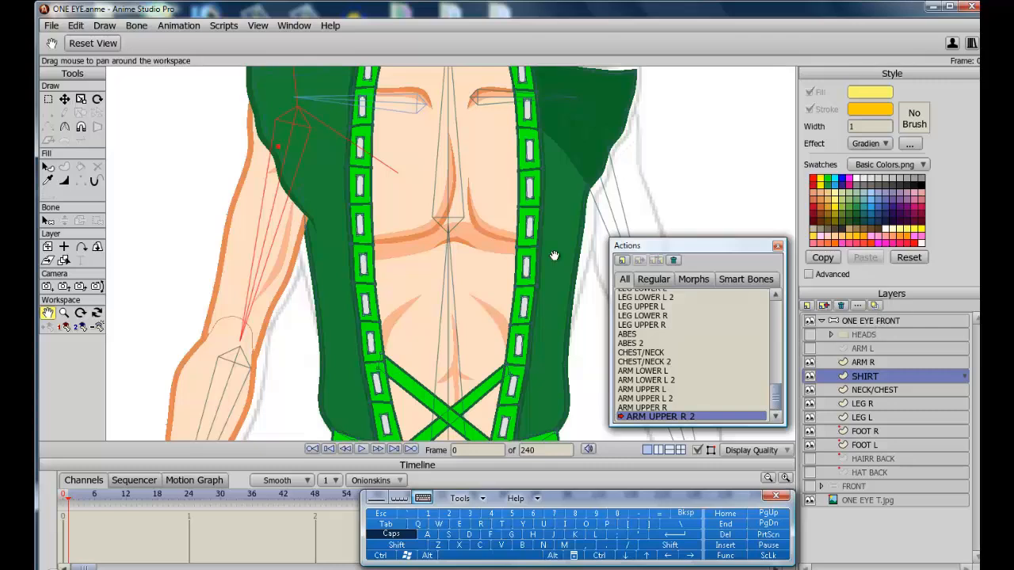
key("Escape")
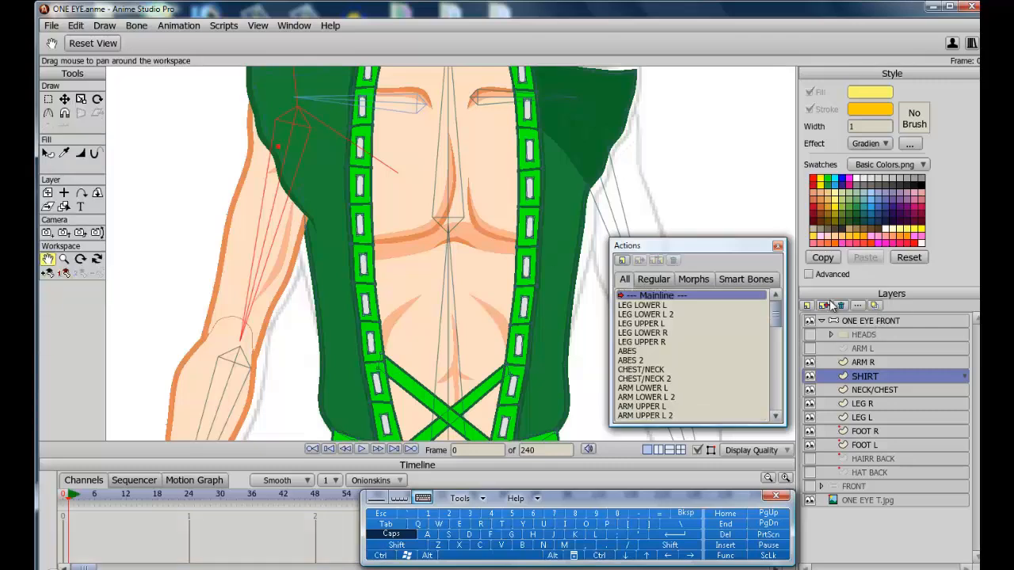
left_click(855, 320)
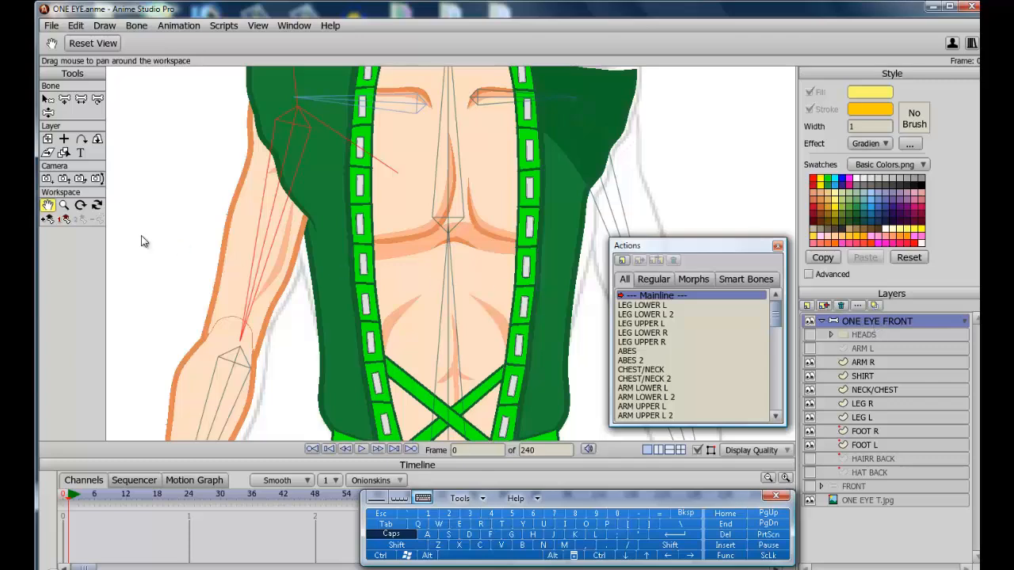
left_click(47, 219)
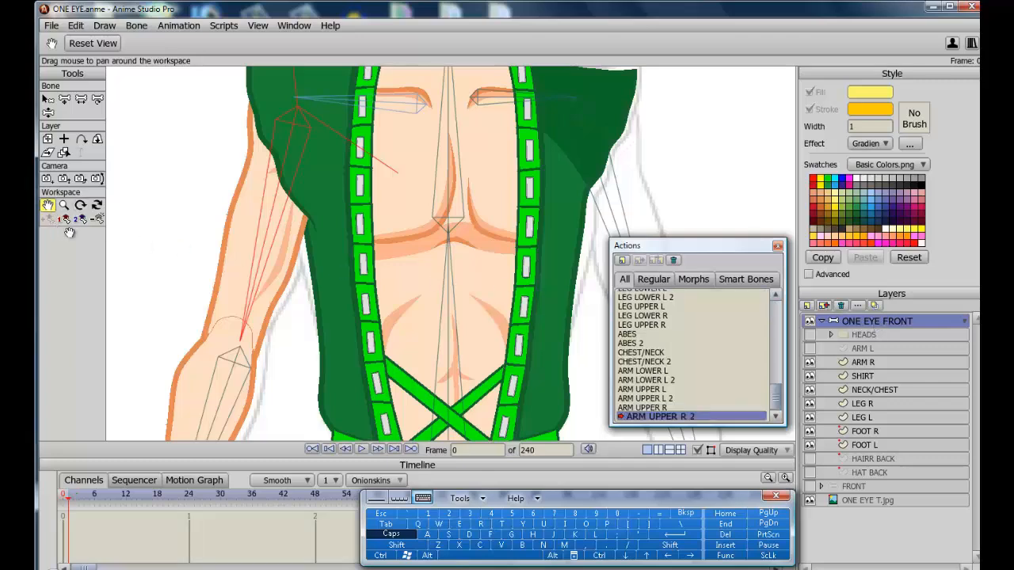
left_click(316, 496)
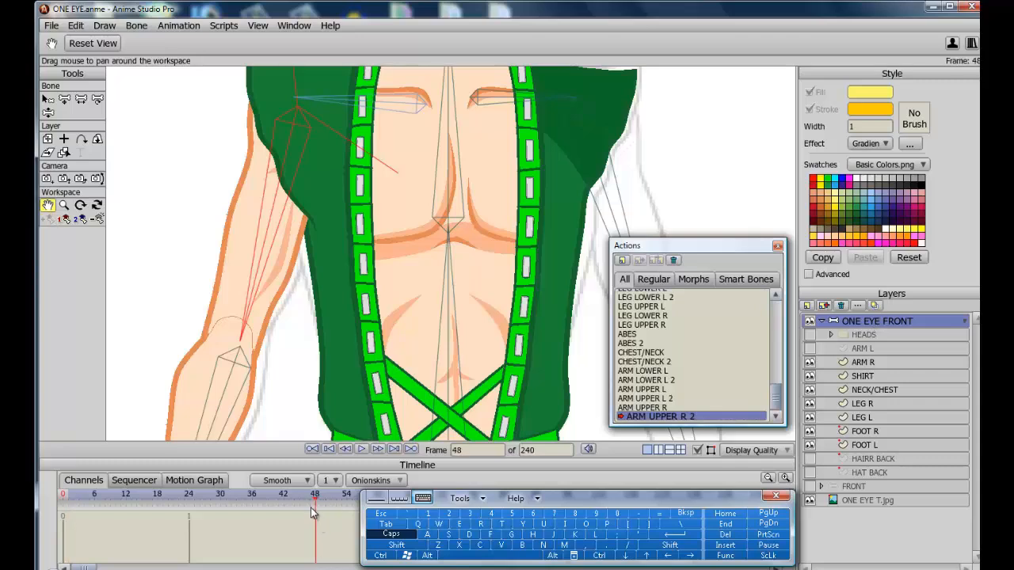
With Manipulate Bones, swing the right arm across the chest and select the ARM R layer.
left_click(50, 113)
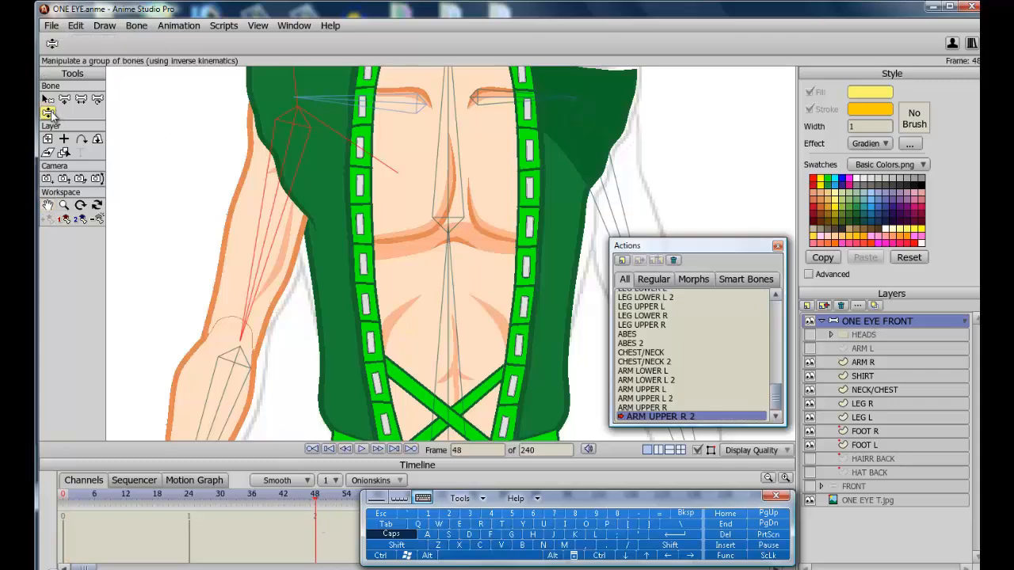
left_click_drag(266, 270, 563, 156)
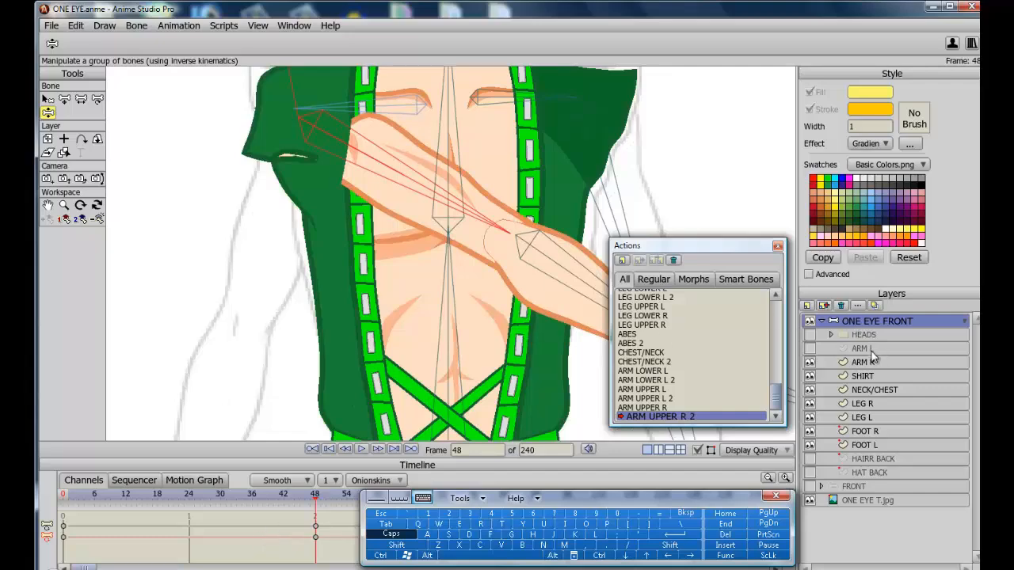
left_click(864, 362)
left_click(47, 259)
left_click_drag(211, 356, 225, 511)
Reshape the ARM R shoulder points to fit the arm folded across the chest.
left_click_drag(315, 493, 281, 493)
left_click(809, 362)
left_click(810, 376)
left_click(65, 99)
left_click_drag(277, 235, 264, 220)
left_click_drag(329, 316, 268, 269)
left_click_drag(310, 314, 261, 244)
left_click_drag(283, 314, 274, 291)
left_click_drag(287, 312, 353, 250)
left_click_drag(368, 290, 355, 320)
left_click_drag(324, 360, 326, 392)
left_click_drag(314, 335, 304, 336)
left_click_drag(296, 281, 299, 306)
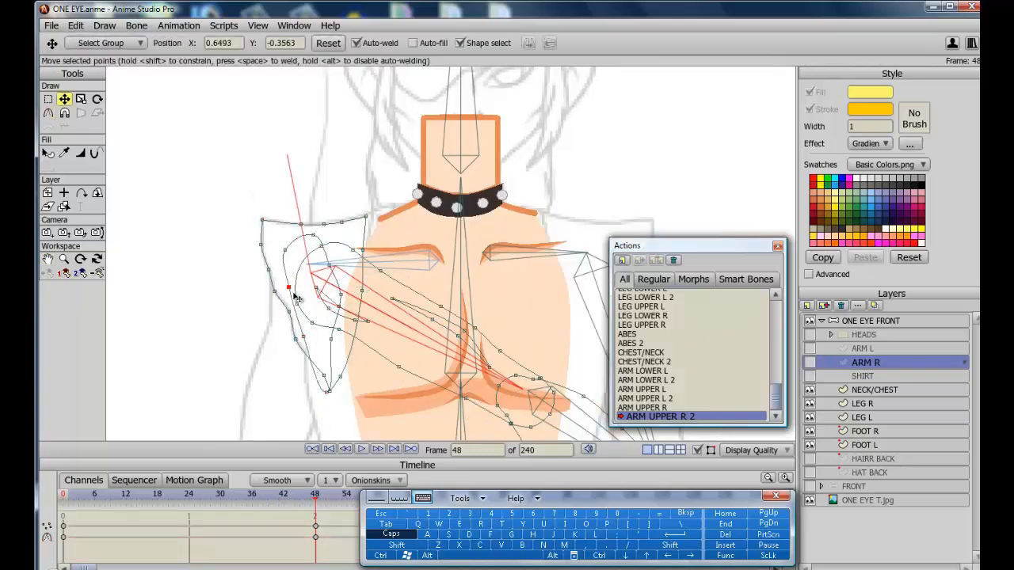
Continue refining ARM R outline points around the shoulder and upper arm of the folded pose.
left_click_drag(285, 250, 303, 282)
left_click_drag(341, 294, 355, 302)
left_click_drag(332, 339, 335, 354)
left_click_drag(322, 246, 307, 254)
left_click_drag(340, 377, 364, 255)
left_click_drag(362, 291, 365, 233)
left_click_drag(324, 376, 344, 268)
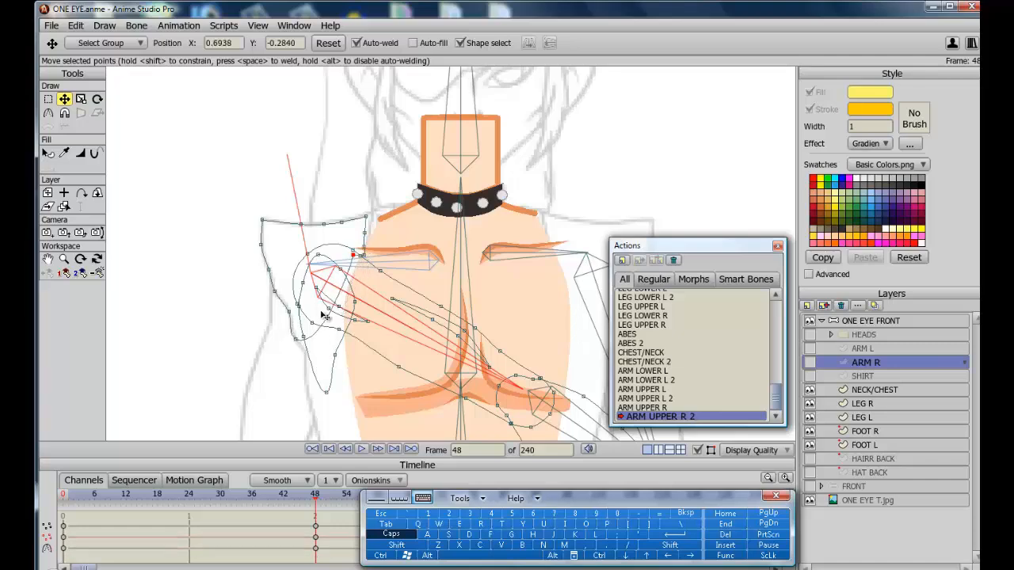
left_click_drag(296, 339, 323, 267)
left_click_drag(289, 311, 293, 273)
left_click_drag(269, 269, 277, 262)
left_click_drag(261, 245, 268, 253)
left_click_drag(263, 220, 265, 235)
Select the SHIRT layer and adjust its sleeve points around the folded right arm's shoulder.
left_click(810, 376)
left_click(865, 377)
Show the HEADS layer to check the folded arm pose and nudge an ARM R point at the chest.
left_click(810, 376)
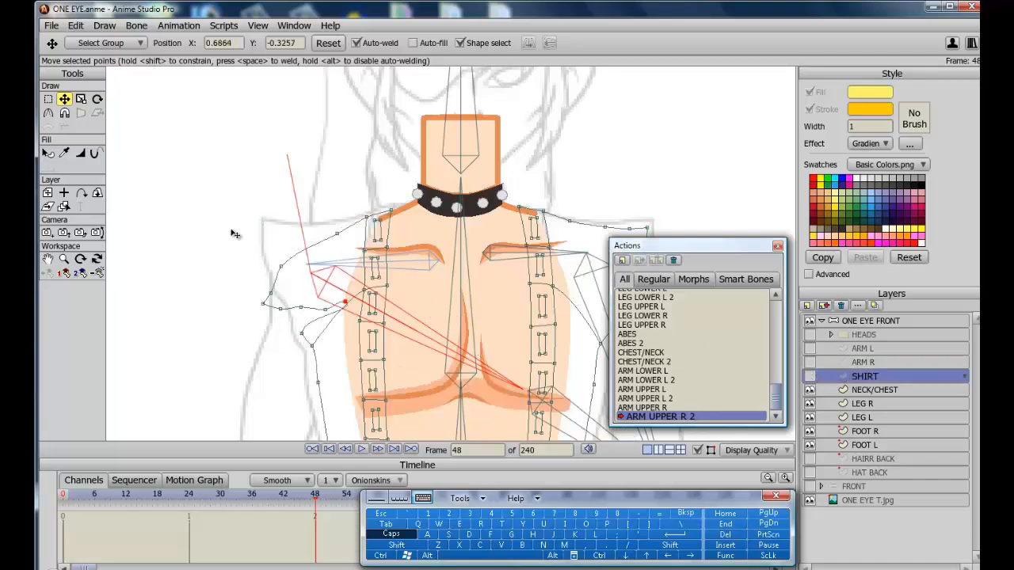
left_click(810, 362)
left_click(306, 336)
left_click_drag(301, 336, 285, 297)
left_click_drag(279, 312, 276, 285)
left_click_drag(305, 354, 303, 350)
left_click(809, 376)
left_click(810, 335)
left_click(864, 335)
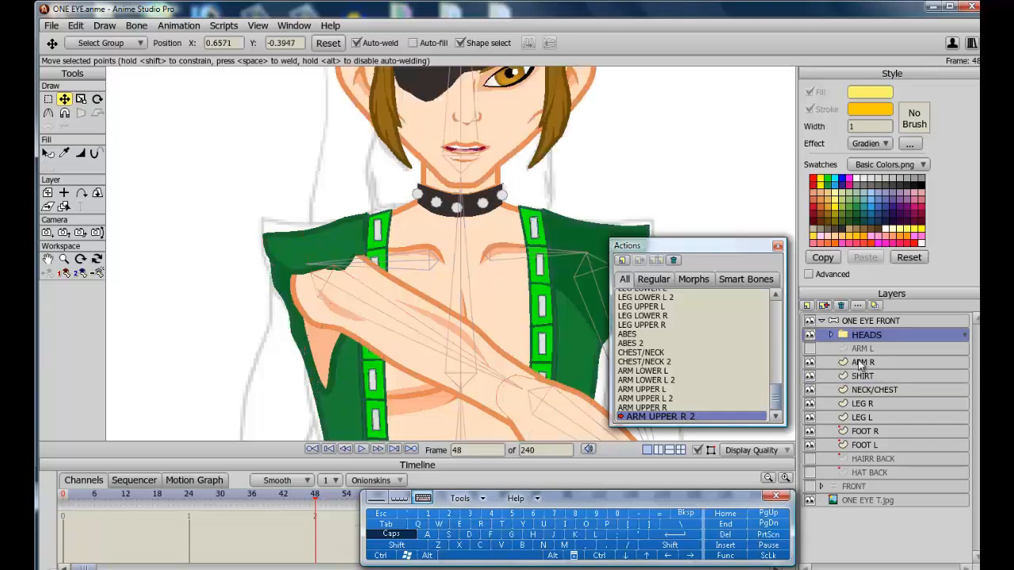
left_click(810, 335)
left_click(865, 363)
left_click(81, 153)
left_click(65, 99)
left_click_drag(456, 303, 453, 308)
scroll(434, 321, "down", 4)
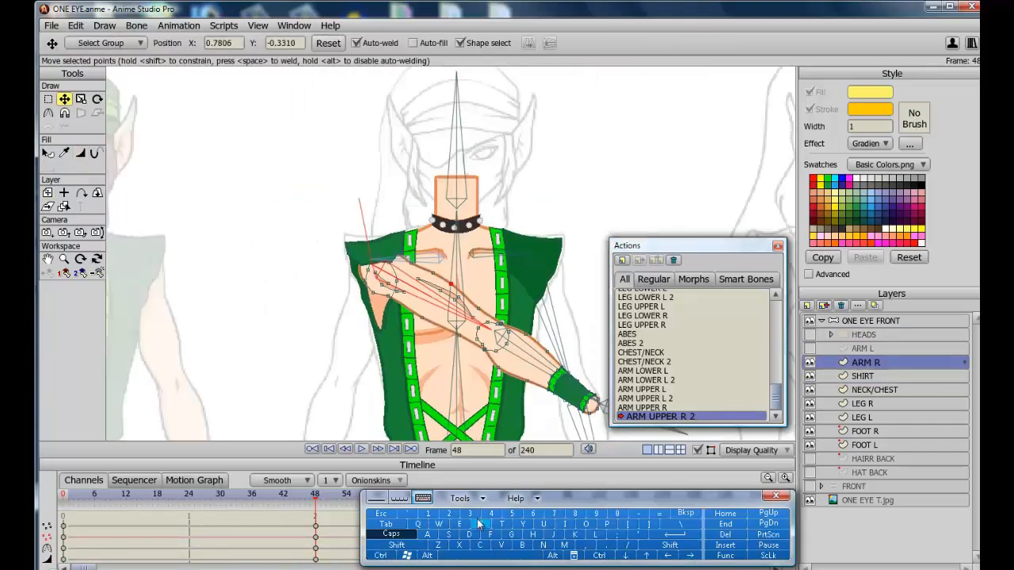
Move an ARM R shoulder point at frame 24 of the ARM UPPER R 2 action.
left_click(188, 495)
scroll(238, 325, "up", 7)
scroll(222, 321, "down", 1)
left_click(81, 153)
left_click_drag(206, 331, 229, 323)
key("t")
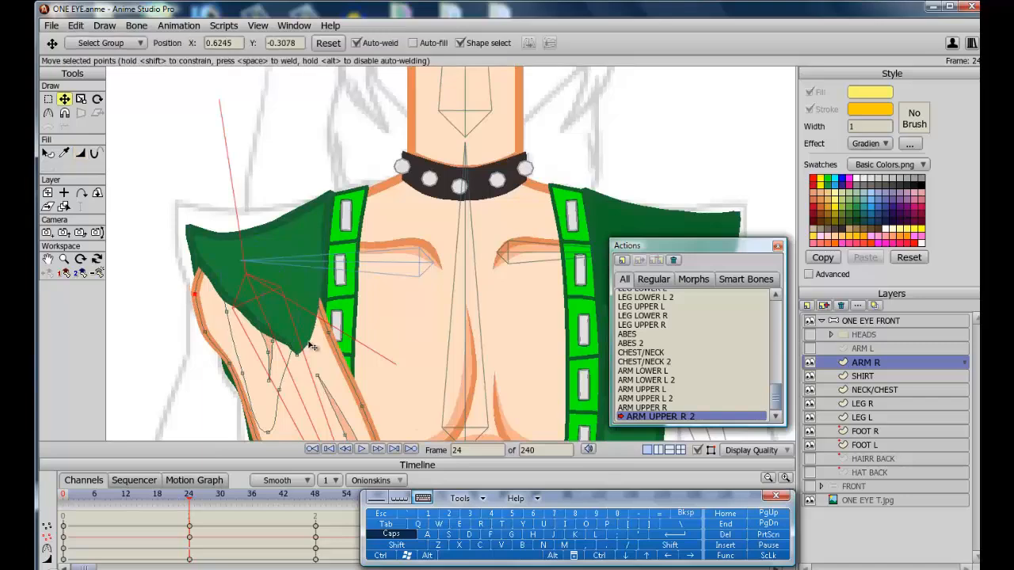
Adjust ARM R and SHIRT shoulder points at the in-between frames of the ARM UPPER R 2 action.
left_click(810, 376)
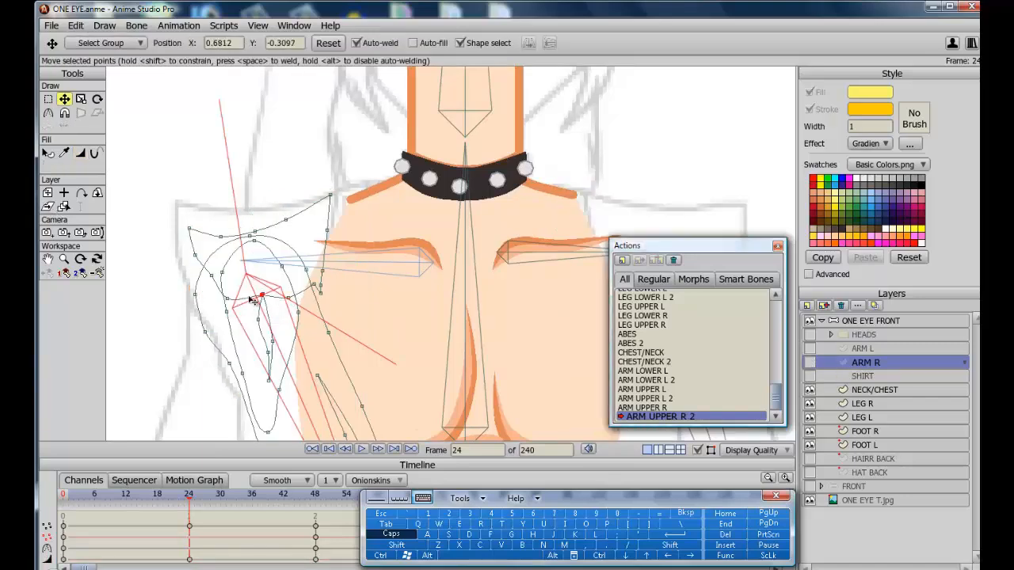
left_click(810, 376)
left_click(156, 494)
left_click_drag(314, 332, 311, 337)
left_click_drag(157, 496, 189, 499)
left_click(865, 376)
left_click_drag(207, 339, 219, 327)
left_click_drag(191, 505, 316, 502)
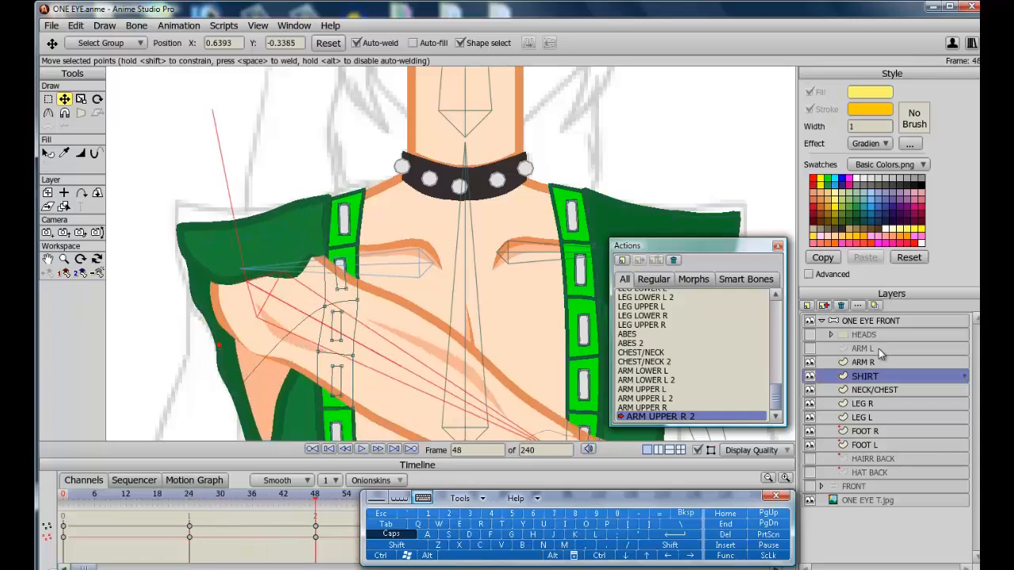
Refine ARM R and SHIRT shoulder points at frame 48 of the folded arm action.
left_click(865, 363)
left_click(810, 376)
left_click_drag(207, 263, 213, 268)
left_click(809, 376)
mouse_move(315, 498)
left_mouse_down()
mouse_move(63, 498)
mouse_move(317, 503)
left_mouse_up()
left_click(865, 376)
scroll(80, 394, "down", 4)
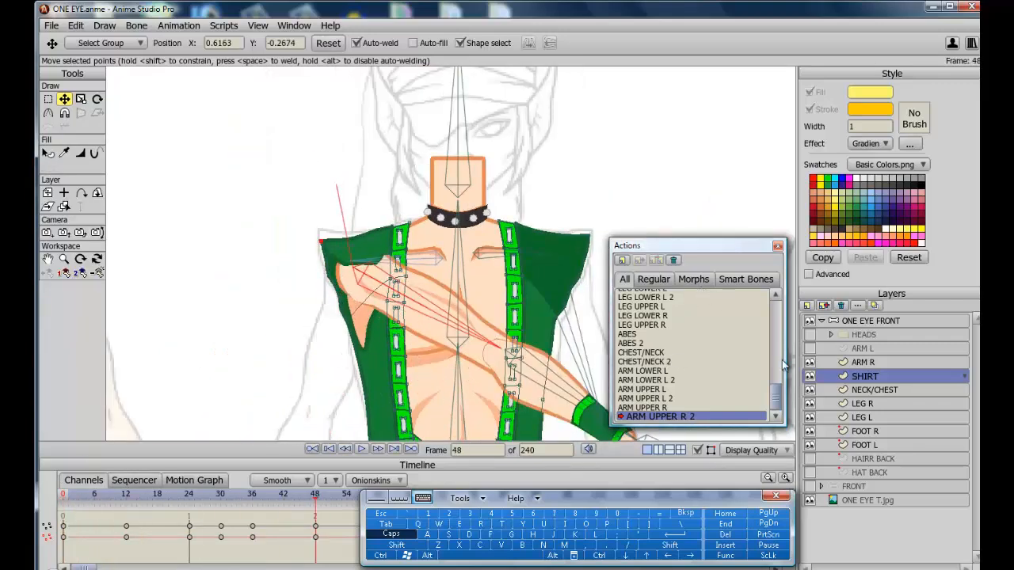
Return to the Mainline and set the SHOULDER R bone's maximum angle constraint to 0 degrees.
left_click_drag(778, 400, 779, 289)
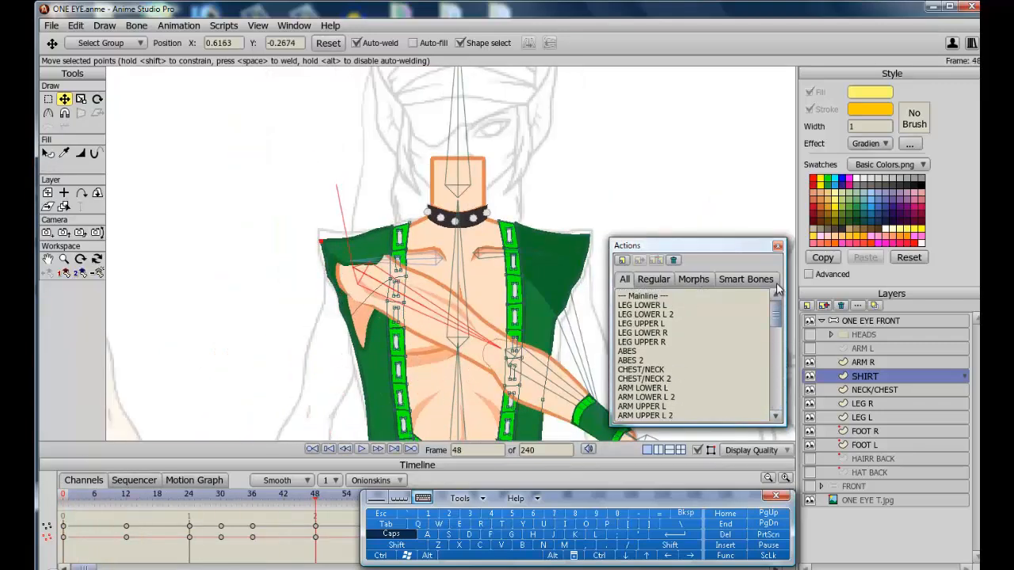
double_click(648, 298)
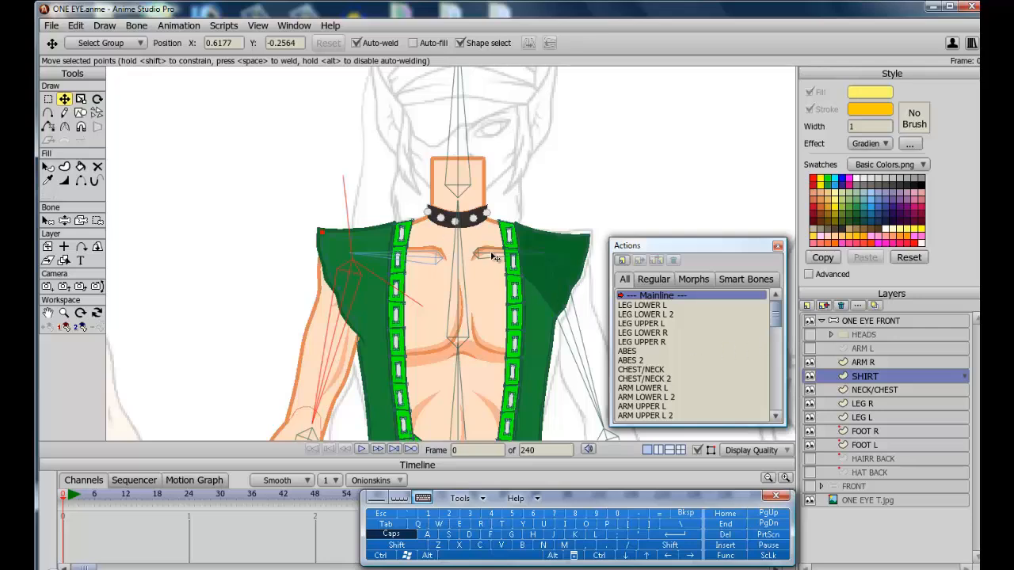
left_click(846, 323)
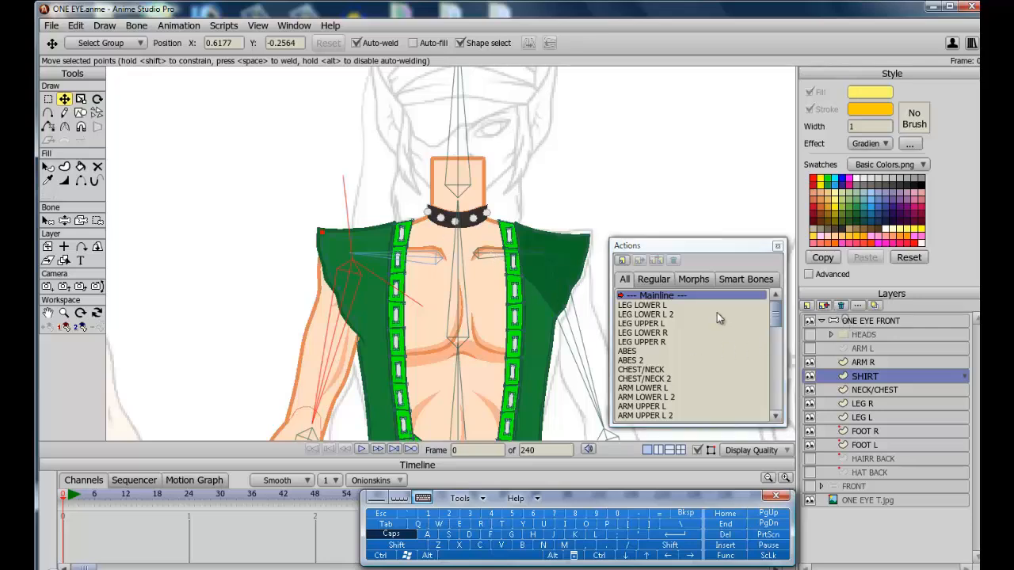
left_click(422, 263)
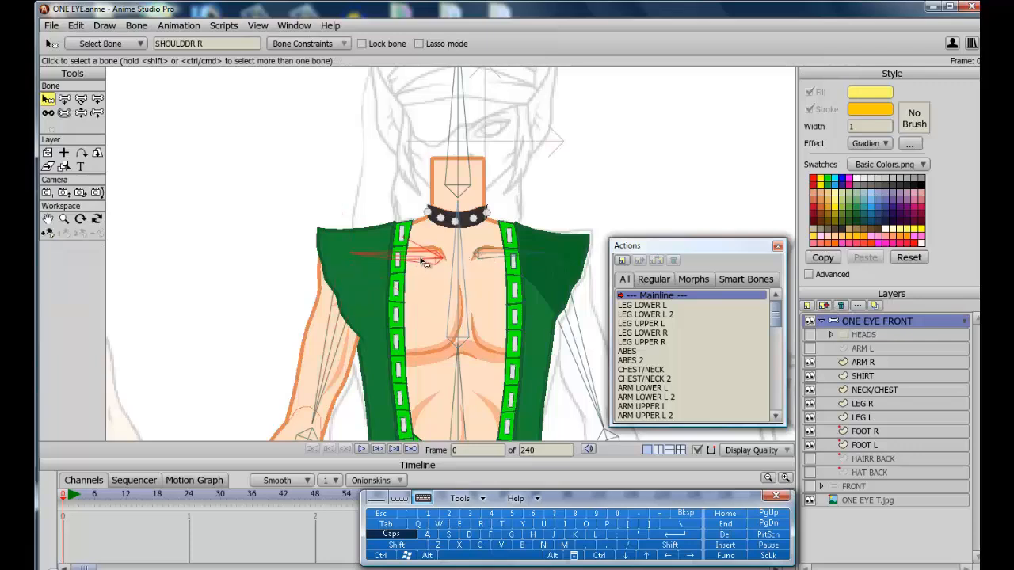
left_click(312, 45)
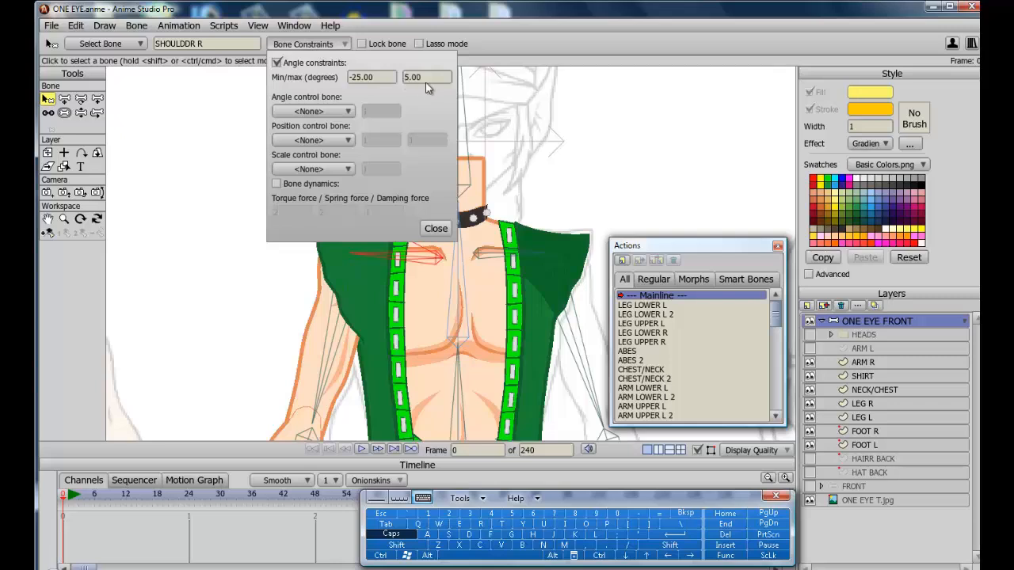
left_click(617, 514)
left_click(686, 539)
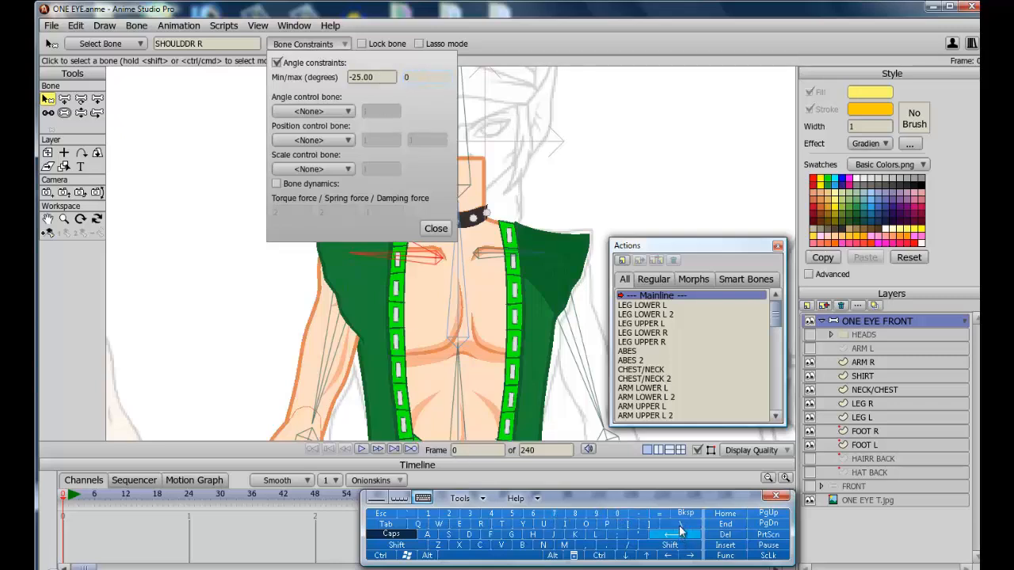
left_click(435, 228)
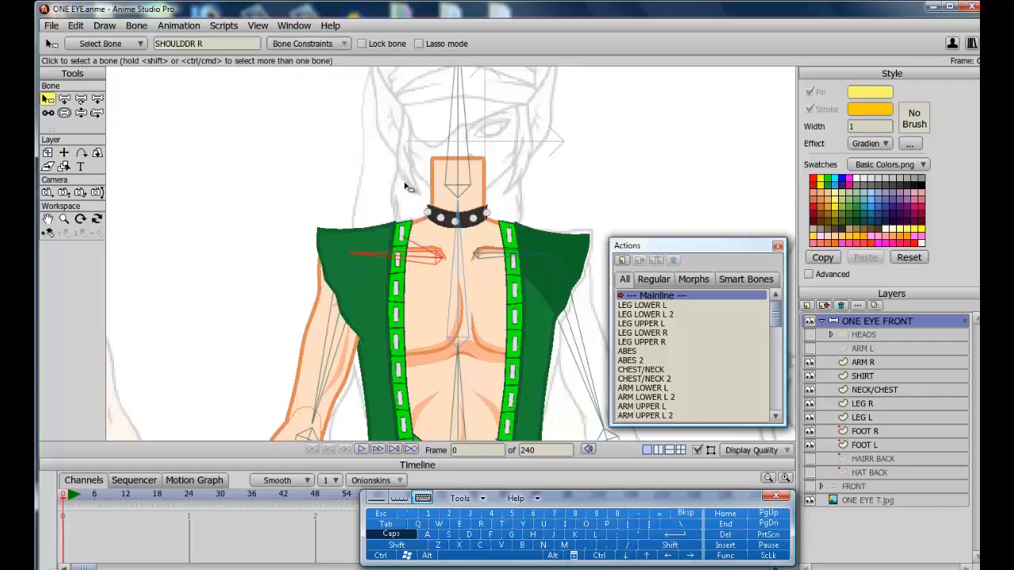
Raise the right arm with Manipulate Bones to test the shoulder constraint.
left_click(80, 113)
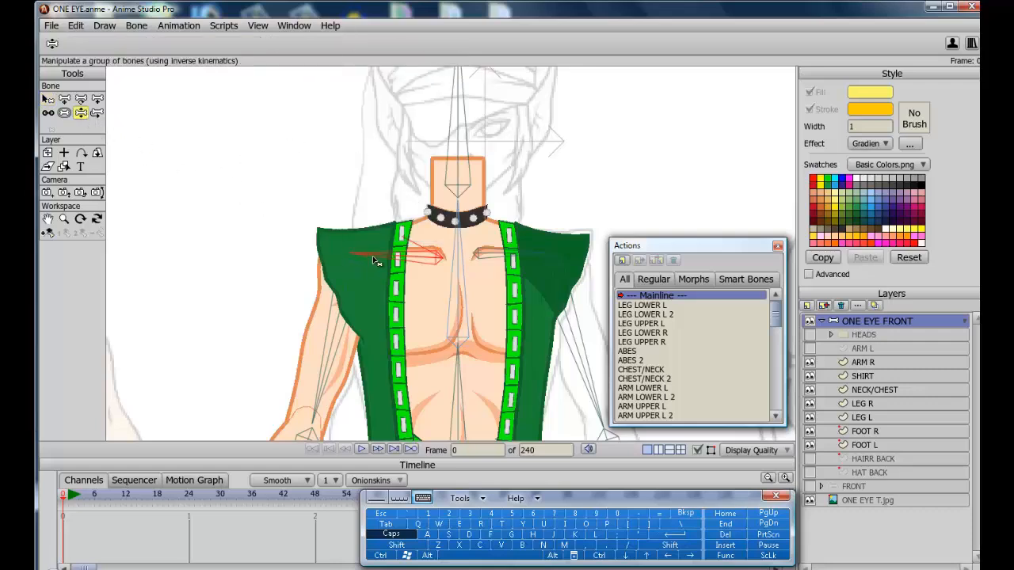
left_click_drag(336, 315, 181, 54)
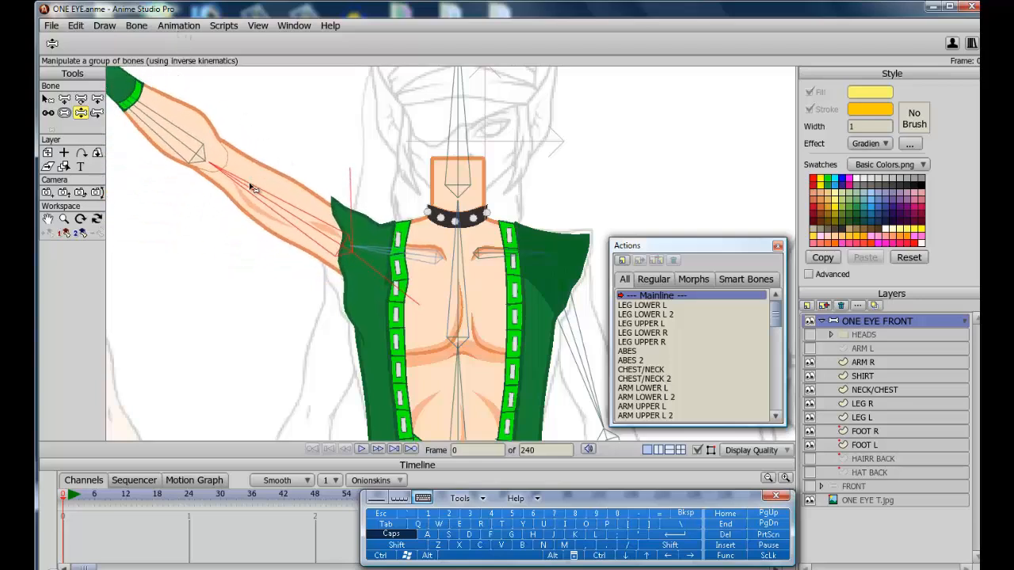
left_click_drag(261, 199, 338, 223)
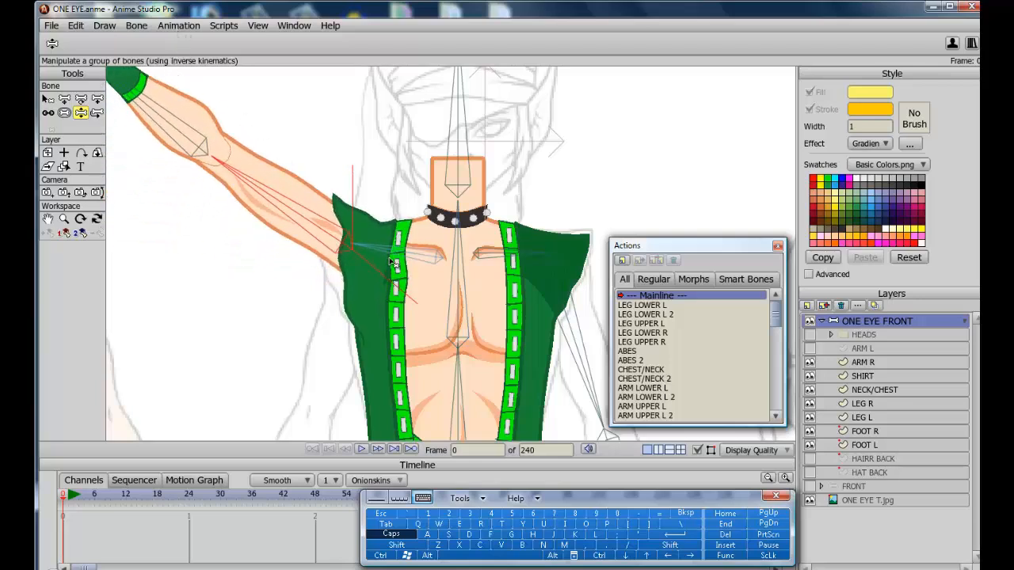
Open the ARM UPPER R action and adjust an ARM R armpit point at frame 36.
left_click(654, 407)
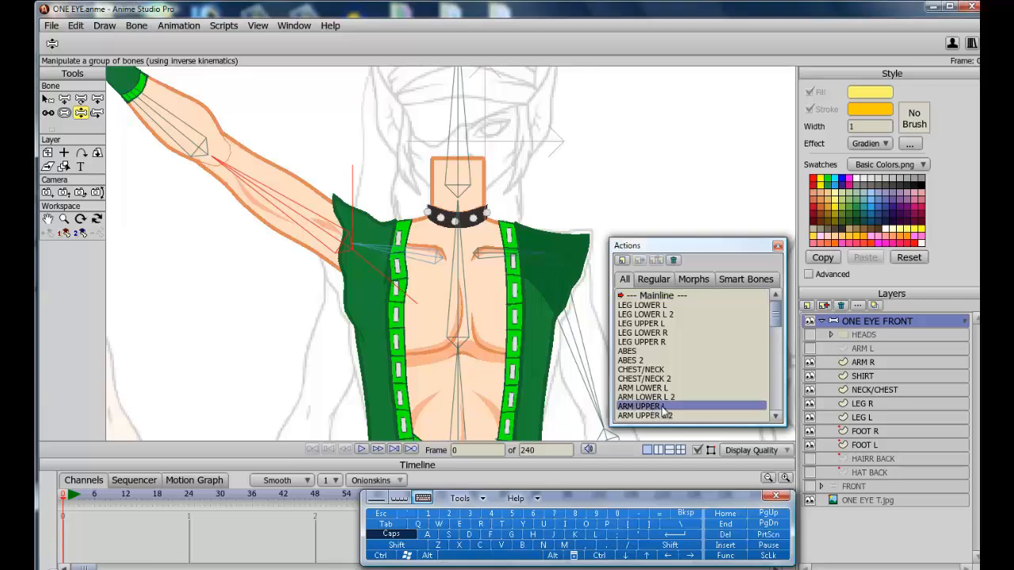
left_click_drag(779, 320, 756, 452)
double_click(652, 408)
left_click(862, 377)
left_click_drag(63, 495, 252, 494)
left_click(865, 363)
left_click(64, 259)
left_click_drag(357, 253, 428, 254)
left_click(64, 99)
left_click(810, 376)
left_click(810, 363)
left_click(810, 363)
left_click(810, 376)
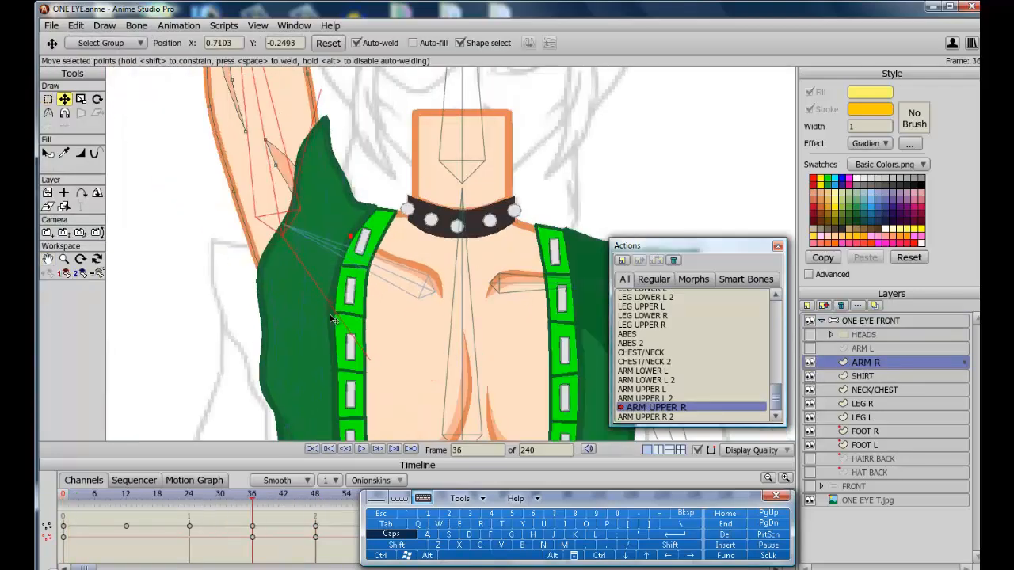
left_click_drag(333, 288, 333, 301)
Scrub through the ARM UPPER R action to review the raised arm and shirt shapes.
left_click(860, 378)
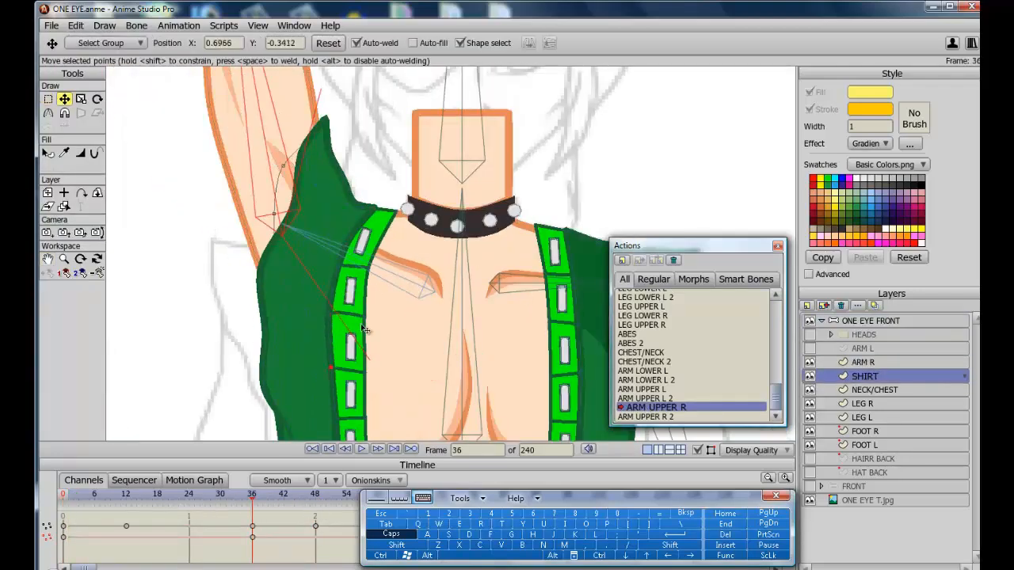
left_click(866, 363)
left_click_drag(304, 500, 130, 504)
left_click(334, 322)
left_click_drag(269, 505, 95, 505)
scroll(323, 276, "down", 3)
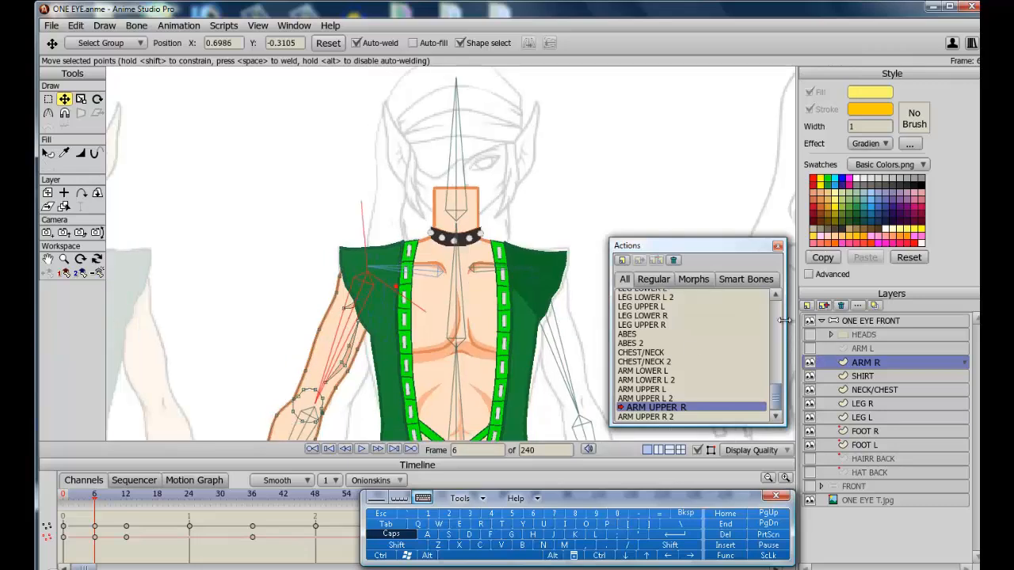
Return to the Mainline and show the ARM L and HEADS layers.
scroll(650, 296, "up", 1)
left_click(645, 296)
double_click(645, 296)
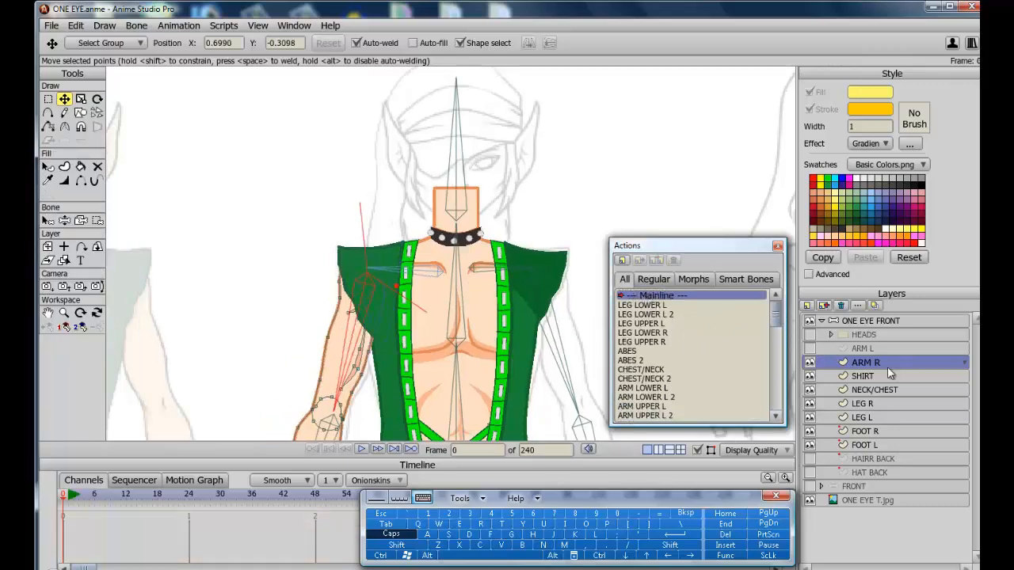
left_click(810, 349)
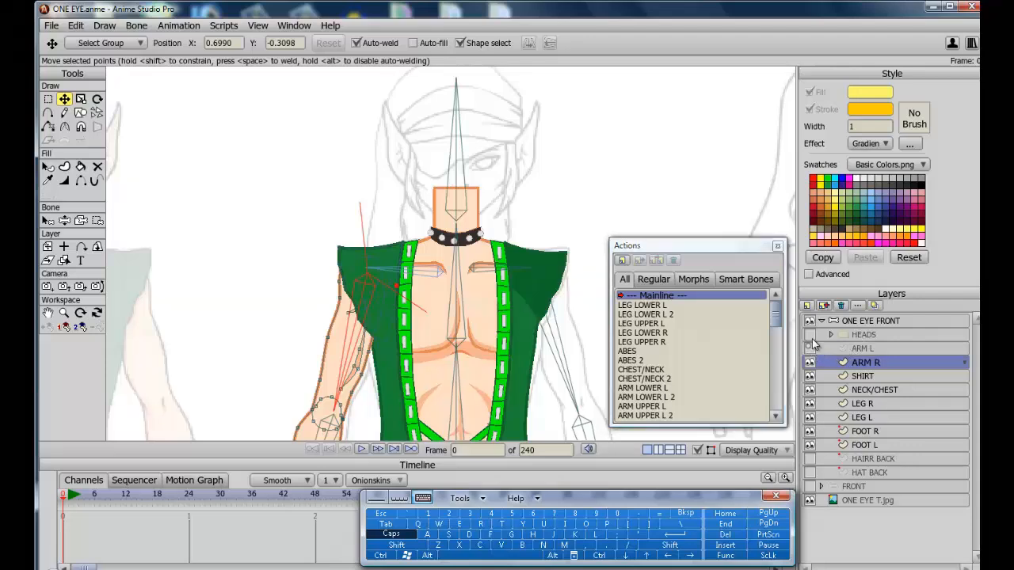
left_click(810, 334)
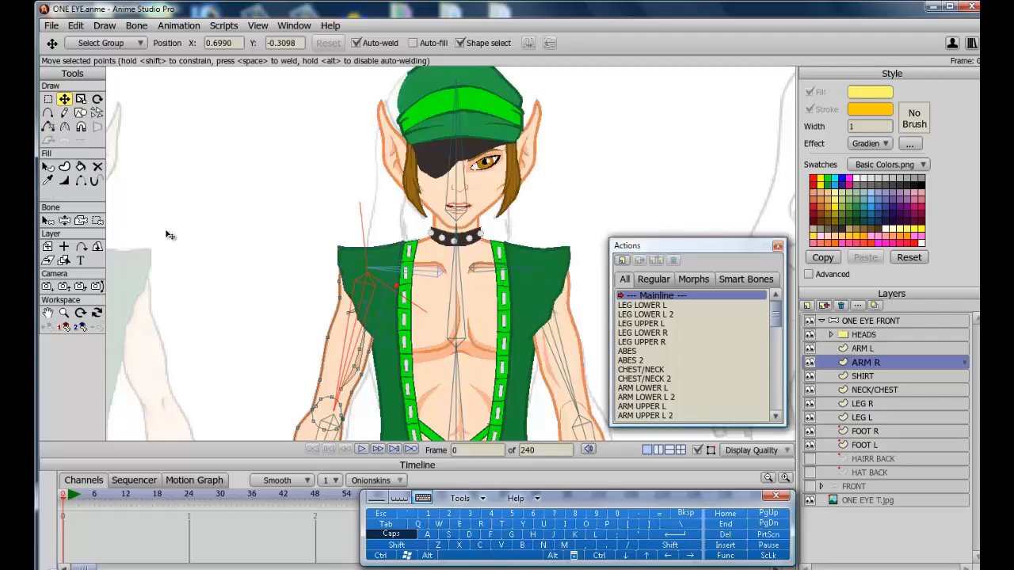
Test-pose both arms with Manipulate Bones.
left_click(65, 221)
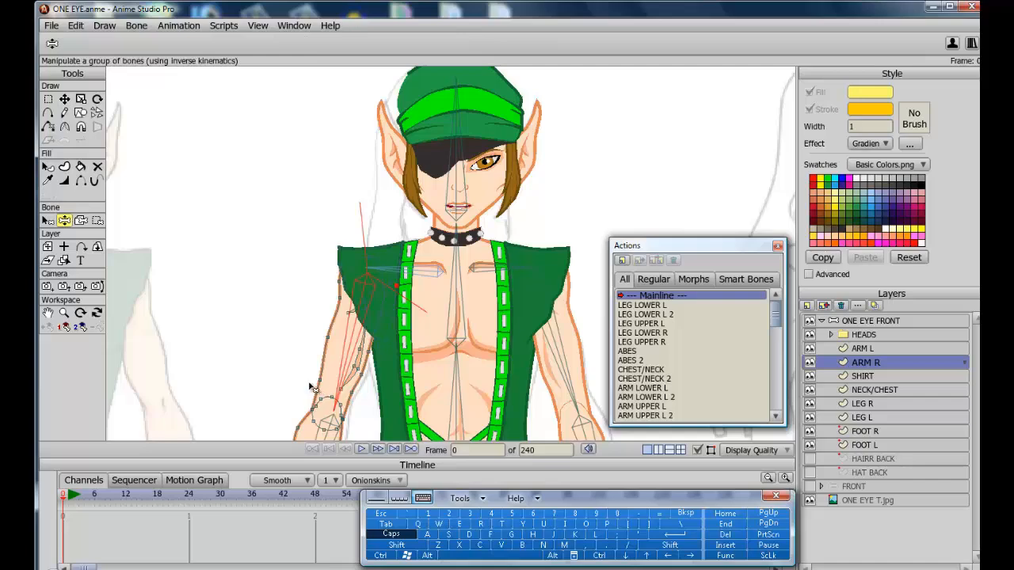
left_click_drag(311, 387, 483, 371)
left_click_drag(532, 400, 333, 373)
left_click_drag(564, 371, 573, 400)
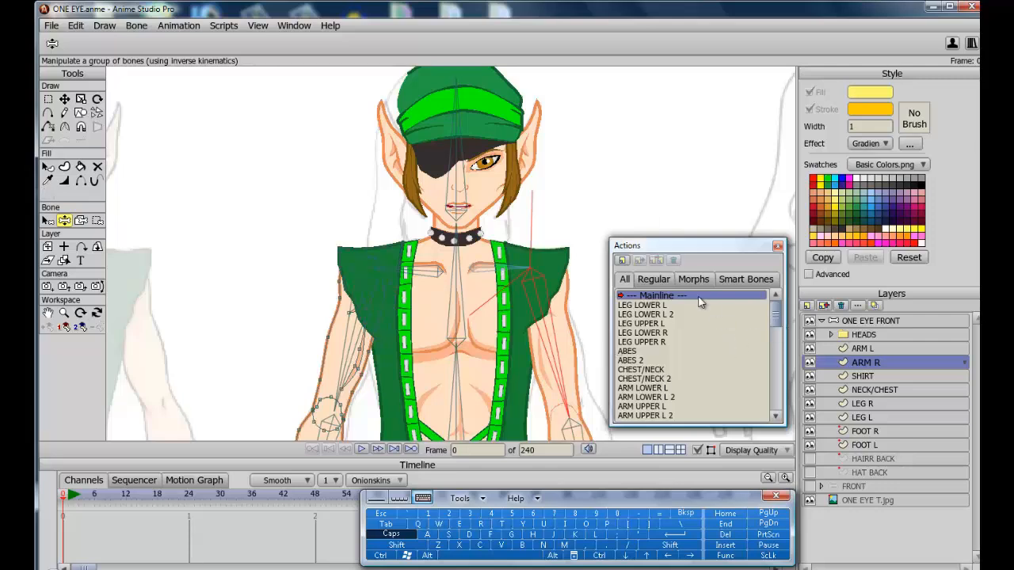
Select the SHOULDER L bone and add a smart bone action for it.
left_click(854, 322)
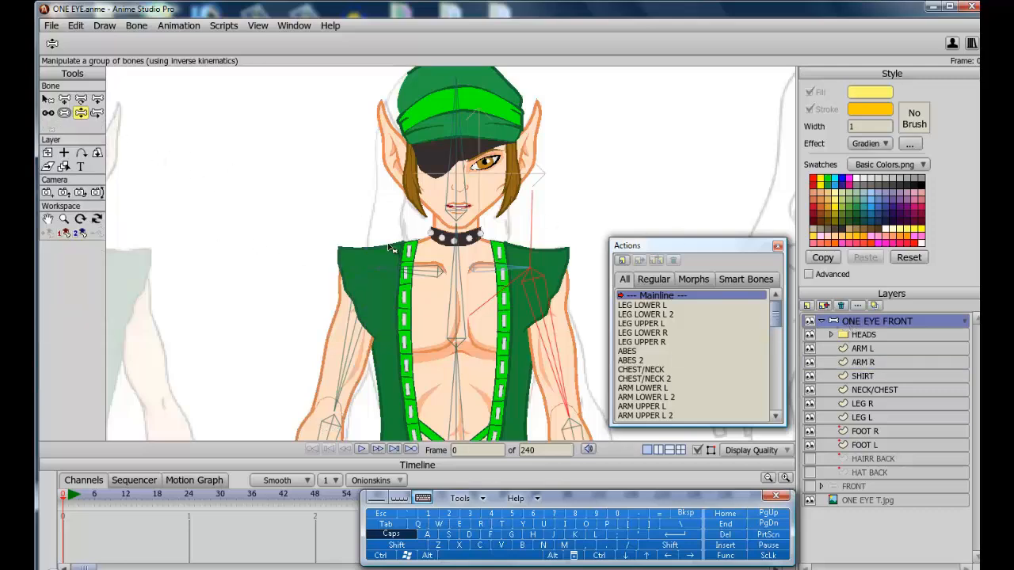
left_click(48, 98)
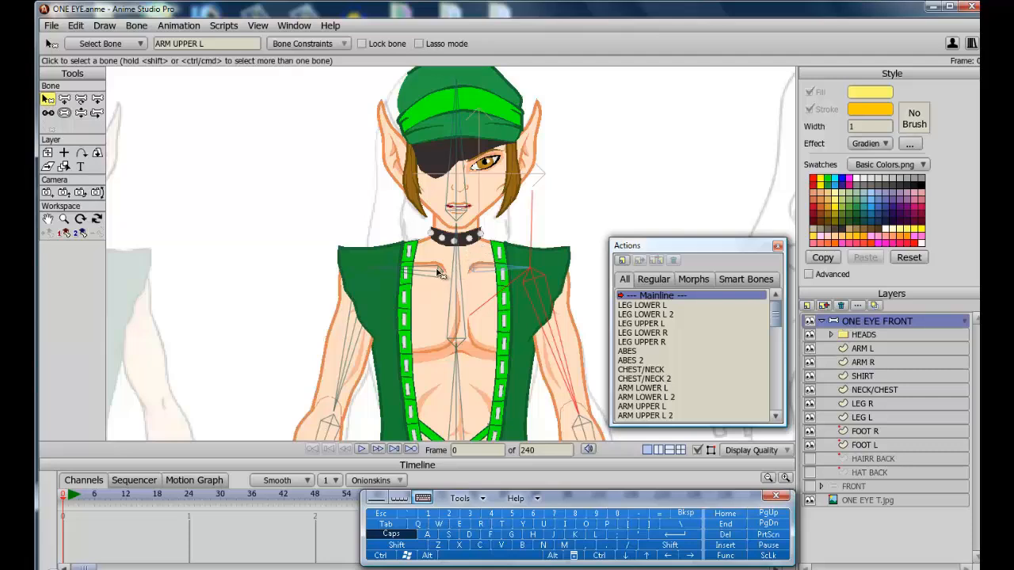
left_click(489, 271)
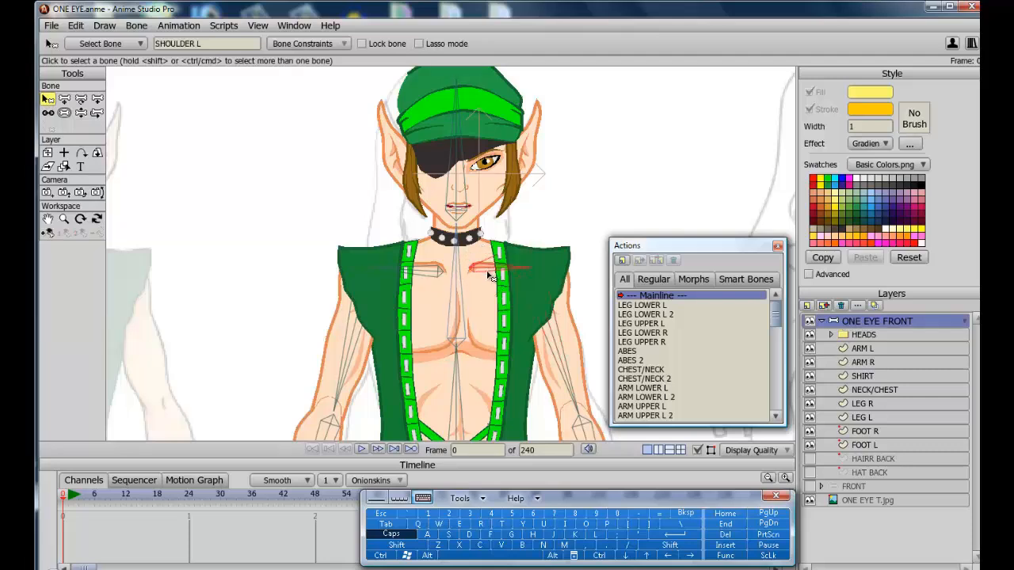
left_click(50, 236)
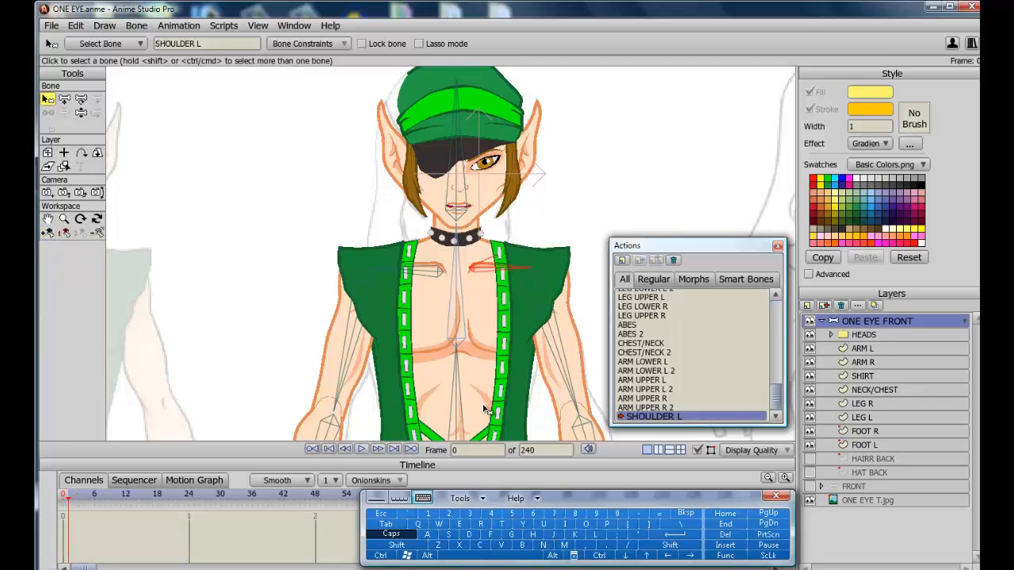
Raise the SHOULDER L bone at frame 48 of its action.
left_click(316, 500)
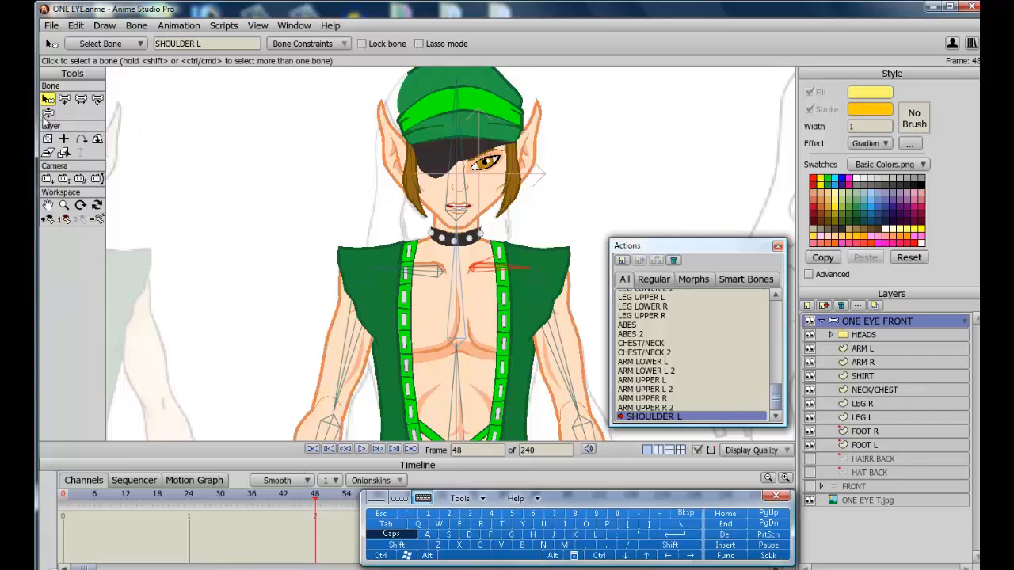
left_click(48, 113)
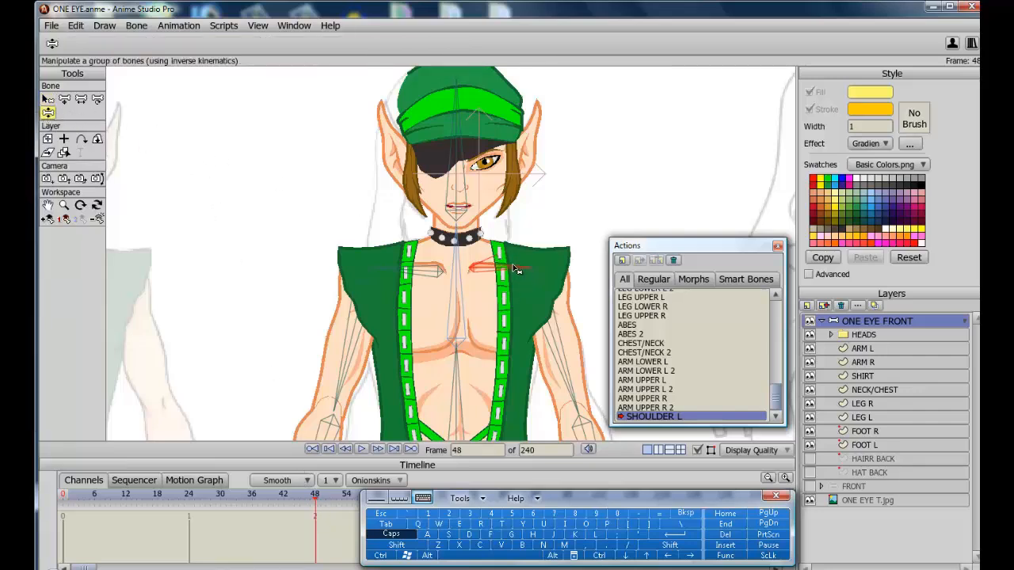
left_click_drag(515, 269, 506, 239)
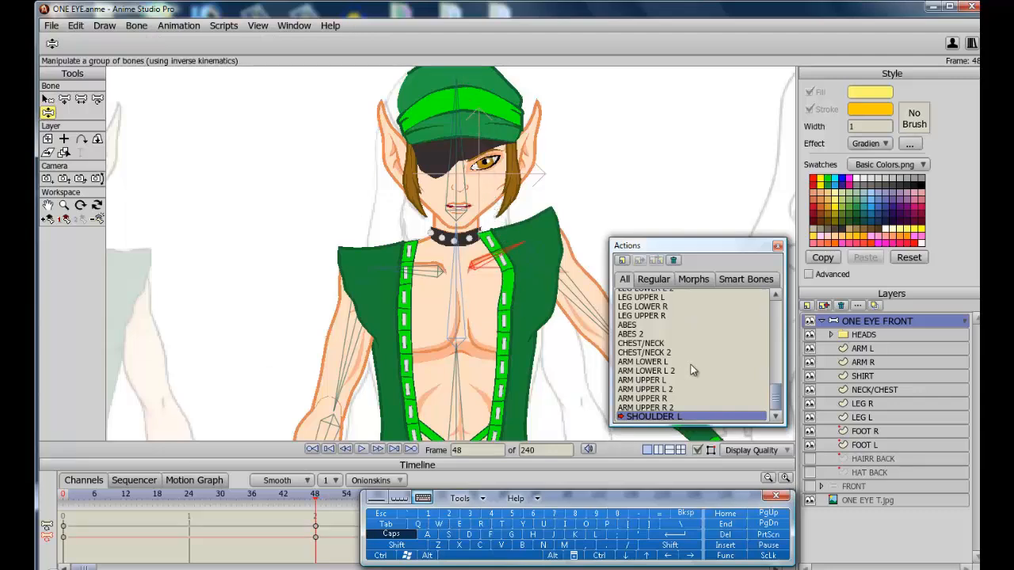
Reshape the SHIRT's left shoulder points to follow the raised shoulder at frame 48.
double_click(877, 375)
left_click(658, 487)
left_click(863, 348)
scroll(451, 254, "up", 5)
left_click(864, 377)
left_click(810, 349)
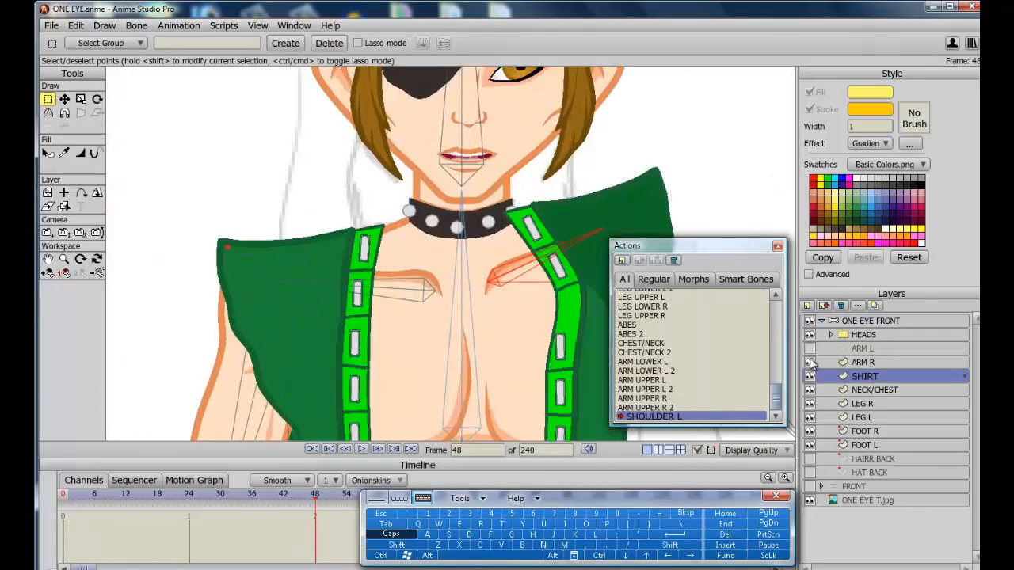
left_click(65, 99)
left_click(809, 376)
left_click_drag(549, 296, 547, 314)
left_click_drag(561, 274, 577, 316)
left_click(536, 259)
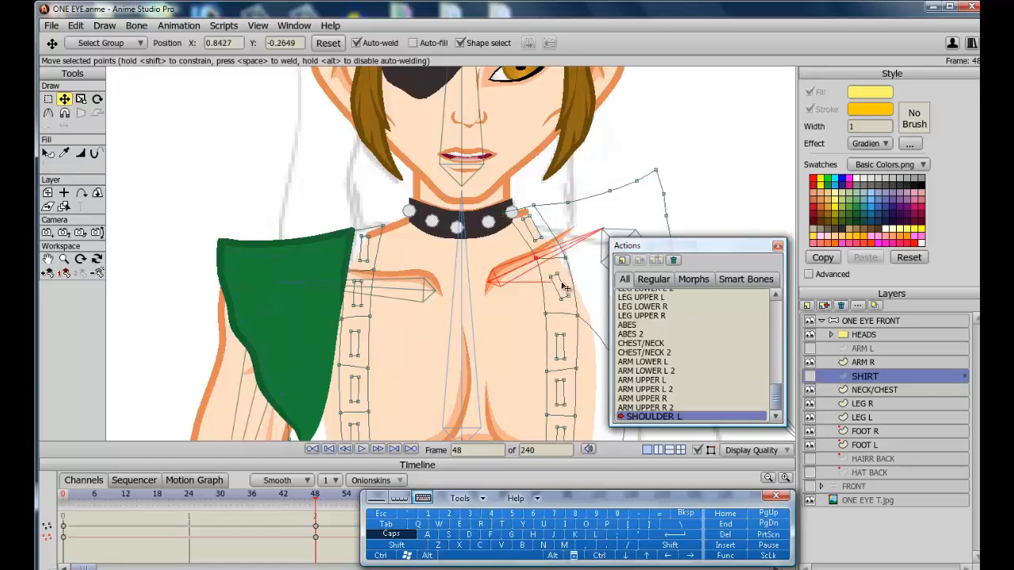
left_click(563, 287)
left_click(97, 99)
left_click_drag(584, 273, 586, 290)
left_click(65, 99)
left_click_drag(562, 347, 563, 343)
Show and select the ARM L layer and scroll the action list back to the top.
left_click(810, 348)
left_click(809, 376)
left_click(865, 348)
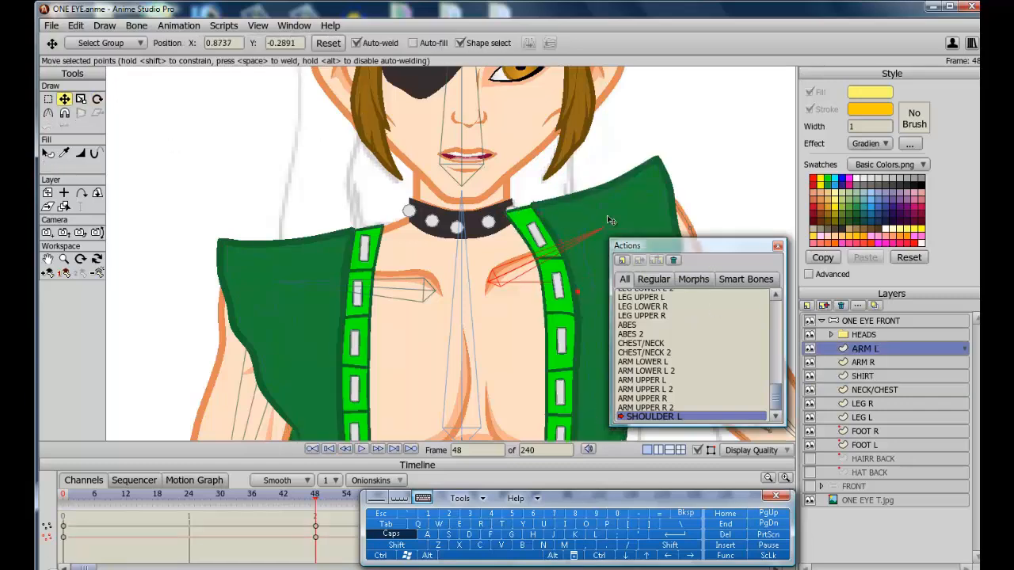
scroll(531, 264, "down", 4)
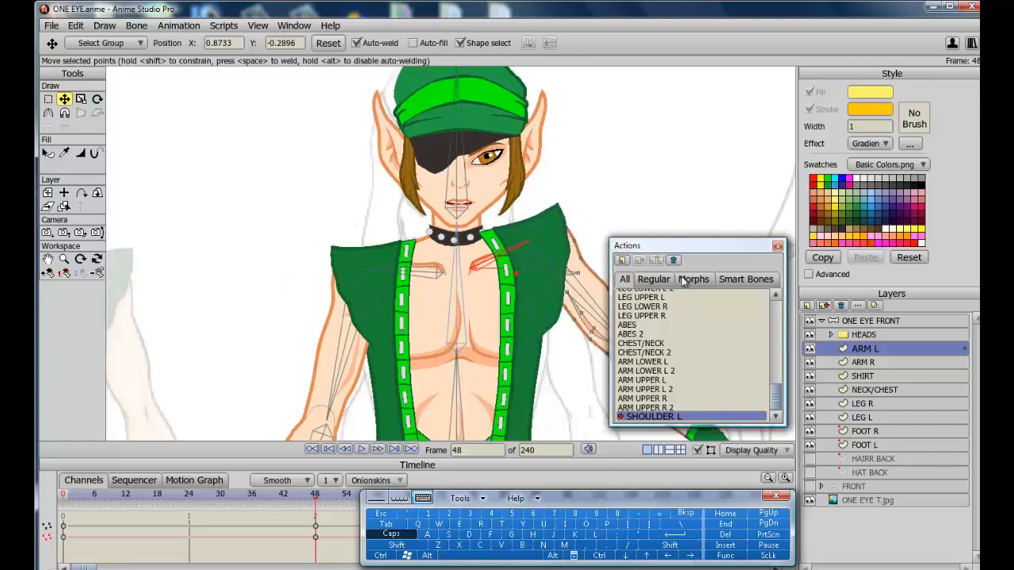
left_click(777, 318)
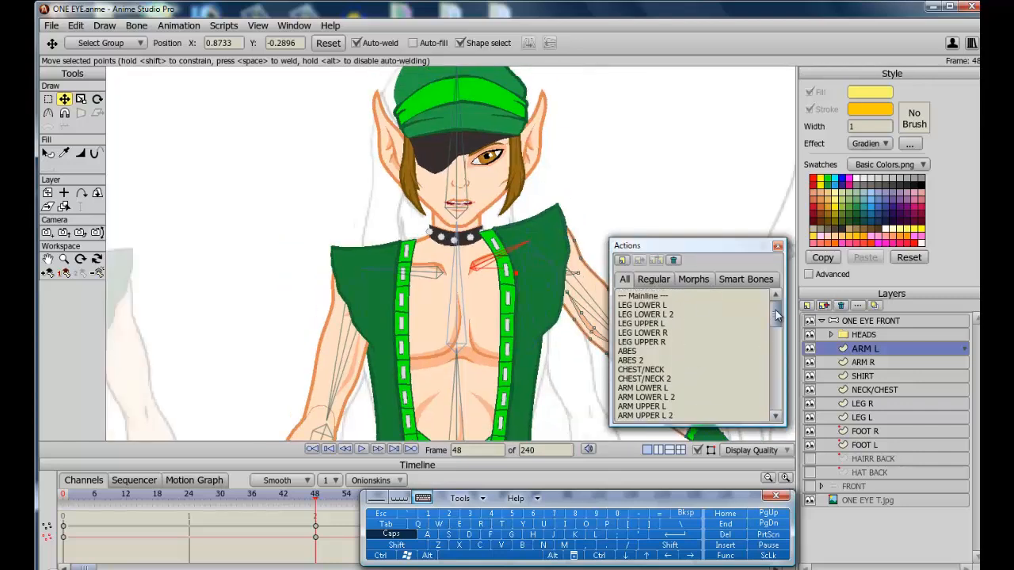
Return to the Mainline and raise the SHOULDER L bone to test the shirt's correction.
double_click(652, 296)
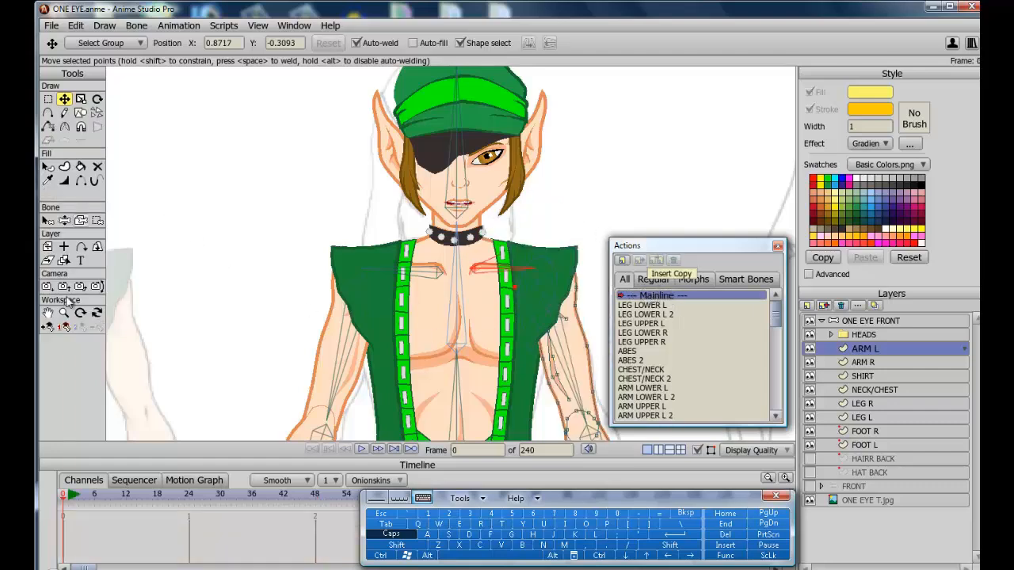
left_click(65, 221)
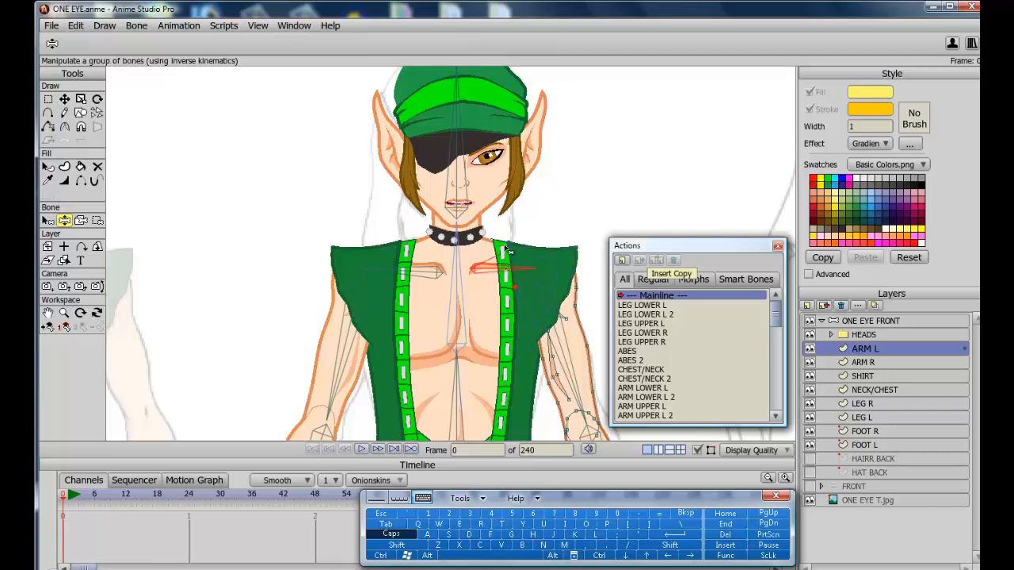
left_click_drag(509, 251, 494, 207)
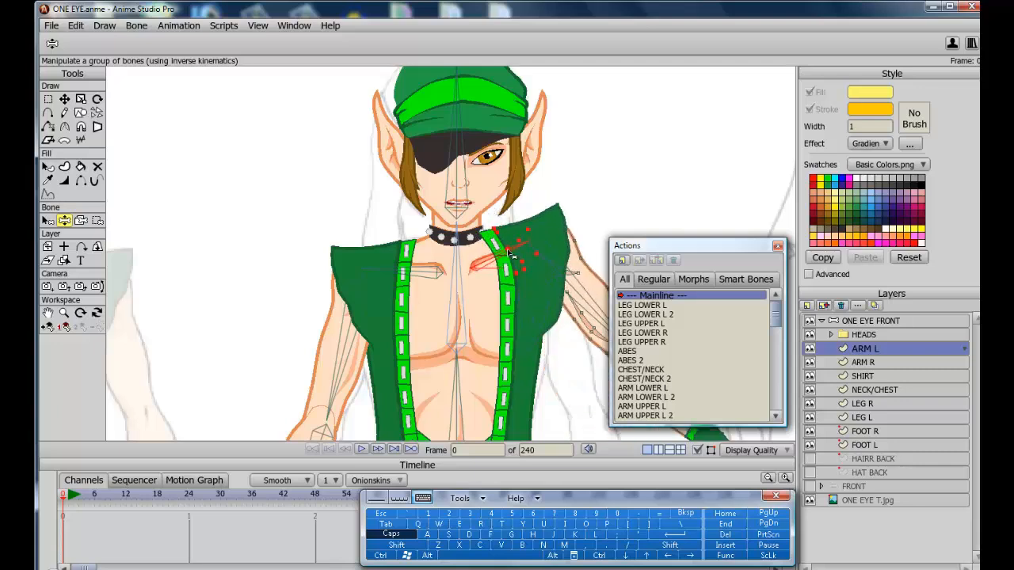
Reopen the SHOULDER L action at frame 48 and nudge the SHIRT's left shoulder points outward.
left_click_drag(779, 323, 773, 428)
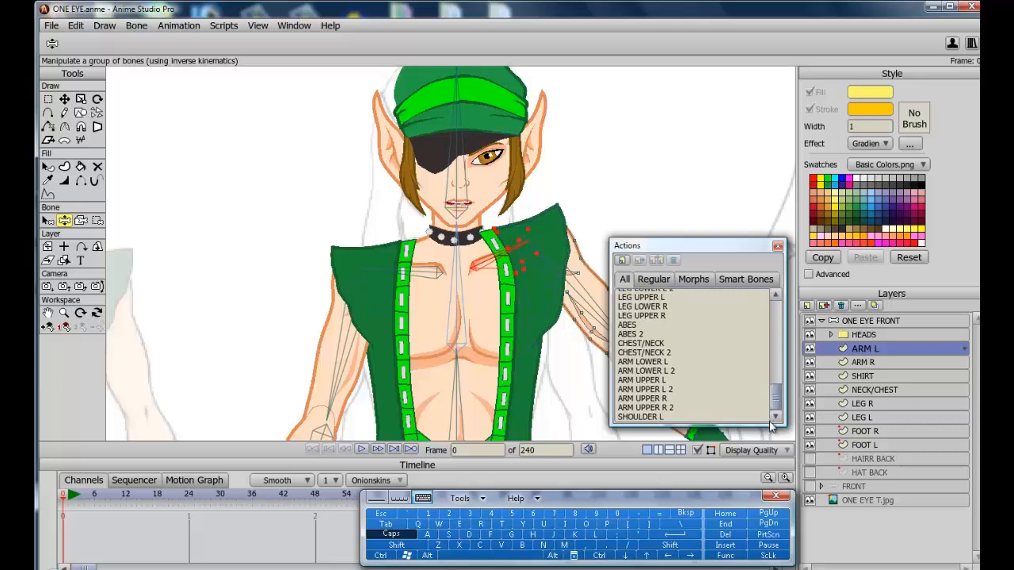
left_click(651, 417)
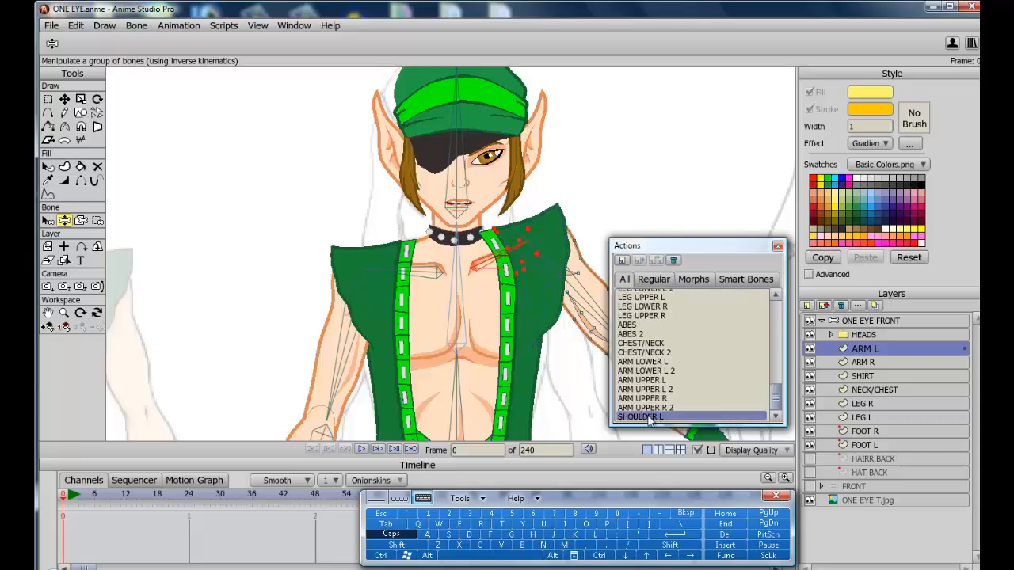
double_click(648, 415)
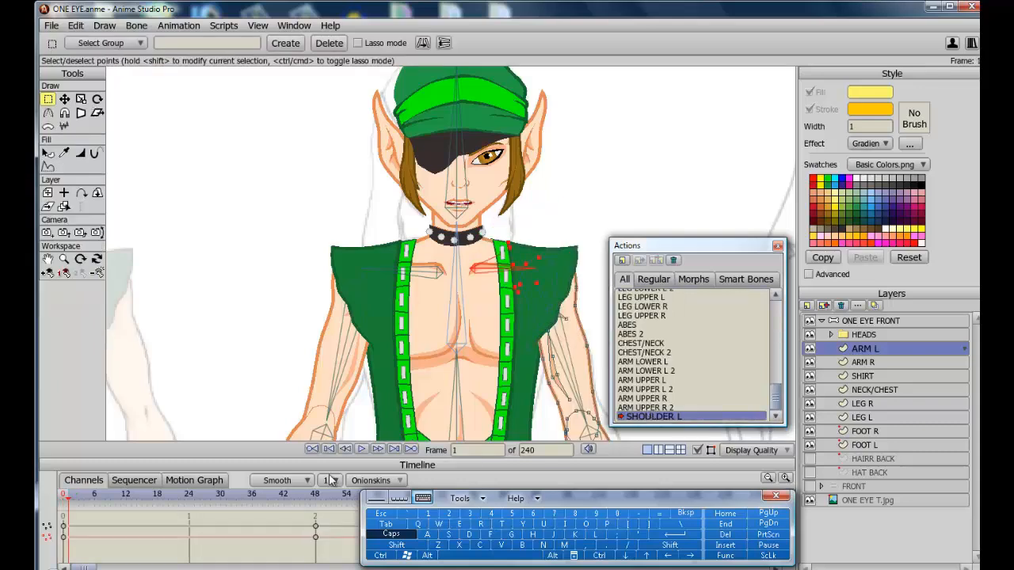
left_click(317, 496)
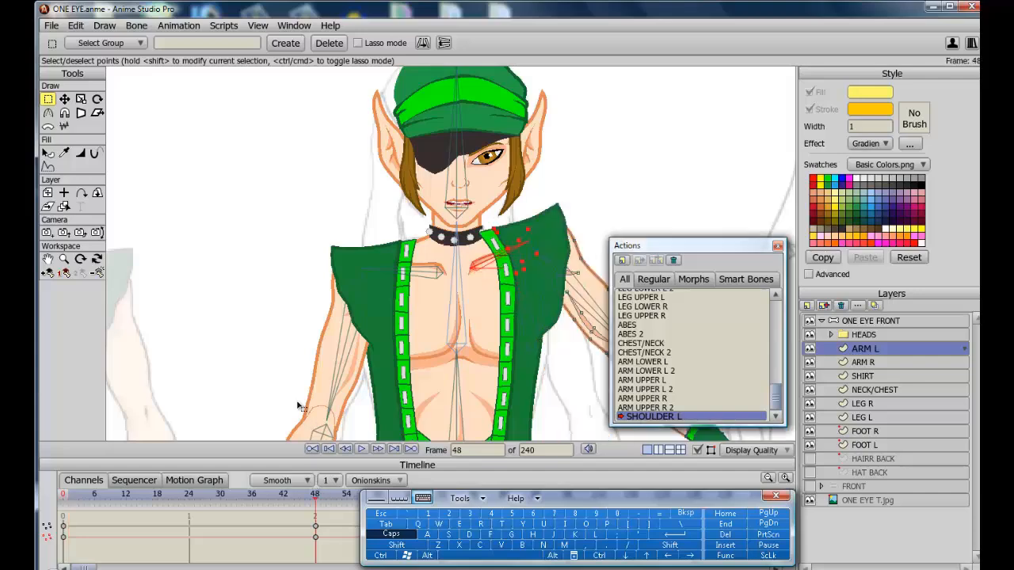
scroll(298, 405, "up", 6)
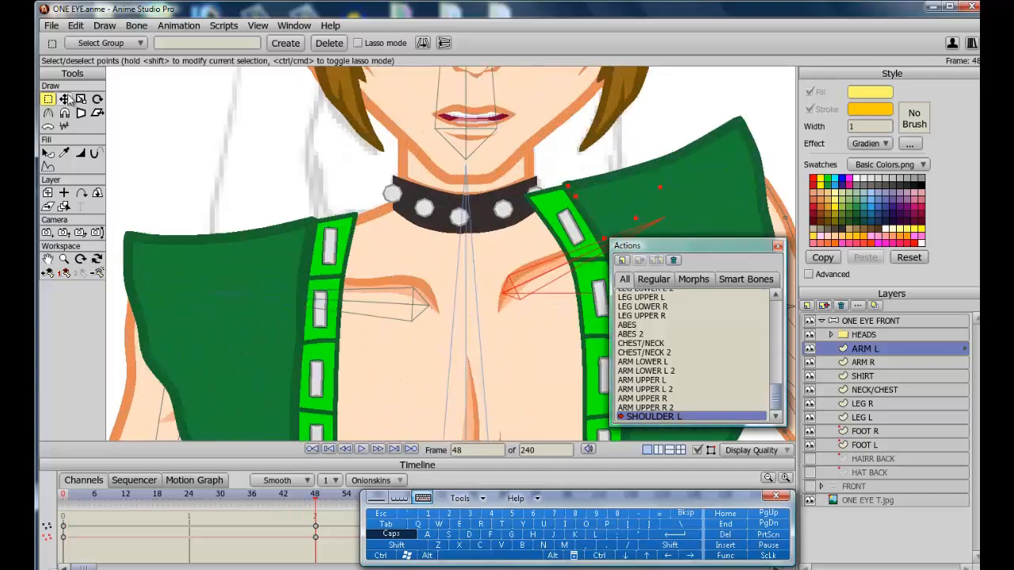
left_click(65, 99)
left_click(866, 376)
left_click_drag(536, 192, 576, 218)
Adjust the ARM L layer's shoulder points to match the raised shoulder at frame 48.
left_click(47, 259)
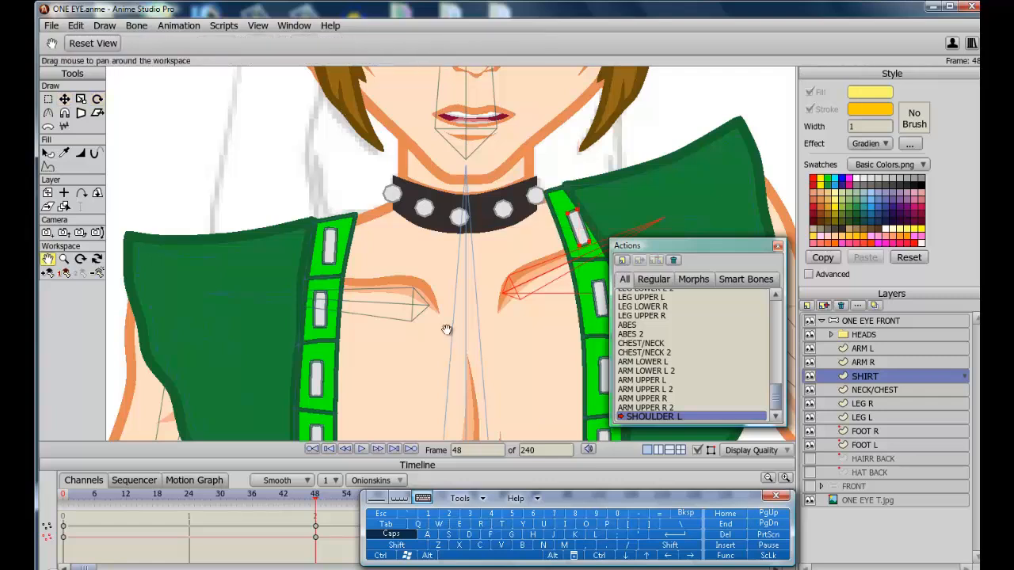
left_click_drag(446, 328, 349, 316)
left_click(865, 349)
left_click(65, 99)
left_click_drag(507, 230, 512, 239)
left_click(469, 172)
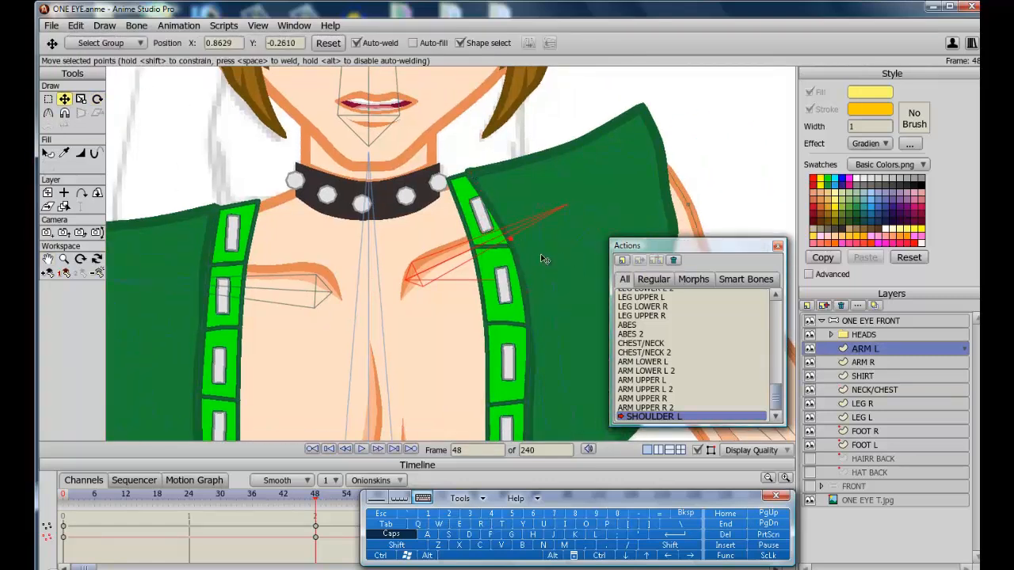
Return to the Mainline and move the SHOULDER L bone to test the corrected shapes.
scroll(543, 259, "down", 2)
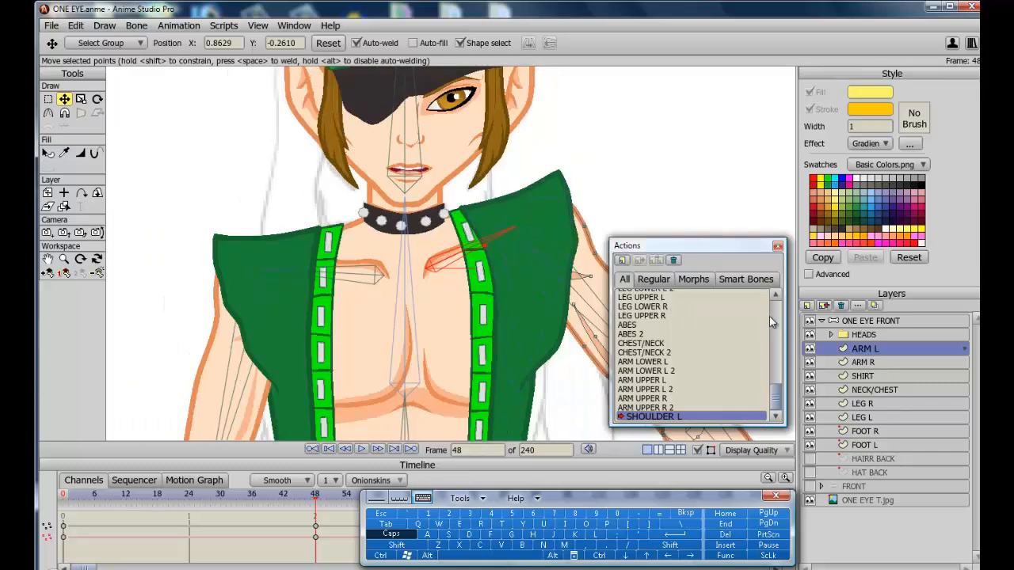
scroll(773, 322, "up", 5)
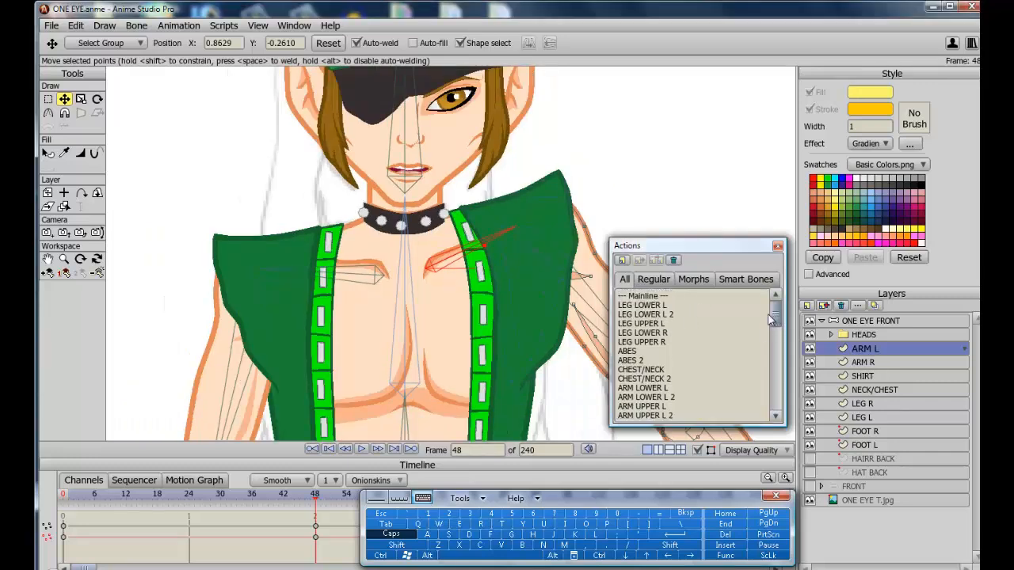
double_click(643, 296)
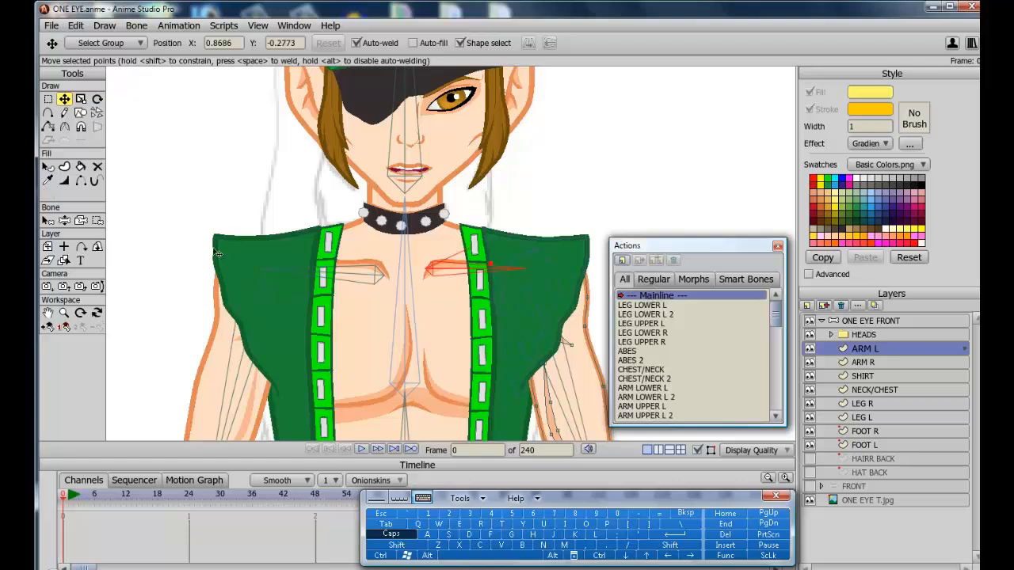
left_click(65, 222)
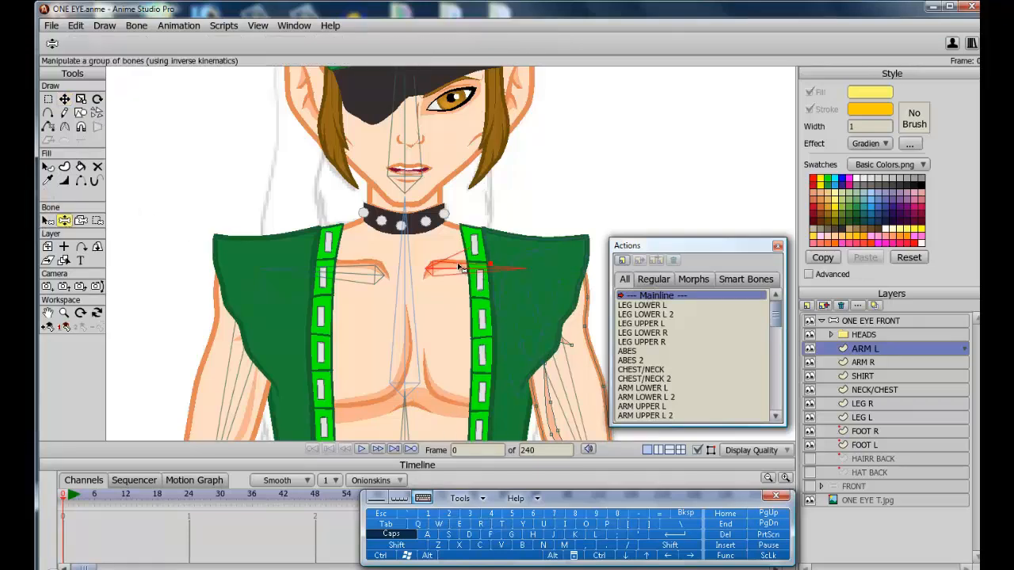
mouse_move(480, 267)
left_mouse_down()
mouse_move(456, 227)
mouse_move(461, 255)
mouse_move(452, 214)
mouse_move(462, 264)
left_mouse_up()
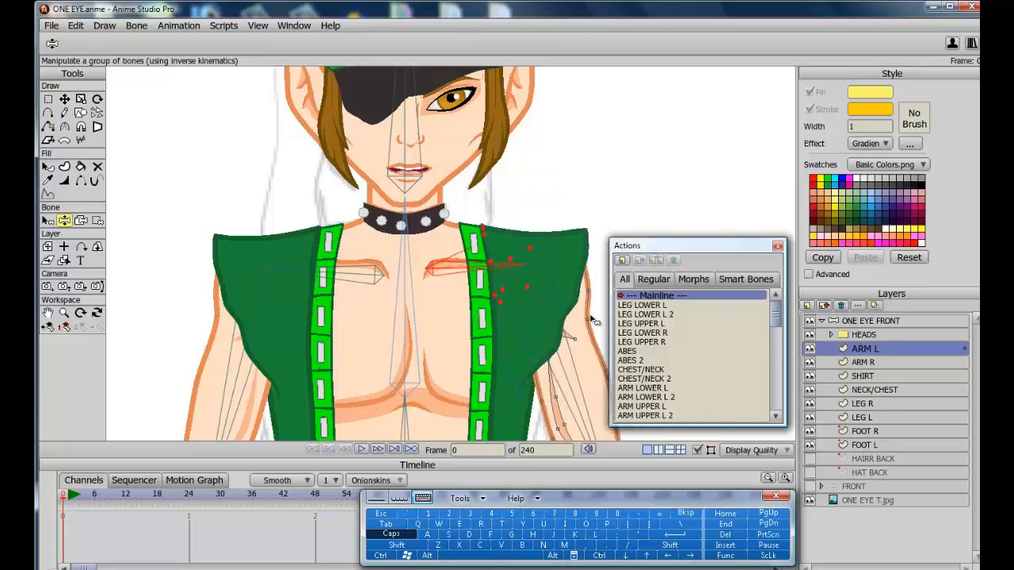
Select the SHOULDDR R bone in the ONE EYE FRONT bone layer and add a smart bone action for it.
left_click(883, 321)
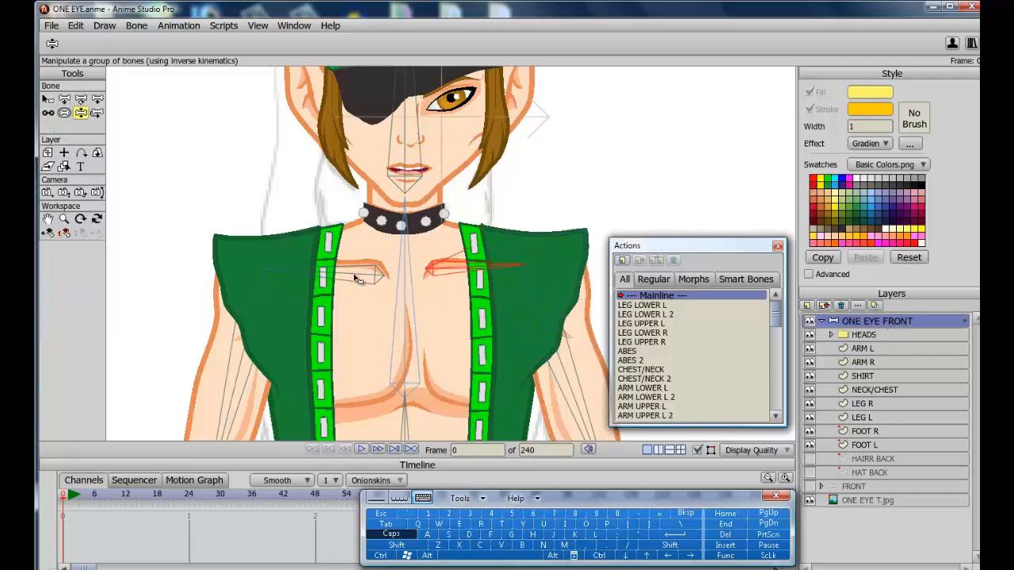
left_click_drag(356, 279, 336, 340)
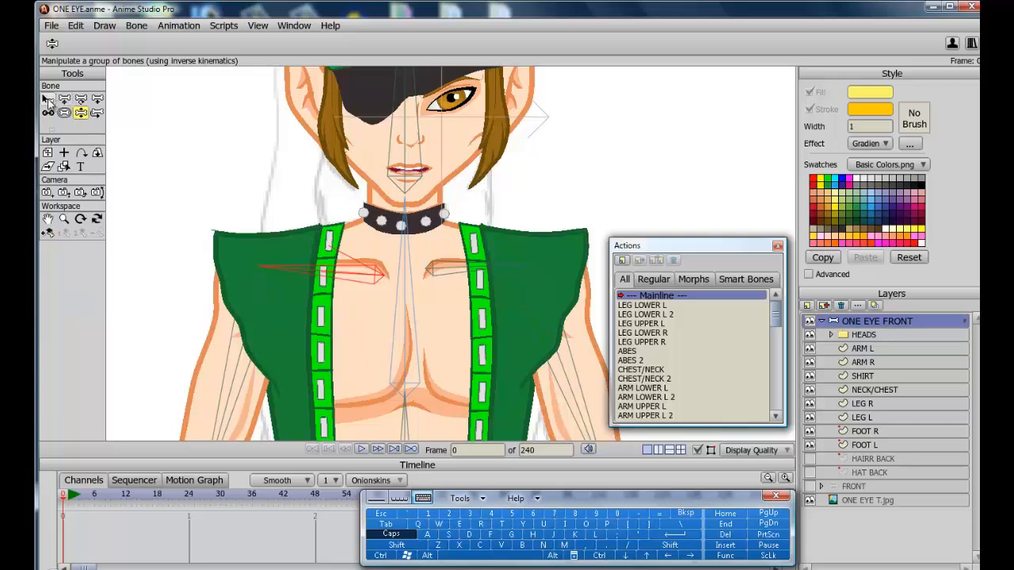
left_click(47, 101)
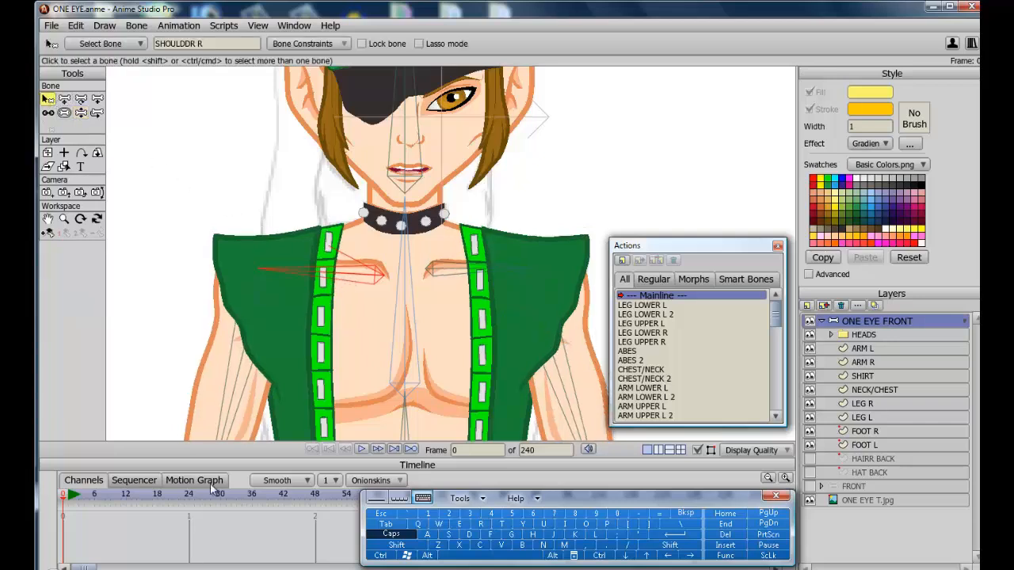
left_click(48, 233)
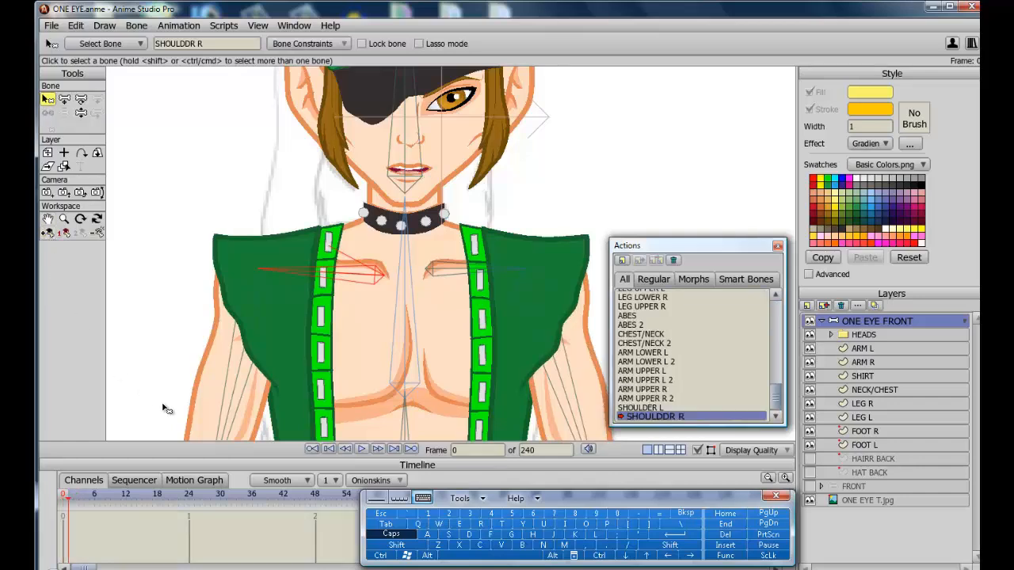
Raise the SHOULDDR R bone at frame 48 of its action.
left_click(316, 500)
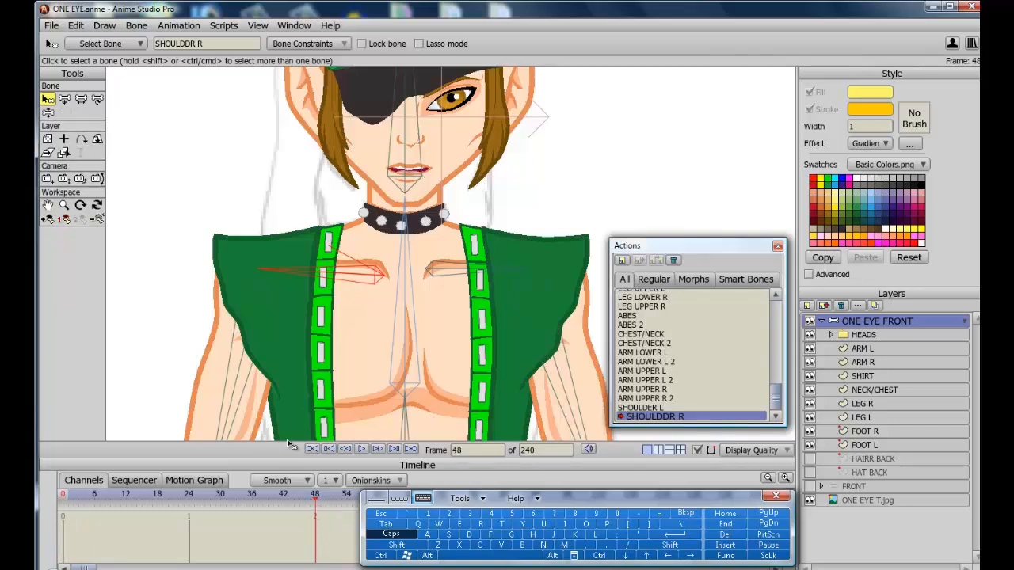
left_click(48, 112)
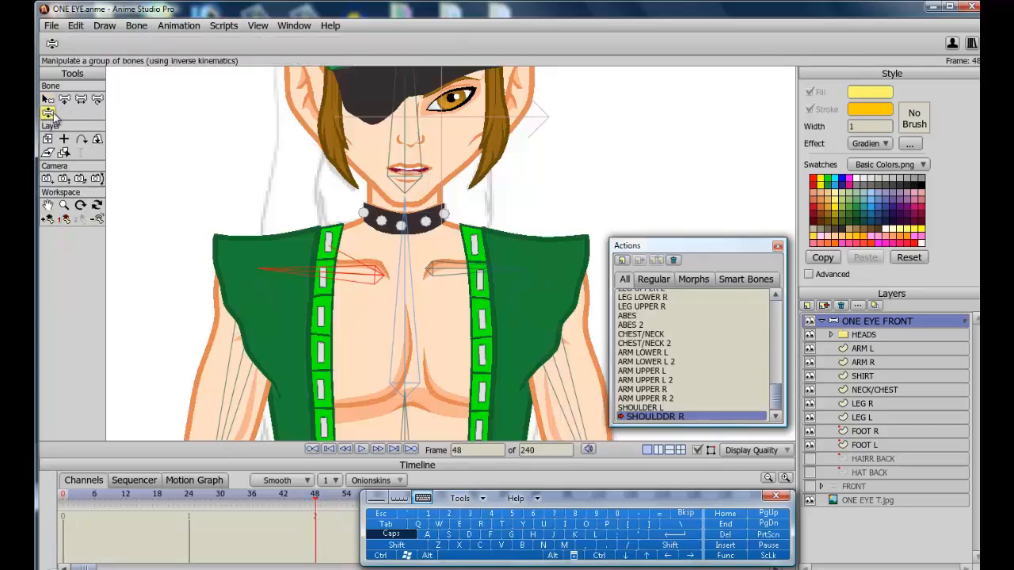
left_click_drag(321, 273, 324, 204)
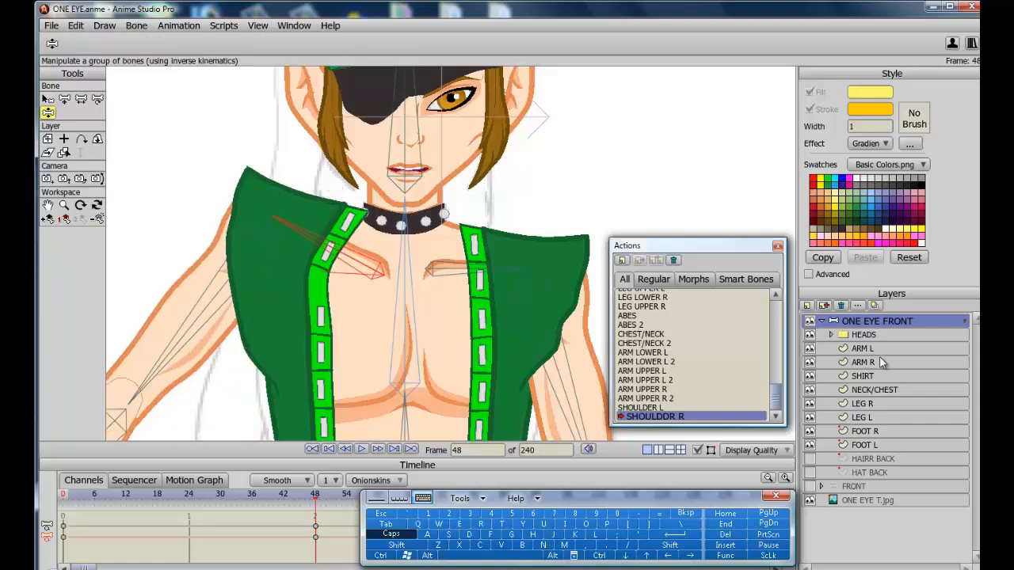
Hide ARM R and the SHIRT layer, then reshape the SHIRT's right shoulder points to follow the raised shoulder.
left_click(864, 376)
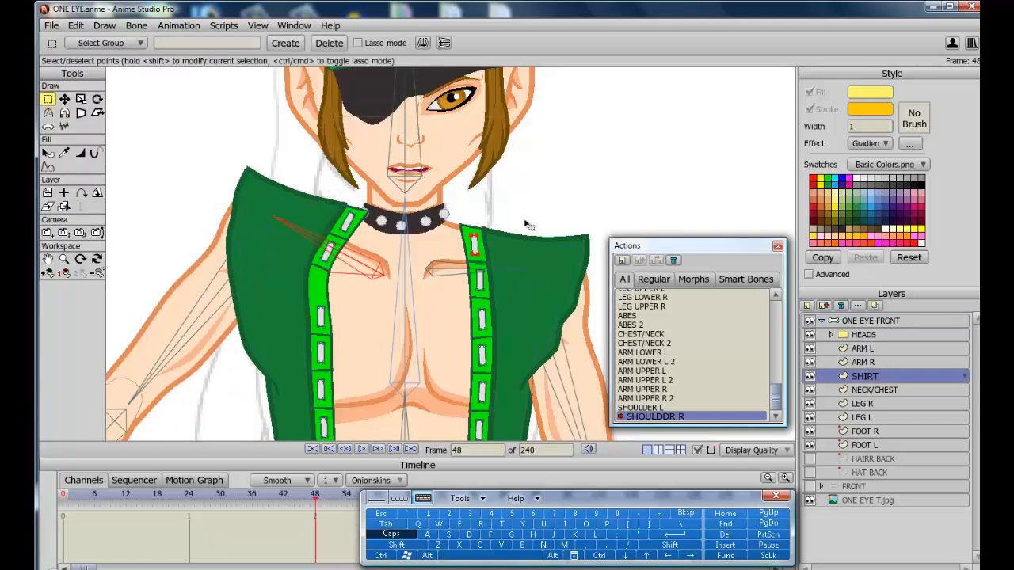
left_click(809, 363)
left_click(810, 377)
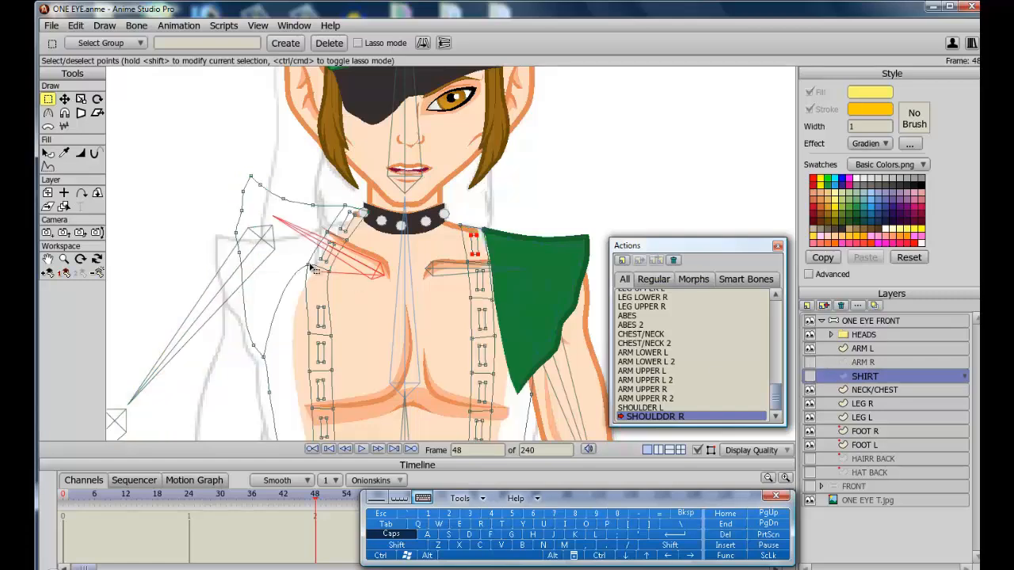
key("t")
left_click_drag(310, 266, 308, 282)
left_click_drag(328, 272, 307, 288)
left_click_drag(347, 240, 342, 252)
left_click_drag(320, 317, 318, 312)
left_click_drag(327, 251, 325, 270)
Refine the SHIRT's right shoulder points near the collar and show the SHIRT layer again.
left_click(97, 99)
left_click(65, 99)
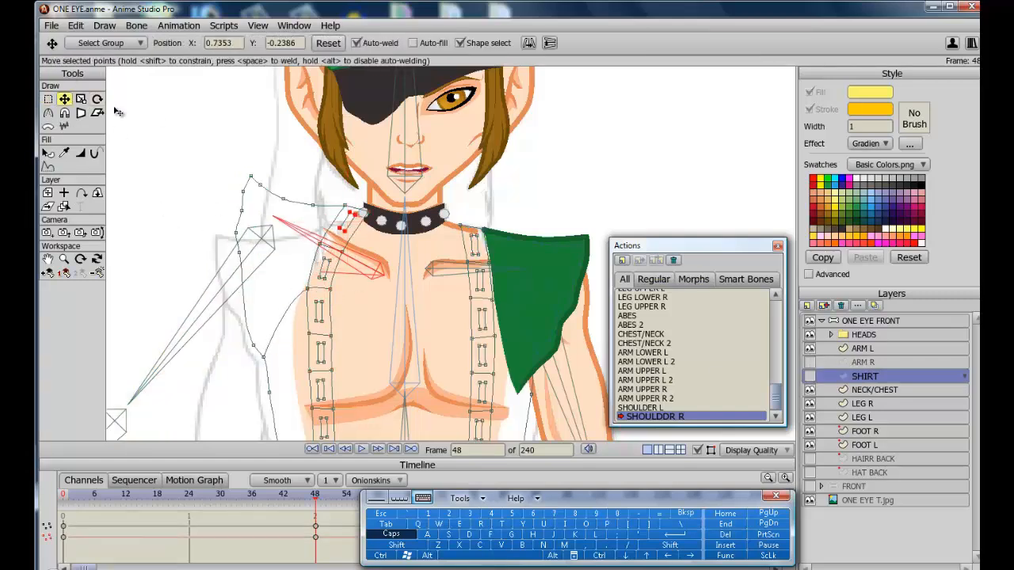
left_click_drag(346, 221, 344, 227)
left_click_drag(364, 211, 338, 231)
left_click(809, 377)
left_click(810, 376)
left_click(809, 376)
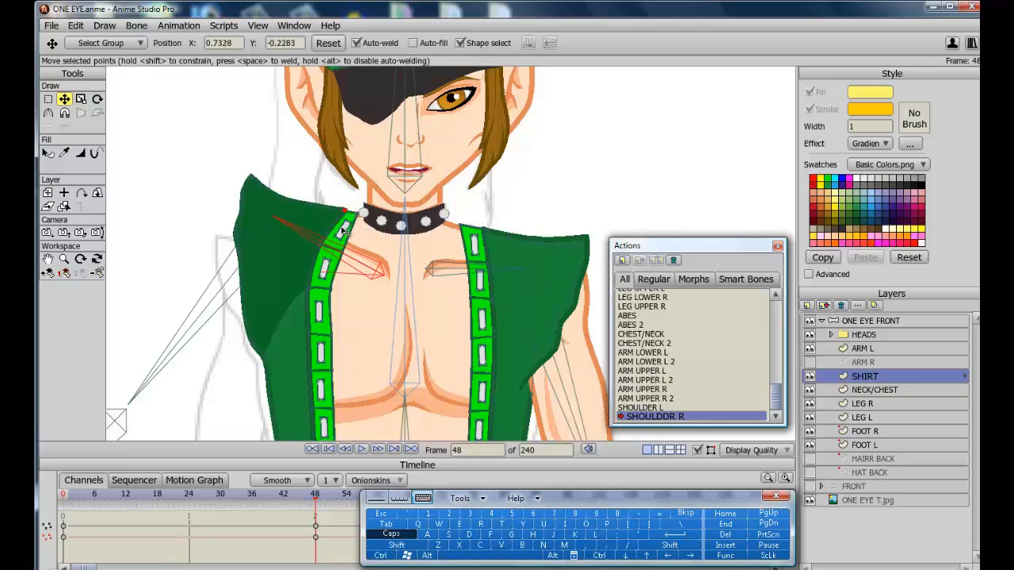
Show and select the ARM R layer and adjust its shoulder point at frame 48.
left_click(98, 99)
left_click(65, 99)
left_click(809, 363)
left_click(866, 362)
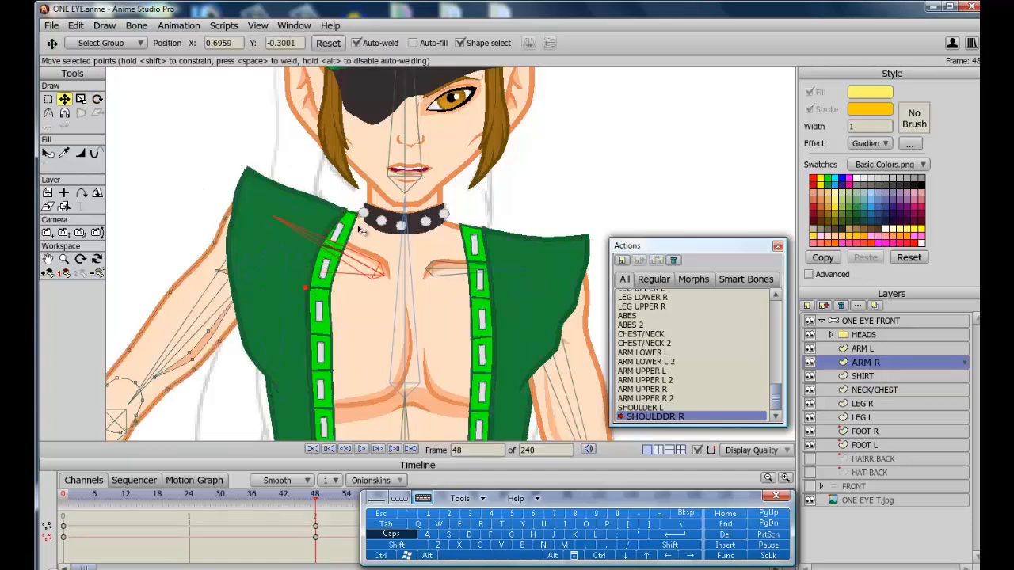
left_click_drag(246, 327, 251, 322)
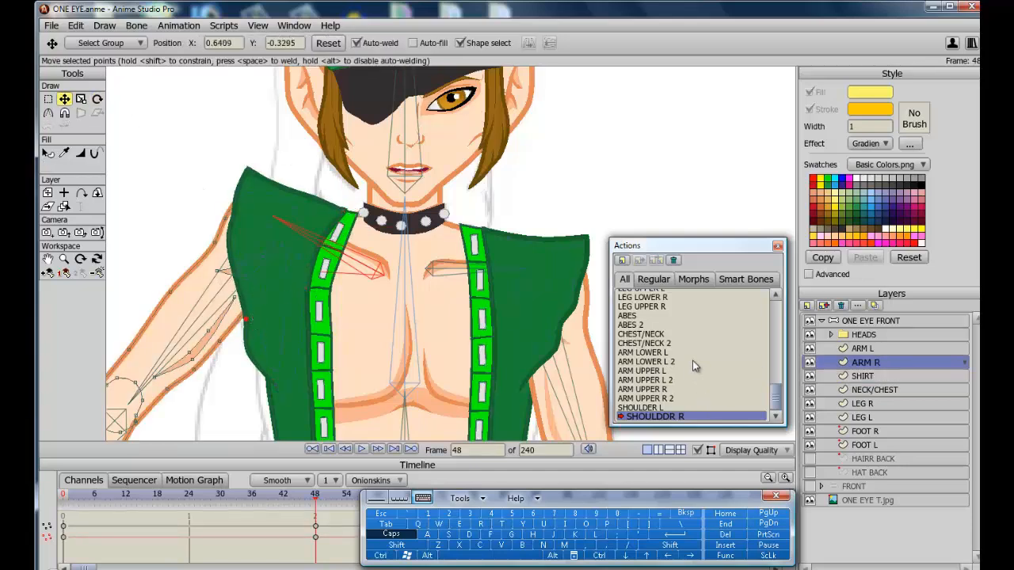
Return to the Mainline and move both shoulder bones to test the corrections.
left_click_drag(780, 398, 782, 288)
double_click(653, 297)
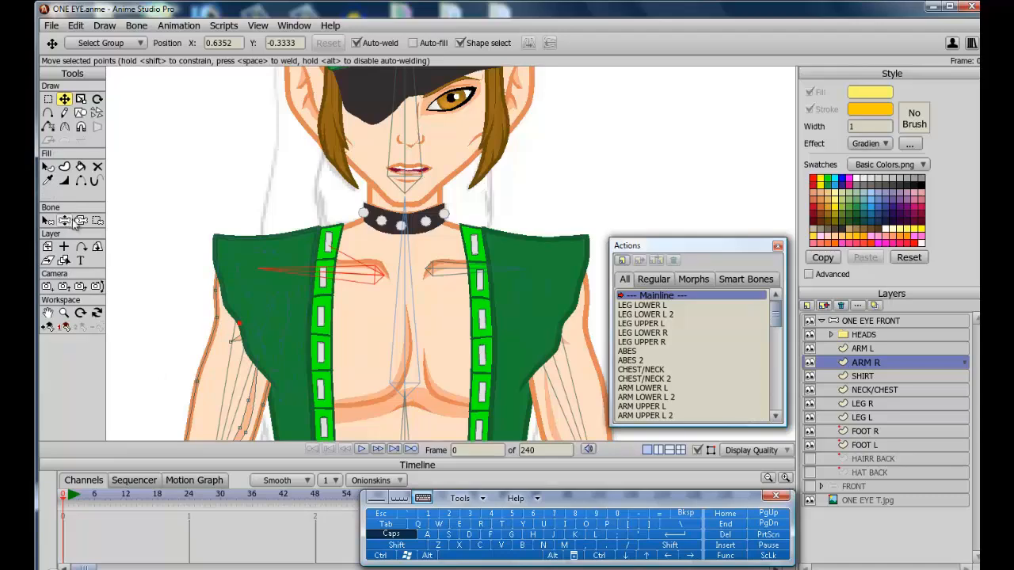
left_click(64, 220)
mouse_move(354, 260)
left_mouse_down()
mouse_move(355, 242)
mouse_move(354, 276)
mouse_move(349, 221)
mouse_move(349, 242)
left_mouse_up()
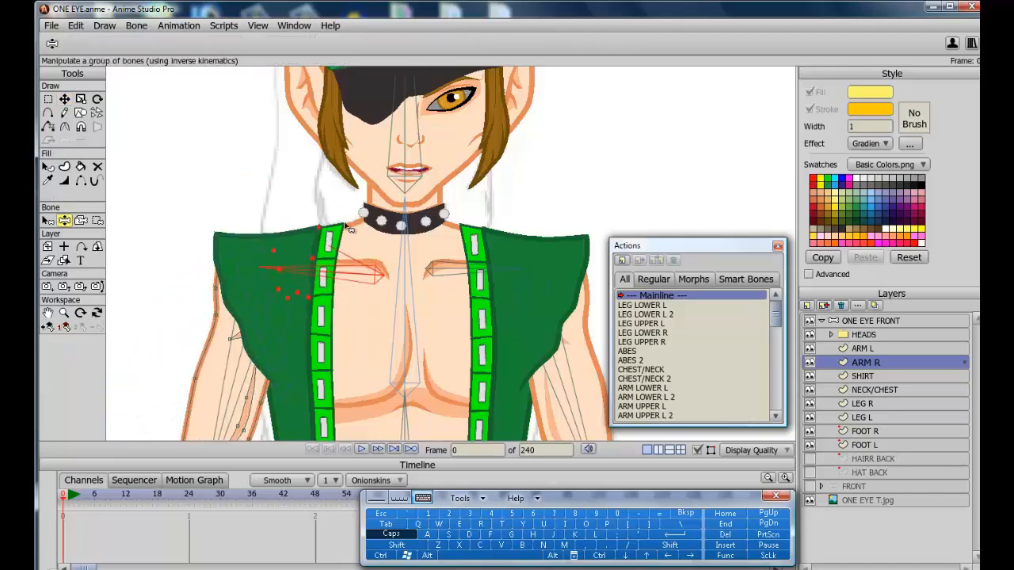
left_click_drag(496, 265, 483, 216)
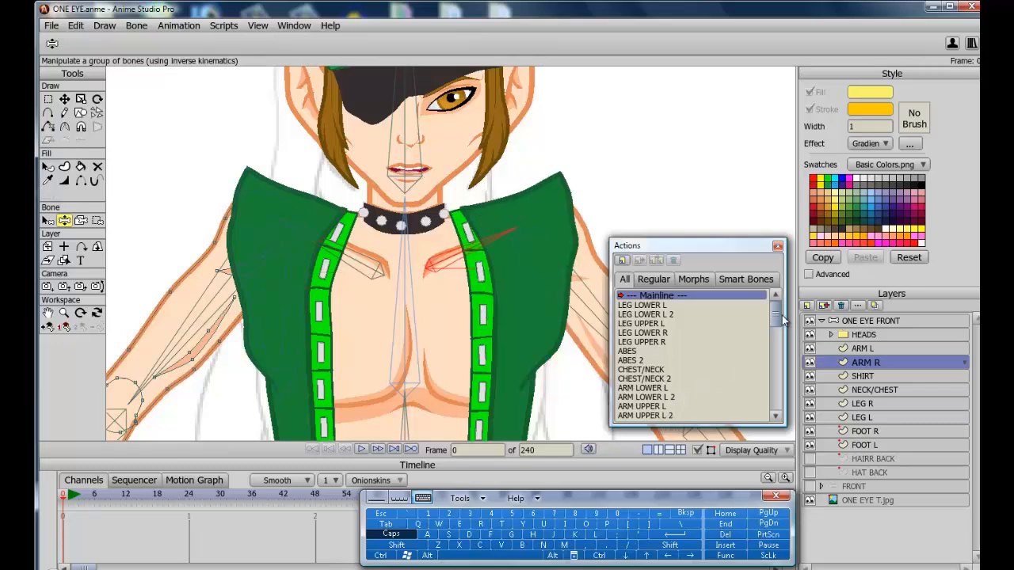
Open the SHOULDER L smart bone action and go to frame 48.
left_click_drag(781, 319, 762, 445)
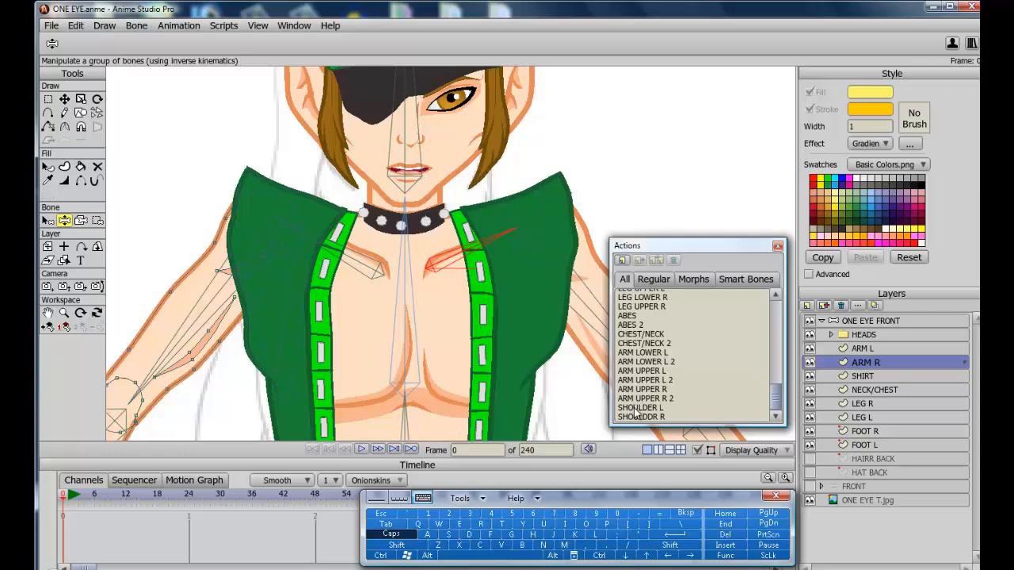
double_click(638, 407)
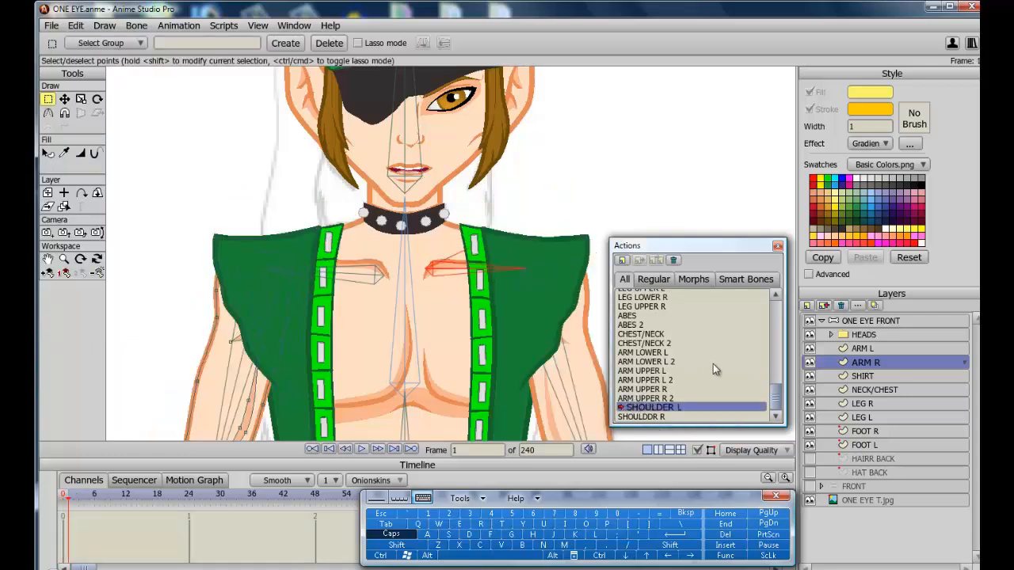
left_click(315, 495)
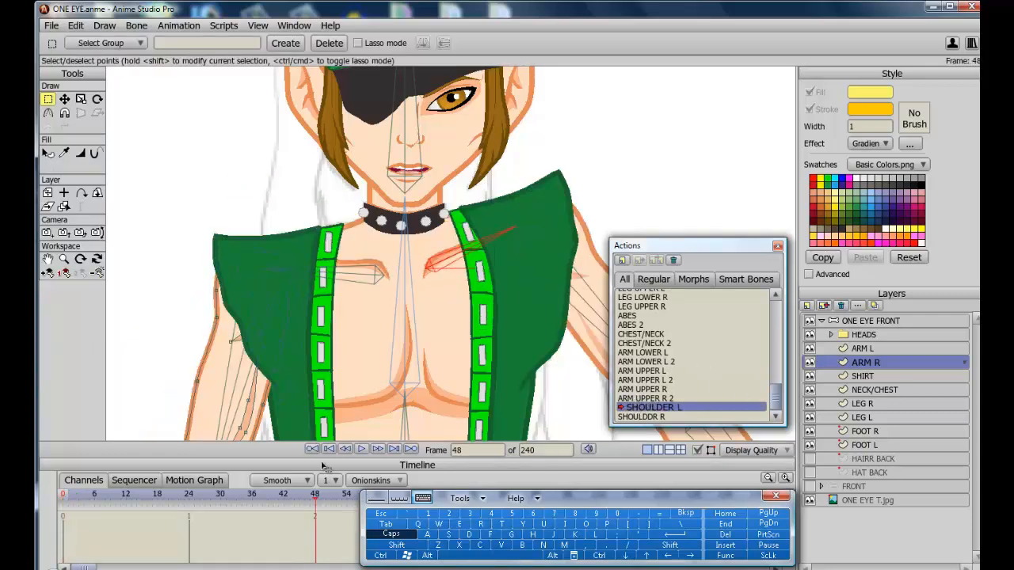
Select the ARM L layer and move its shoulder point down to follow the raised left shoulder.
left_click(873, 352)
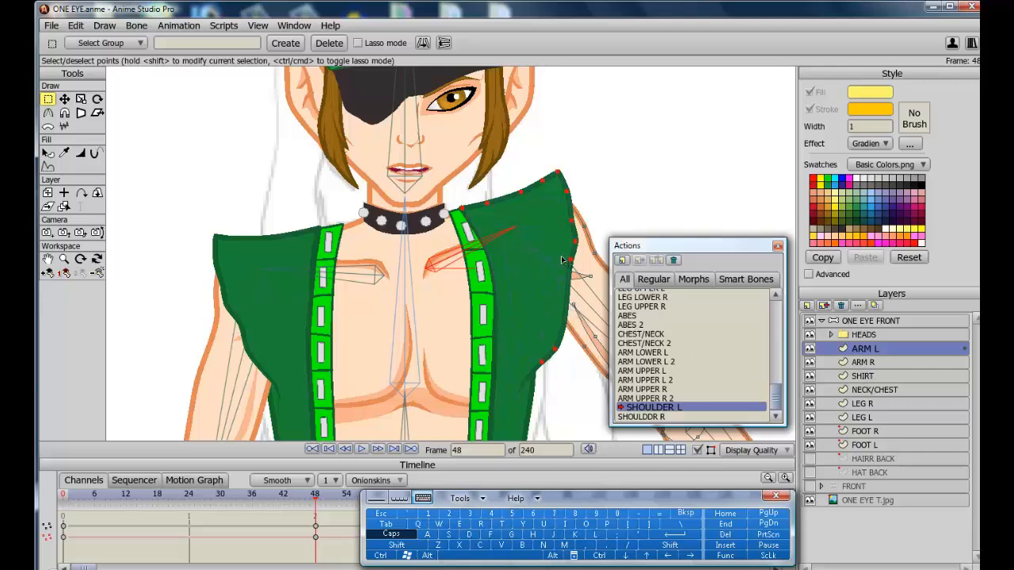
left_click(65, 100)
left_click_drag(572, 263, 565, 301)
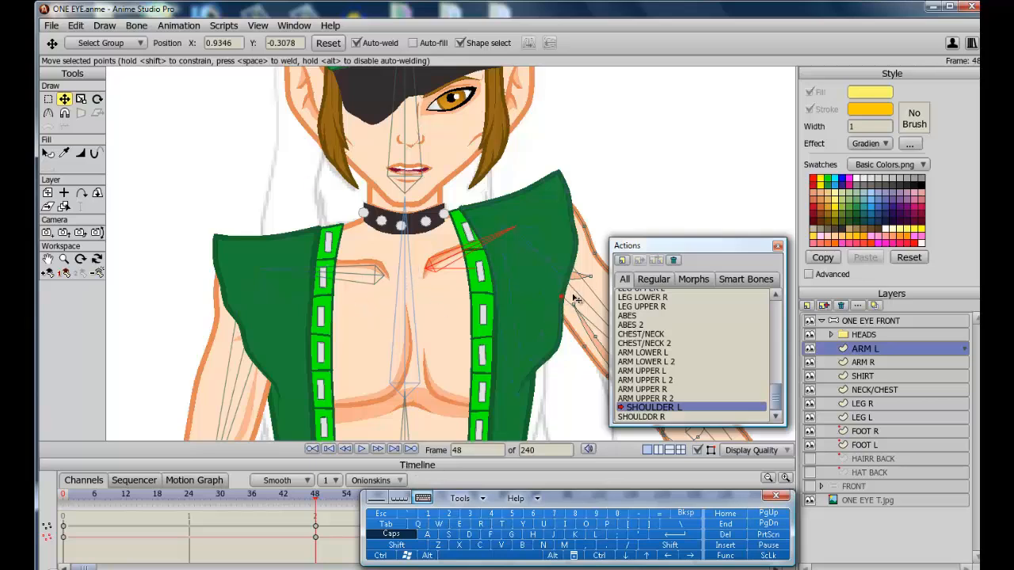
Return to the Mainline, select the ONE EYE FRONT group and show the HAT BACK and HAIRR BACK layers.
left_click(777, 315)
left_click(649, 298)
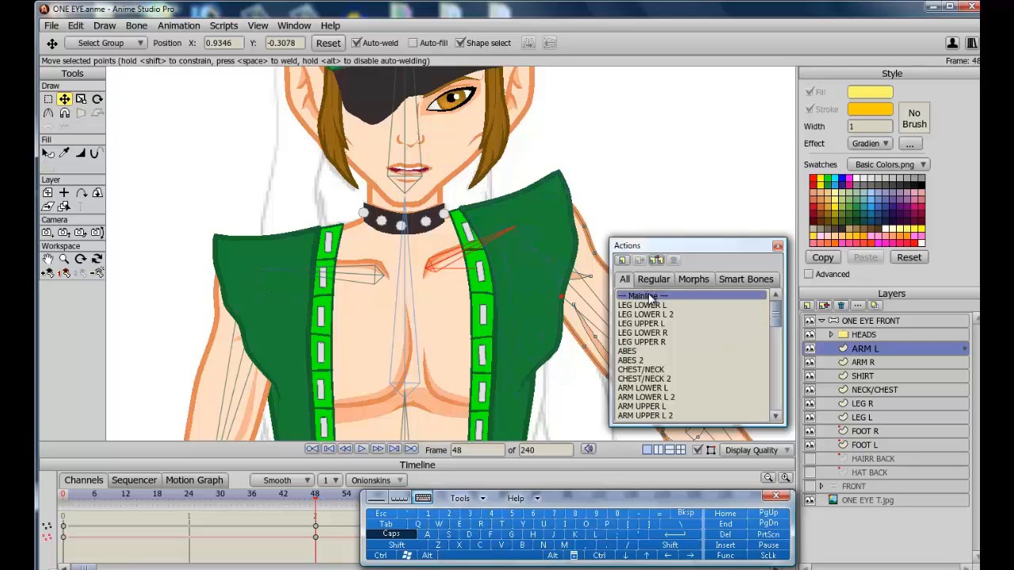
double_click(651, 296)
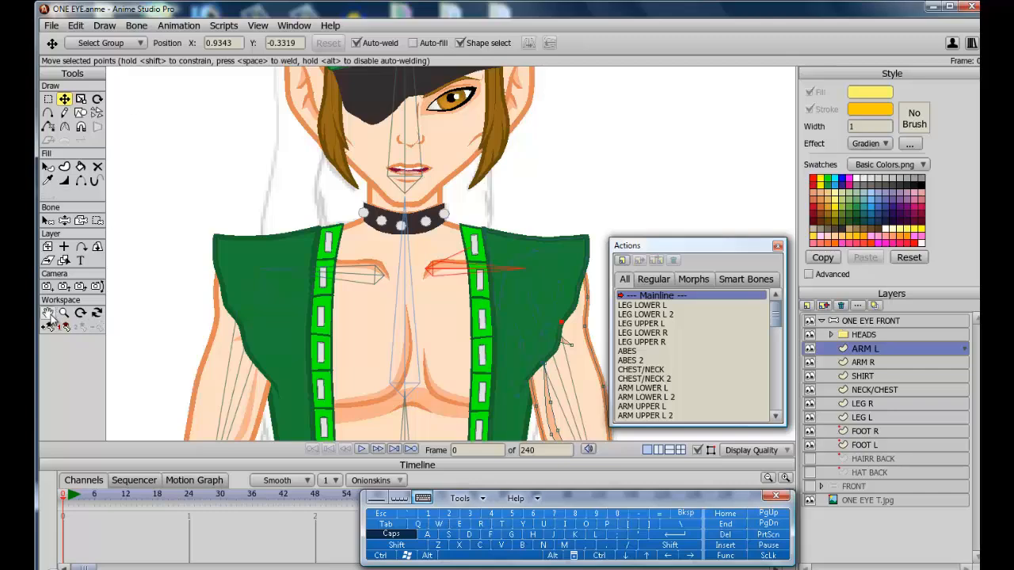
scroll(310, 336, "down", 5)
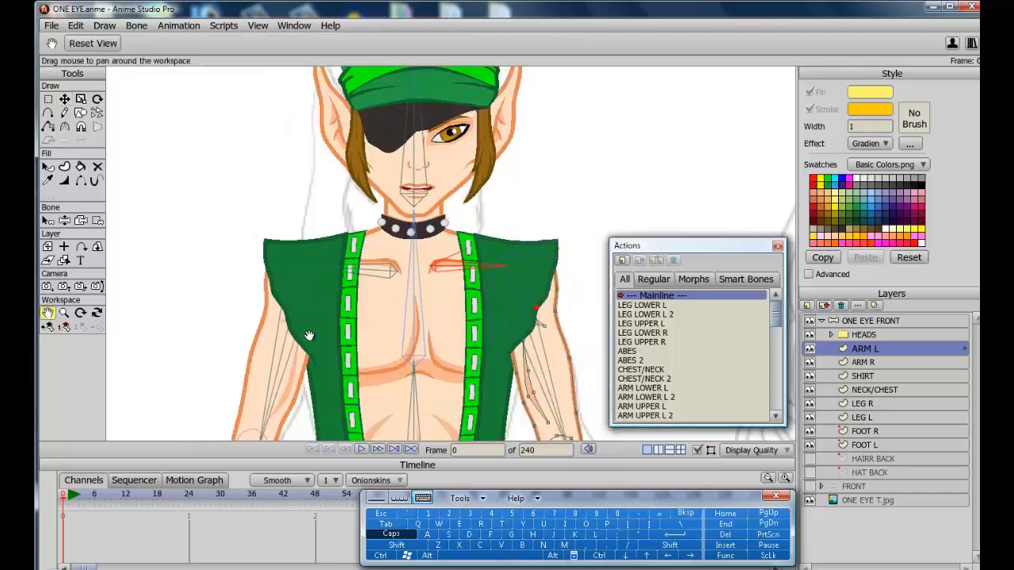
scroll(310, 336, "down", 2)
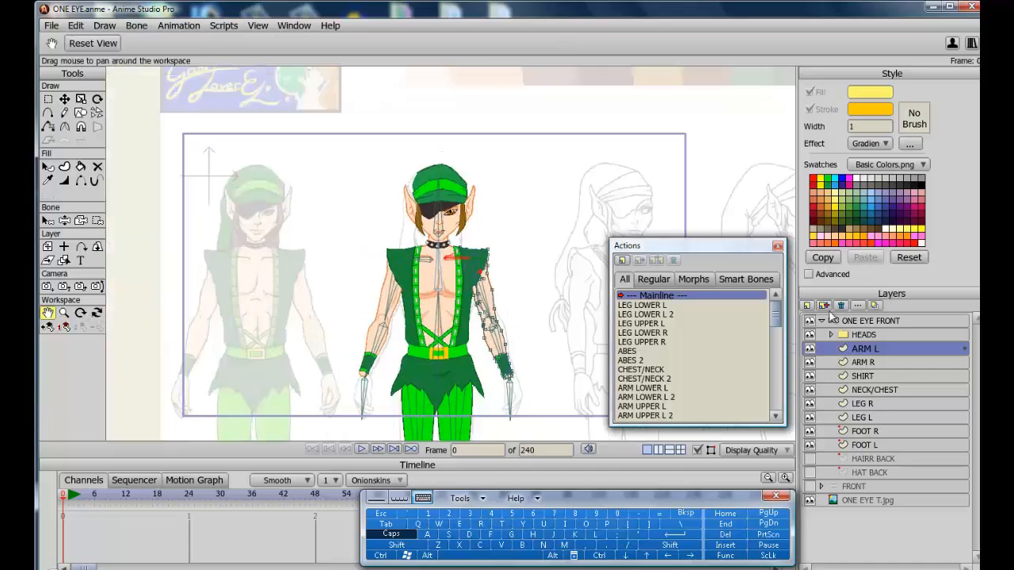
left_click(836, 321)
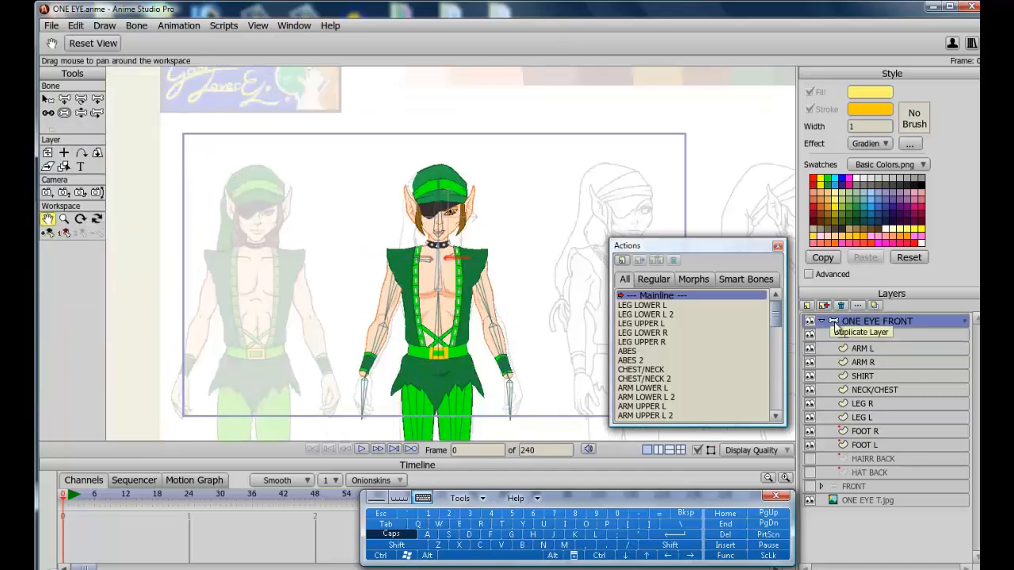
left_click(809, 473)
left_click(809, 459)
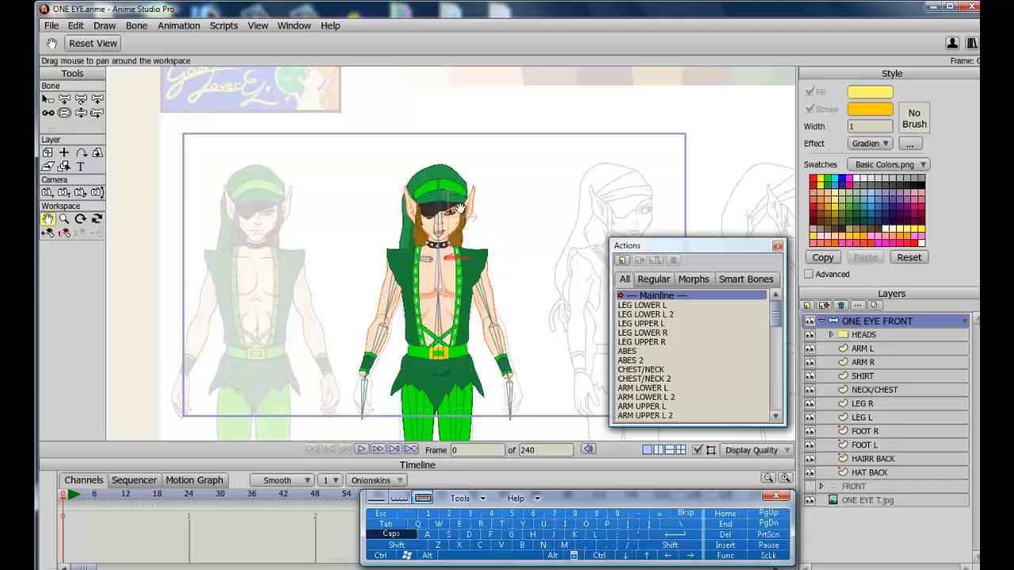
Test the rig by raising both arms and tilting the head with the bone manipulation tool, then render a preview.
left_click(81, 114)
left_click_drag(394, 294, 277, 231)
left_click_drag(486, 305, 591, 267)
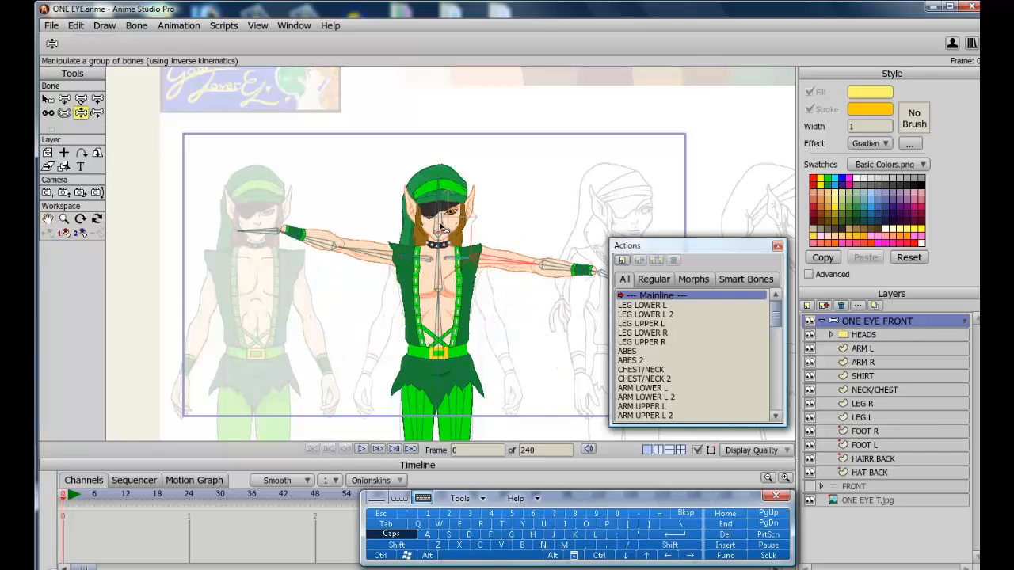
mouse_move(446, 225)
left_mouse_down()
mouse_move(452, 209)
mouse_move(439, 206)
mouse_move(455, 195)
mouse_move(432, 190)
mouse_move(359, 222)
mouse_move(389, 214)
mouse_move(464, 229)
left_mouse_up()
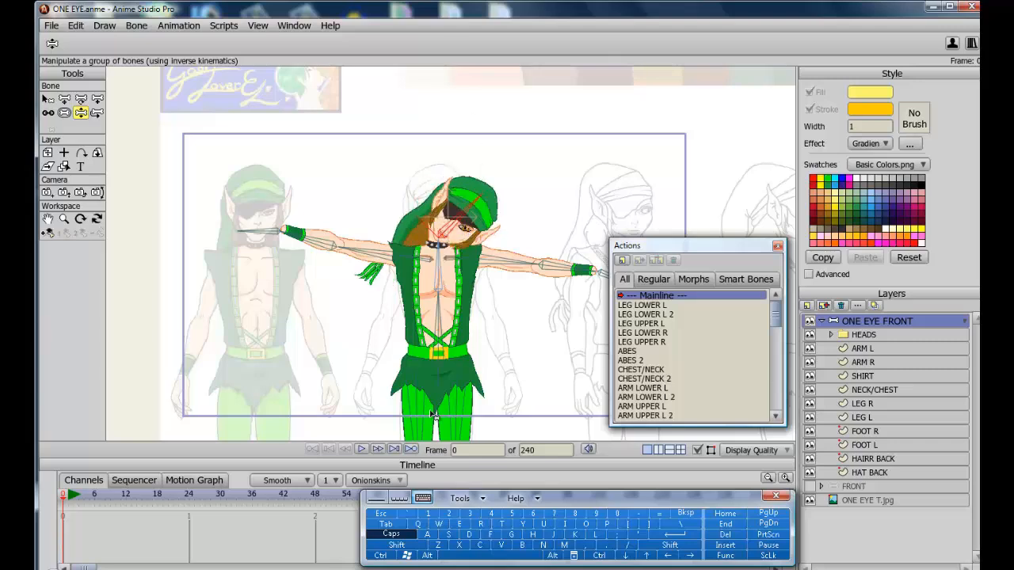
left_click(382, 557)
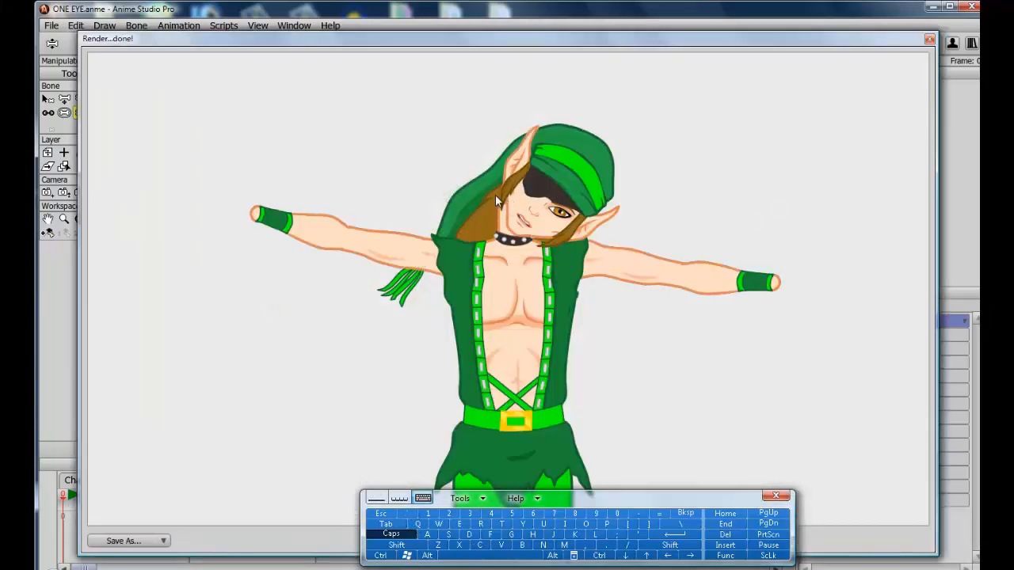
left_click(929, 42)
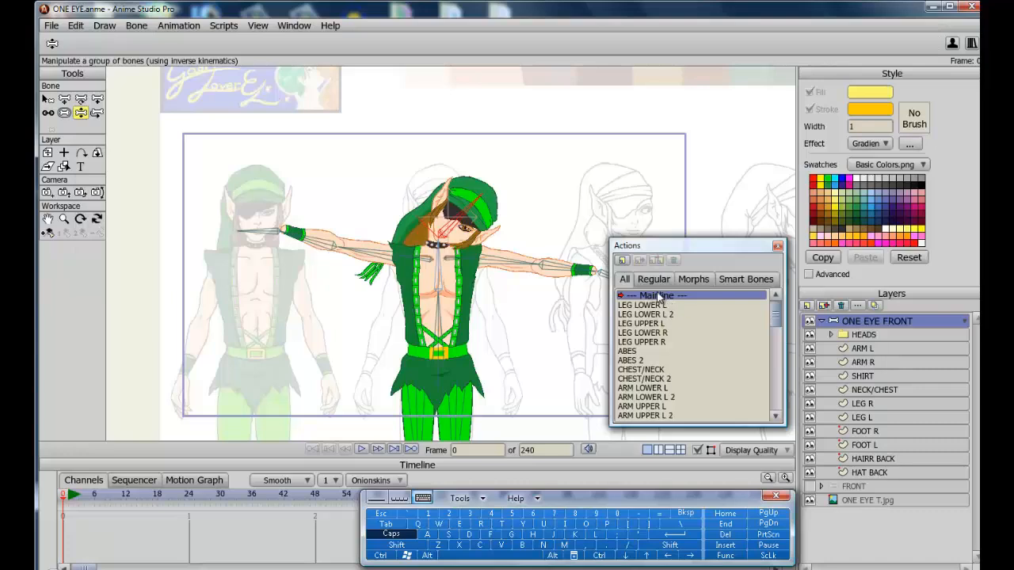
Create a HEAD smart bone action and tilt the head bone sideways at frame 47.
left_click(49, 99)
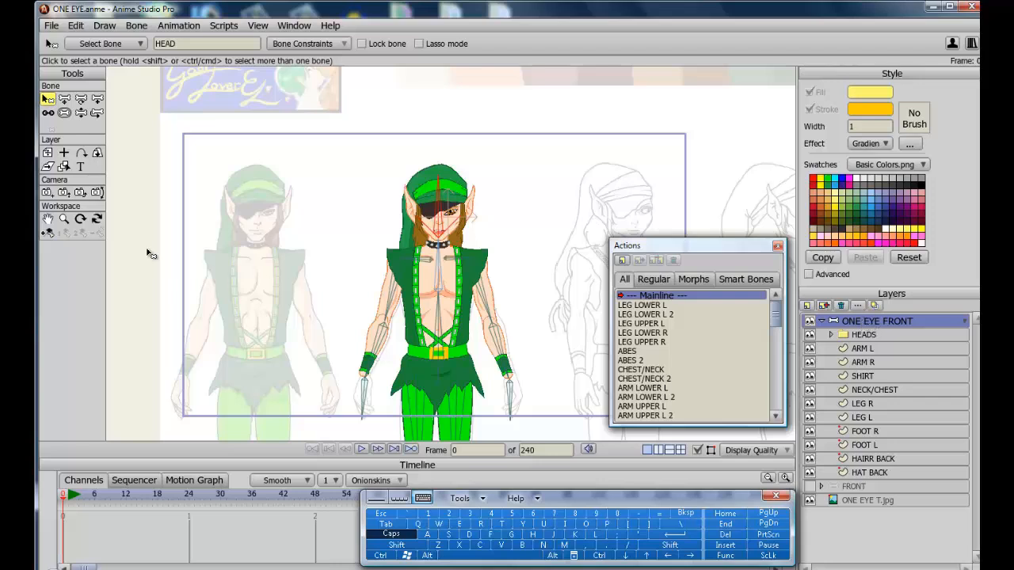
left_click(53, 234)
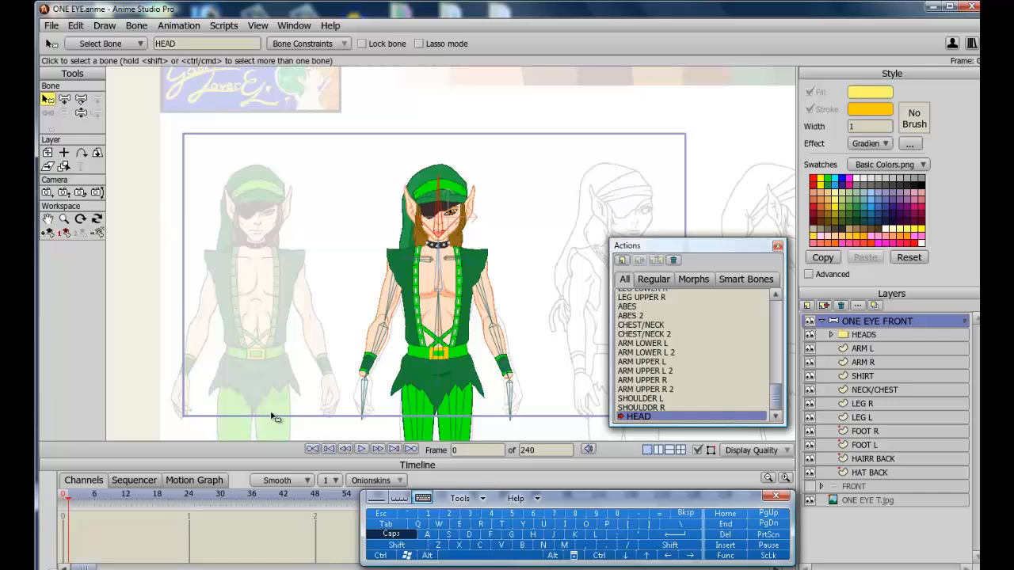
left_click(311, 497)
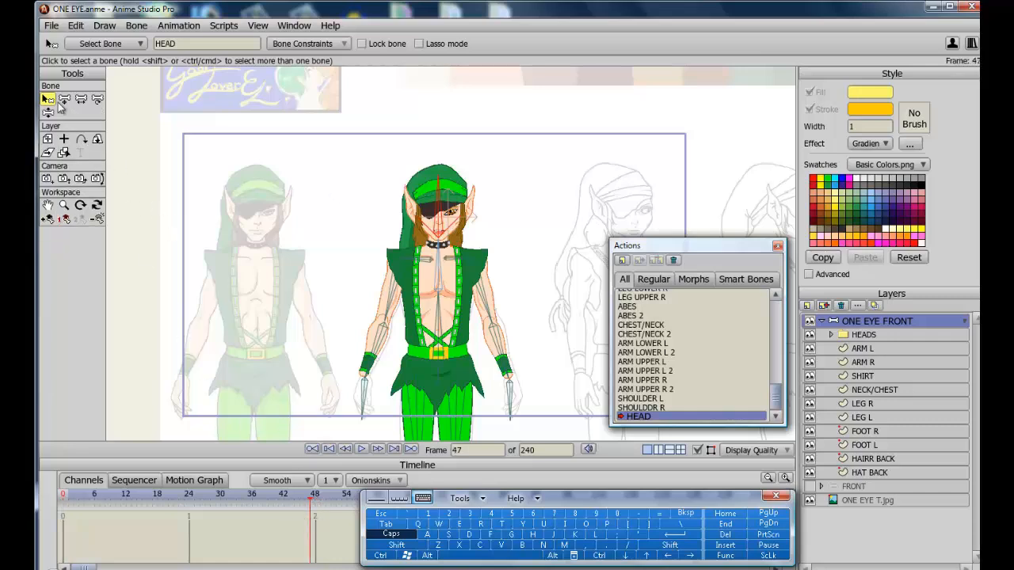
left_click(48, 112)
left_click_drag(444, 214, 379, 242)
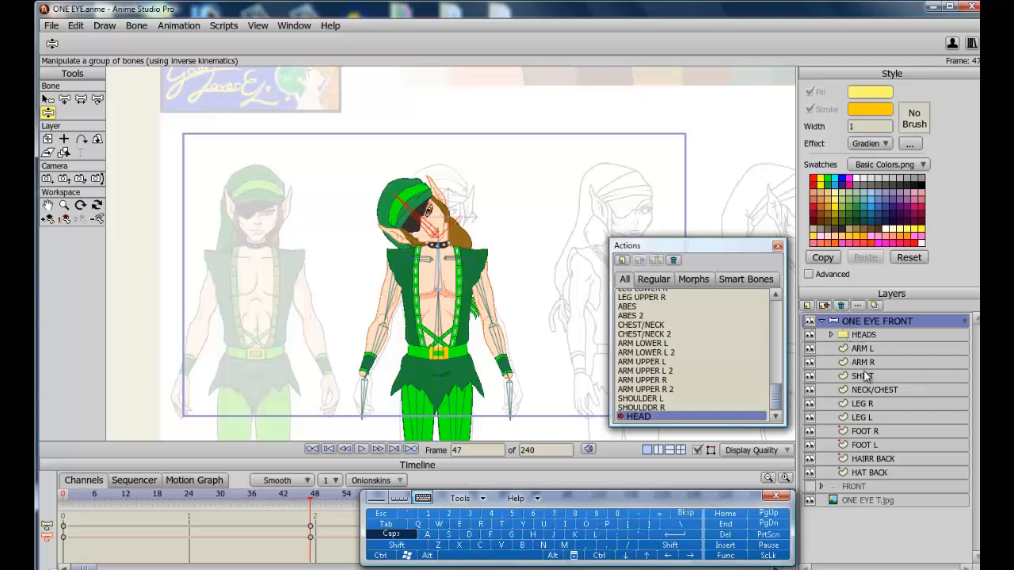
Select the NECK/CHEST layer and move its neck point up to follow the tilted head.
left_click(861, 337)
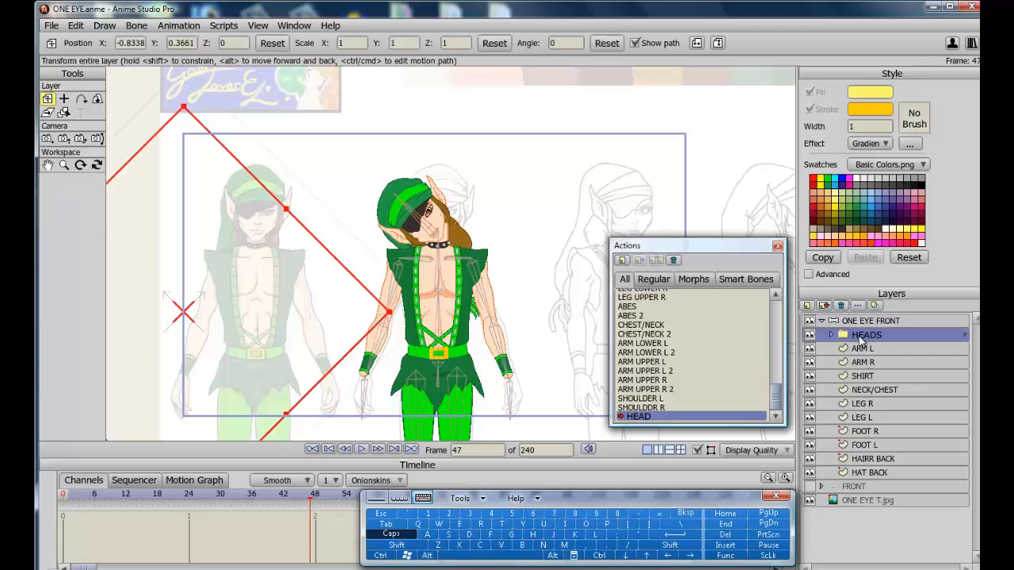
left_click(867, 393)
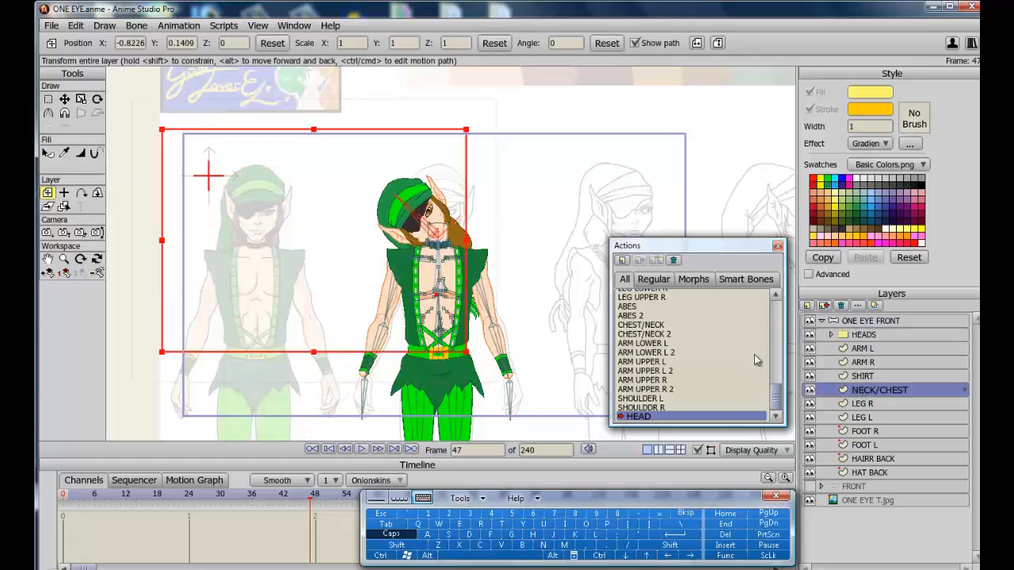
left_click(49, 99)
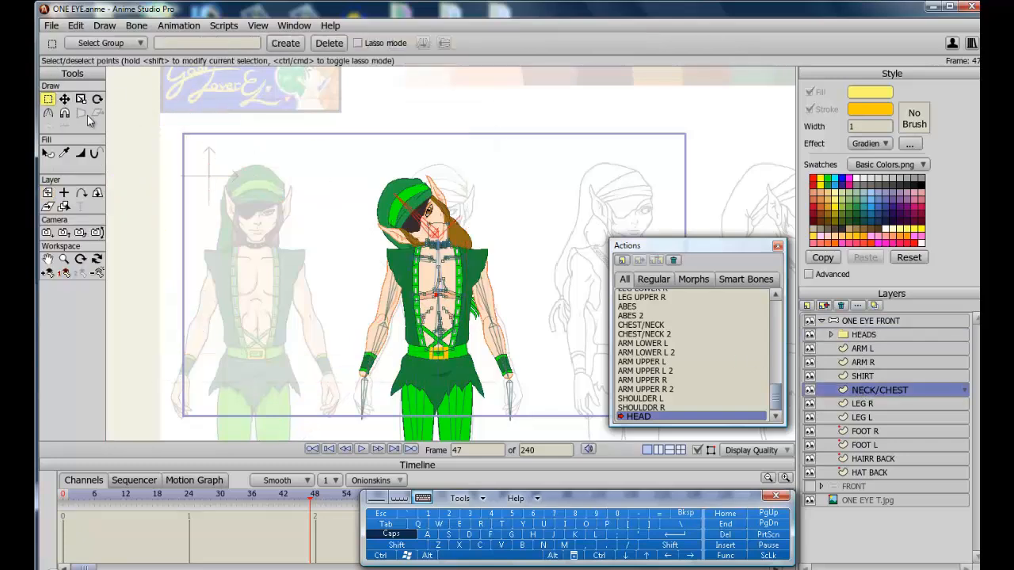
scroll(295, 229, "up", 5)
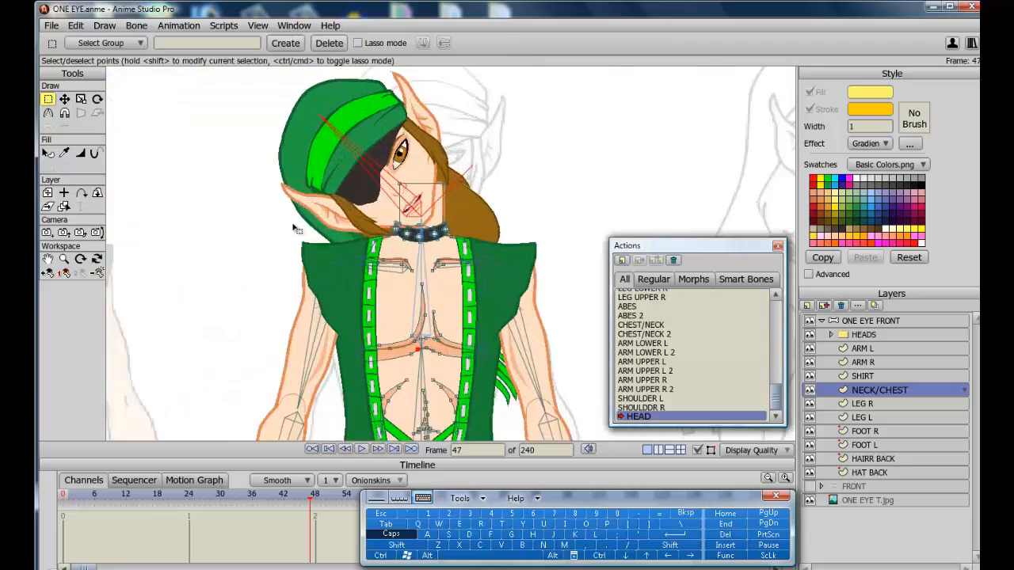
scroll(295, 229, "up", 3)
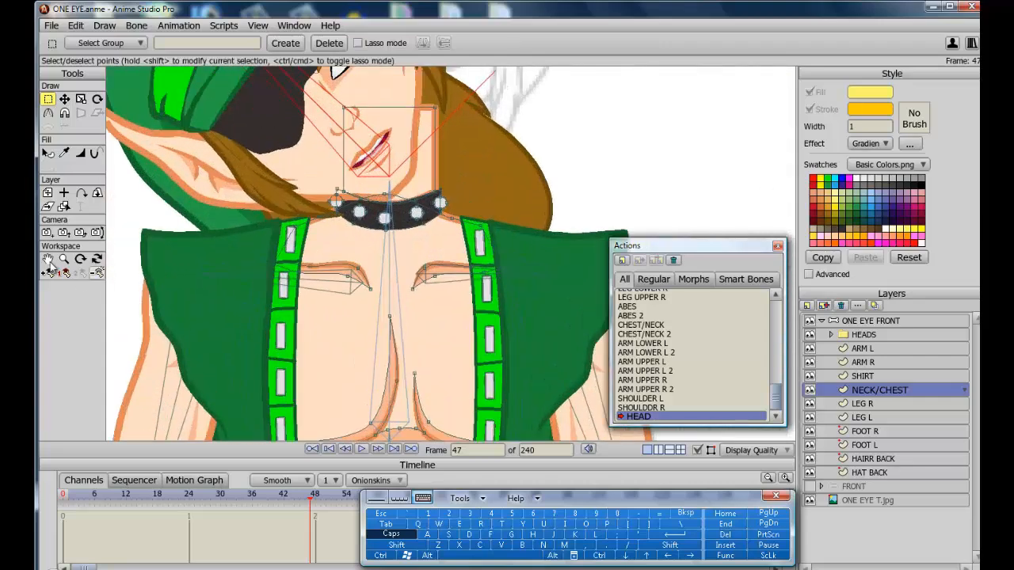
left_click(48, 259)
left_click_drag(314, 291, 352, 421)
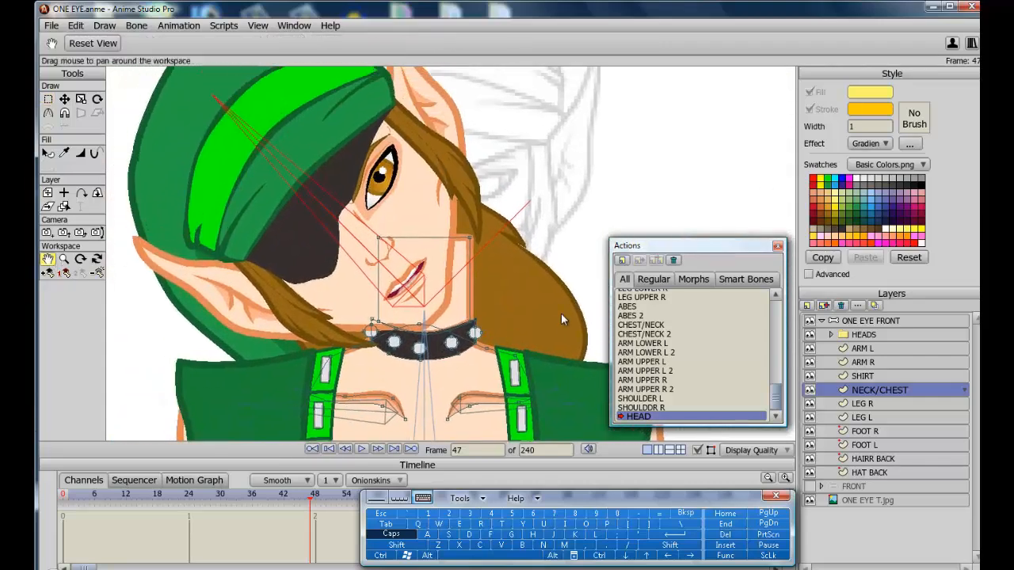
left_click(64, 99)
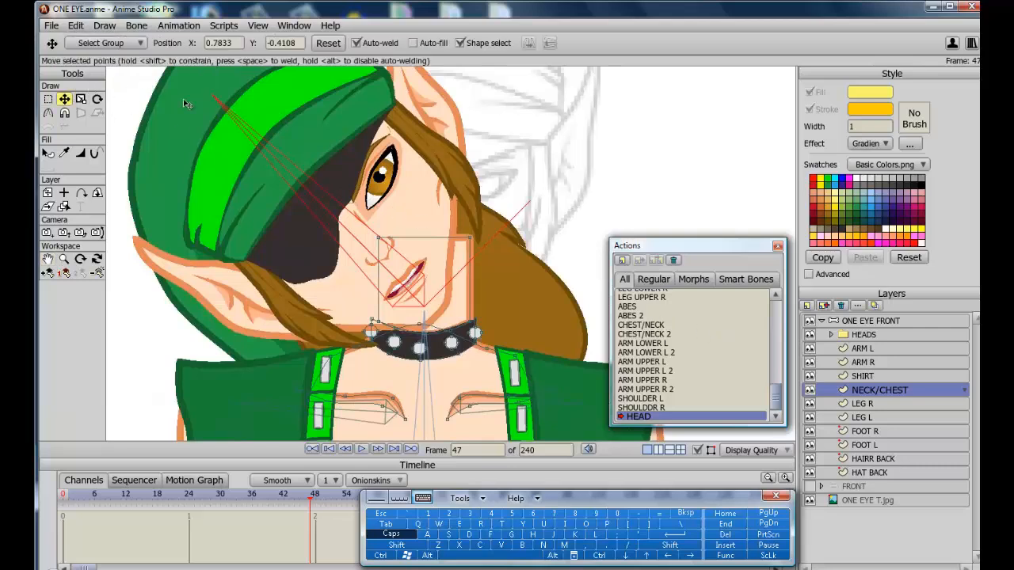
left_click_drag(472, 242, 455, 203)
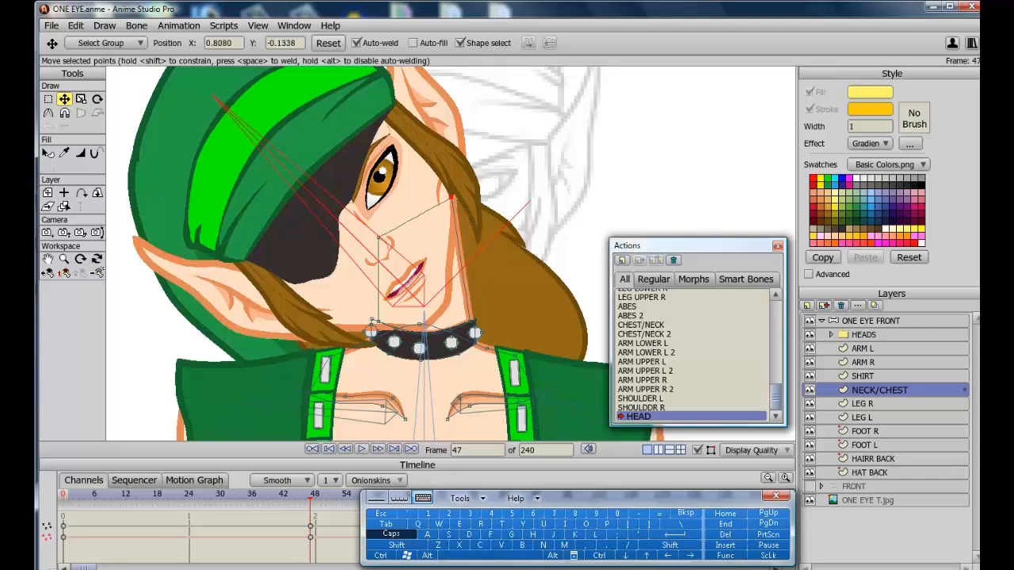
left_click_drag(453, 199, 451, 202)
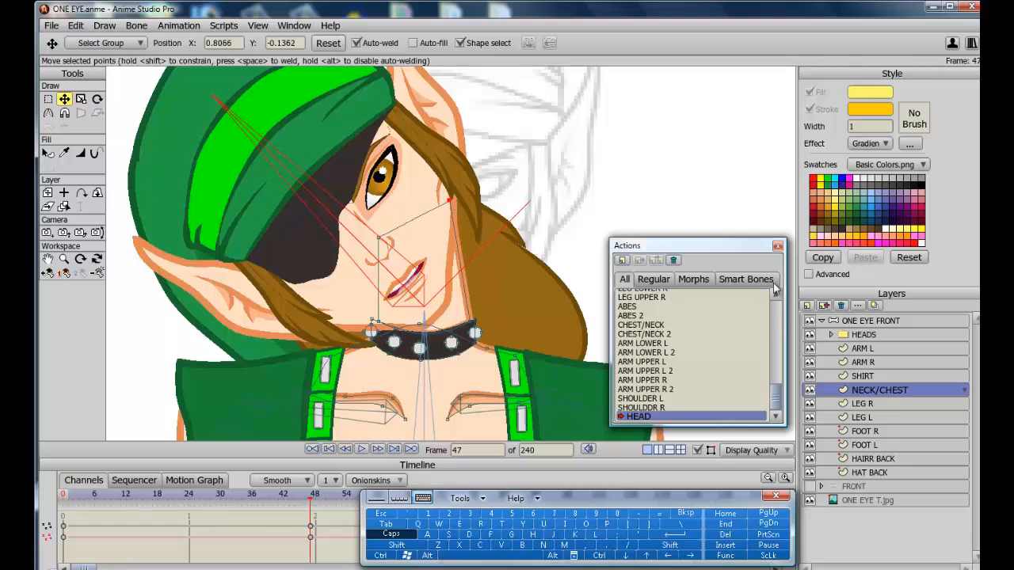
Select the HAIRR BACK layer's points and rotate them to follow the tilted head.
left_click(873, 473)
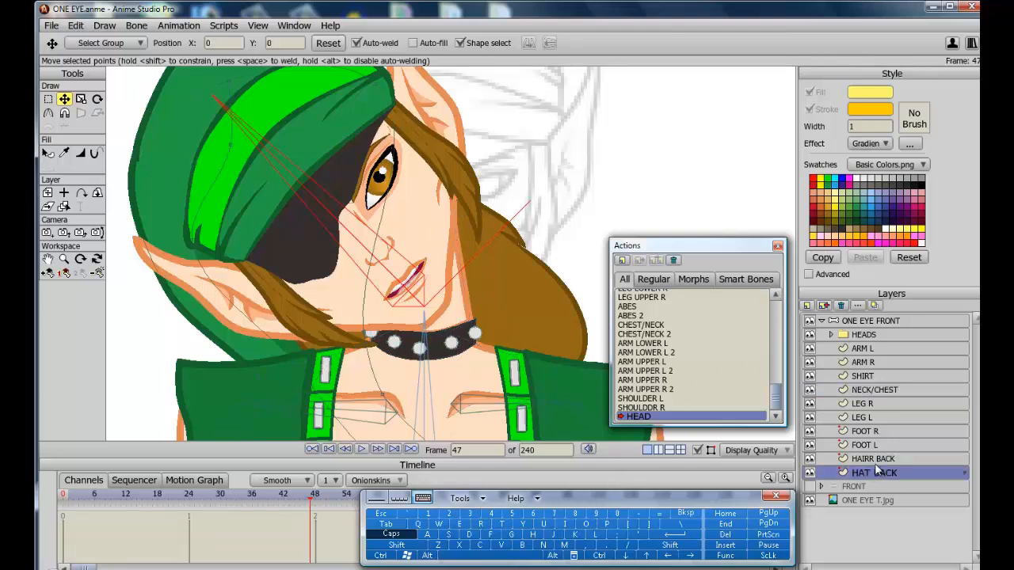
left_click(878, 460)
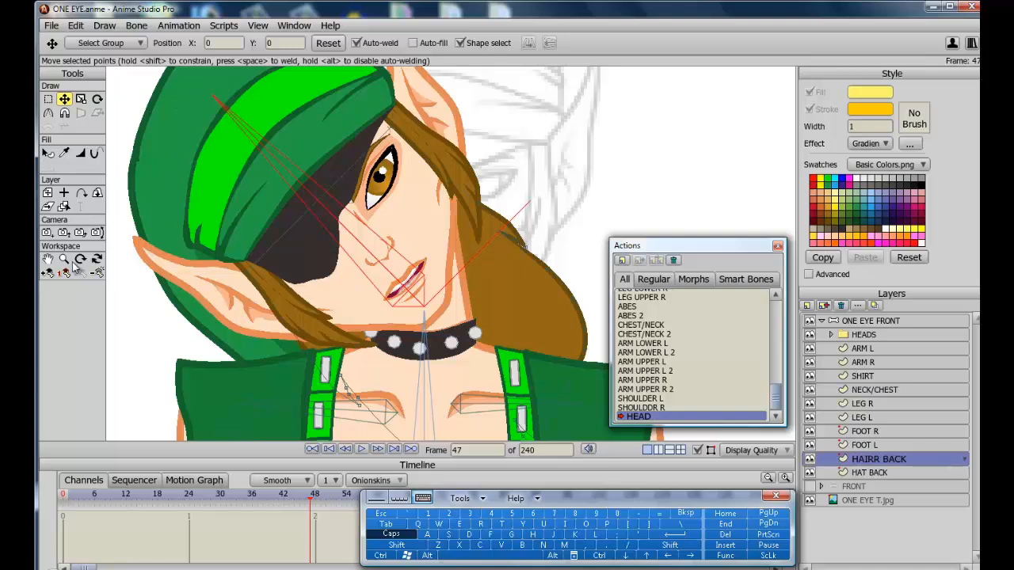
left_click(48, 260)
left_click_drag(212, 351, 217, 228)
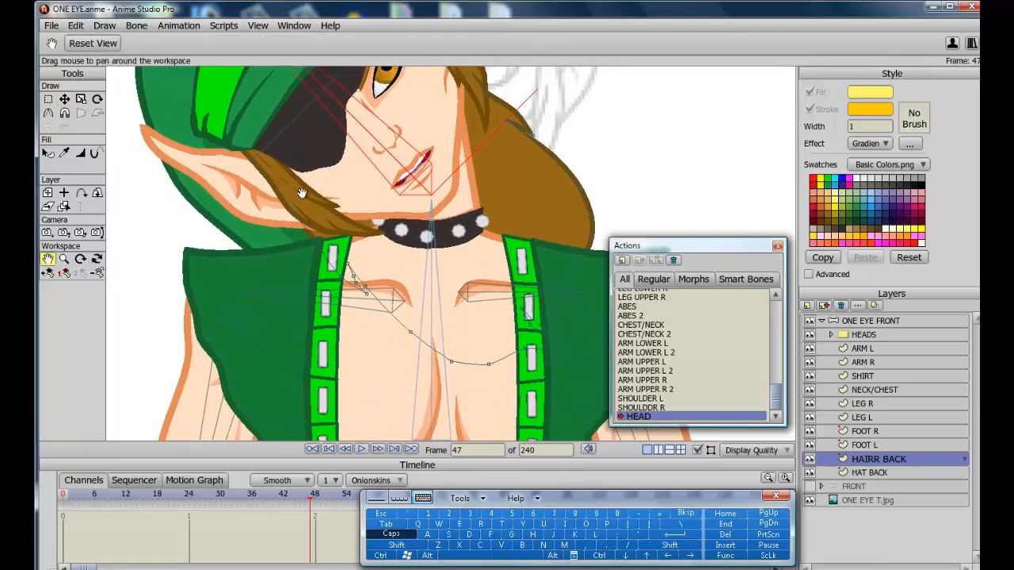
scroll(196, 244, "down", 5)
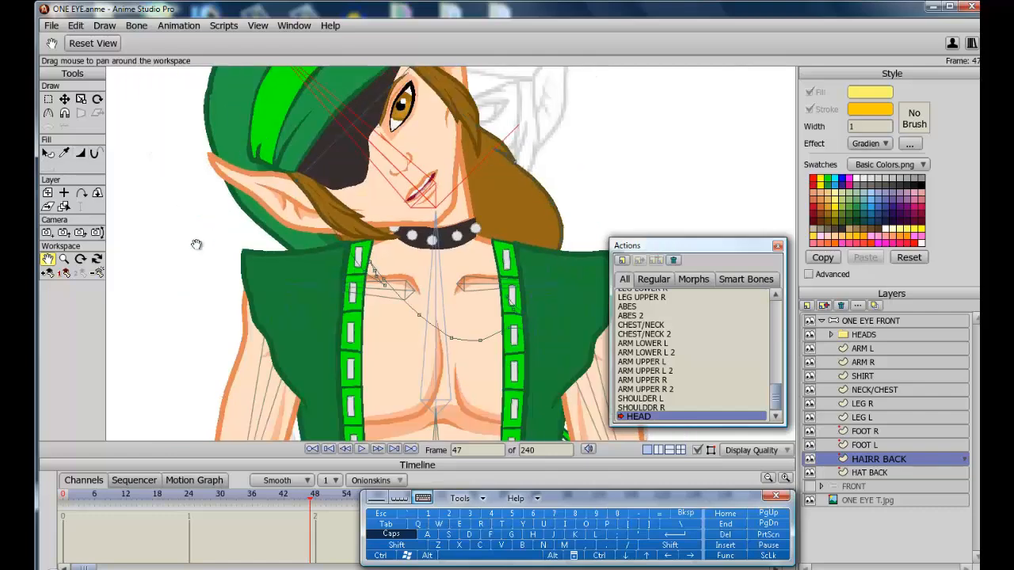
left_click(50, 101)
left_click_drag(567, 346, 315, 154)
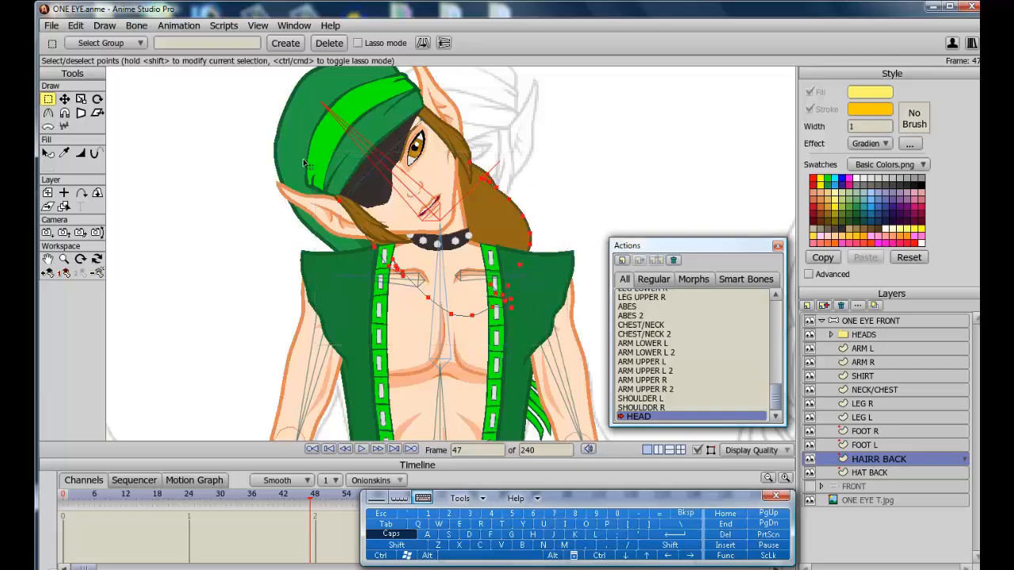
left_click(96, 99)
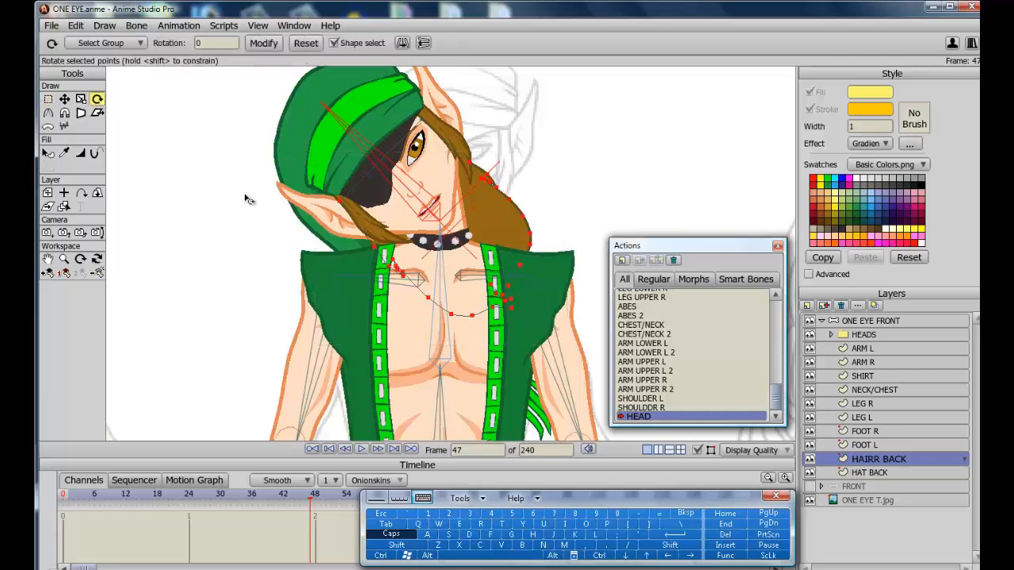
left_click_drag(440, 361, 364, 370)
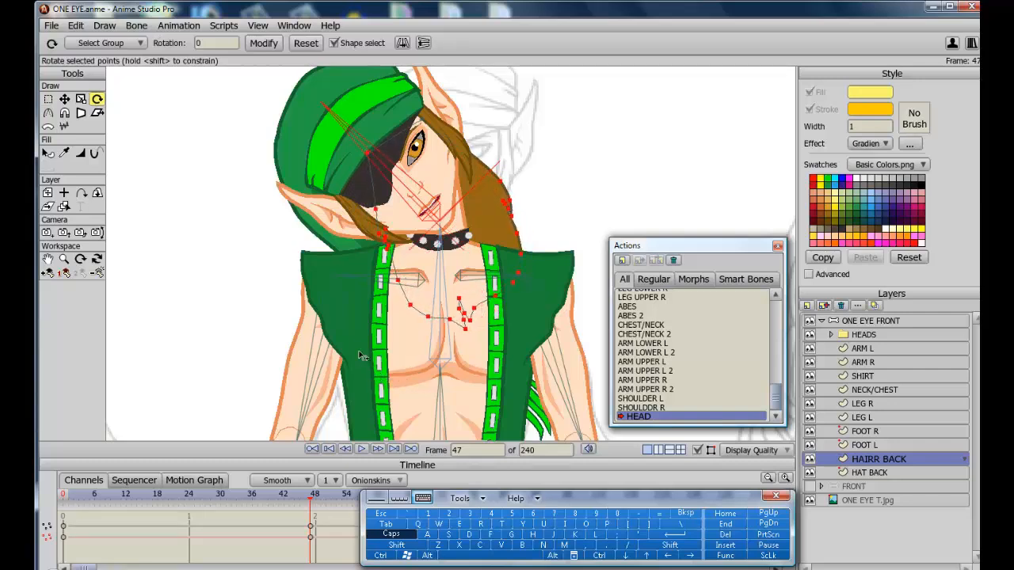
Refine the HAIRR BACK points by moving and rotating them further so the hair follows the tilted head.
left_click(64, 99)
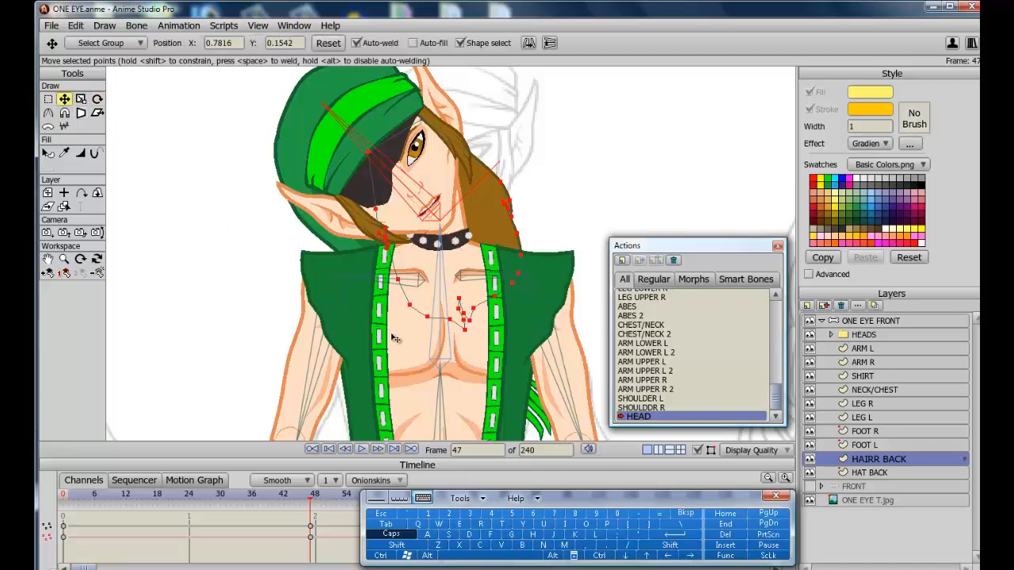
left_click_drag(394, 338, 364, 335)
left_click(97, 98)
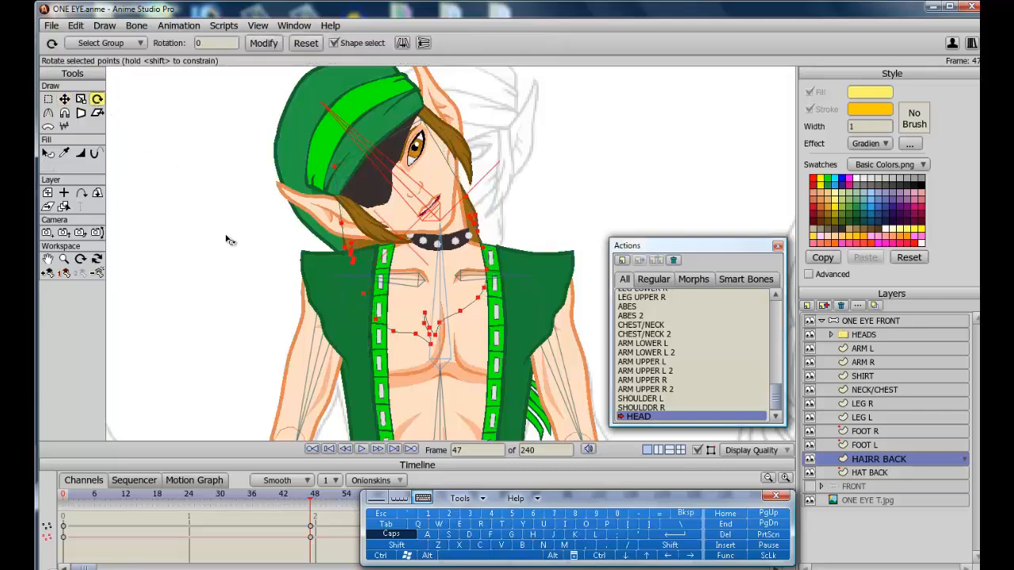
mouse_move(227, 238)
left_mouse_down()
mouse_move(226, 223)
mouse_move(227, 238)
mouse_move(214, 237)
left_mouse_up()
left_click(64, 99)
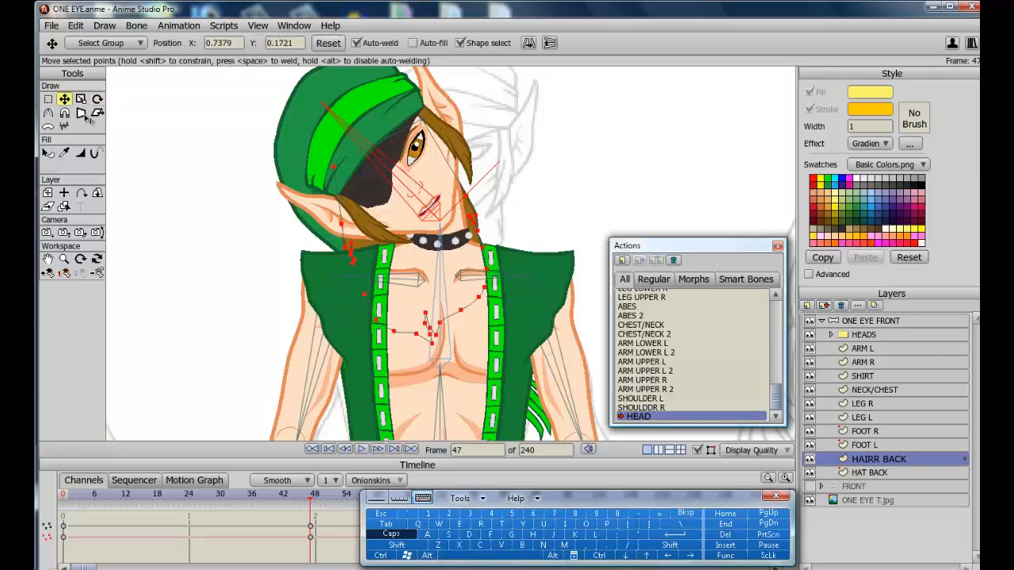
left_click_drag(273, 307, 279, 311)
Open the FRONT head folder, select the SIDEBURN L layer's points, and rotate and move them to follow the tilted head.
left_click(820, 335)
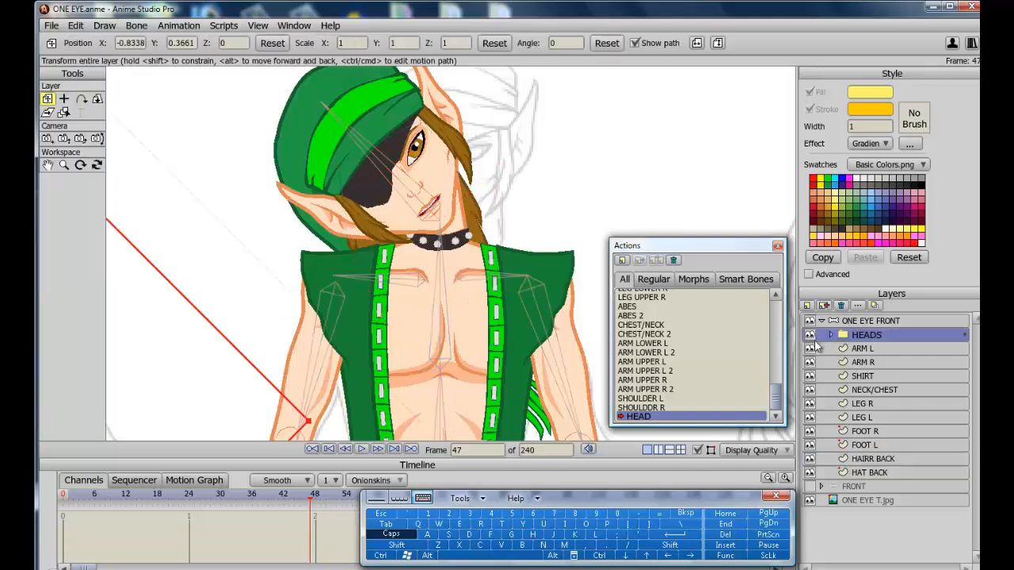
left_click(831, 336)
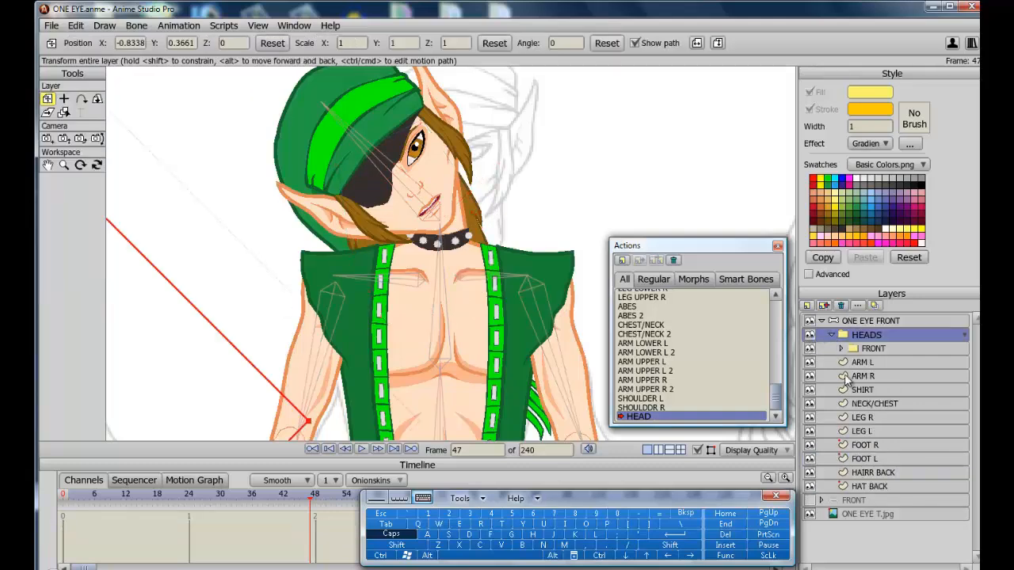
left_click(848, 349)
left_click(840, 349)
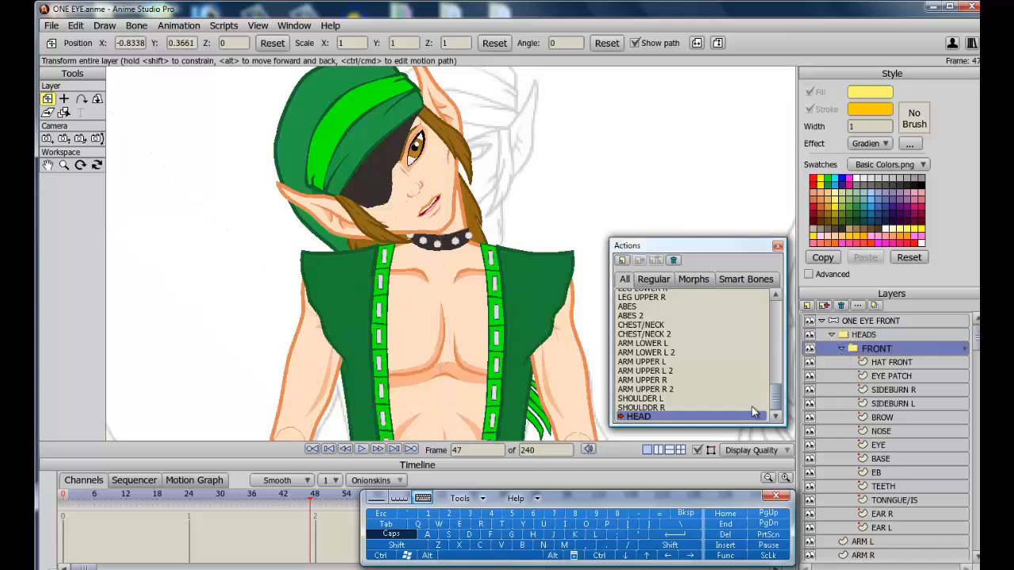
left_click(893, 405)
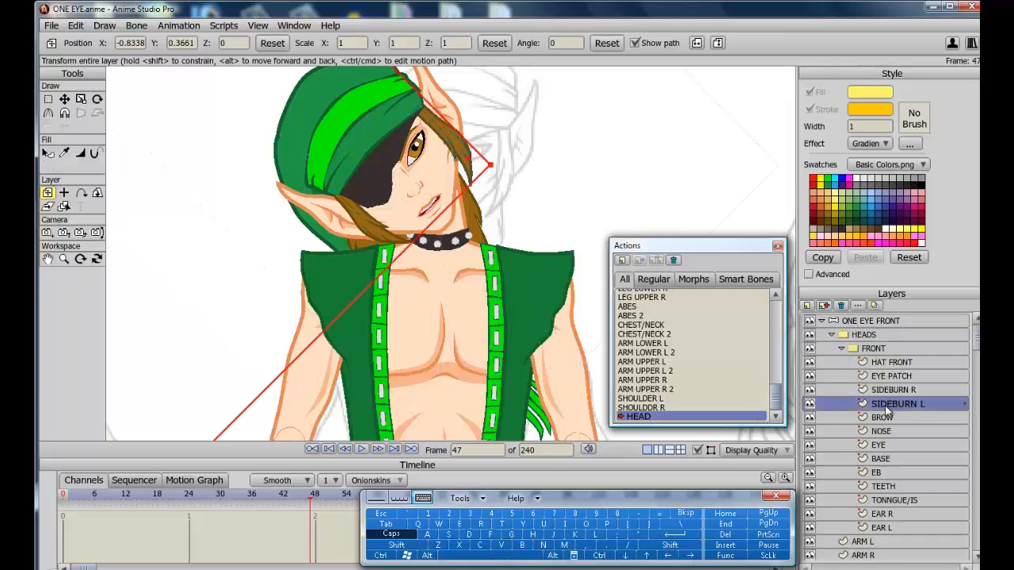
left_click(48, 100)
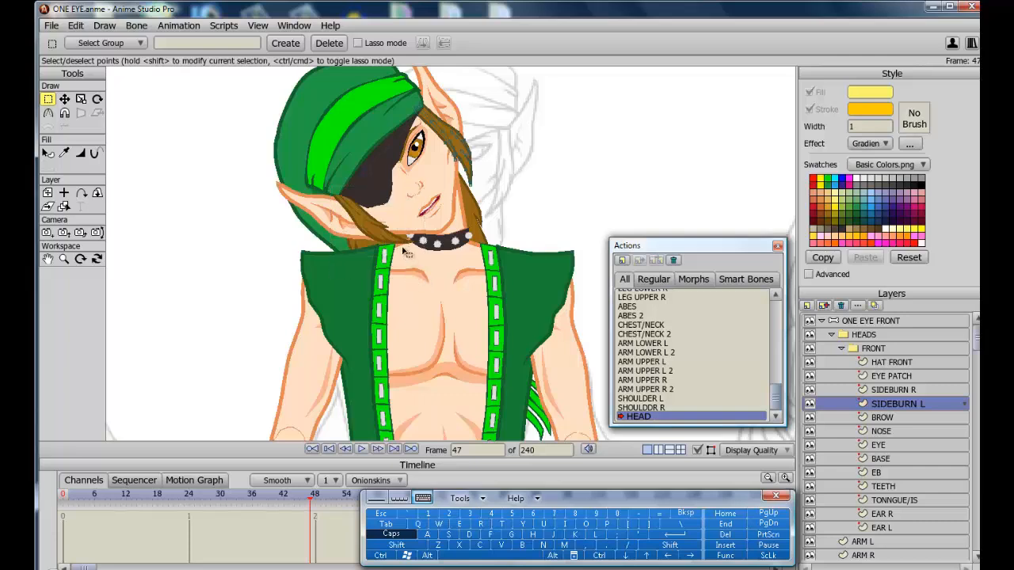
left_click_drag(429, 98, 502, 189)
left_click(98, 99)
left_click_drag(353, 156, 361, 115)
left_click(65, 99)
left_click_drag(457, 101, 448, 108)
Select the SIDEBURN R layer's points and move them to follow the tilted head.
left_click(898, 391)
left_click(48, 99)
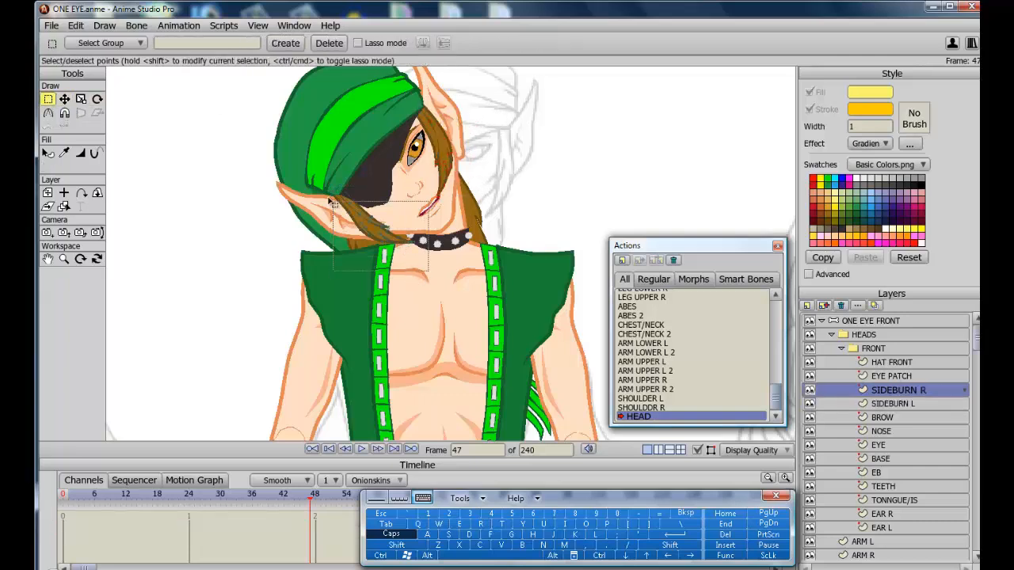
left_click_drag(339, 260, 412, 187)
left_click(97, 99)
left_click(64, 100)
left_click_drag(396, 237, 366, 264)
left_click_drag(351, 202, 357, 208)
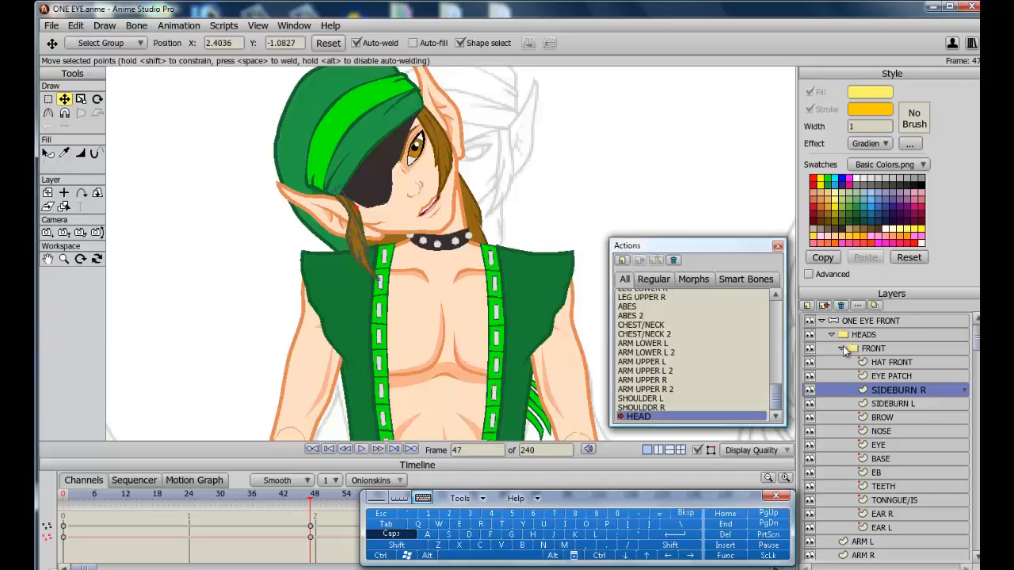
Select the HAT BACK layer at frame 48, then rotate and move all its points to follow the tilted head.
left_click(843, 349)
left_click(833, 335)
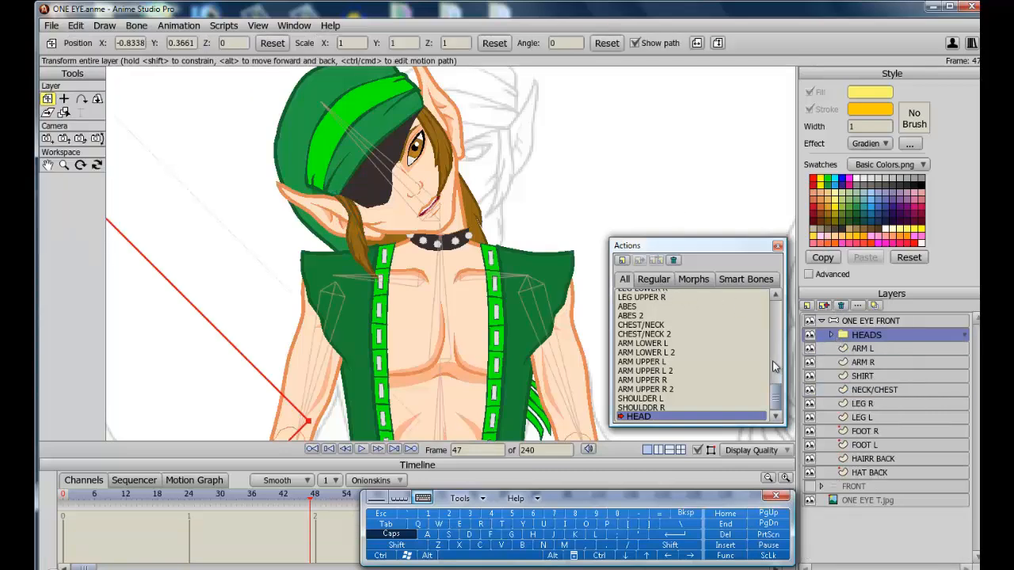
scroll(780, 311, "up", 2)
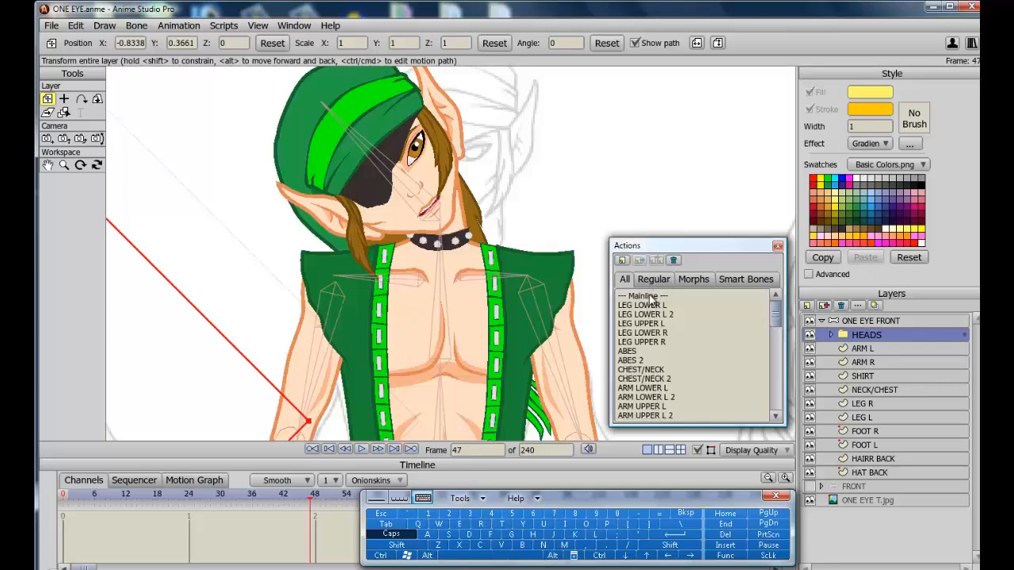
left_click(649, 296)
left_click(316, 502)
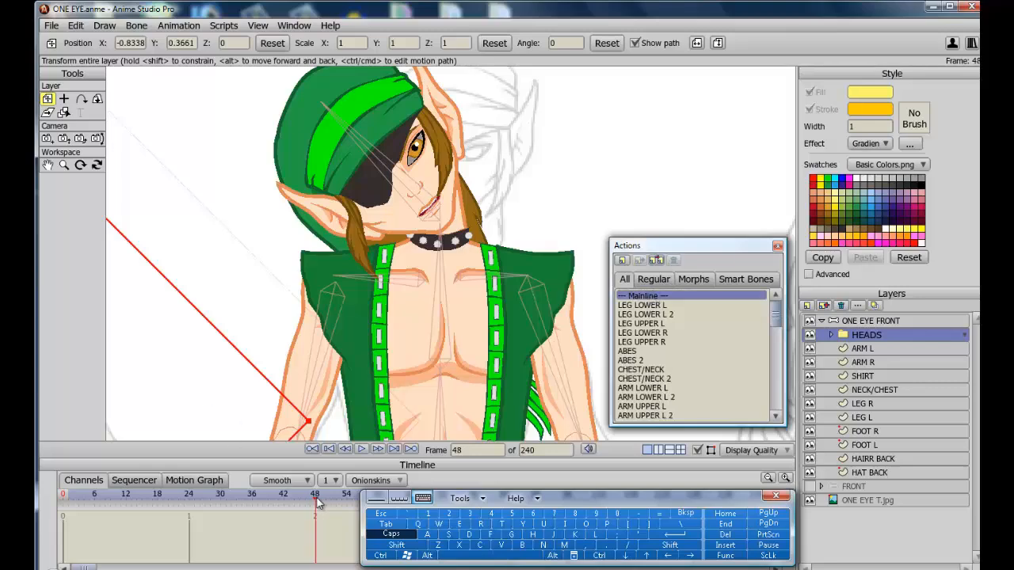
mouse_move(312, 499)
left_mouse_down()
mouse_move(112, 442)
mouse_move(315, 493)
left_mouse_up()
left_click(869, 473)
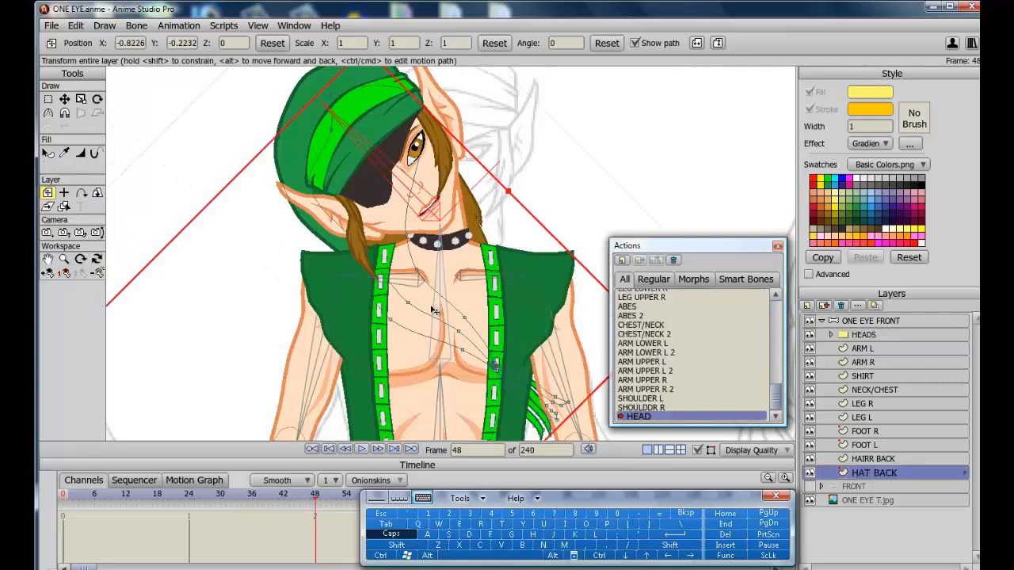
left_click(47, 99)
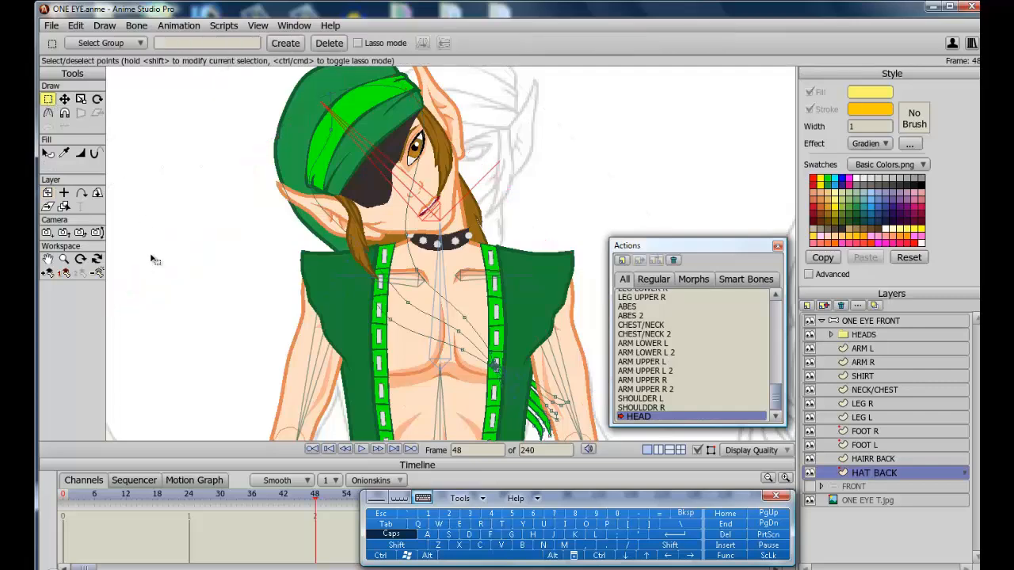
scroll(266, 293, "down", 2)
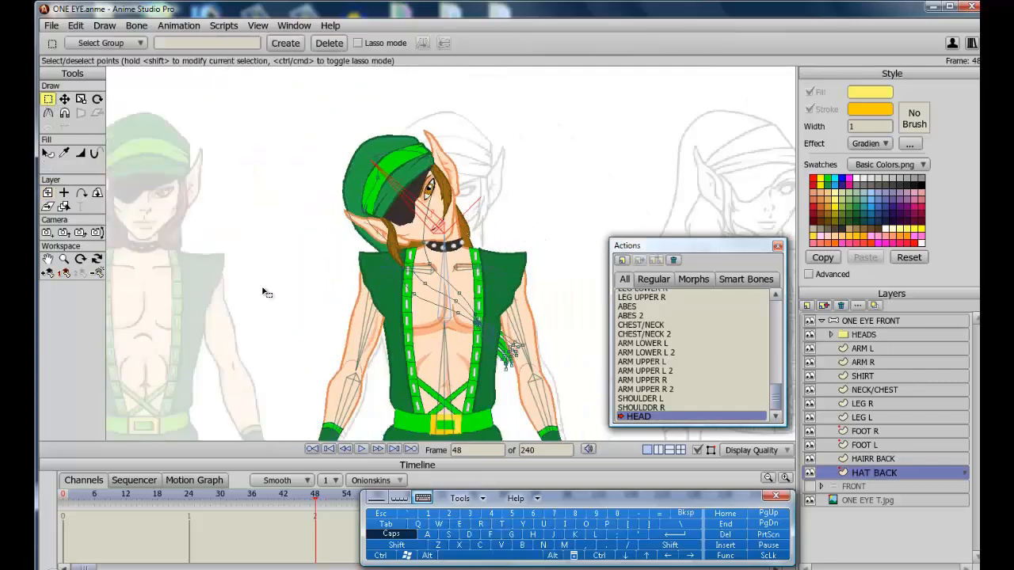
key("ctrl+a")
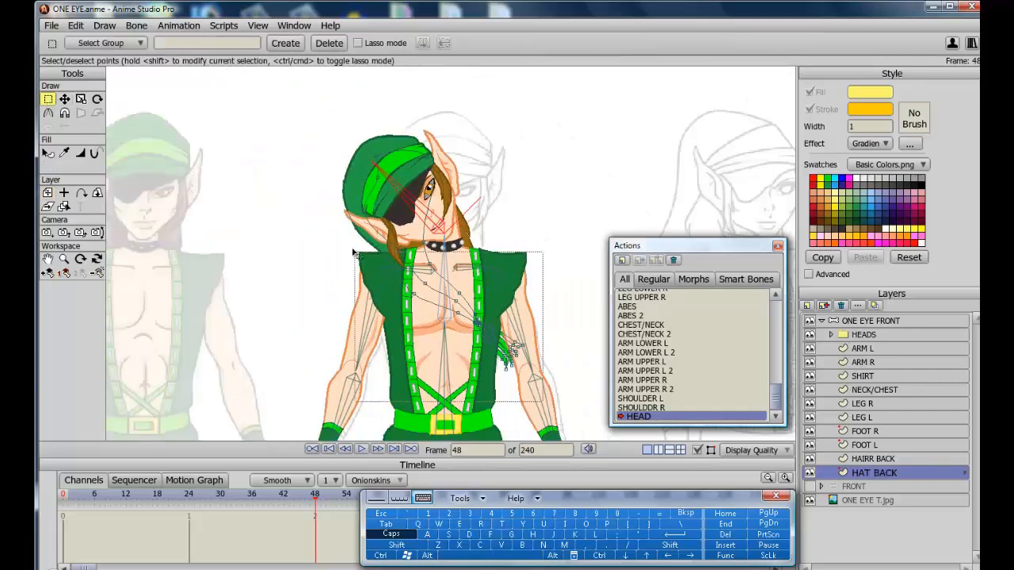
left_click(99, 100)
left_click_drag(540, 379, 468, 410)
left_click(65, 100)
left_click_drag(501, 357, 421, 366)
key("g")
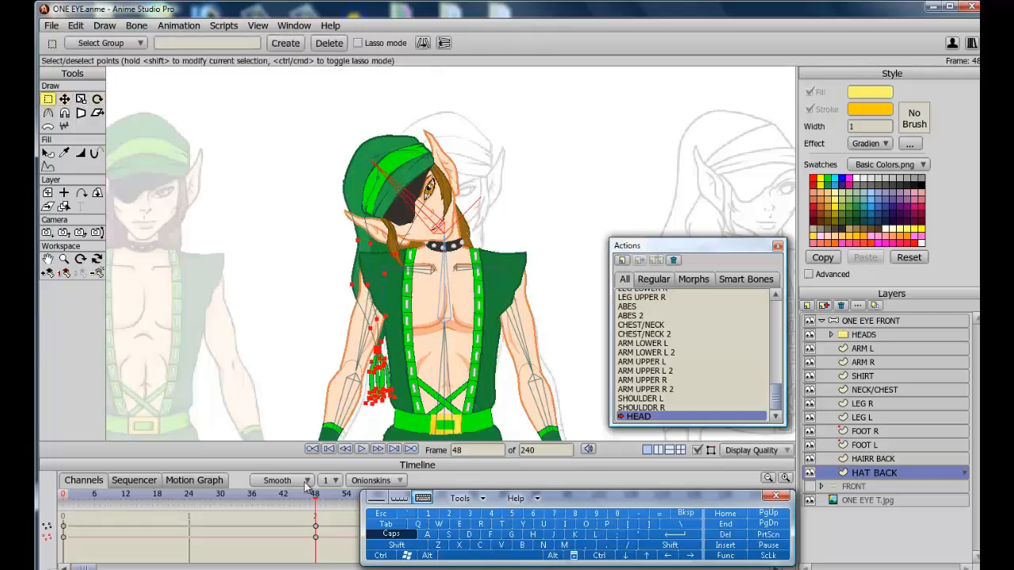
Return to the Mainline at frame 0 and test the HEAD smart bone by tilting the head bone back and forth.
left_click_drag(284, 495, 64, 475)
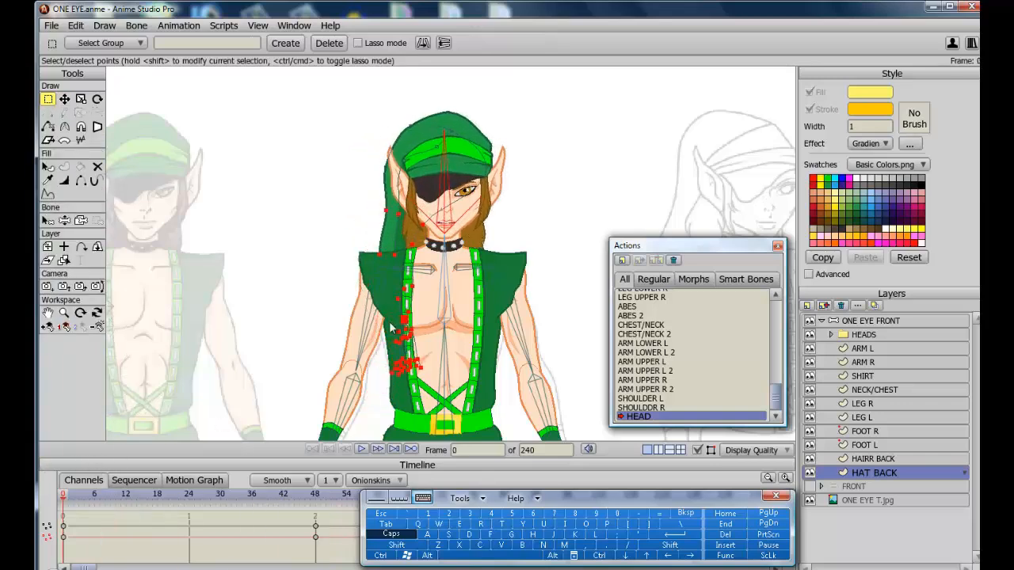
scroll(777, 318, "up", 2)
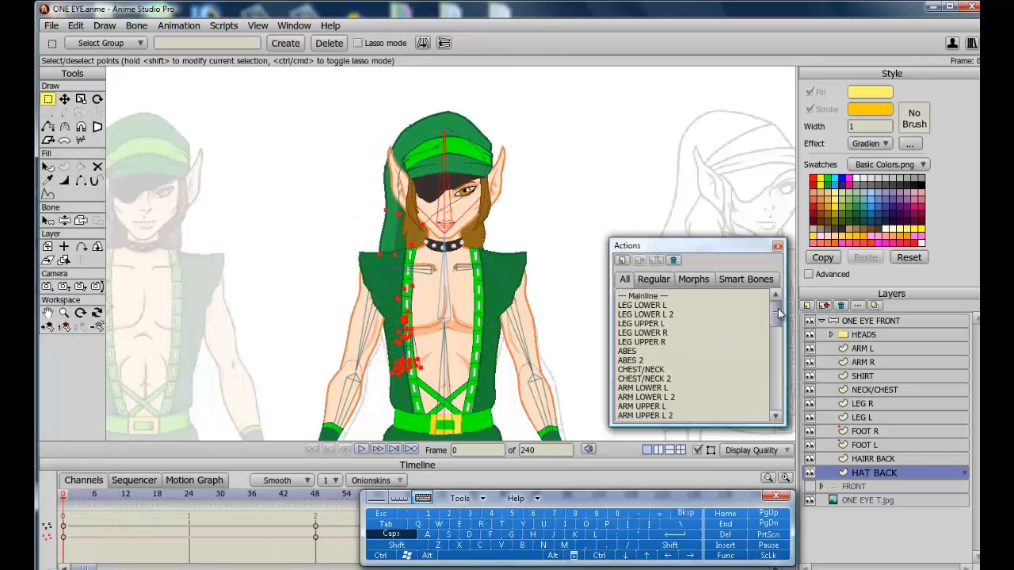
left_click(648, 296)
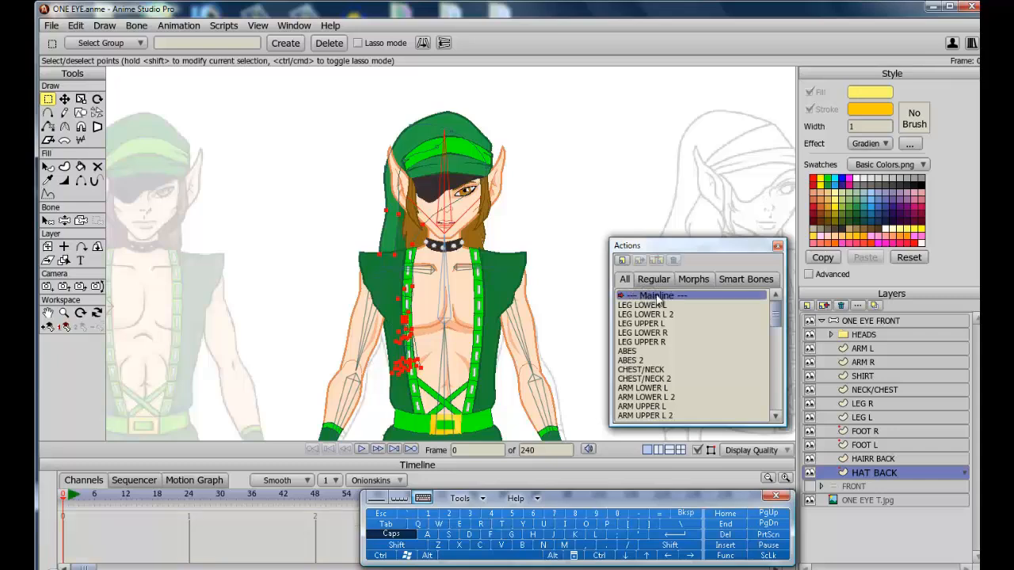
left_click(64, 220)
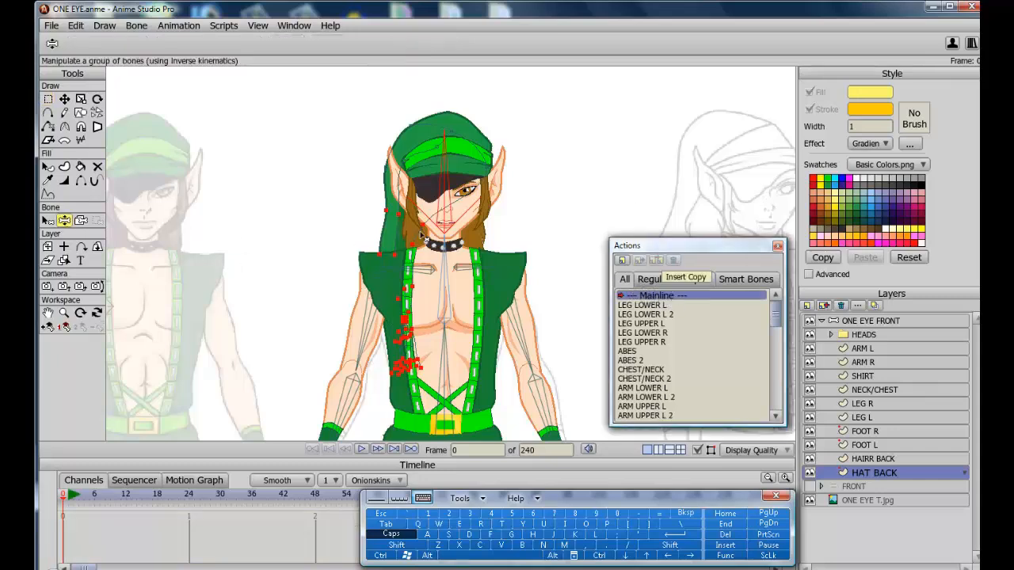
left_click_drag(453, 204, 360, 208)
left_click_drag(356, 206, 321, 184)
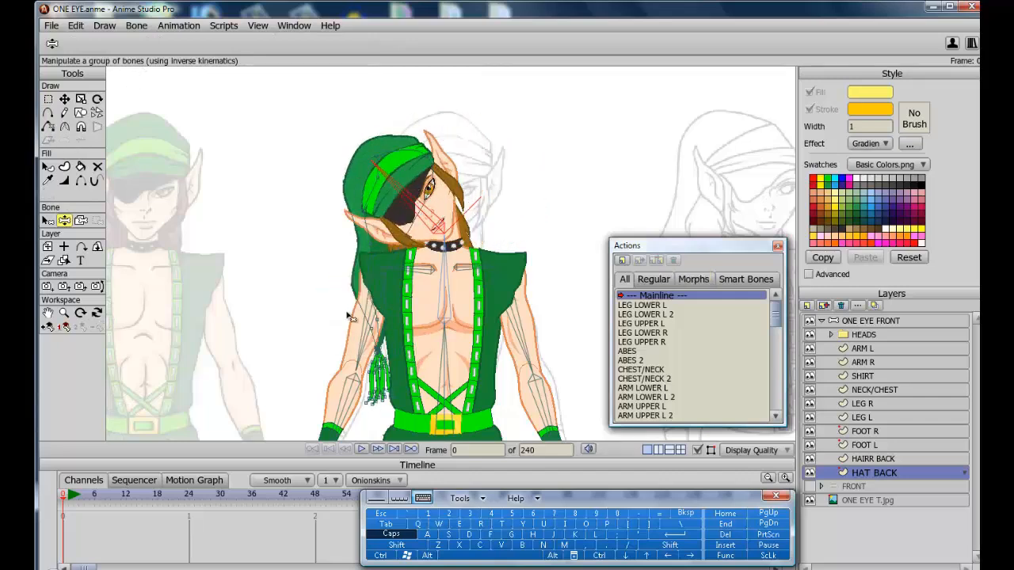
left_click_drag(438, 187, 450, 220)
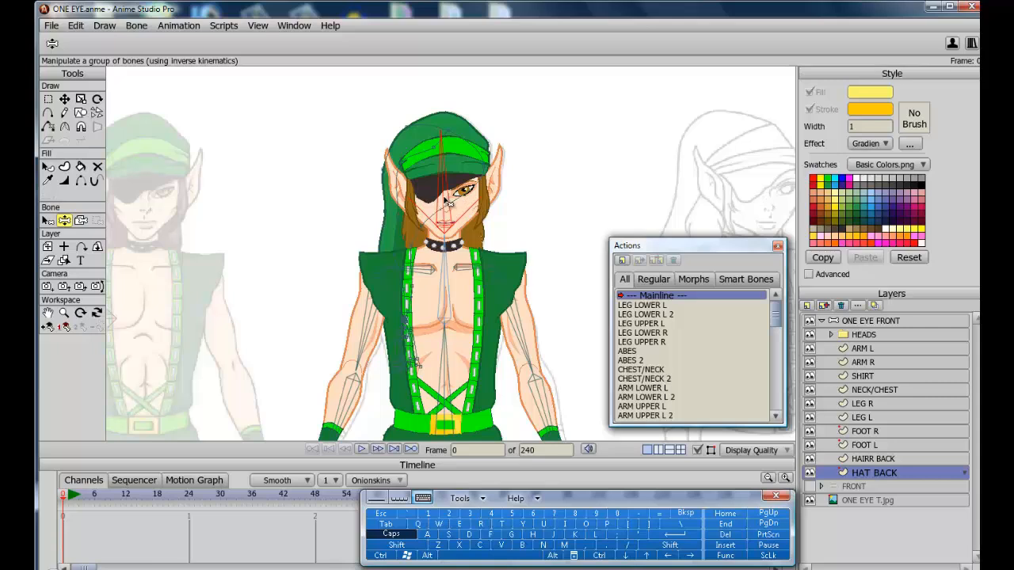
left_click_drag(445, 202, 392, 222)
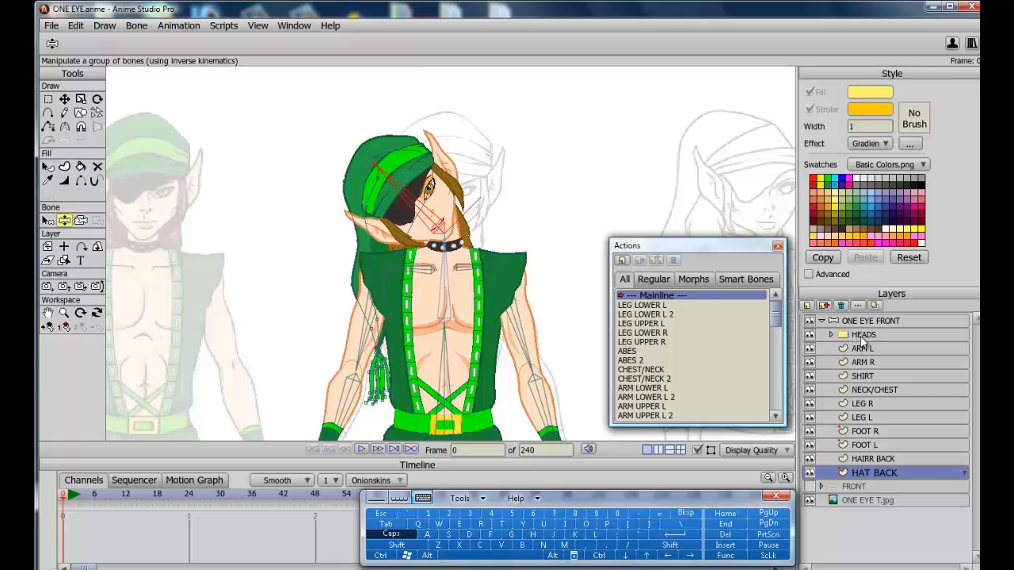
Select the ONE EYE FRONT layer, tilt the head bone with the bone manipulation tool, and render a preview.
left_click(813, 320)
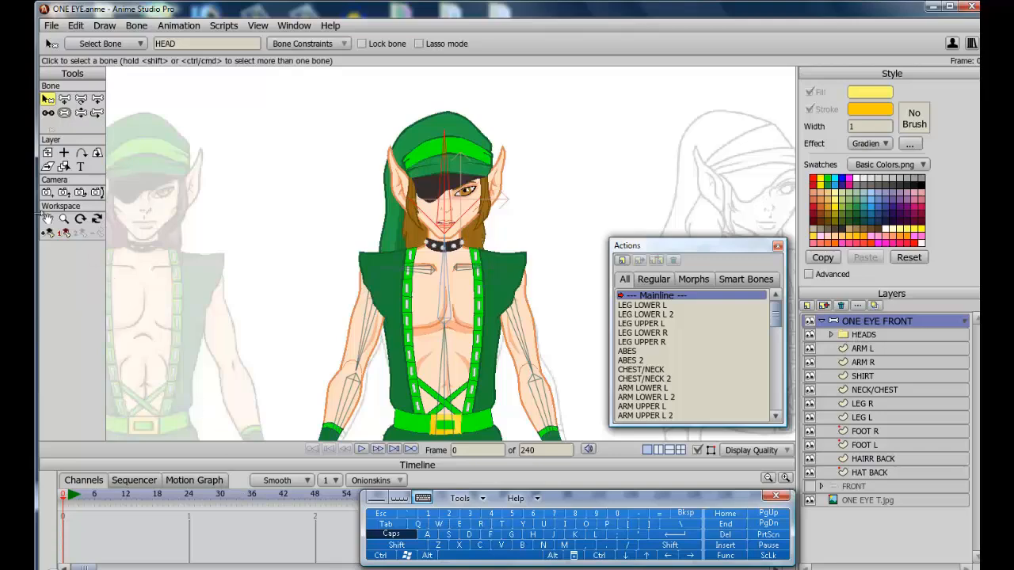
left_click(48, 219)
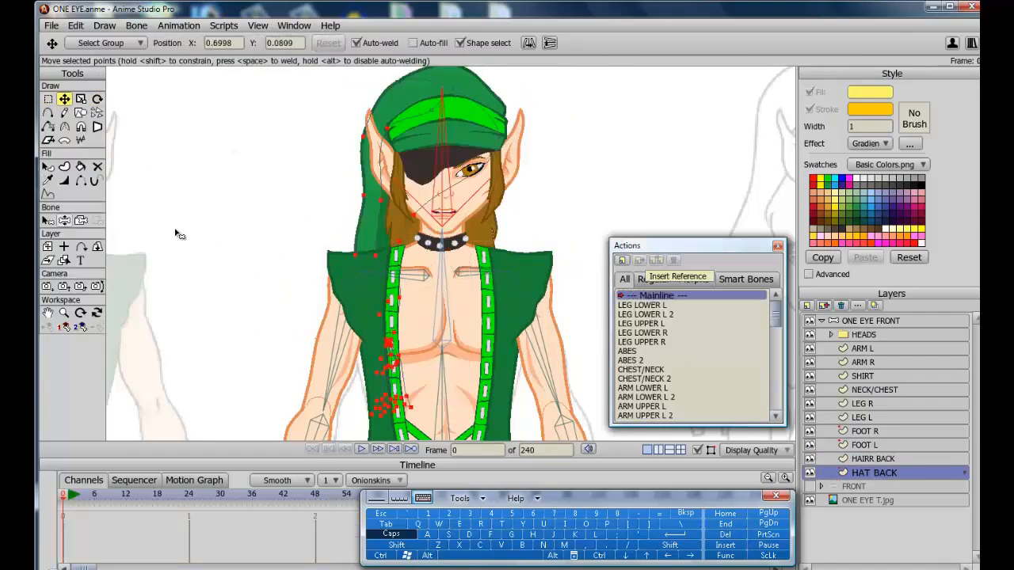
left_click(64, 220)
mouse_move(444, 119)
left_mouse_down()
mouse_move(499, 110)
mouse_move(403, 107)
mouse_move(449, 111)
left_mouse_up()
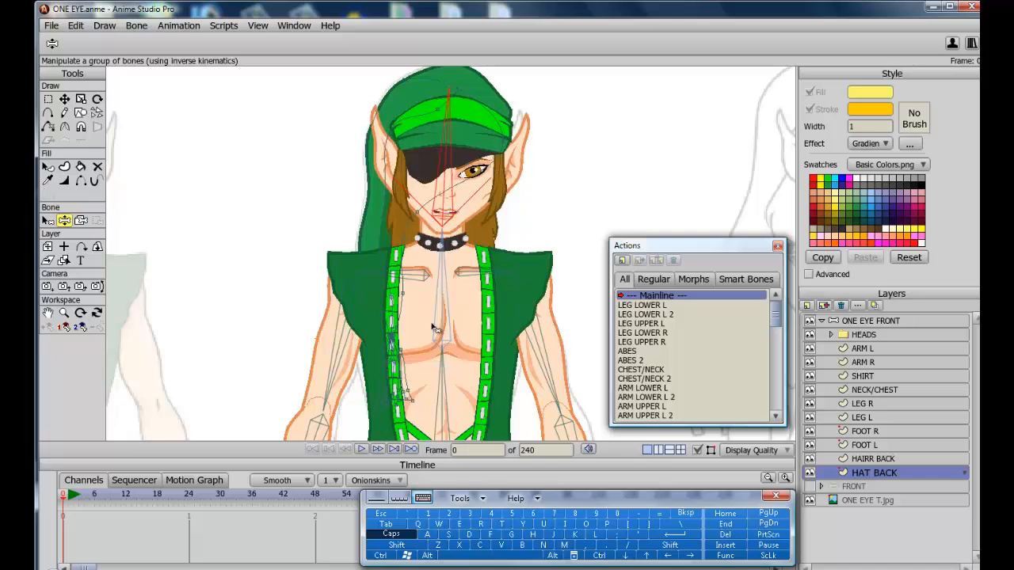
left_click_drag(440, 165, 422, 172)
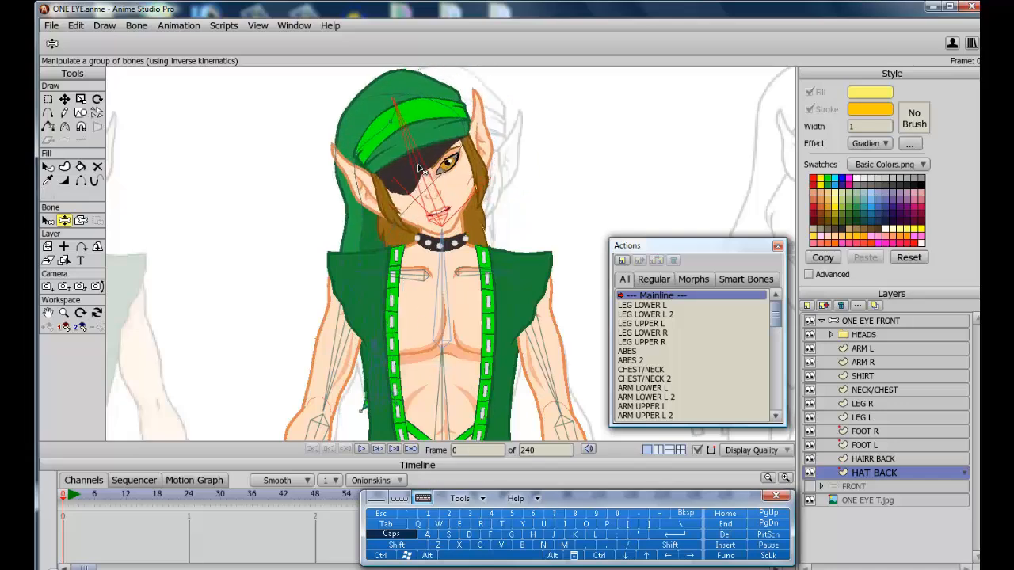
left_click(381, 556)
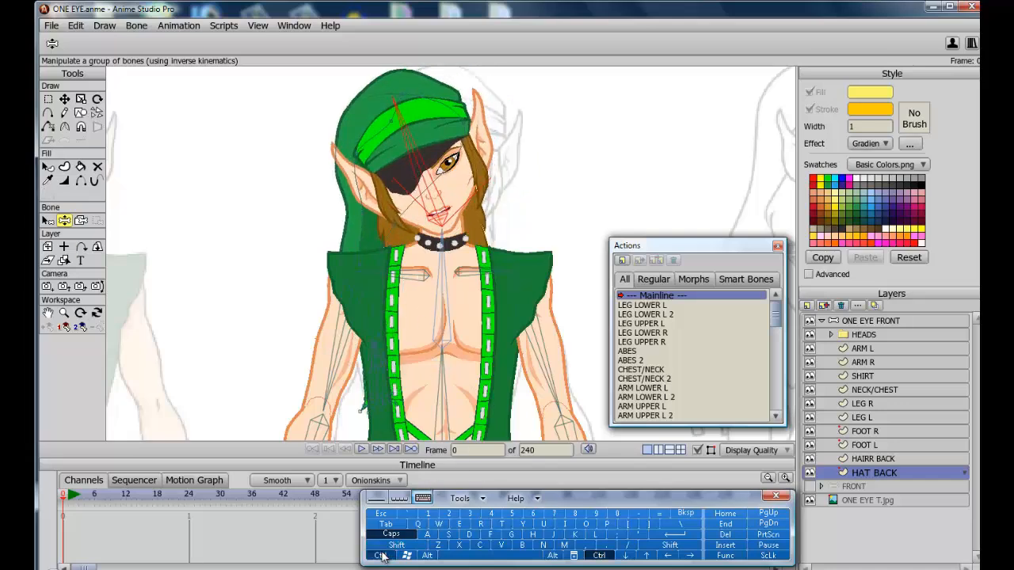
left_click(480, 524)
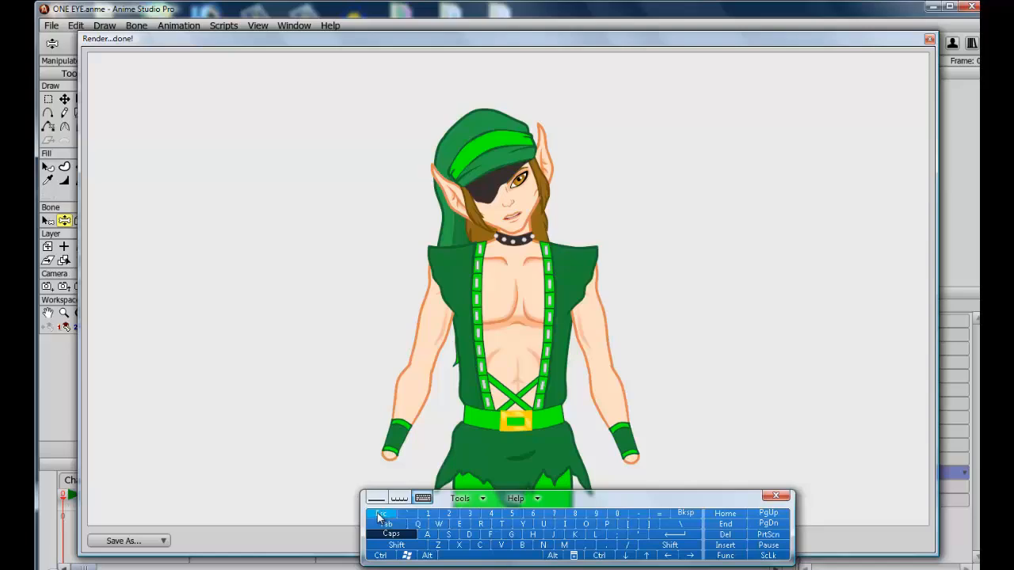
left_click(380, 517)
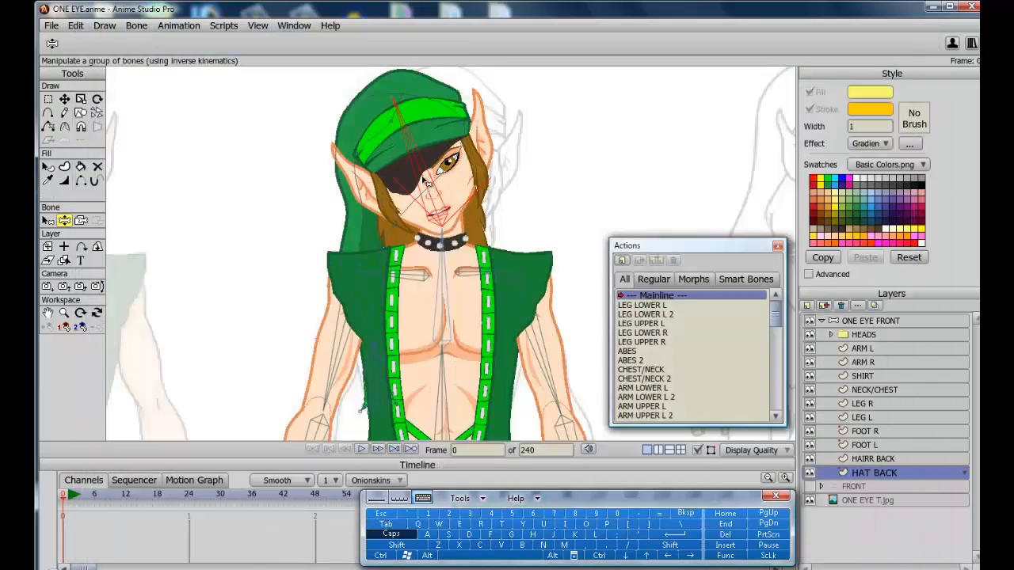
Tilt the head bone toward the other side and render another preview of the result.
left_click_drag(425, 184, 459, 201)
left_click(380, 556)
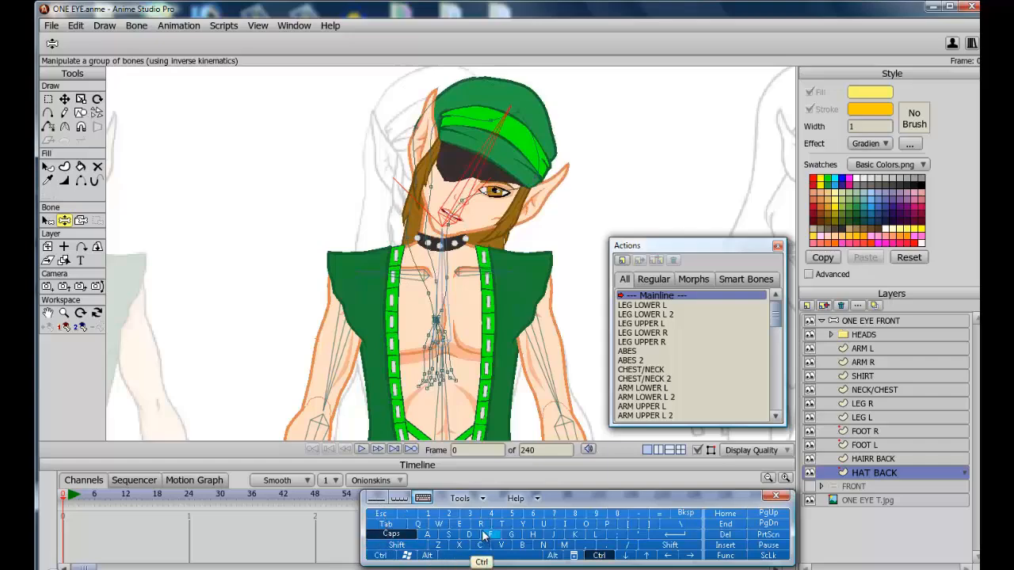
left_click(480, 524)
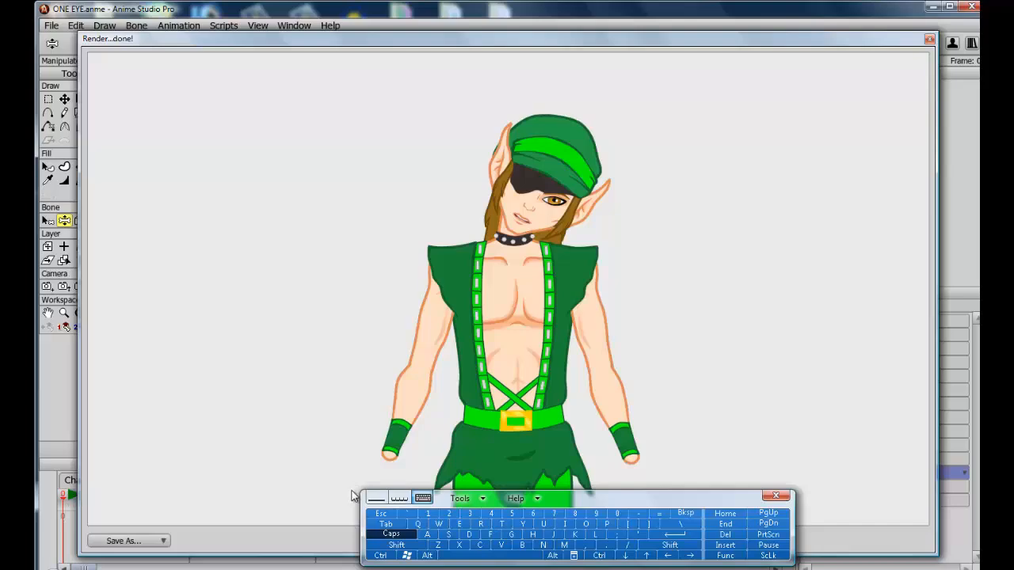
left_click(381, 513)
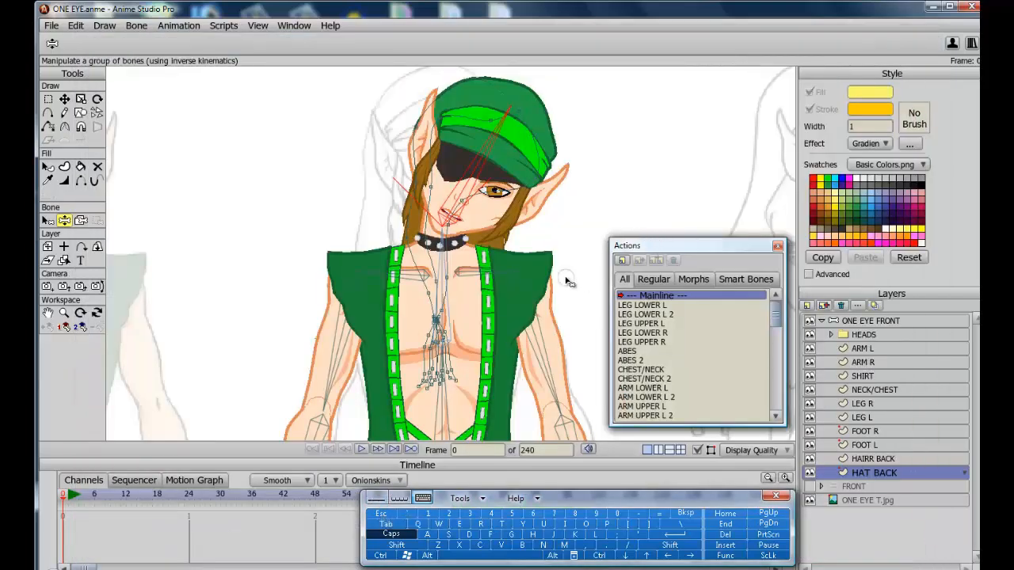
Reset the workspace view, then reset the camera's zoom and position to their defaults.
left_click(48, 220)
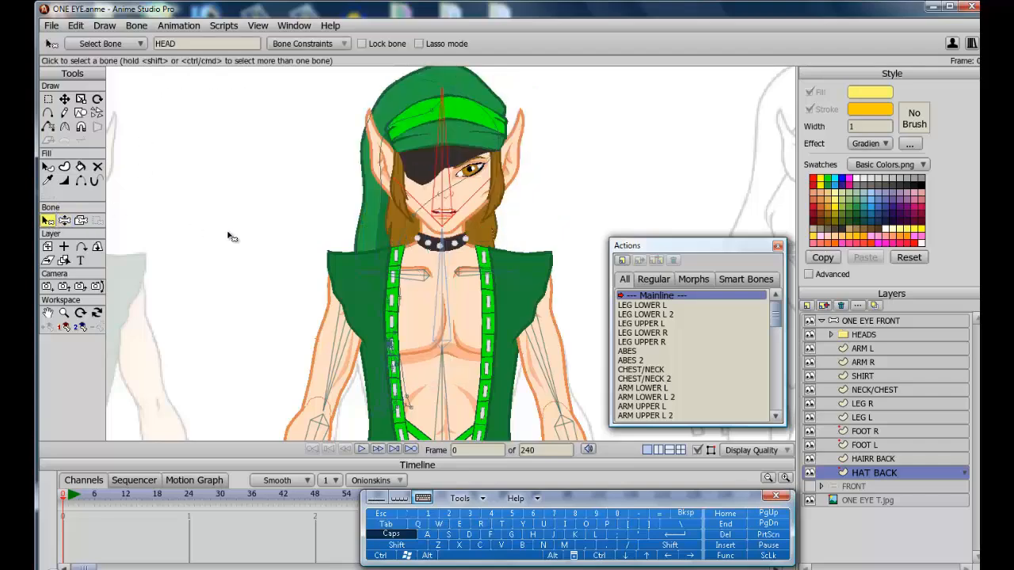
scroll(391, 277, "down", 5)
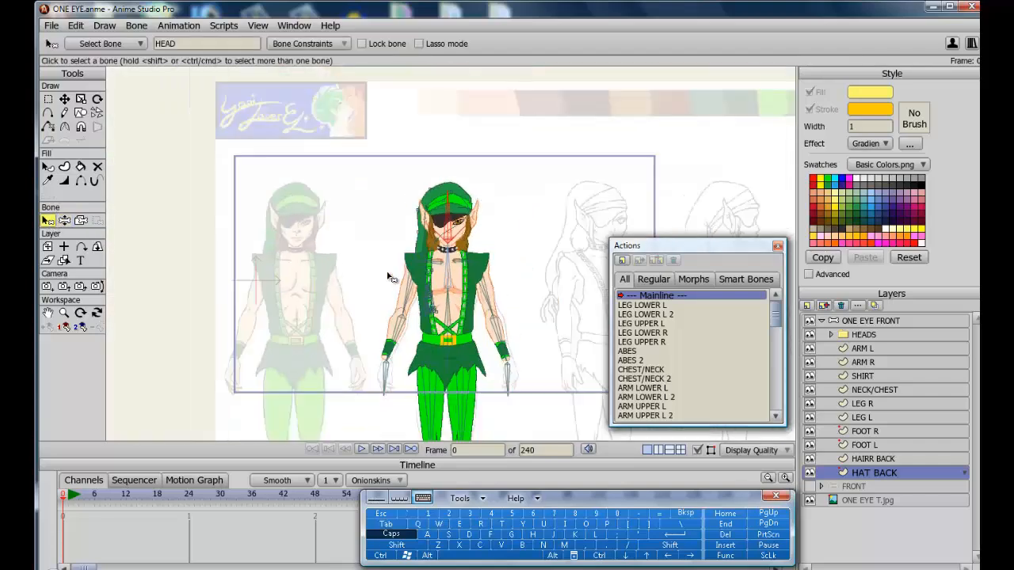
left_click(65, 313)
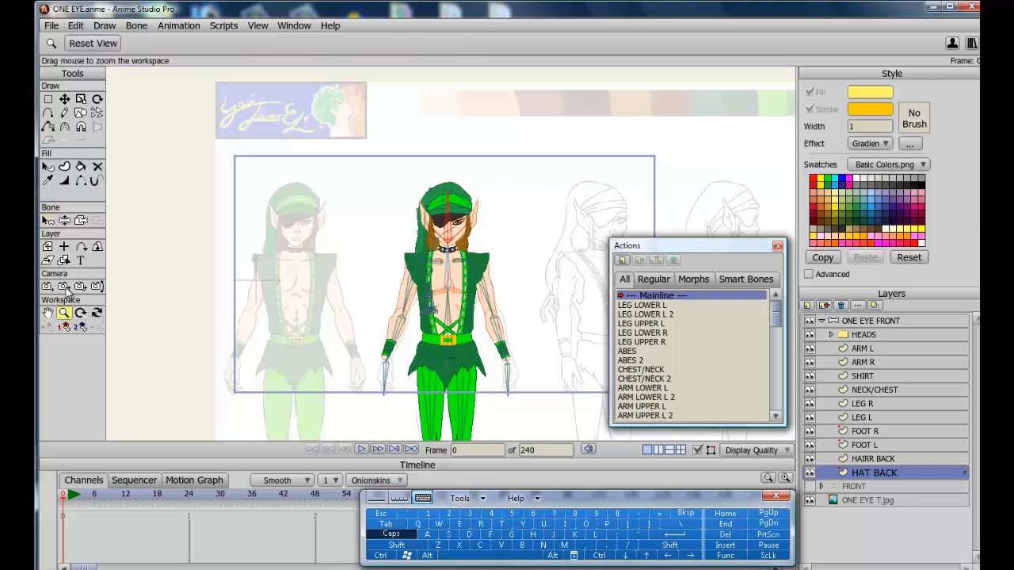
left_click(93, 44)
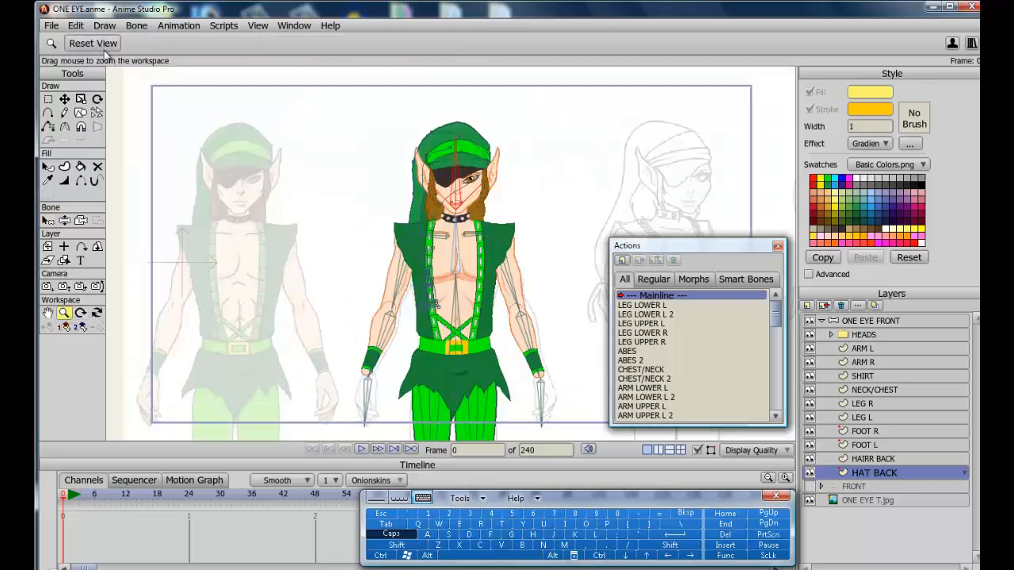
left_click(64, 287)
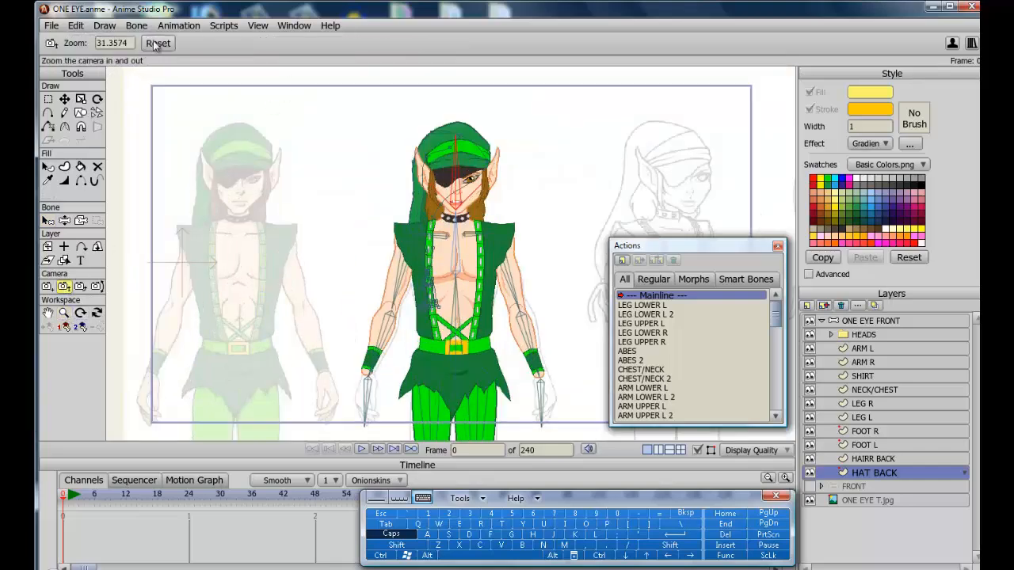
left_click(157, 42)
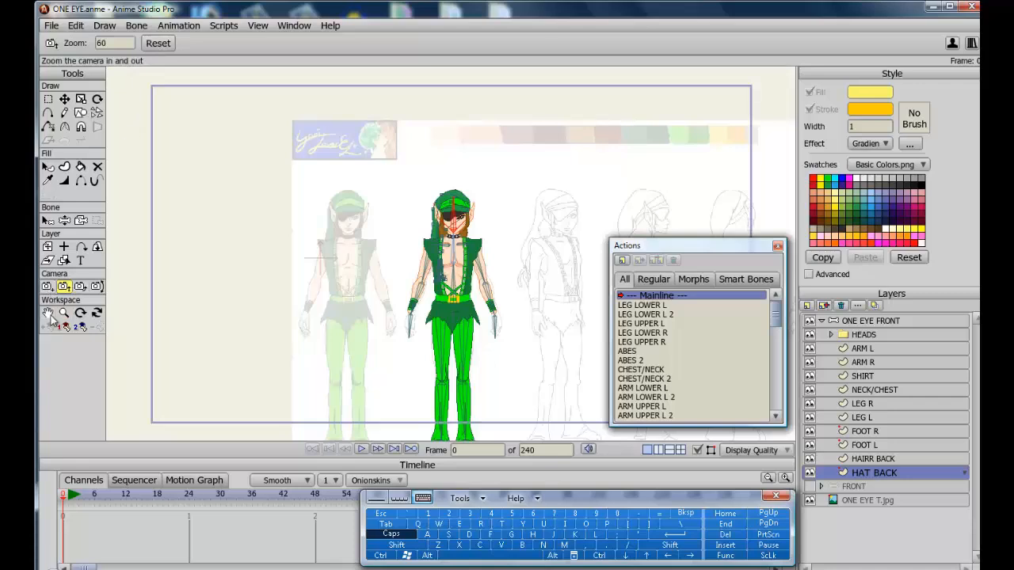
left_click(48, 287)
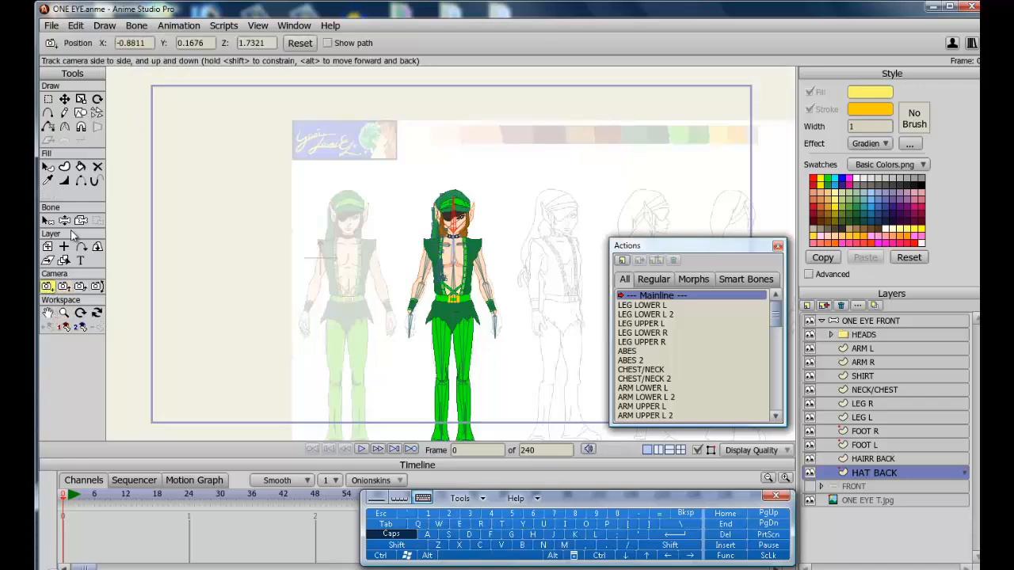
left_click(301, 44)
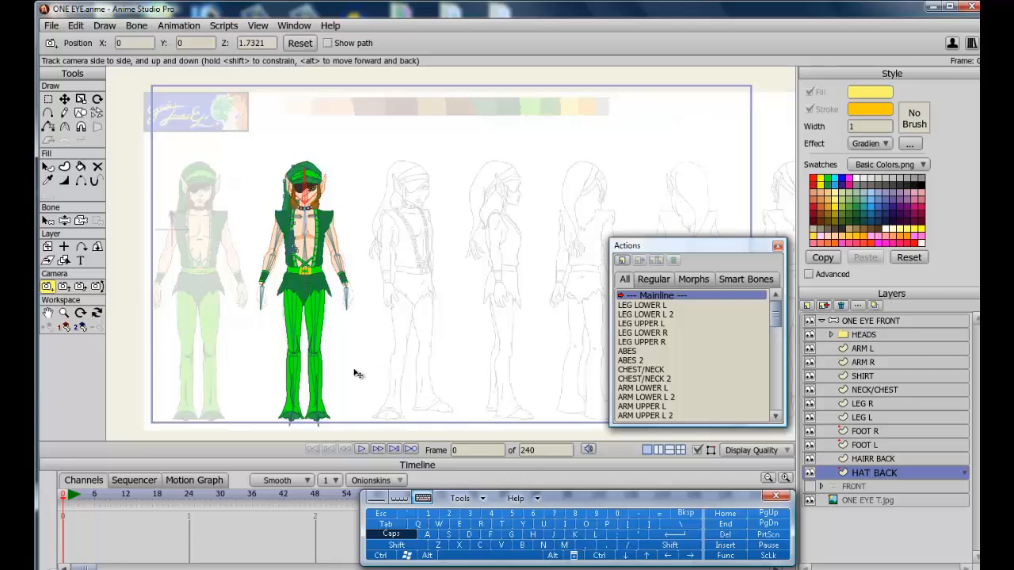